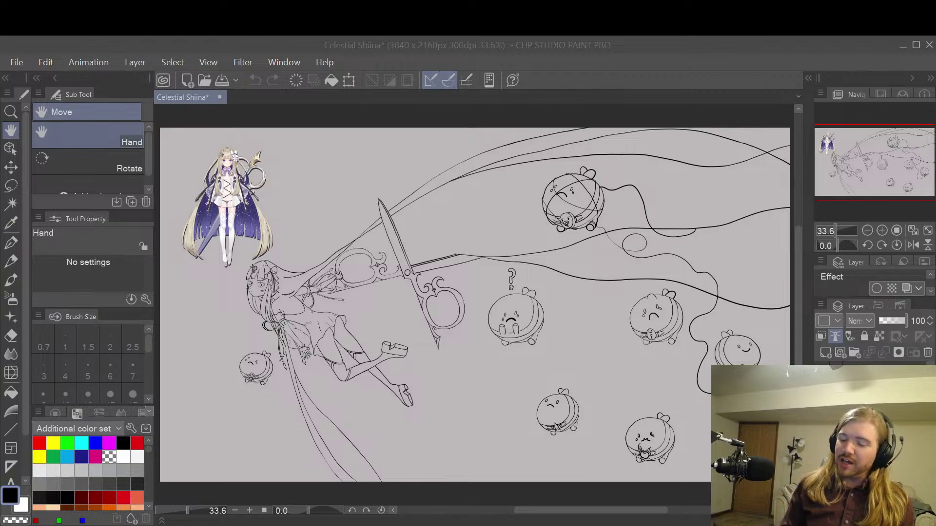
- Switch to the side-profile version of the character's head and look over the full figure, scissors and round creatures
click(821, 414)
click(821, 414)
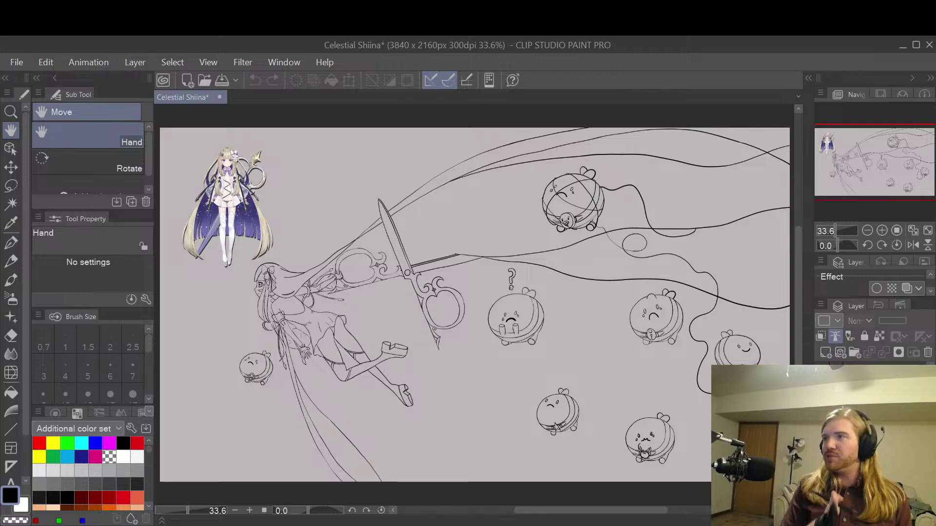
scroll(314, 374, up, 3)
drag(316, 217, 604, 315)
scroll(702, 336, down, 1)
drag(715, 341, 538, 308)
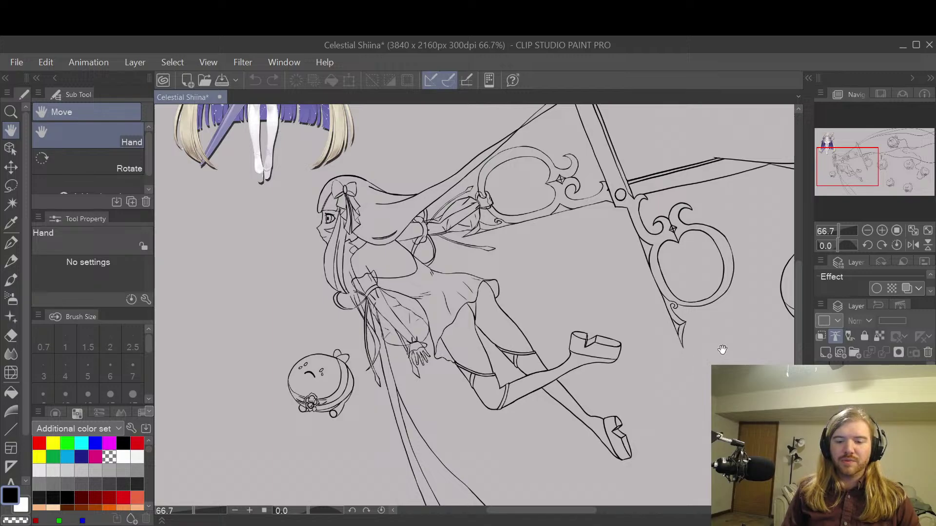
scroll(717, 349, down, 2)
drag(751, 366, 605, 352)
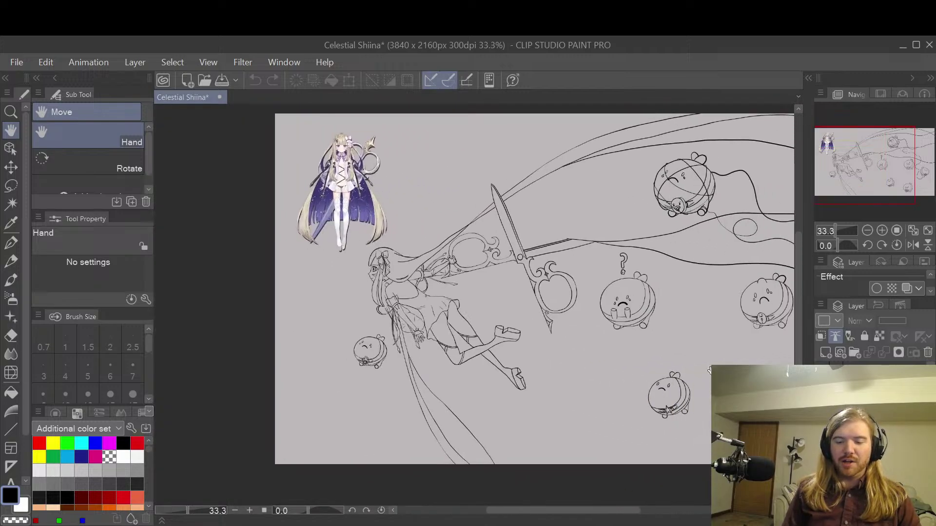
scroll(419, 273, up, 1)
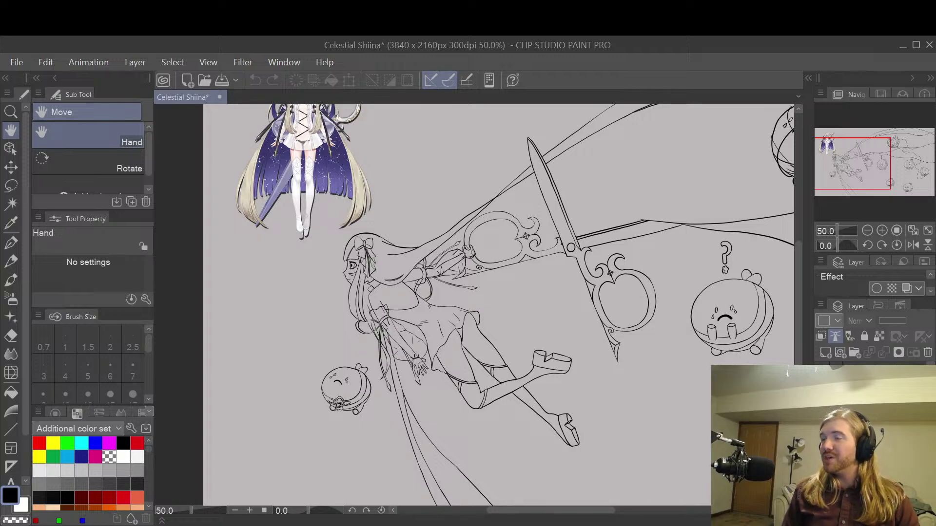
- Compare the three-quarter and side-profile head drawings by toggling their layer visibility
click(821, 414)
click(821, 431)
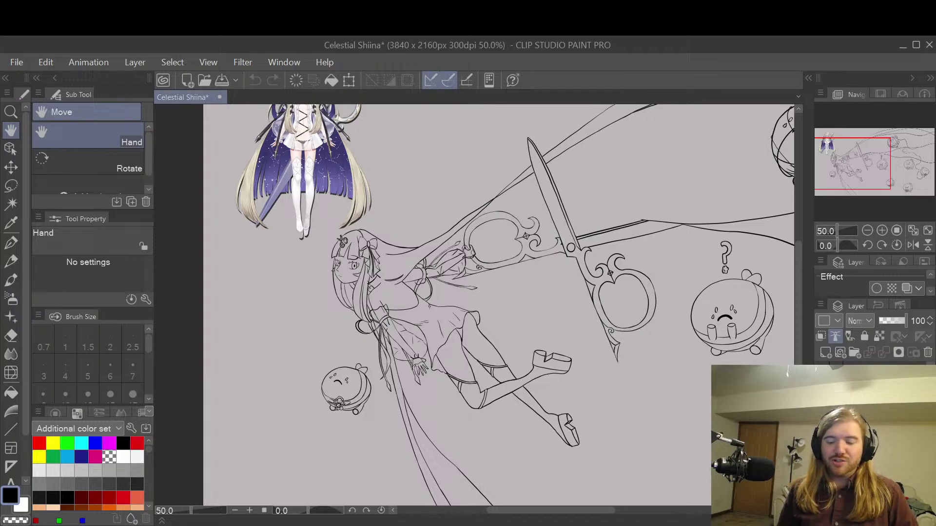
click(821, 419)
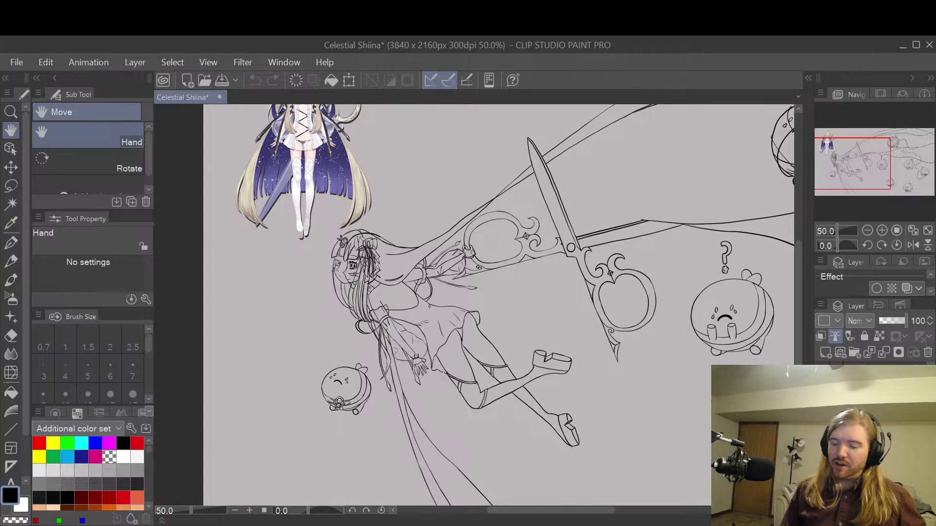
click(821, 397)
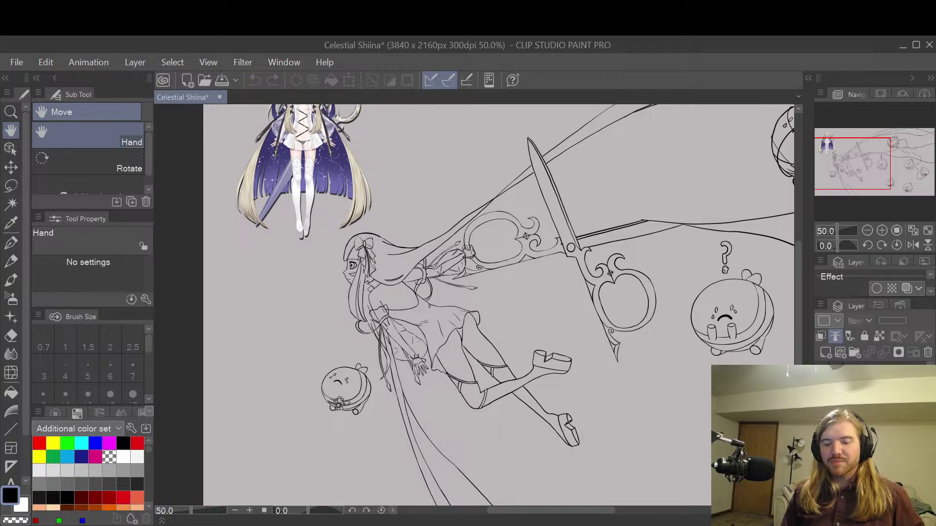
click(821, 397)
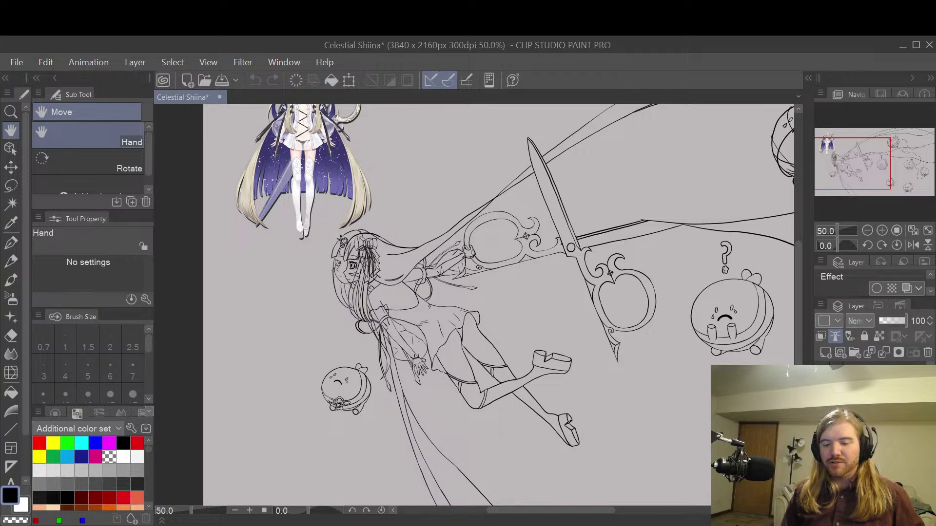
click(820, 419)
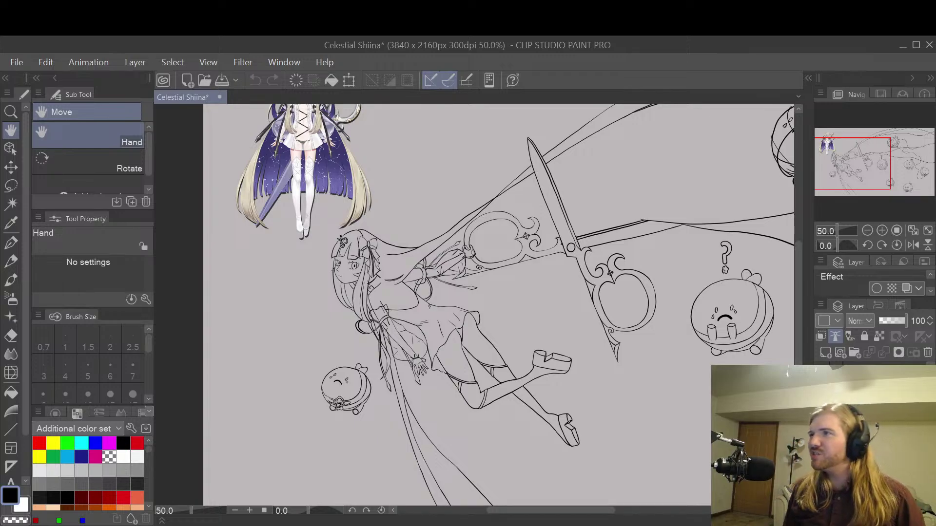
click(821, 414)
click(820, 433)
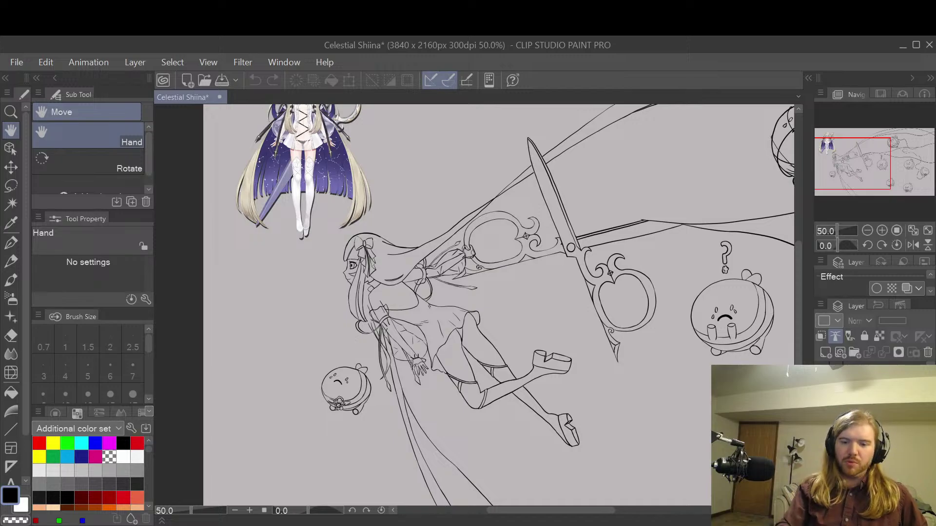
scroll(356, 264, up, 1)
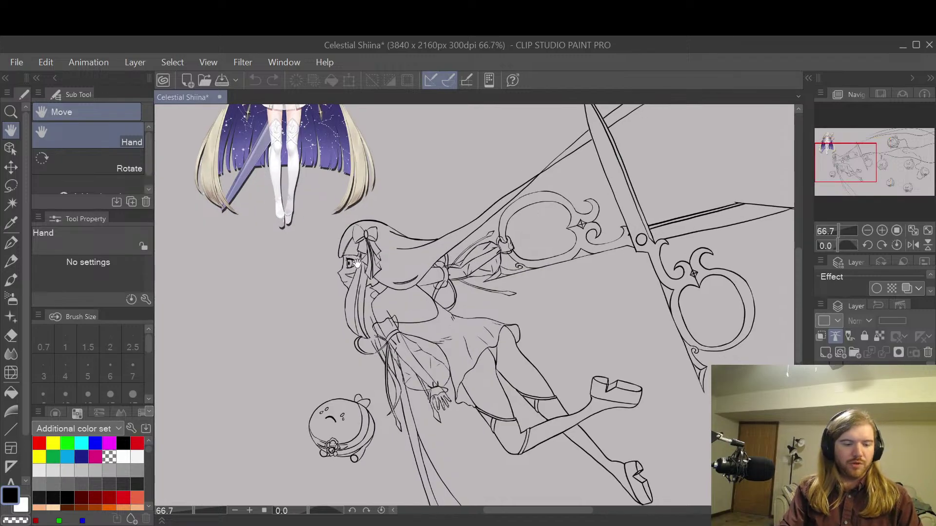
key(p)
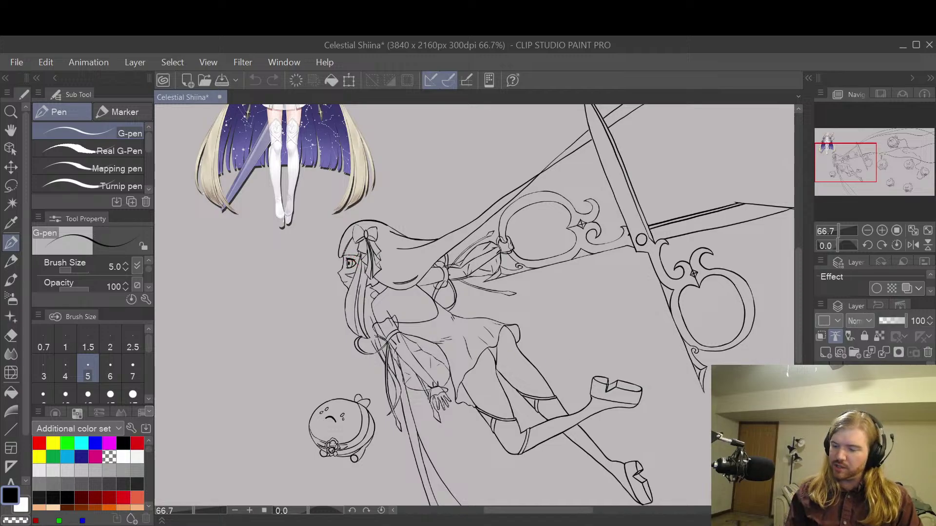
scroll(364, 271, up, 2)
drag(333, 251, 338, 253)
key(ctrl+z)
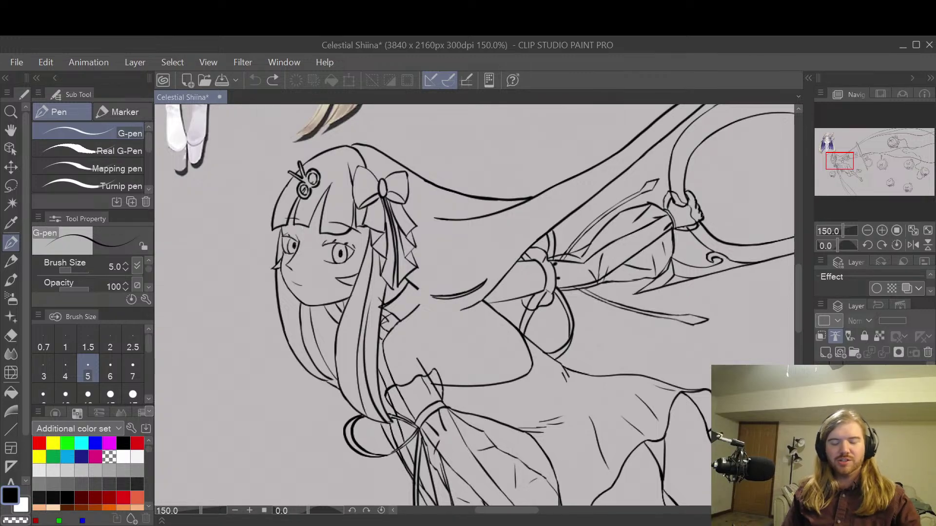
- Examine the line art of the full figure, the scissors and the round creature with the question mark
key(ctrl+minus)
key(ctrl+minus)
key(ctrl+minus)
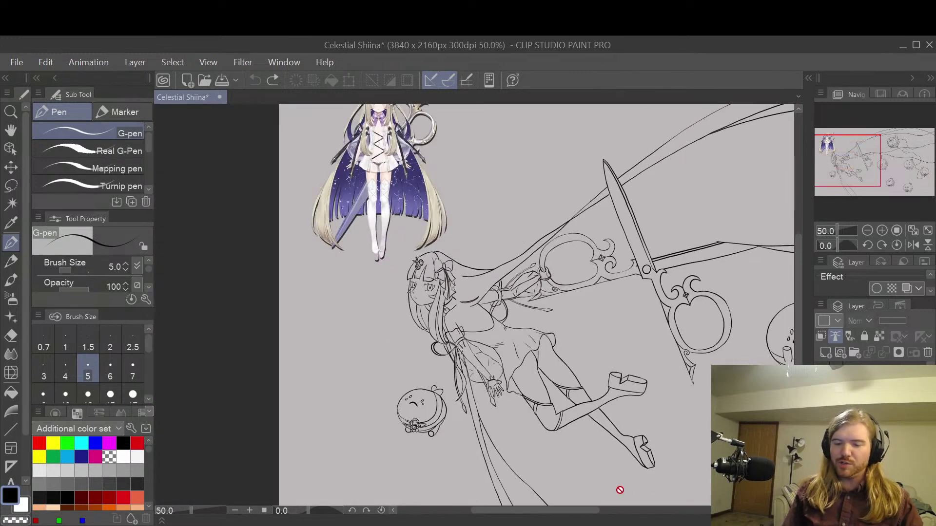
drag(581, 513, 599, 513)
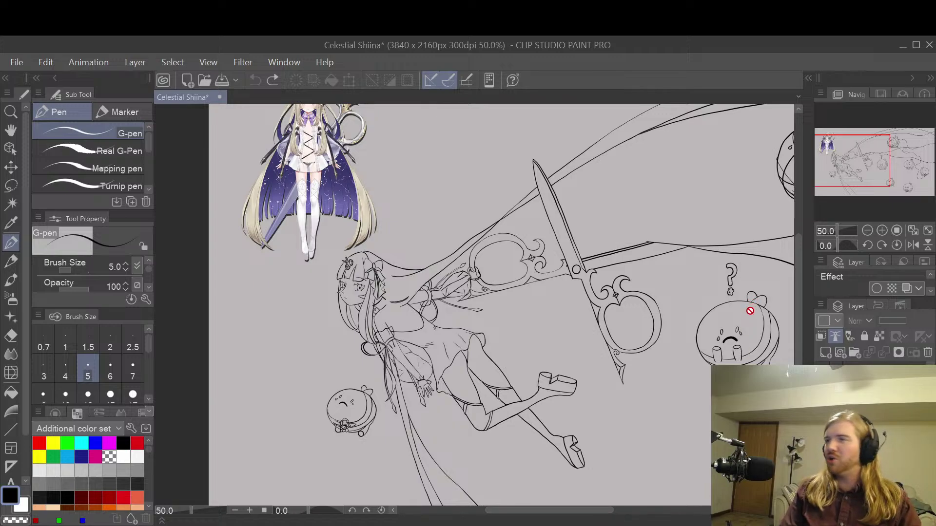
scroll(750, 312, up, 2)
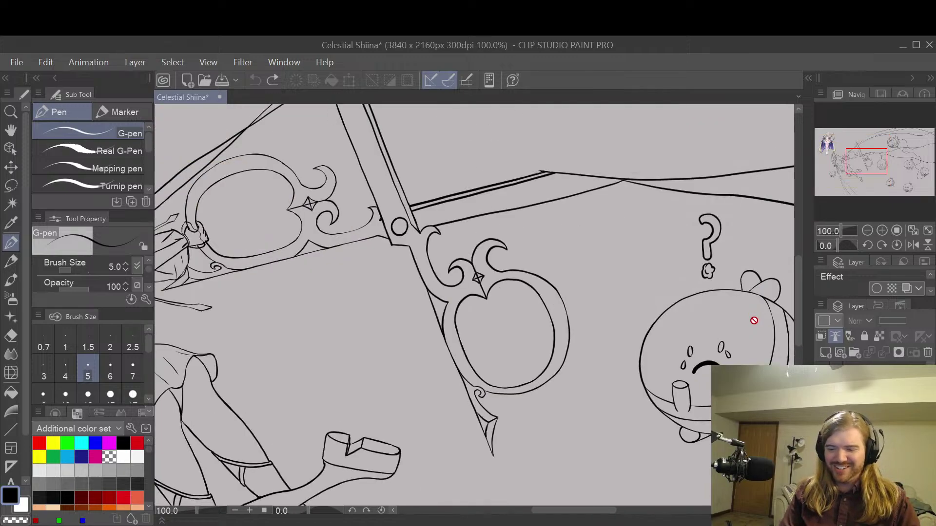
scroll(776, 336, down, 2)
drag(797, 283, 796, 311)
scroll(797, 314, down, 1)
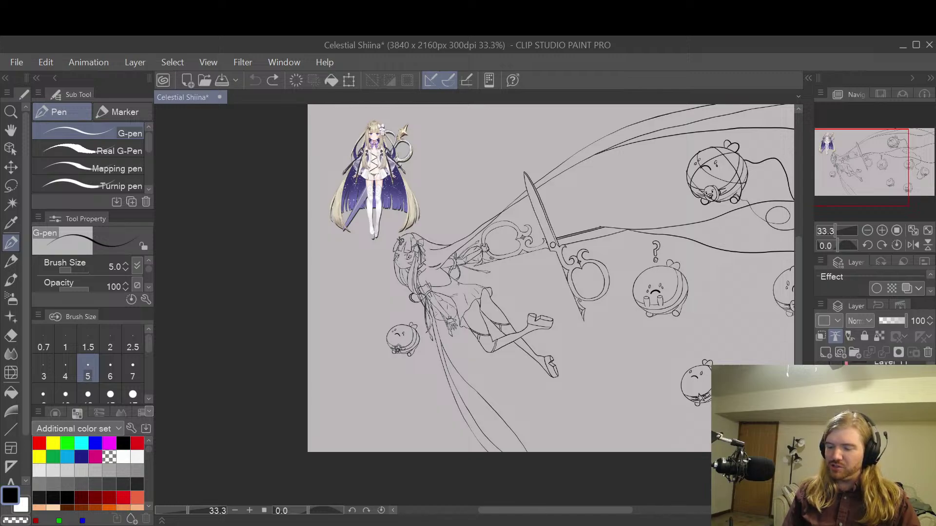
- Hide the character reference image and show the colour layers for the hair, white clothing, skin, black accessories and scissors
click(820, 419)
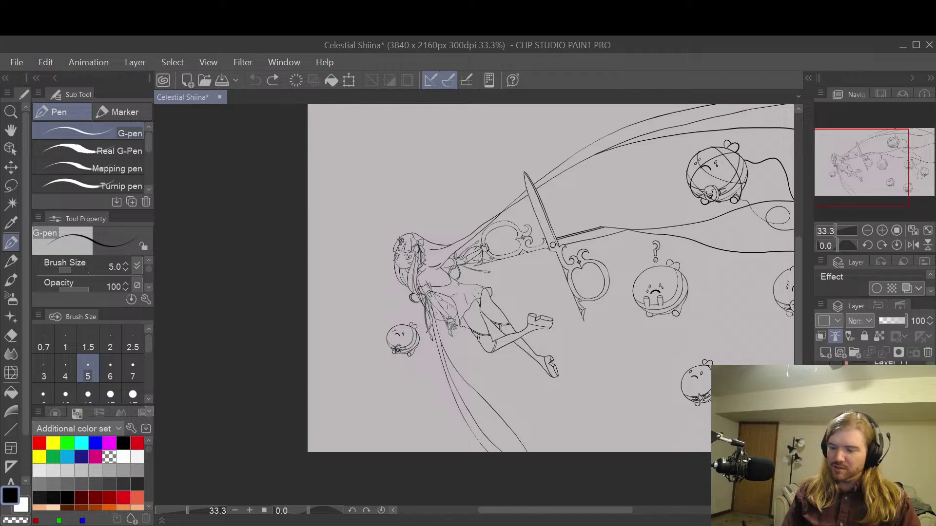
click(820, 432)
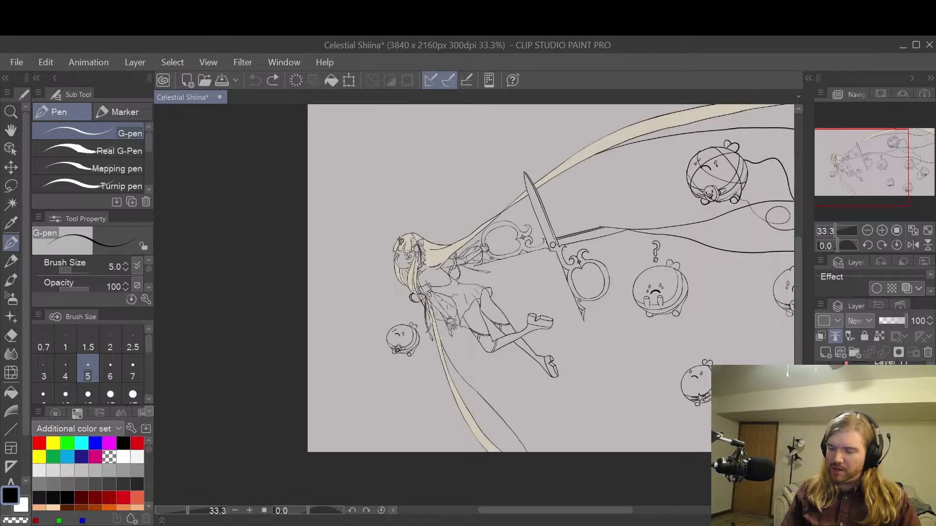
click(820, 444)
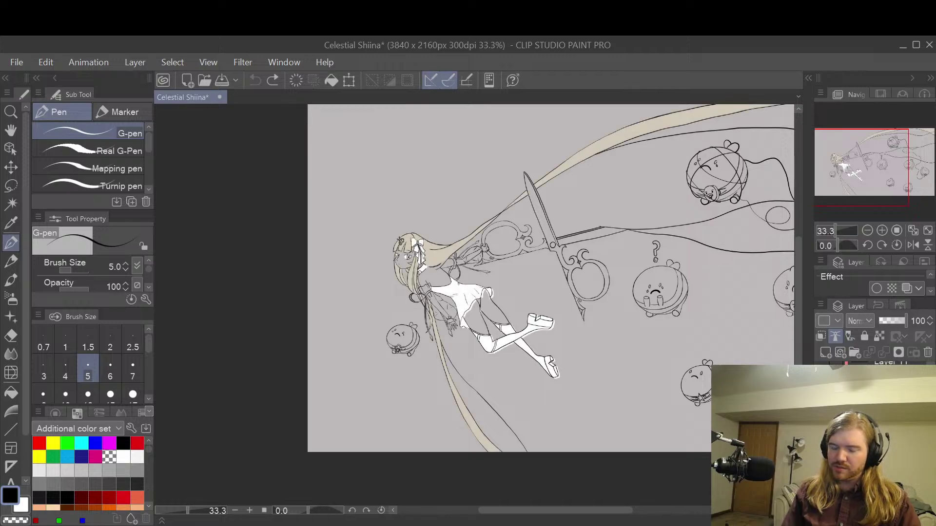
click(820, 456)
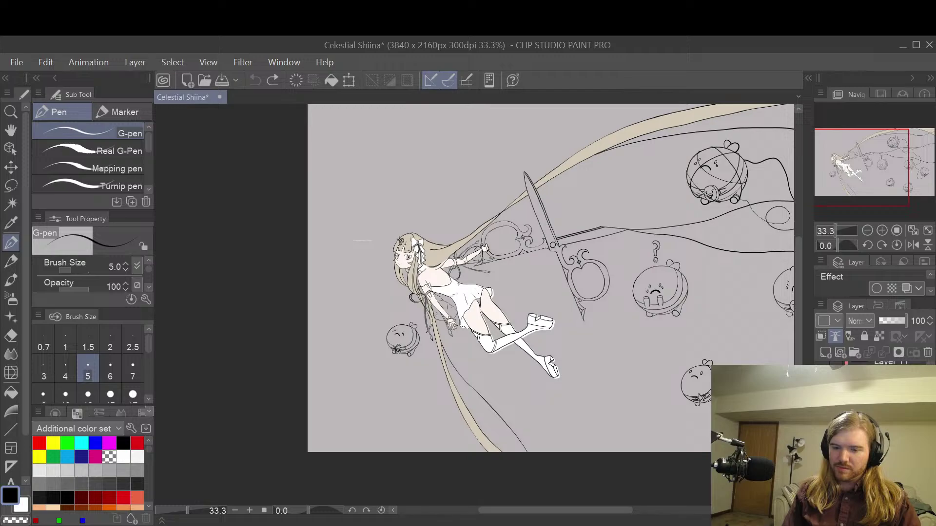
scroll(858, 439, down, 5)
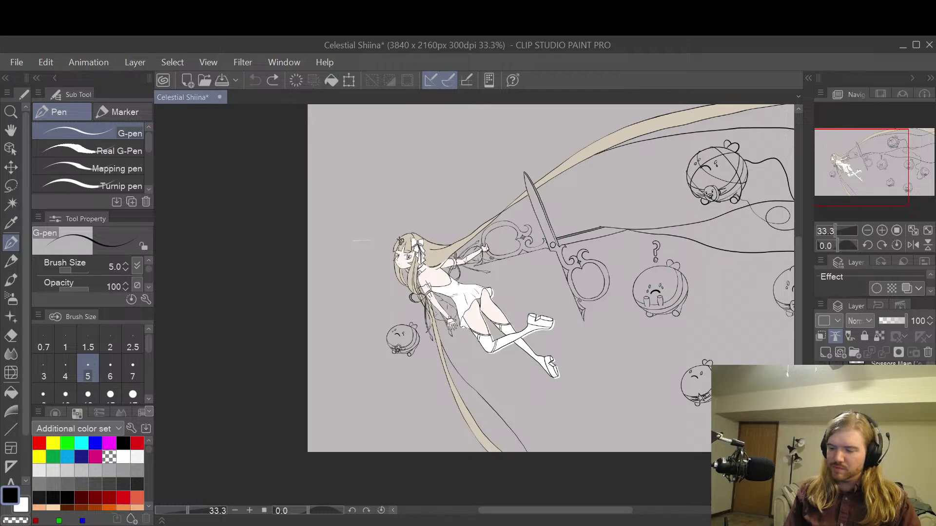
click(820, 443)
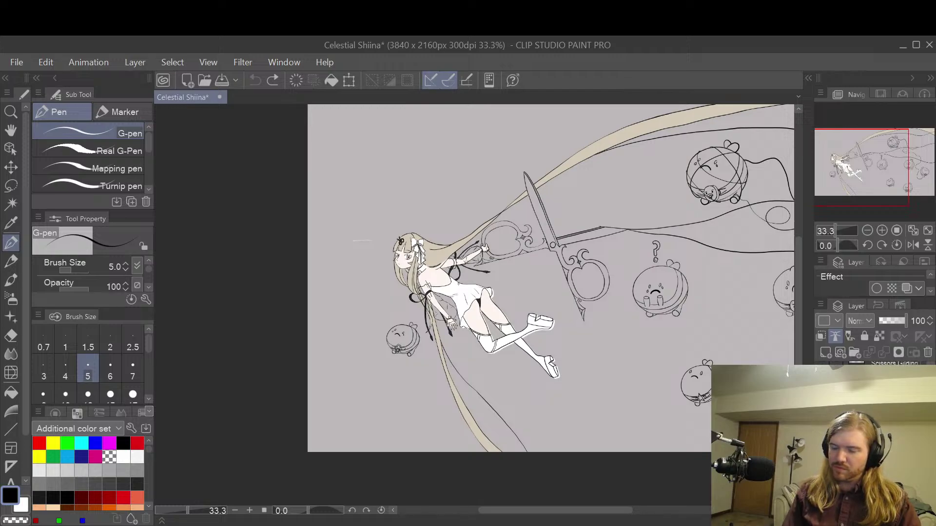
click(821, 431)
- Show the colour layers for the scissors' gilding, the yellow creatures, the navy cape and the dark background
scroll(858, 438, down, 3)
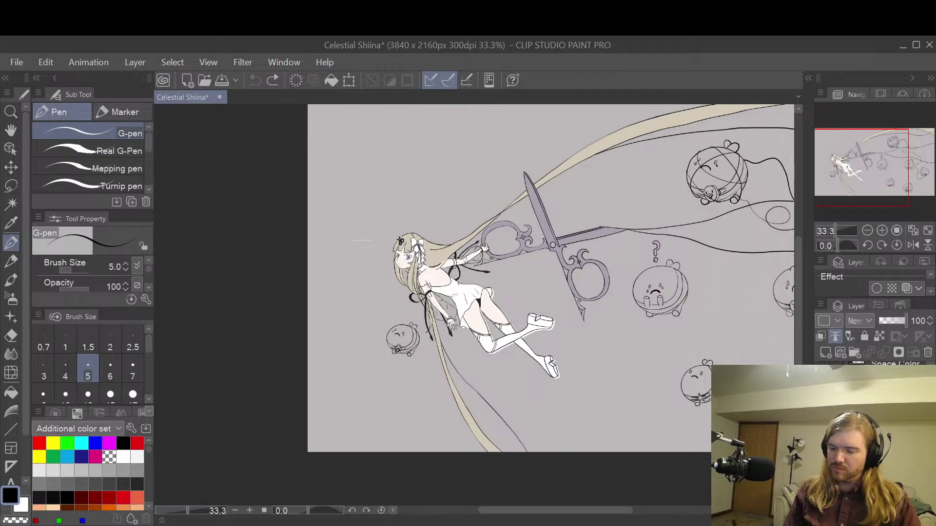
click(820, 419)
click(821, 407)
click(821, 395)
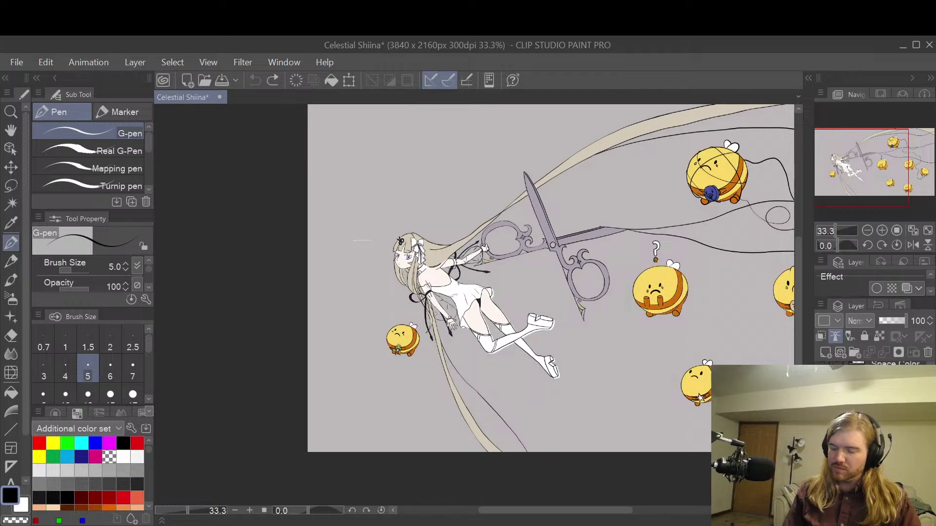
click(820, 371)
scroll(858, 439, down, 2)
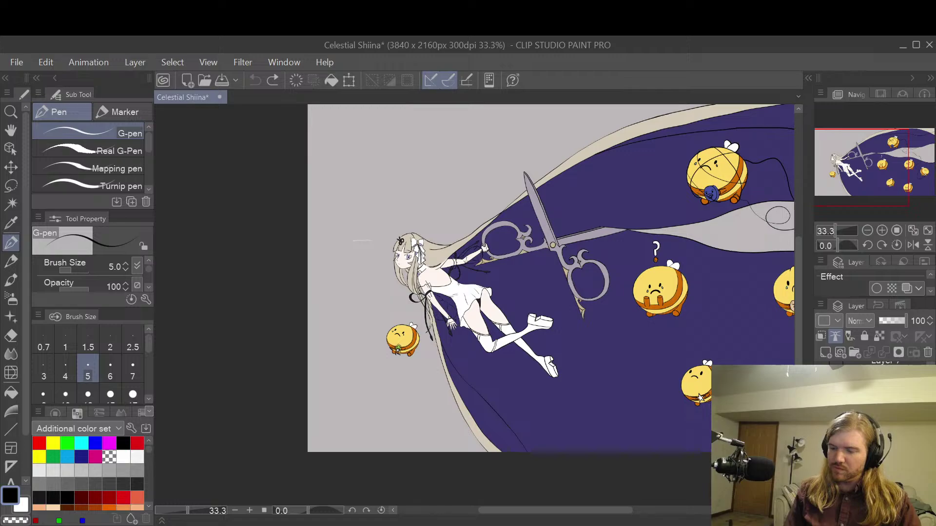
click(821, 382)
- Check the layer with extra lines across the character's back by showing it and hiding it again
scroll(858, 439, up, 7)
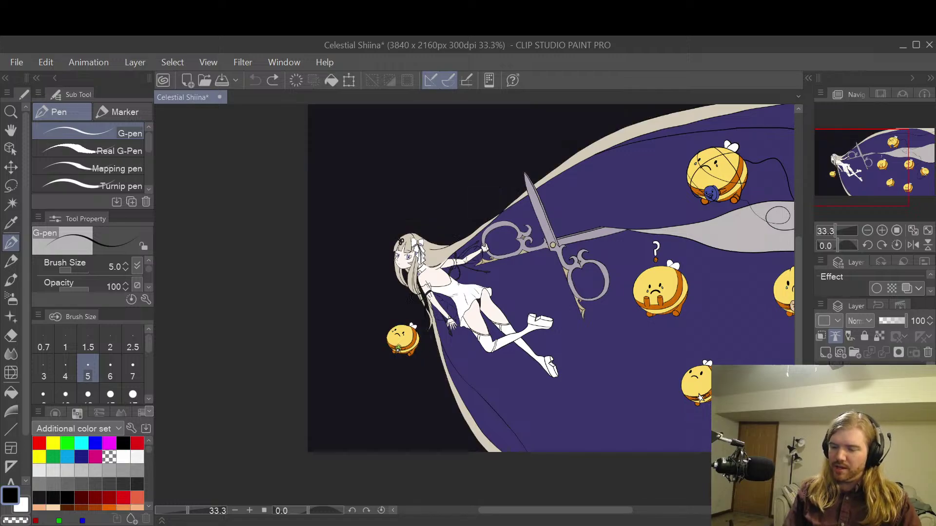
click(821, 383)
click(820, 394)
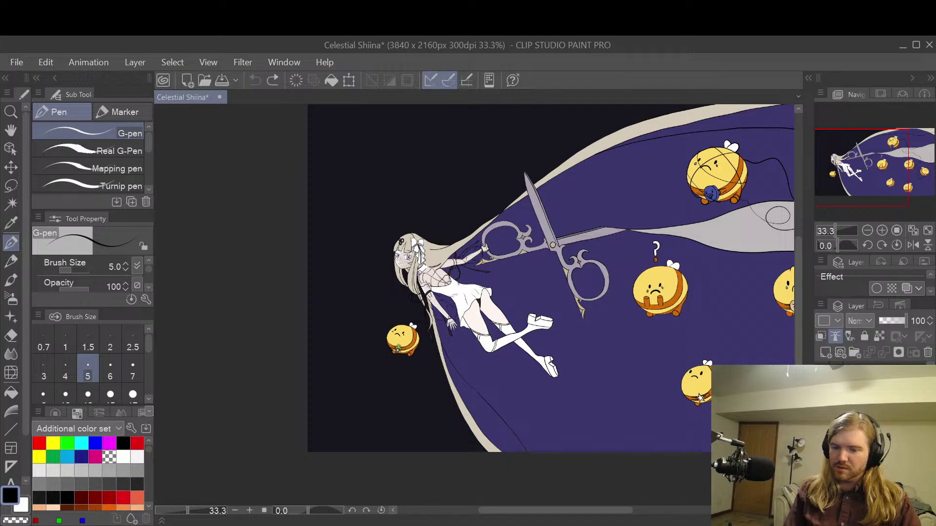
click(821, 395)
- Sample the face's skin colour and paint over the grey shadow beside the nose with the size 5 G-pen
key(ctrl+plus)
key(ctrl+plus)
key(ctrl+plus)
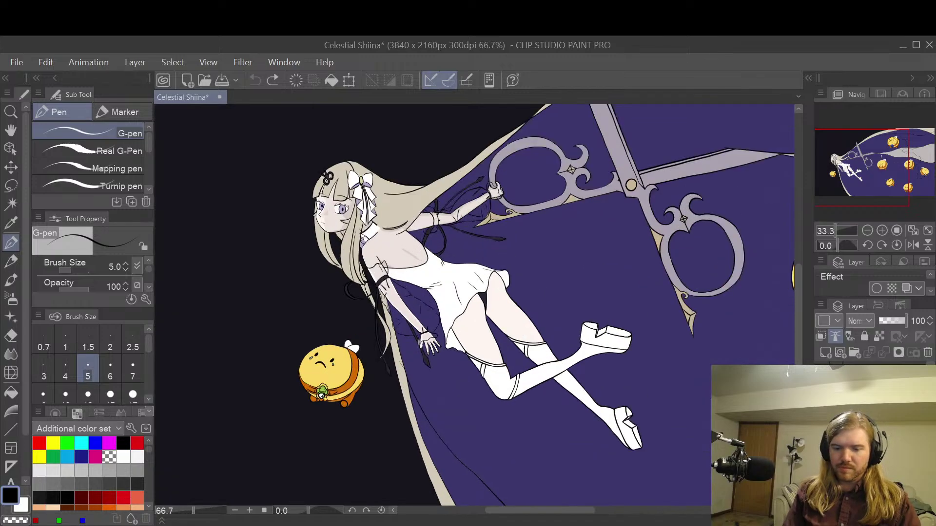
key(h)
drag(530, 340, 681, 373)
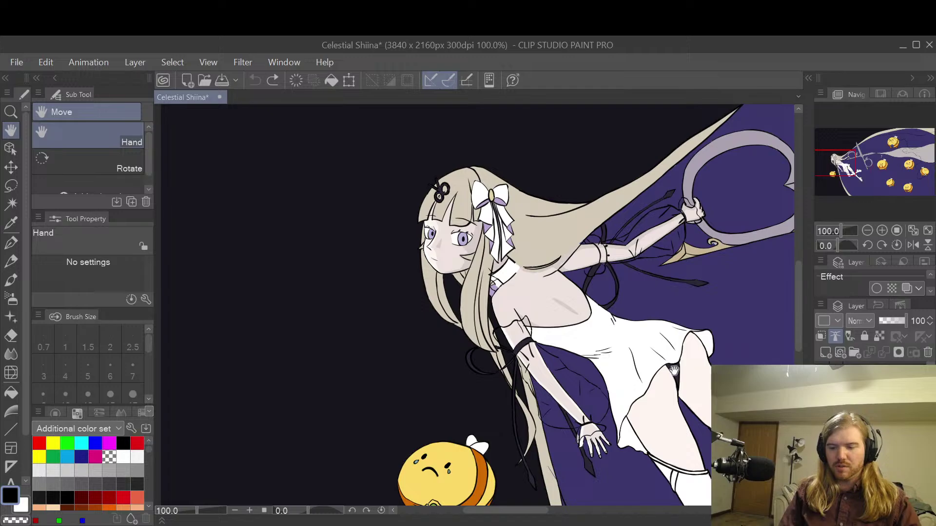
drag(611, 333, 679, 339)
scroll(530, 298, up, 5)
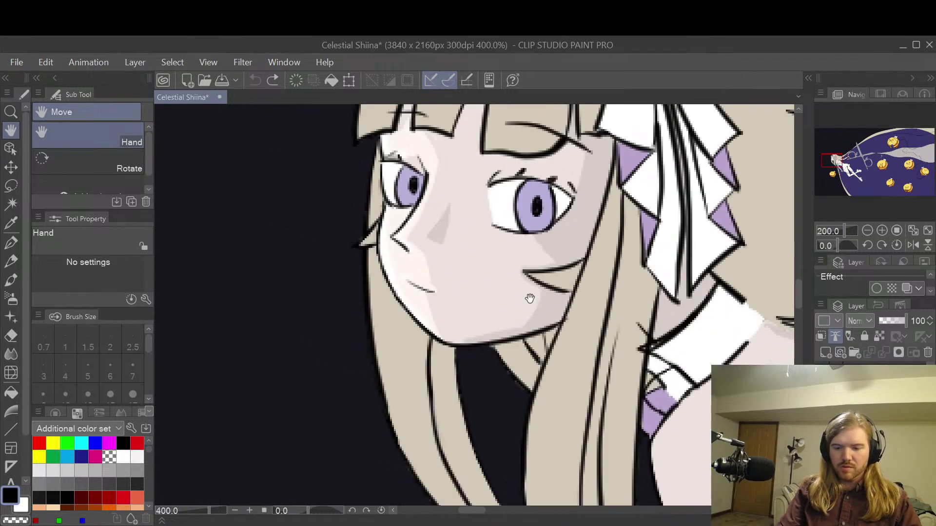
drag(530, 299, 545, 326)
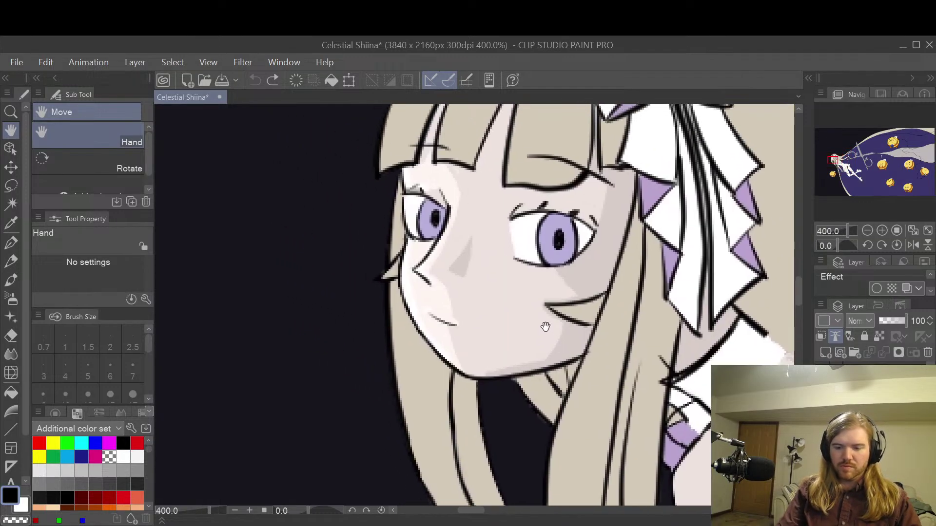
alt+click(511, 311)
key(p)
mouse_move(472, 238)
mouse_down()
mouse_move(452, 269)
mouse_move(470, 251)
mouse_up()
scroll(560, 174, down, 2)
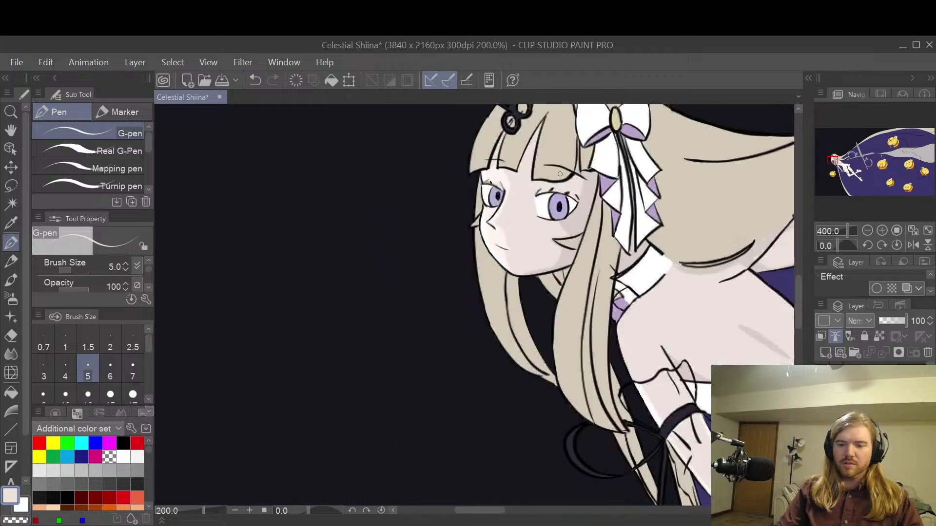
key(h)
drag(735, 355, 581, 435)
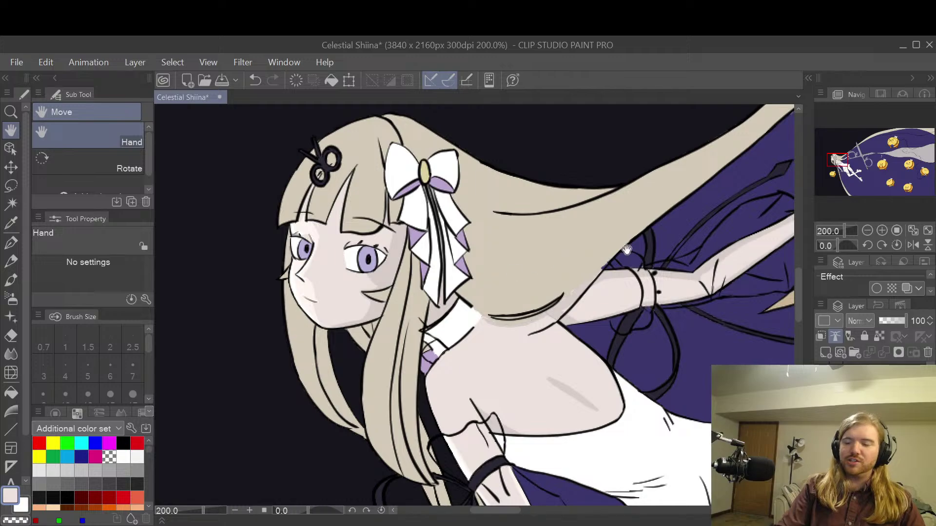
drag(702, 414, 585, 314)
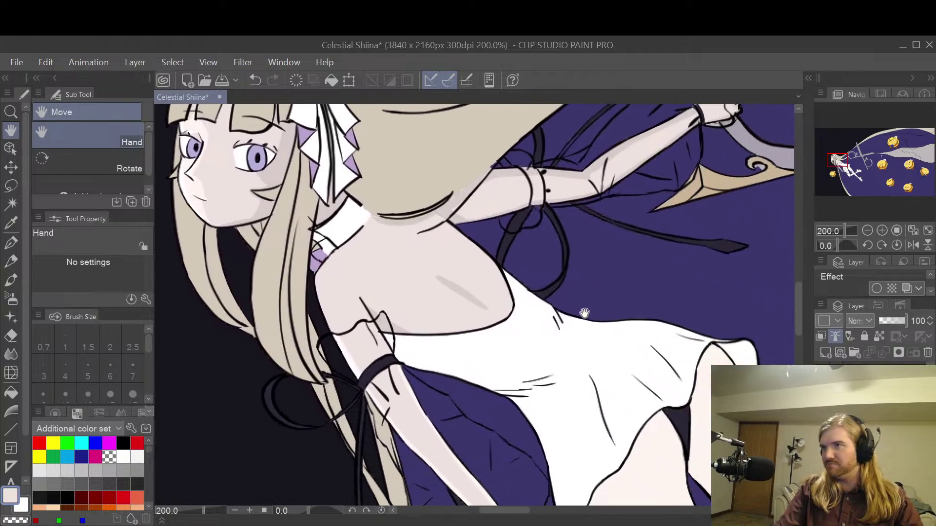
- Check which lines across the shoulder and neck belong to each line layer by hiding and reshowing two of them
drag(535, 274, 609, 316)
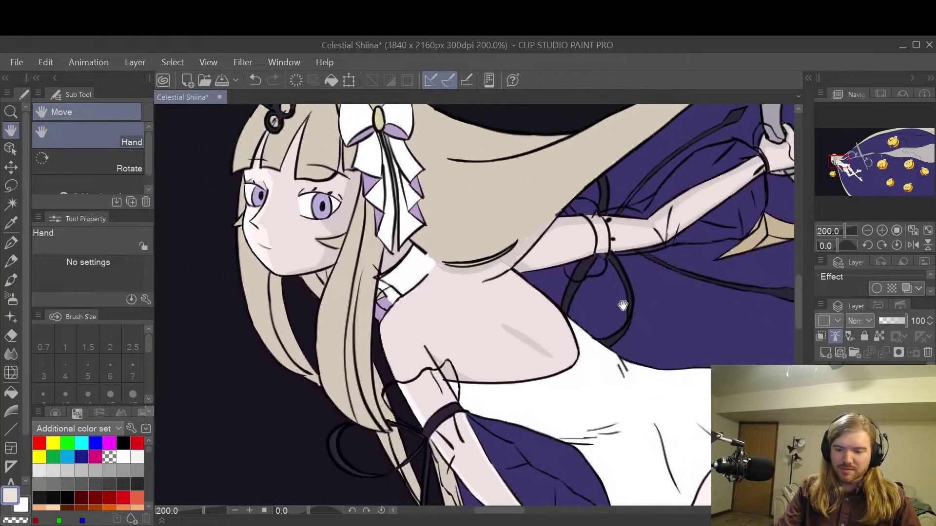
scroll(595, 357, up, 2)
drag(561, 364, 642, 385)
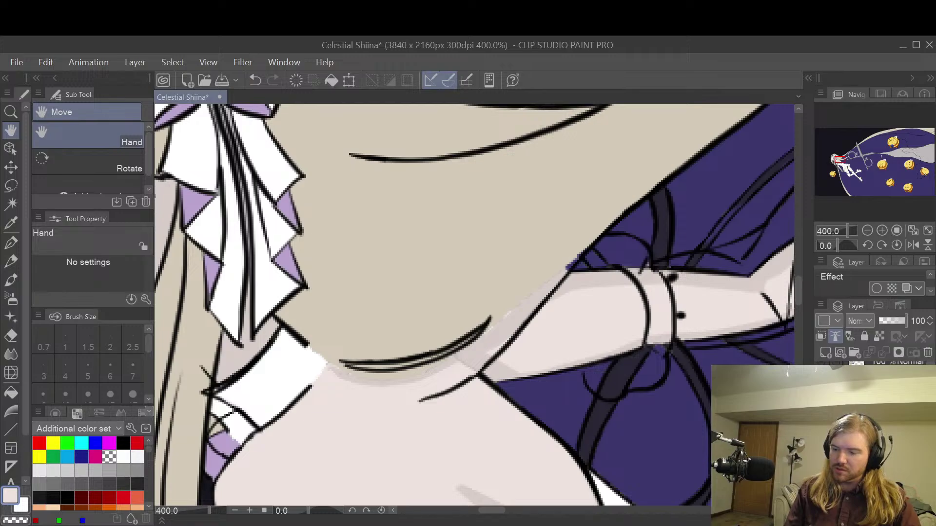
click(820, 415)
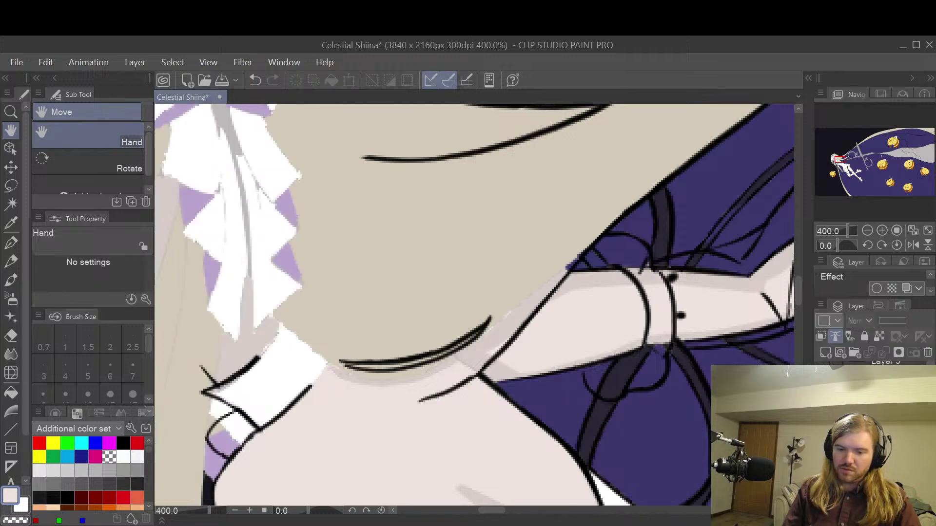
click(821, 436)
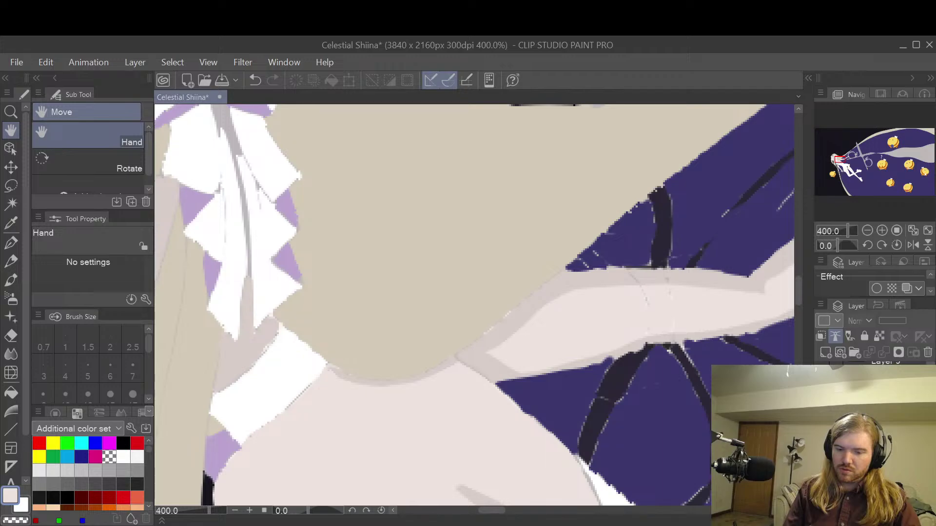
click(821, 436)
click(821, 414)
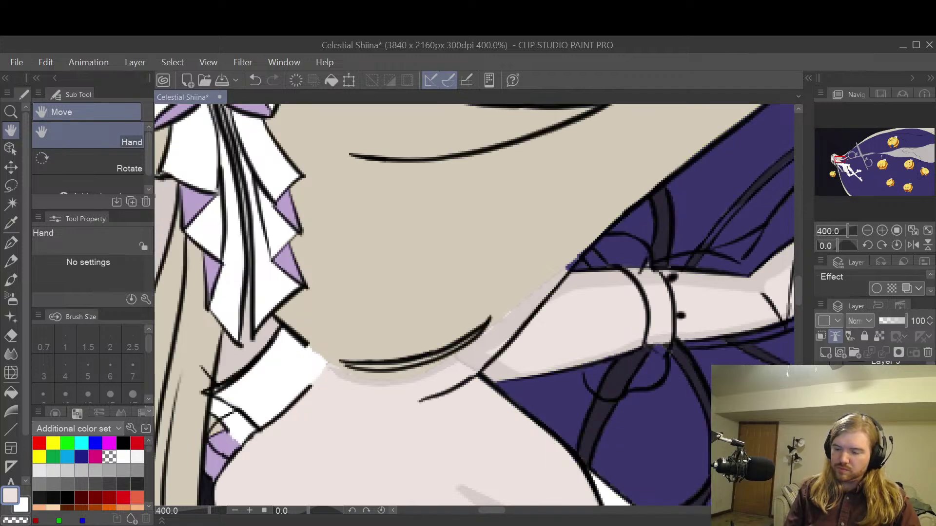
- Draw a black curved line from beneath the ribbon across the nape to the shoulder line with the size 5 G-pen
click(124, 441)
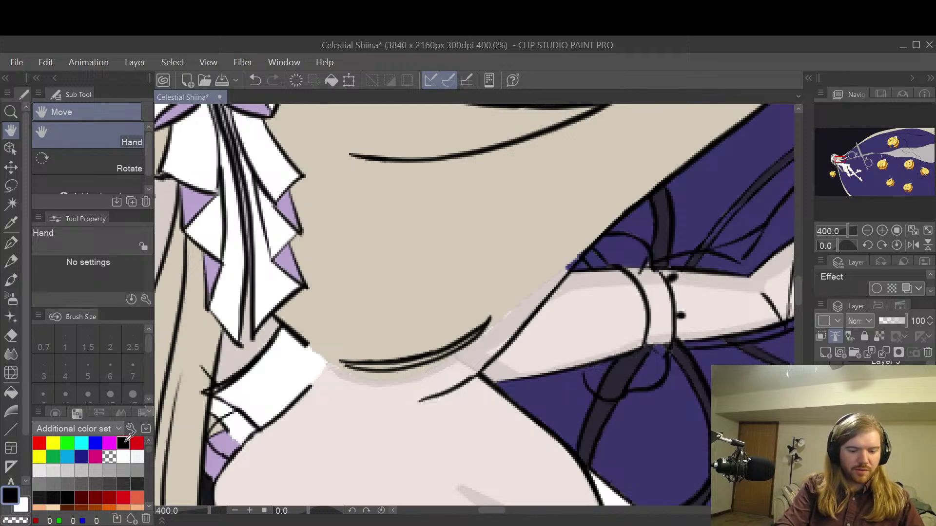
key(p)
mouse_move(303, 340)
mouse_down()
mouse_move(383, 393)
mouse_move(446, 394)
mouse_up()
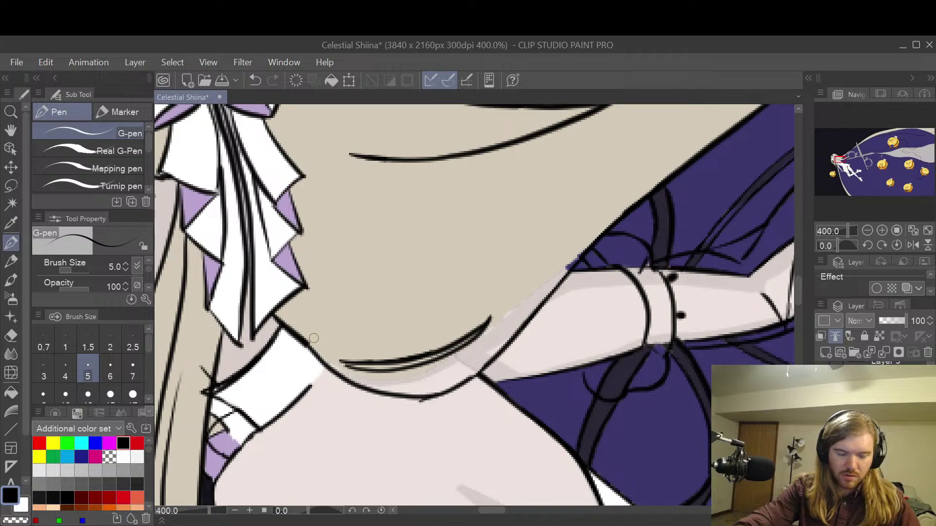
key(ctrl+z)
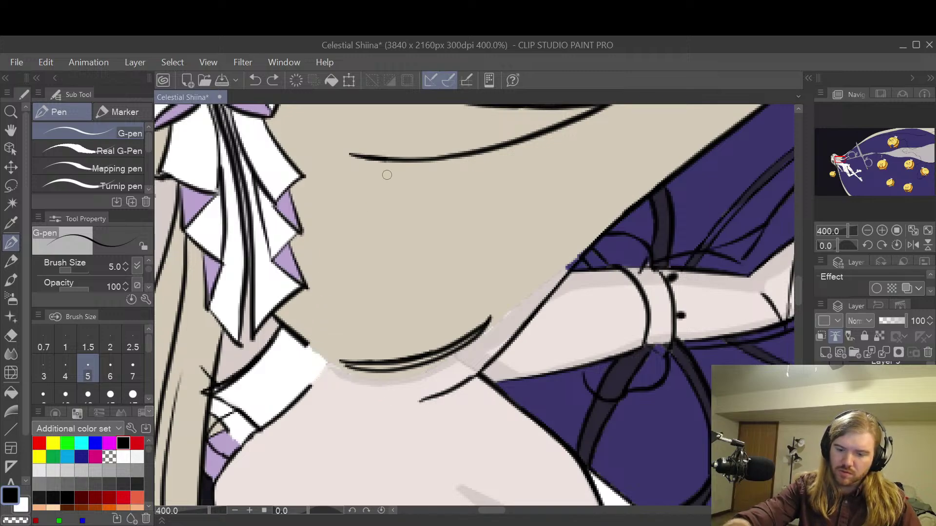
mouse_move(306, 341)
mouse_down()
mouse_move(361, 391)
mouse_move(414, 402)
mouse_up()
key(ctrl+z)
mouse_move(281, 323)
mouse_down()
mouse_move(321, 366)
mouse_move(380, 398)
mouse_move(414, 405)
mouse_move(439, 396)
mouse_up()
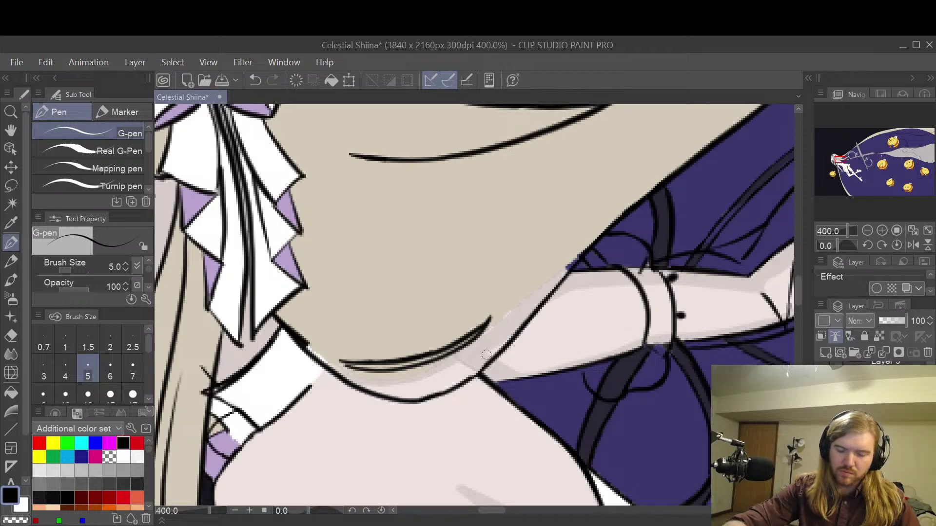
key(ctrl+z)
mouse_move(276, 314)
mouse_down()
mouse_move(362, 391)
mouse_move(442, 399)
mouse_up()
key(ctrl+z)
mouse_move(272, 312)
mouse_down()
mouse_move(348, 385)
mouse_move(394, 402)
mouse_up()
key(ctrl+z)
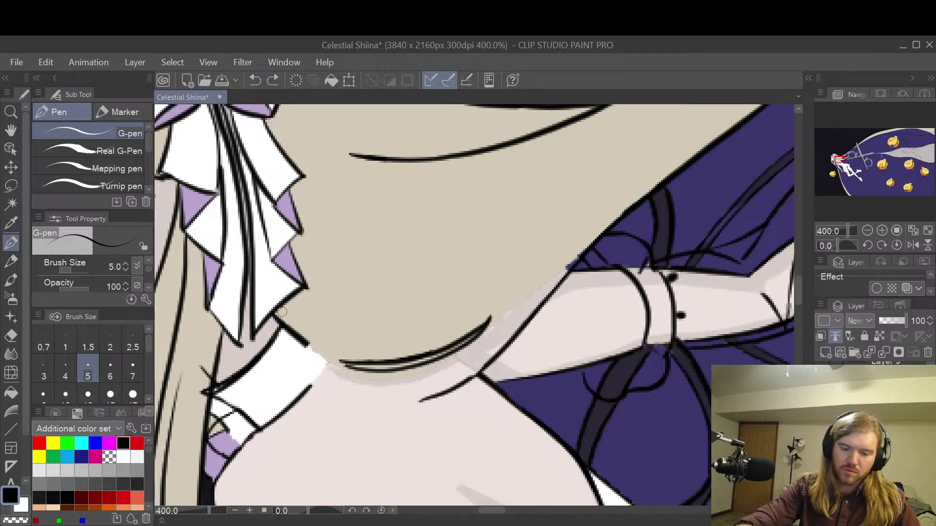
mouse_move(281, 329)
mouse_down()
mouse_move(328, 369)
mouse_move(435, 404)
mouse_up()
key(ctrl+z)
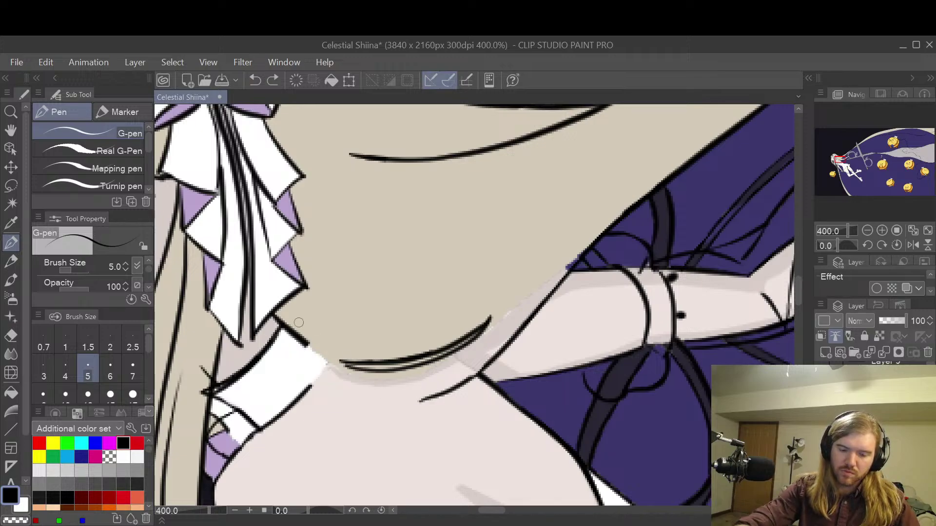
mouse_move(273, 312)
mouse_down()
mouse_move(318, 368)
mouse_move(356, 391)
mouse_move(436, 401)
mouse_up()
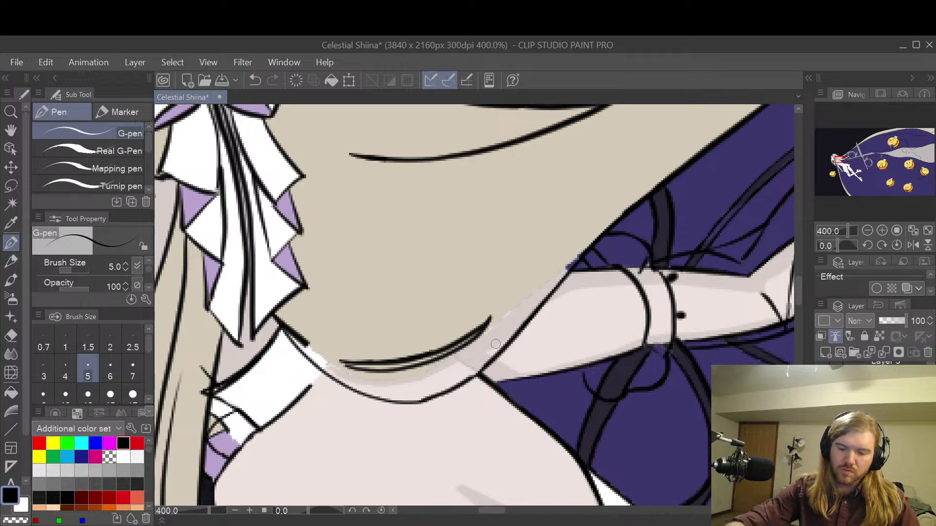
key(ctrl+z)
mouse_move(271, 312)
mouse_down()
mouse_move(302, 363)
mouse_move(346, 395)
mouse_move(436, 400)
mouse_up()
key(ctrl+z)
mouse_move(273, 314)
mouse_down()
mouse_move(287, 349)
mouse_move(325, 386)
mouse_move(439, 402)
mouse_up()
key(ctrl+z)
mouse_move(275, 322)
mouse_down()
mouse_move(301, 366)
mouse_move(342, 396)
mouse_move(386, 404)
mouse_move(444, 389)
mouse_up()
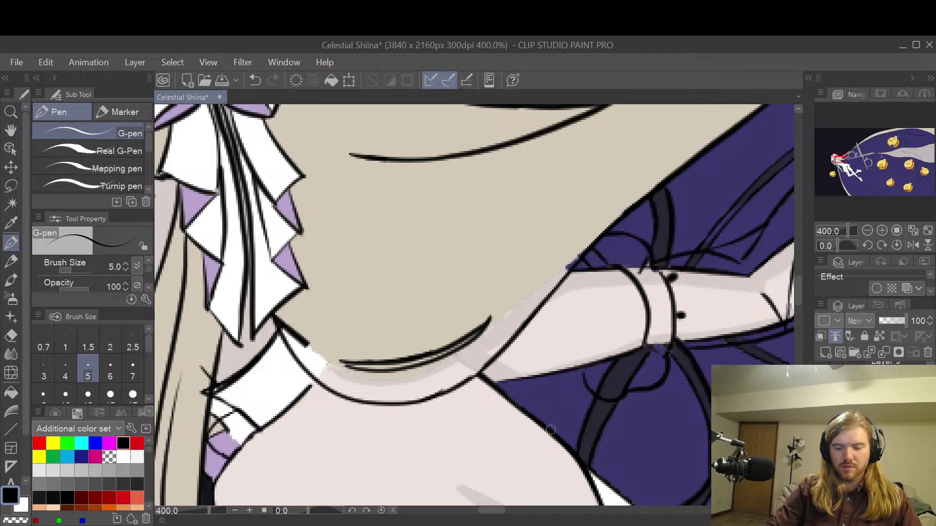
- Erase the old line stub beneath the ribbon and tidy the nape line's join near the shoulder with the size 10 hard eraser
key(e)
scroll(433, 388, up, 2)
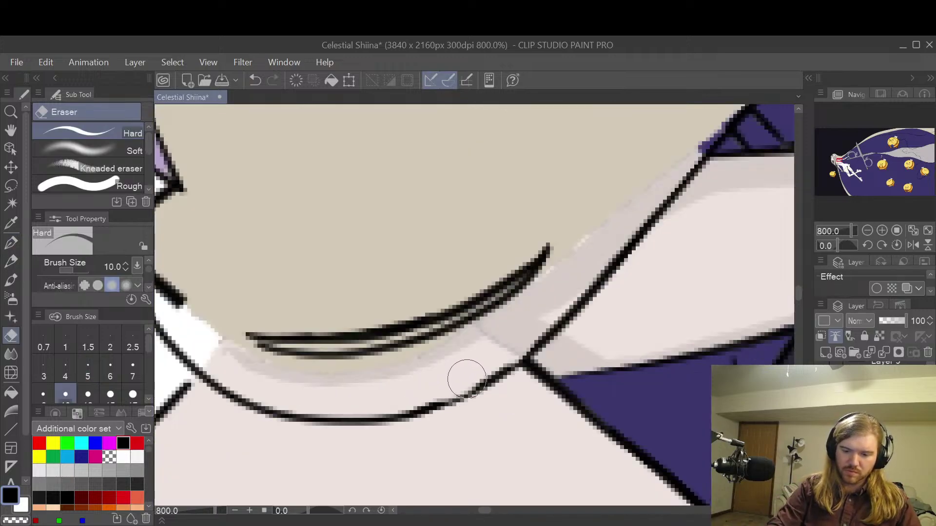
scroll(466, 361, down, 2)
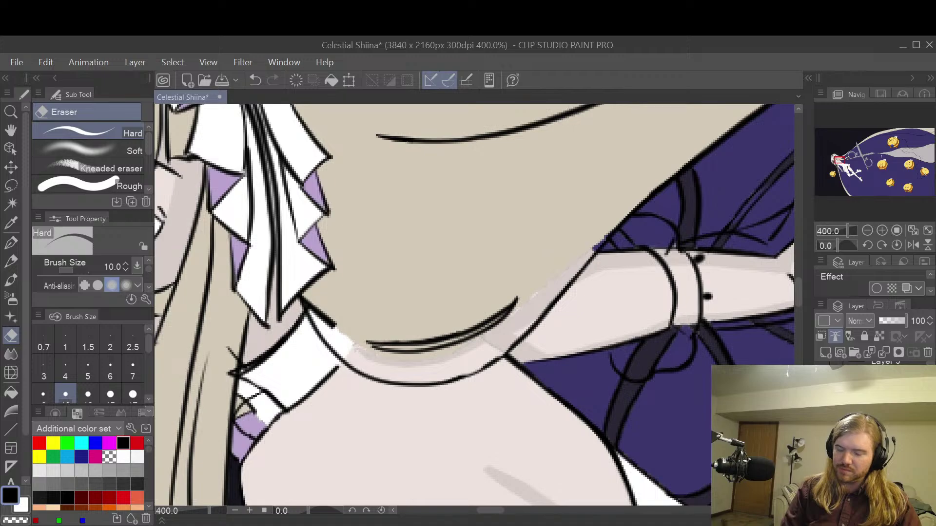
mouse_move(319, 312)
mouse_down()
mouse_move(333, 325)
mouse_move(310, 302)
mouse_move(317, 298)
mouse_up()
scroll(317, 298, up, 2)
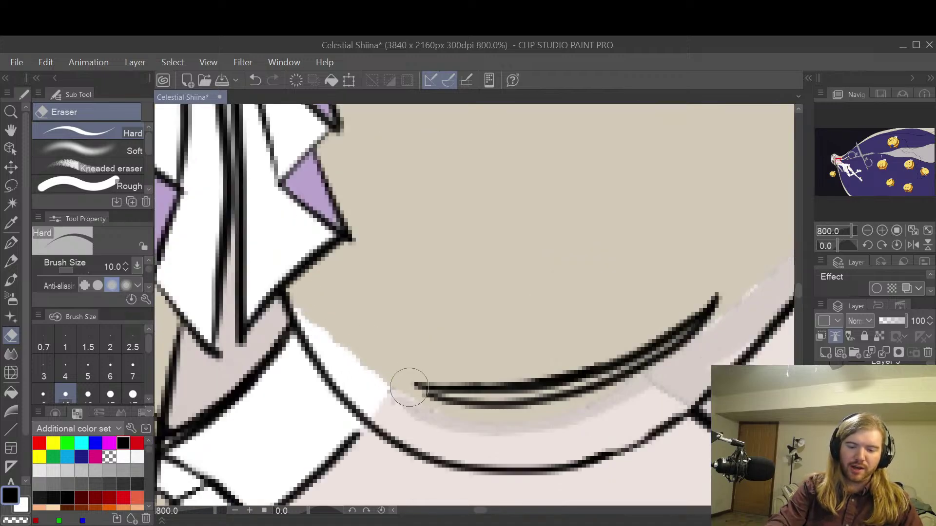
scroll(407, 409, down, 2)
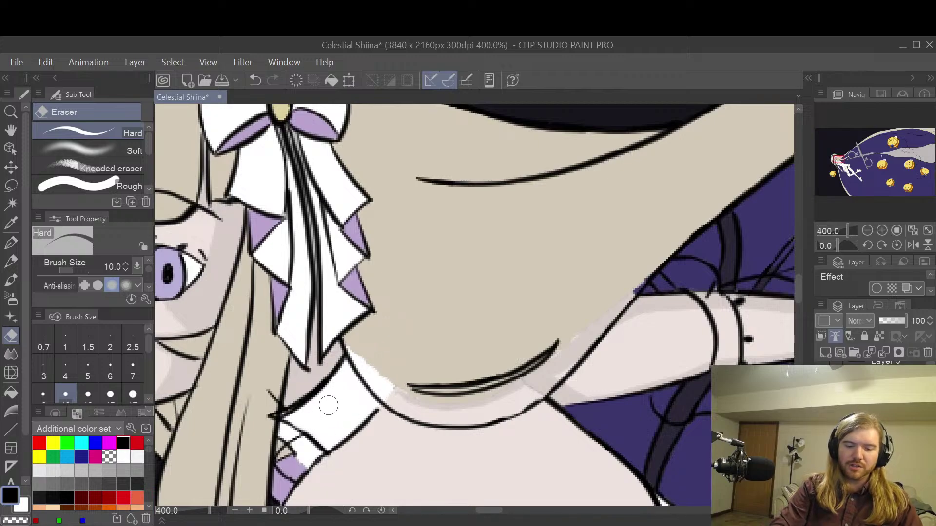
- Reduce the hard eraser to size 3, thin the collar's upper edge line and erase its stray ends over the hair
scroll(328, 399, up, 2)
mouse_move(342, 407)
mouse_down()
mouse_move(460, 365)
mouse_move(472, 352)
mouse_up()
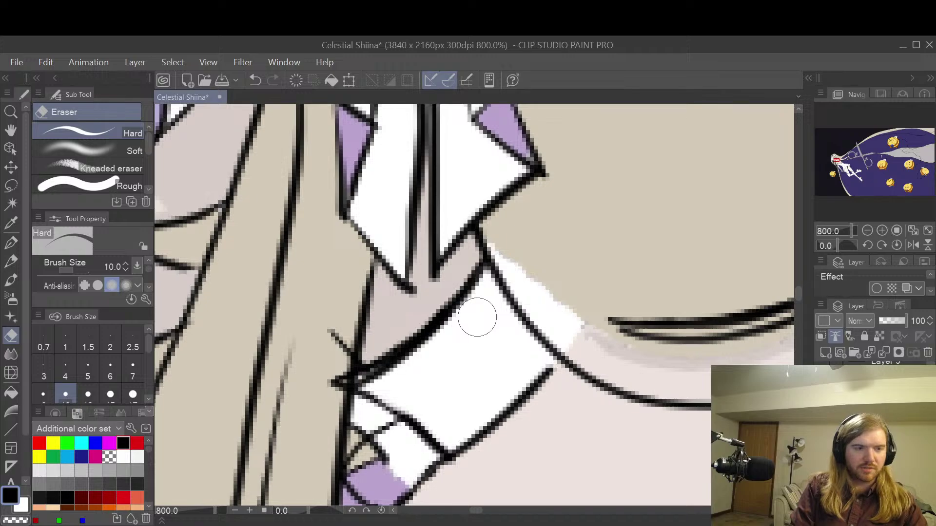
key(bracketleft)
key(bracketleft)
key(bracketleft)
key(bracketleft)
key(bracketleft)
key(bracketleft)
mouse_move(476, 292)
mouse_down()
mouse_move(445, 328)
mouse_move(360, 383)
mouse_move(395, 367)
mouse_move(379, 376)
mouse_up()
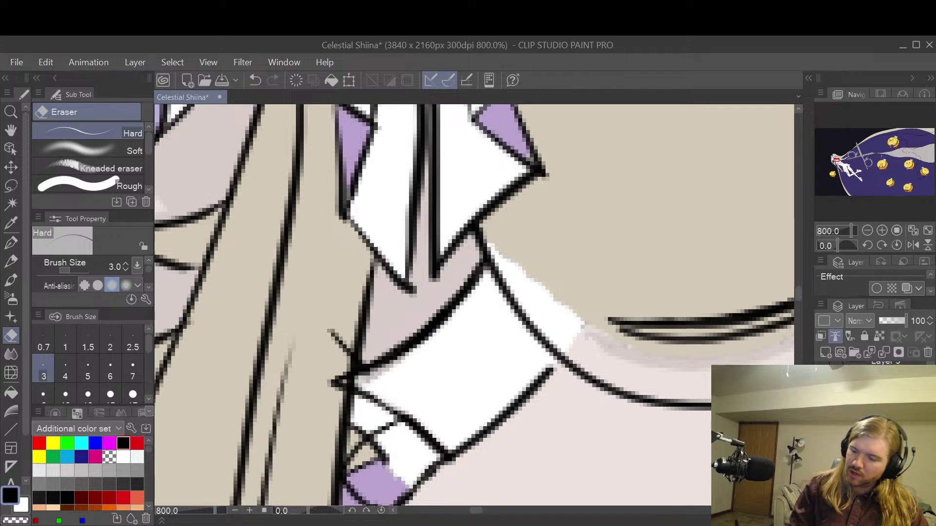
mouse_move(357, 390)
mouse_down()
mouse_move(331, 382)
mouse_move(334, 374)
mouse_up()
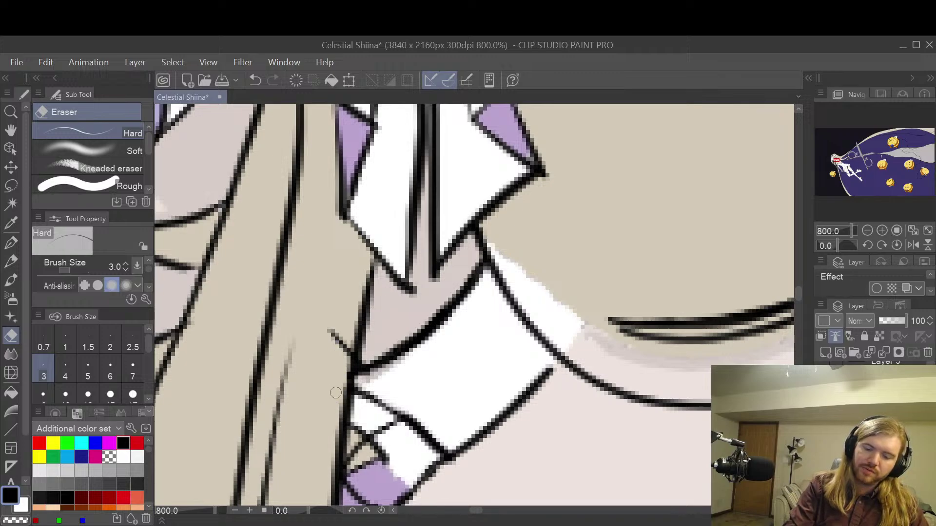
drag(331, 324, 344, 356)
scroll(390, 268, down, 4)
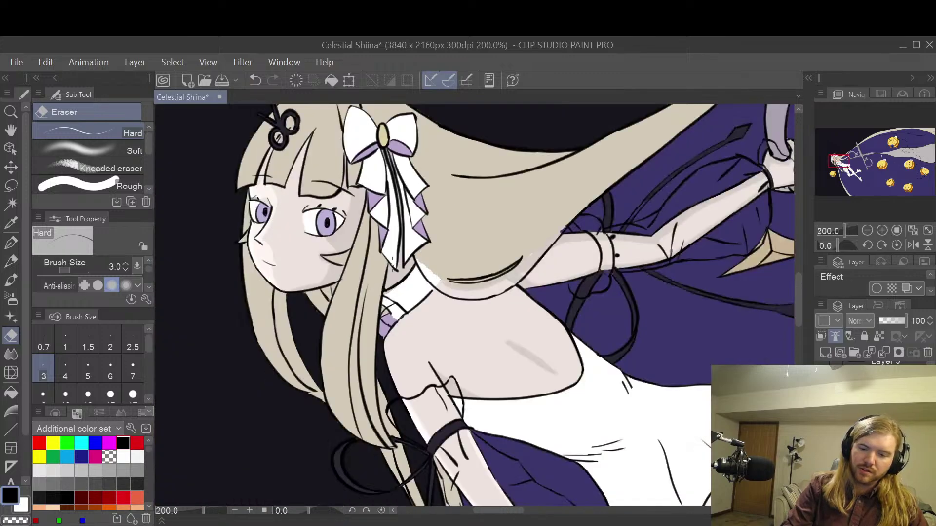
scroll(390, 261, up, 4)
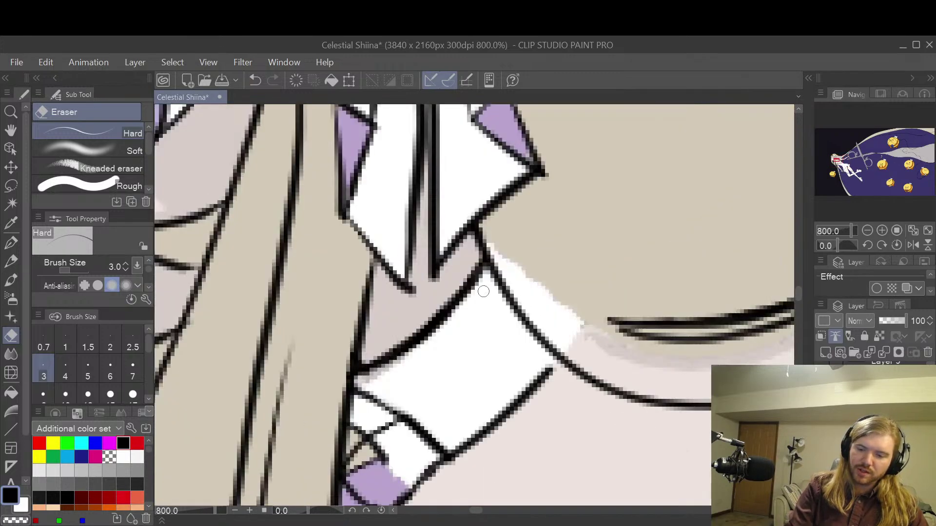
- Examine which line layer holds the collar and frill outlines by hiding the line layers in turn
key(h)
mouse_move(506, 438)
mouse_down()
mouse_move(518, 328)
mouse_move(540, 308)
mouse_up()
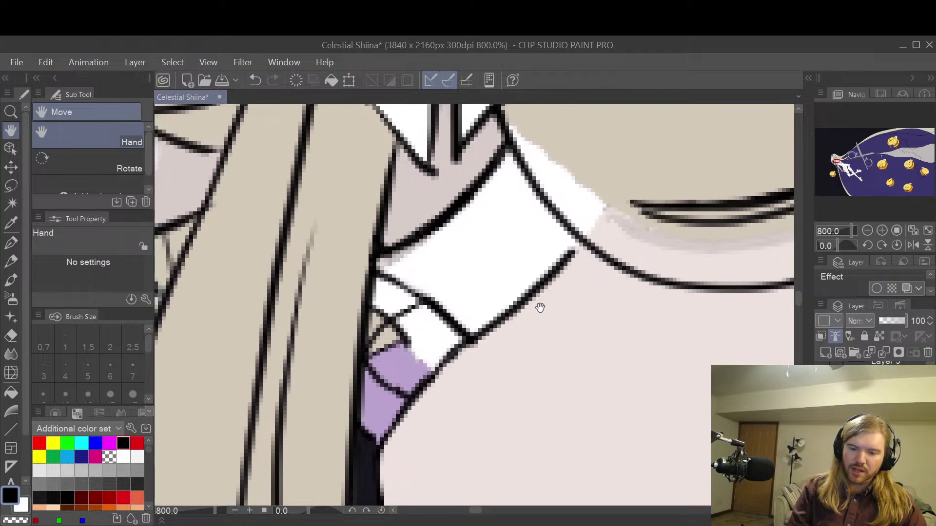
key(e)
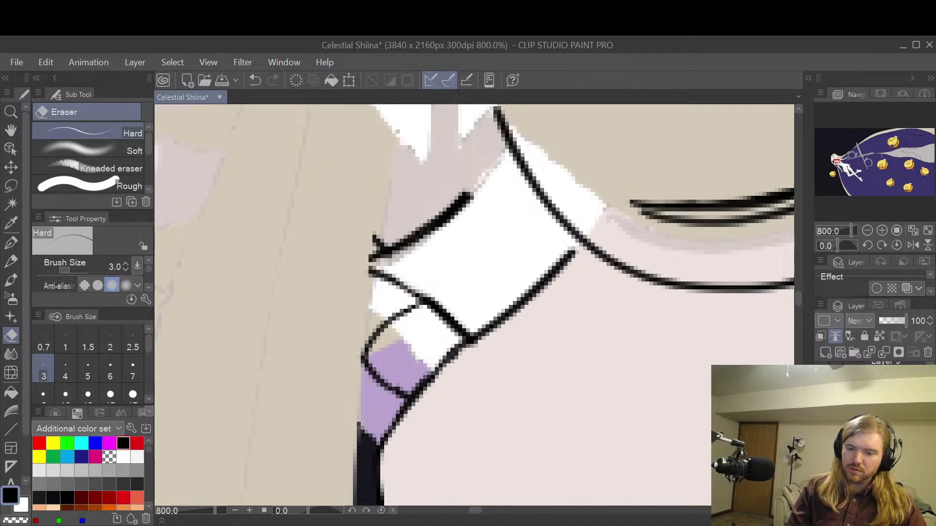
key(ctrl+z)
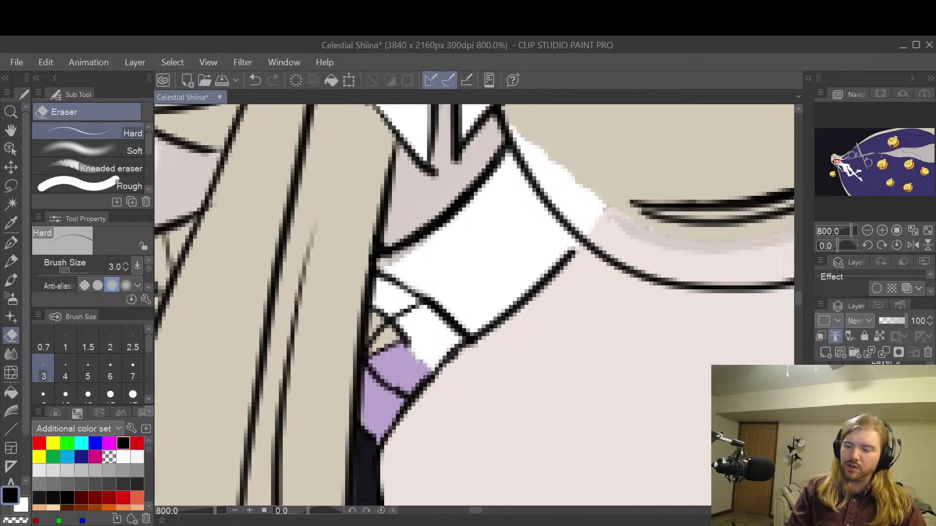
key(ctrl+y)
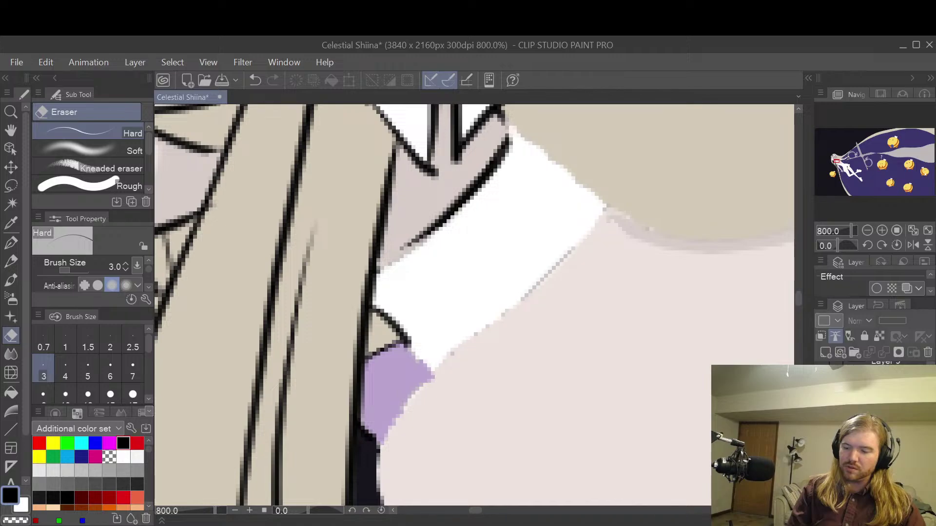
- Try to draw black edge lines for the frill below the collar with the size 5 G-pen
key(p)
drag(372, 299, 439, 371)
key(ctrl+z)
drag(374, 294, 438, 370)
key(ctrl+z)
drag(373, 307, 436, 373)
key(ctrl+z)
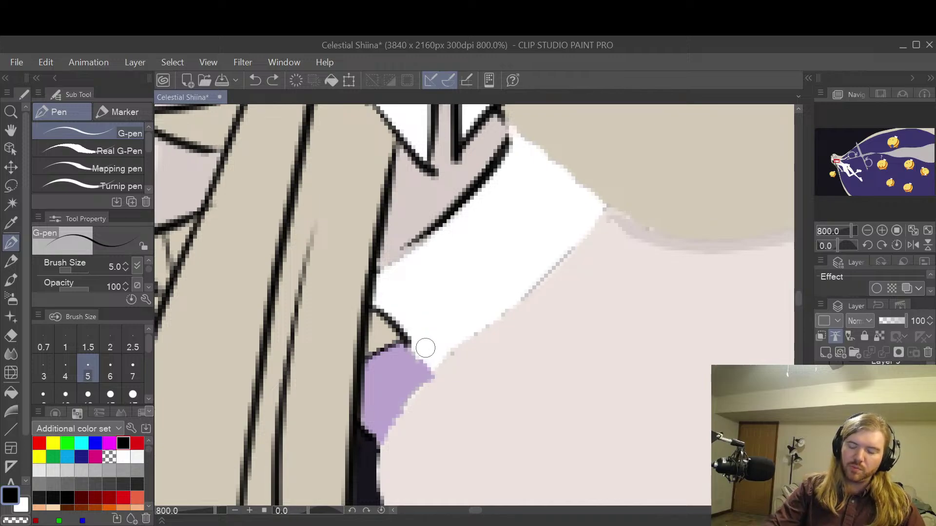
click(820, 400)
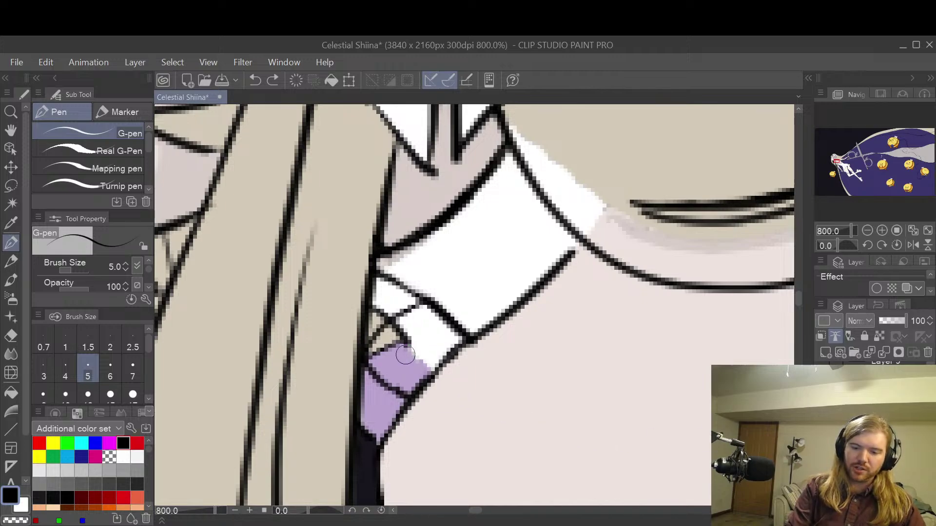
mouse_move(399, 350)
mouse_down()
mouse_move(398, 332)
mouse_move(407, 341)
mouse_move(394, 328)
mouse_move(374, 357)
mouse_move(397, 319)
mouse_move(384, 316)
mouse_move(382, 303)
mouse_up()
key(ctrl+z)
- Erase the stray black lines crossing the collar frill beside the hair with the size 3 hard eraser
key(e)
scroll(382, 303, down, 4)
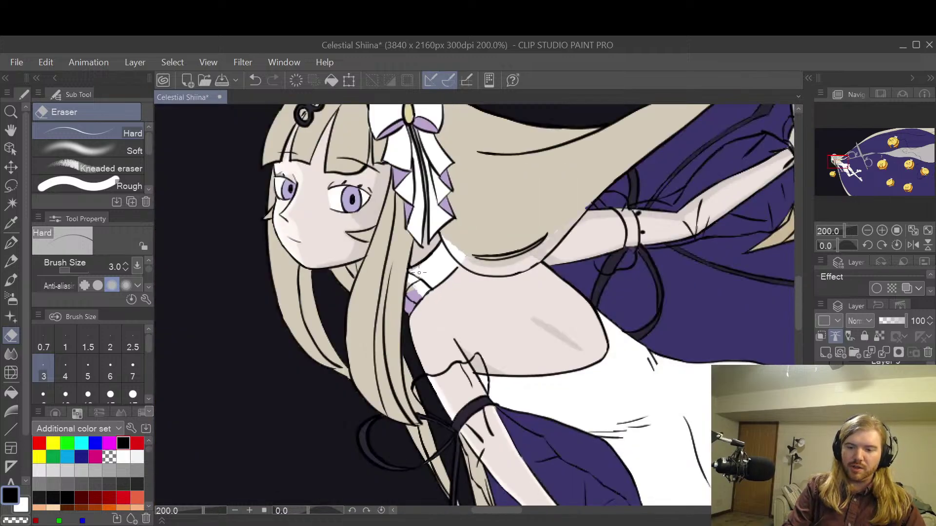
scroll(418, 273, up, 4)
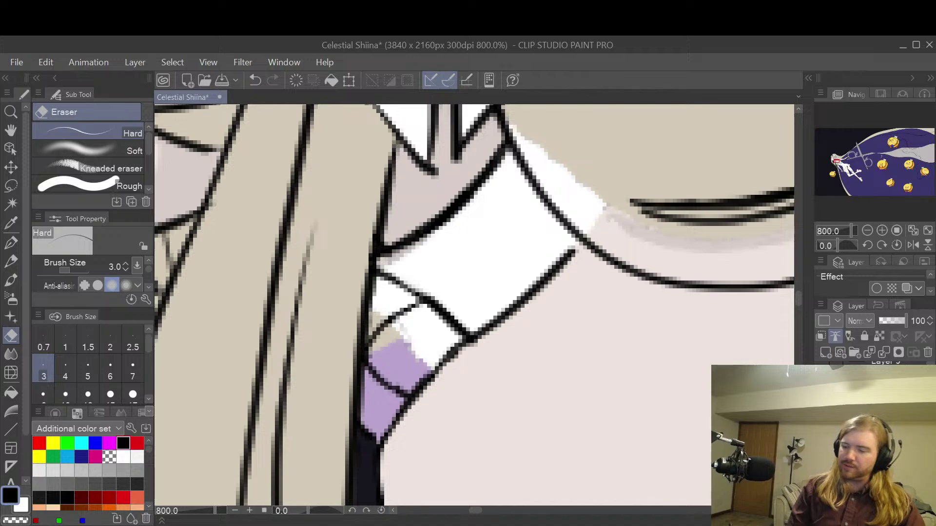
- Change the white areas of the frill below the collar band to grey on the colour layer
scroll(872, 390, up, 2)
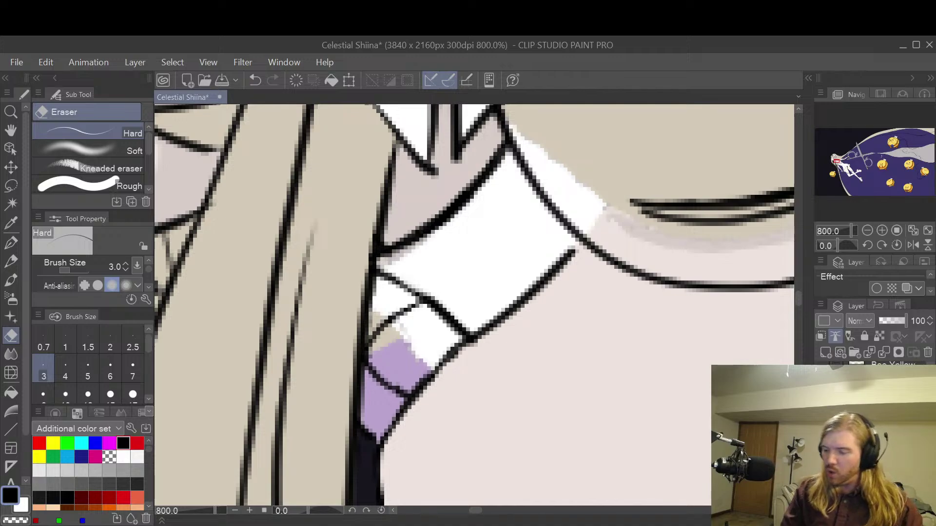
scroll(872, 390, down, 1)
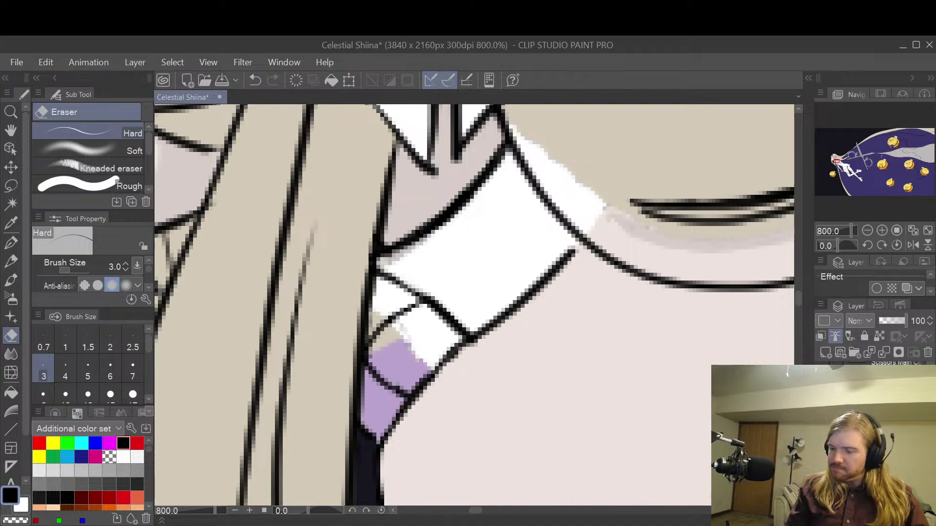
scroll(873, 390, up, 2)
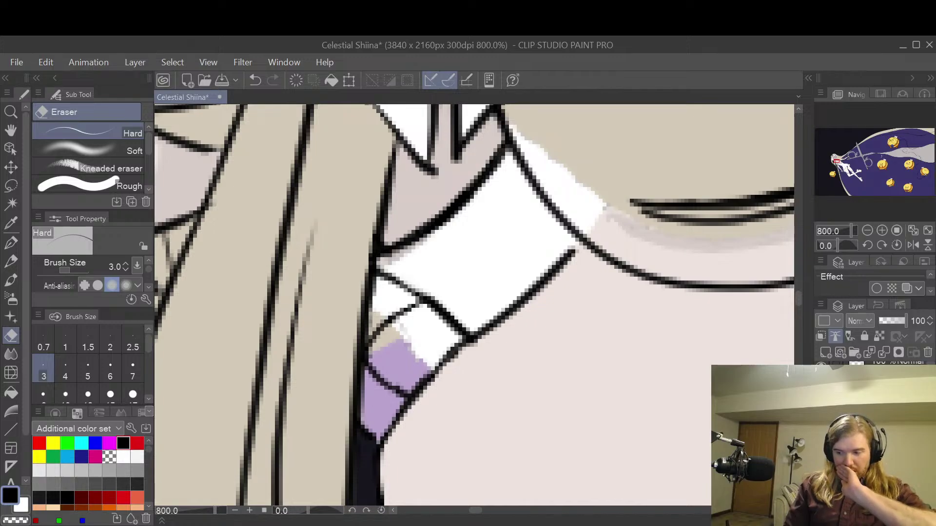
scroll(872, 390, up, 1)
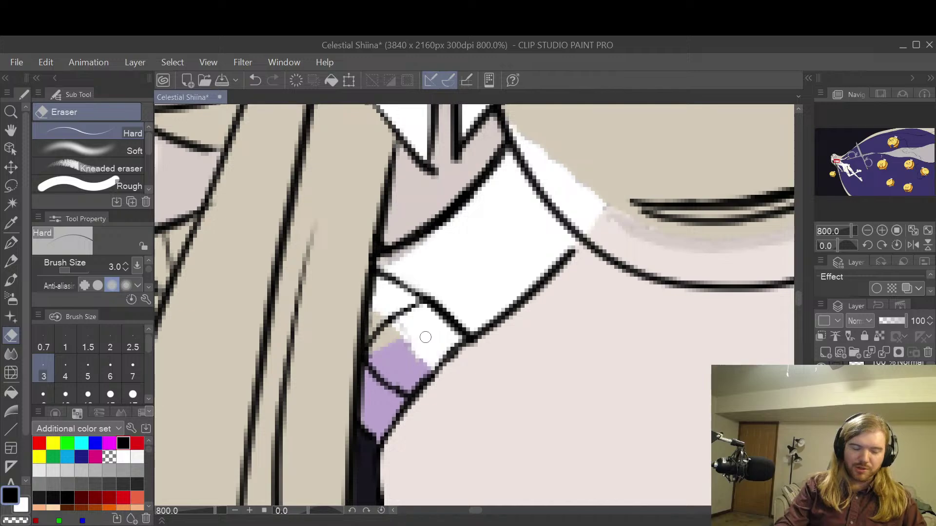
mouse_move(425, 352)
mouse_down()
mouse_move(452, 327)
mouse_move(430, 318)
mouse_move(444, 331)
mouse_move(422, 366)
mouse_move(433, 340)
mouse_move(411, 315)
mouse_move(390, 345)
mouse_move(407, 303)
mouse_move(448, 334)
mouse_move(389, 287)
mouse_move(387, 316)
mouse_move(375, 316)
mouse_move(395, 312)
mouse_up()
key(bracketright)
key(bracketright)
key(bracketright)
key(h)
drag(627, 173, 547, 273)
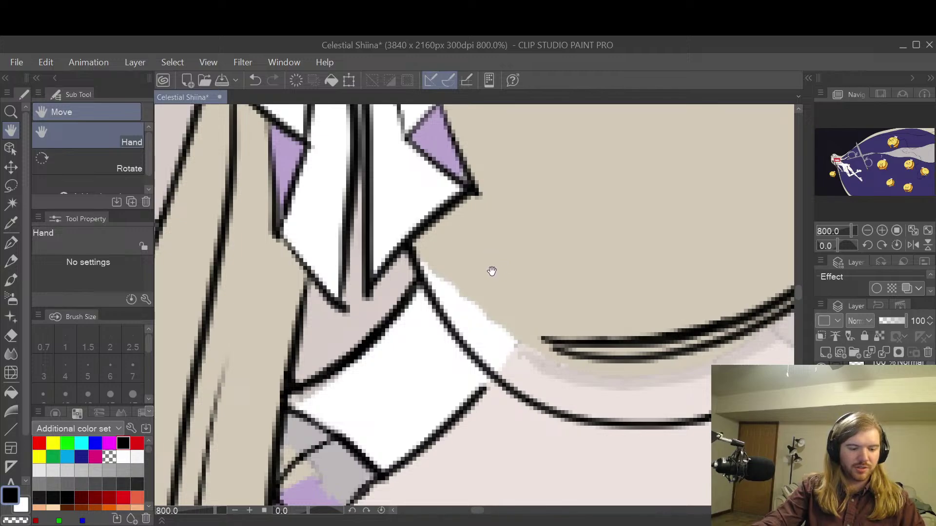
- Erase the white patch between the nape line and the hair with the size 6 hard eraser and check the colour layers underneath
key(e)
mouse_move(423, 256)
mouse_down()
mouse_move(480, 351)
mouse_move(513, 381)
mouse_move(472, 309)
mouse_move(520, 343)
mouse_move(468, 311)
mouse_move(430, 265)
mouse_move(519, 381)
mouse_move(497, 336)
mouse_up()
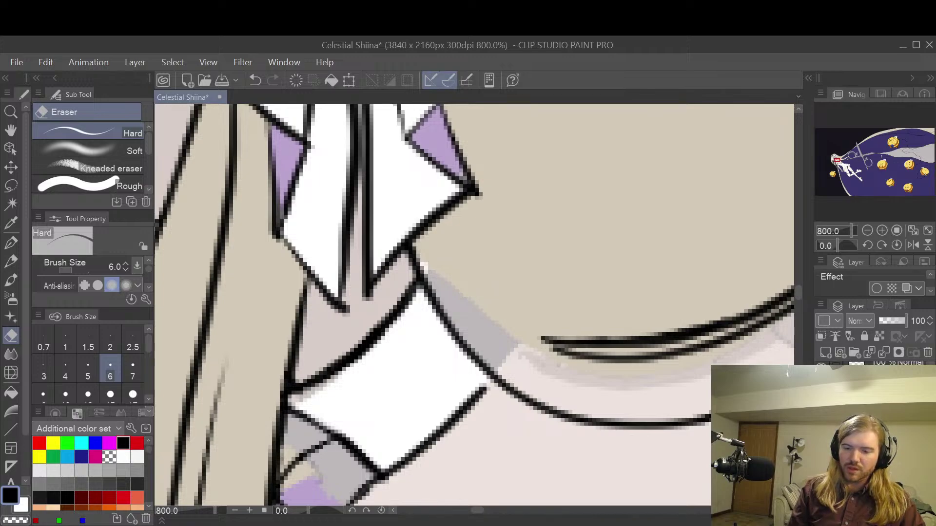
click(821, 438)
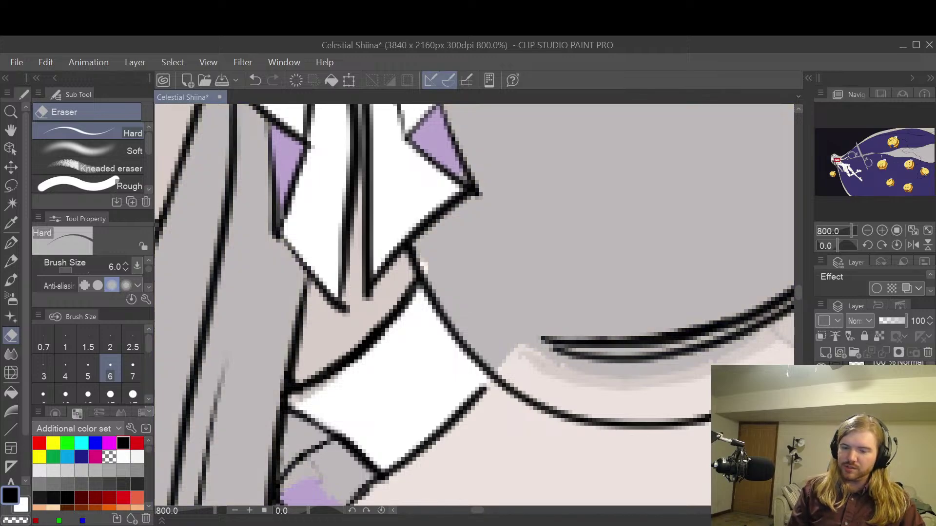
click(820, 438)
click(821, 458)
click(821, 458)
click(821, 458)
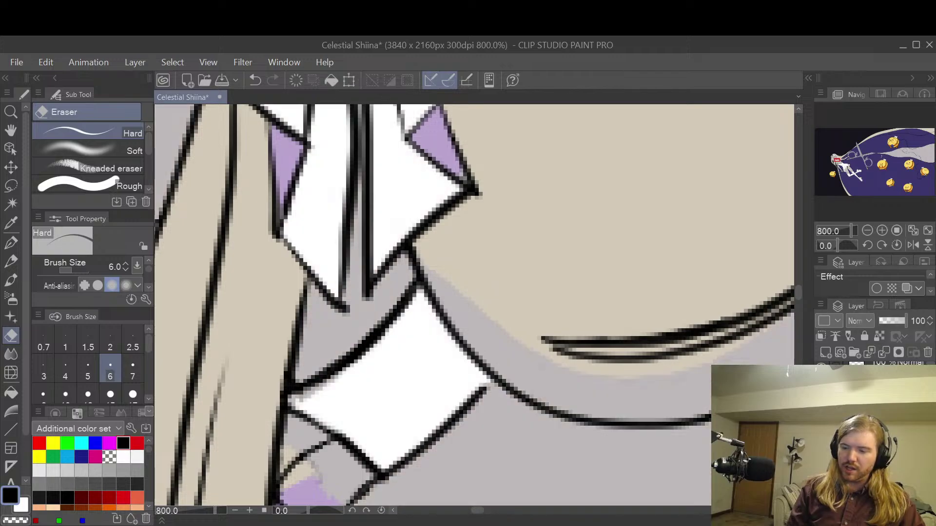
click(820, 458)
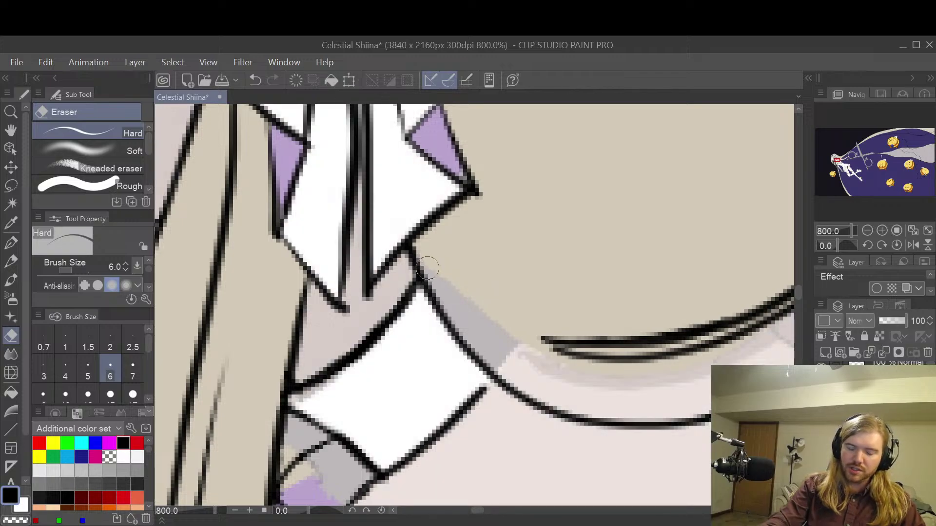
- Erase the skin-coloured strip between the hair's lower edge and the nape line with the size 6 hard eraser
scroll(664, 355, down, 2)
scroll(661, 372, up, 2)
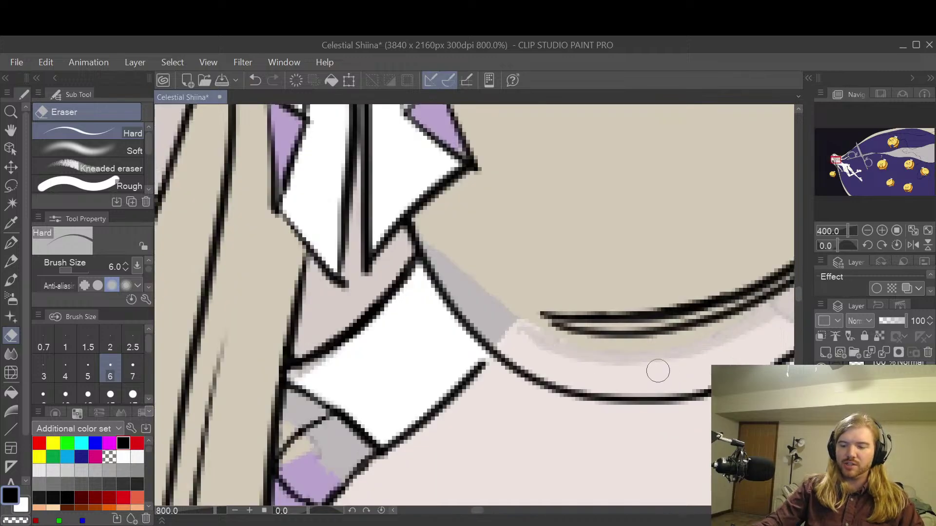
mouse_move(502, 306)
mouse_down()
mouse_move(548, 349)
mouse_move(504, 325)
mouse_move(526, 366)
mouse_move(579, 387)
mouse_move(624, 393)
mouse_move(573, 361)
mouse_move(614, 355)
mouse_move(547, 338)
mouse_move(637, 364)
mouse_move(532, 359)
mouse_move(631, 392)
mouse_move(750, 364)
mouse_move(645, 368)
mouse_move(689, 353)
mouse_move(658, 351)
mouse_move(715, 336)
mouse_move(667, 356)
mouse_up()
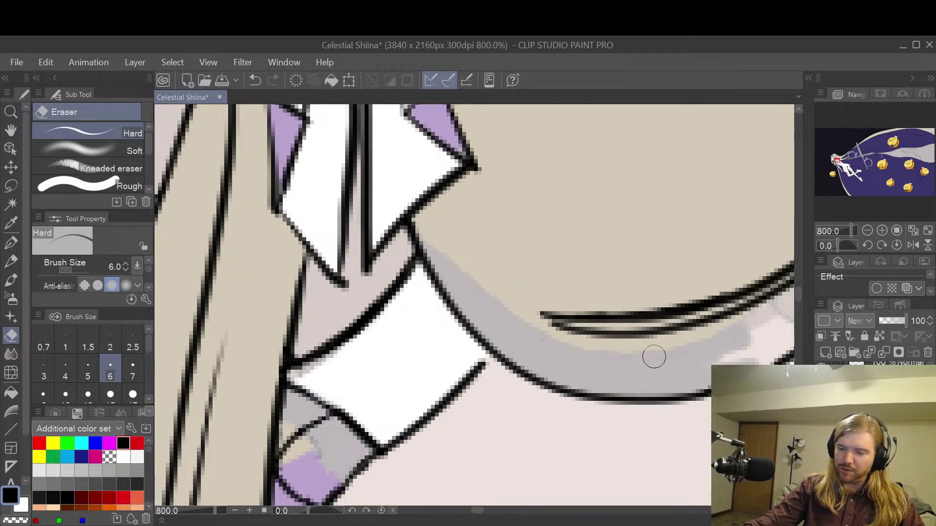
- Examine how the head's line and sketch layers relate by hiding them in turn, both close up and across the whole illustration
key(space)
drag(709, 424, 540, 448)
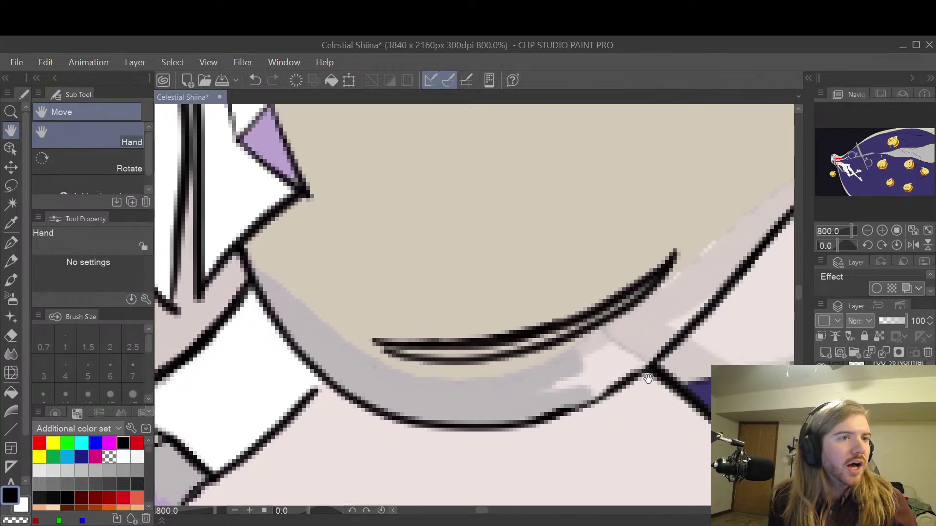
scroll(647, 378, down, 7)
drag(647, 378, 522, 366)
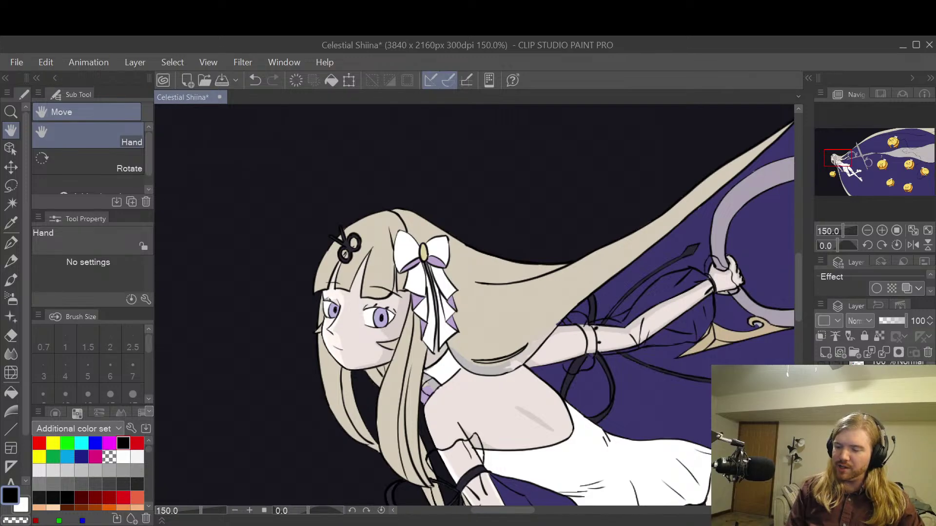
click(820, 429)
click(821, 429)
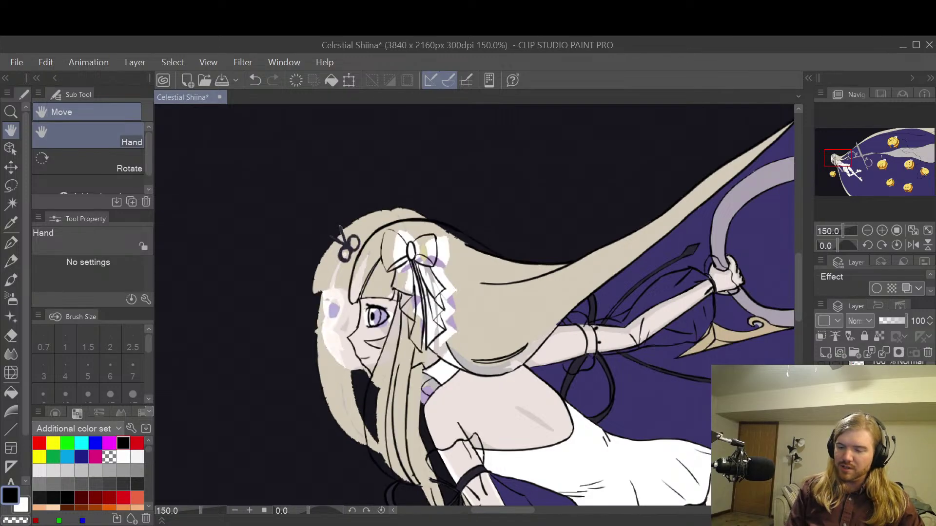
click(821, 429)
click(821, 409)
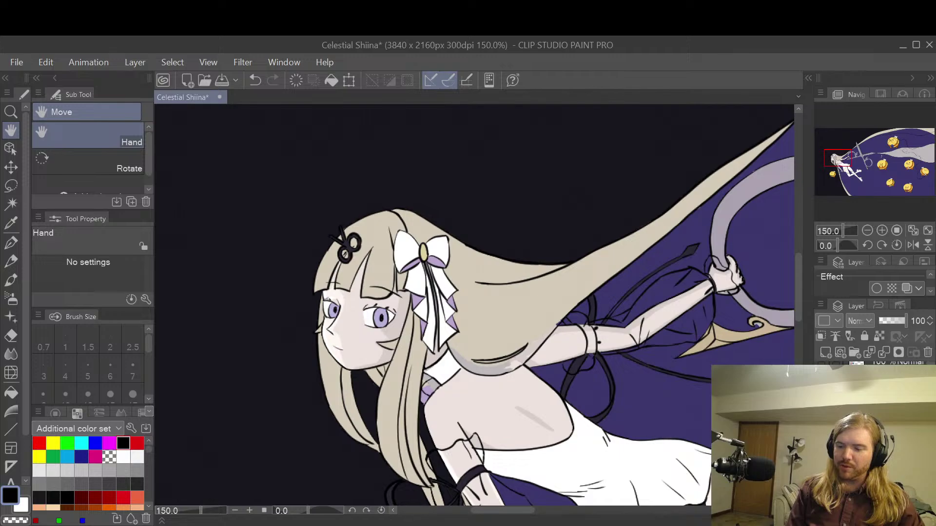
click(821, 429)
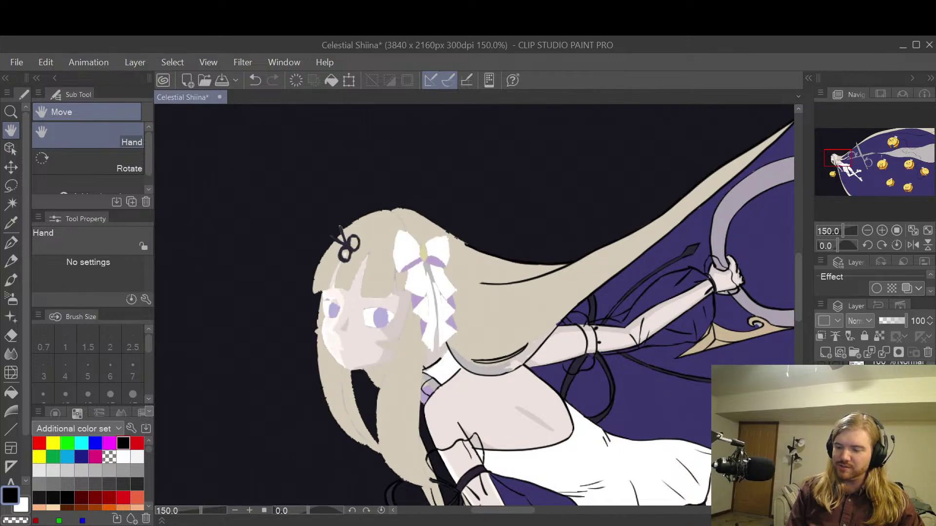
click(821, 429)
click(821, 428)
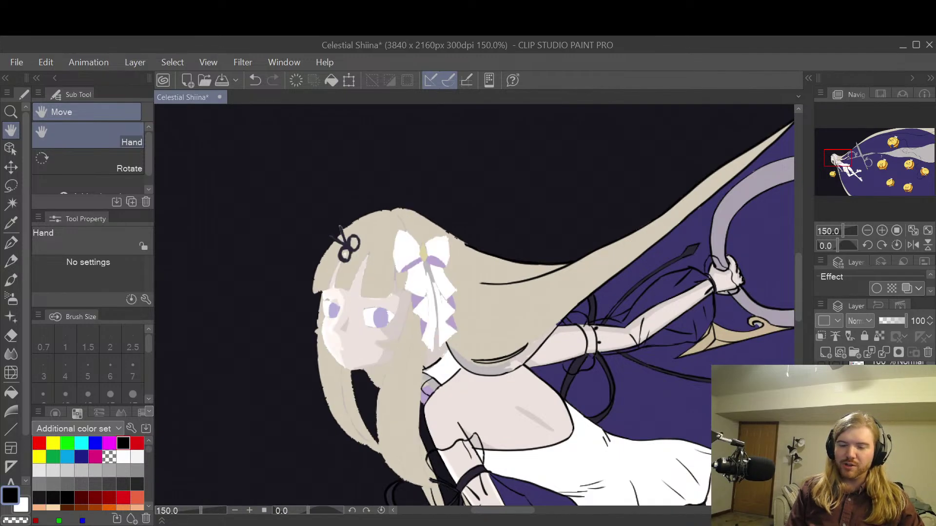
click(821, 429)
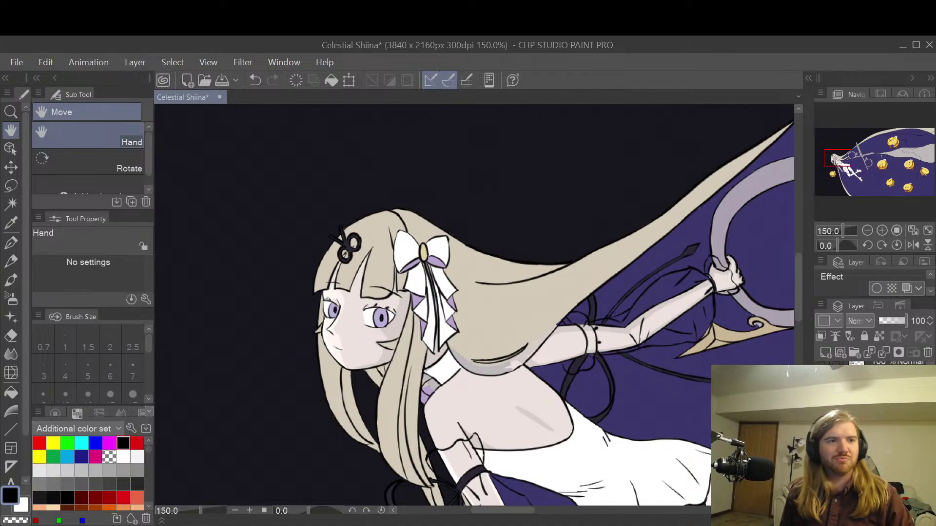
scroll(474, 305, down, 5)
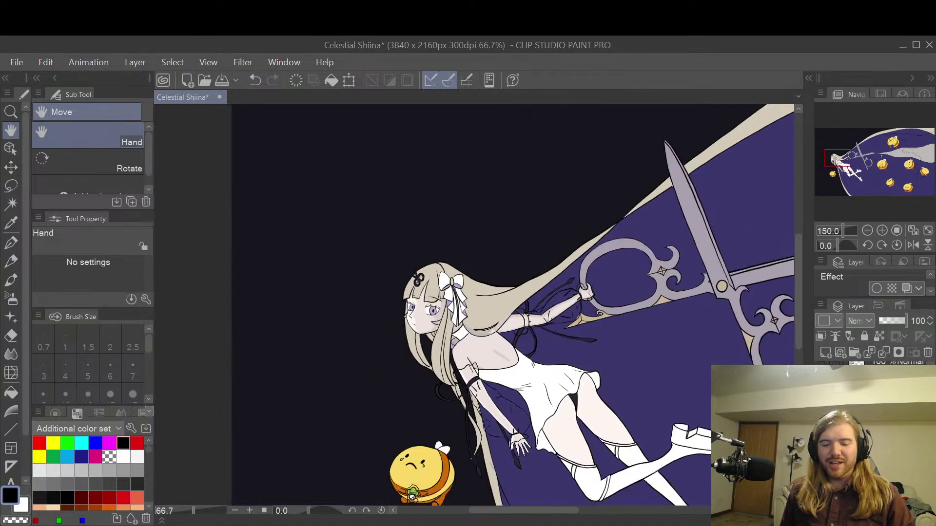
drag(585, 305, 365, 303)
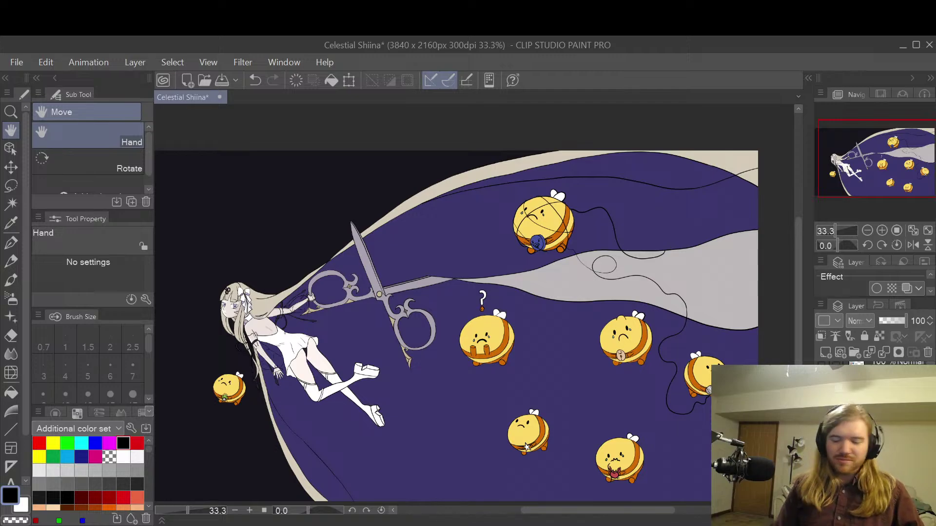
click(822, 438)
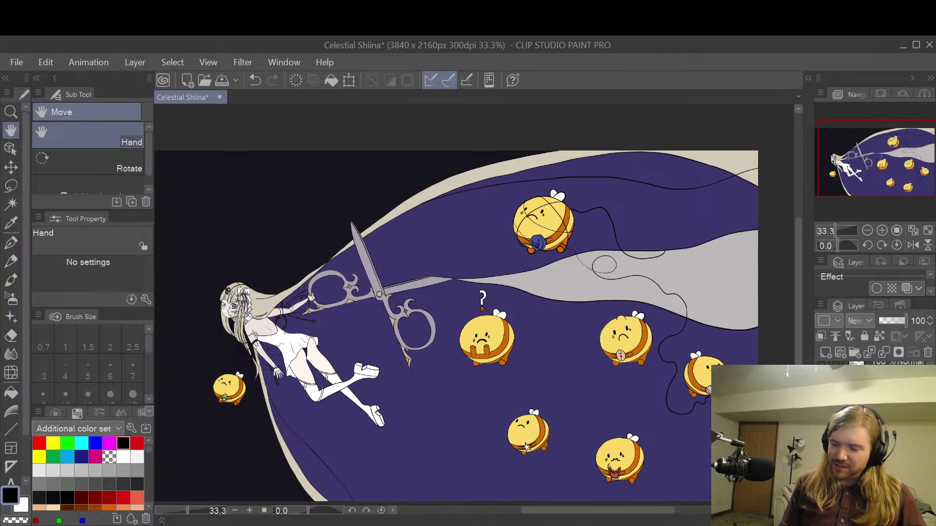
click(822, 450)
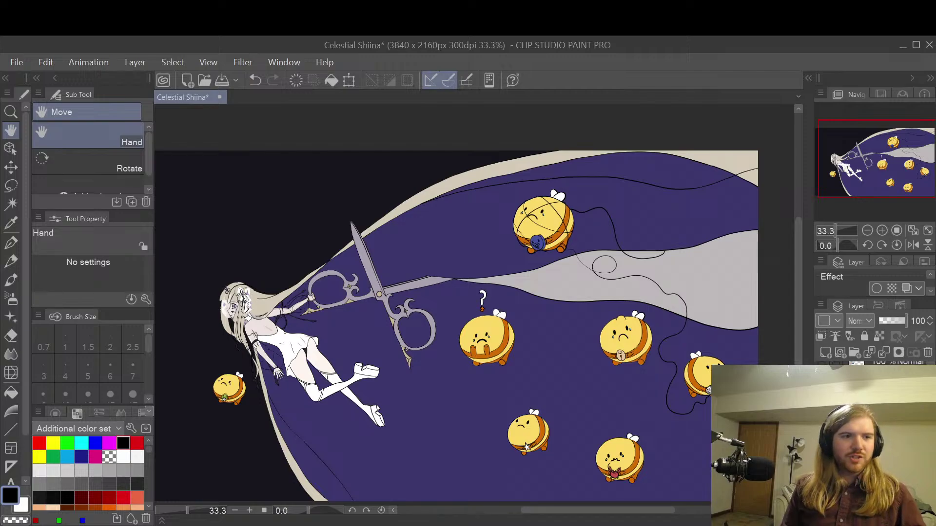
click(821, 438)
click(822, 451)
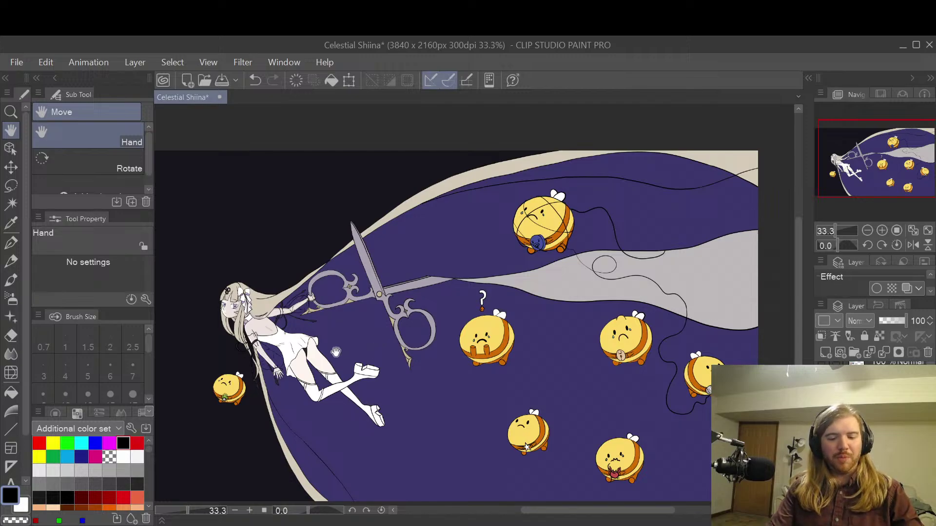
- Erase the purple and beige areas from the frill below the collar with the size 6 hard eraser
scroll(336, 353, up, 3)
scroll(405, 342, up, 4)
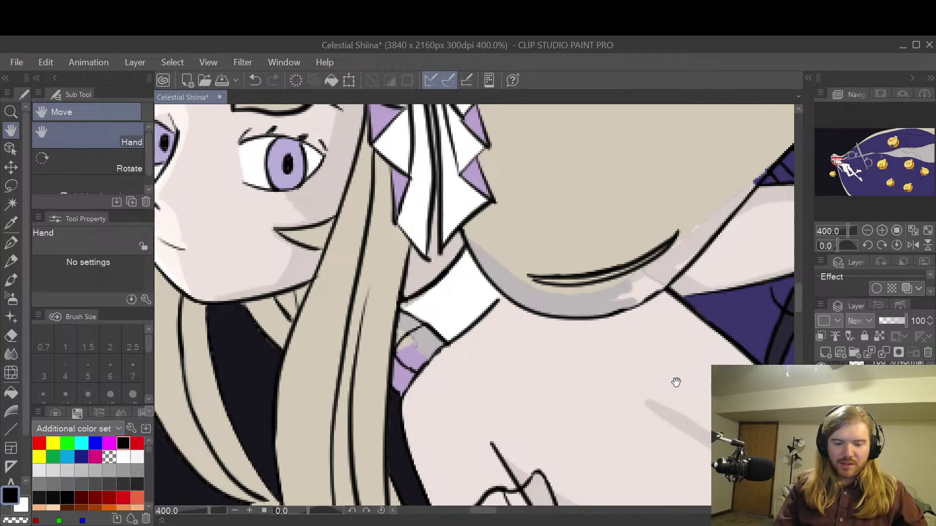
key(e)
mouse_move(412, 373)
mouse_down()
mouse_move(397, 388)
mouse_move(402, 352)
mouse_move(420, 360)
mouse_move(430, 352)
mouse_move(406, 350)
mouse_up()
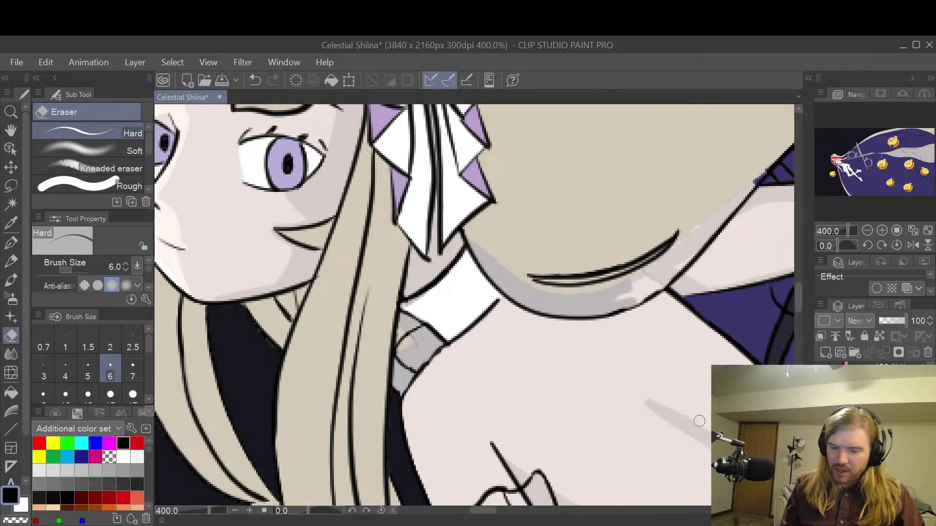
drag(408, 333, 402, 344)
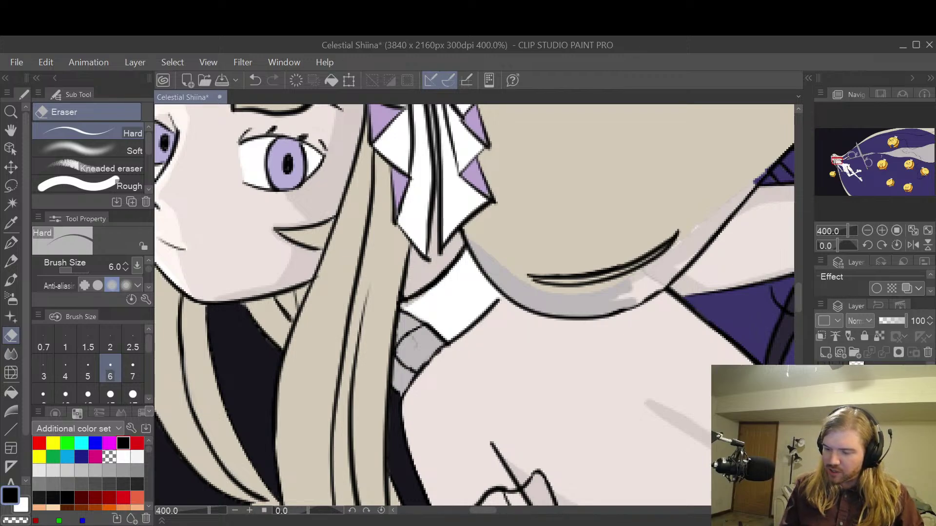
key(Delete)
key(ctrl+z)
key(Delete)
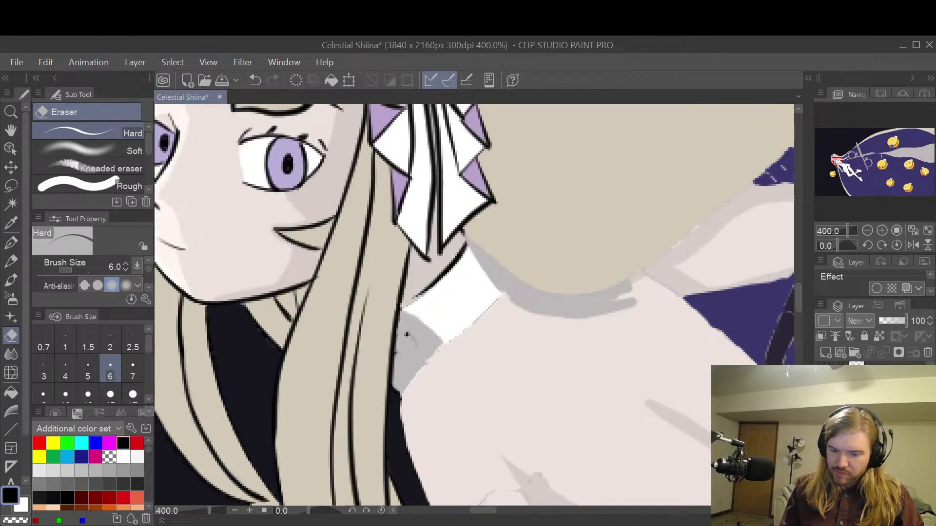
key(ctrl+z)
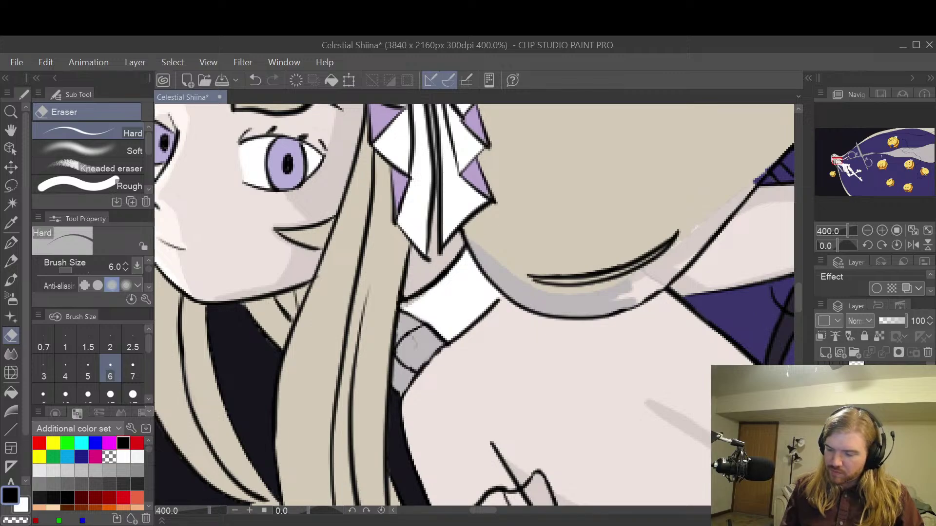
key(alt+bracketright)
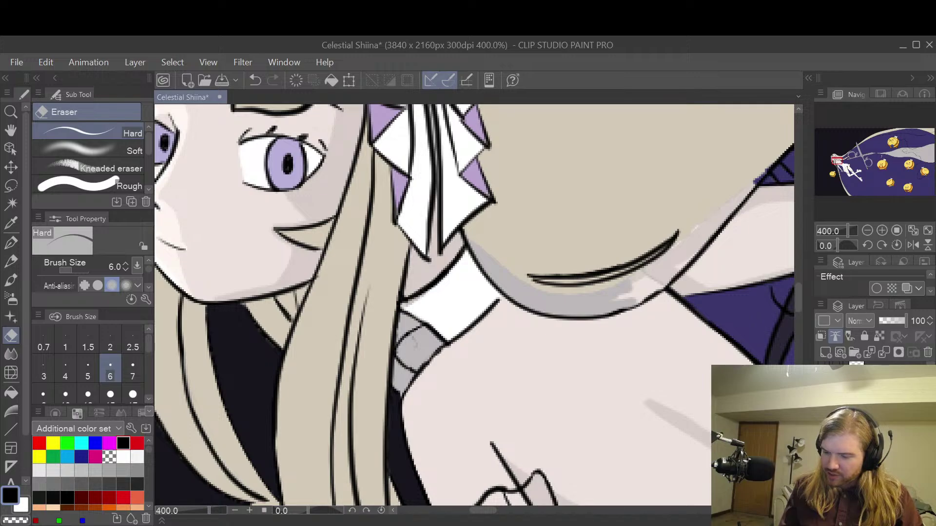
key(ctrl+z)
- Fill the grey gap below the frill, between hair and shoulder, with the sampled dark background colour and touch it up with the size 5 G-pen
click(821, 439)
click(820, 439)
click(820, 419)
click(821, 419)
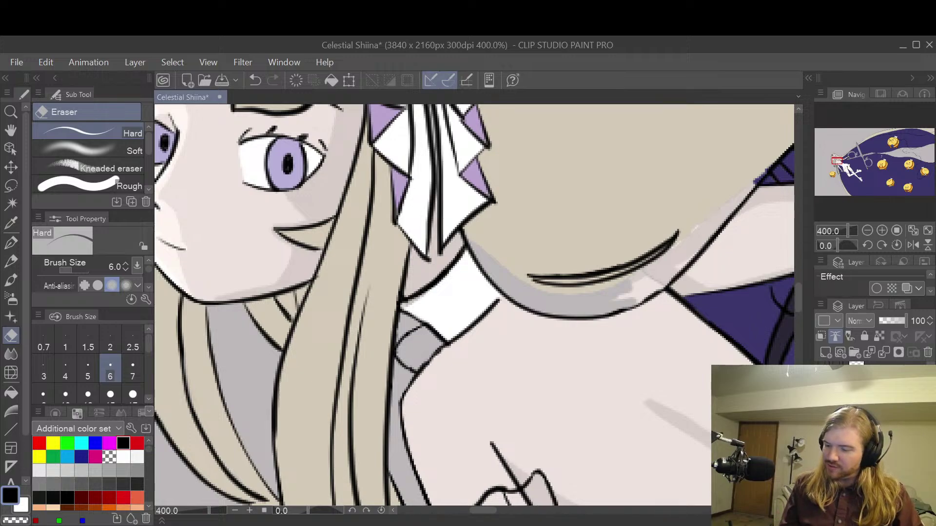
click(820, 439)
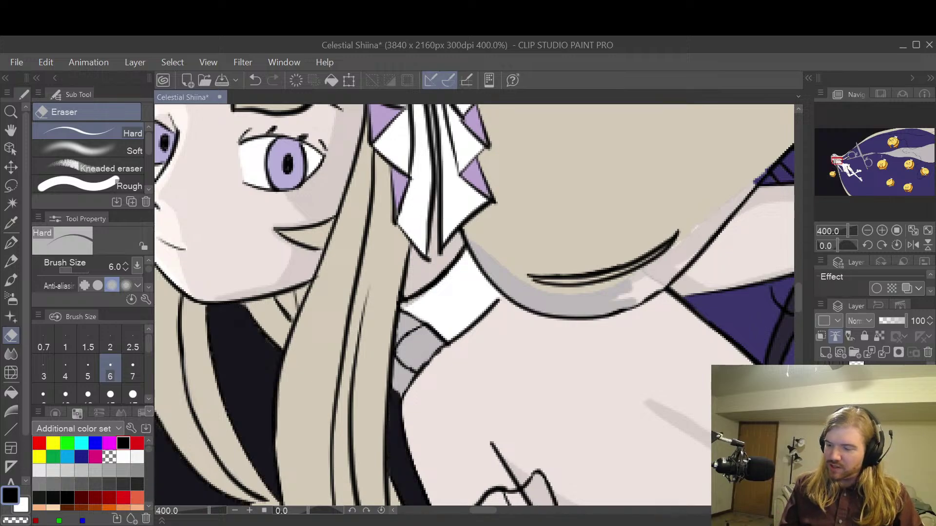
scroll(877, 438, up, 8)
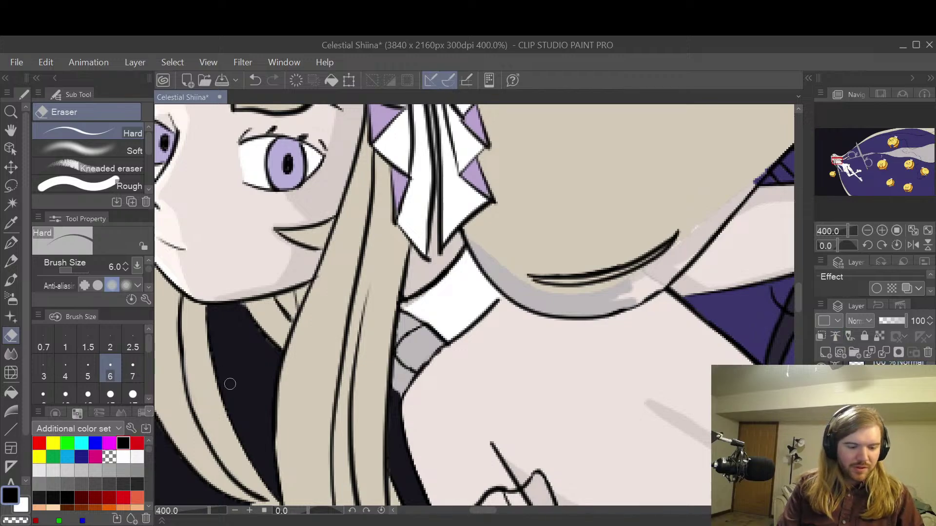
alt+click(239, 366)
key(g)
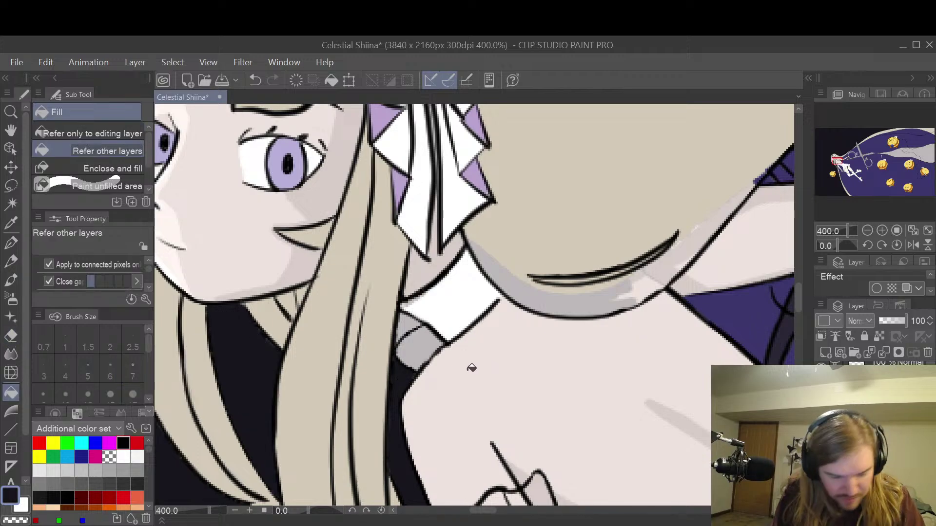
key(p)
drag(394, 364, 392, 453)
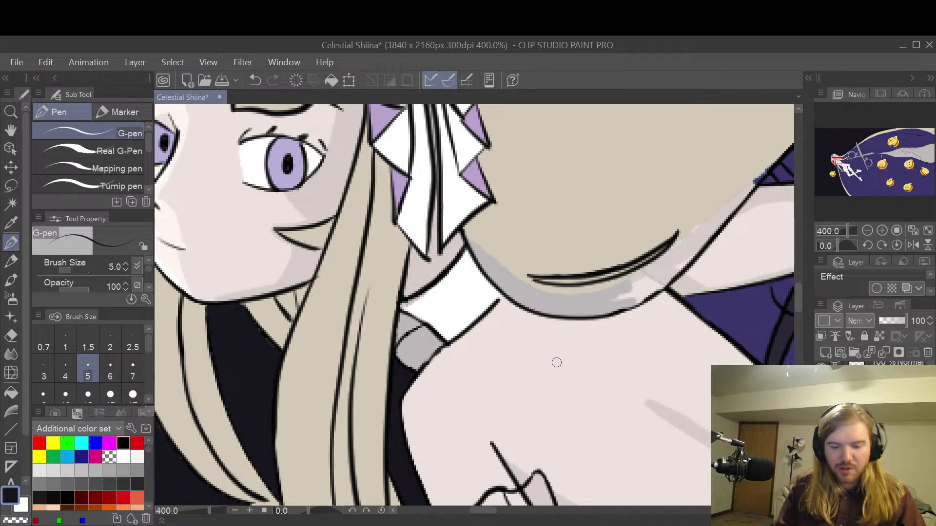
- Fill the small grey gap between the collar band and the frill with the beige sampled from the hair, and ready the size 5 G-pen
key(h)
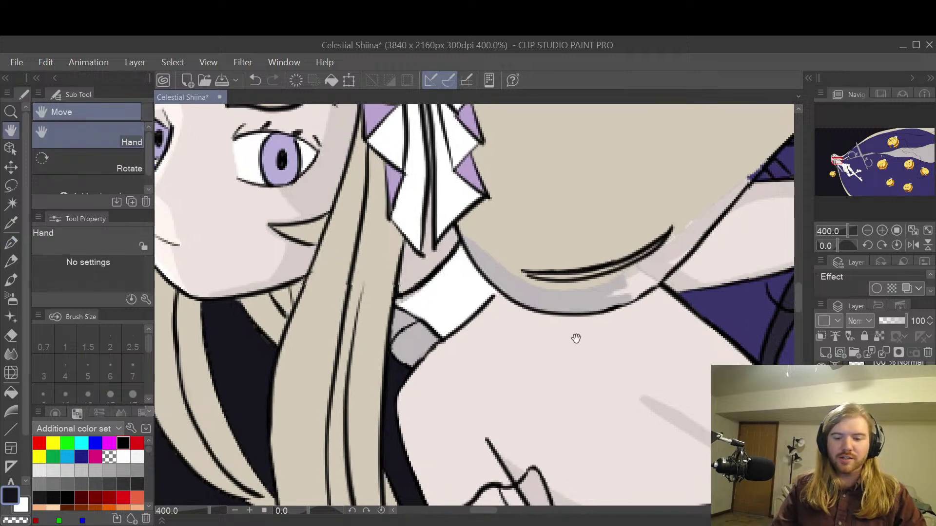
scroll(578, 338, down, 3)
scroll(613, 354, up, 4)
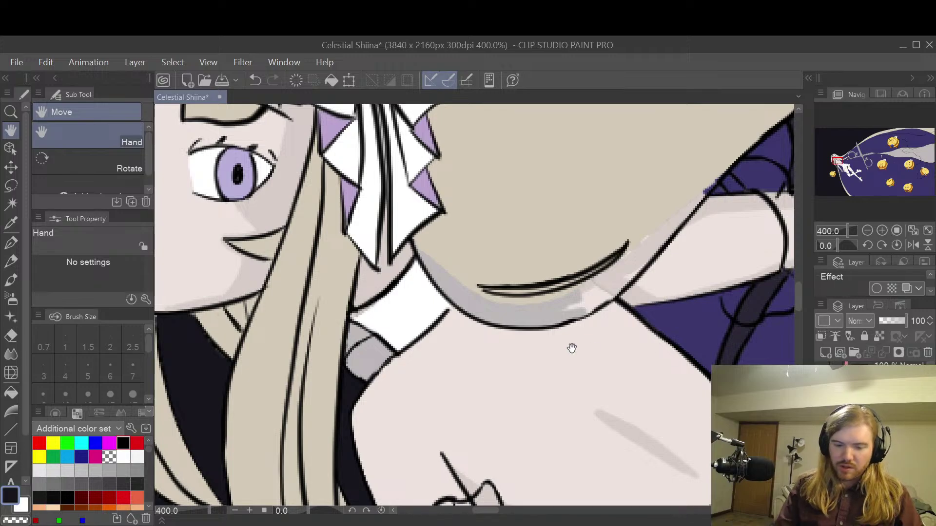
alt+click(321, 323)
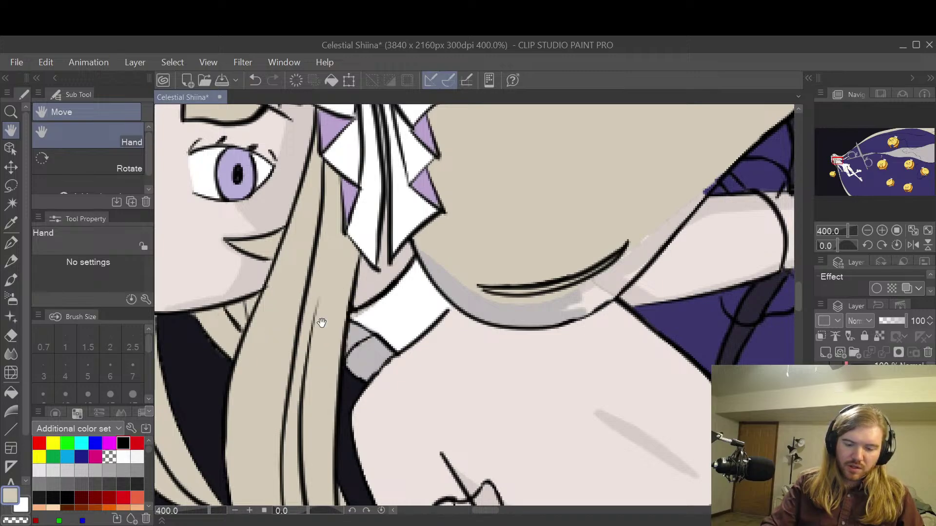
click(17, 395)
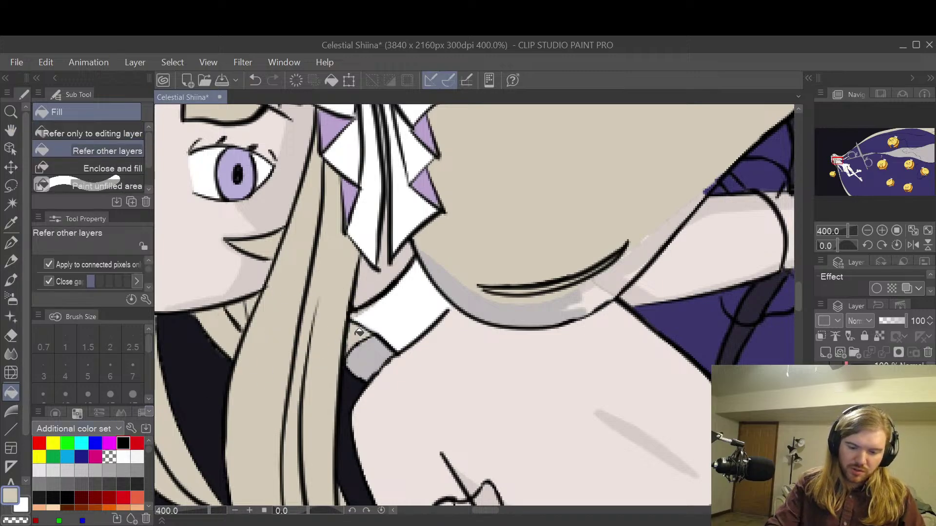
key(p)
scroll(371, 324, up, 2)
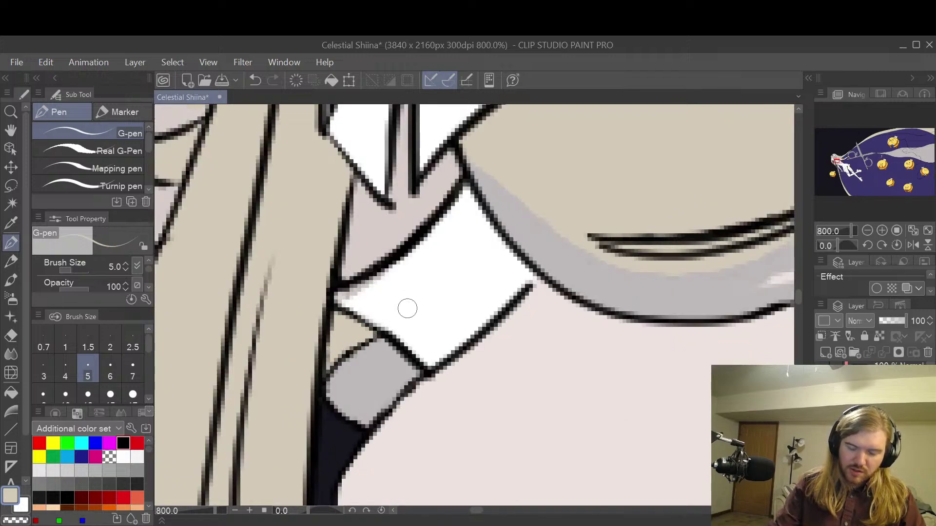
scroll(408, 309, down, 2)
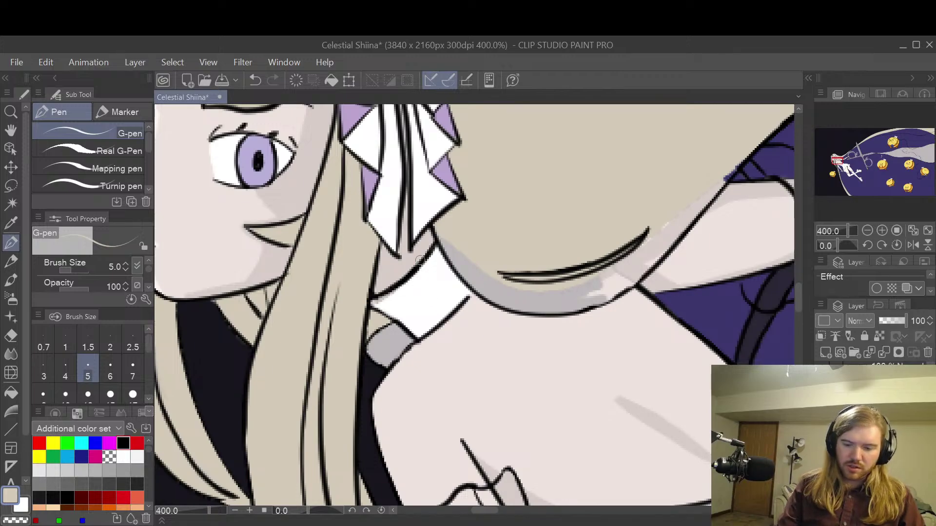
- Touch up the white collar's pointed corner beside the hair with its sampled white and the size 5 G-pen
alt+click(427, 297)
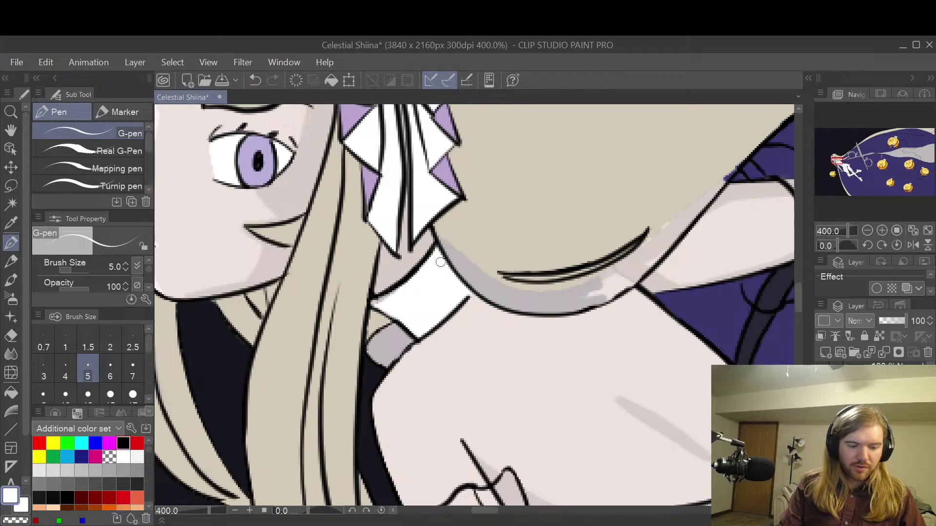
key(p)
key(p)
scroll(435, 255, up, 2)
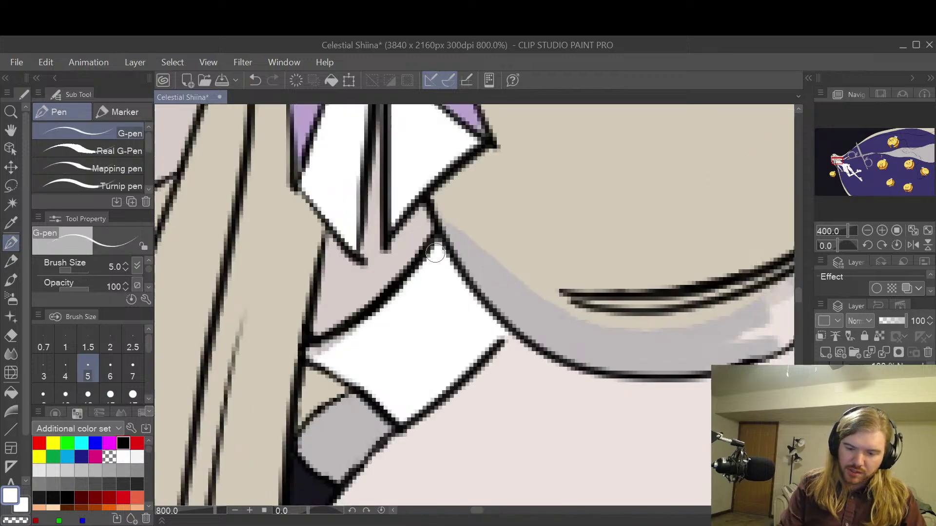
mouse_move(315, 355)
mouse_down()
mouse_move(338, 349)
mouse_move(320, 349)
mouse_up()
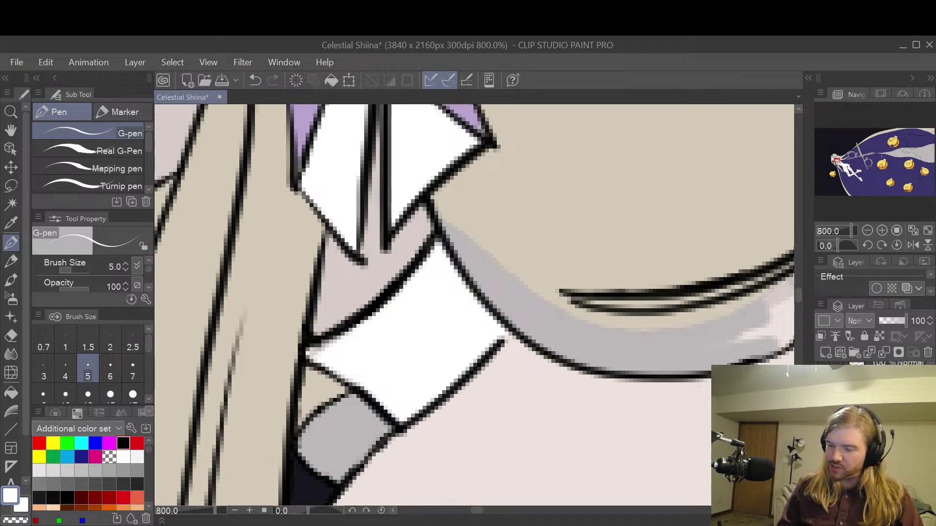
- Draw a short black line in the corner between the hair strand and the collar's upper edge with the size 5 G-pen
click(123, 443)
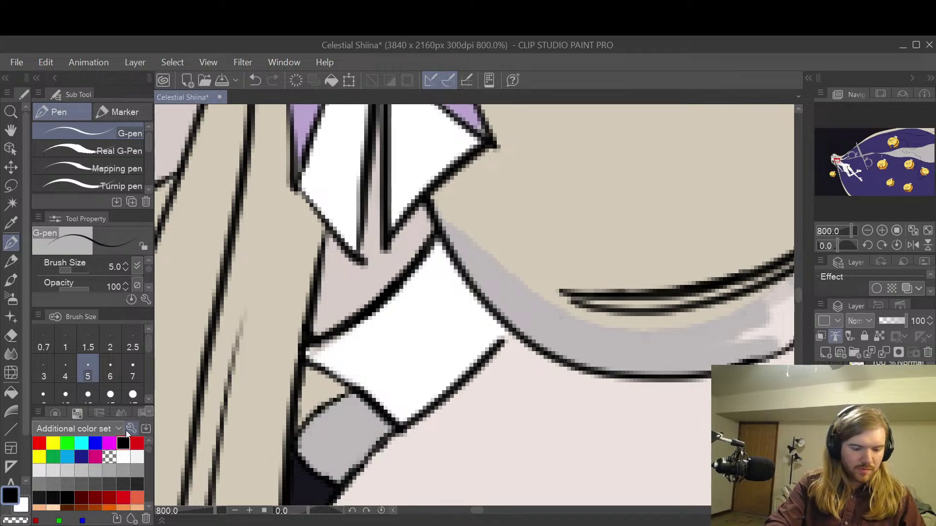
key(p)
key(p)
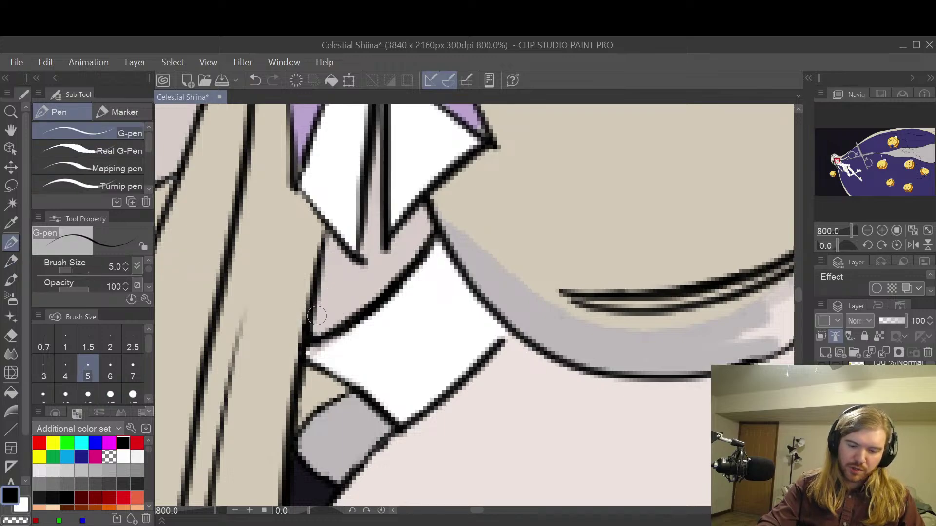
mouse_move(316, 317)
mouse_down()
mouse_move(317, 277)
mouse_move(338, 321)
mouse_move(336, 325)
mouse_up()
key(ctrl+z)
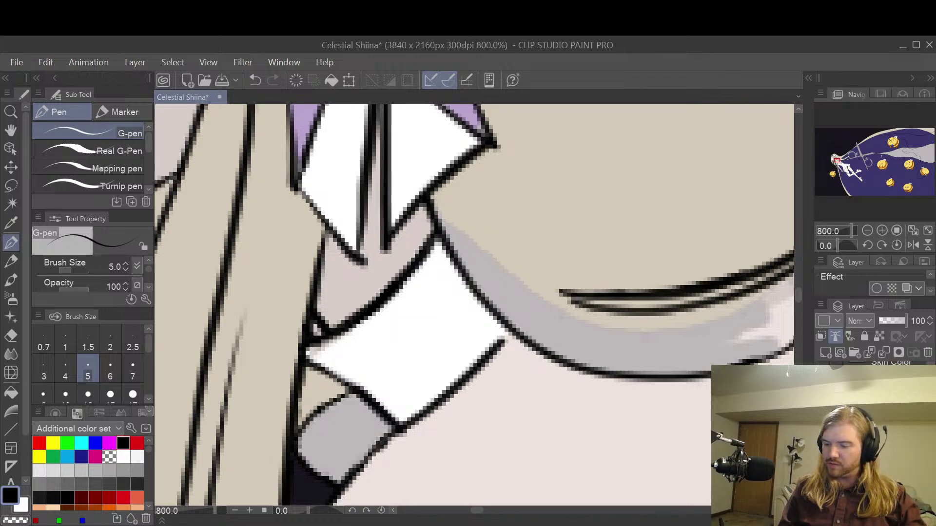
- Hide the dark background to study the collar and bows on the reference character, compare them with the illustration, and restore the background
key(ctrl+minus)
key(ctrl+minus)
key(ctrl+minus)
key(ctrl+minus)
key(ctrl+minus)
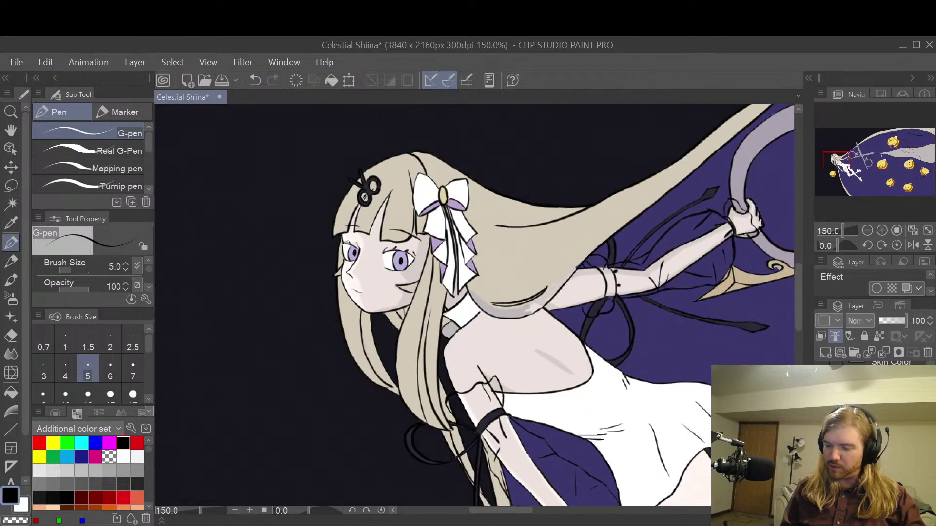
click(822, 439)
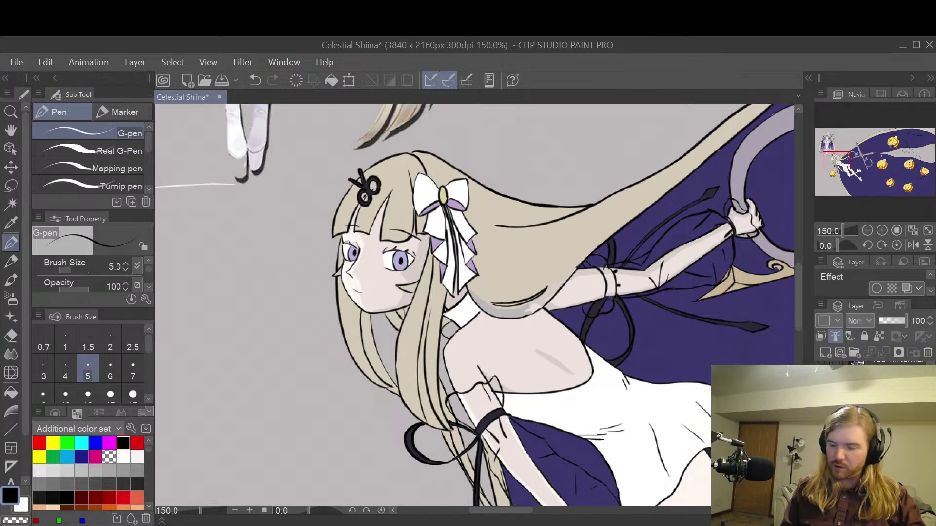
key(space)
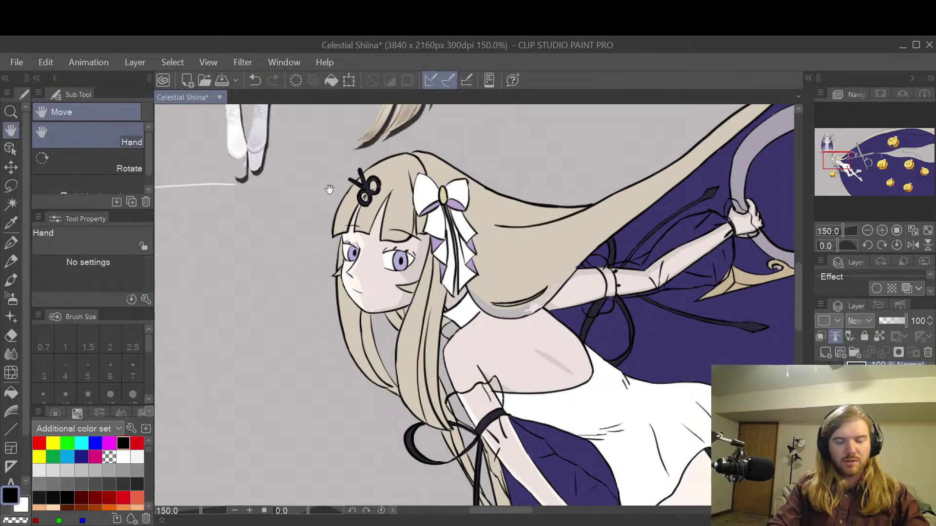
drag(330, 195, 568, 500)
drag(514, 161, 516, 392)
scroll(494, 300, up, 3)
drag(494, 301, 524, 339)
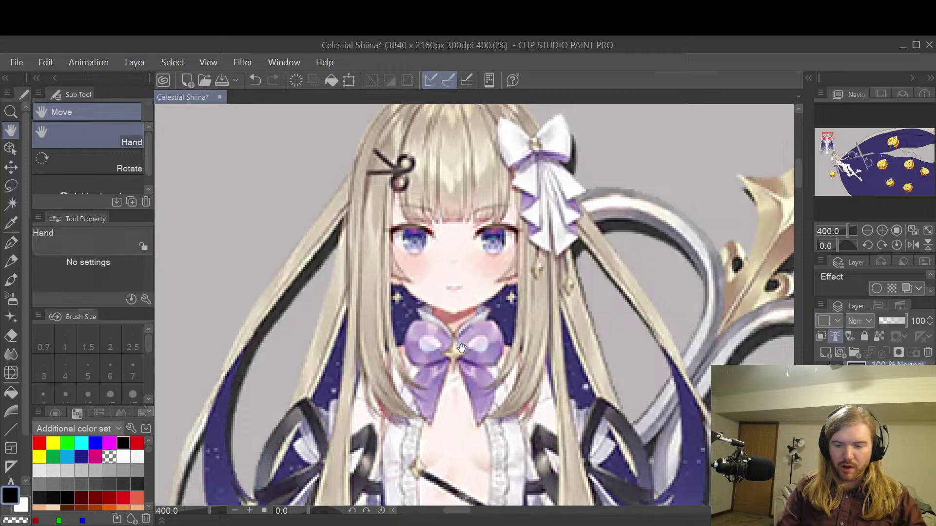
scroll(670, 348, down, 3)
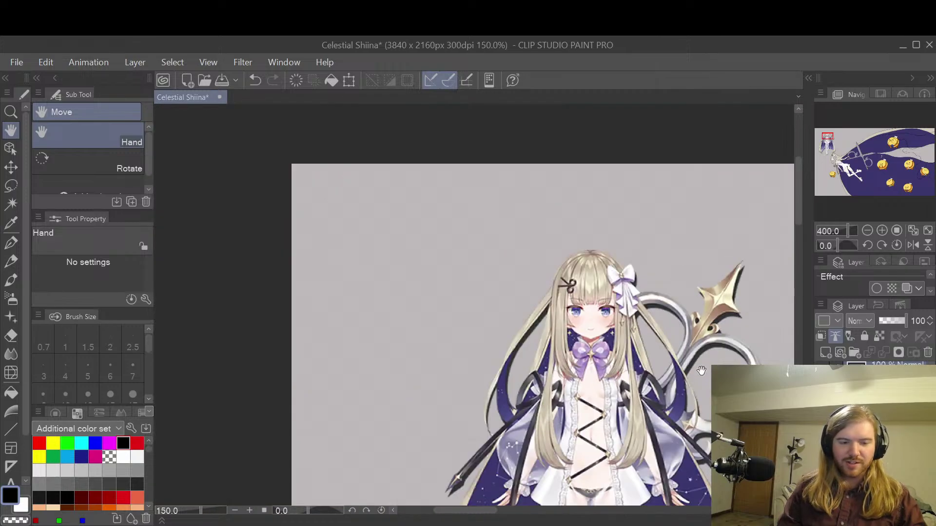
drag(721, 477, 449, 257)
scroll(434, 256, down, 2)
drag(646, 450, 611, 288)
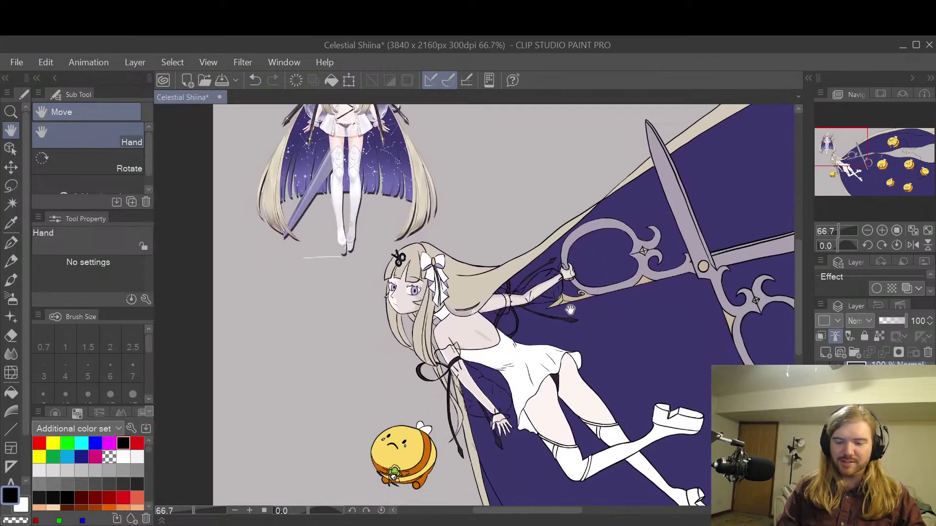
scroll(430, 331, up, 4)
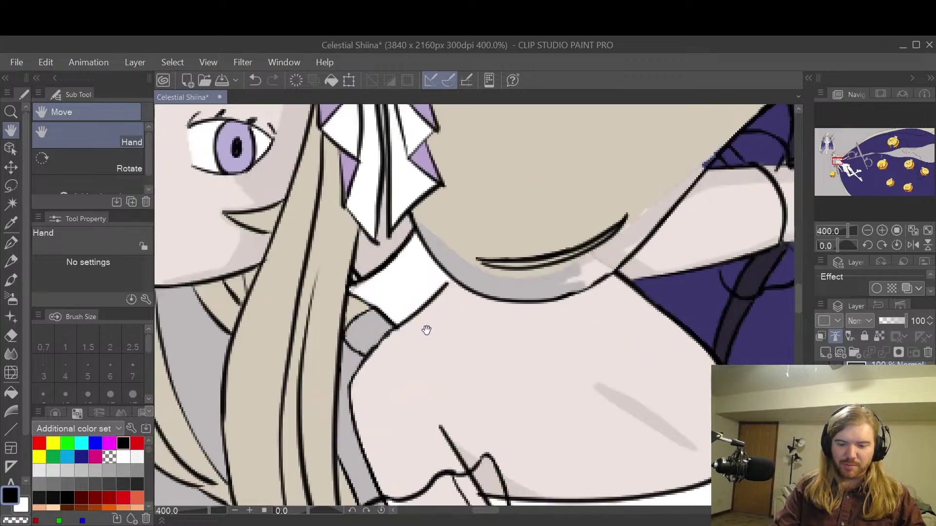
drag(426, 328, 495, 357)
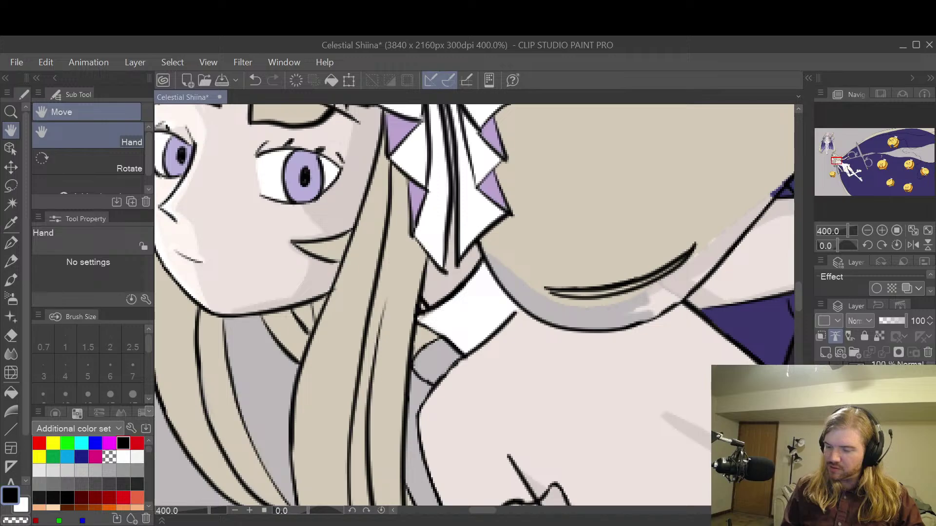
scroll(872, 429, down, 5)
click(821, 439)
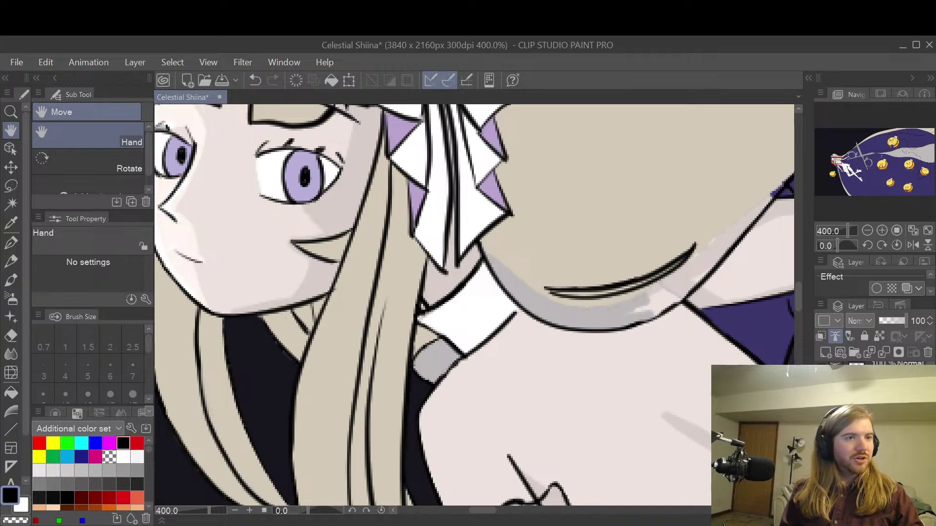
- Switch to another layer and paint the collar's corner beside the hair with sampled white using the size 5 G-pen
scroll(872, 370, down, 1)
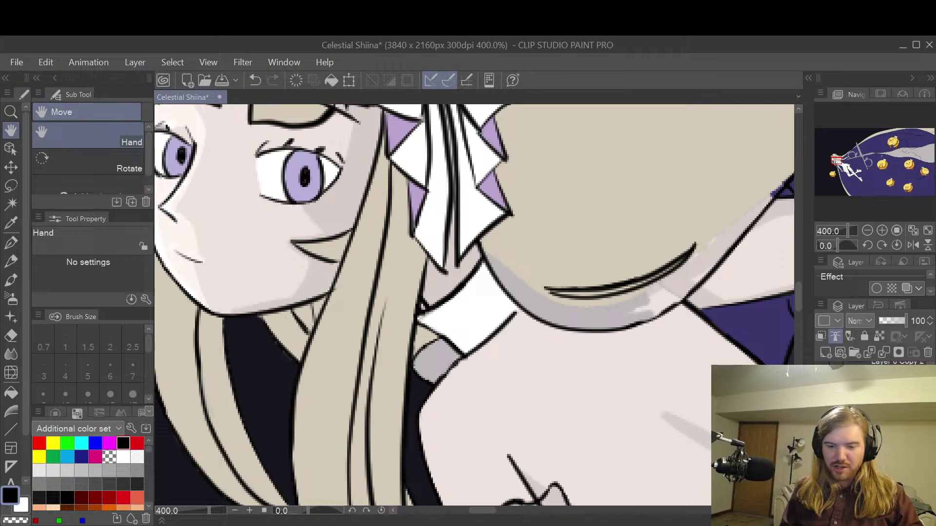
scroll(872, 371, down, 3)
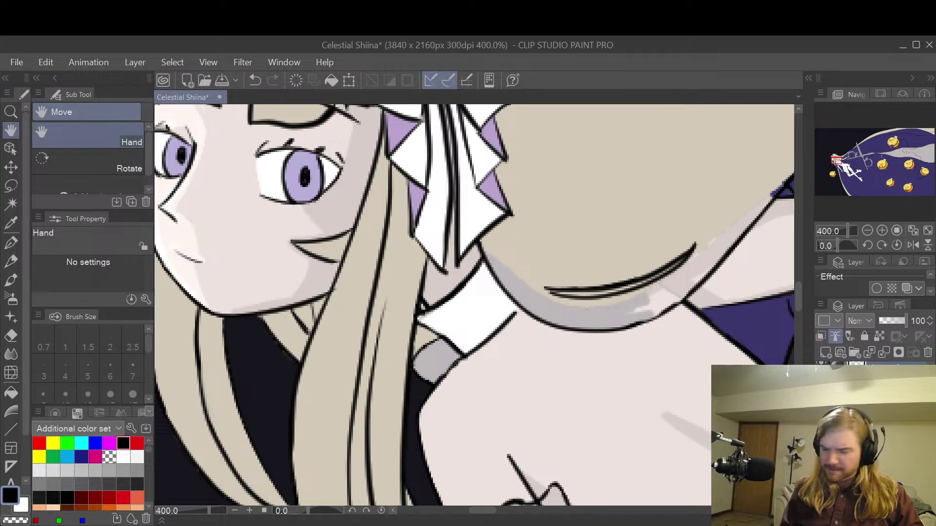
scroll(873, 419, down, 1)
click(872, 439)
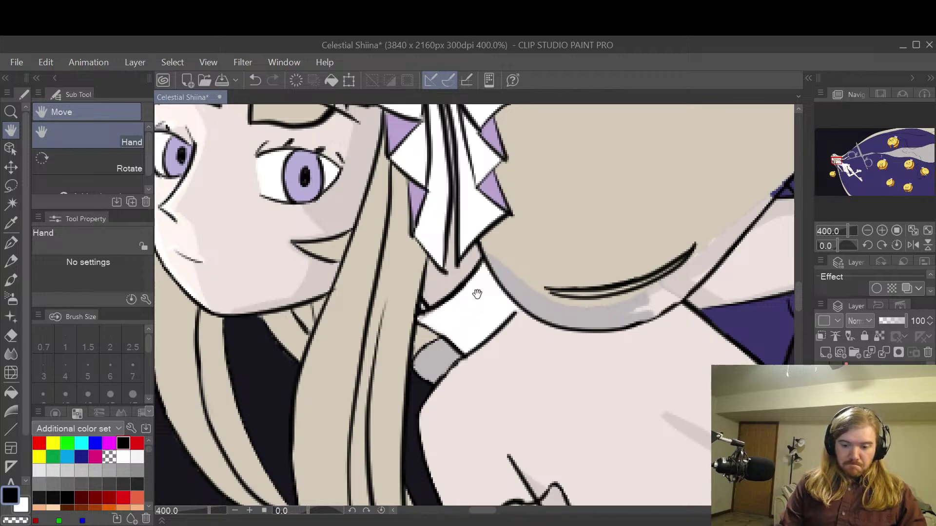
alt+click(476, 312)
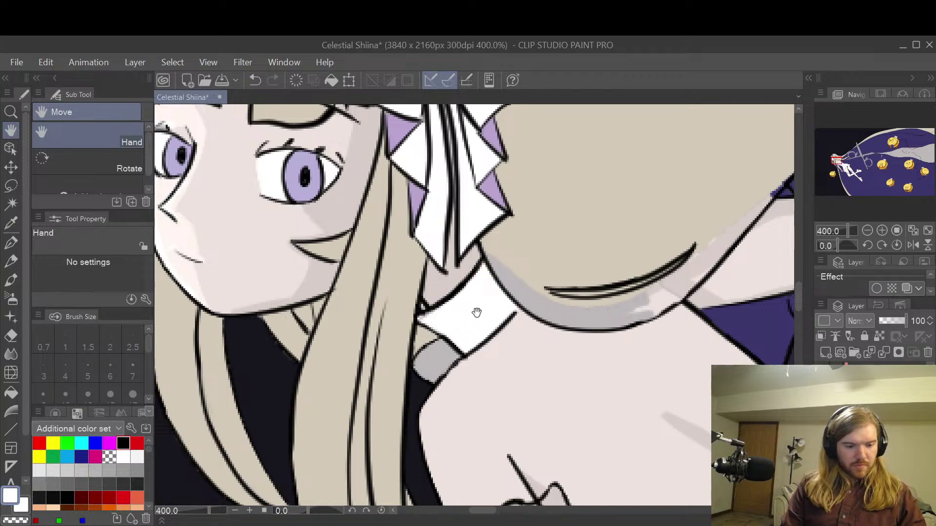
key(p)
scroll(456, 317, up, 2)
drag(393, 325, 396, 316)
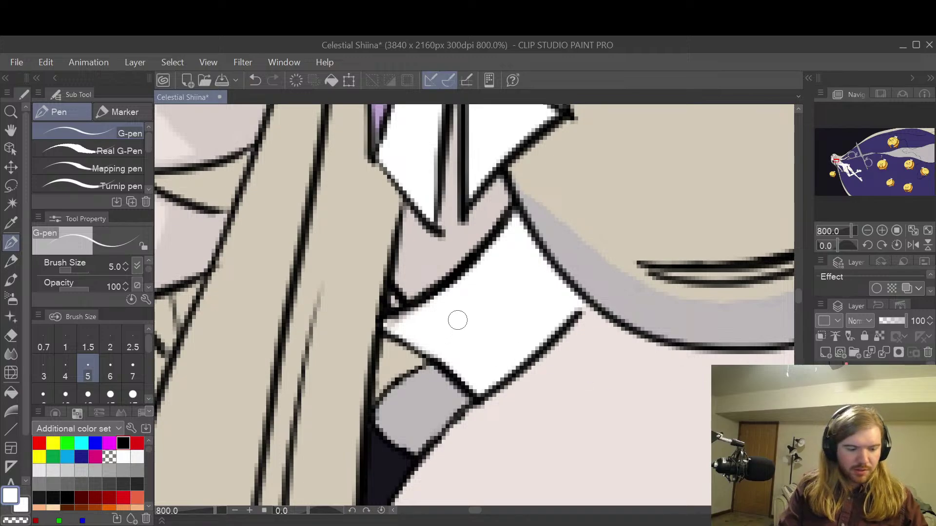
key(e)
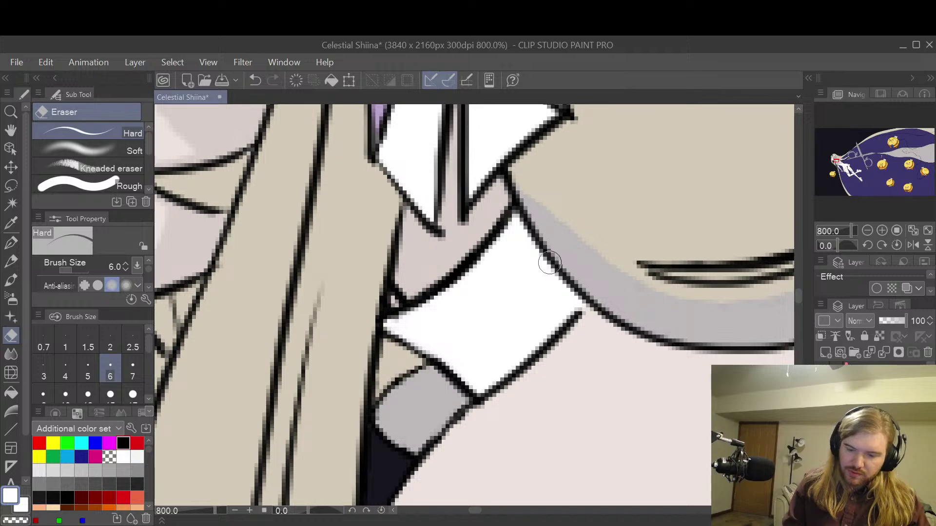
click(872, 424)
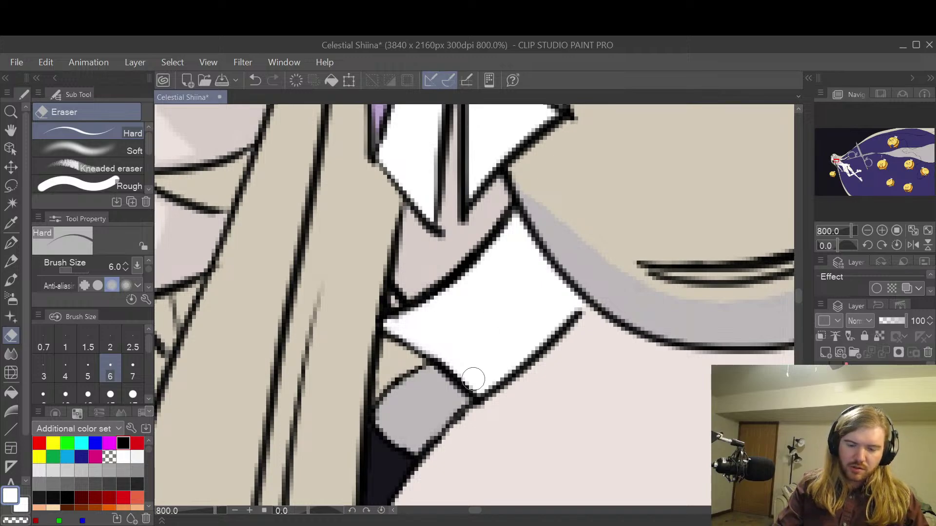
alt+click(321, 313)
key(p)
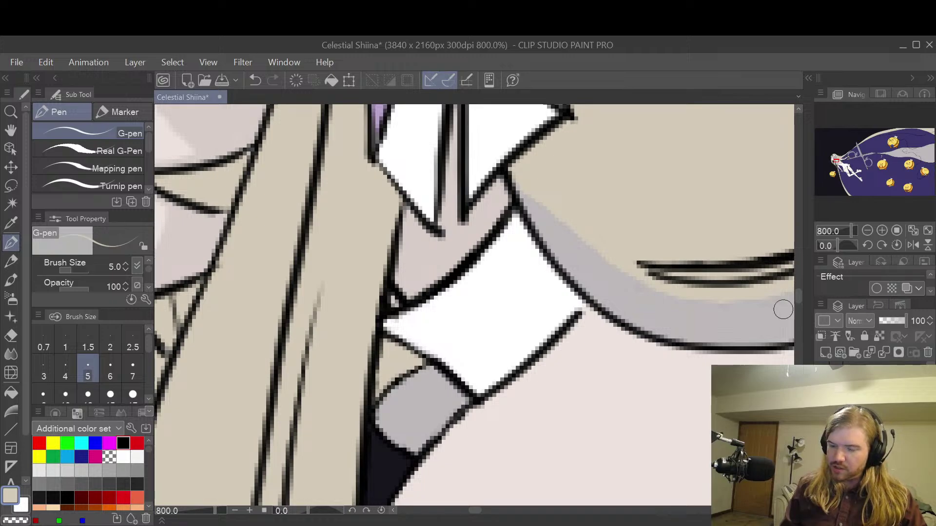
- Fill the grey frill below the collar with the purple sampled from the hair ribbon's folds
key(space)
drag(437, 200, 459, 311)
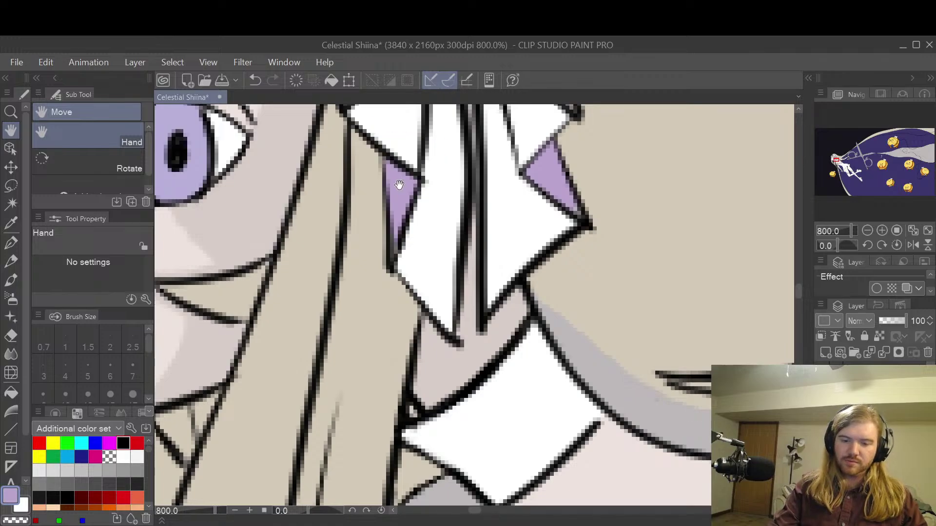
drag(476, 401, 523, 194)
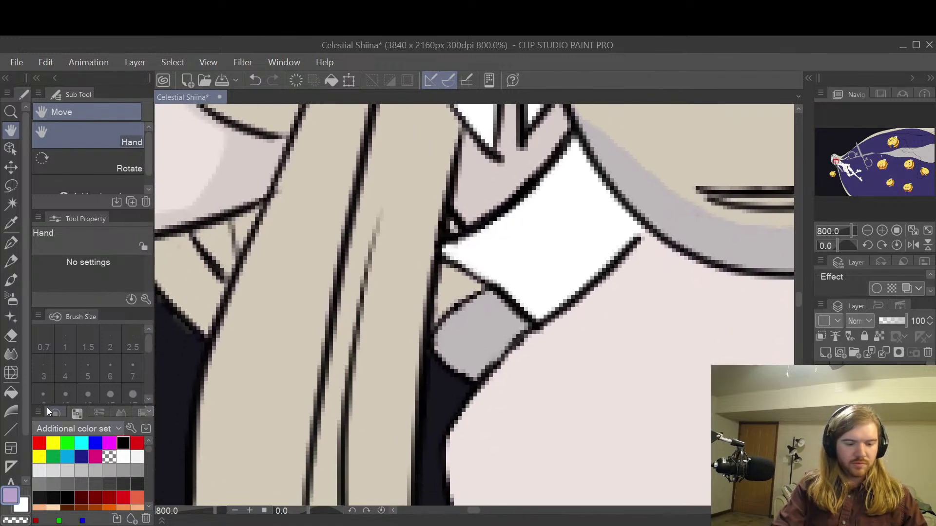
key(g)
click(473, 317)
key(p)
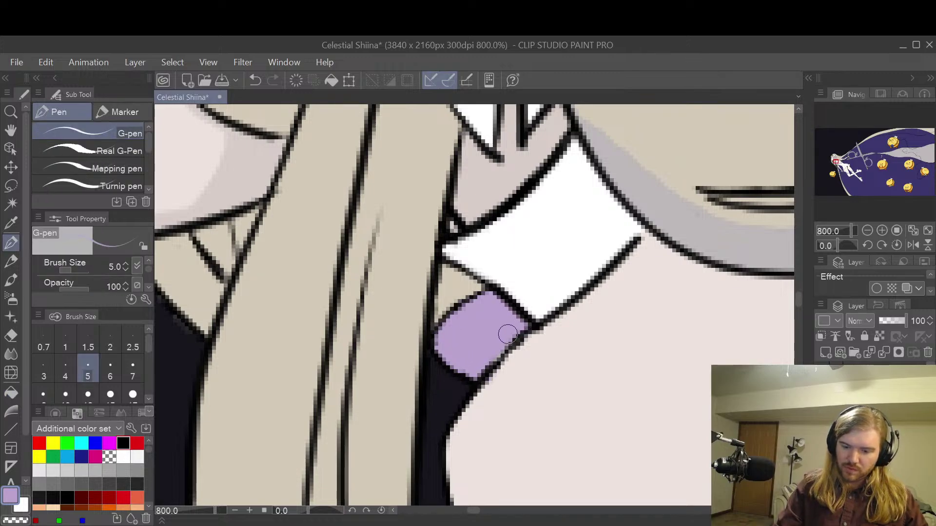
- Close the line art gap between the collar's lower edge and the nape line with sampled black and the size 5 G-pen
scroll(546, 298, down, 4)
scroll(711, 295, up, 2)
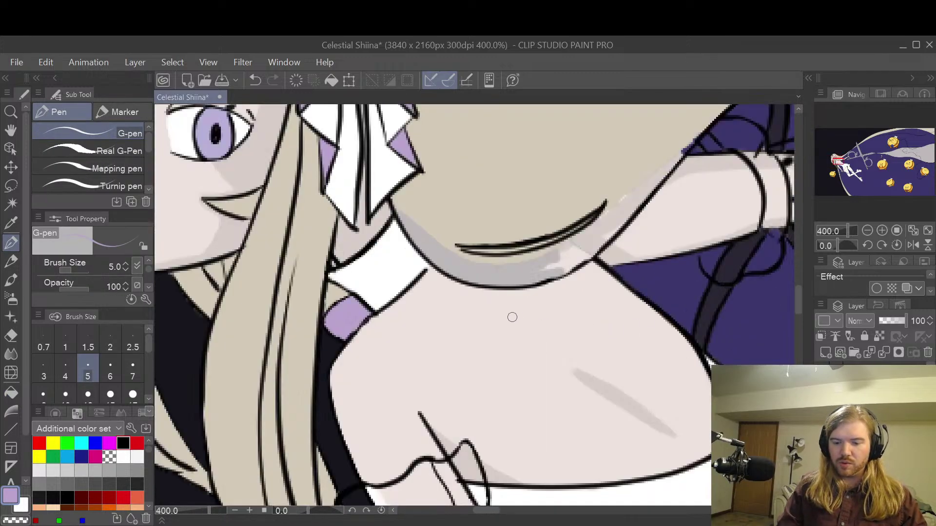
scroll(390, 325, up, 2)
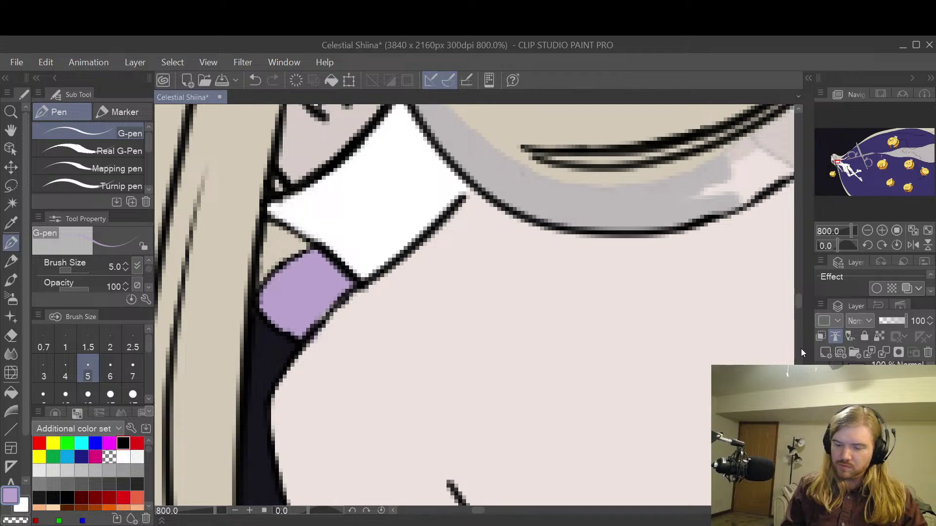
alt+click(325, 306)
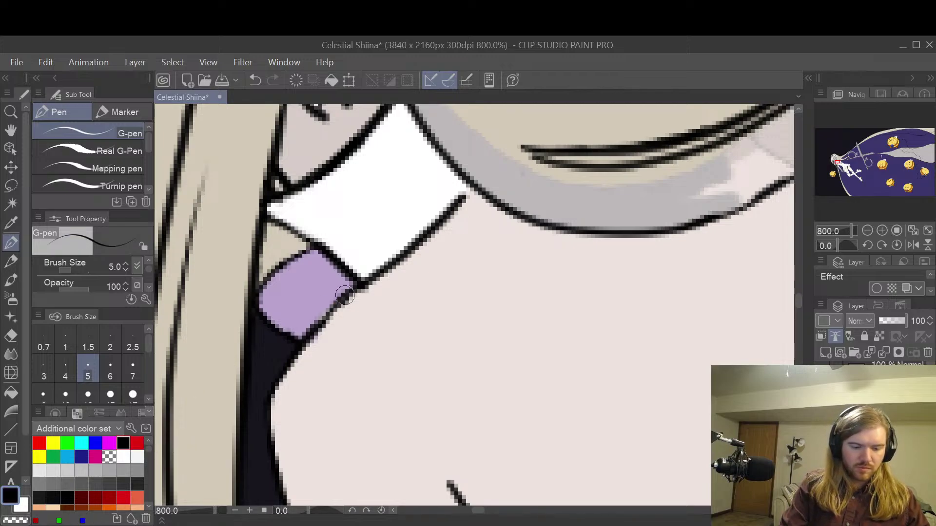
drag(467, 193, 478, 174)
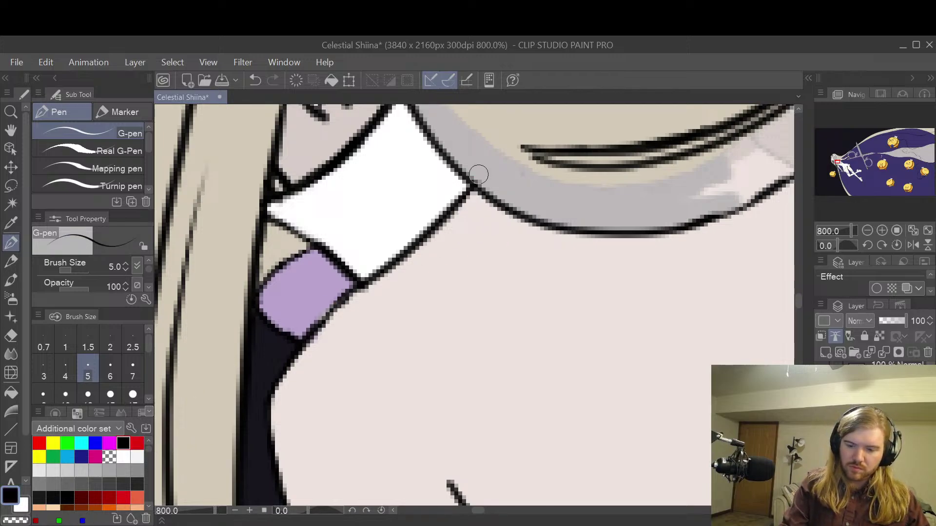
- Erase the leftover skin-coloured patches along the hair's lower edge above the back and arm, enlarging the hard eraser to size 10
scroll(478, 175, down, 4)
key(space)
drag(692, 246, 623, 408)
scroll(512, 268, up, 2)
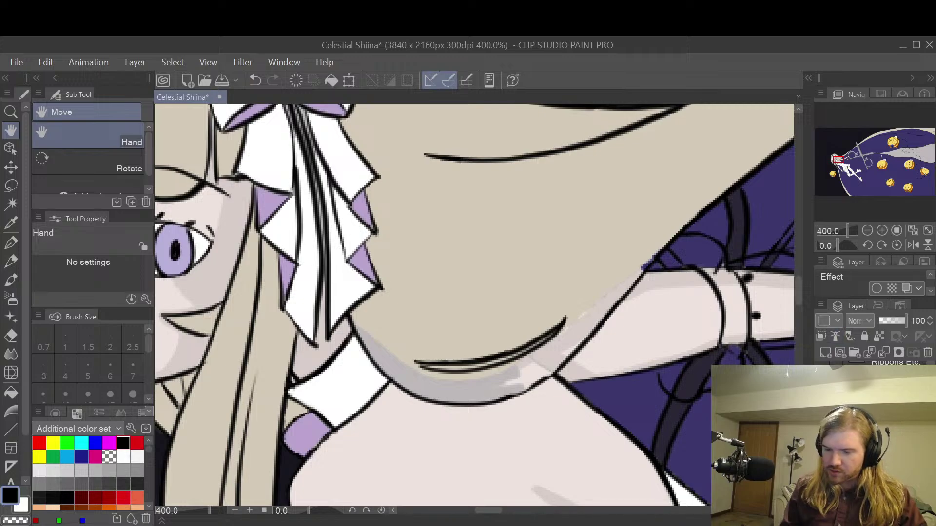
key(e)
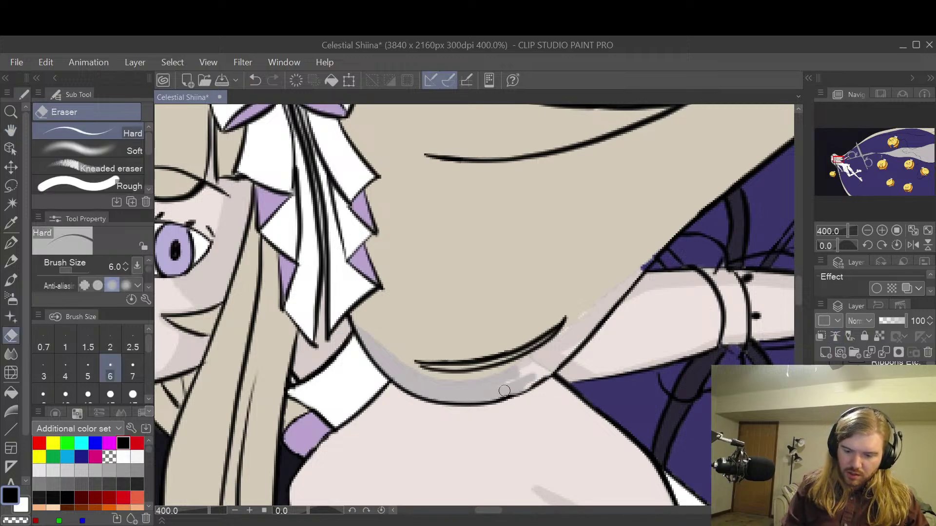
key(ctrl+z)
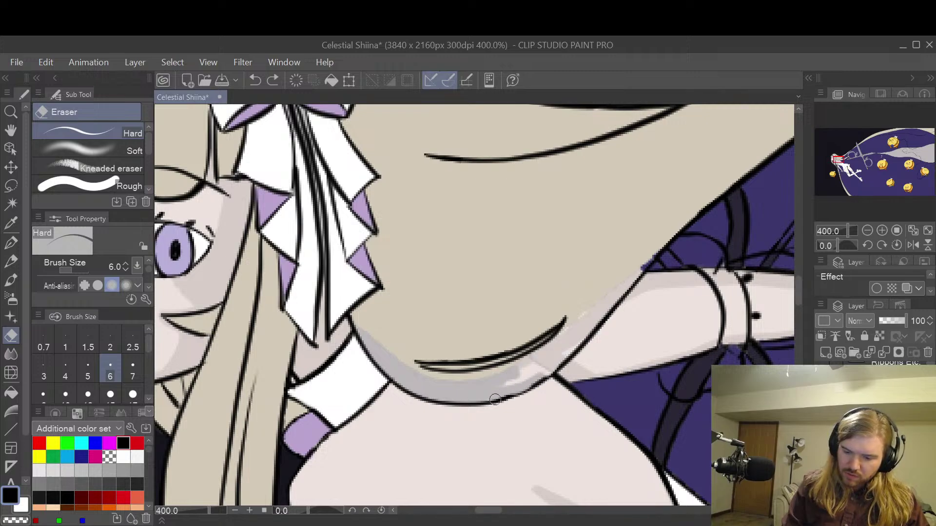
mouse_move(513, 373)
mouse_down()
mouse_move(551, 323)
mouse_move(564, 340)
mouse_move(581, 339)
mouse_move(527, 376)
mouse_move(560, 356)
mouse_move(654, 248)
mouse_move(552, 347)
mouse_move(551, 339)
mouse_move(559, 338)
mouse_move(548, 359)
mouse_move(506, 382)
mouse_up()
key(bracketright)
key(bracketright)
key(bracketright)
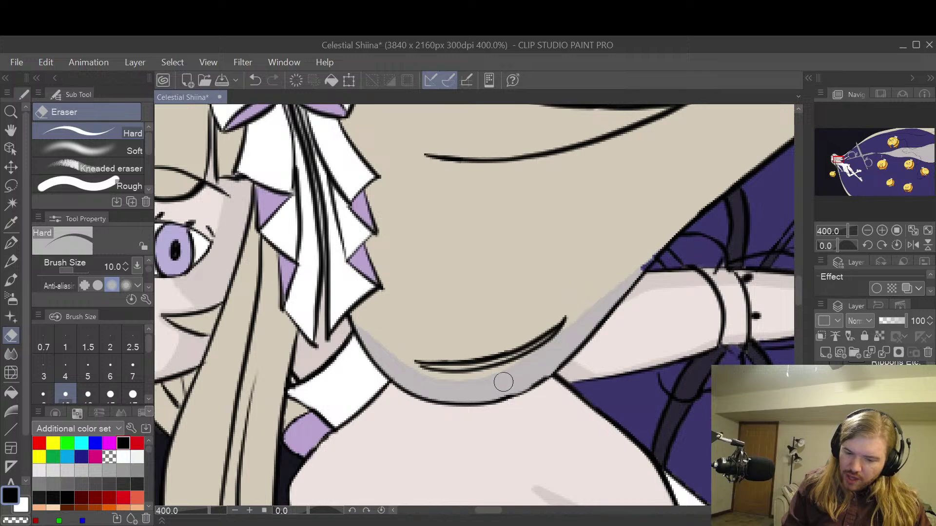
click(877, 414)
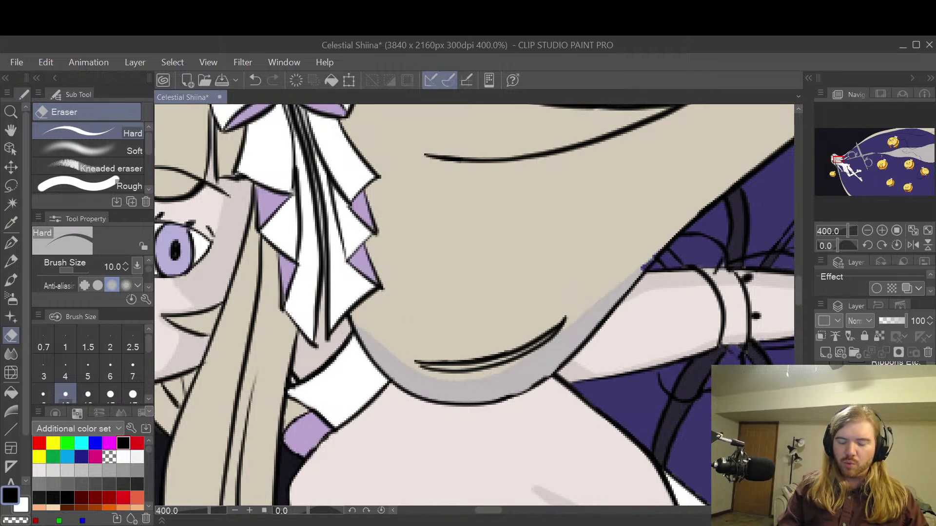
- Fill the grey band along the hair's lower edge above the back with the beige sampled from the hair
alt+click(495, 248)
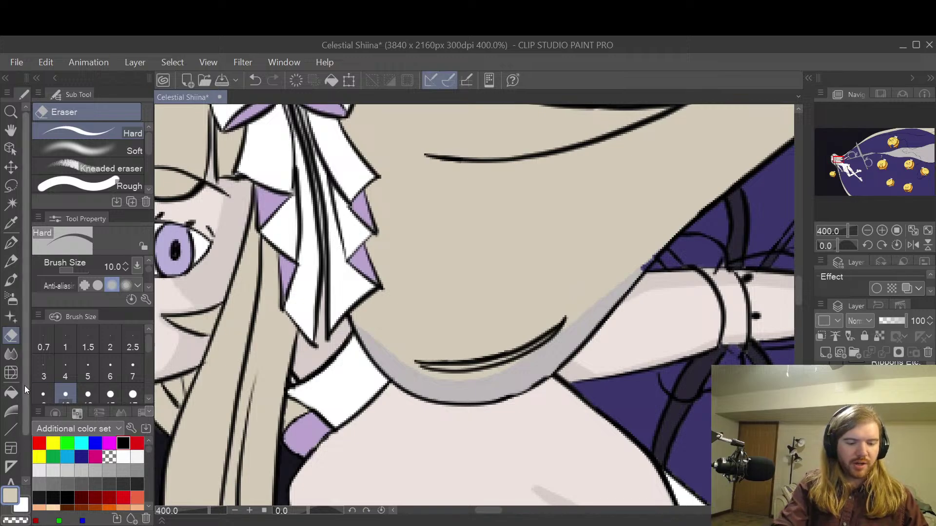
click(10, 393)
click(478, 375)
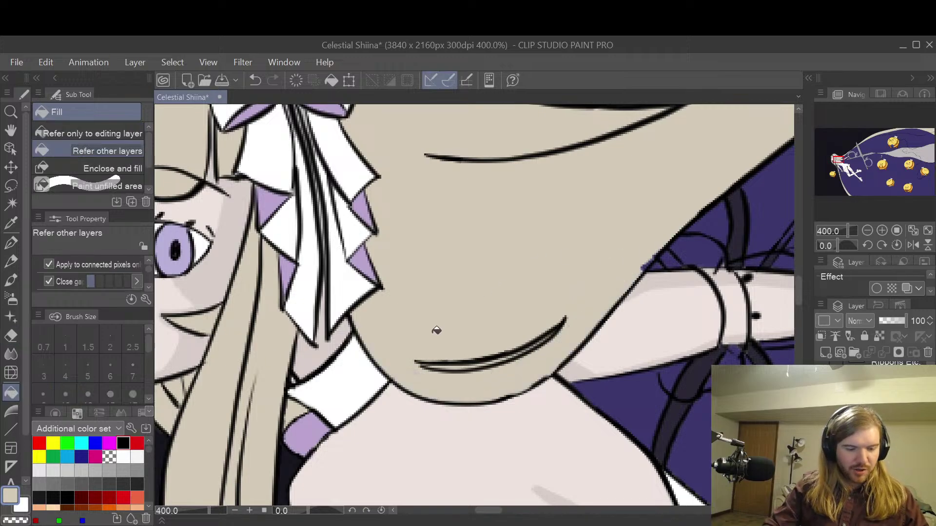
- Switch to another layer and erase the stray purple marks where the hair's edge meets the upper arm
key(p)
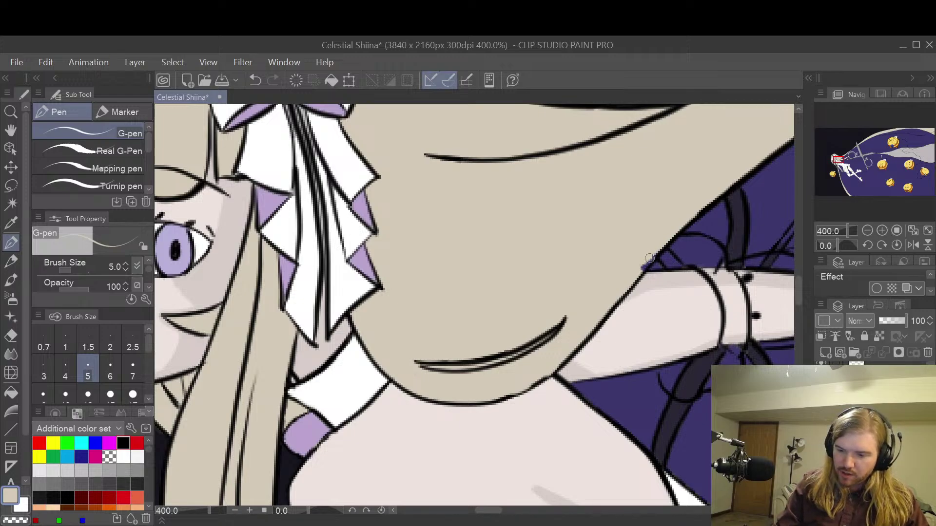
scroll(872, 439, down, 5)
click(872, 439)
key(e)
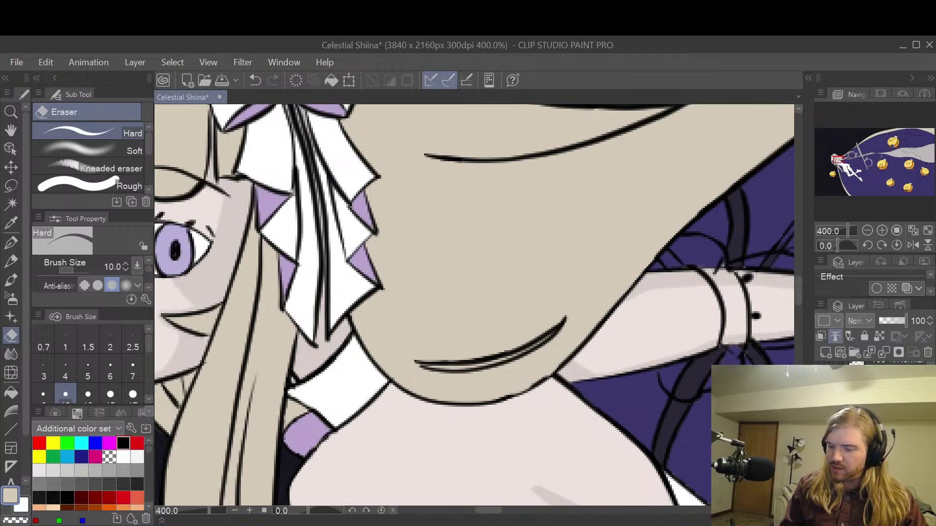
- Redraw the uneven outline of the hair's lower edge up to the arm in black with the size 5 G-pen
scroll(555, 364, up, 2)
key(h)
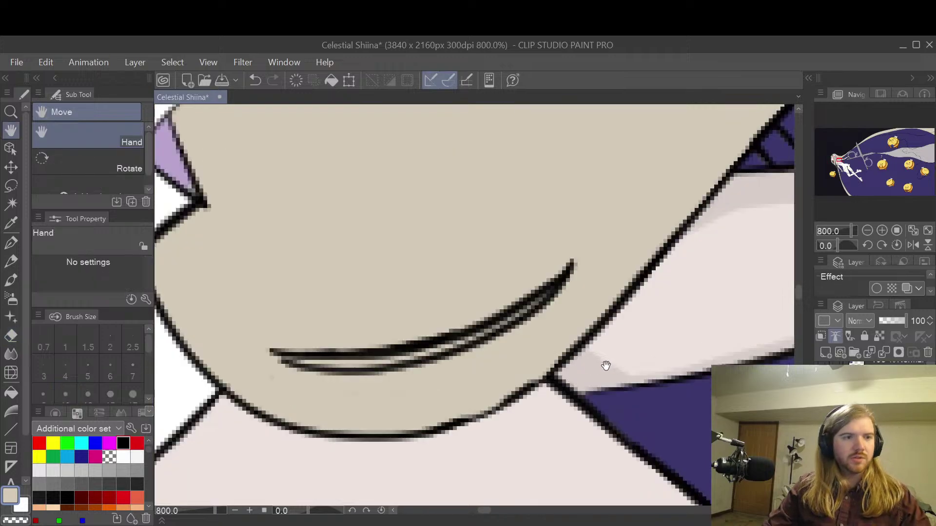
drag(605, 365, 501, 324)
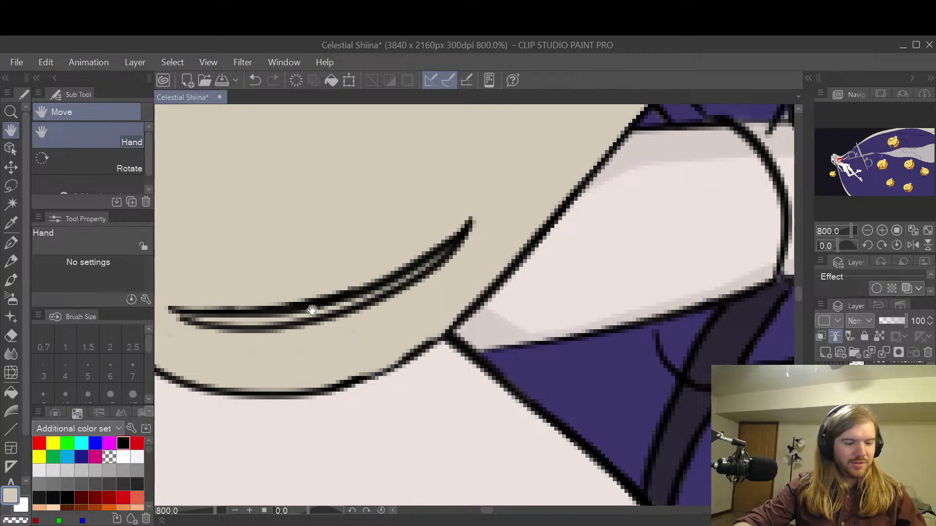
key(p)
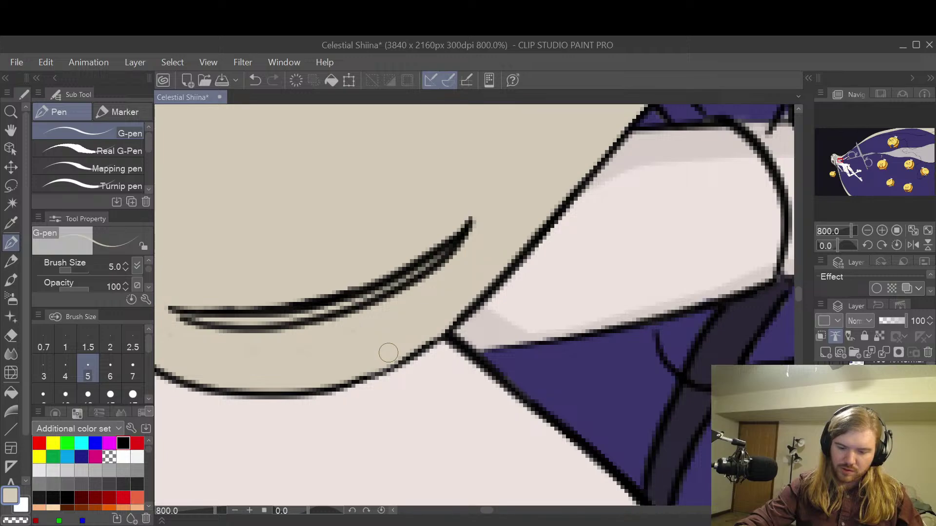
scroll(539, 216, down, 3)
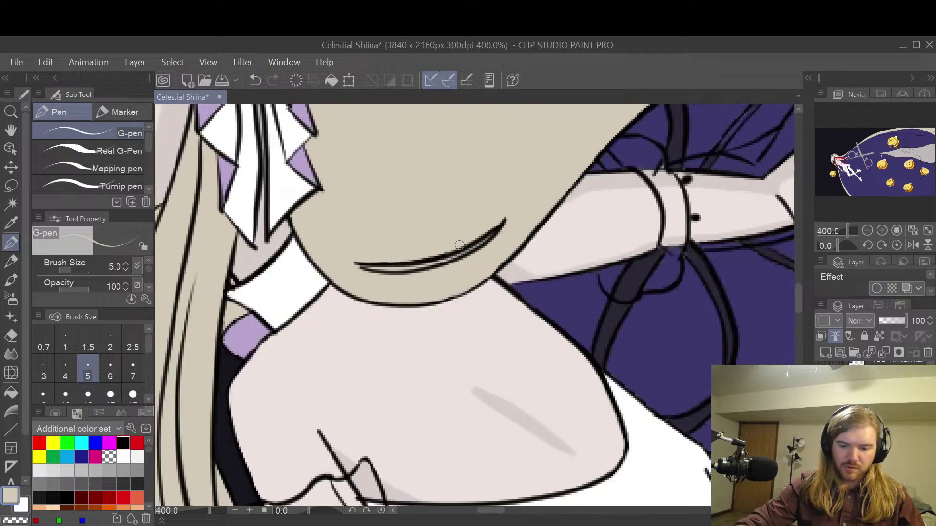
key(p)
key(p)
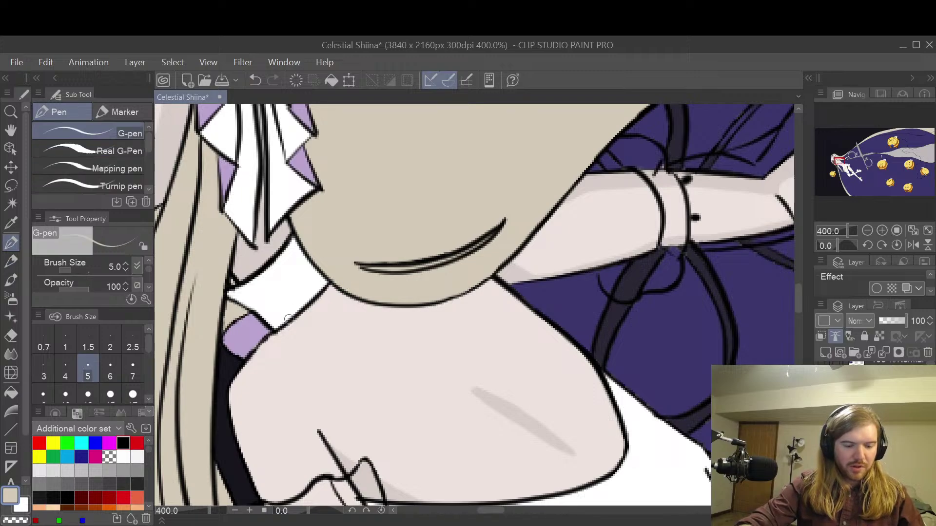
click(123, 442)
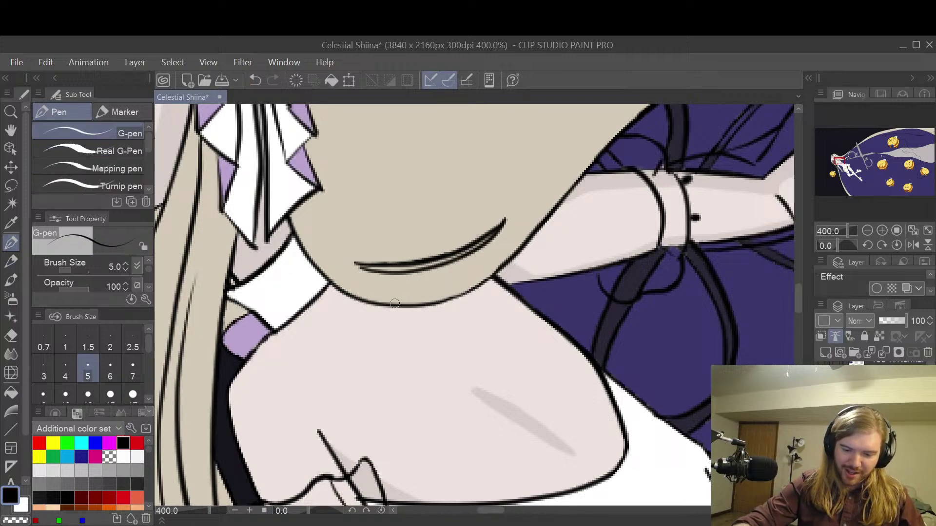
drag(450, 297, 493, 268)
key(ctrl+z)
drag(430, 305, 497, 269)
key(ctrl+z)
drag(431, 303, 497, 271)
key(ctrl+z)
drag(428, 306, 511, 256)
key(ctrl+z)
mouse_move(433, 302)
mouse_down()
mouse_move(501, 274)
mouse_move(477, 288)
mouse_move(522, 246)
mouse_up()
key(e)
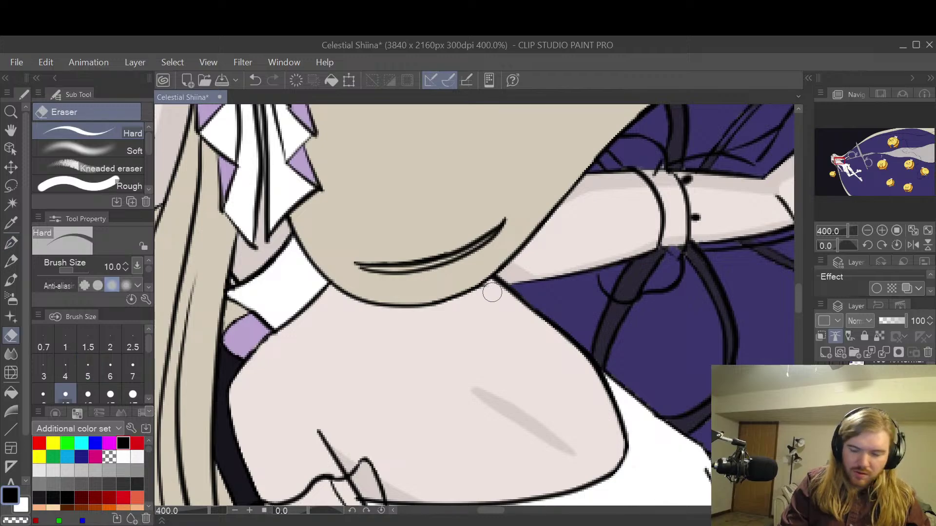
scroll(491, 288, up, 2)
scroll(482, 289, down, 2)
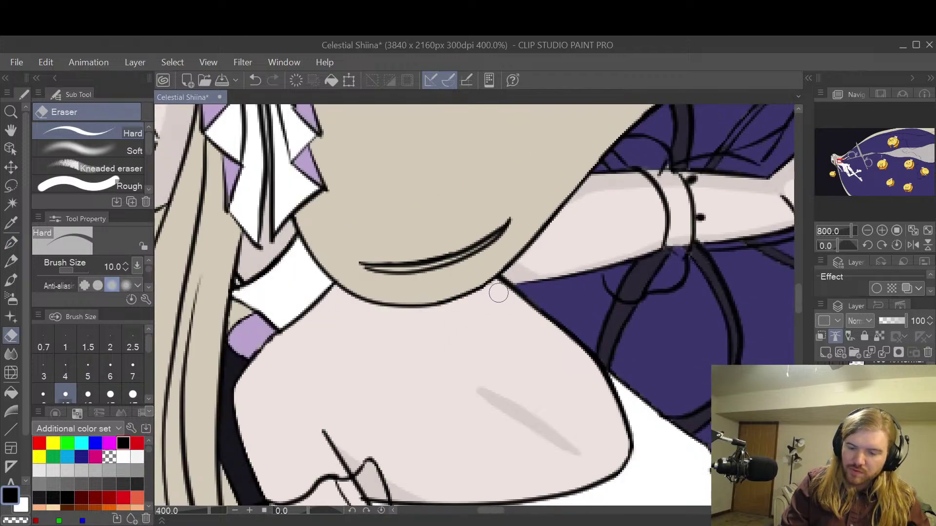
- Examine the whole figure, from the head and hair to the scissors and legs, for remaining line and colour flaws
key(space)
drag(671, 402, 576, 390)
scroll(577, 390, down, 2)
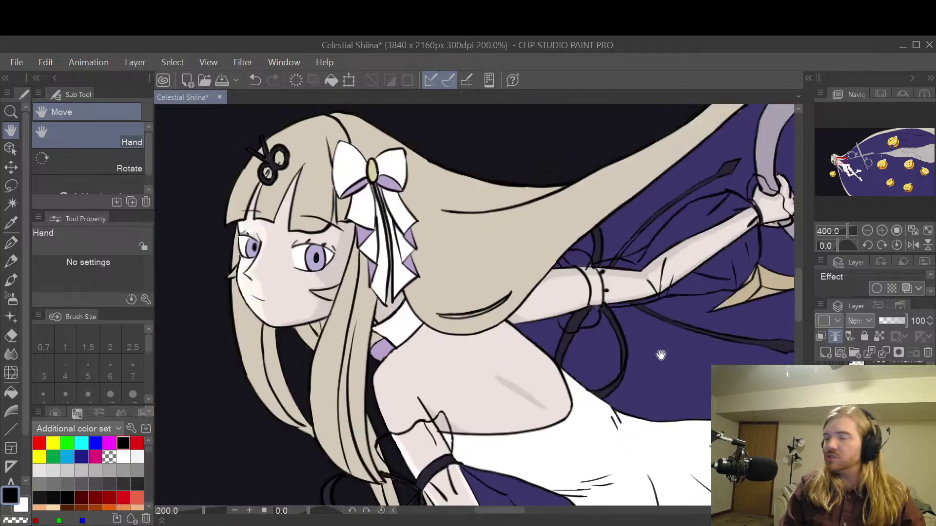
drag(710, 362, 707, 341)
scroll(707, 341, down, 1)
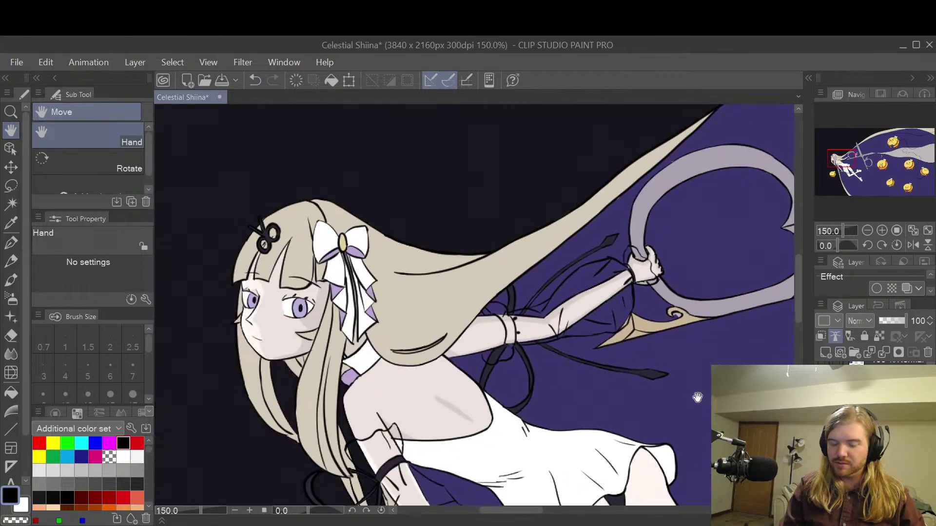
drag(741, 387, 689, 399)
drag(584, 413, 724, 365)
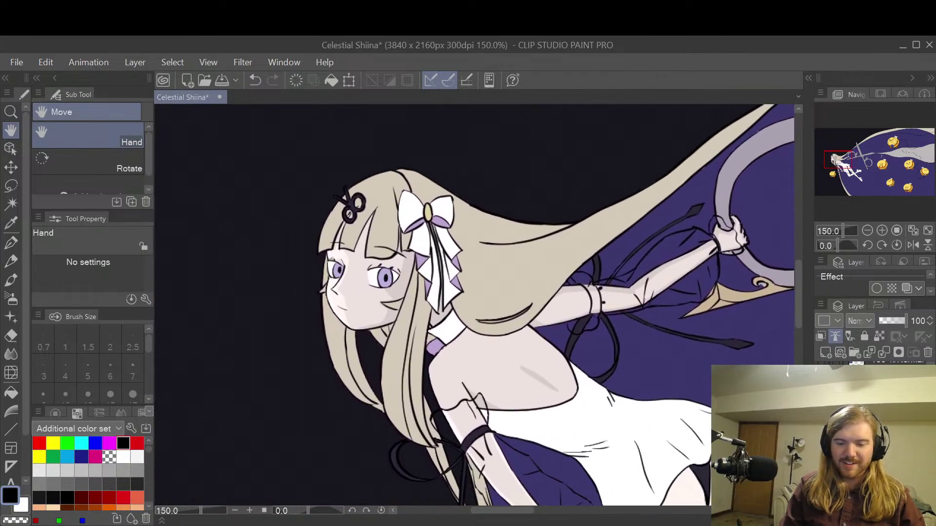
scroll(725, 435, up, 1)
drag(753, 444, 736, 355)
scroll(731, 395, down, 2)
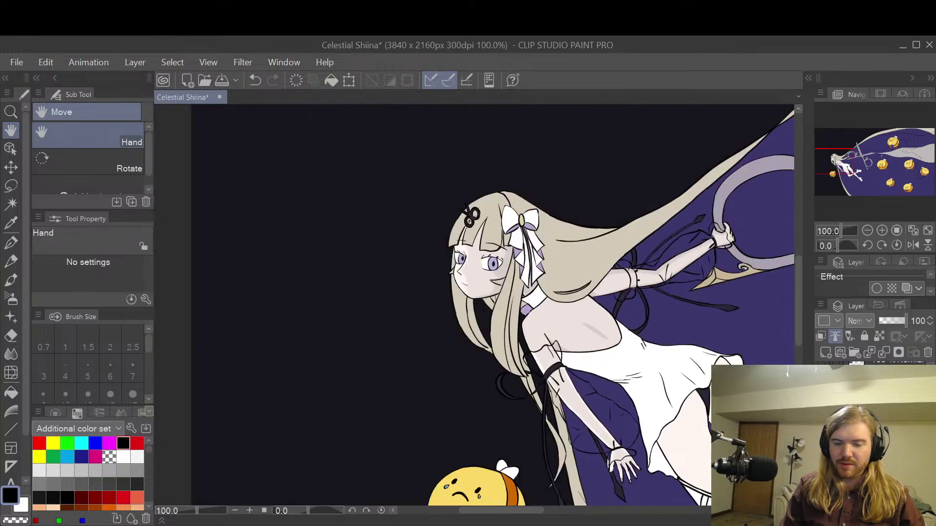
scroll(733, 394, up, 1)
drag(837, 503, 647, 518)
scroll(684, 362, down, 1)
drag(688, 351, 712, 370)
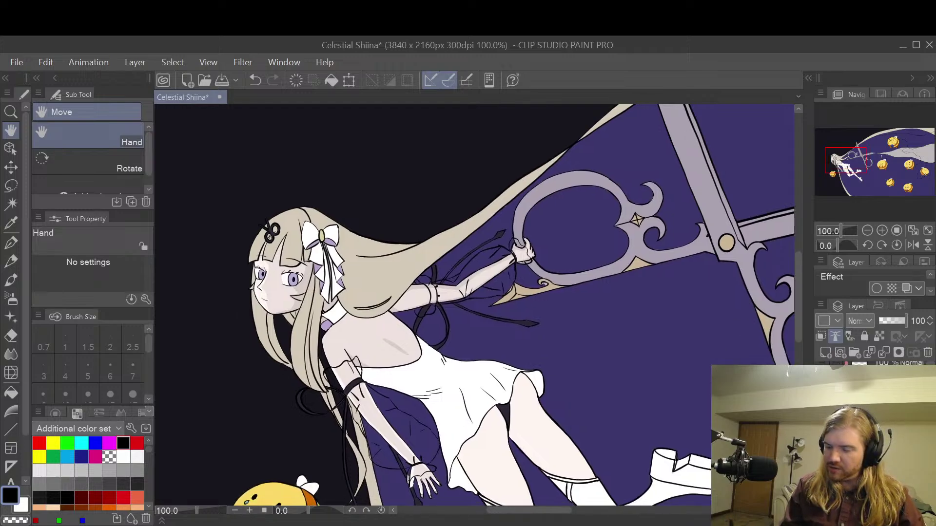
- Repaint both thighs with the skin colour sampled from the back, using the G-pen enlarged to size 30
drag(686, 438, 688, 312)
scroll(612, 277, up, 2)
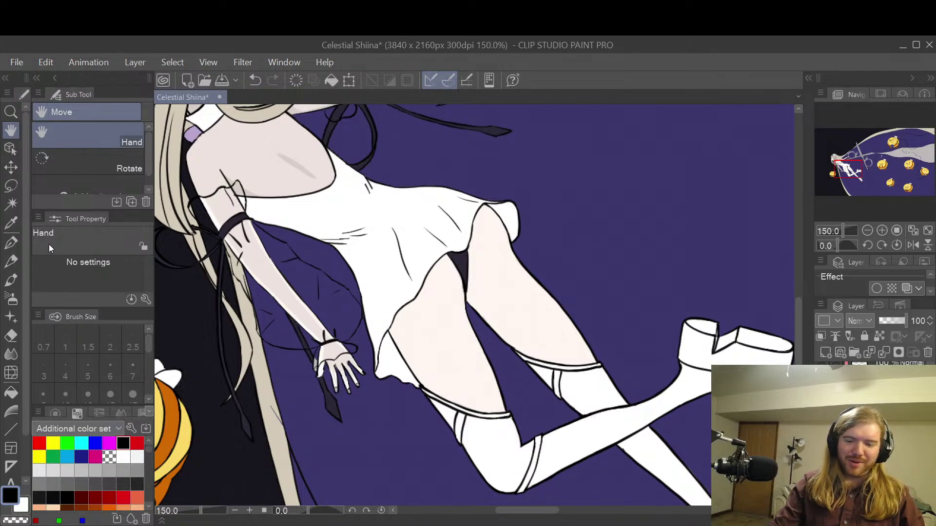
alt+click(255, 158)
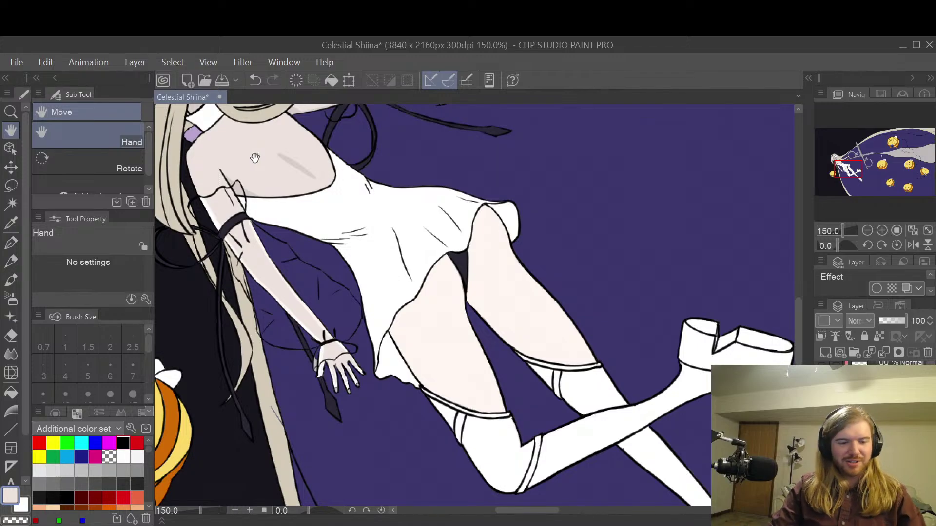
scroll(633, 323, down, 2)
drag(547, 390, 578, 361)
scroll(560, 382, up, 2)
drag(588, 307, 594, 303)
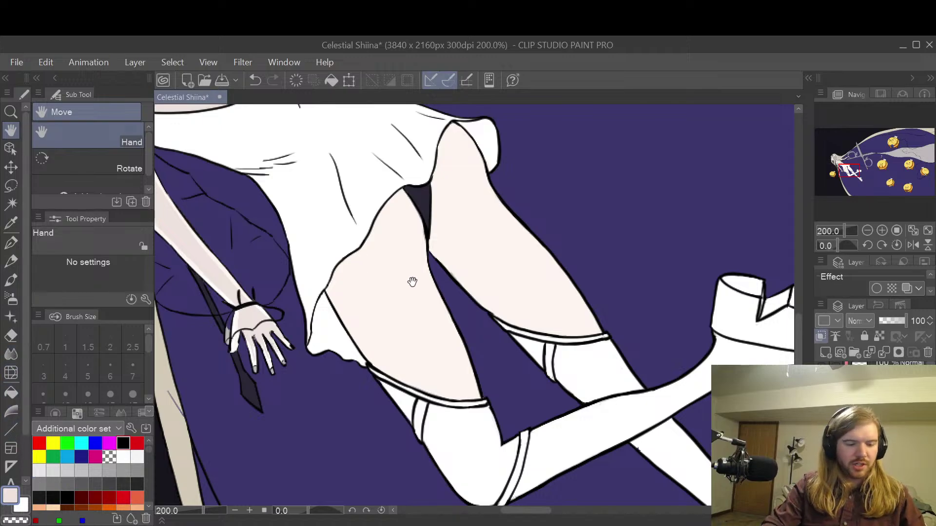
key(p)
key(bracketright)
key(bracketright)
key(bracketright)
key(bracketright)
key(bracketright)
key(bracketright)
key(bracketright)
key(bracketright)
key(bracketright)
key(bracketright)
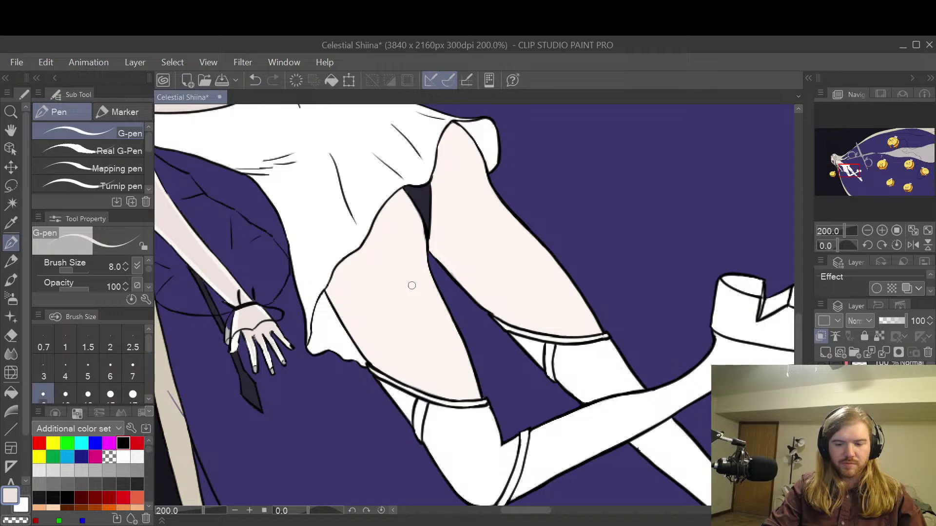
mouse_move(410, 273)
mouse_down()
mouse_move(406, 202)
mouse_move(403, 288)
mouse_move(362, 294)
mouse_move(354, 317)
mouse_move(399, 379)
mouse_move(391, 365)
mouse_move(473, 396)
mouse_move(443, 340)
mouse_move(431, 280)
mouse_move(446, 367)
mouse_move(420, 382)
mouse_move(367, 329)
mouse_move(410, 329)
mouse_move(426, 345)
mouse_up()
mouse_move(454, 140)
mouse_down()
mouse_move(450, 241)
mouse_move(437, 232)
mouse_move(448, 275)
mouse_move(545, 332)
mouse_move(567, 318)
mouse_move(595, 331)
mouse_move(511, 232)
mouse_move(565, 282)
mouse_move(514, 220)
mouse_move(461, 127)
mouse_move(455, 197)
mouse_move(479, 253)
mouse_move(520, 290)
mouse_move(487, 293)
mouse_move(488, 222)
mouse_move(531, 250)
mouse_move(536, 282)
mouse_up()
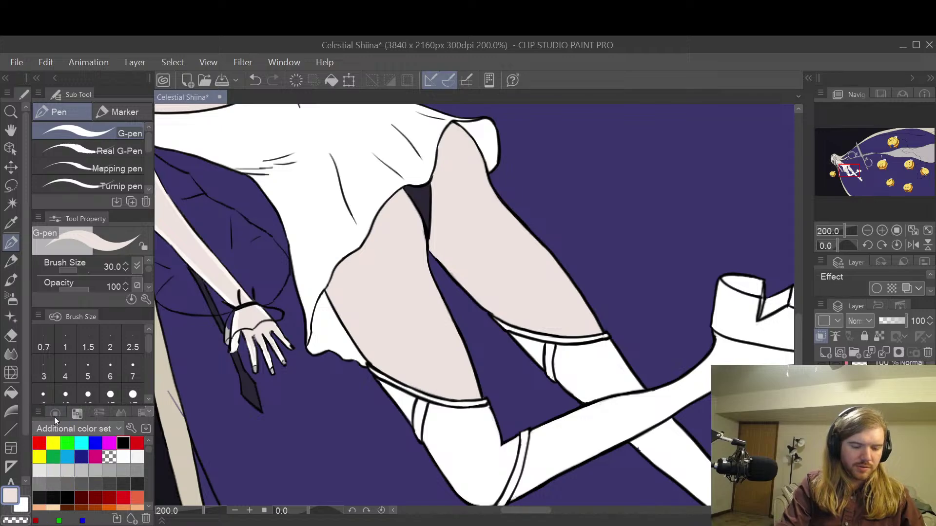
- Paint a short shadow crease on the near thigh where the legs meet, using the back's shadow colour and the size 10 G-pen
key(space)
drag(327, 189, 447, 297)
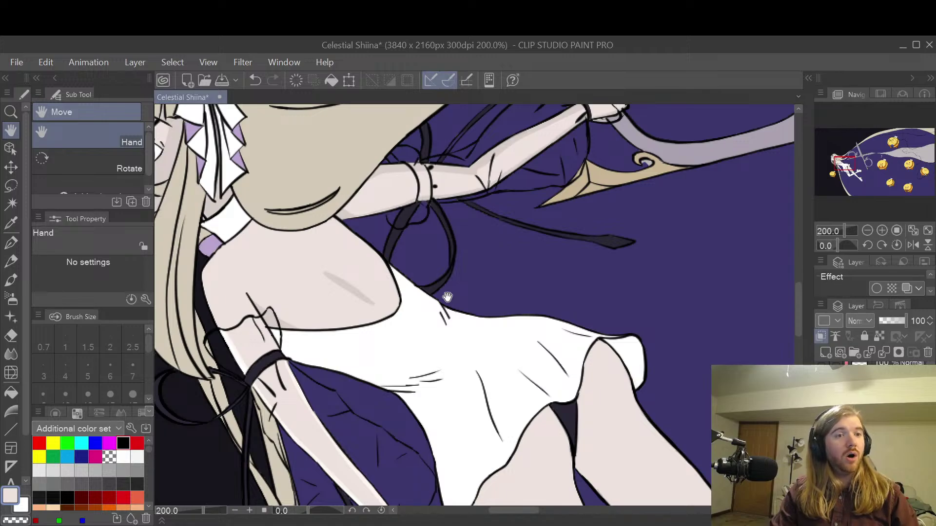
scroll(355, 278, up, 2)
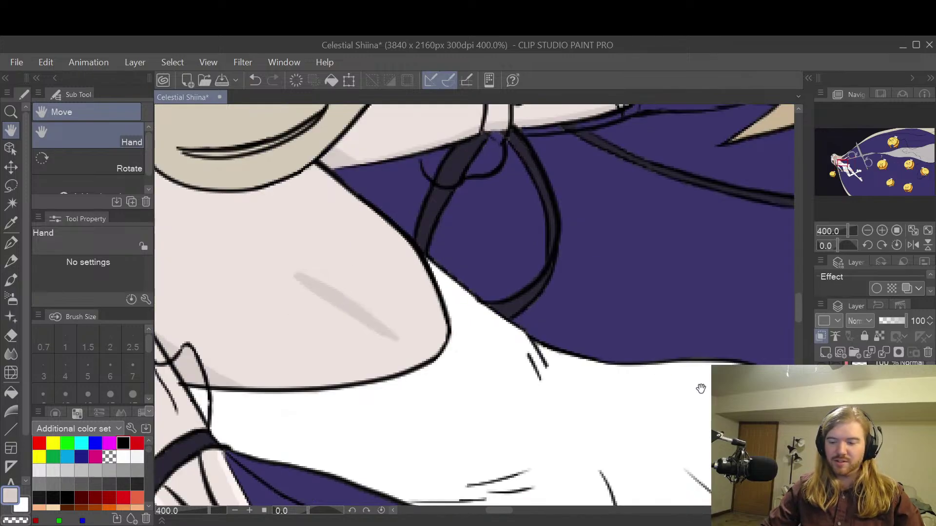
scroll(405, 198, down, 3)
scroll(501, 251, up, 2)
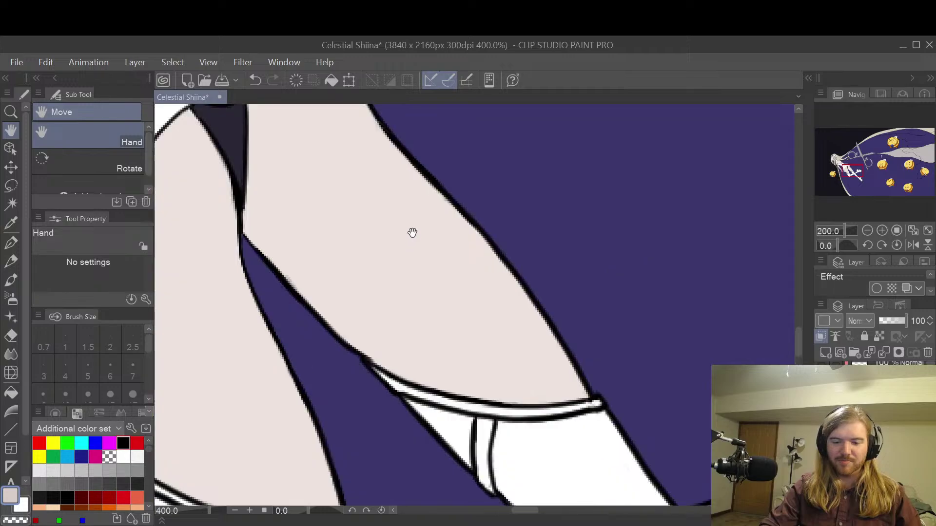
drag(412, 234, 549, 323)
drag(505, 302, 634, 290)
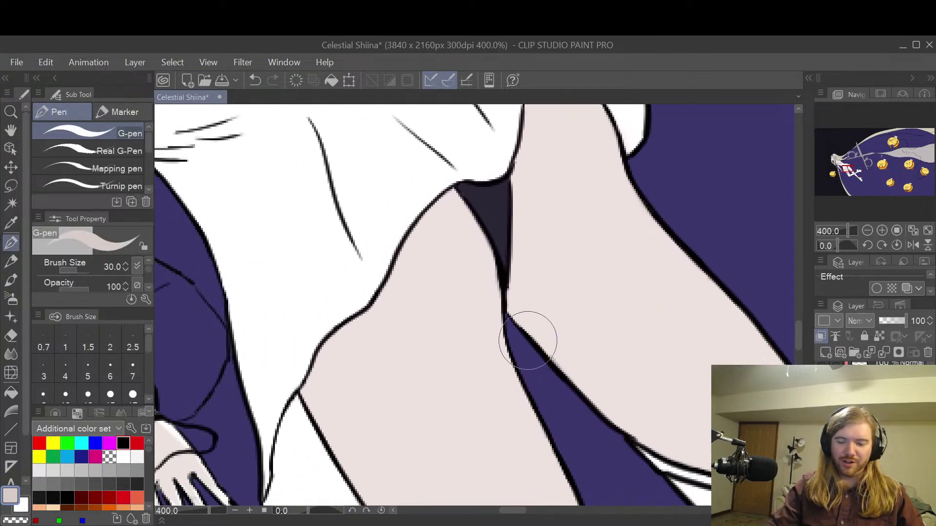
key(bracketleft)
key(bracketleft)
key(bracketleft)
key(bracketleft)
key(bracketleft)
key(bracketleft)
drag(504, 314, 454, 373)
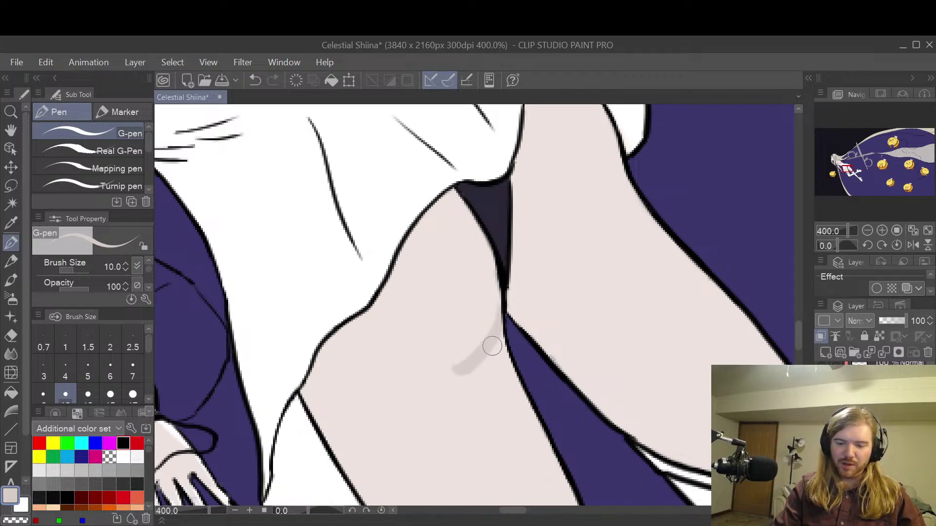
key(e)
key(ctrl+z)
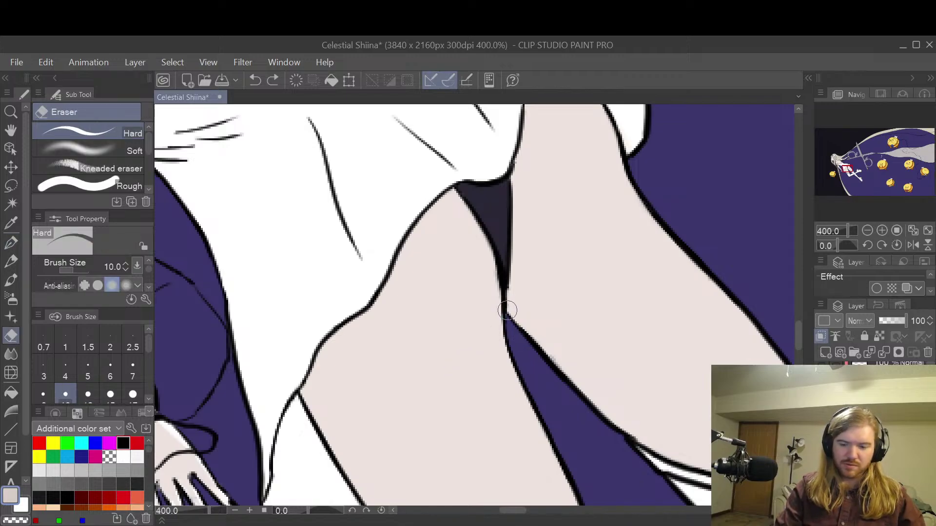
key(p)
drag(497, 309, 472, 365)
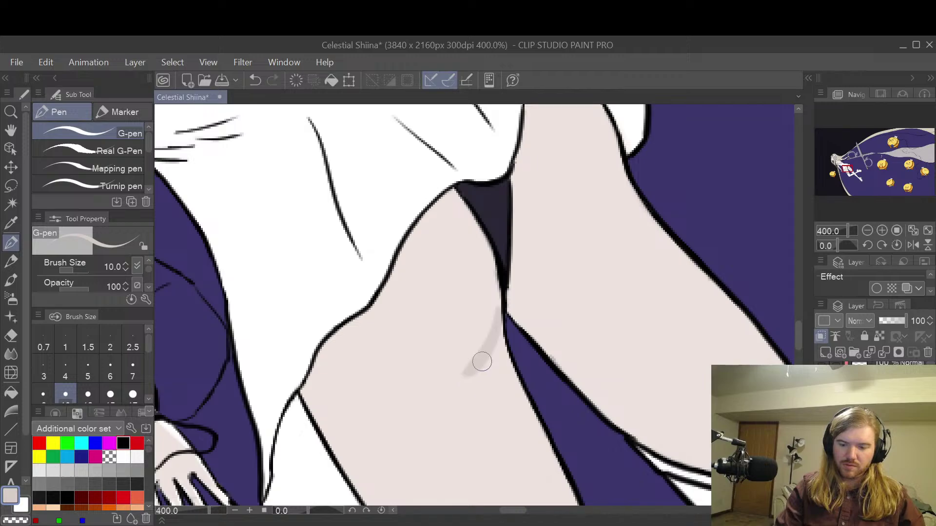
drag(503, 318, 480, 370)
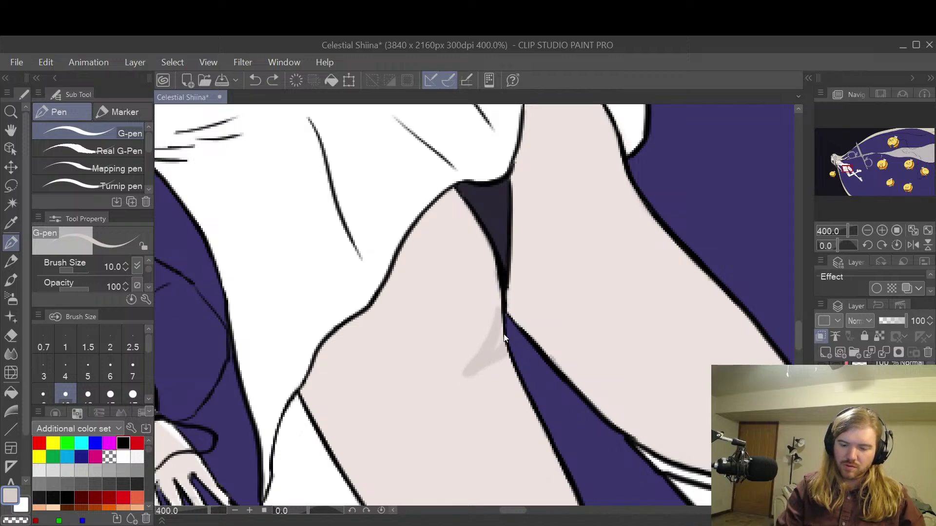
key(ctrl+z)
mouse_move(503, 308)
mouse_down()
mouse_move(473, 380)
mouse_move(504, 334)
mouse_up()
- Shade a narrow strip along the near thigh's inner edge, from the crease down to the stocking
drag(478, 376, 536, 419)
key(ctrl+z)
drag(480, 376, 550, 453)
key(ctrl+z)
mouse_move(497, 344)
mouse_down()
mouse_move(516, 402)
mouse_move(542, 436)
mouse_up()
key(ctrl+z)
key(ctrl+z)
drag(508, 365, 541, 436)
drag(507, 366, 520, 391)
key(space)
drag(572, 435, 492, 289)
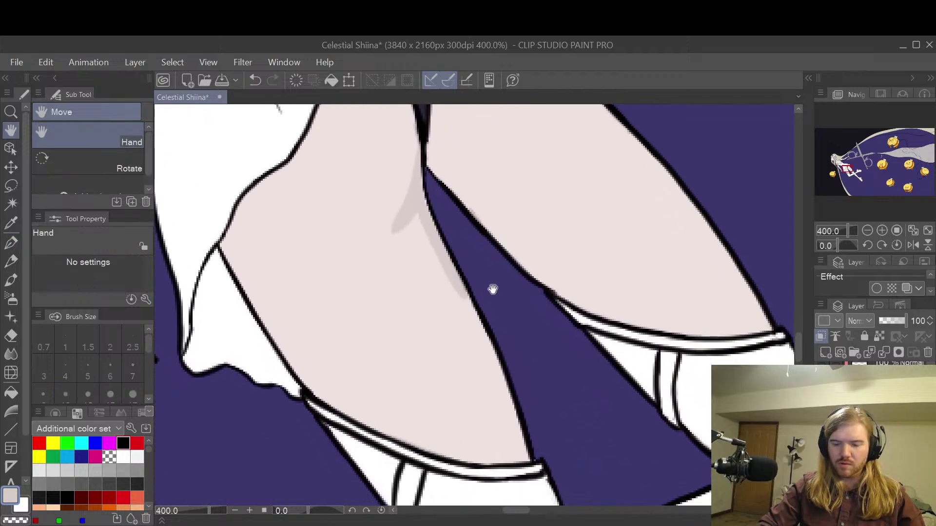
drag(448, 254, 533, 461)
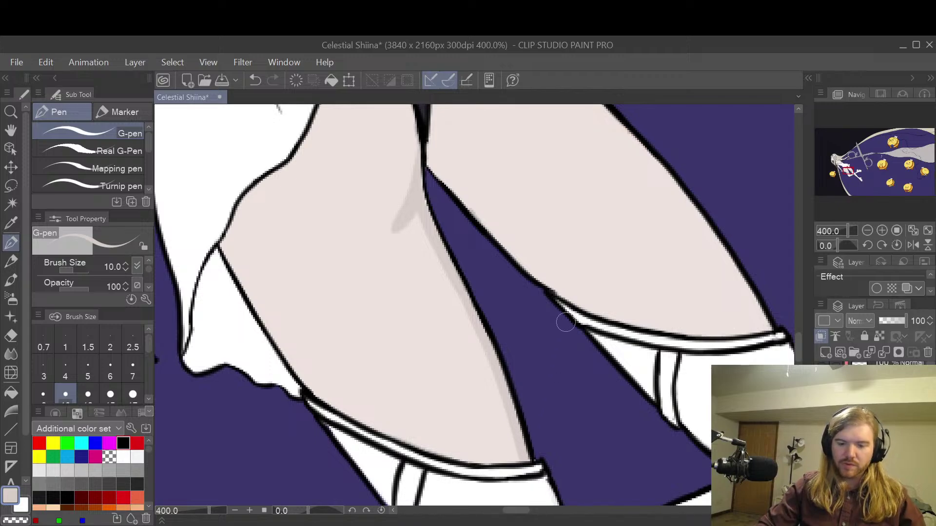
- Shade a narrow strip along the far thigh's outer edge, from the dress hem down to the stocking
key(space)
drag(568, 370, 537, 493)
drag(545, 395, 505, 410)
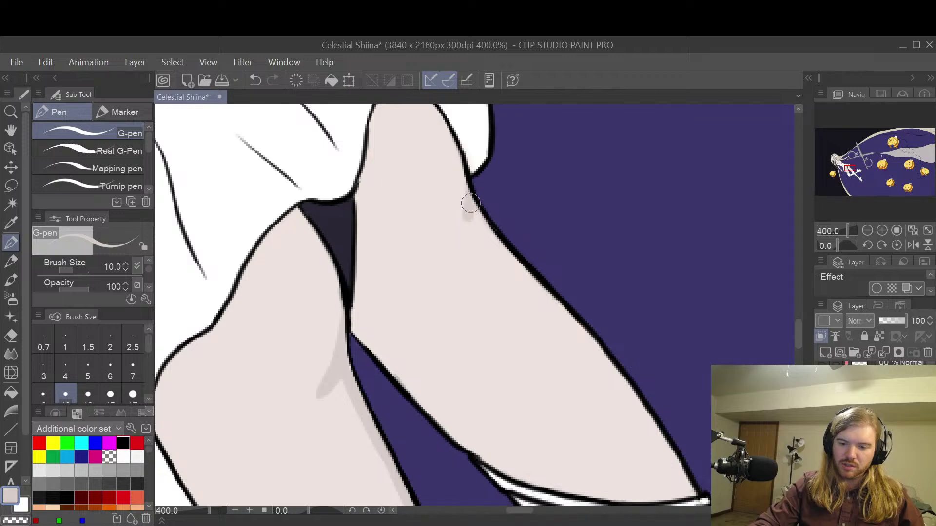
key(ctrl+z)
drag(467, 168, 465, 216)
key(ctrl+z)
drag(465, 171, 464, 218)
key(ctrl+z)
mouse_move(468, 176)
mouse_down()
mouse_move(484, 223)
mouse_move(549, 296)
mouse_up()
key(ctrl+z)
mouse_move(482, 205)
mouse_down()
mouse_move(492, 227)
mouse_move(592, 338)
mouse_up()
key(ctrl+z)
mouse_move(463, 176)
mouse_down()
mouse_move(511, 258)
mouse_move(619, 371)
mouse_move(704, 501)
mouse_up()
key(h)
scroll(692, 307, down, 4)
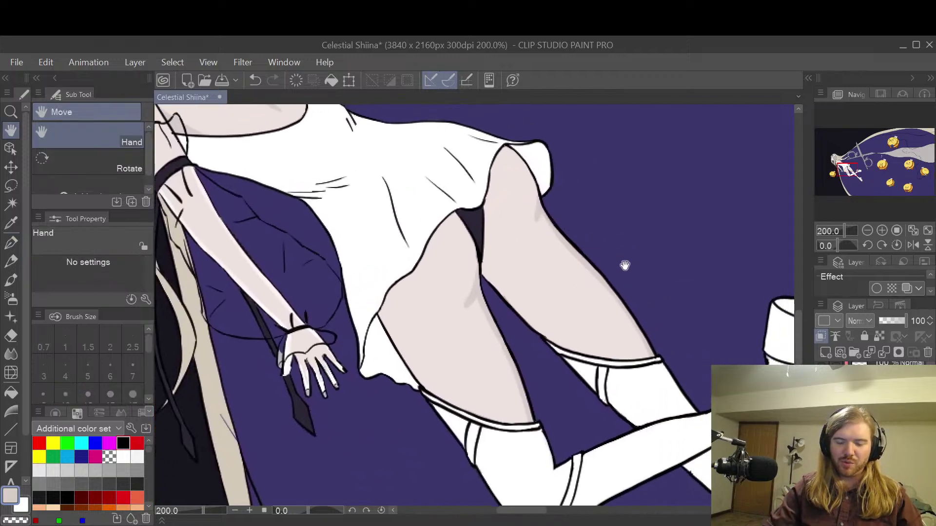
drag(625, 265, 622, 217)
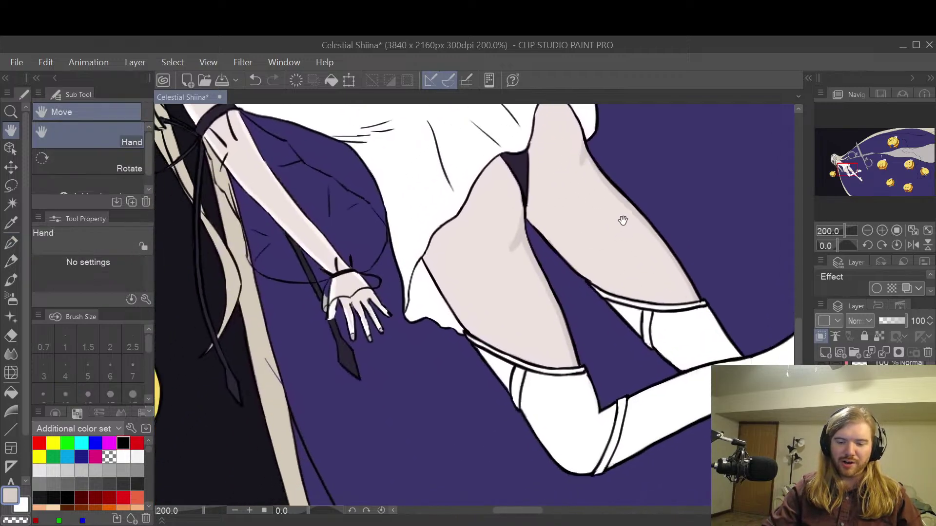
- Shade a narrow strip along the near thigh's outer edge, from the dress hem down to the stocking, with the size 10 G-pen
scroll(513, 291, up, 4)
key(p)
mouse_move(252, 264)
mouse_down()
mouse_move(306, 364)
mouse_move(359, 428)
mouse_up()
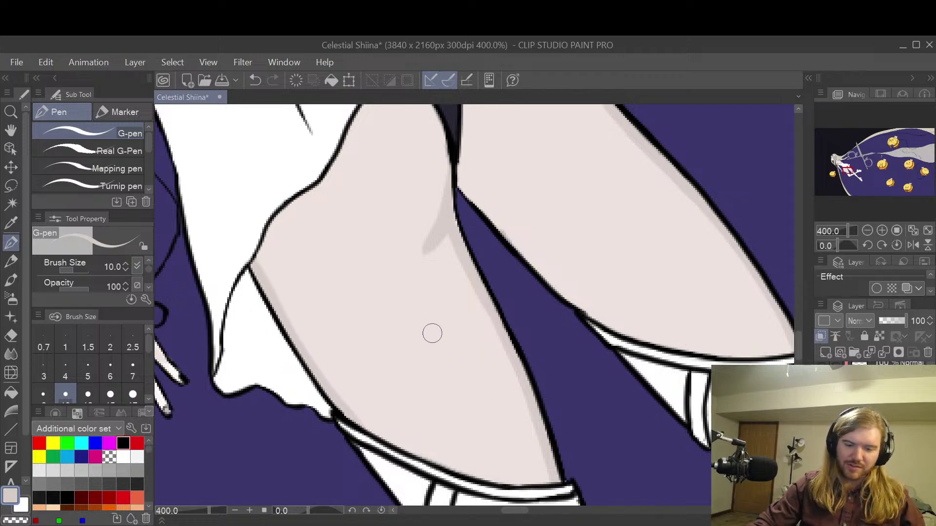
key(ctrl+z)
drag(248, 263, 345, 416)
- Shade a narrow strip along the far thigh's inner edge, from where the legs meet down to the stocking
drag(453, 171, 556, 289)
key(ctrl+z)
mouse_move(459, 147)
mouse_down()
mouse_move(480, 225)
mouse_move(458, 156)
mouse_move(475, 203)
mouse_move(568, 299)
mouse_up()
key(ctrl+z)
drag(485, 214, 612, 339)
key(ctrl+z)
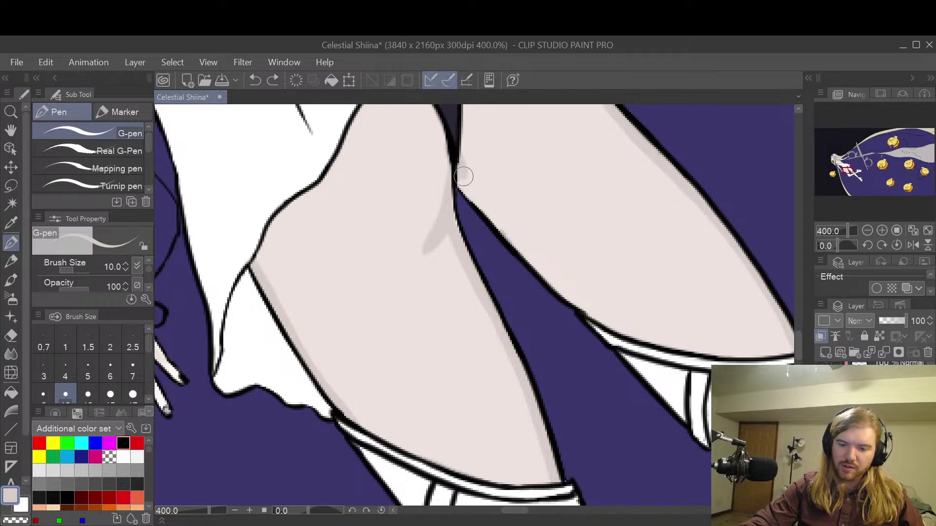
drag(470, 189, 615, 341)
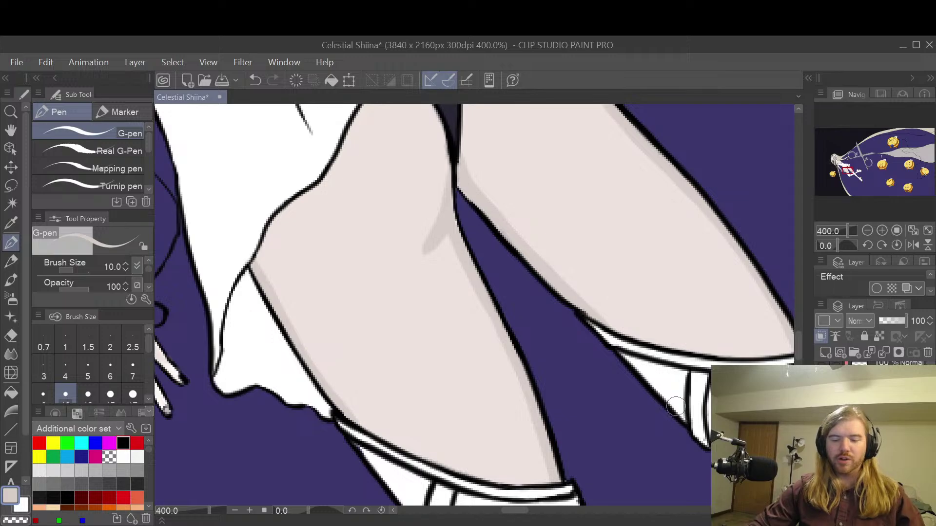
- Paint a short shadow at the top of the near thigh, under the dress hem beside the dark fabric
key(space)
drag(689, 331, 622, 393)
scroll(657, 341, down, 2)
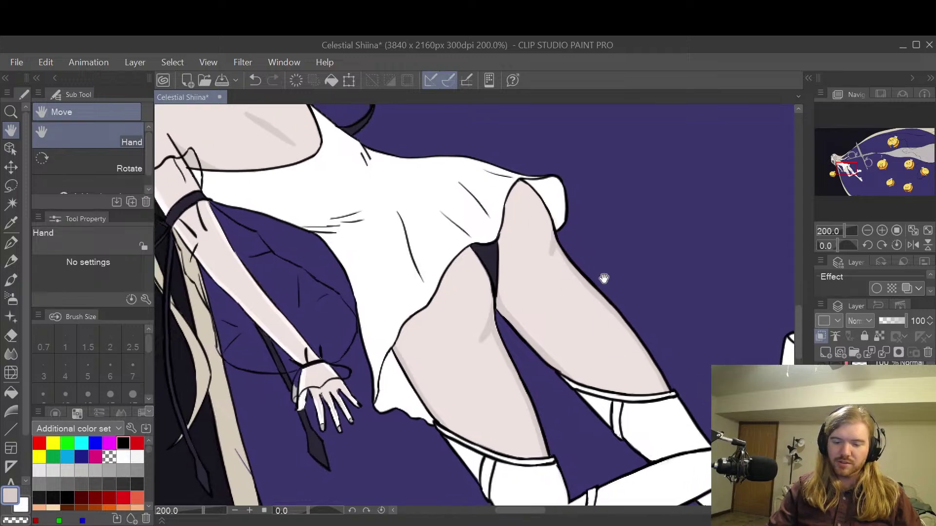
scroll(601, 267, up, 2)
scroll(581, 323, down, 2)
drag(577, 328, 543, 334)
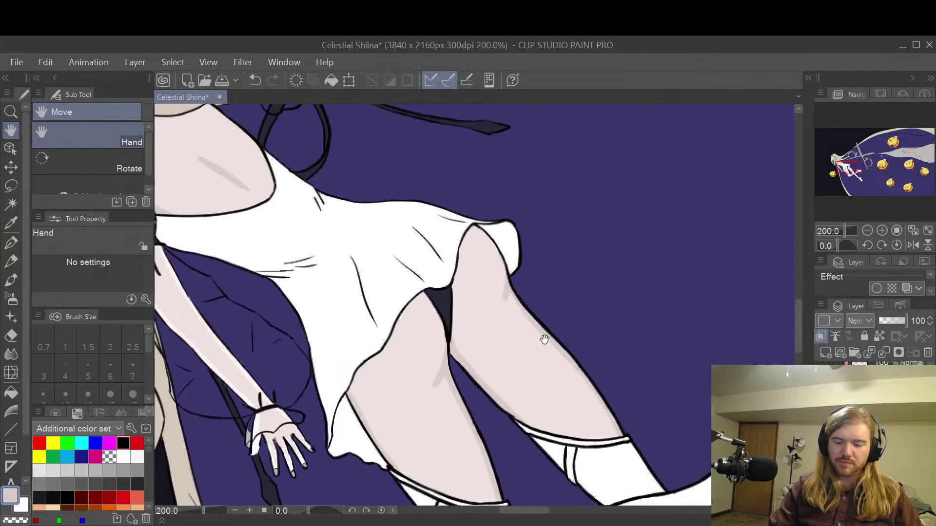
scroll(502, 372, up, 2)
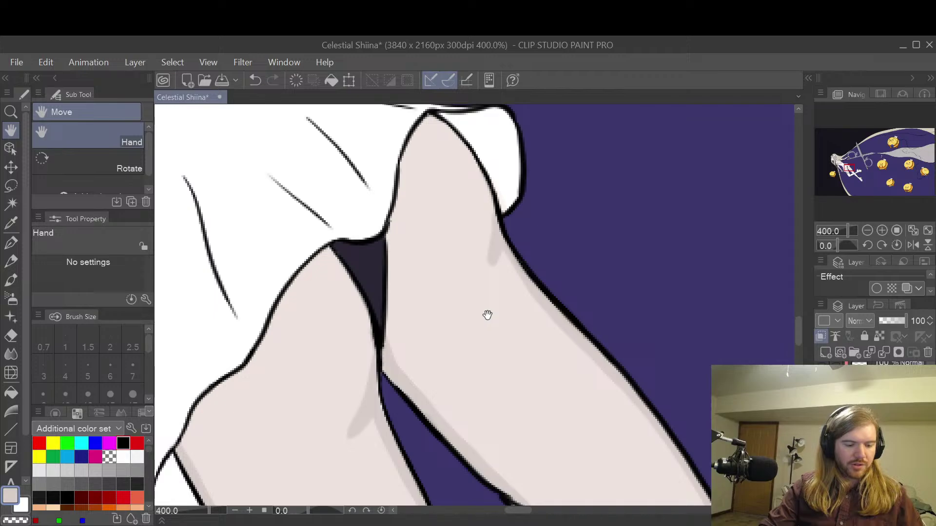
key(p)
mouse_move(330, 256)
mouse_down()
mouse_move(361, 298)
mouse_move(381, 366)
mouse_up()
key(ctrl+z)
mouse_move(333, 247)
mouse_down()
mouse_move(368, 310)
mouse_move(385, 373)
mouse_up()
key(ctrl+z)
mouse_move(325, 245)
mouse_down()
mouse_move(375, 340)
mouse_move(379, 402)
mouse_move(333, 244)
mouse_up()
key(ctrl+z)
drag(361, 287, 384, 372)
key(ctrl+z)
drag(326, 245, 360, 295)
key(ctrl+z)
drag(307, 263, 365, 292)
key(ctrl+z)
drag(312, 254, 364, 291)
key(ctrl+z)
drag(322, 249, 365, 292)
- Shade a thin curved strip at the top of the far thigh, following the underside of the dress hem
key(space)
drag(436, 137, 492, 246)
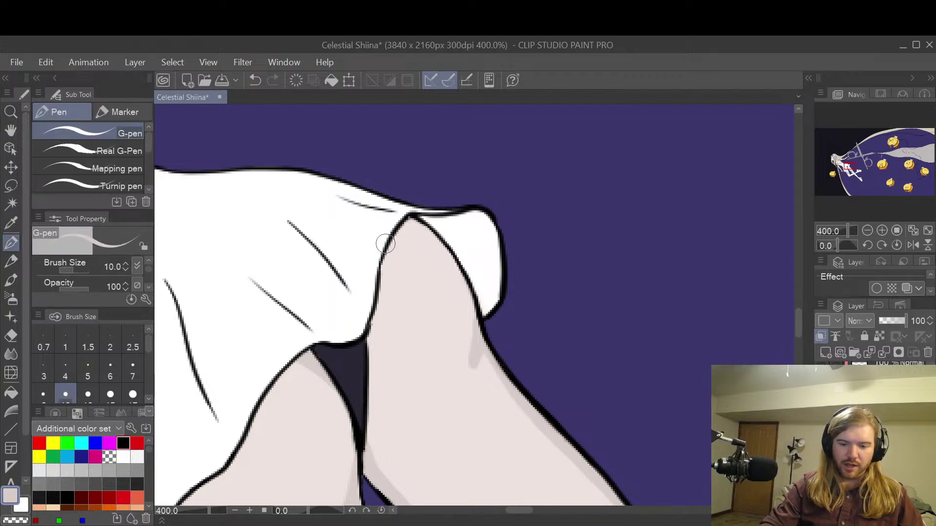
key(ctrl+z)
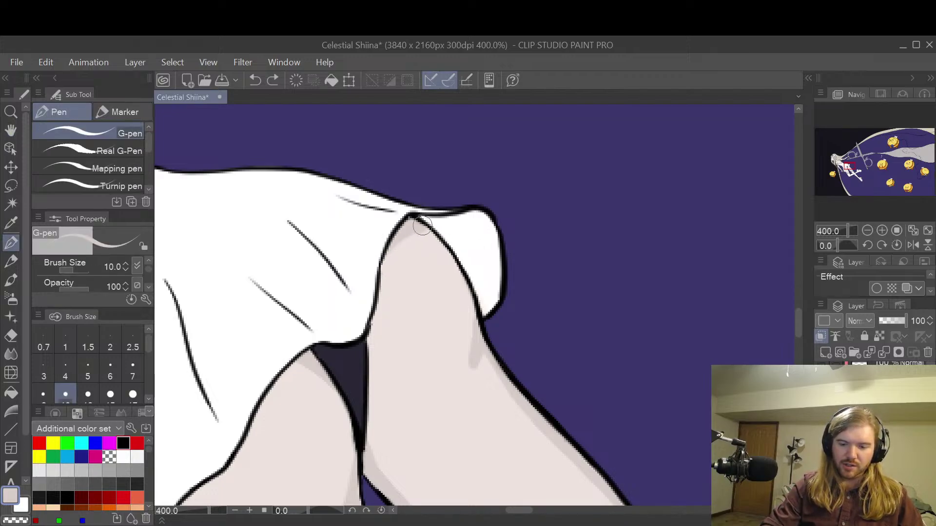
mouse_move(430, 227)
mouse_down()
mouse_move(470, 288)
mouse_move(438, 228)
mouse_move(482, 332)
mouse_up()
key(ctrl+z)
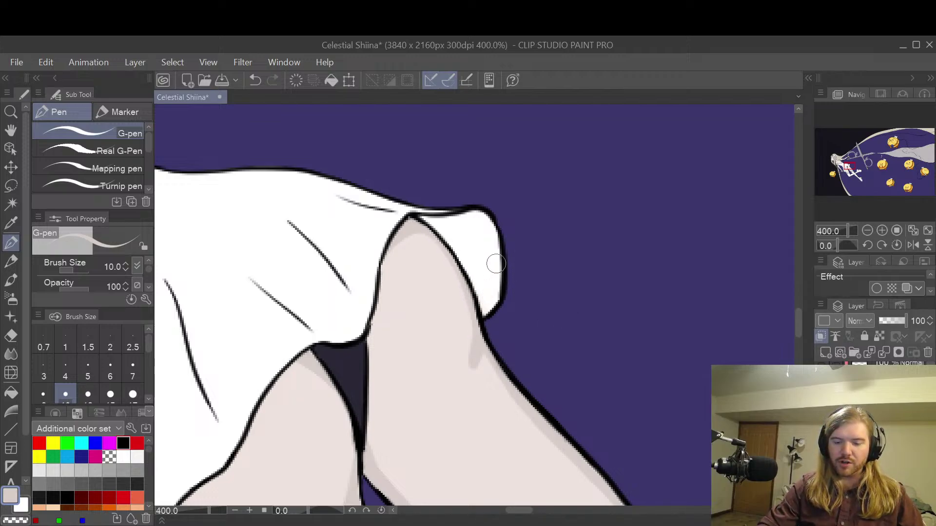
- Examine the shaded thighs against the back and arms, and check the stockings and shoes
key(space)
drag(583, 347, 637, 273)
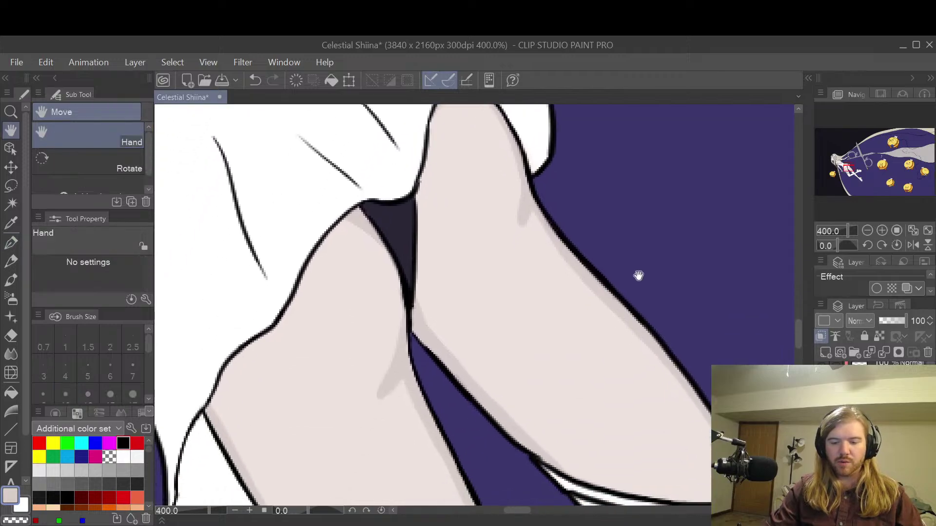
scroll(687, 263, down, 3)
scroll(625, 307, down, 2)
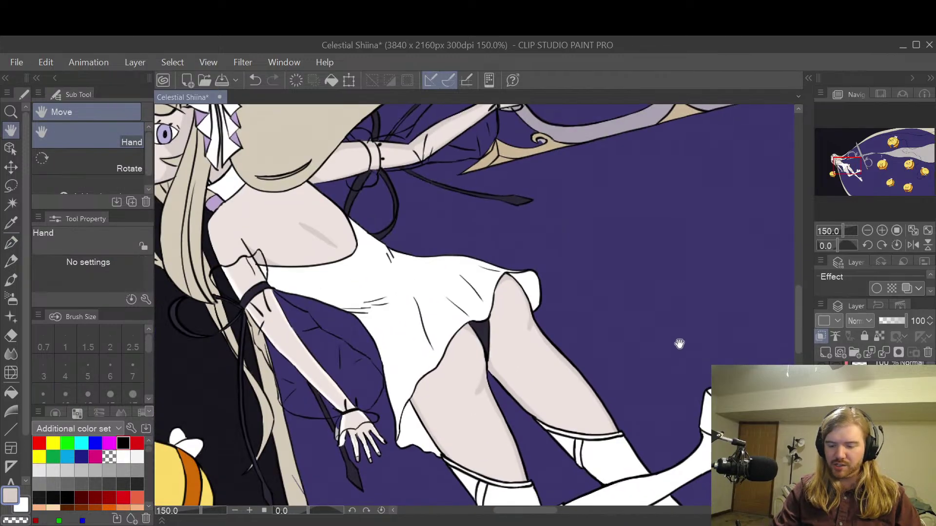
scroll(686, 260, up, 1)
mouse_move(686, 260)
mouse_down()
mouse_move(637, 319)
mouse_move(627, 366)
mouse_move(637, 328)
mouse_move(715, 302)
mouse_move(670, 251)
mouse_move(690, 248)
mouse_up()
scroll(648, 355, down, 2)
scroll(647, 355, up, 2)
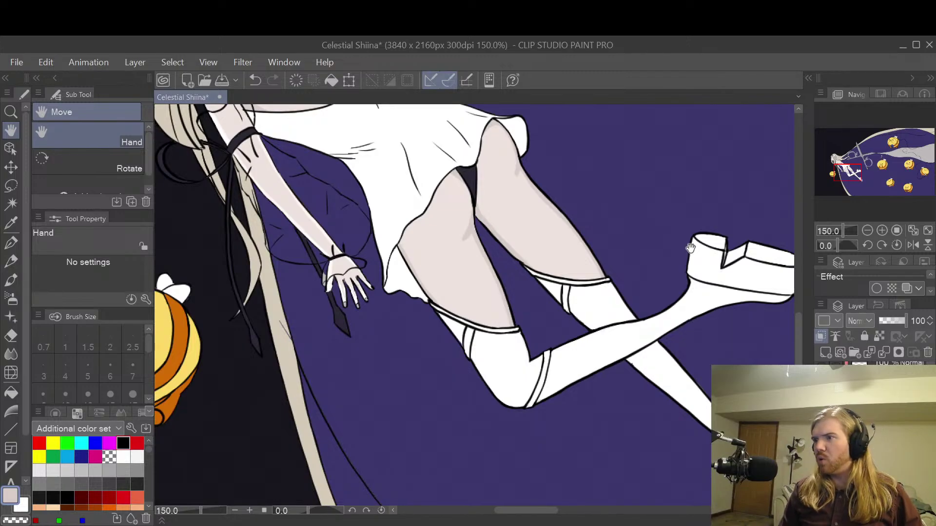
drag(690, 248, 627, 327)
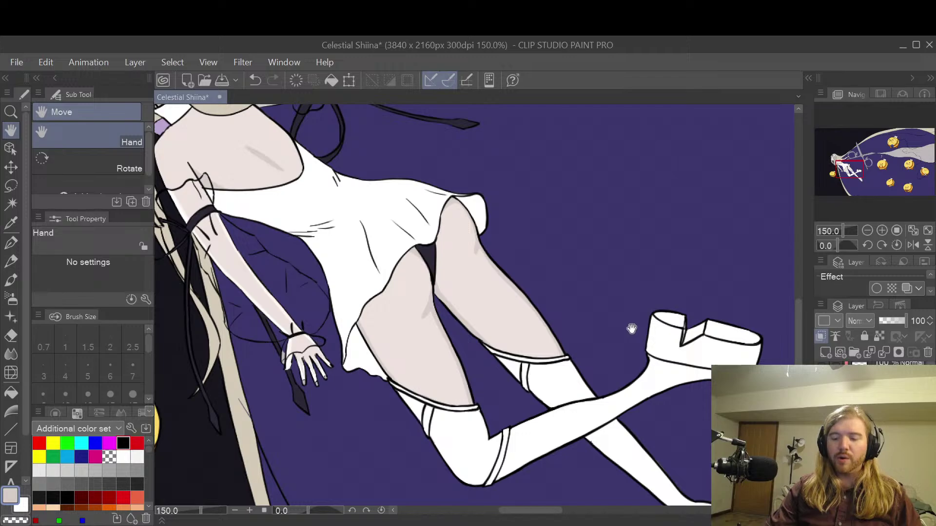
scroll(688, 345, up, 1)
drag(689, 345, 569, 263)
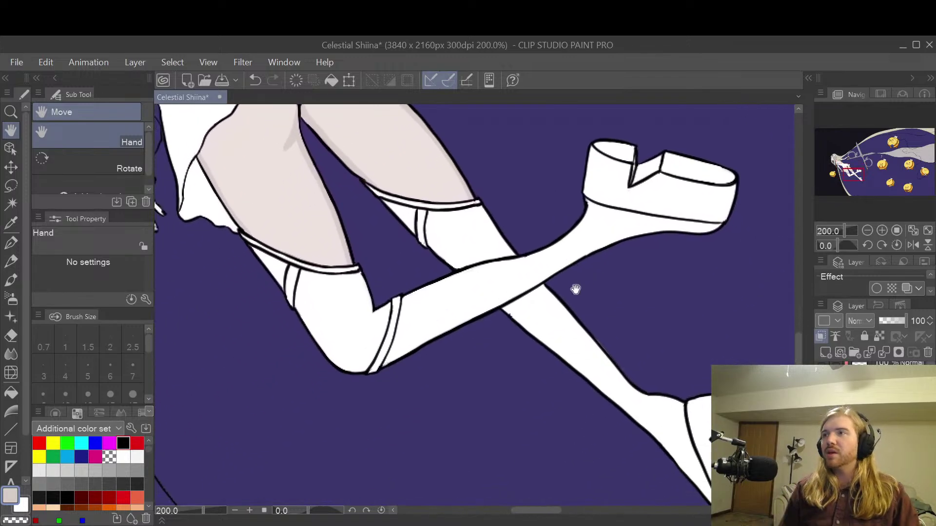
- Erase the stray purple speck on the straight leg's outline just below where the legs cross, using the hard eraser
scroll(575, 289, up, 6)
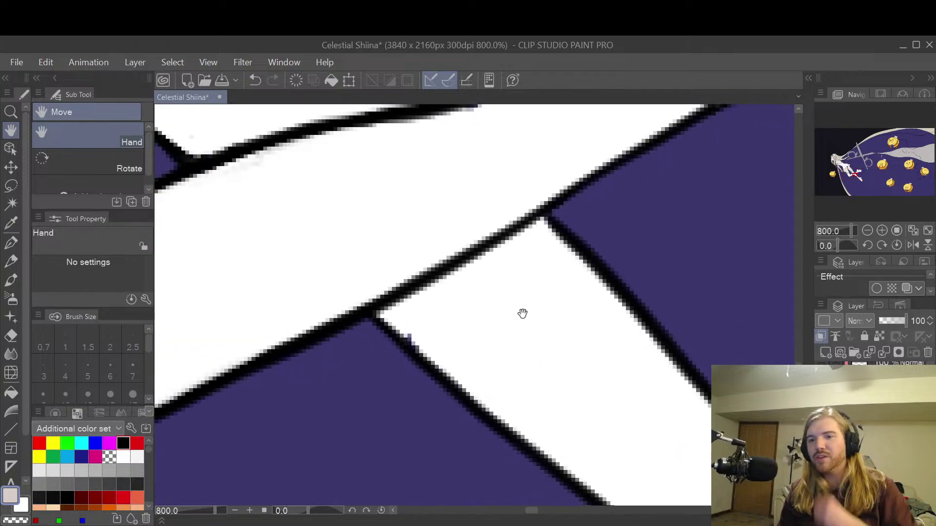
scroll(873, 414, down, 3)
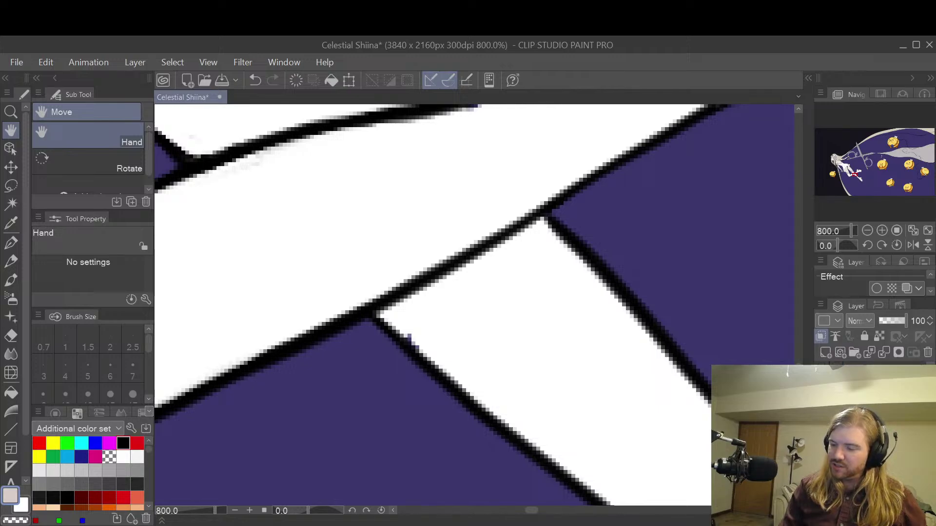
click(896, 364)
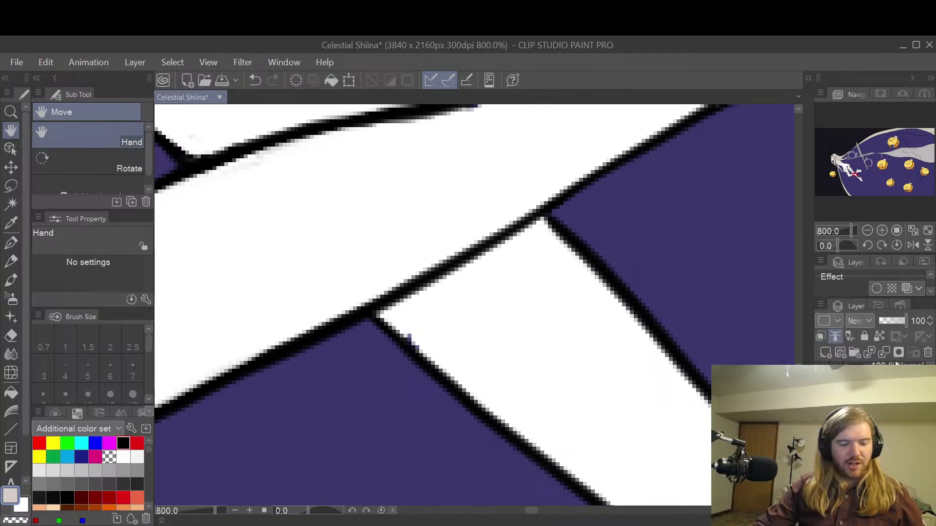
key(e)
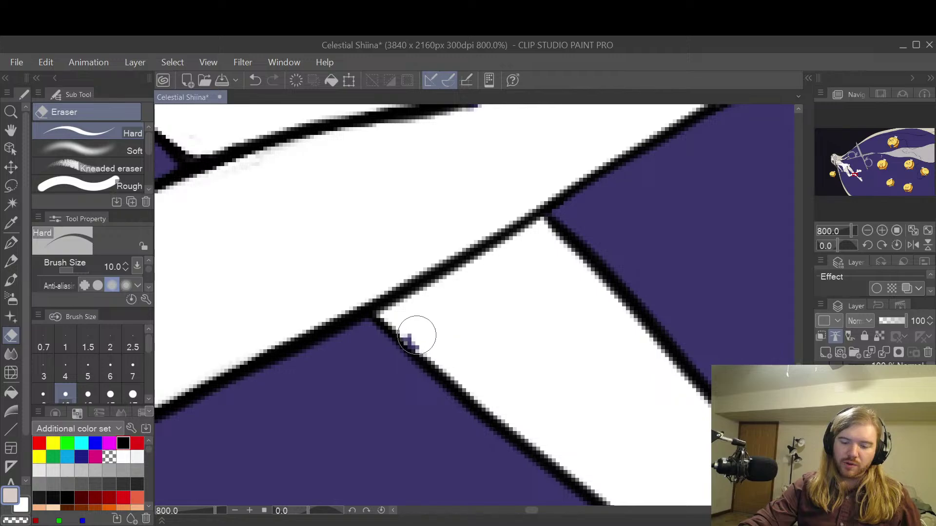
key(ctrl+z)
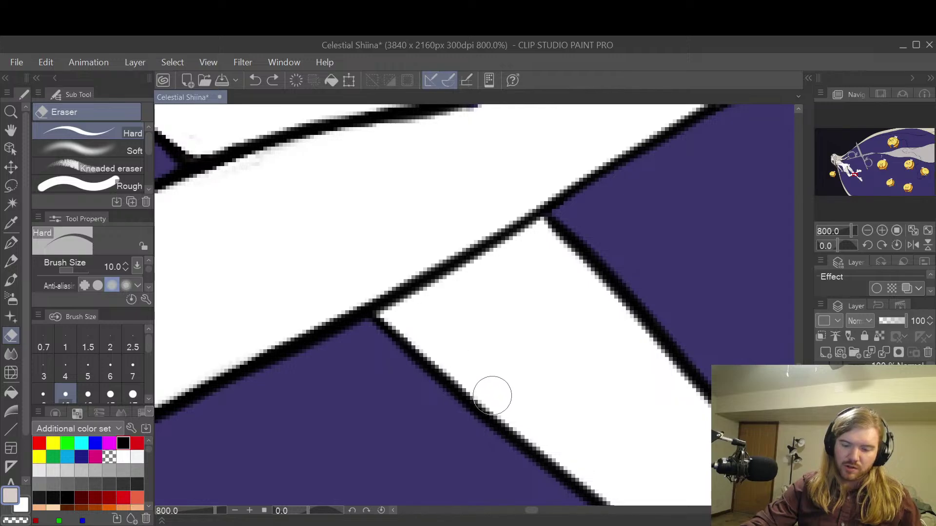
- Clean up the stray pixels where the raised ankle's outline meets the shoe sole, using the hard eraser at size 3
scroll(576, 390, down, 2)
key(space)
mouse_move(534, 251)
mouse_down()
mouse_move(534, 282)
mouse_move(593, 317)
mouse_up()
scroll(593, 318, down, 2)
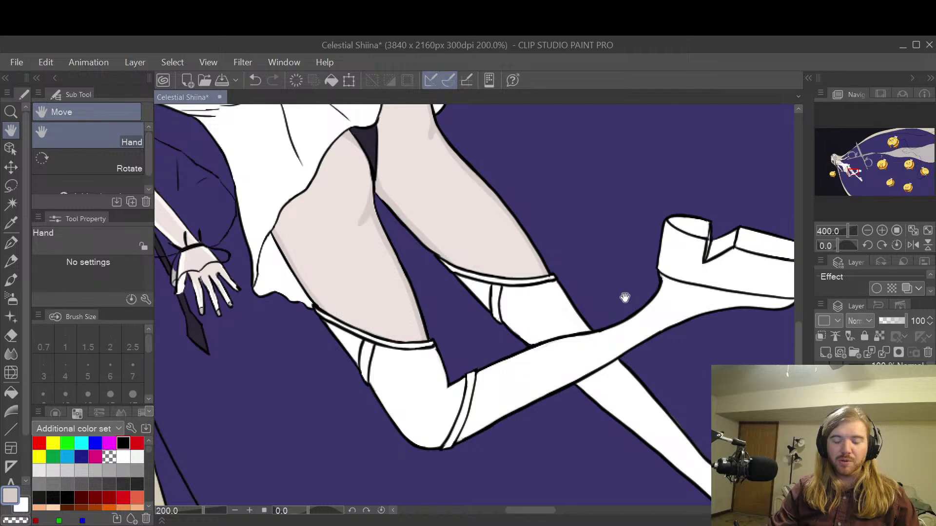
drag(692, 303, 592, 279)
scroll(631, 288, up, 4)
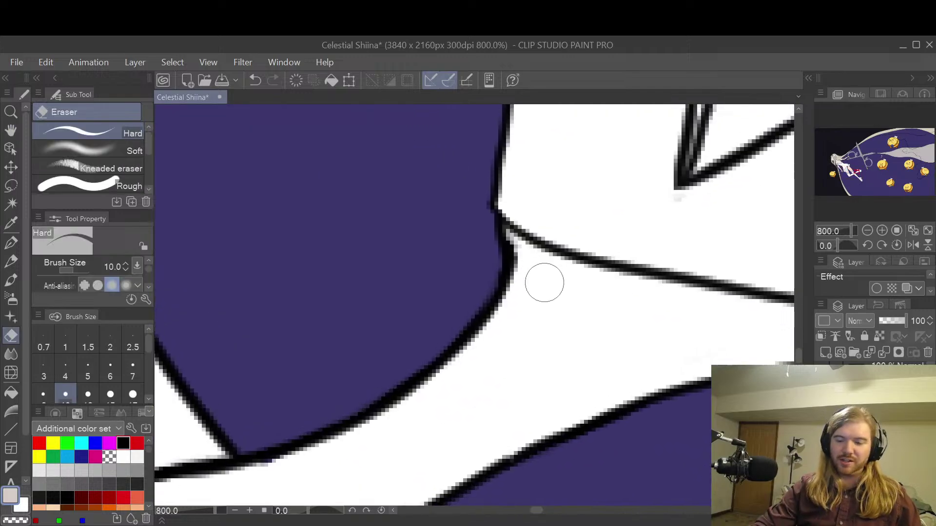
key(bracketleft)
key(bracketleft)
key(bracketleft)
key(bracketleft)
key(bracketleft)
key(bracketleft)
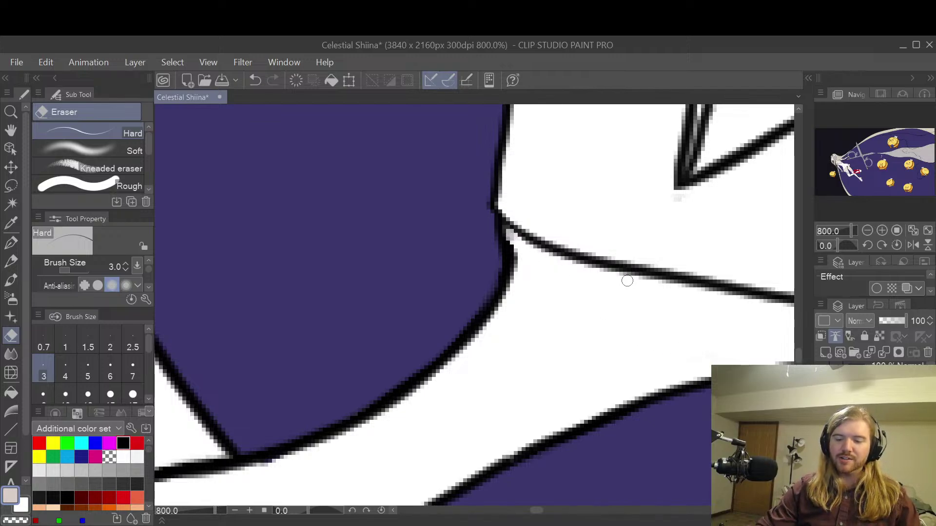
key(ctrl+z)
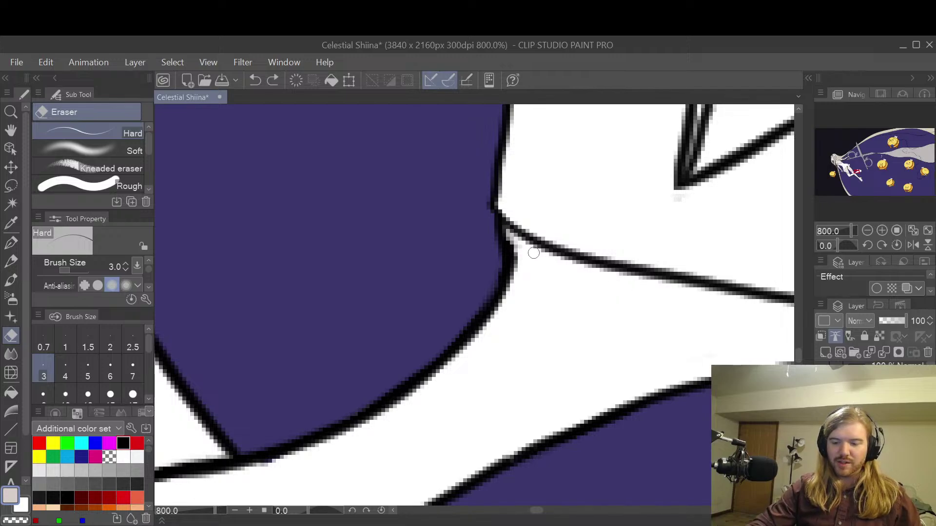
- Clean up the outline at the bent knee beside the stocking band with the size 3 hard eraser
key(h)
scroll(604, 292, down, 6)
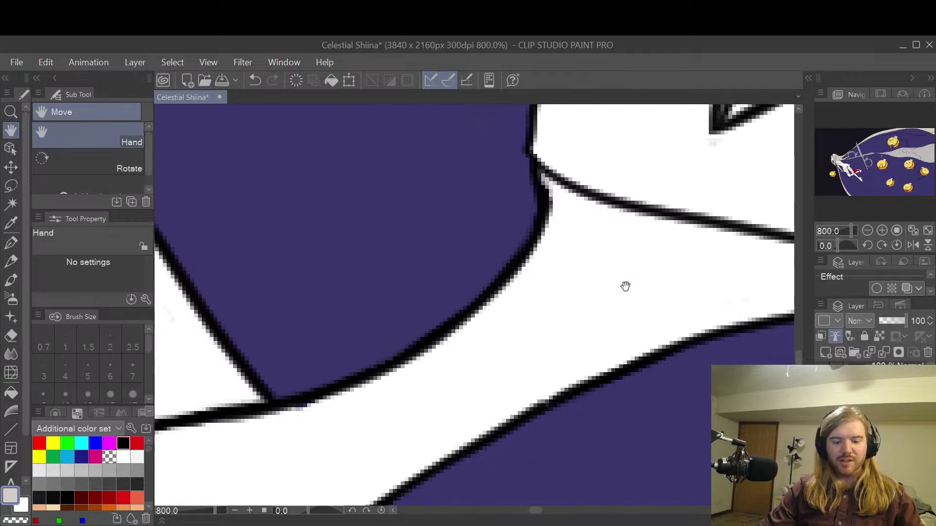
drag(690, 253, 616, 296)
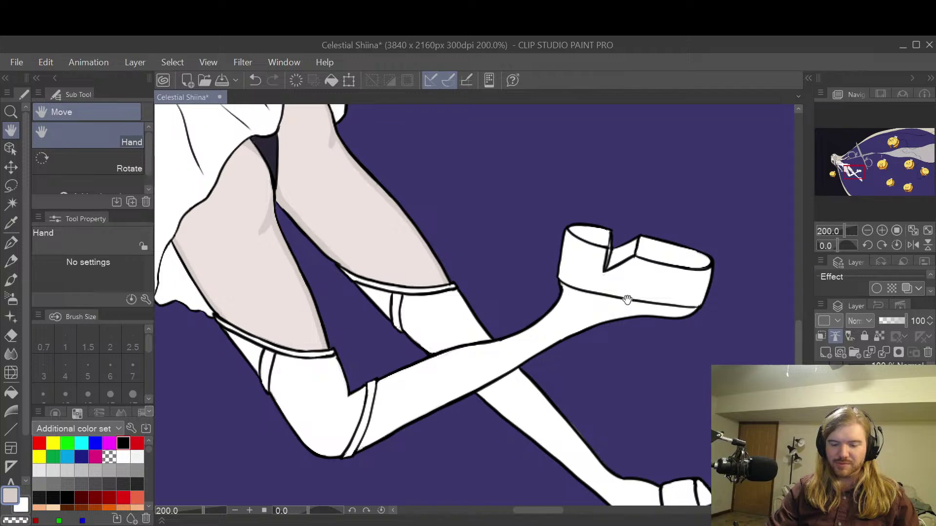
scroll(611, 324, up, 4)
drag(381, 392, 623, 271)
key(e)
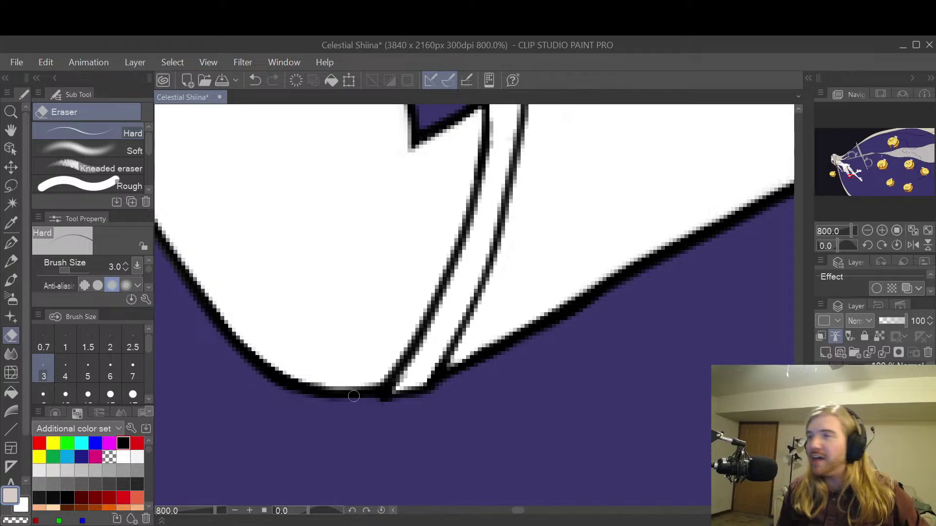
- Examine the shading and line art of the legs, dress, back and lower arm for remaining flaws
key(space)
scroll(522, 261, down, 4)
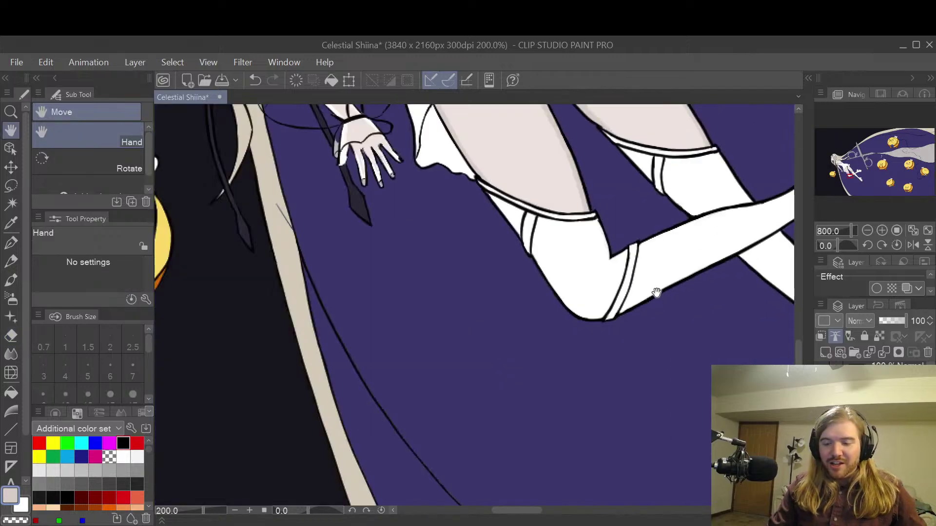
scroll(616, 378, up, 2)
drag(619, 378, 647, 370)
scroll(609, 399, down, 2)
scroll(648, 371, down, 1)
drag(620, 398, 697, 380)
scroll(640, 392, up, 1)
mouse_move(650, 412)
mouse_down()
mouse_move(681, 371)
mouse_move(649, 398)
mouse_up()
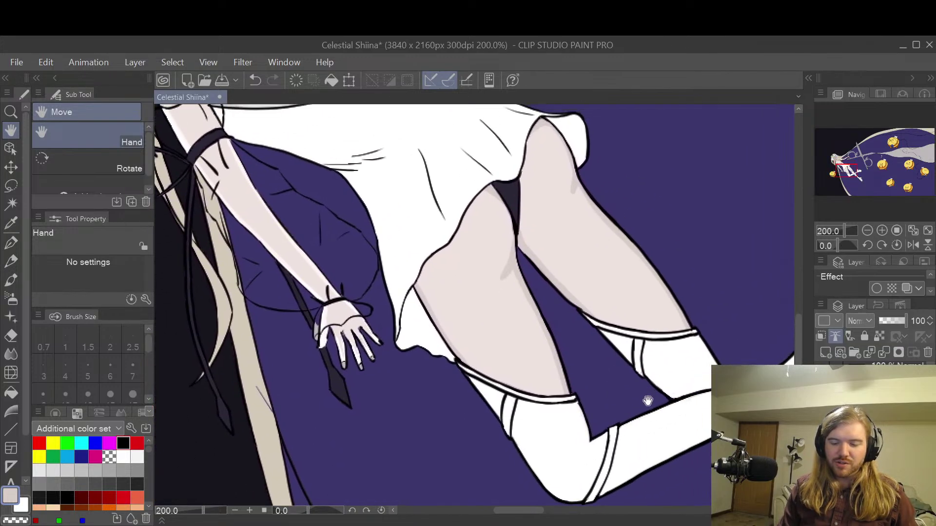
scroll(648, 400, down, 1)
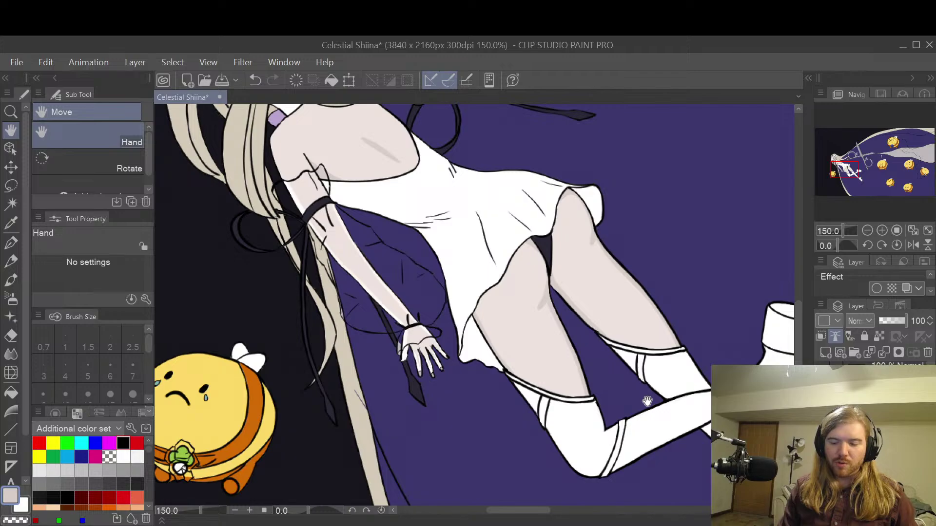
scroll(648, 400, up, 1)
drag(647, 381, 626, 399)
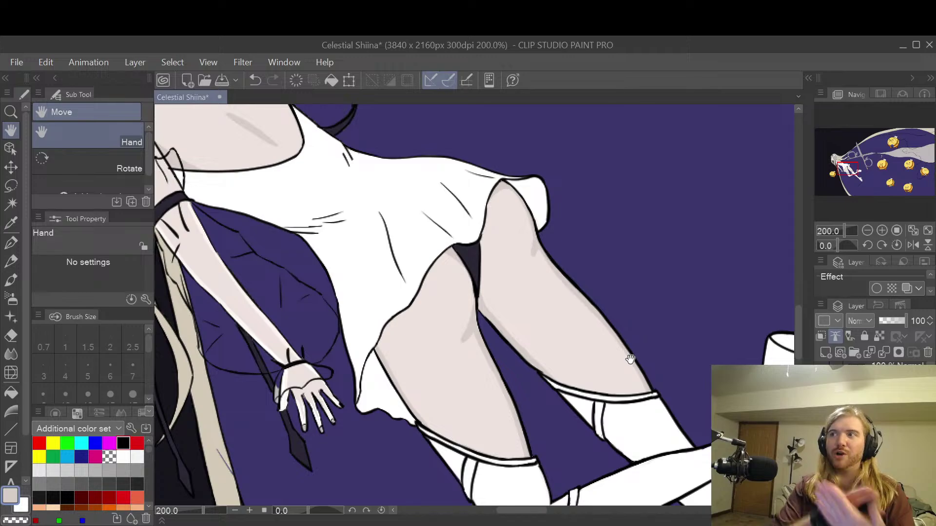
drag(430, 261, 536, 294)
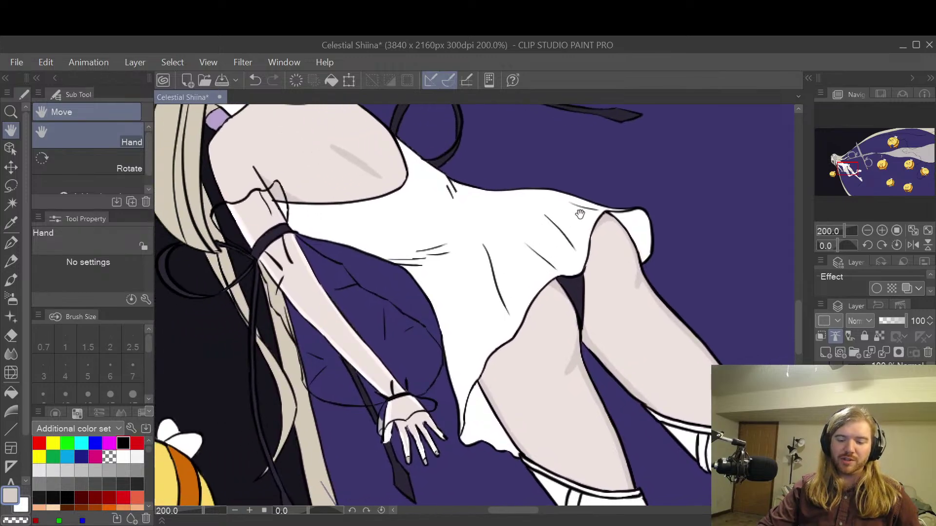
scroll(625, 230, down, 1)
scroll(624, 361, up, 2)
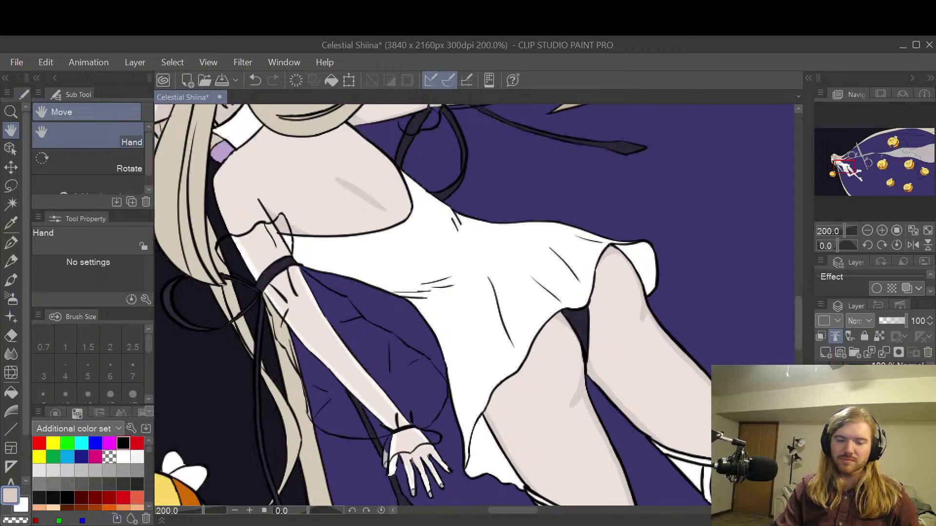
scroll(598, 366, down, 1)
scroll(598, 366, up, 1)
scroll(598, 367, down, 1)
drag(599, 376, 570, 266)
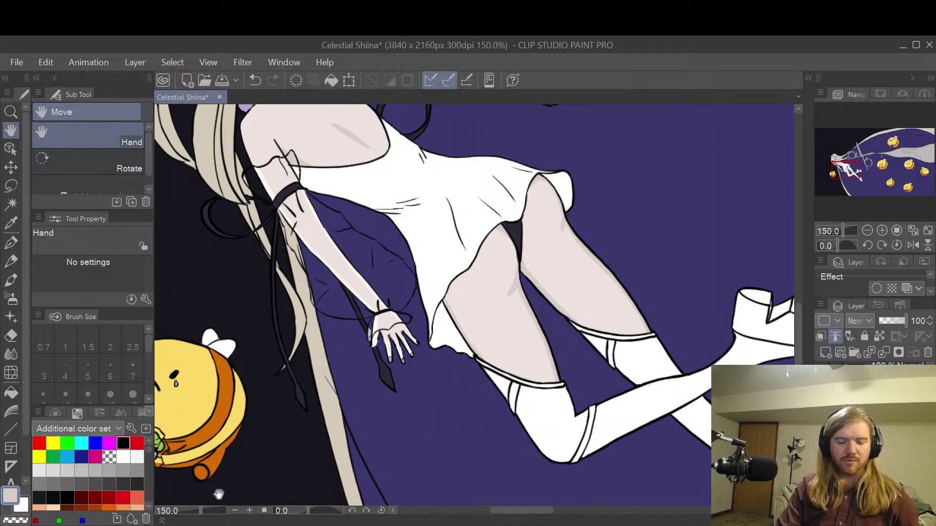
drag(571, 309, 624, 325)
- Paint over the grey patch behind the thumb with the ribbon's dark colour, using the G-pen at size 6
scroll(562, 351, up, 1)
scroll(556, 340, up, 6)
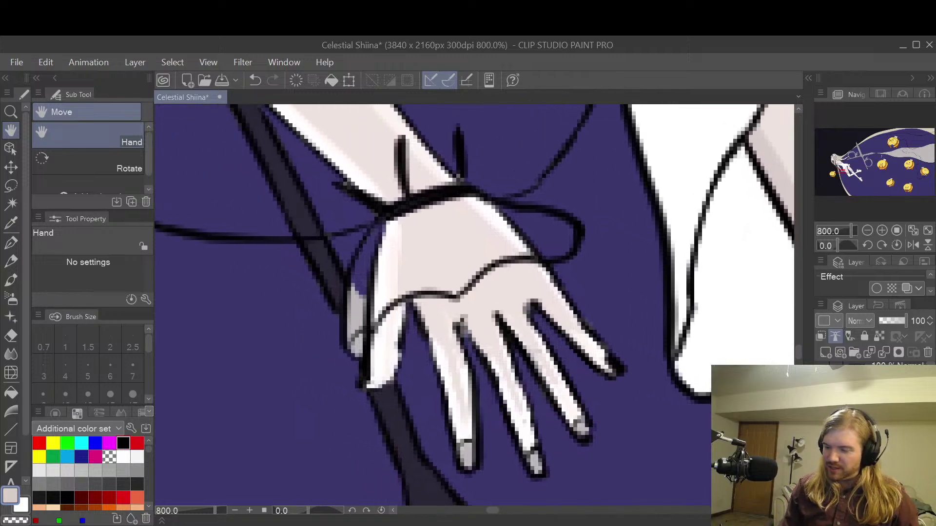
scroll(872, 428, down, 5)
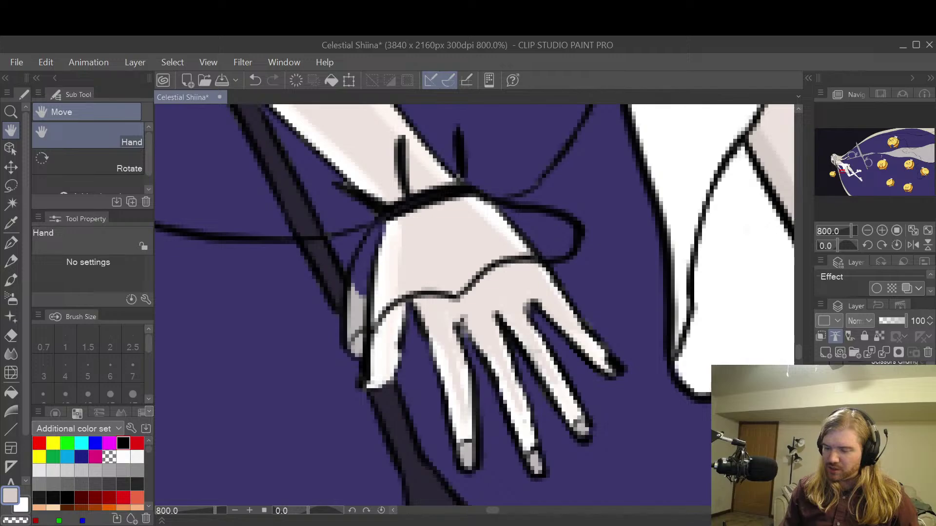
scroll(872, 428, down, 6)
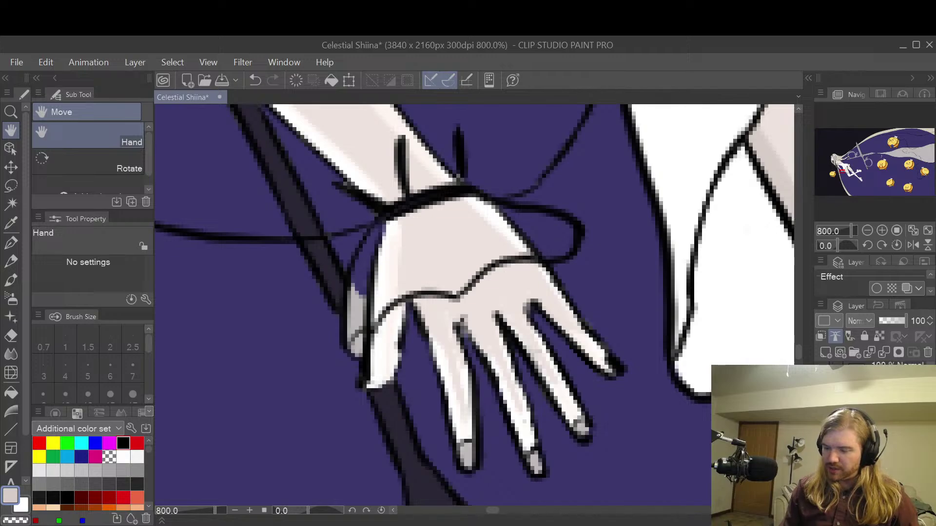
click(872, 429)
key(p)
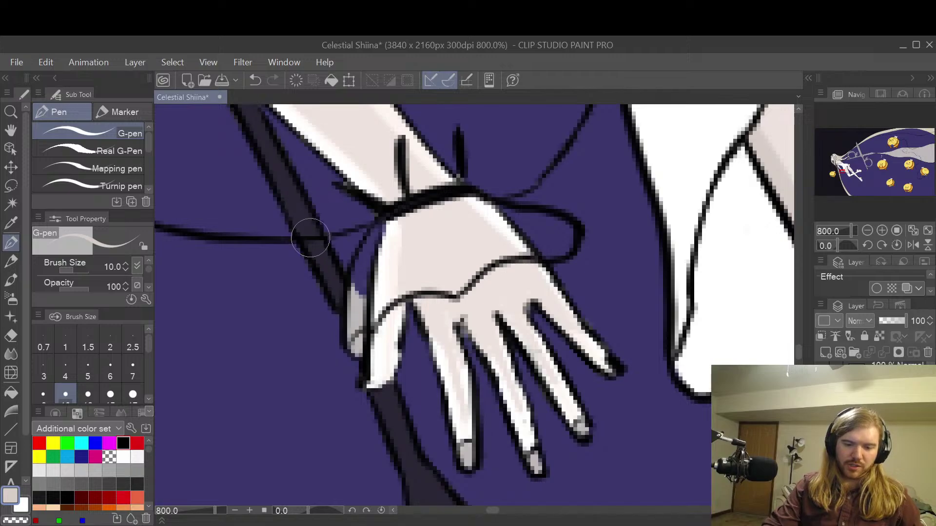
alt+click(307, 219)
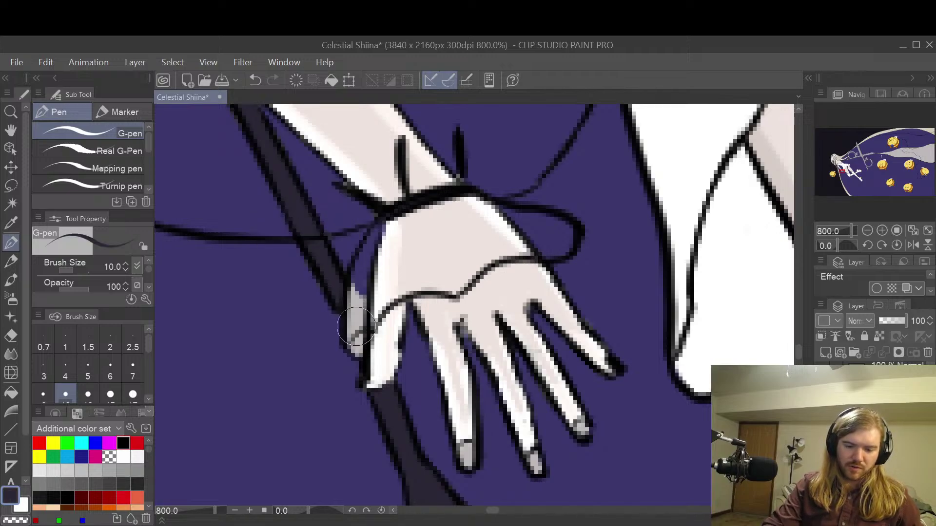
key(bracketleft)
key(bracketleft)
key(bracketleft)
mouse_move(354, 323)
mouse_down()
mouse_move(358, 347)
mouse_move(343, 309)
mouse_move(359, 350)
mouse_move(345, 298)
mouse_move(362, 329)
mouse_move(347, 299)
mouse_up()
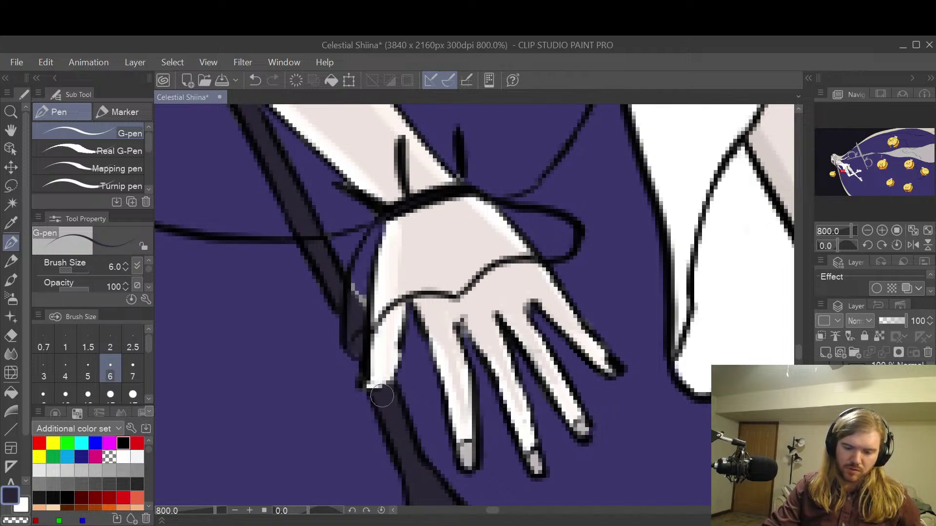
- Redraw the ribbon's black outline beside the thumb on the line layer with the G-pen at size 3
scroll(869, 420, down, 5)
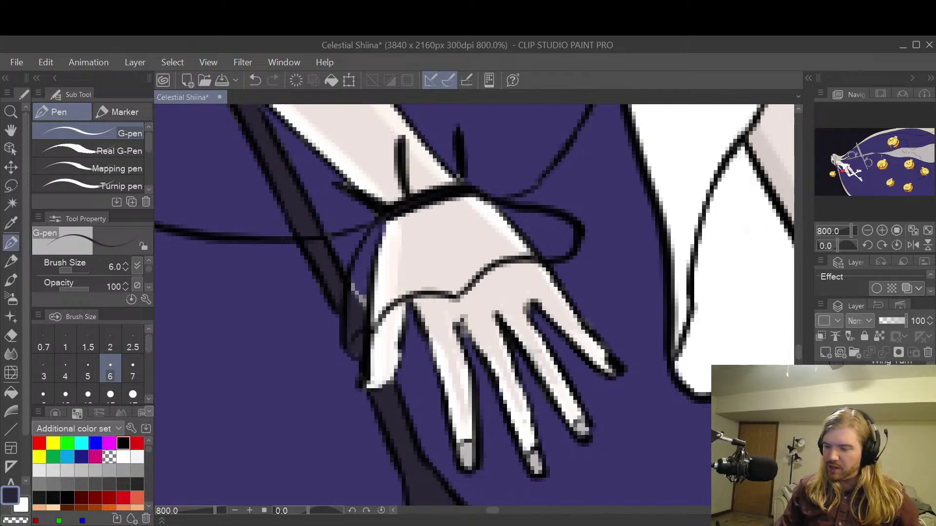
click(839, 361)
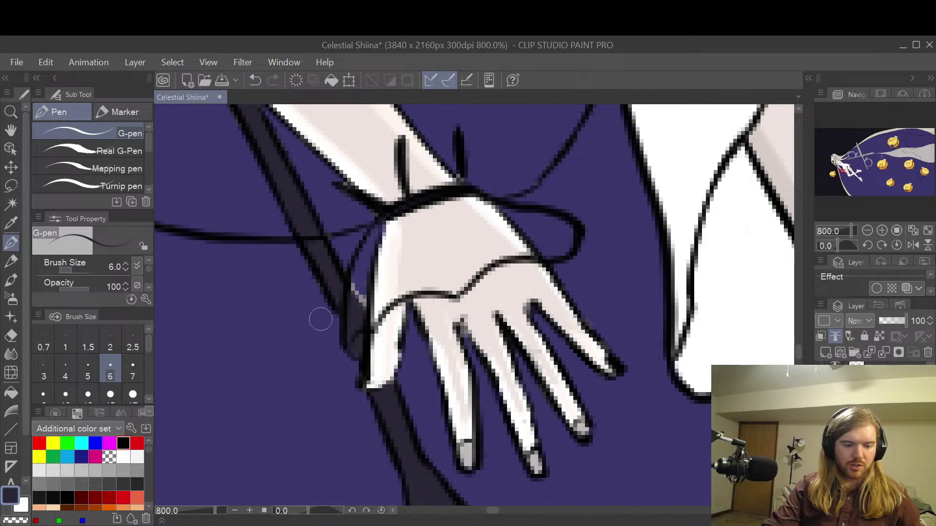
click(123, 443)
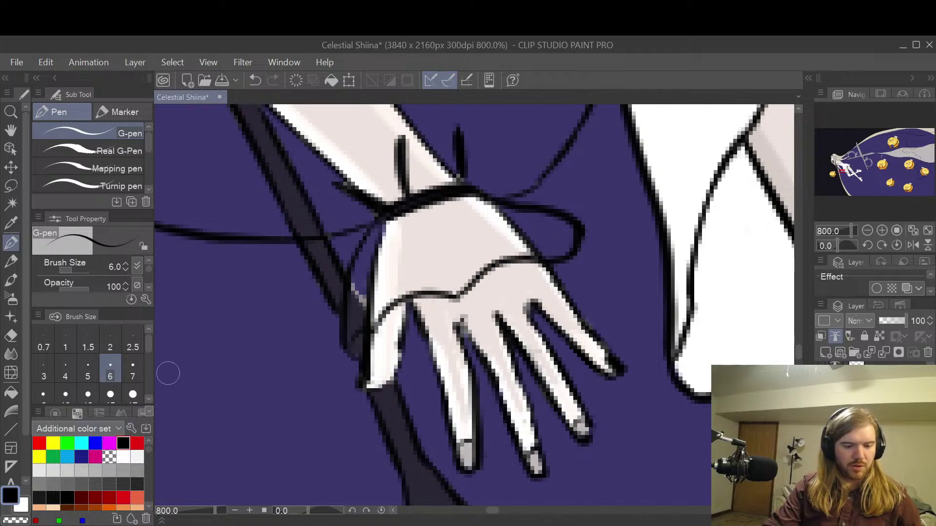
key(bracketleft)
key(bracketleft)
key(bracketleft)
drag(353, 341, 373, 397)
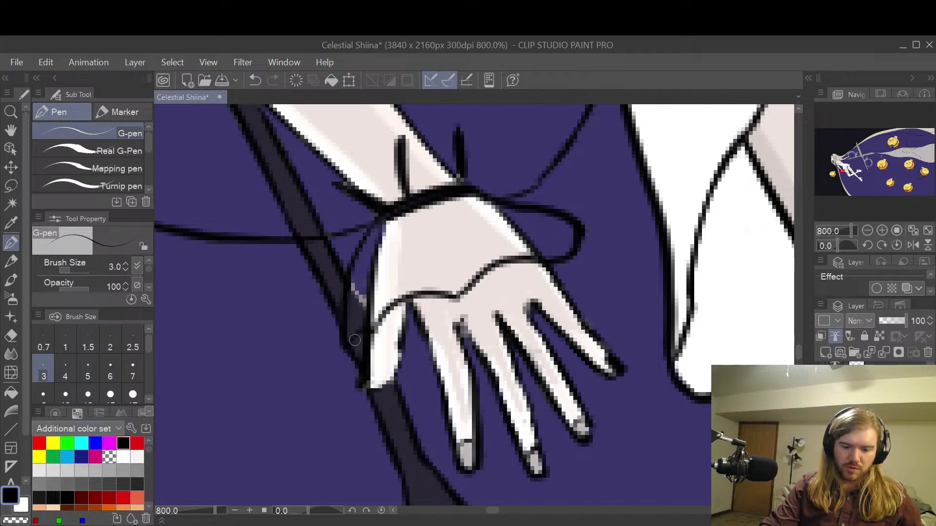
drag(346, 274, 368, 322)
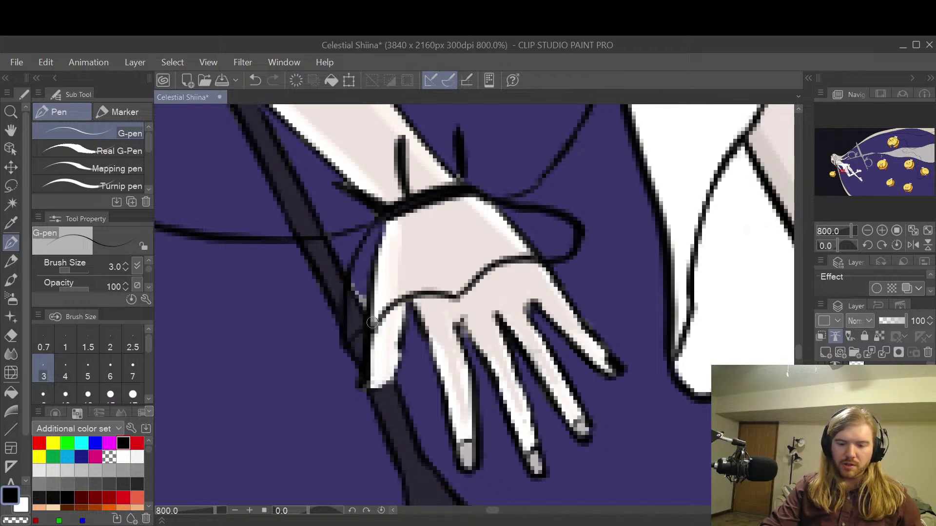
- Cover the leftover pale pixels between the ribbon and the hand with the background purple
click(835, 336)
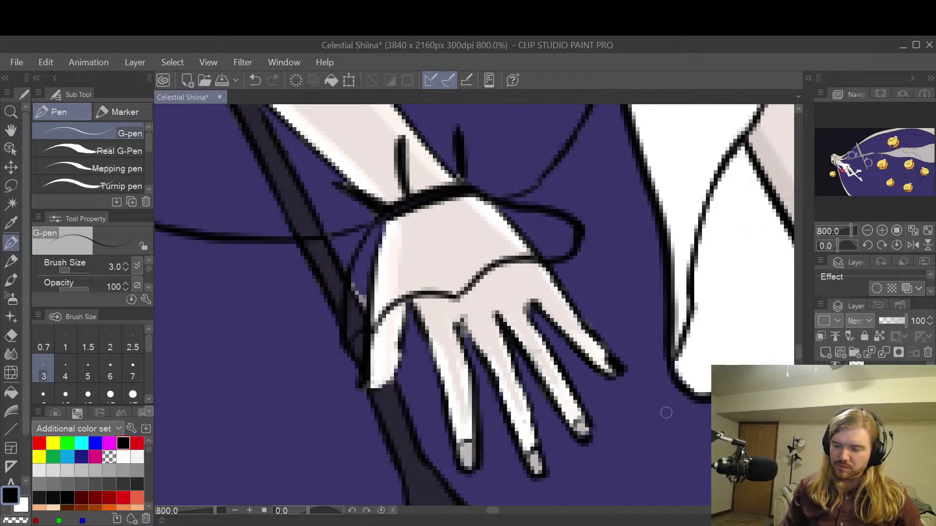
alt+click(653, 470)
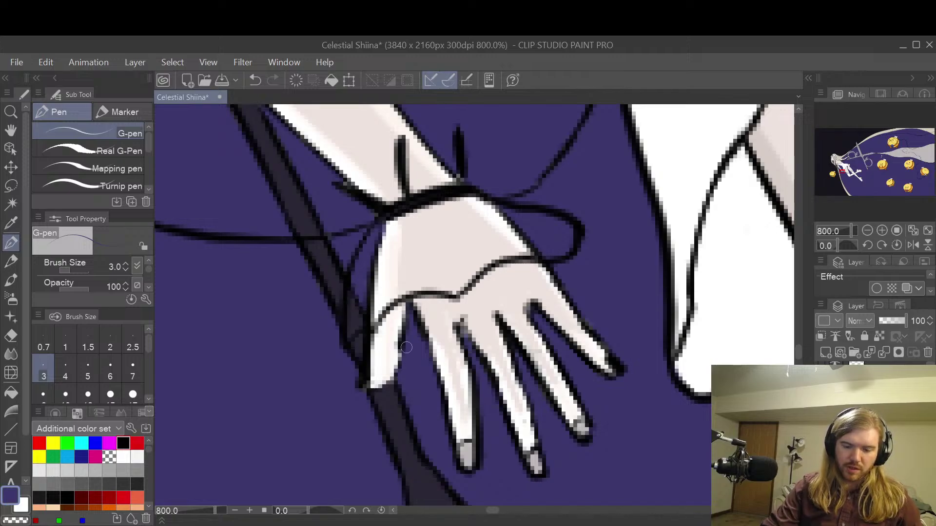
scroll(363, 234, down, 5)
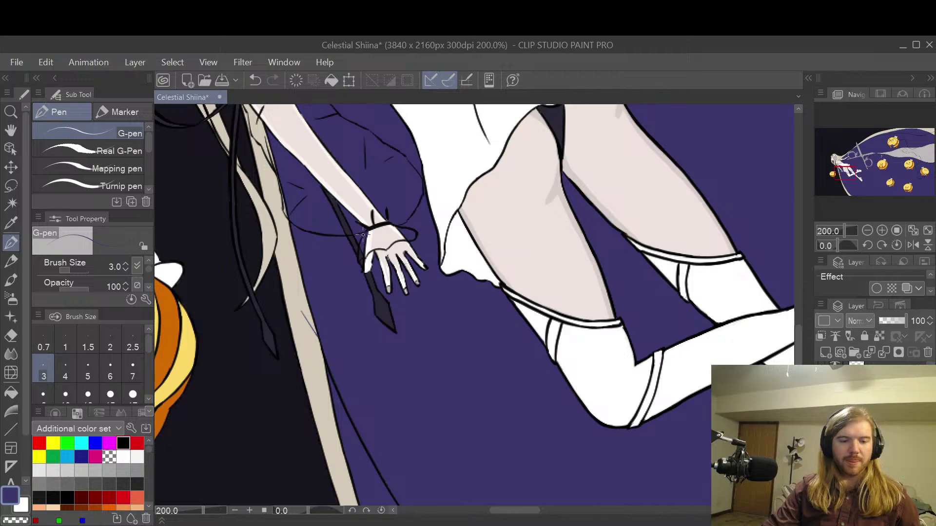
- Examine the whole figure's shading and line art, from the legs and dress up to the face and arms
mouse_move(672, 331)
mouse_down()
mouse_move(574, 355)
mouse_move(660, 313)
mouse_move(620, 338)
mouse_move(654, 332)
mouse_up()
scroll(655, 331, down, 4)
scroll(560, 271, up, 2)
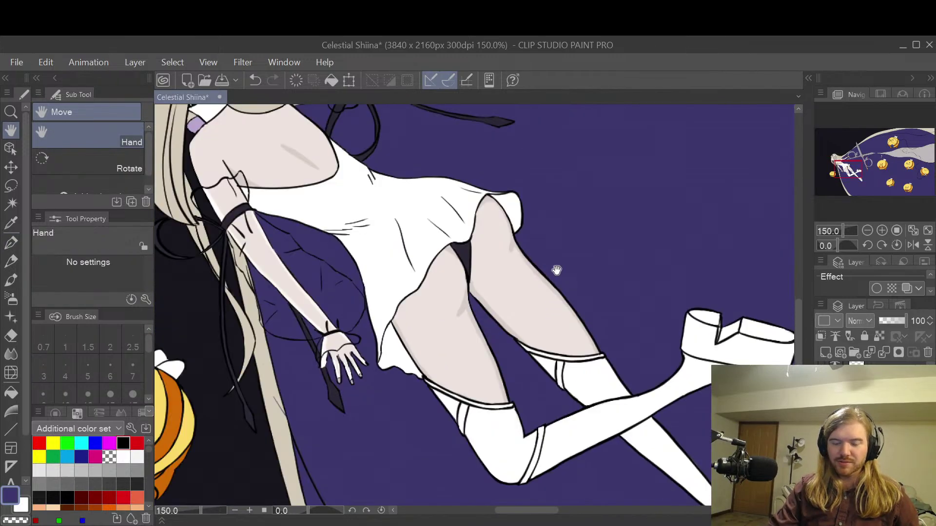
drag(701, 254, 575, 361)
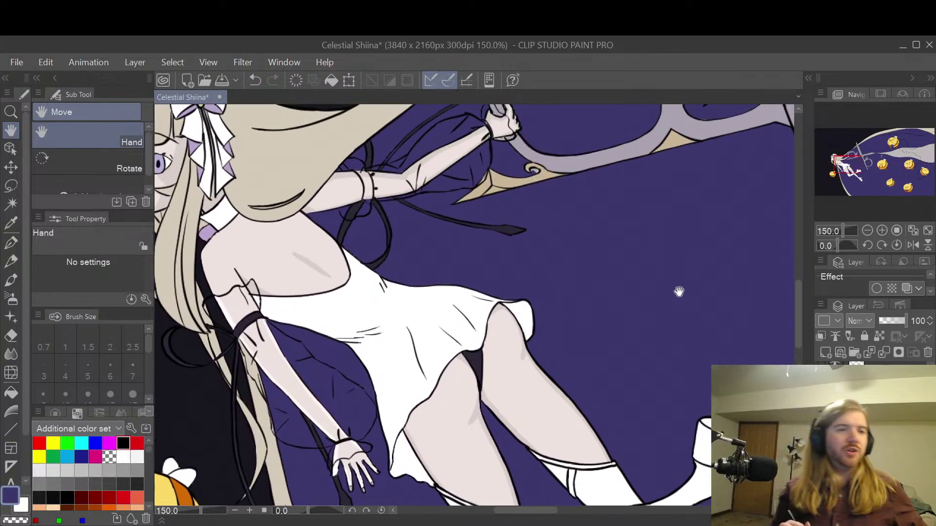
drag(671, 340, 651, 328)
scroll(616, 422, down, 3)
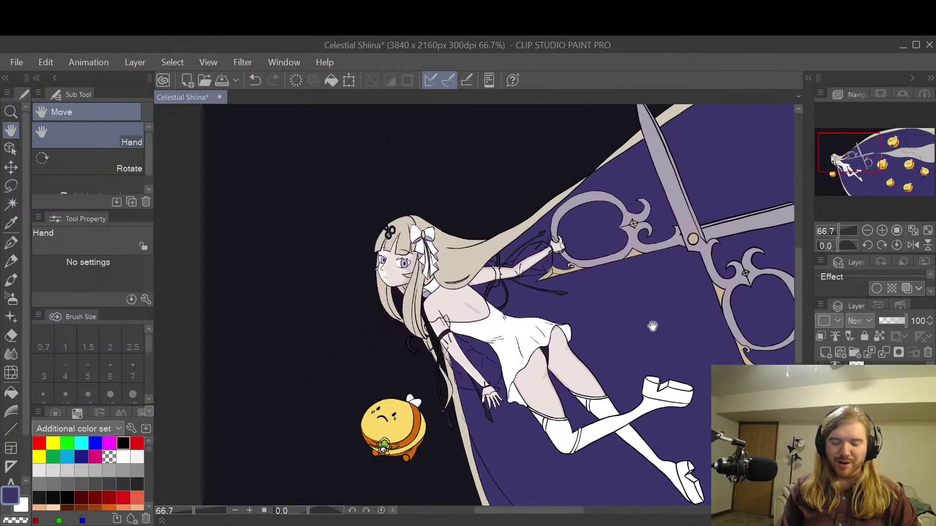
scroll(652, 328, up, 3)
drag(518, 309, 688, 300)
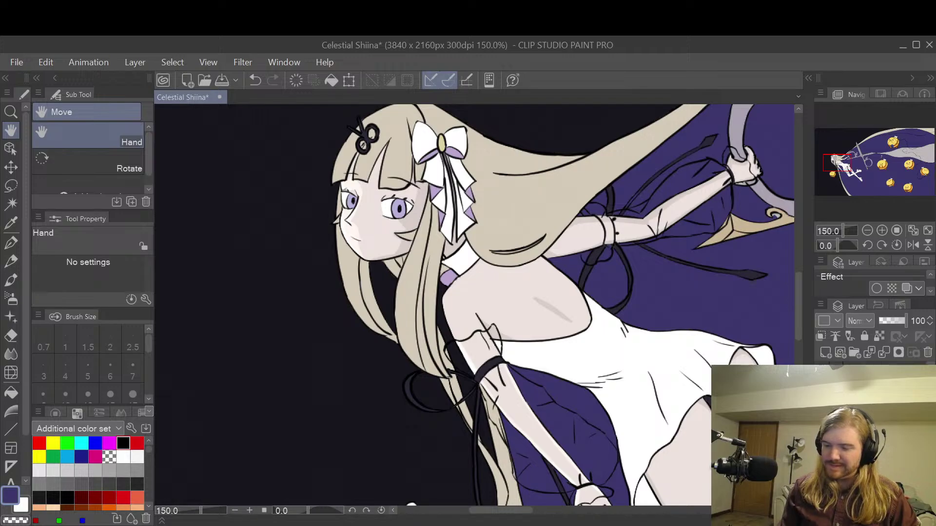
scroll(474, 302, down, 1)
scroll(475, 306, down, 1)
drag(742, 397, 695, 375)
- Try a white highlight along the shoulder's outer edge with the G-pen at size 7, and undo the strokes
scroll(679, 340, up, 1)
scroll(685, 390, up, 2)
drag(438, 302, 484, 267)
scroll(474, 284, up, 2)
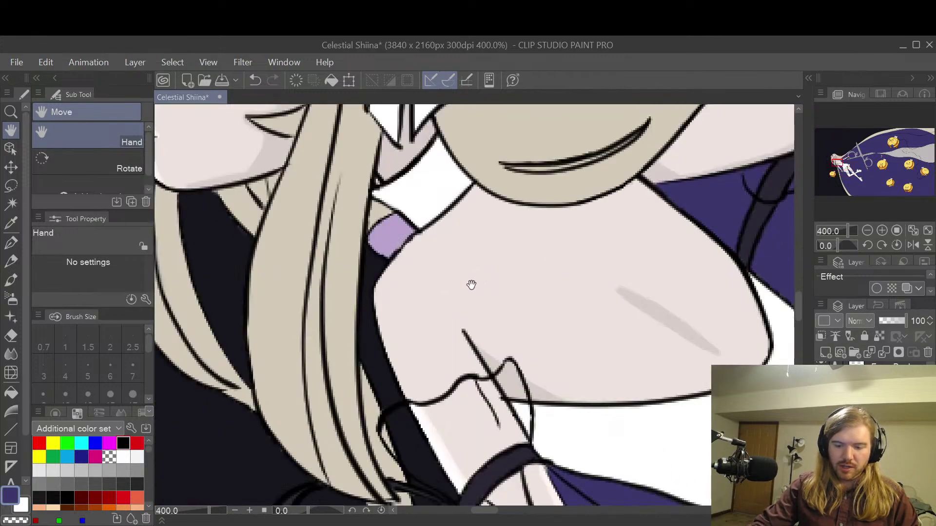
alt+click(427, 433)
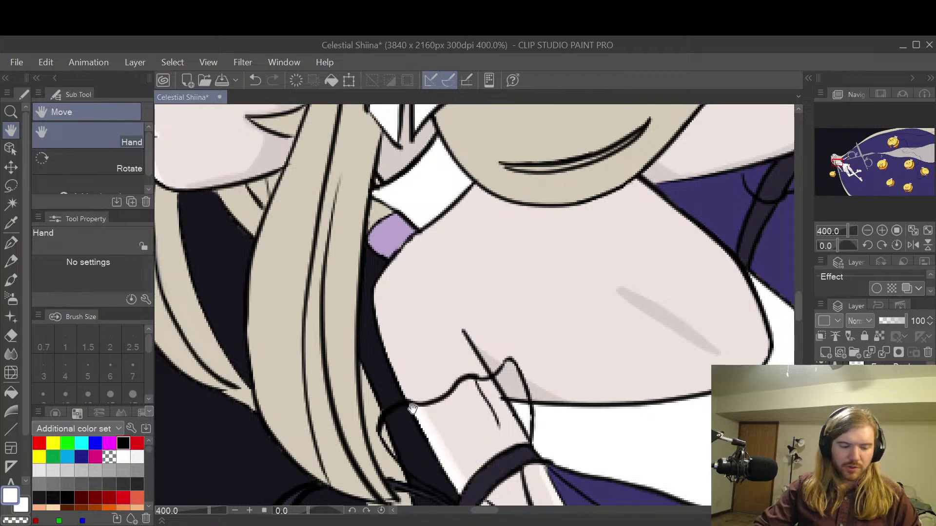
key(p)
key(bracketright)
key(bracketright)
key(bracketright)
key(bracketright)
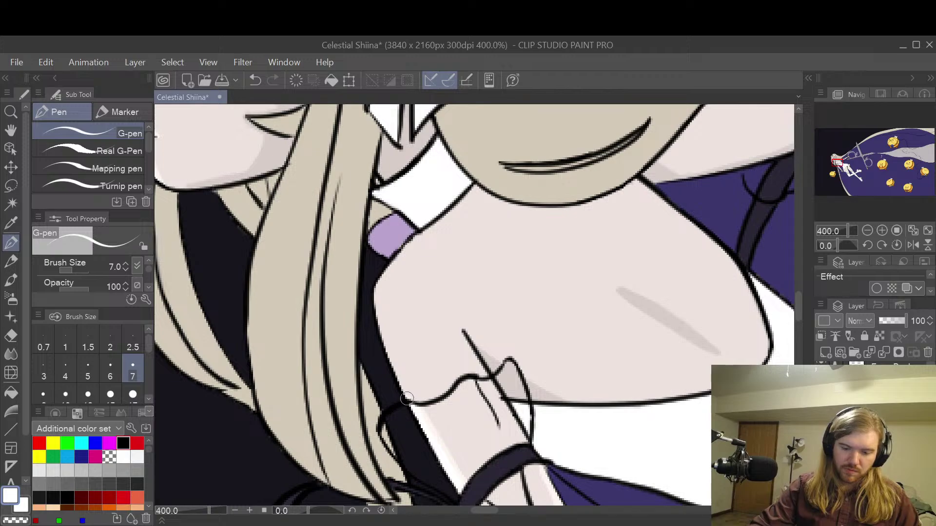
mouse_move(391, 366)
mouse_down()
mouse_move(414, 405)
mouse_move(378, 312)
mouse_move(382, 274)
mouse_move(397, 254)
mouse_up()
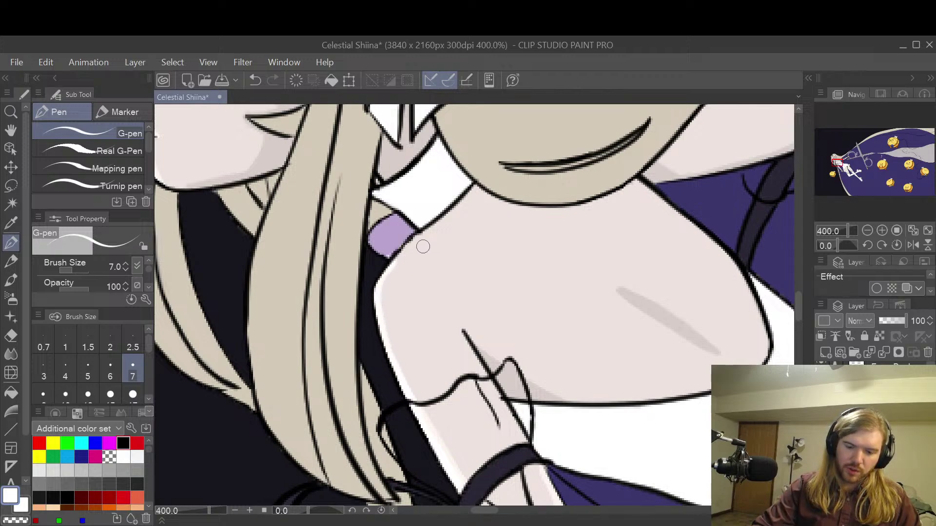
key(ctrl+z)
key(ctrl+z)
key(ctrl+z)
- Redraw the white highlight from the sleeve's upper edge up around the shoulder's curve
mouse_move(413, 408)
mouse_down()
mouse_move(388, 363)
mouse_move(377, 289)
mouse_up()
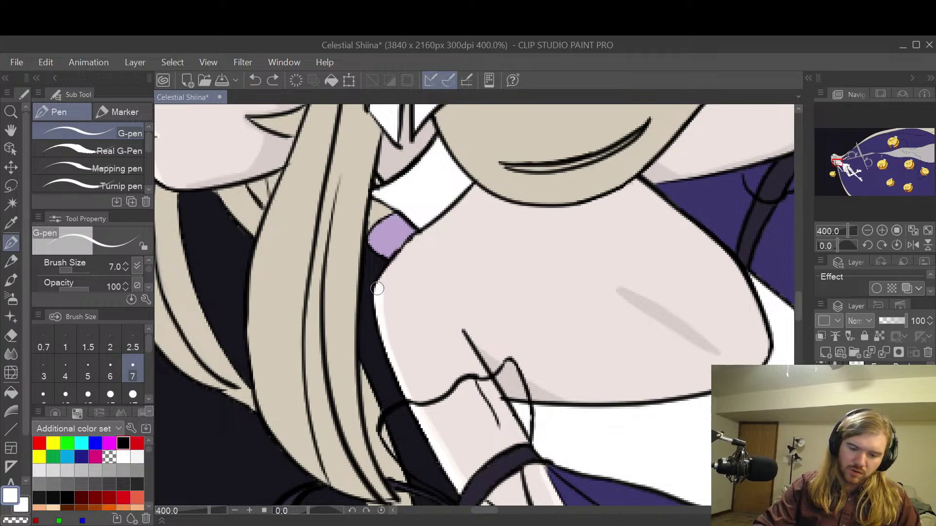
key(ctrl+z)
mouse_move(413, 408)
mouse_down()
mouse_move(378, 315)
mouse_move(407, 396)
mouse_move(388, 350)
mouse_move(382, 271)
mouse_up()
key(ctrl+z)
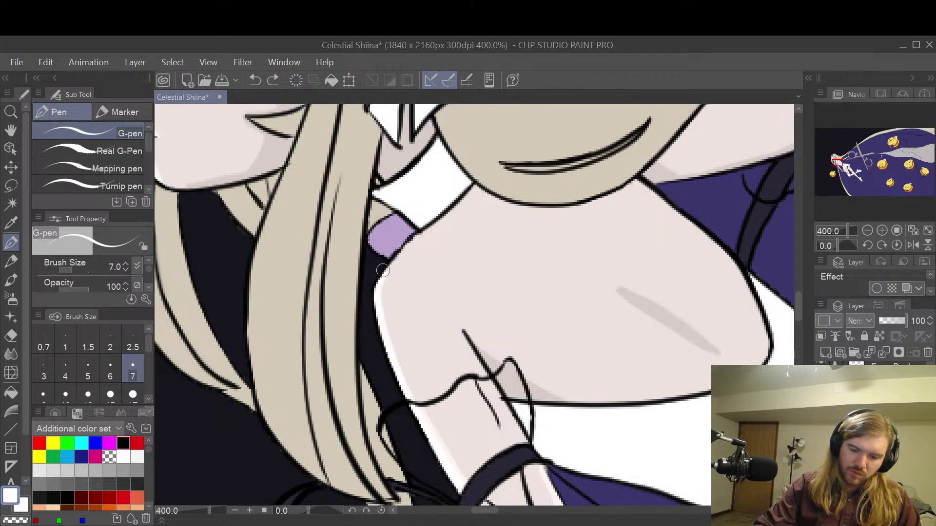
- Compare the shoulder highlight with the shading and highlights on the face, back and arms
key(space)
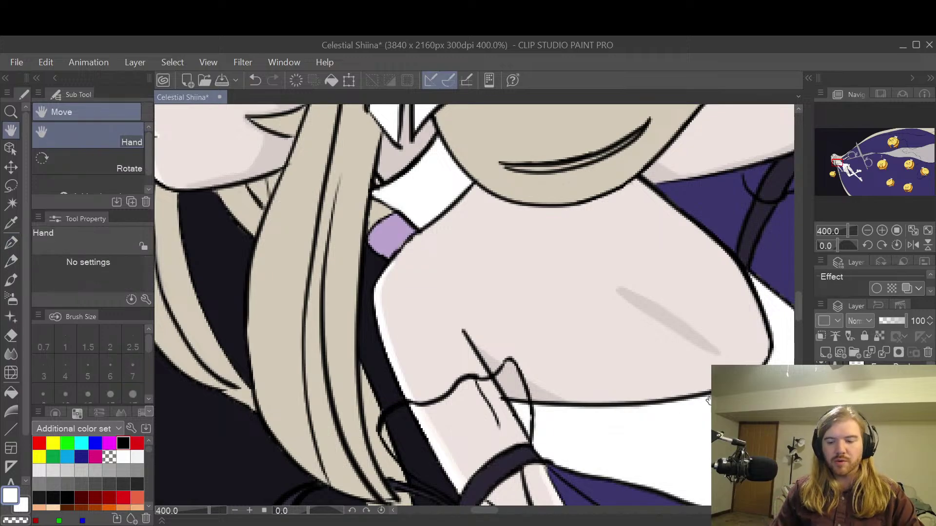
drag(761, 398, 674, 310)
scroll(674, 310, down, 3)
drag(715, 351, 679, 385)
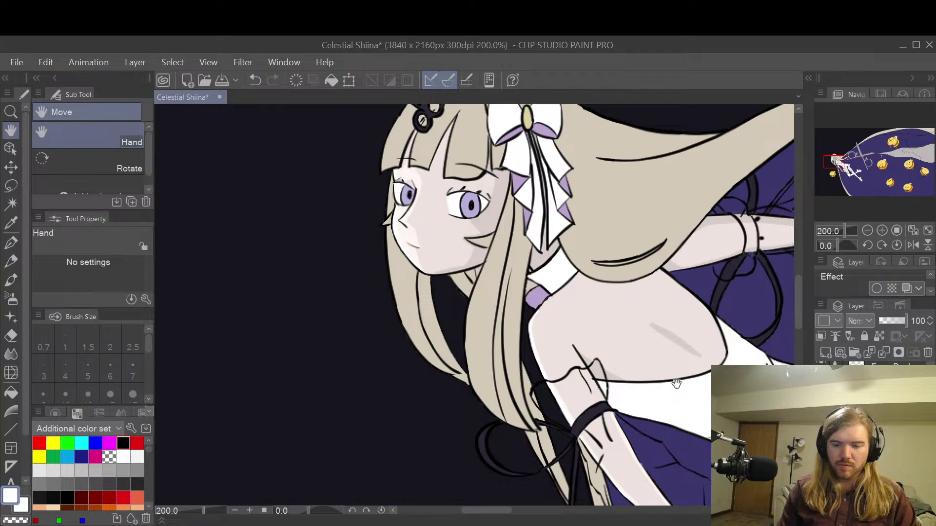
scroll(676, 384, up, 3)
drag(540, 312, 592, 363)
drag(540, 334, 586, 376)
scroll(575, 385, up, 3)
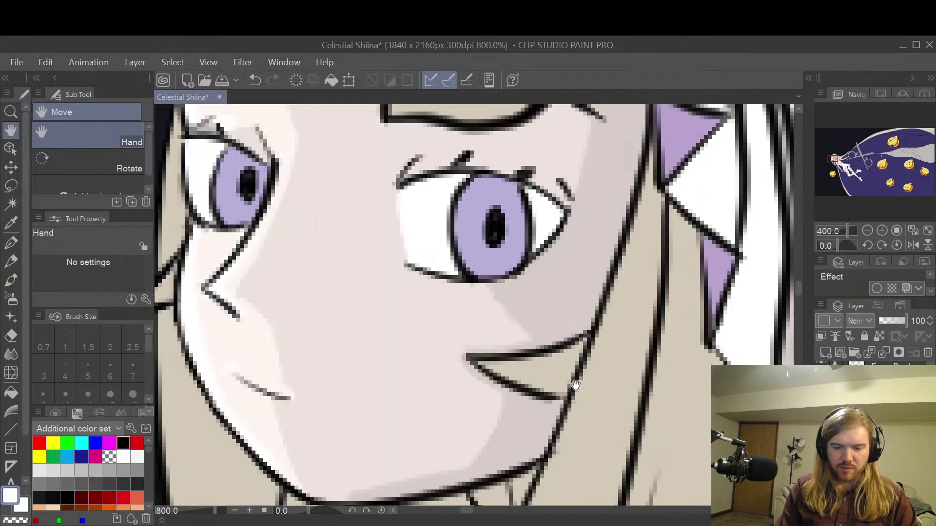
scroll(575, 385, down, 3)
scroll(576, 384, down, 3)
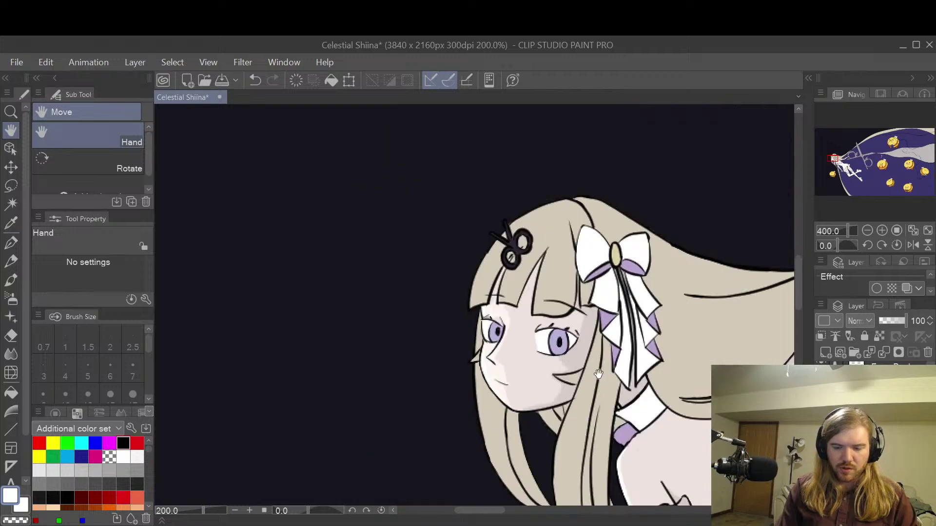
scroll(419, 408, down, 3)
scroll(652, 450, up, 3)
drag(652, 450, 613, 333)
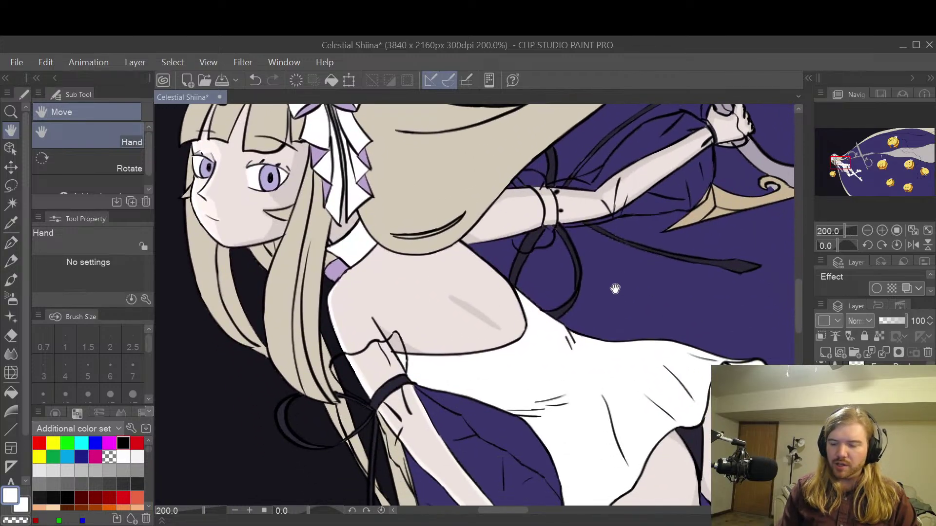
- Undo the white highlight painted on the shoulder
scroll(613, 332, down, 1)
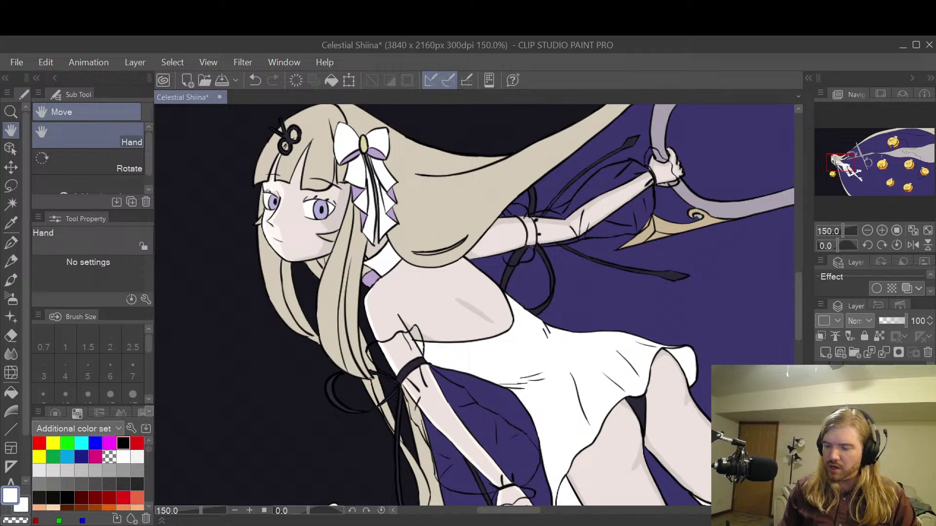
scroll(872, 429, down, 2)
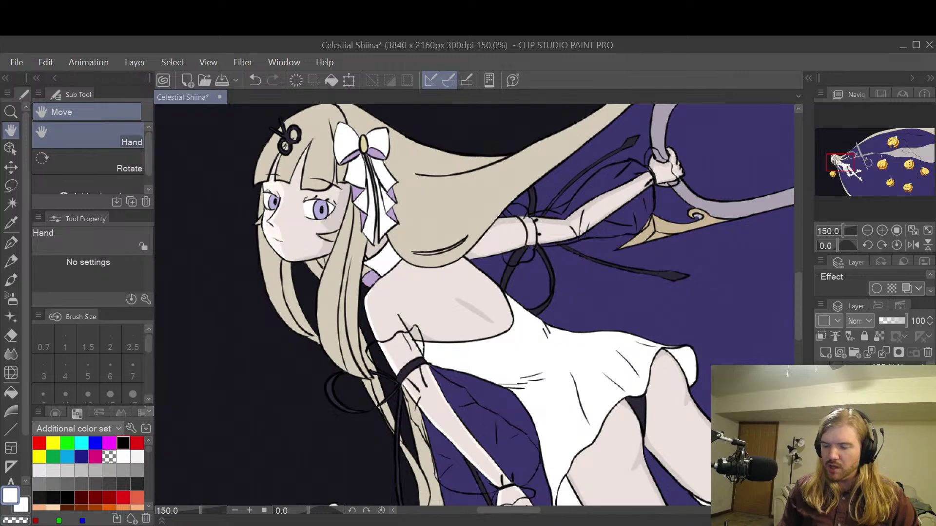
key(ctrl+z)
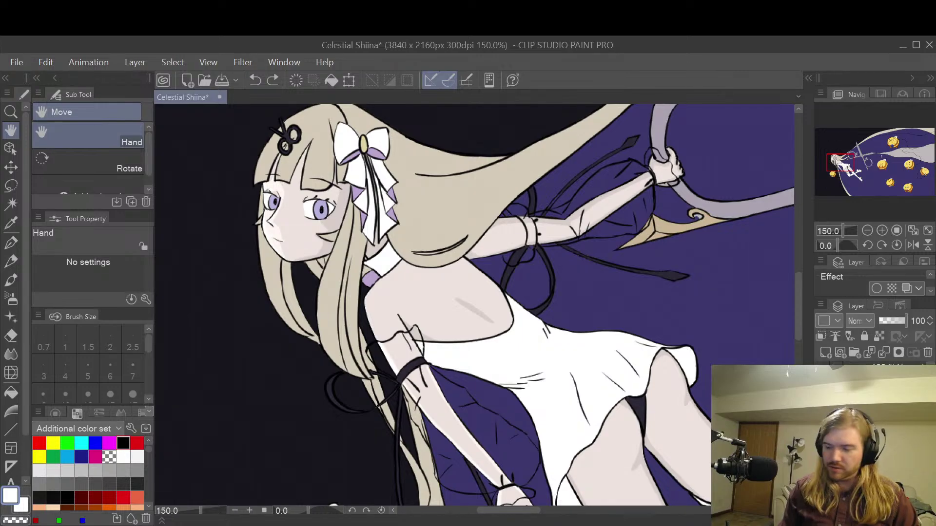
- Paint a white highlight along the shoulder's outer edge, from the sleeve up around its curve, with the G-pen at size 7
scroll(872, 429, down, 3)
click(873, 429)
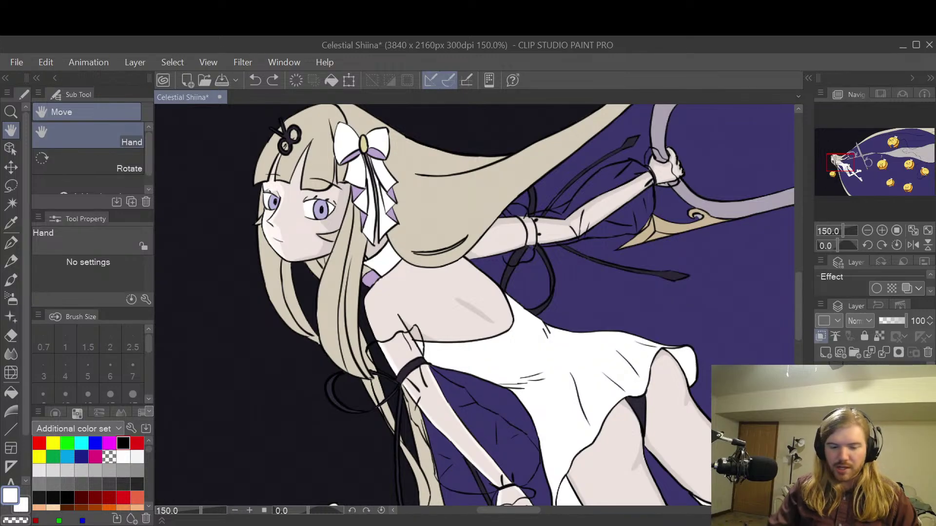
scroll(361, 301, up, 1)
key(p)
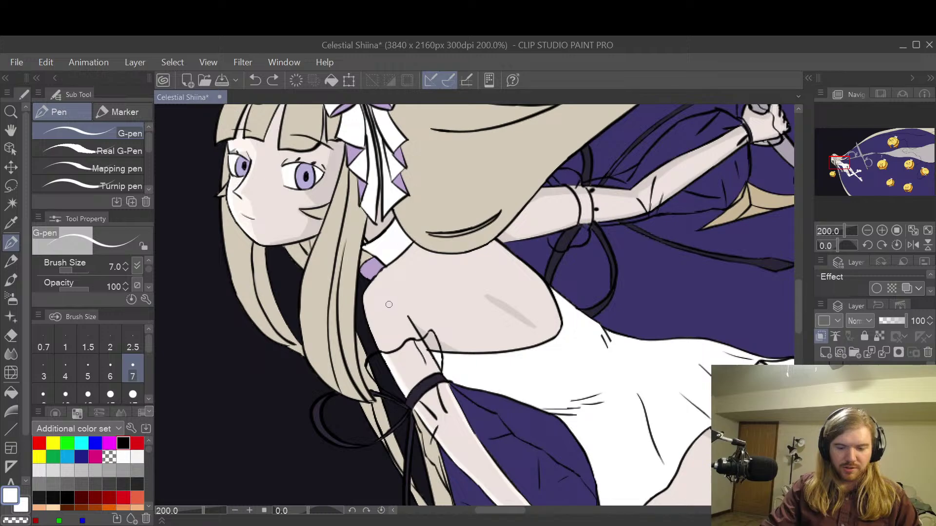
scroll(382, 309, up, 2)
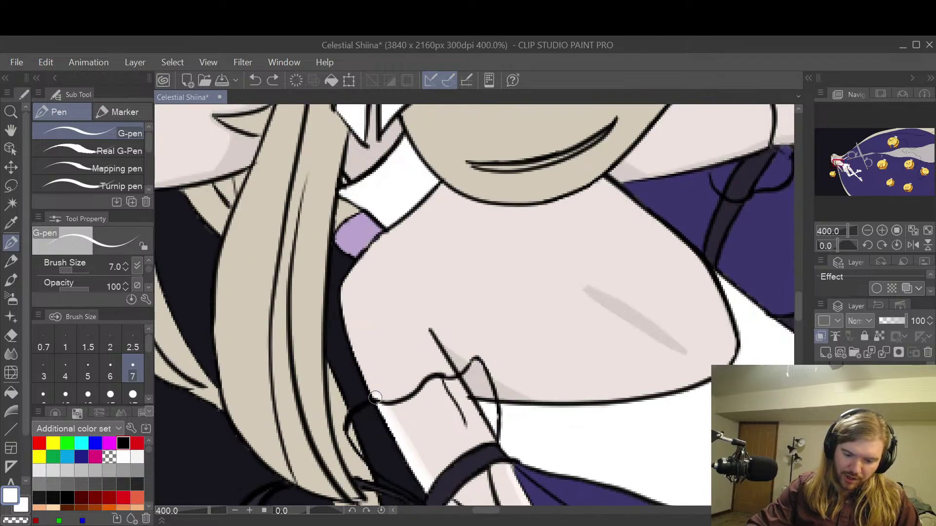
mouse_move(369, 386)
mouse_down()
mouse_move(345, 326)
mouse_move(347, 273)
mouse_up()
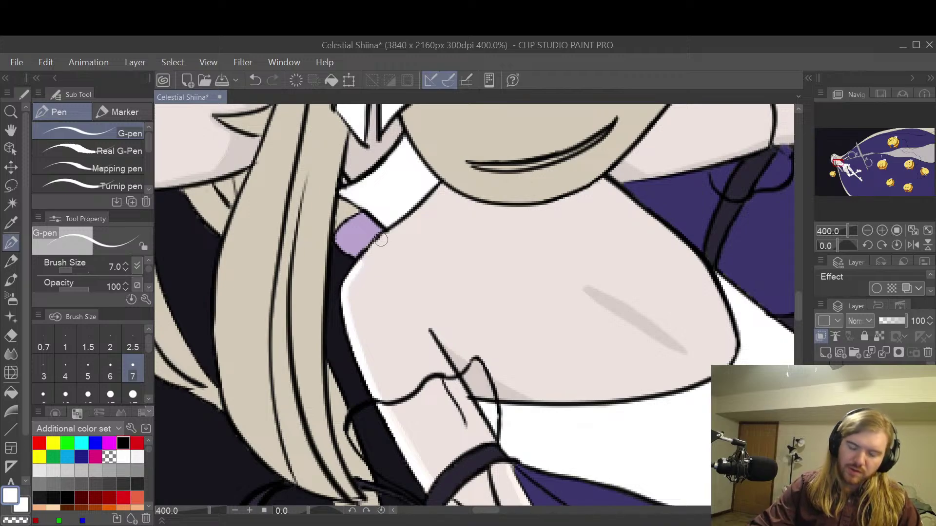
- Check the shoulder highlight against the shading on the figure's back, arms and legs
key(space)
drag(758, 340, 644, 257)
scroll(643, 257, down, 3)
scroll(617, 227, down, 1)
drag(784, 347, 502, 249)
scroll(514, 278, up, 2)
drag(603, 336, 599, 303)
scroll(685, 242, down, 1)
scroll(601, 300, down, 1)
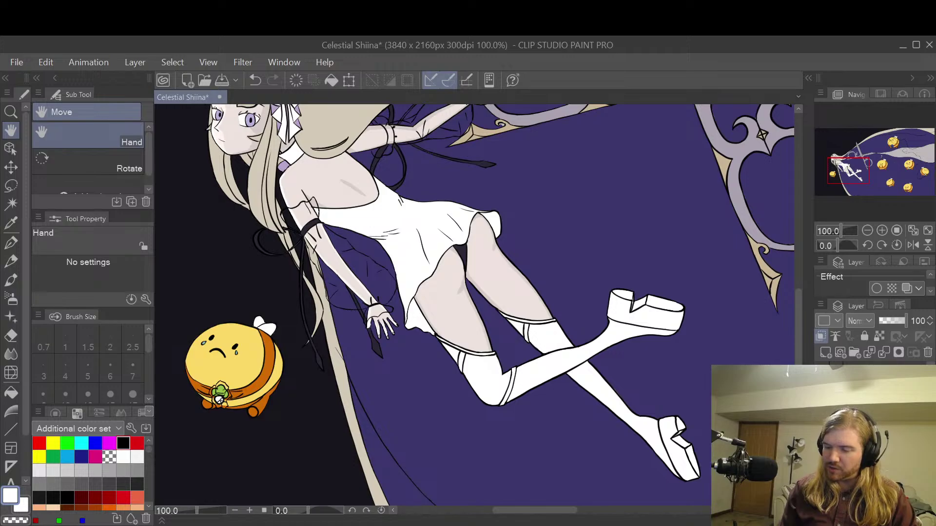
- Review the whole illustration, including the floating bee characters, and compare them with the figure
click(872, 438)
key(ctrl+minus)
key(ctrl+minus)
key(ctrl+minus)
drag(698, 383, 459, 363)
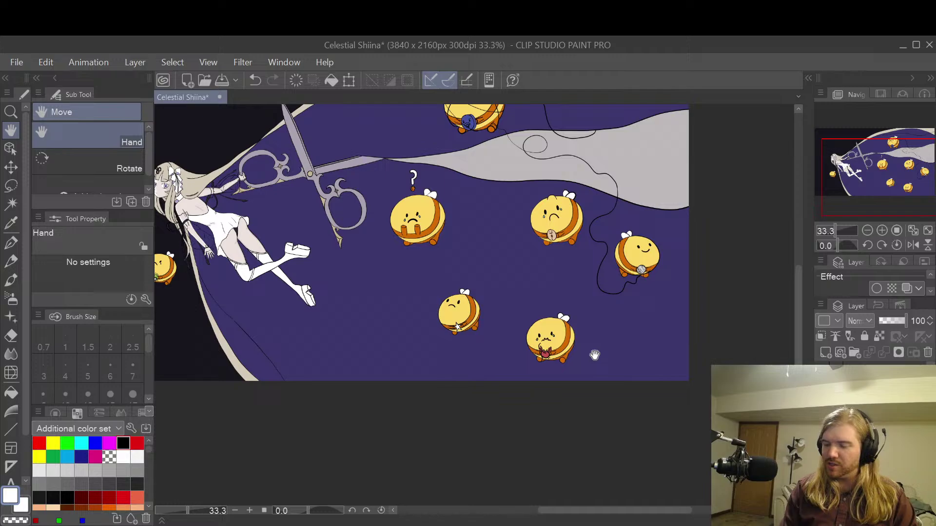
scroll(509, 382, up, 1)
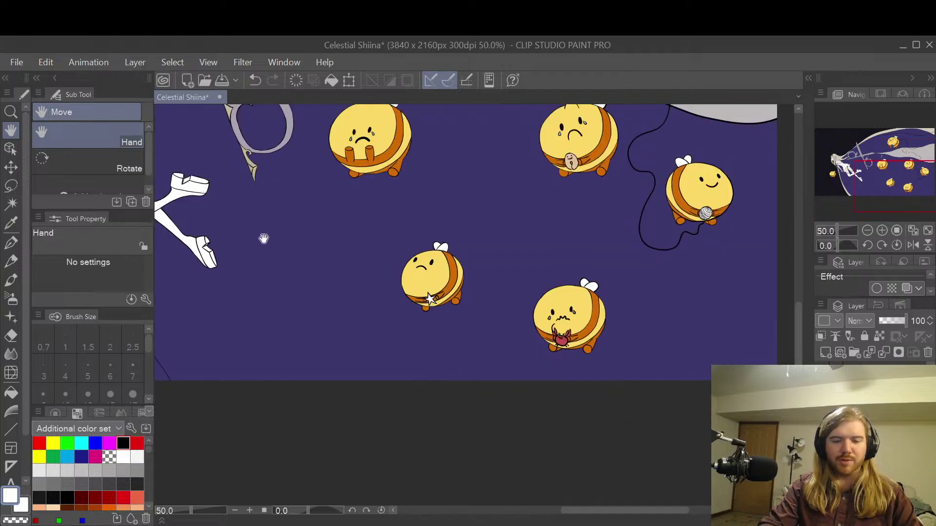
drag(263, 238, 584, 277)
scroll(438, 248, up, 2)
drag(408, 237, 486, 310)
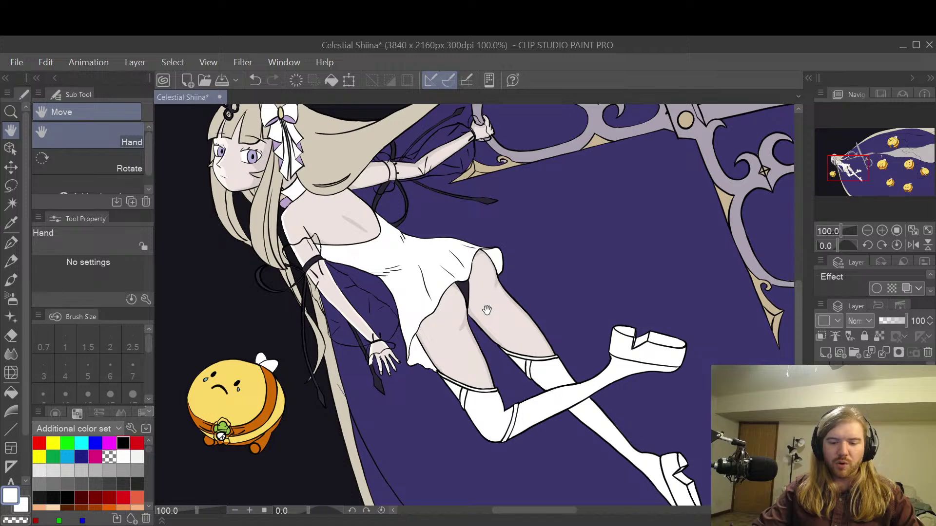
drag(560, 297, 556, 317)
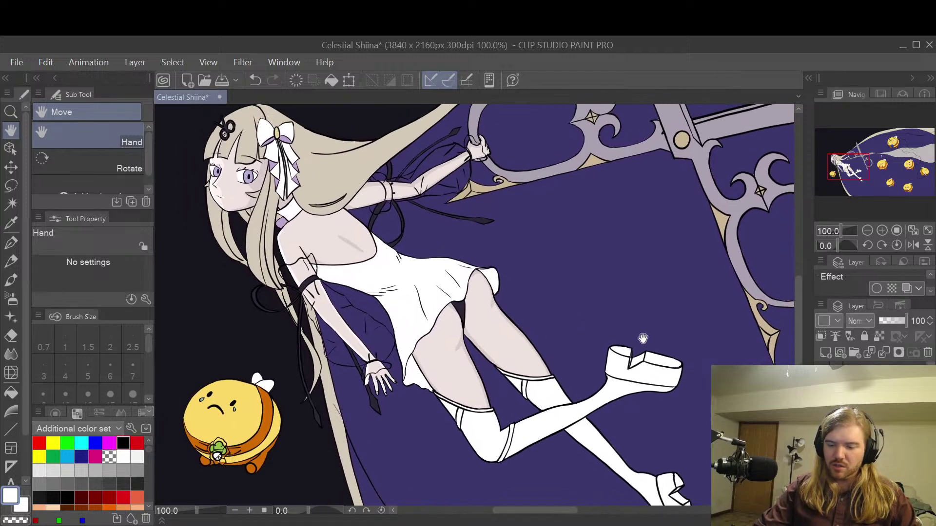
- Choose a pale bluish-grey drawing colour for shading the white stockings
scroll(641, 335, up, 3)
drag(571, 382, 566, 388)
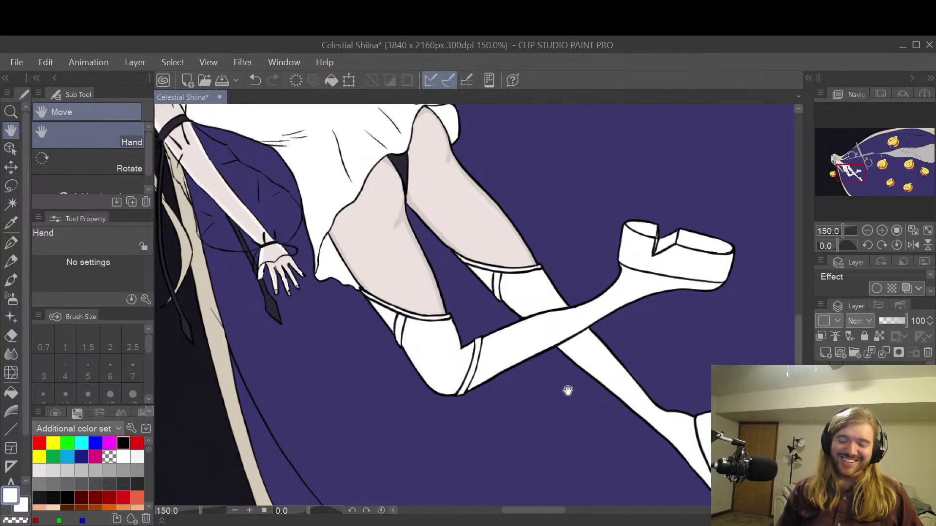
scroll(425, 327, up, 1)
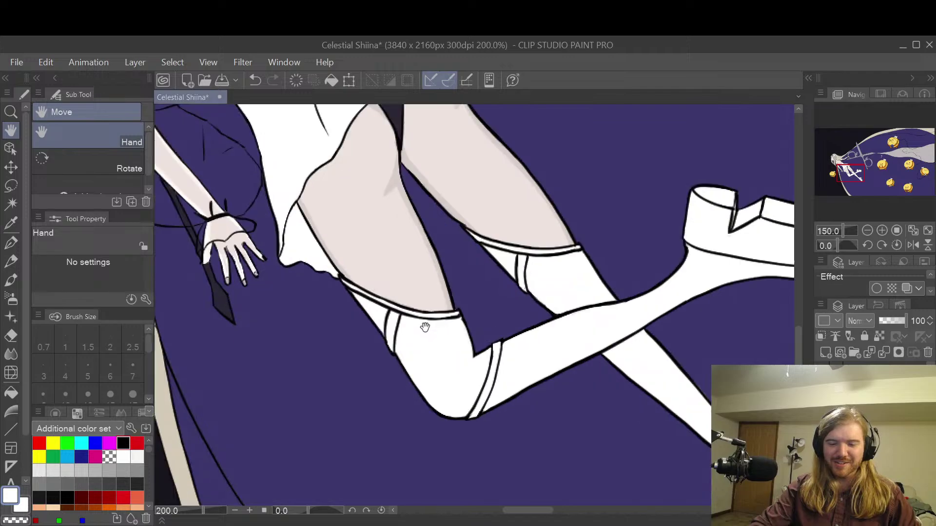
scroll(424, 326, up, 3)
key(p)
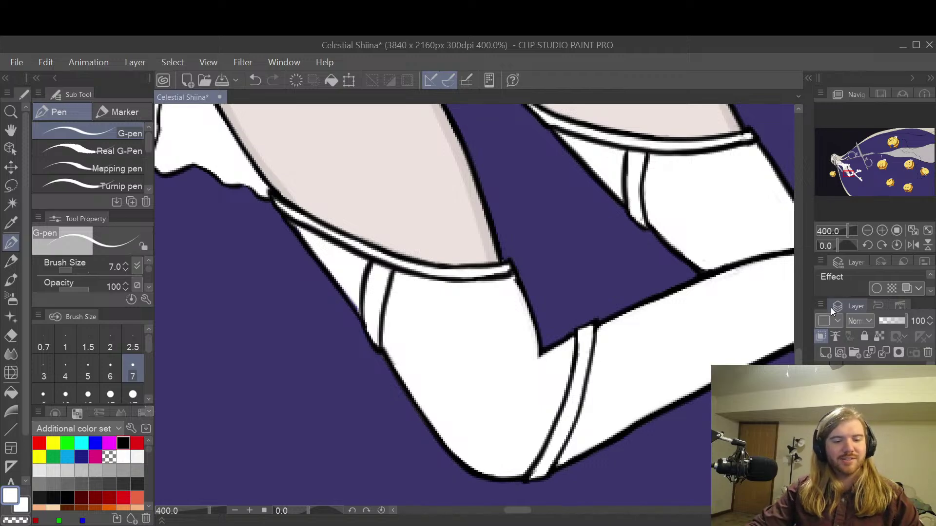
key(h)
drag(540, 338, 538, 330)
scroll(539, 330, down, 2)
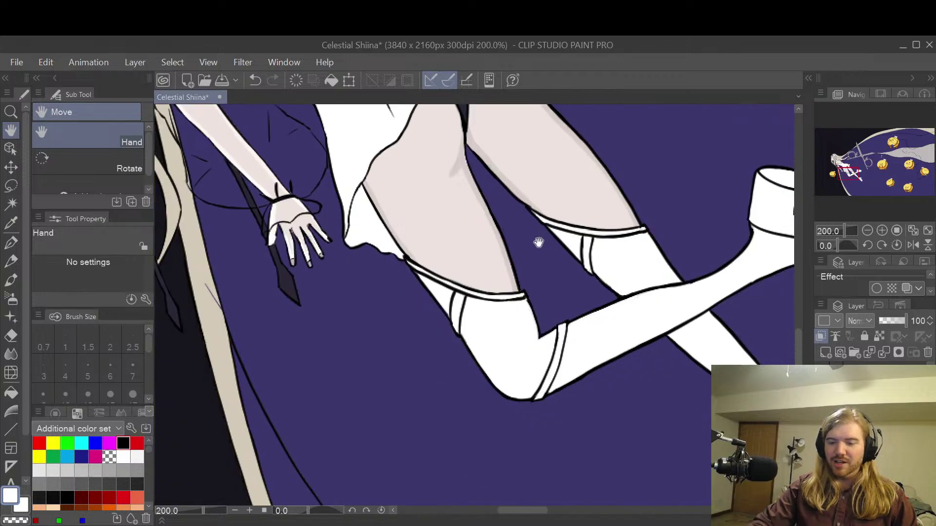
scroll(618, 225, down, 1)
scroll(614, 234, up, 3)
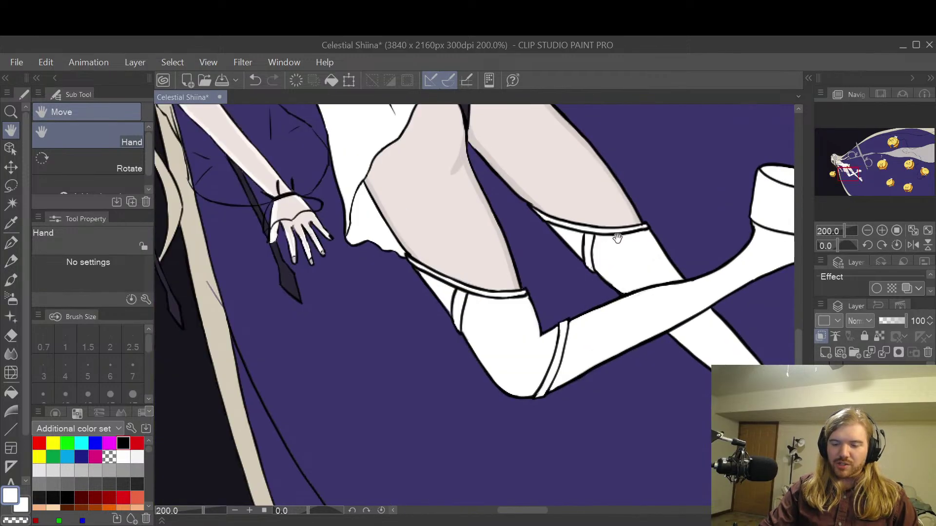
drag(558, 329, 582, 331)
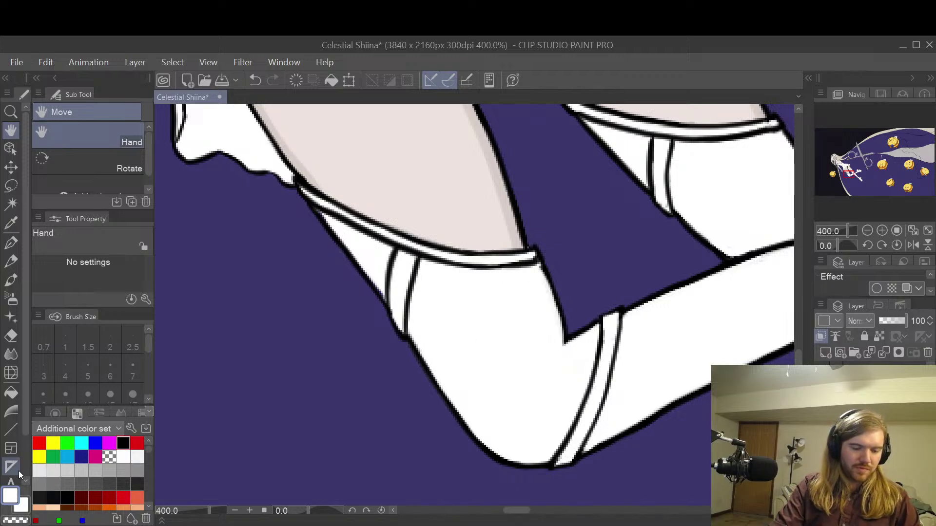
click(10, 496)
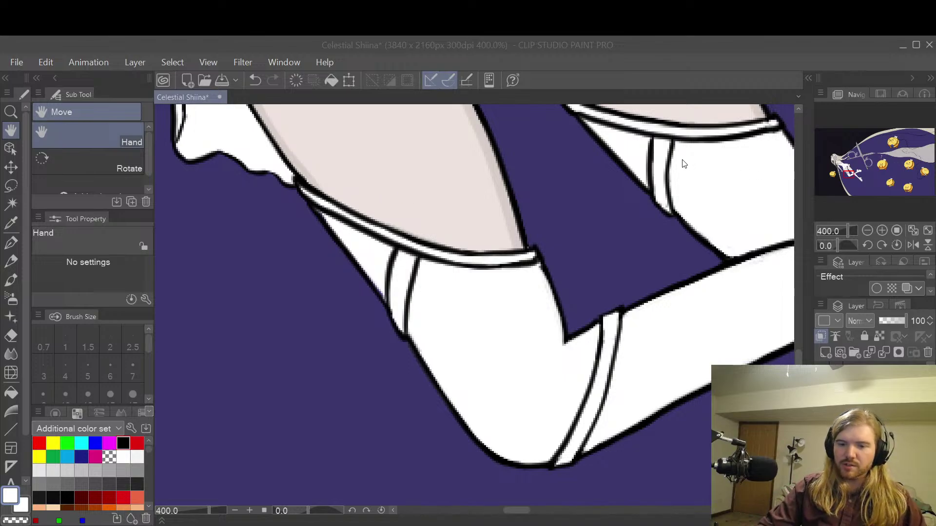
click(692, 125)
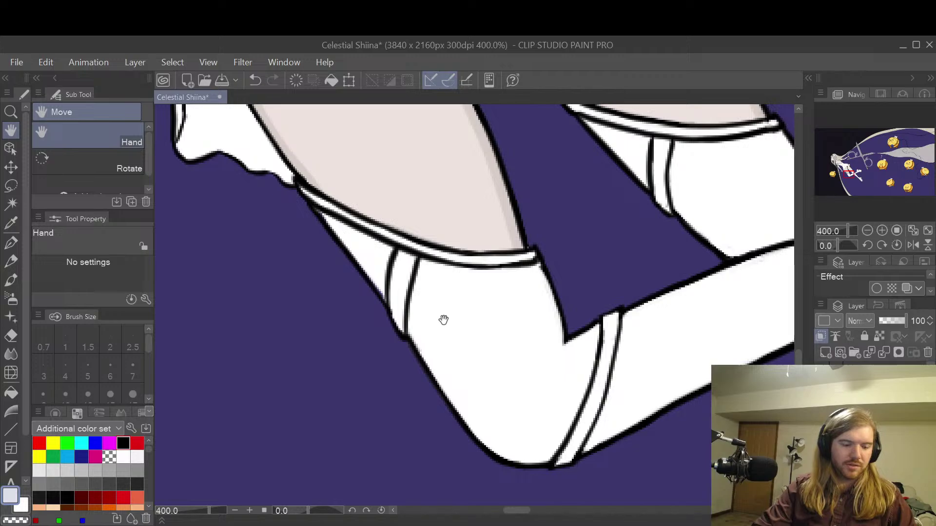
- Test the pale bluish grey with a dab on the bent leg's stocking, and undo it
key(p)
drag(441, 314, 449, 329)
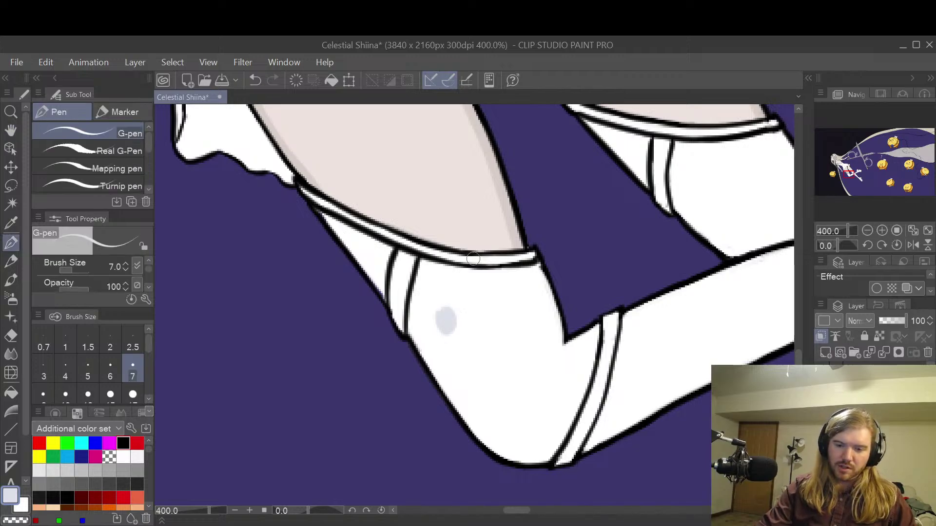
key(ctrl+z)
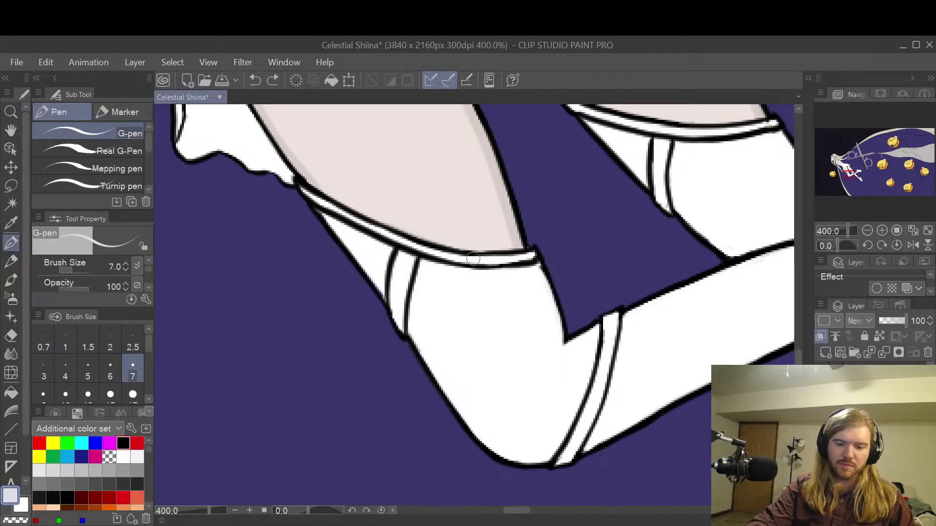
- Examine the thigh shading and the white stockings on both legs
scroll(473, 258, up, 3)
scroll(284, 220, down, 3)
key(h)
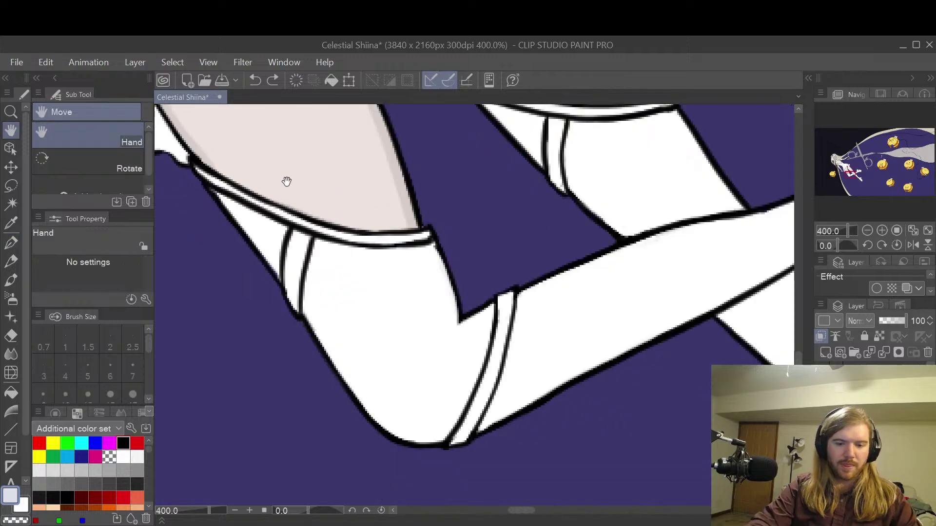
drag(432, 213, 451, 226)
scroll(451, 226, down, 6)
drag(565, 236, 547, 315)
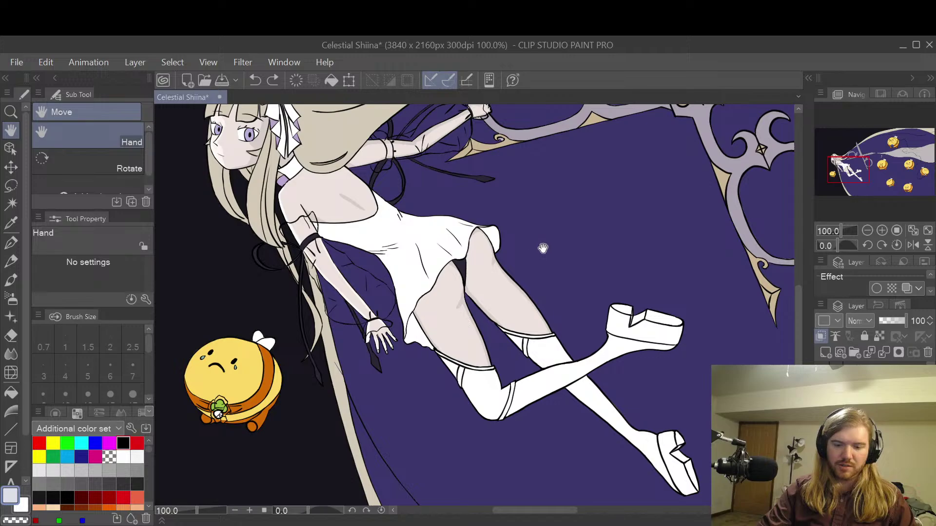
scroll(548, 292, up, 3)
drag(543, 319, 568, 250)
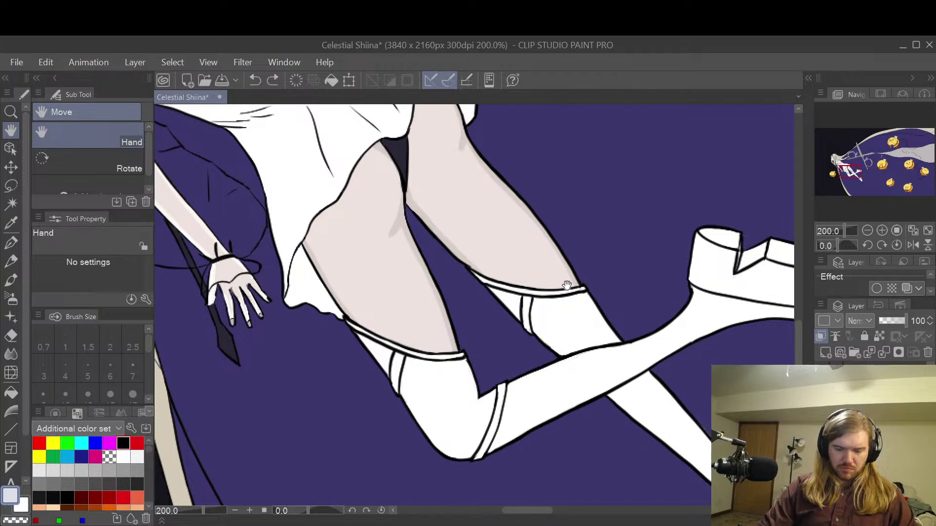
scroll(567, 286, down, 5)
scroll(549, 278, up, 8)
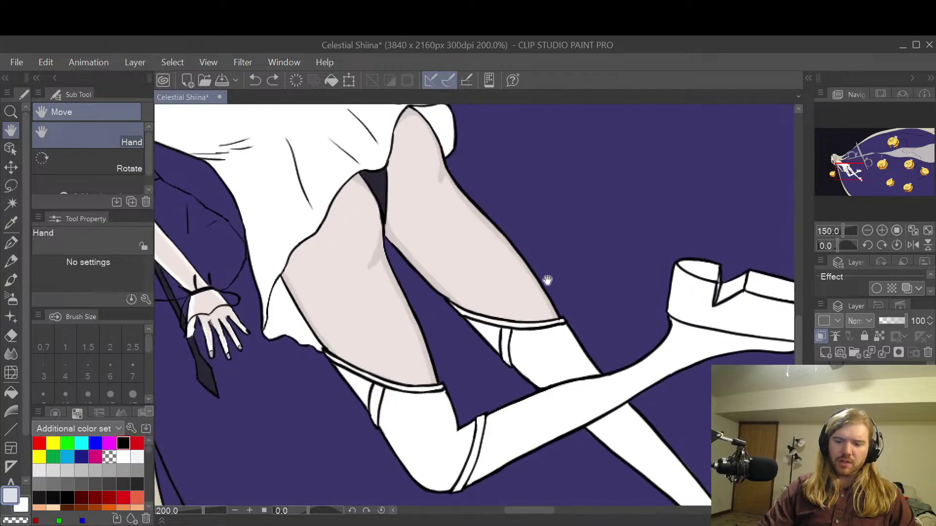
scroll(472, 428, down, 3)
mouse_move(472, 428)
mouse_down()
mouse_move(472, 200)
mouse_move(429, 259)
mouse_move(484, 262)
mouse_up()
- Try pale grey shading along the outer edge of the bent knee, and undo the strokes
scroll(405, 268, up, 3)
key(p)
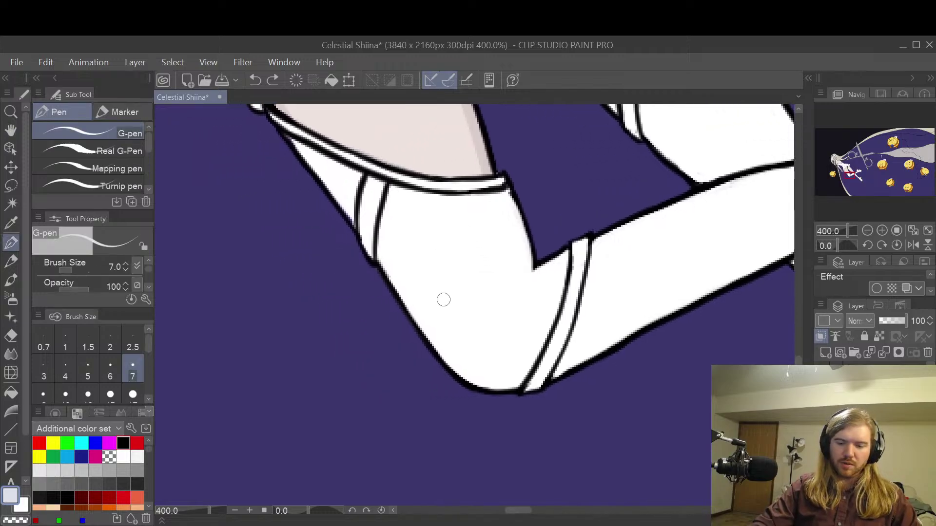
drag(394, 286, 468, 373)
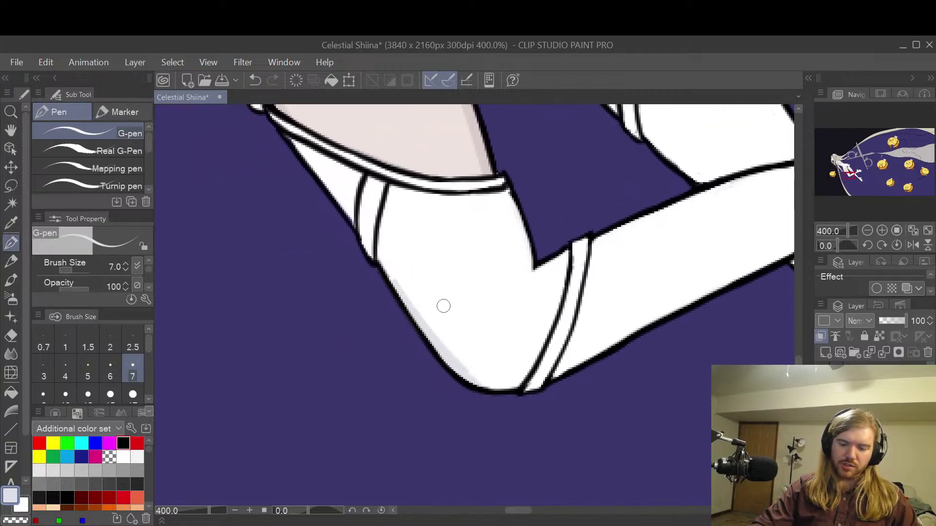
key(ctrl+z)
mouse_move(378, 257)
mouse_down()
mouse_move(453, 365)
mouse_move(496, 393)
mouse_move(424, 345)
mouse_move(491, 383)
mouse_move(549, 378)
mouse_up()
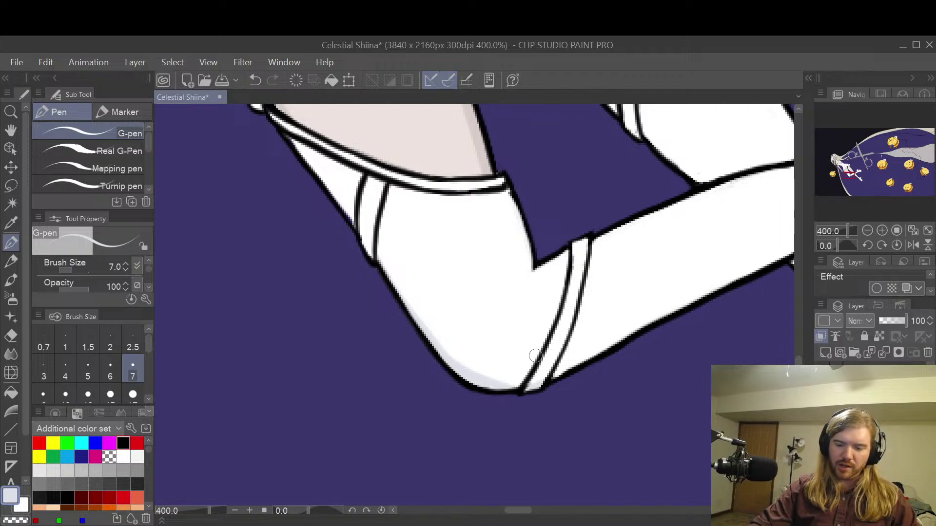
key(ctrl+z)
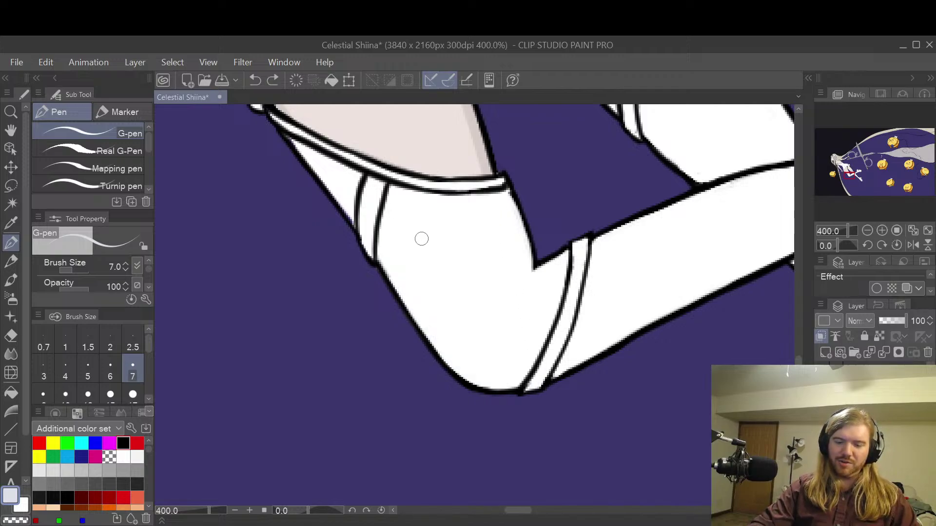
- Shade the bent leg's stocking in pale grey along the knee-facing side of the short vertical strap, redrawing until the stroke fits
key(h)
mouse_move(503, 271)
mouse_down()
mouse_move(545, 281)
mouse_move(484, 327)
mouse_move(498, 349)
mouse_up()
key(p)
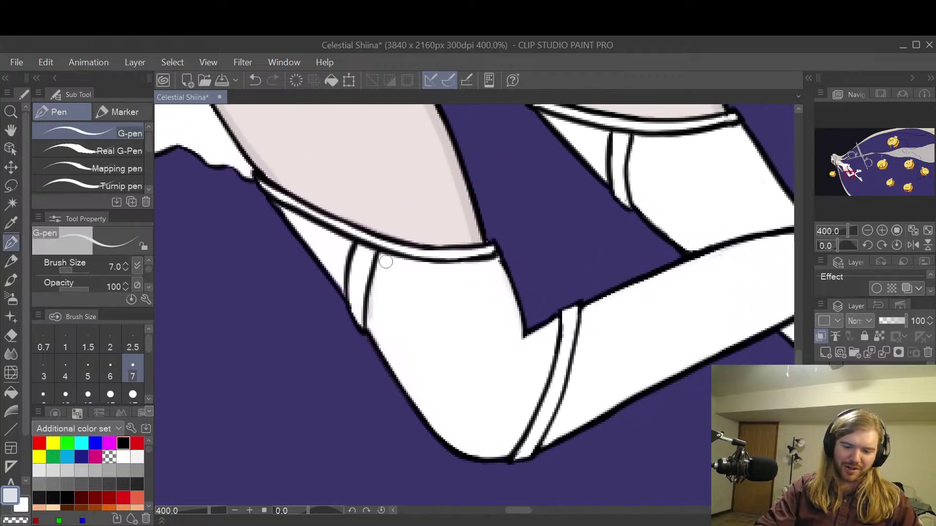
mouse_move(377, 251)
mouse_down()
mouse_move(369, 320)
mouse_move(383, 254)
mouse_move(370, 290)
mouse_move(385, 315)
mouse_move(381, 261)
mouse_move(371, 330)
mouse_up()
key(ctrl+z)
key(ctrl+z)
key(ctrl+z)
drag(379, 254, 382, 328)
key(ctrl+z)
drag(382, 257, 369, 329)
key(ctrl+z)
drag(380, 254, 369, 332)
key(ctrl+z)
drag(382, 252, 371, 336)
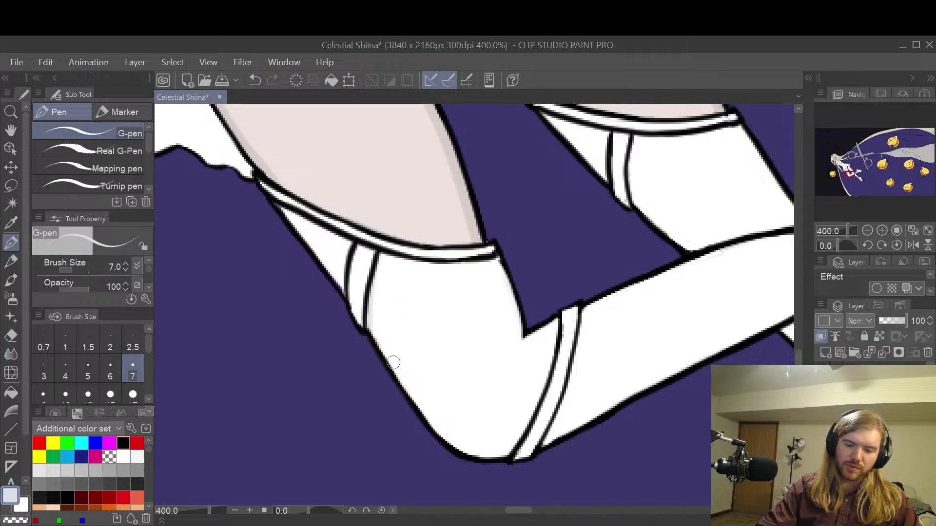
- Shade the small stocking area on the other side of the short vertical strap in pale grey
drag(350, 238, 344, 287)
key(ctrl+z)
drag(352, 237, 344, 290)
key(ctrl+z)
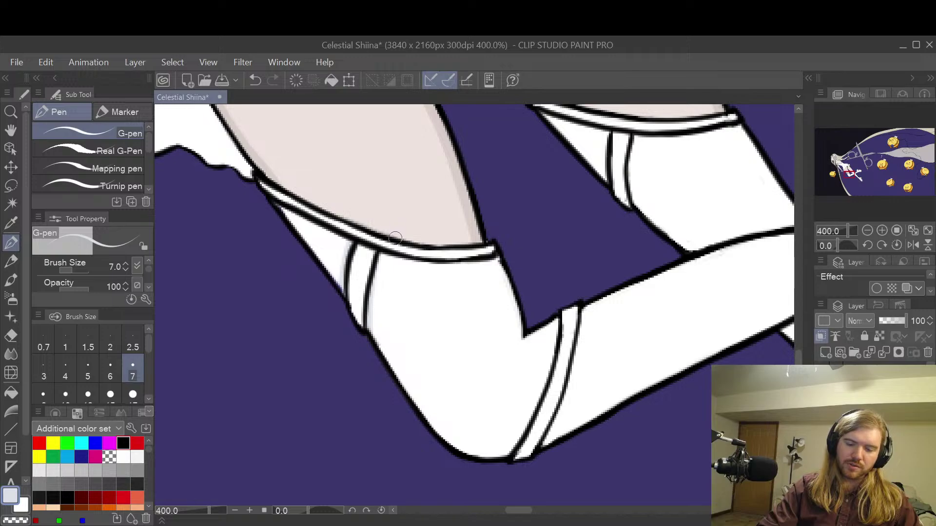
- Shade the bent leg's stocking in pale grey just beneath the thigh band, redrawing the stroke until it follows the line
mouse_move(272, 197)
mouse_down()
mouse_move(361, 238)
mouse_move(496, 258)
mouse_up()
key(ctrl+z)
drag(380, 254, 496, 259)
key(ctrl+z)
drag(386, 255, 500, 257)
key(ctrl+z)
mouse_move(371, 253)
mouse_down()
mouse_move(409, 265)
mouse_move(507, 257)
mouse_up()
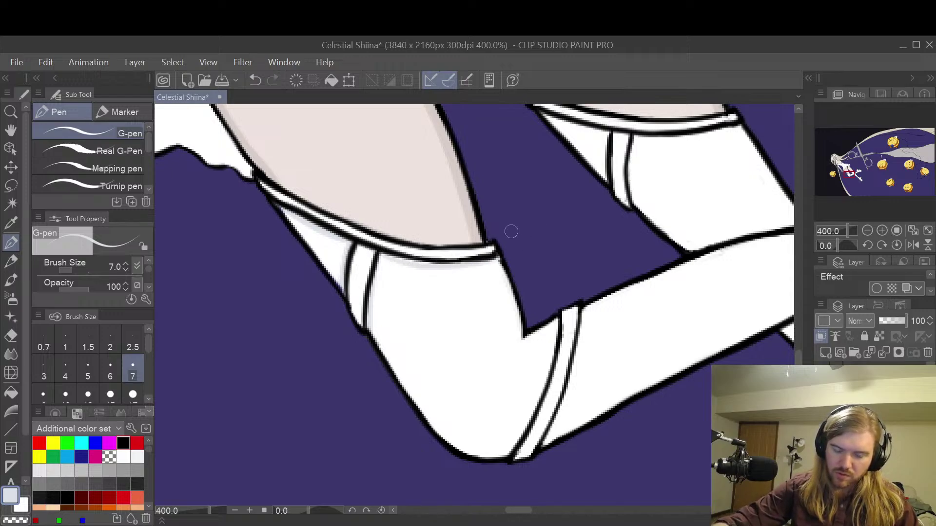
- Shade the lower leg in pale grey along the band below the bent knee, redoing the stroke until it fits
mouse_move(582, 305)
mouse_down()
mouse_move(573, 374)
mouse_move(546, 441)
mouse_up()
key(ctrl+z)
mouse_move(580, 301)
mouse_down()
mouse_move(572, 368)
mouse_move(541, 444)
mouse_up()
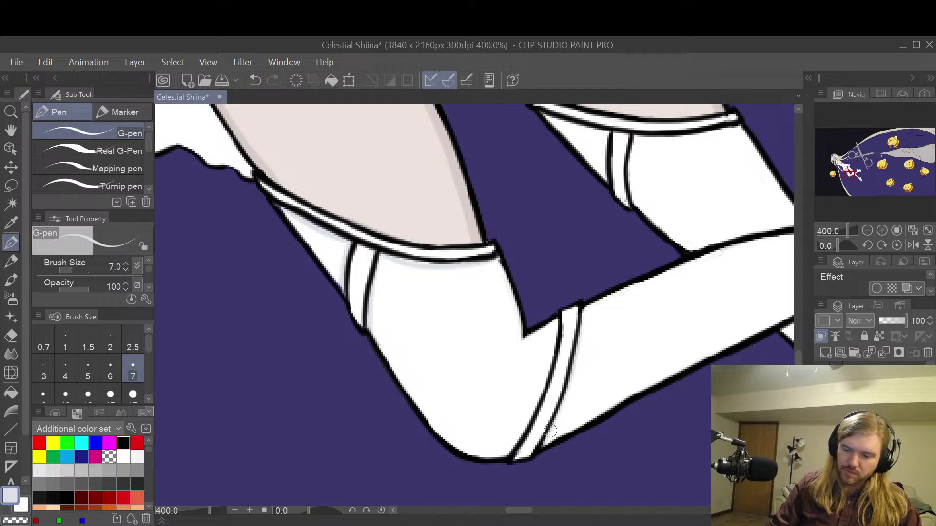
key(ctrl+z)
mouse_move(581, 299)
mouse_down()
mouse_move(566, 392)
mouse_move(541, 445)
mouse_up()
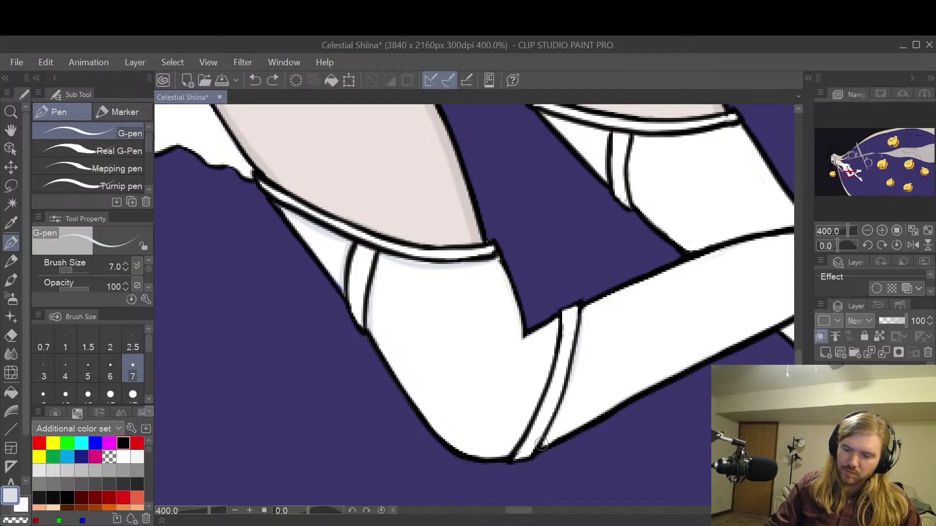
key(ctrl+z)
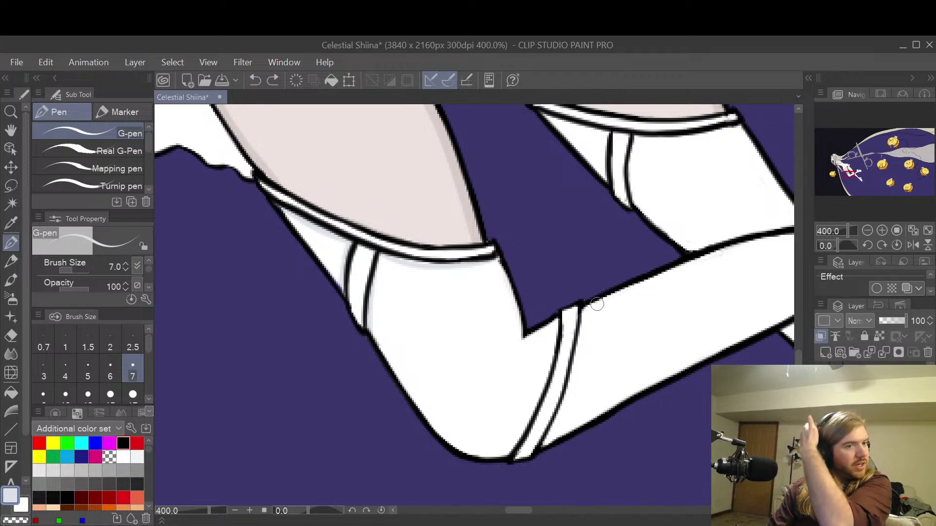
mouse_move(583, 305)
mouse_down()
mouse_move(571, 379)
mouse_move(540, 446)
mouse_up()
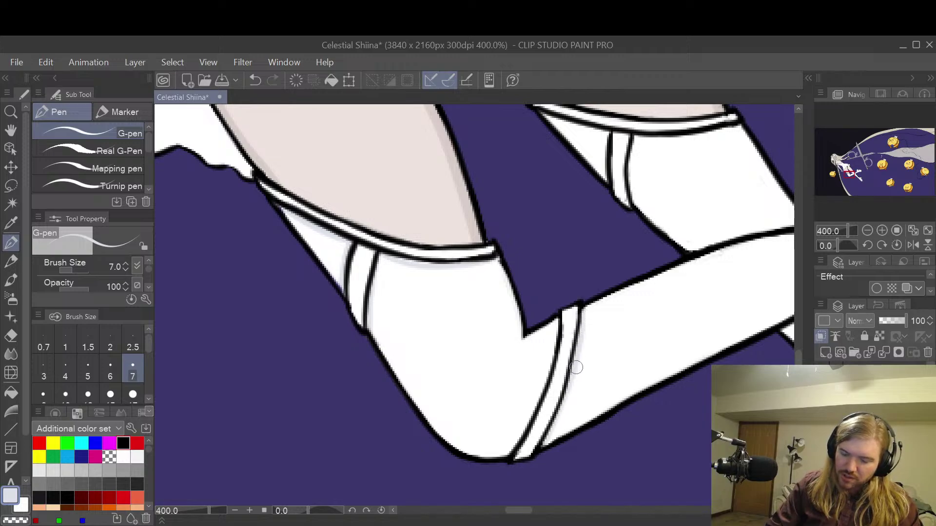
- Redraw the pale grey shading stroke along the lower-leg side of the band below the bent knee
key(ctrl+z)
mouse_move(583, 305)
mouse_down()
mouse_move(560, 400)
mouse_move(536, 444)
mouse_up()
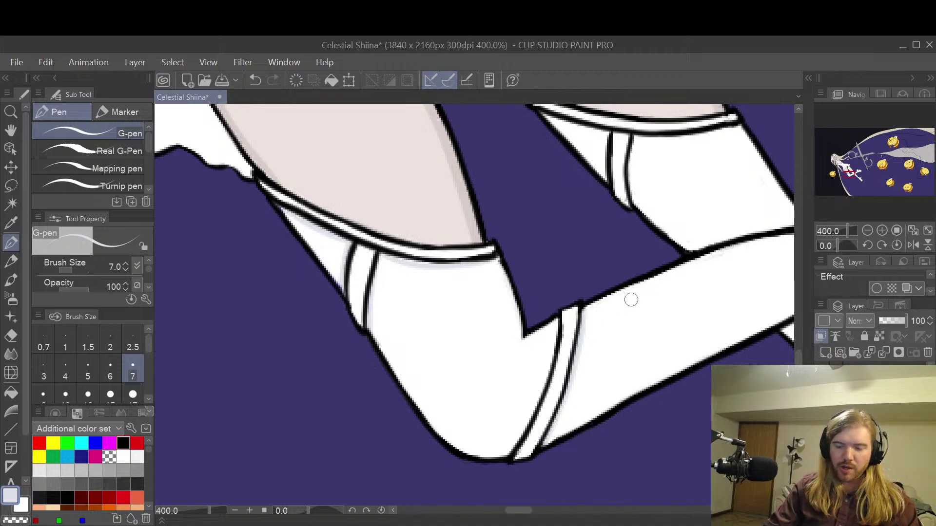
- Shade the bent knee in pale grey along its outer curve, from the short vertical strap round to the knee band, redrawing the stroke until it fits
key(space)
drag(535, 274, 589, 298)
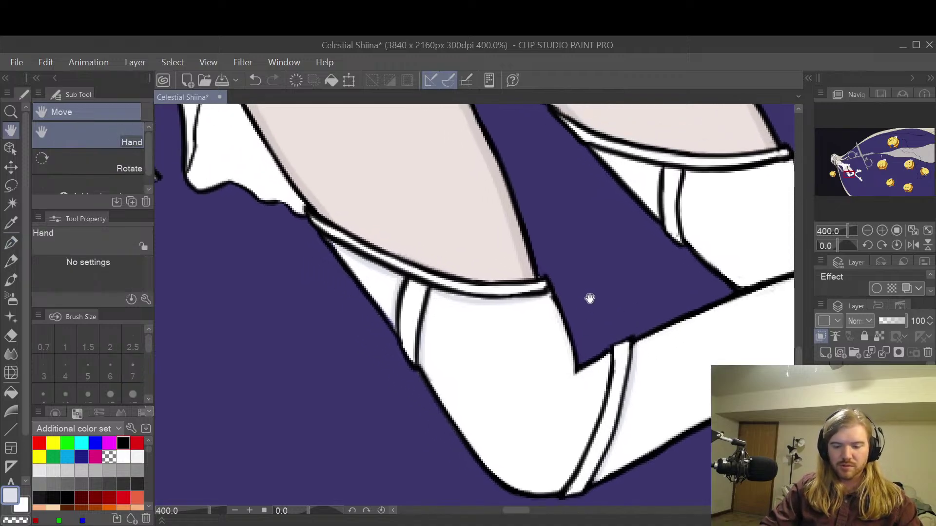
drag(501, 329, 492, 342)
scroll(493, 342, up, 3)
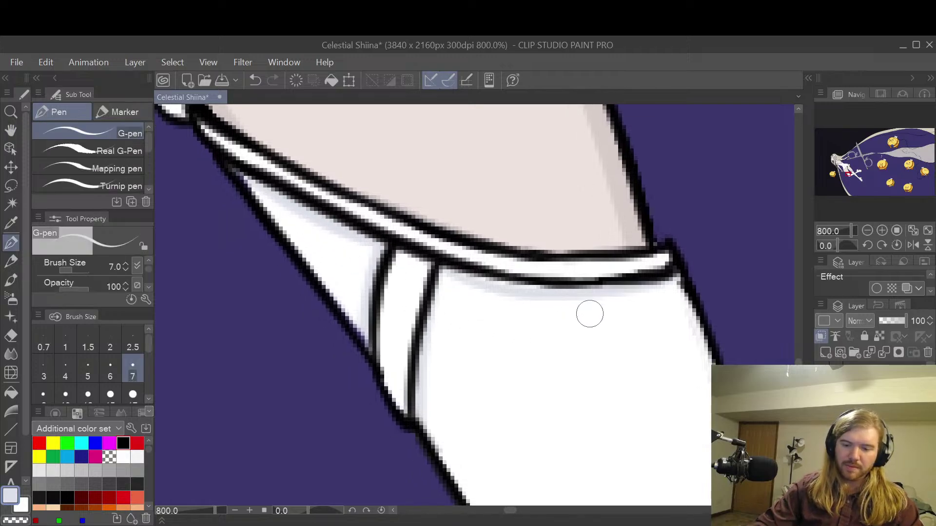
key(space)
drag(668, 371, 617, 326)
scroll(556, 303, down, 2)
drag(556, 302, 530, 305)
scroll(526, 320, up, 2)
scroll(524, 321, down, 2)
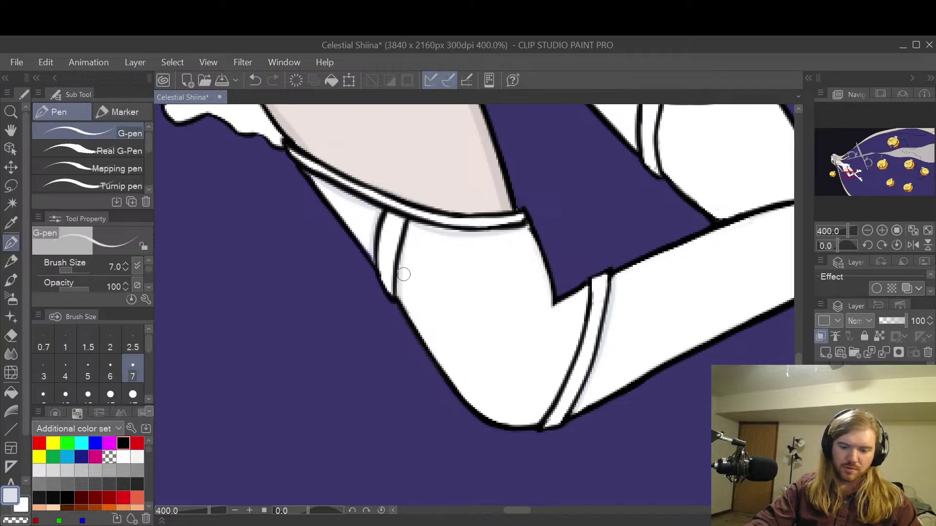
mouse_move(405, 278)
mouse_down()
mouse_move(420, 290)
mouse_move(410, 290)
mouse_move(445, 351)
mouse_up()
key(ctrl+z)
key(ctrl+z)
mouse_move(400, 276)
mouse_down()
mouse_move(491, 403)
mouse_move(536, 405)
mouse_move(569, 390)
mouse_up()
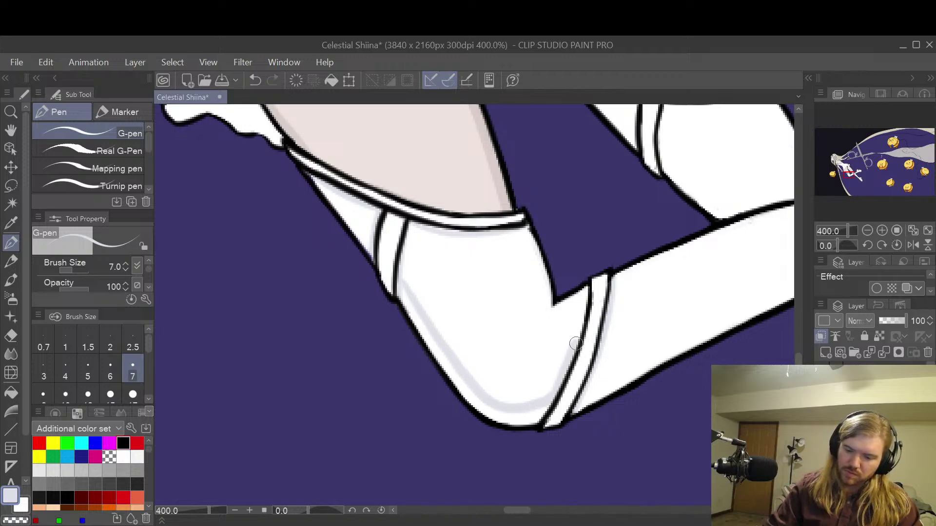
- Shade the inner edge of the bent leg's stocking in pale grey from the thigh band to the knee crease and across to the knee band, redrawing as needed
drag(516, 233, 536, 278)
key(ctrl+z)
mouse_move(513, 228)
mouse_down()
mouse_move(544, 320)
mouse_move(577, 315)
mouse_move(550, 326)
mouse_move(586, 295)
mouse_up()
key(ctrl+z)
key(ctrl+z)
mouse_move(545, 324)
mouse_down()
mouse_move(583, 301)
mouse_move(564, 315)
mouse_move(581, 301)
mouse_up()
key(ctrl+z)
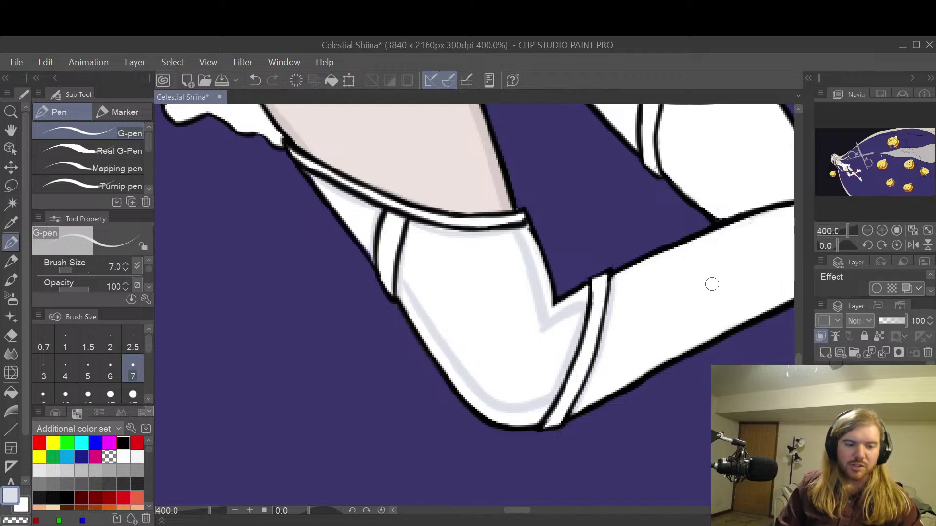
- View the whole illustration and hide the colour and line-art layers one after another until only the original sketch shows
scroll(710, 284, down, 3)
key(space)
drag(710, 287, 458, 429)
scroll(600, 394, down, 3)
drag(743, 299, 329, 290)
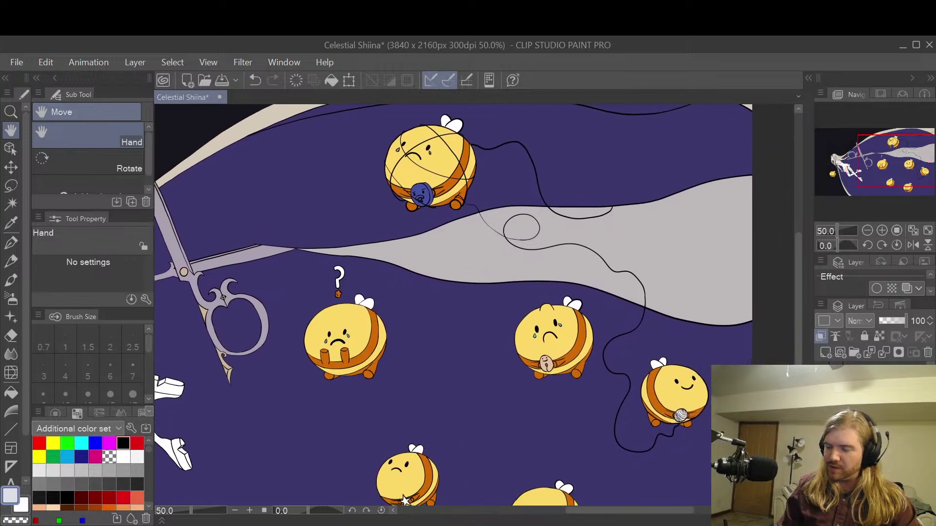
scroll(404, 500, down, 1)
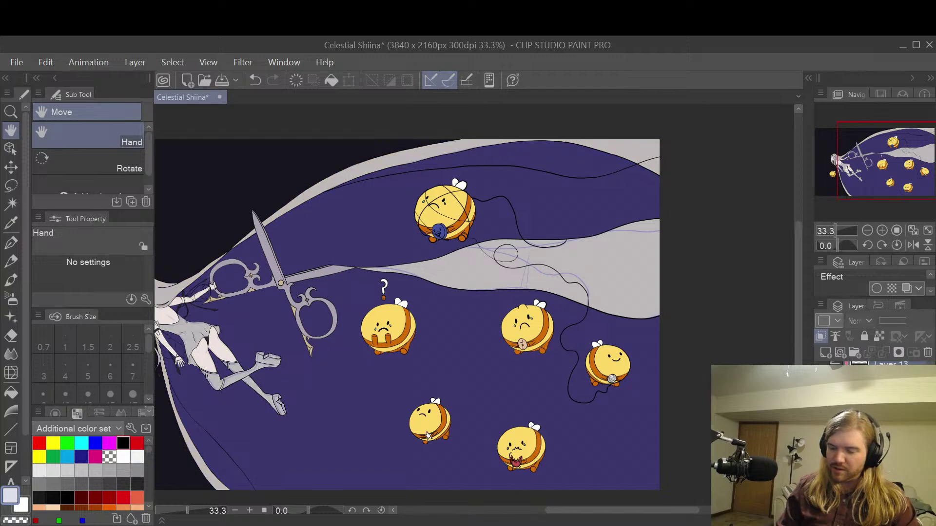
scroll(872, 429, down, 5)
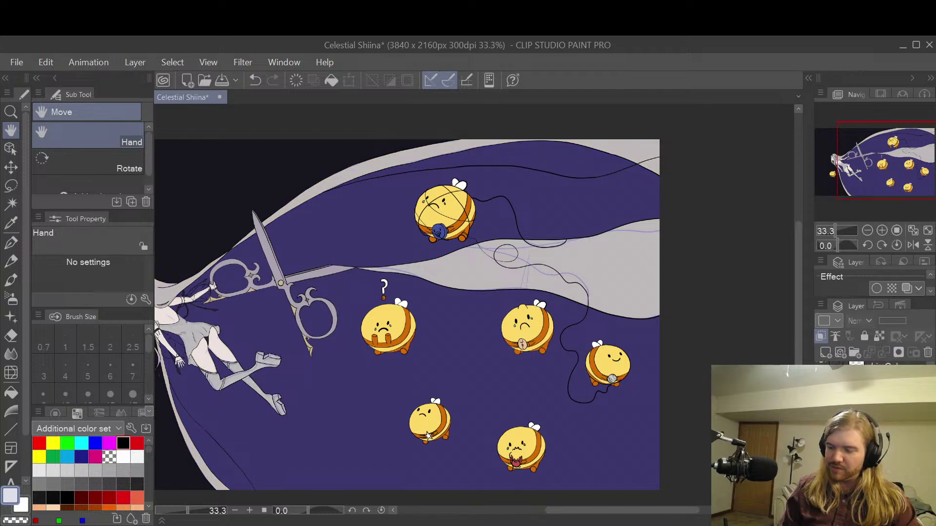
click(821, 414)
click(821, 429)
scroll(872, 429, down, 3)
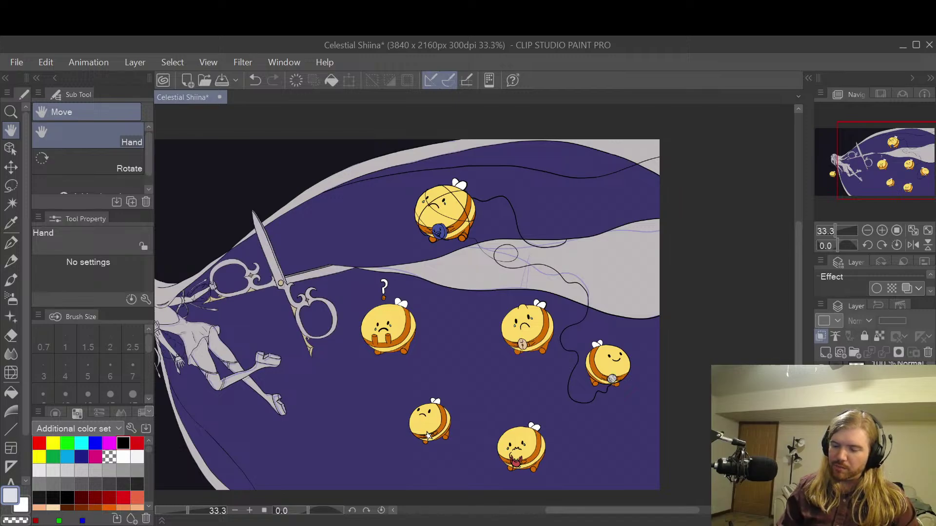
click(821, 414)
click(821, 429)
scroll(872, 429, down, 3)
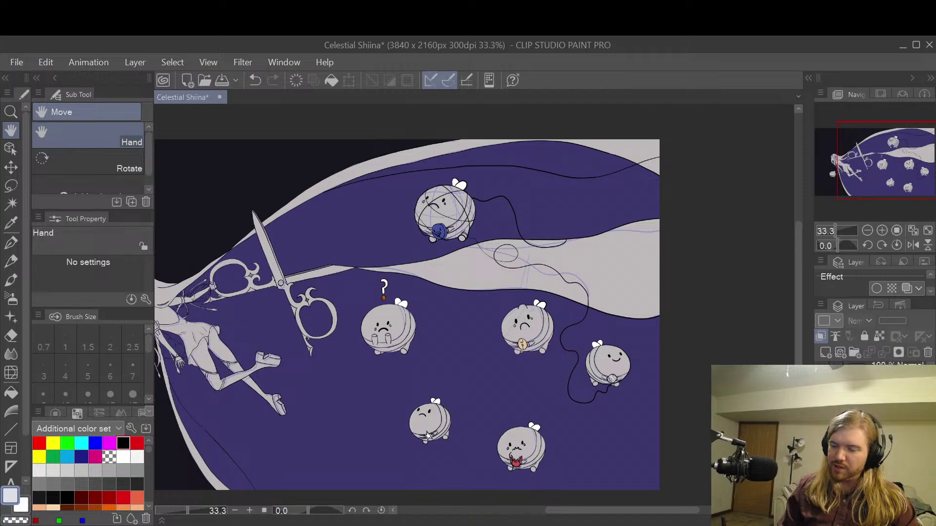
click(821, 414)
click(821, 429)
click(821, 443)
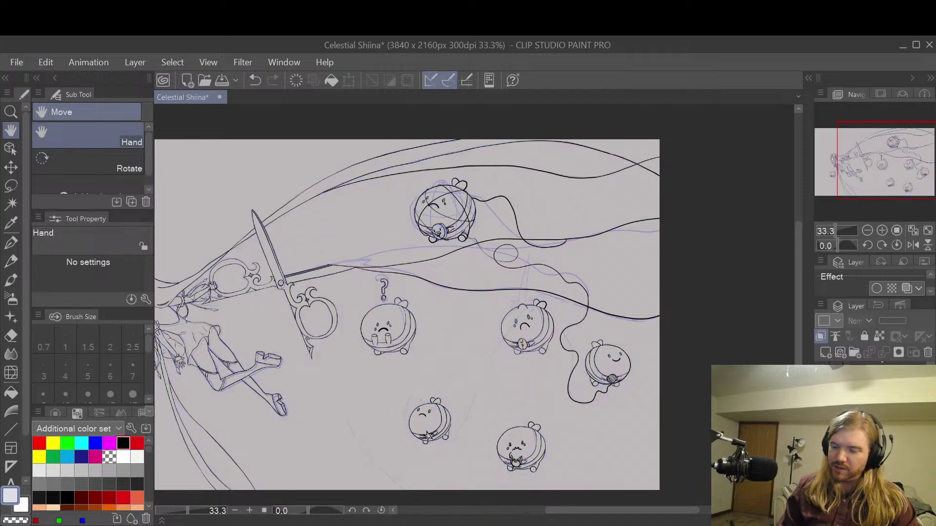
click(821, 458)
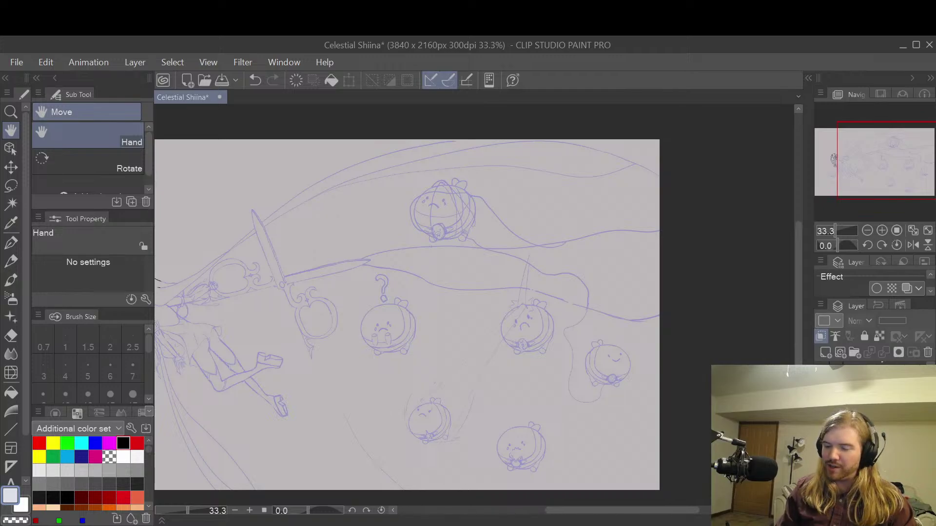
- Turn the line-art and colour layers back on one after another until the full-colour illustration shows again
click(821, 458)
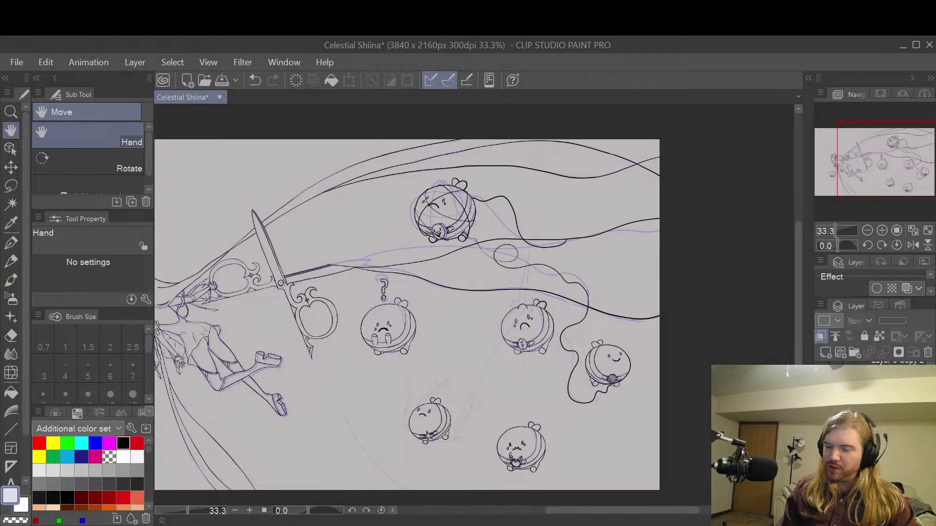
click(821, 444)
click(821, 429)
click(822, 414)
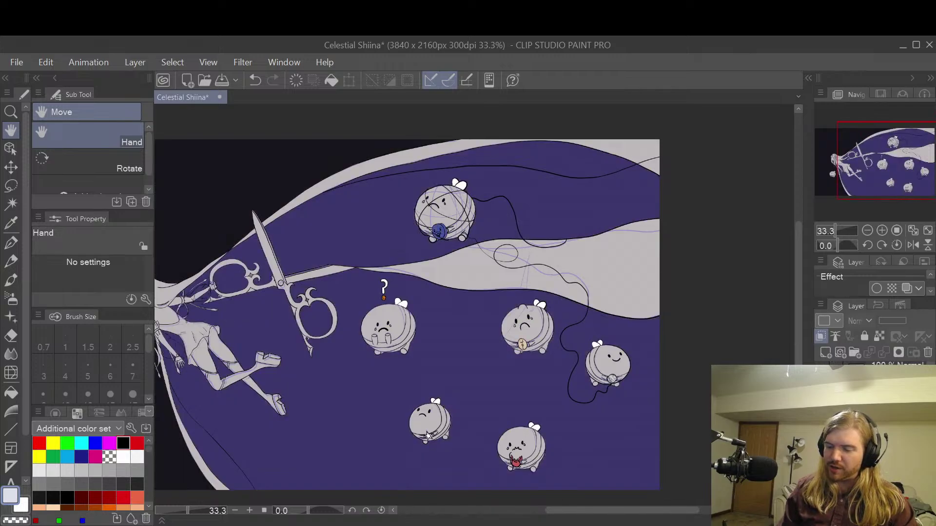
click(821, 399)
click(821, 385)
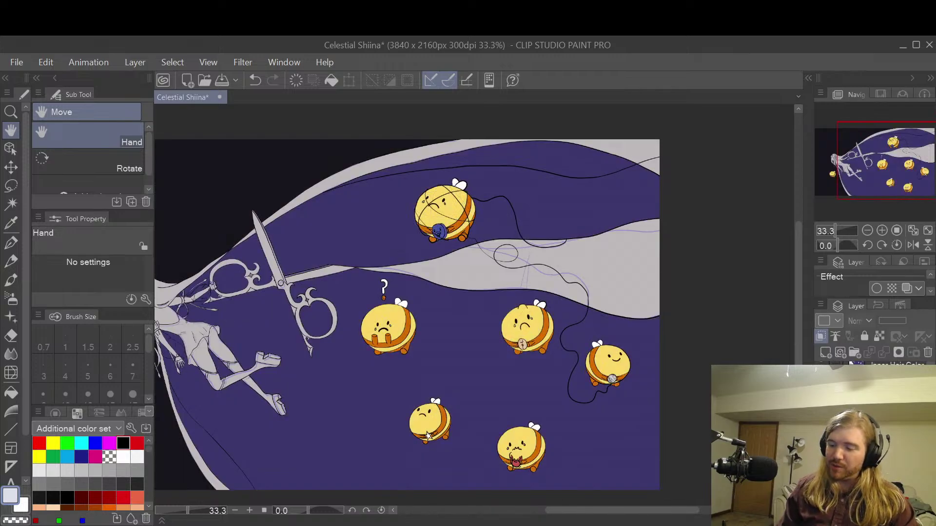
click(821, 370)
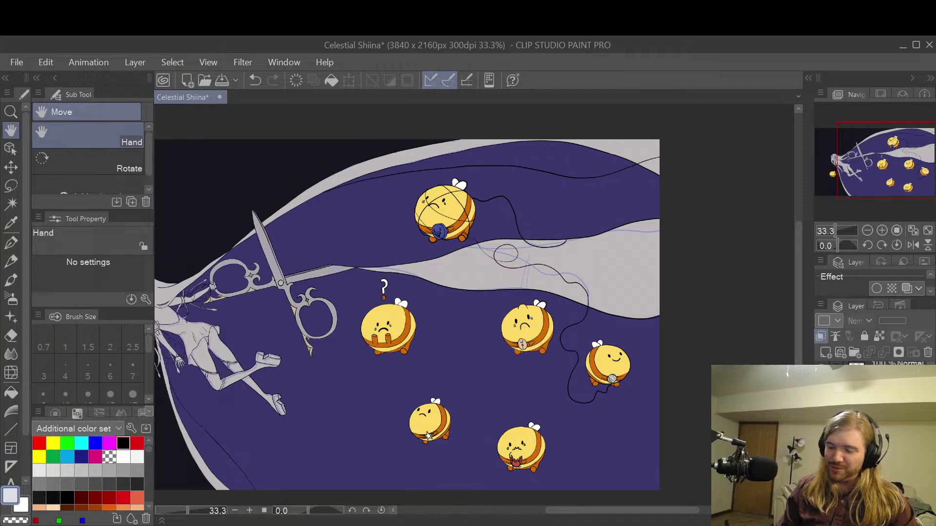
scroll(829, 390, up, 1)
click(821, 370)
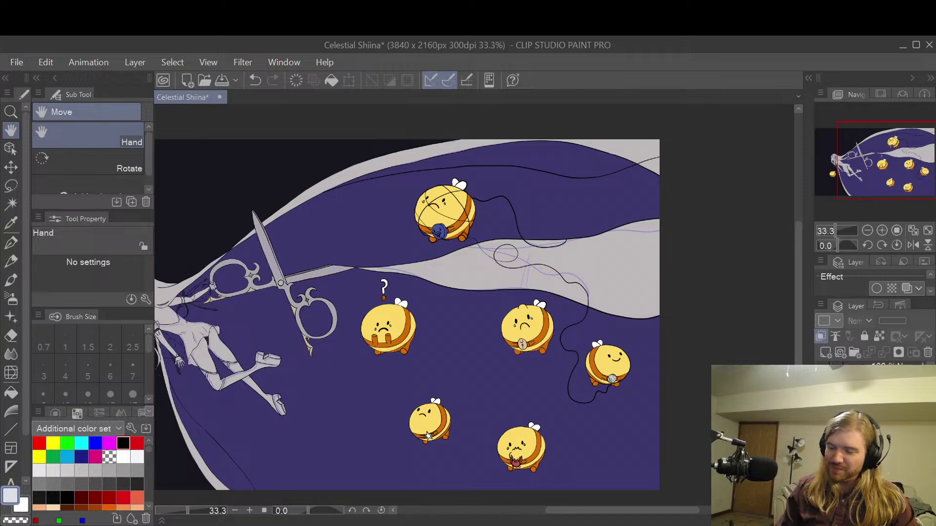
click(821, 385)
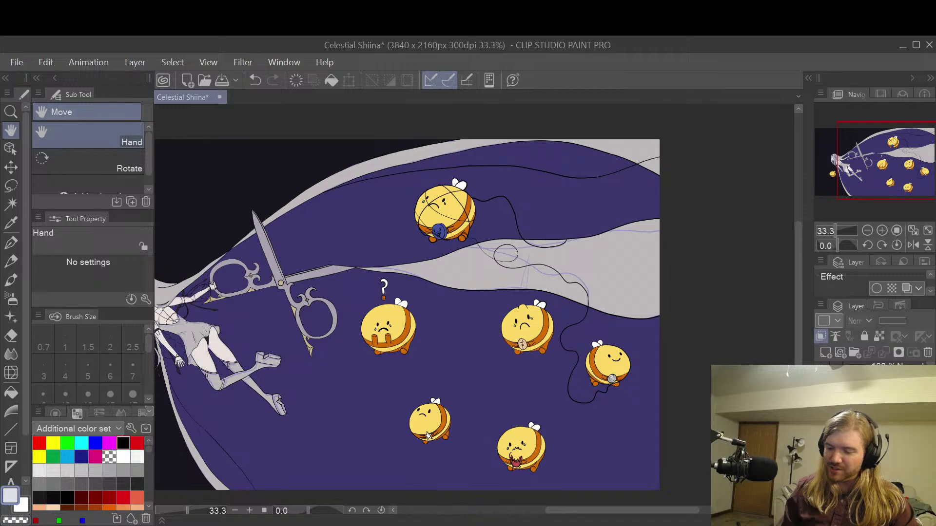
scroll(872, 390, down, 1)
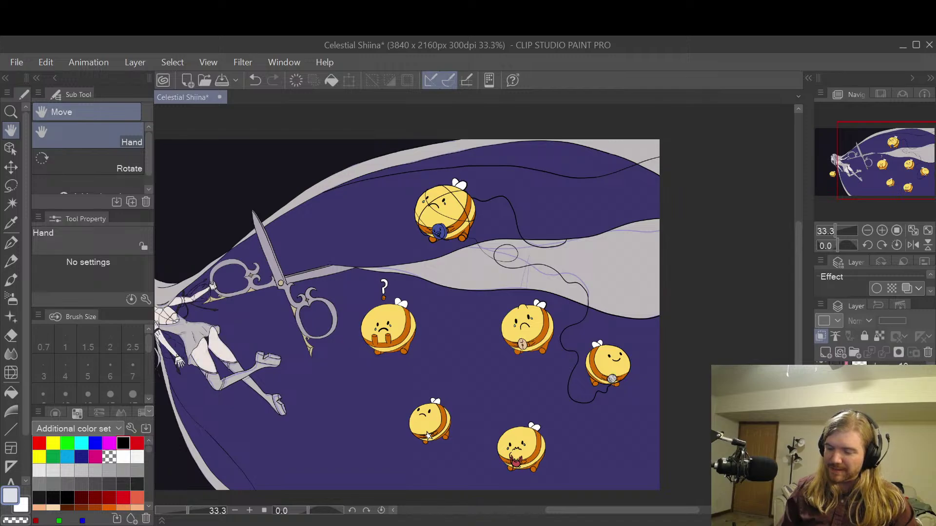
click(823, 385)
scroll(872, 390, up, 1)
click(823, 385)
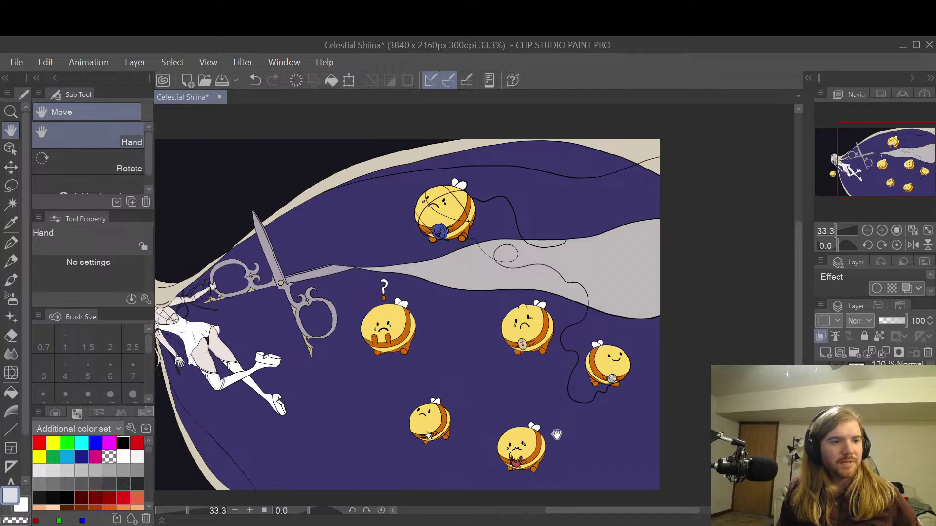
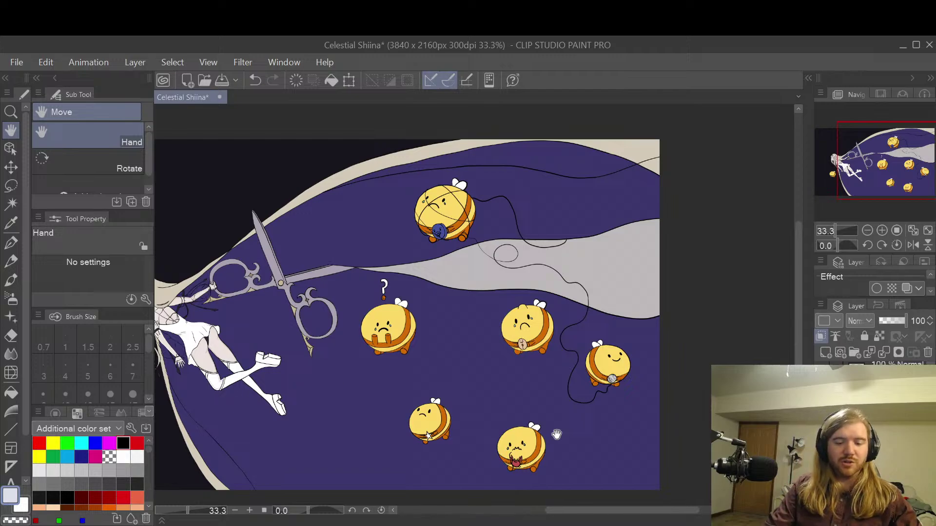
- Widen the pale grey outline inside the bent knee's stocking section with G-pen strokes, from the short strap round towards the knee crease
scroll(520, 328, up, 5)
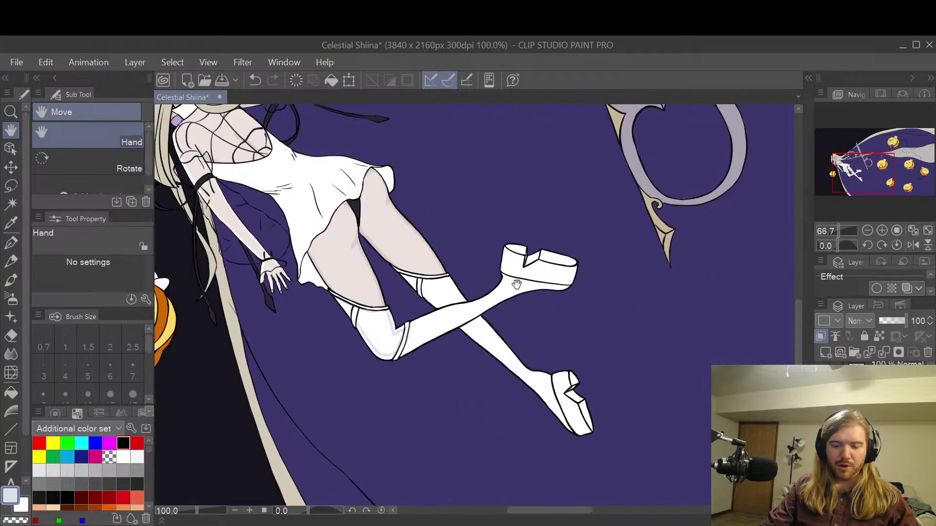
scroll(517, 284, up, 2)
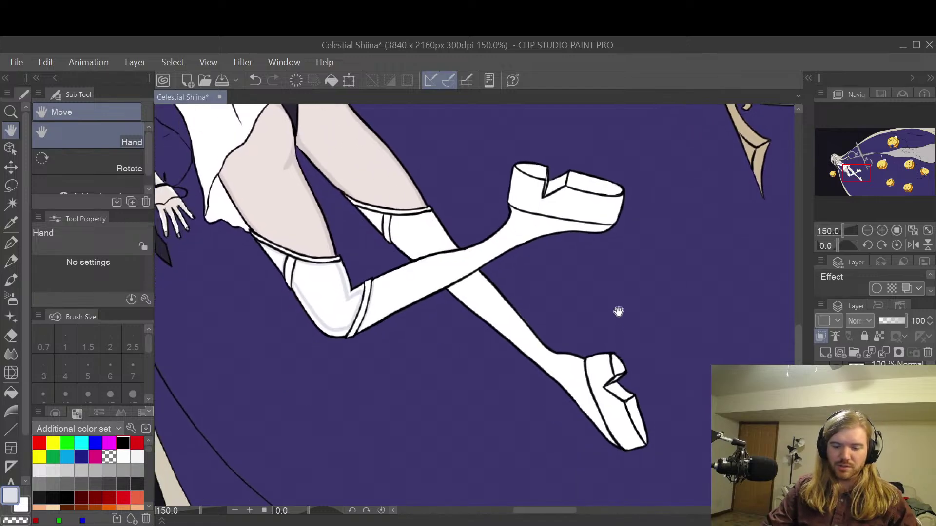
scroll(393, 323, up, 3)
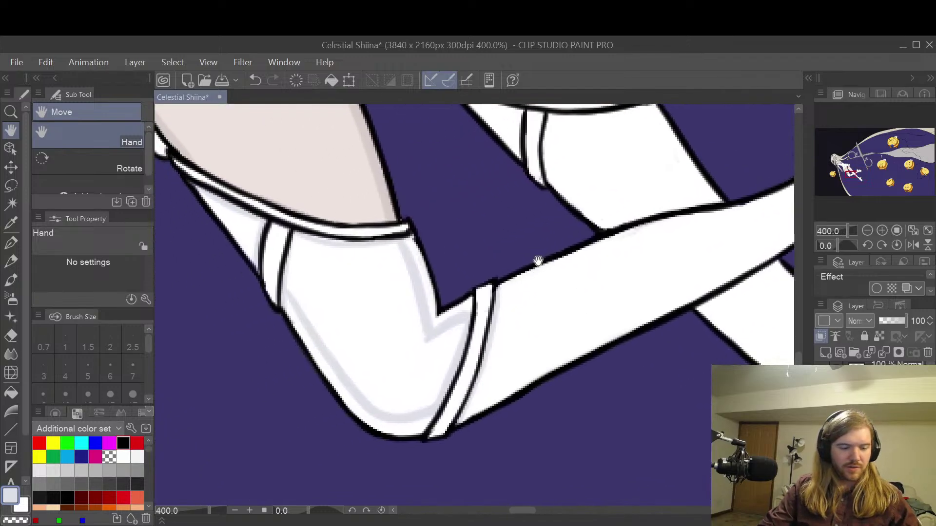
key(p)
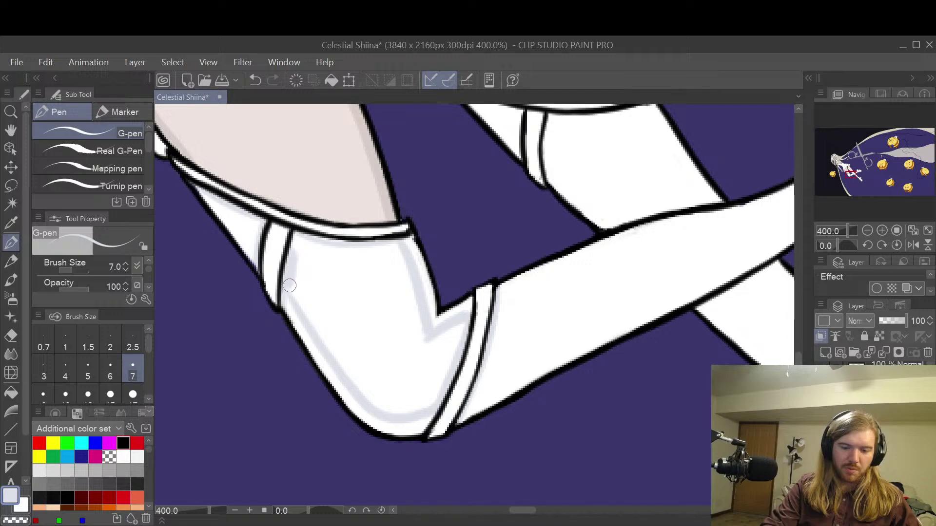
drag(297, 254, 319, 251)
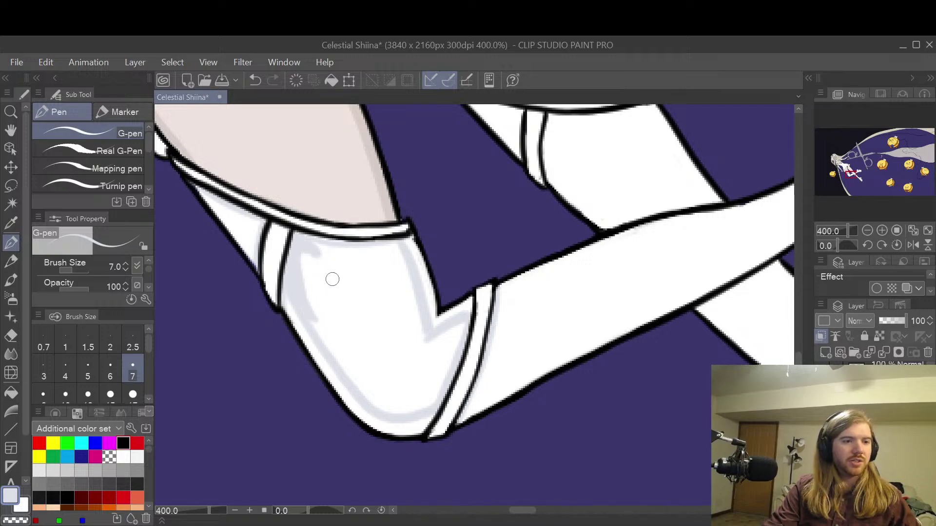
mouse_move(325, 286)
mouse_down()
mouse_move(312, 292)
mouse_move(336, 342)
mouse_up()
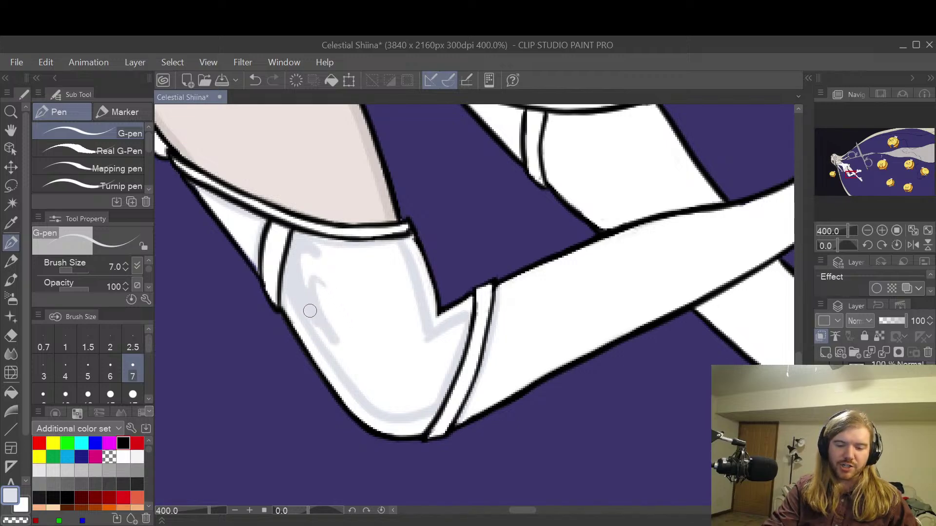
mouse_move(305, 314)
mouse_down()
mouse_move(371, 400)
mouse_move(352, 376)
mouse_move(400, 414)
mouse_move(435, 393)
mouse_move(441, 337)
mouse_up()
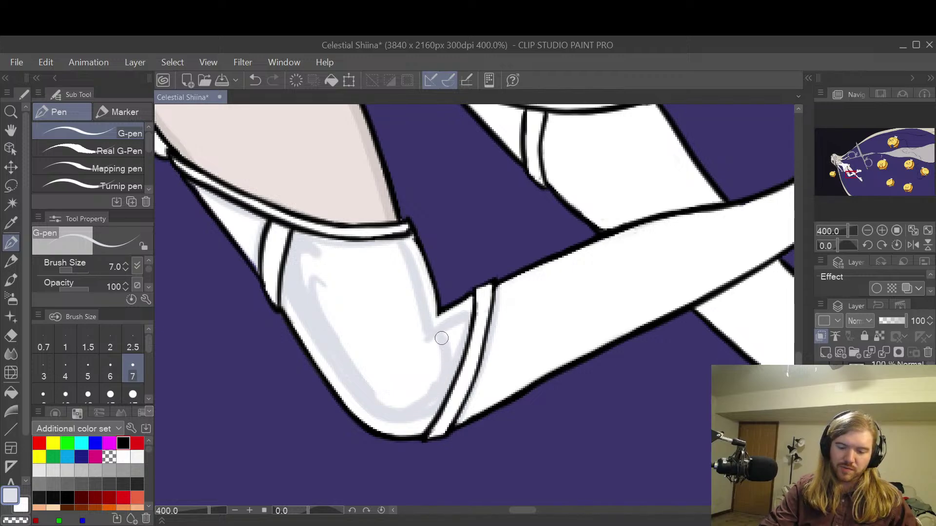
- Fill the interior of the bent knee's stocking section with pale grey and cover the leftover white gaps near the crease
click(12, 393)
click(355, 307)
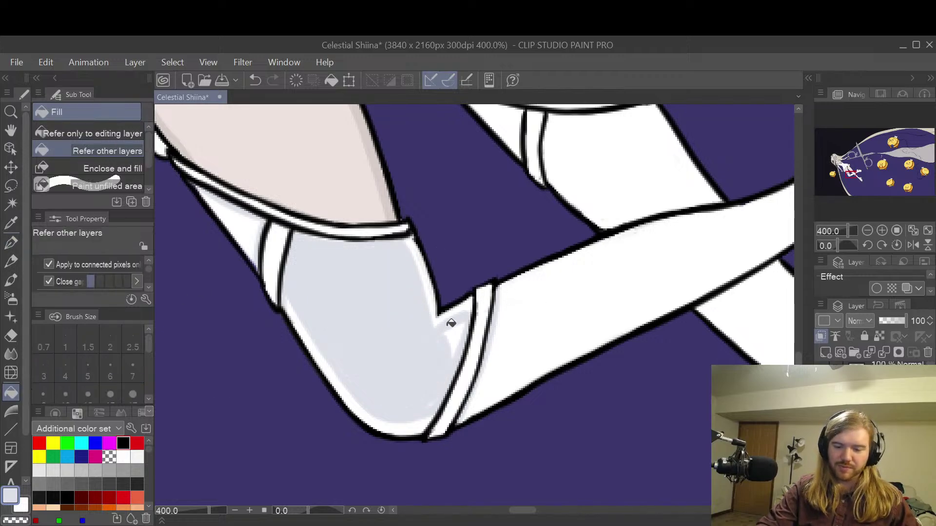
key(p)
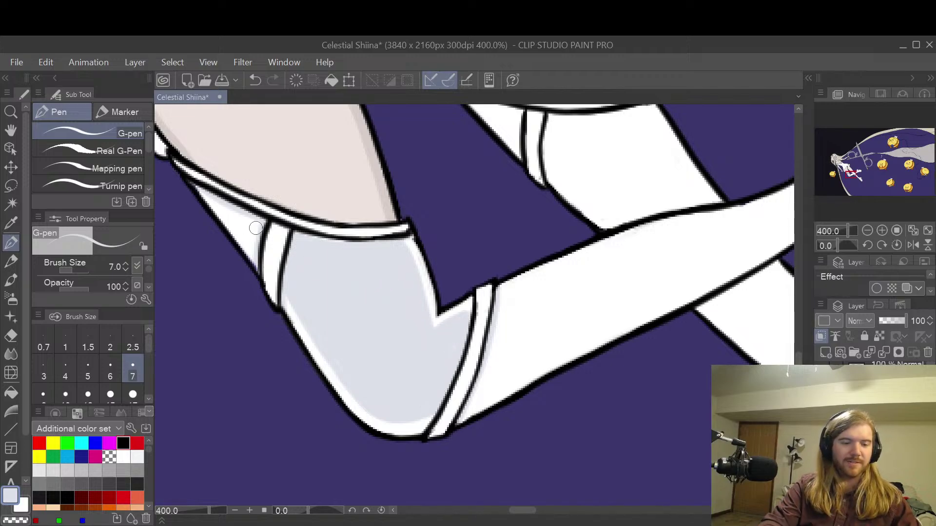
- Paint the small triangular stocking area beyond the short vertical strap in pale grey, leaving a thin white edge along the outer line
drag(252, 229, 274, 230)
scroll(356, 261, up, 5)
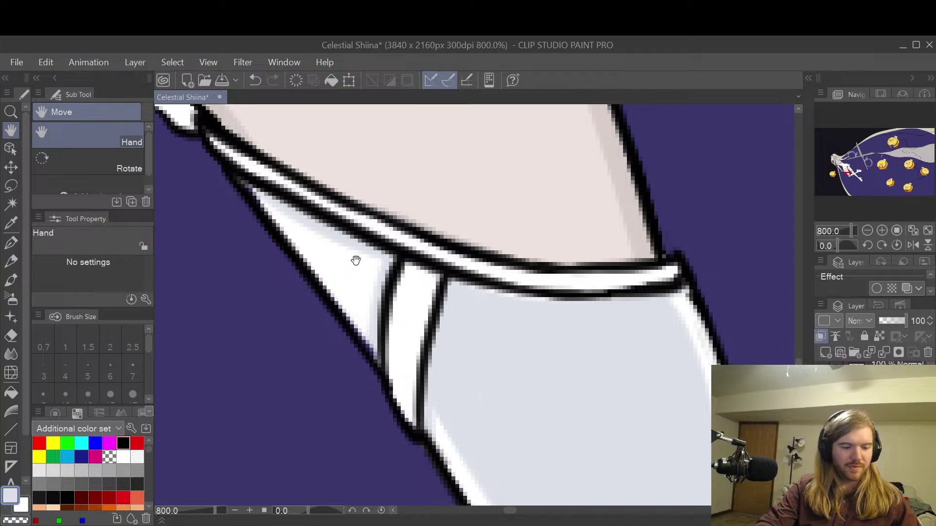
key(p)
mouse_move(282, 207)
mouse_down()
mouse_move(367, 314)
mouse_move(372, 276)
mouse_move(359, 256)
mouse_move(323, 242)
mouse_move(355, 271)
mouse_up()
scroll(580, 308, down, 3)
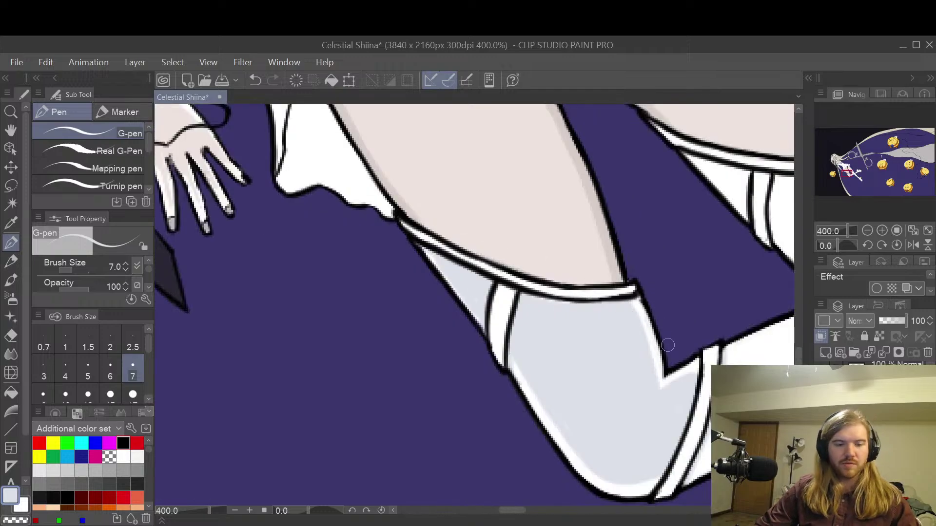
key(h)
drag(665, 343, 379, 328)
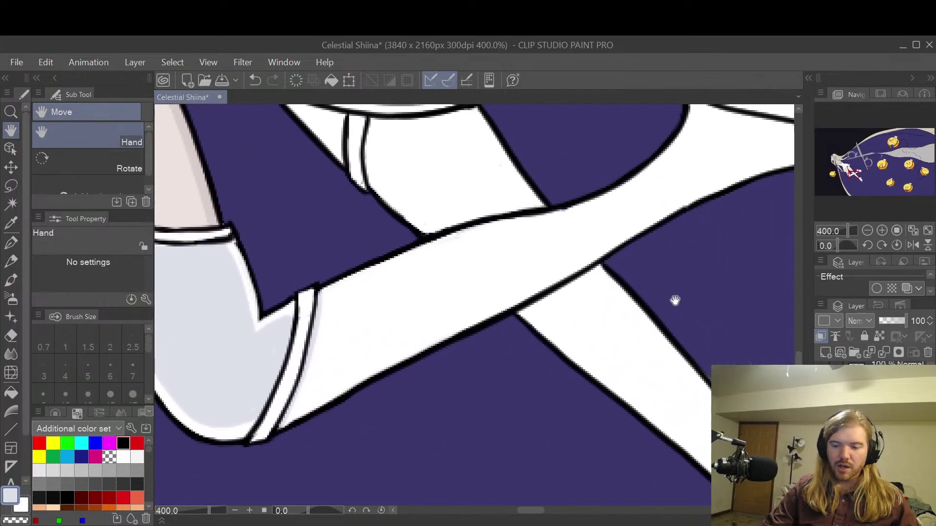
drag(674, 300, 598, 343)
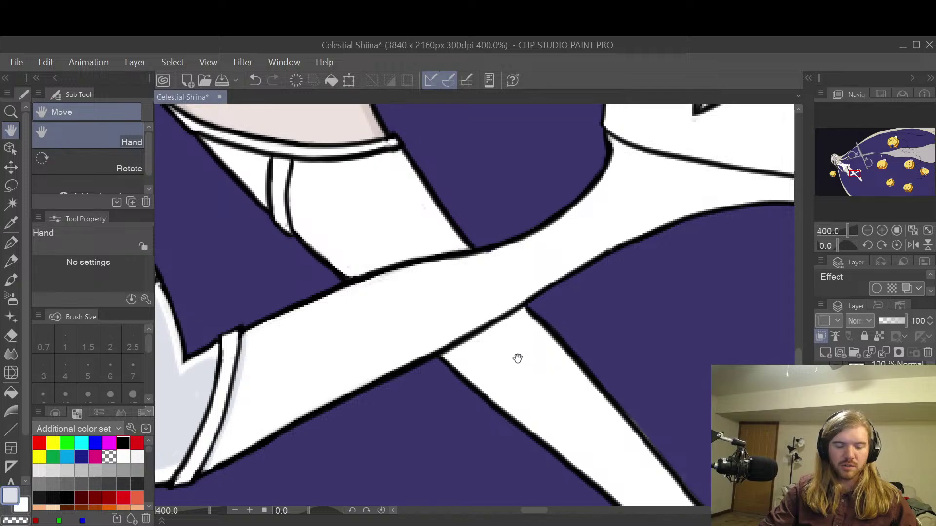
- Fill the front leg's lower stocking, from the band below the knee to the shoe, with pale grey
click(11, 395)
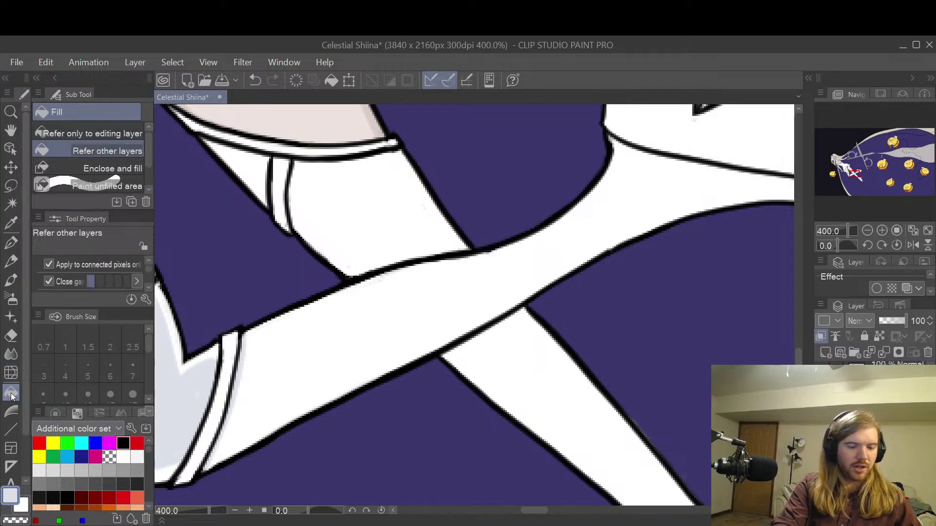
click(407, 320)
- Set the hard eraser to size 8 and erase a thin white highlight along the front leg's calf edge, from the knee band past the leg crossing
key(e)
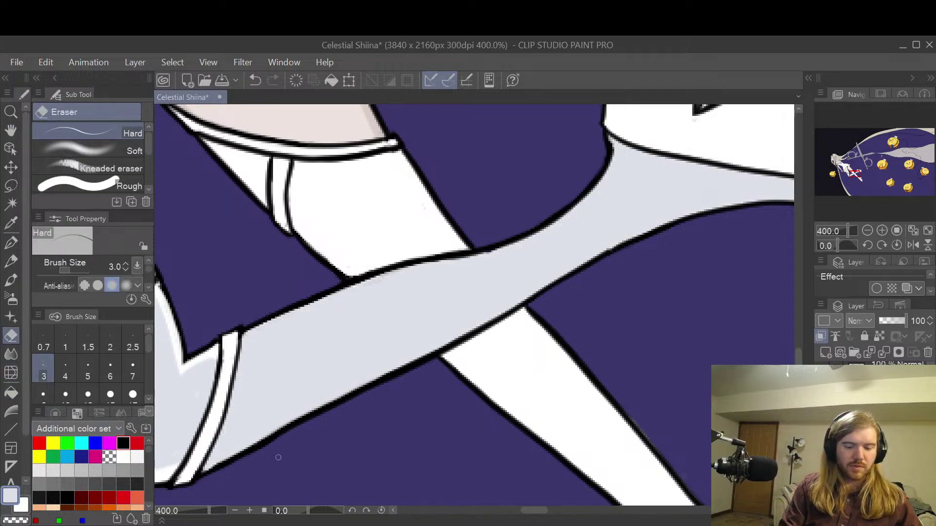
key(r)
mouse_move(574, 318)
mouse_down()
mouse_move(533, 449)
mouse_move(514, 430)
mouse_up()
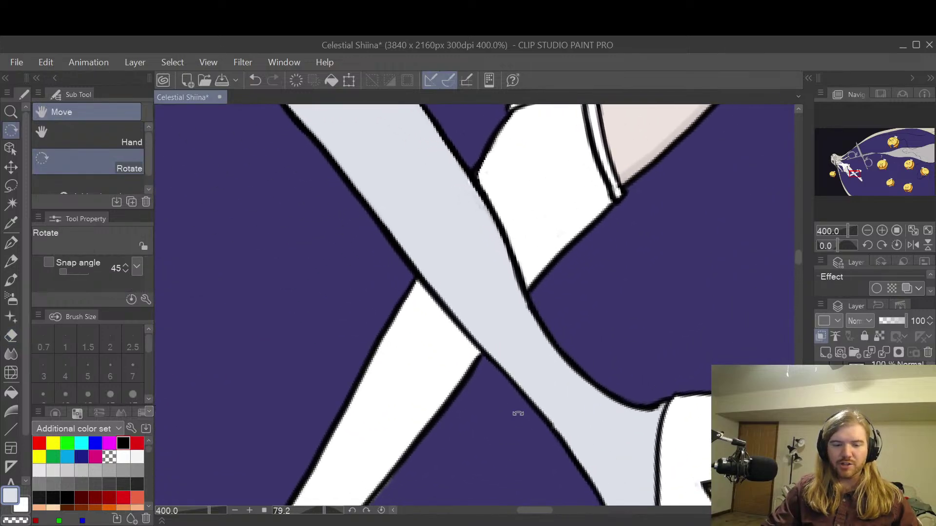
key(h)
drag(601, 244, 533, 365)
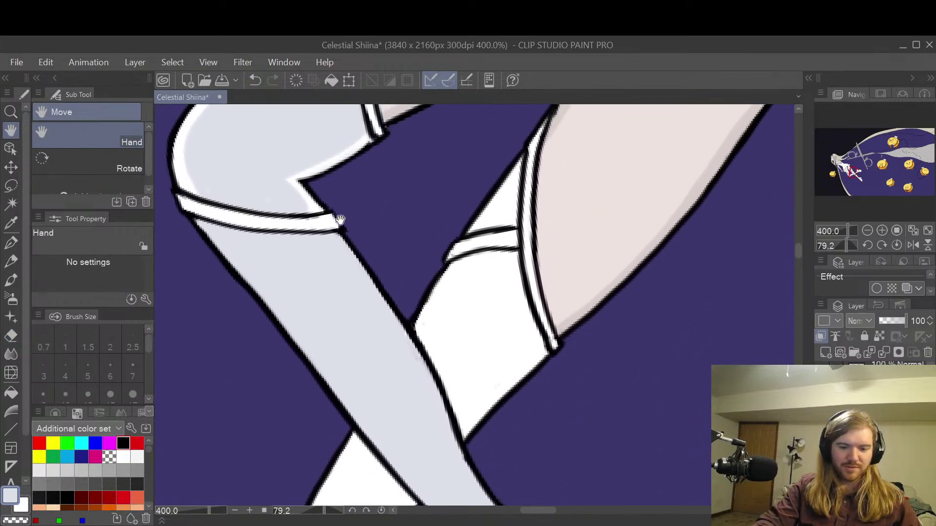
key(p)
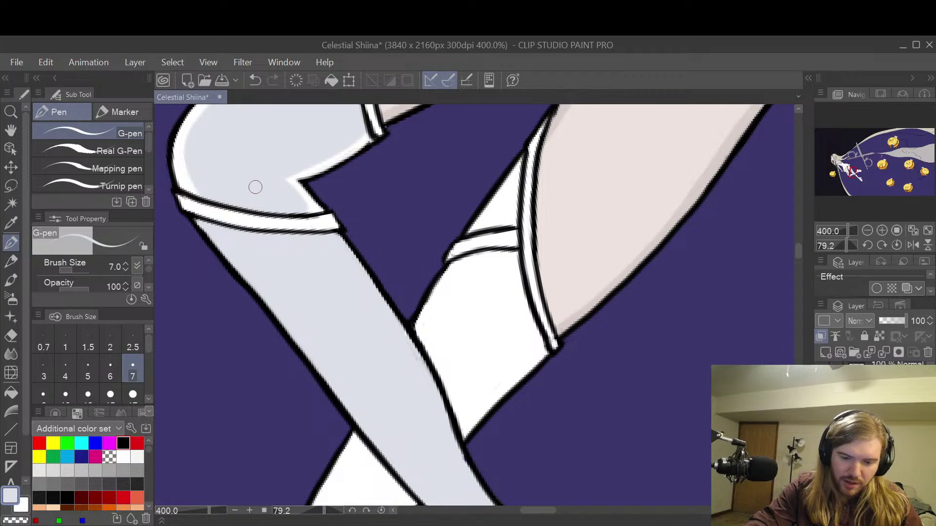
key(e)
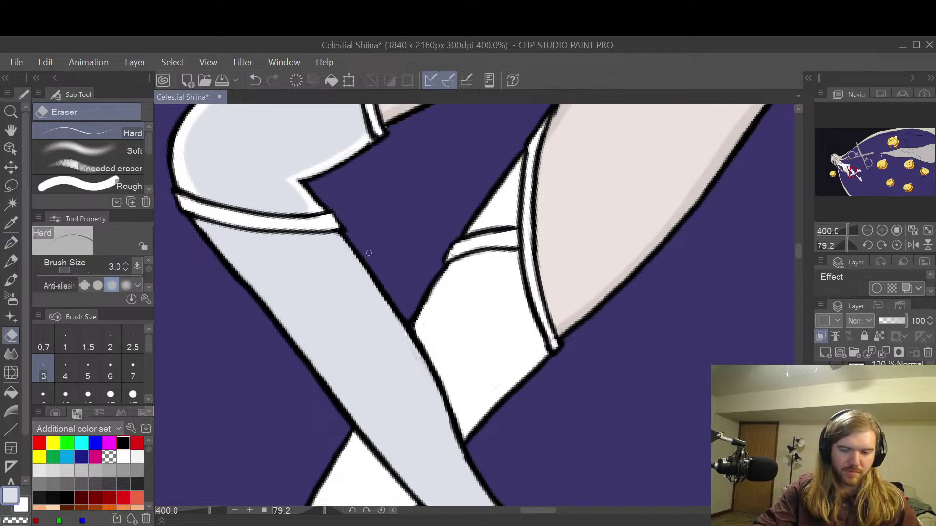
key(bracketright)
key(bracketright)
key(bracketright)
key(bracketright)
key(bracketright)
drag(336, 230, 359, 257)
mouse_move(334, 227)
mouse_down()
mouse_move(439, 392)
mouse_move(466, 466)
mouse_move(490, 483)
mouse_up()
- Extend the erased white highlight along the calf edge from the leg crossing down to the platform shoe
key(space)
drag(589, 449, 565, 346)
scroll(573, 325, down, 3)
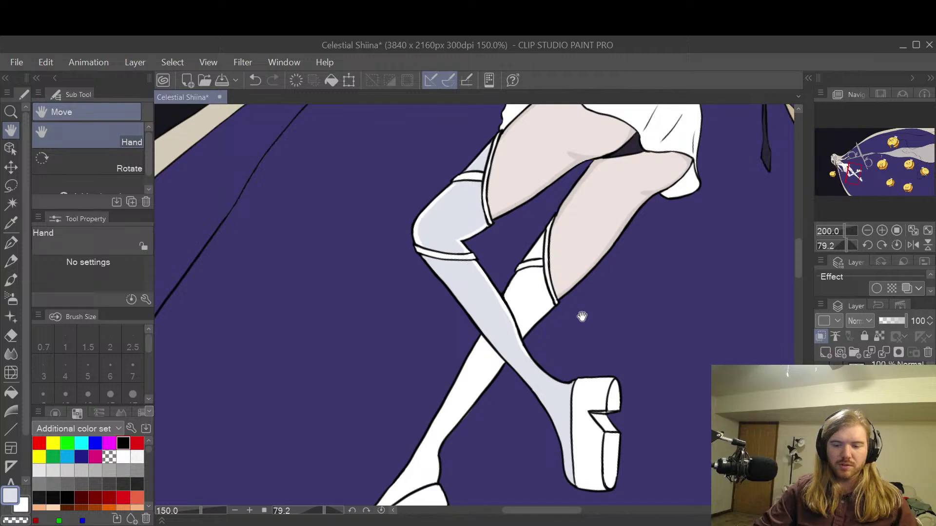
scroll(587, 329, up, 1)
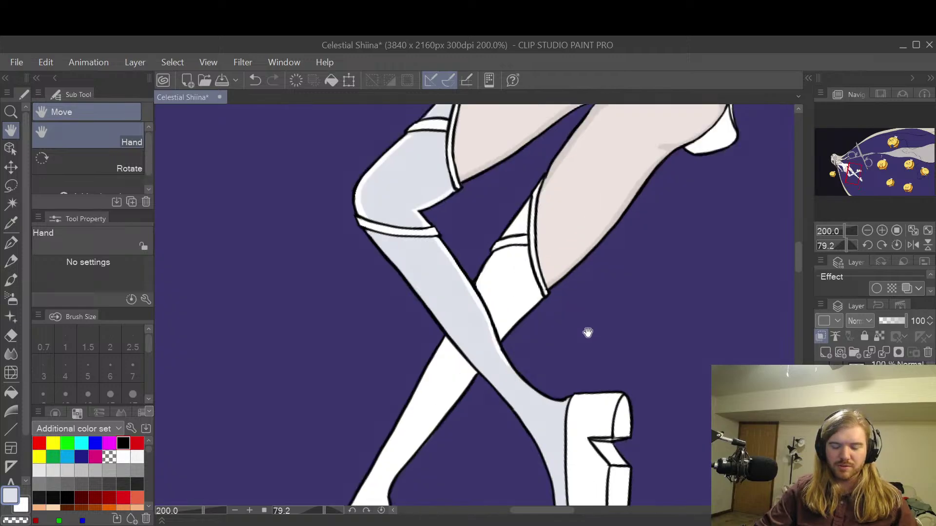
scroll(587, 333, up, 1)
scroll(582, 334, down, 1)
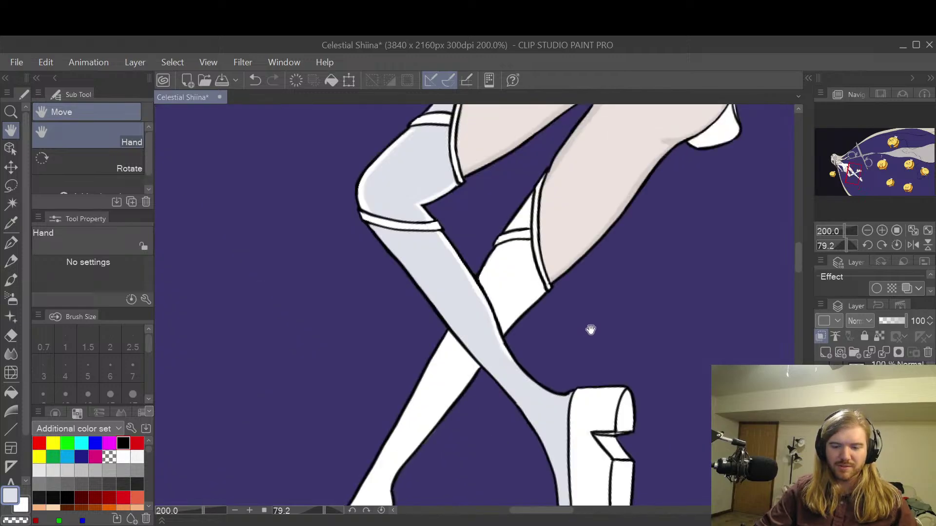
scroll(590, 330, up, 1)
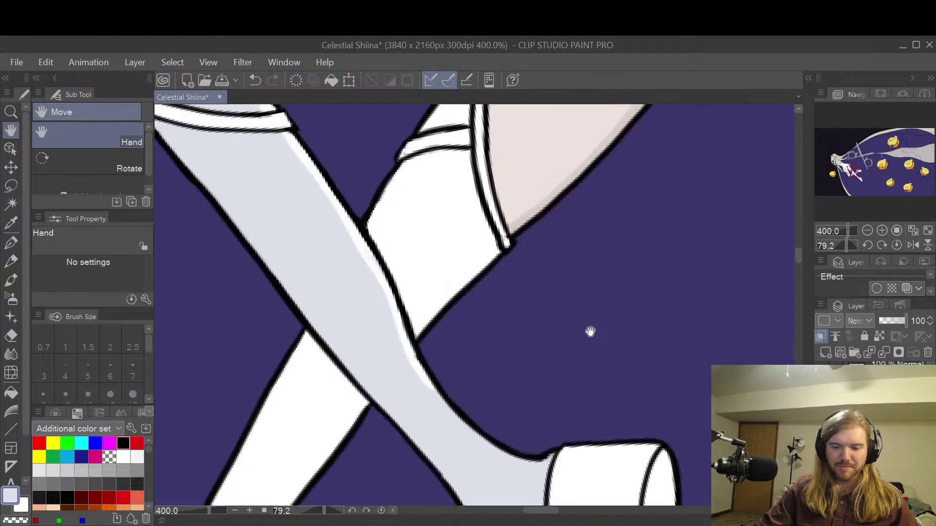
drag(554, 393, 520, 283)
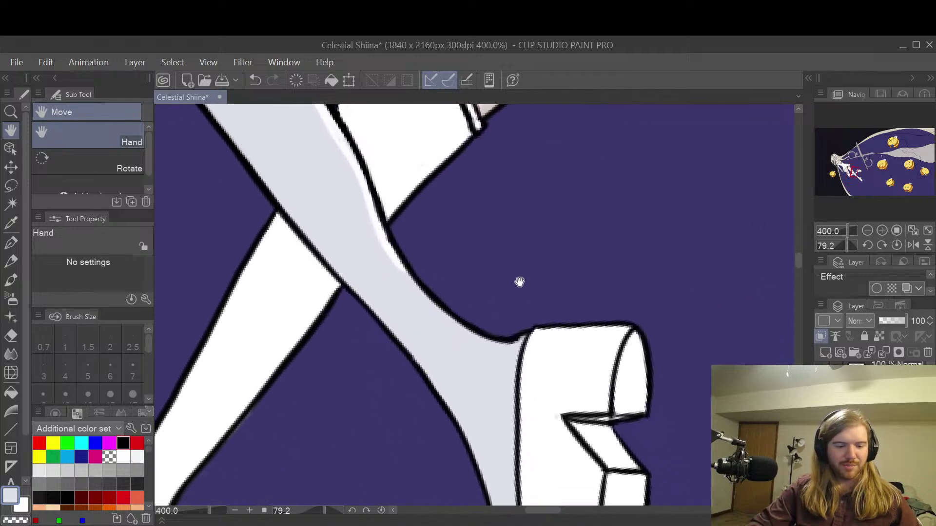
key(p)
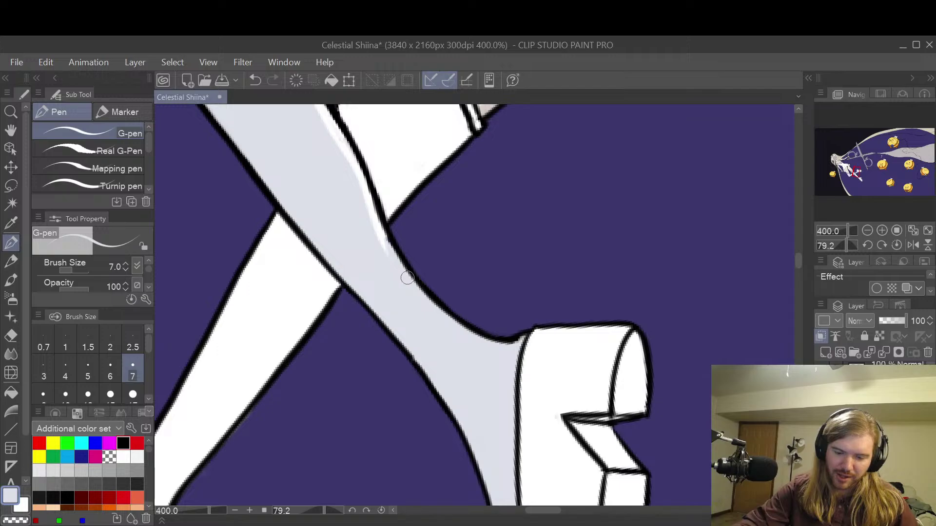
key(ctrl+z)
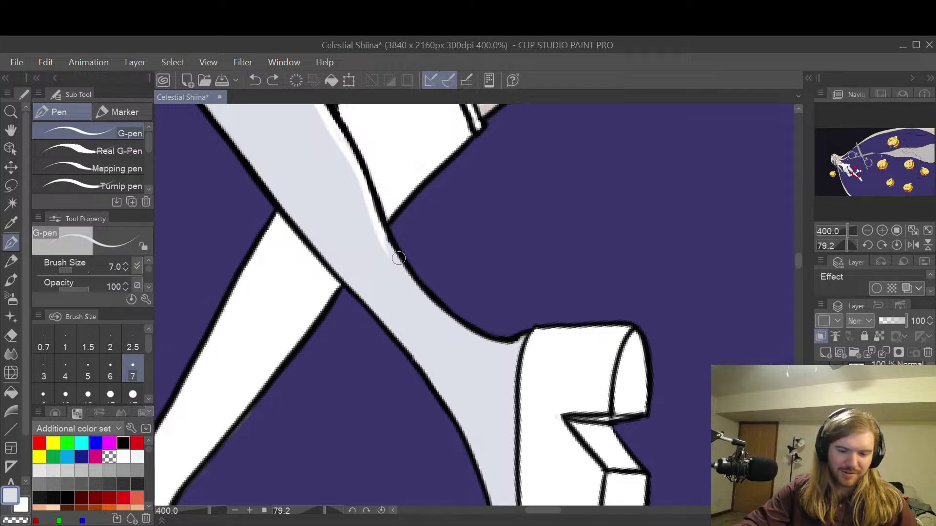
key(e)
mouse_move(415, 284)
mouse_down()
mouse_move(461, 329)
mouse_move(522, 339)
mouse_up()
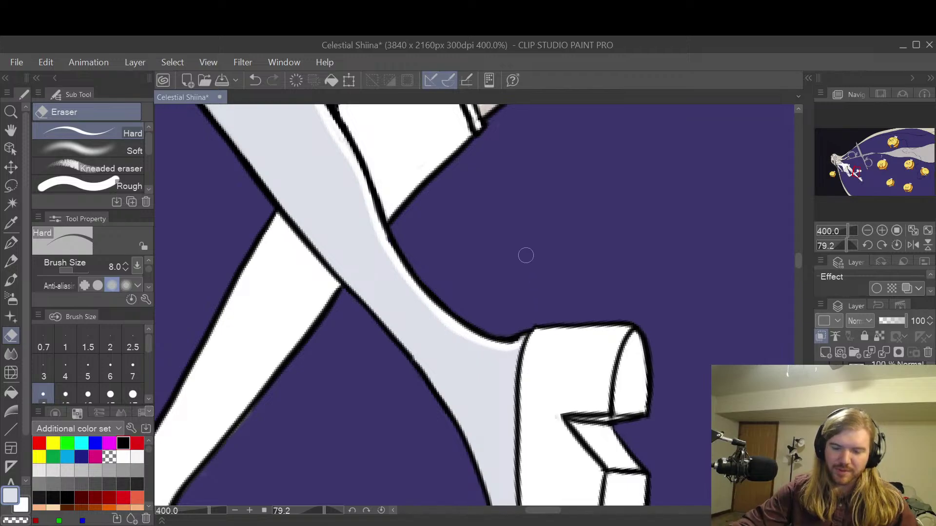
- Erase a thin white highlight along the front leg's shin edge from the knee band towards the ankle, and trim the calf highlight with the G-pen
key(space)
mouse_move(514, 266)
mouse_down()
mouse_move(703, 384)
mouse_move(692, 367)
mouse_up()
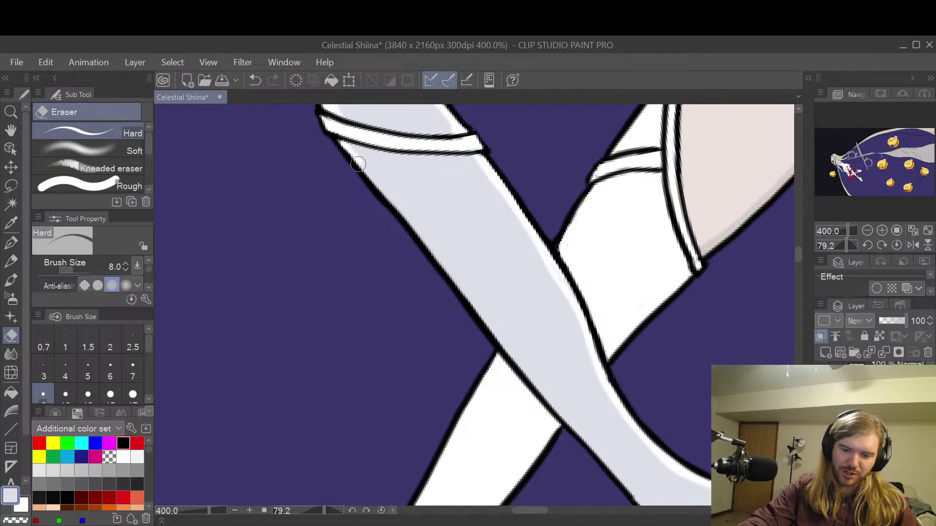
drag(381, 188, 578, 437)
key(p)
mouse_move(658, 396)
mouse_down()
mouse_move(527, 194)
mouse_move(483, 164)
mouse_up()
key(e)
mouse_move(438, 225)
mouse_down()
mouse_move(516, 323)
mouse_move(547, 390)
mouse_move(565, 470)
mouse_up()
- Continue the erased white highlight along the front of the foot down to the pointed end of the stocking at the shoe
key(h)
drag(618, 393, 662, 234)
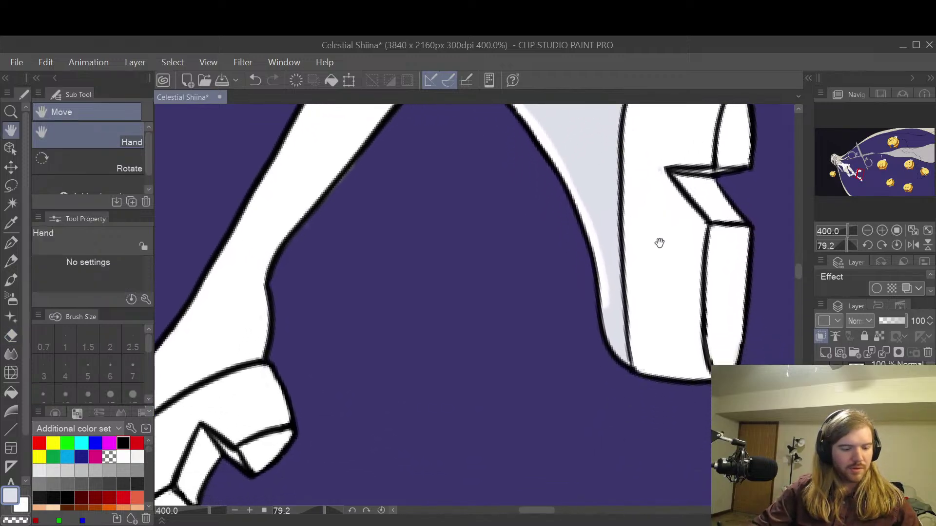
key(e)
drag(598, 284, 623, 366)
key(ctrl+z)
drag(597, 278, 636, 371)
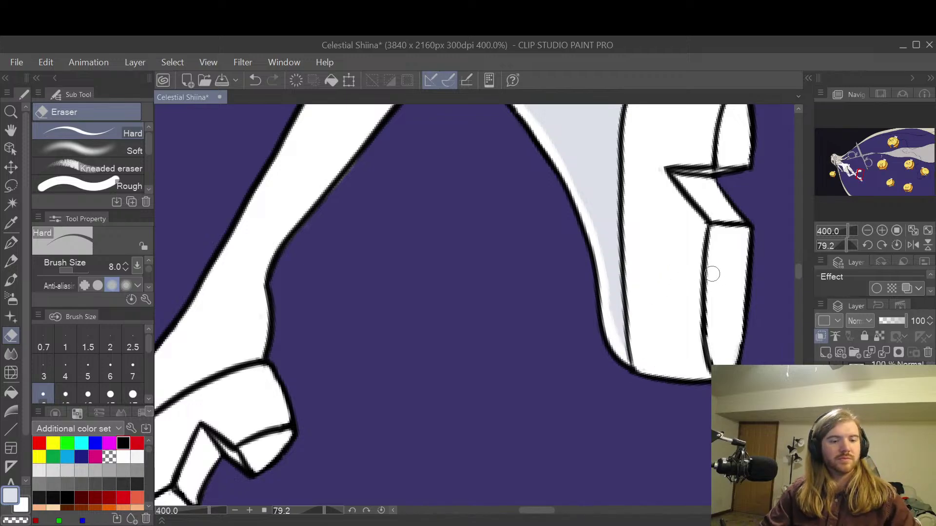
- Touch up the front leg's calf highlight in pale grey with the G-pen where the two legs cross
key(h)
scroll(663, 292, down, 3)
scroll(724, 244, down, 2)
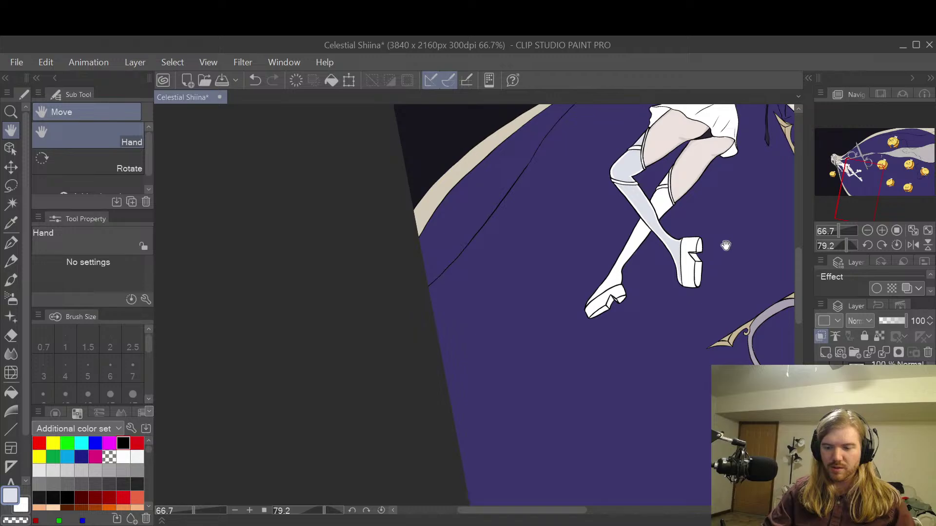
scroll(618, 376, up, 3)
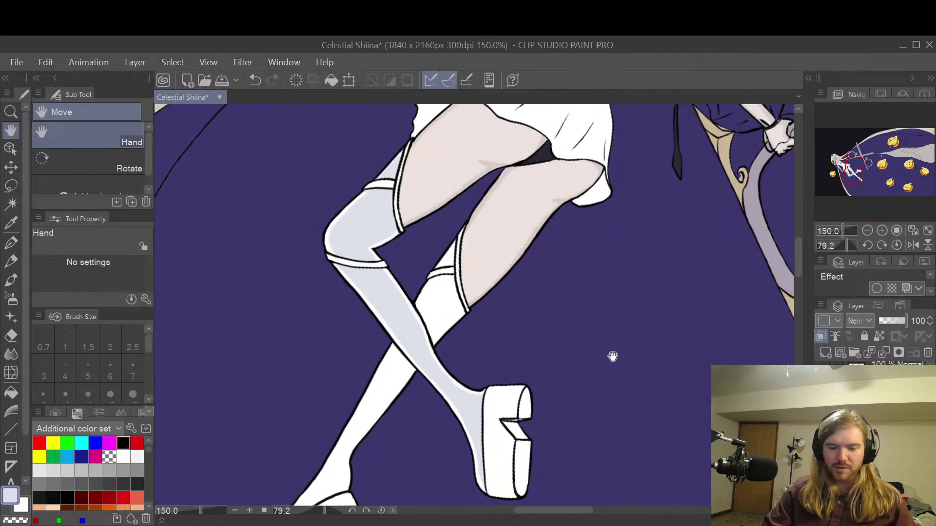
scroll(564, 281, up, 6)
scroll(594, 281, down, 3)
scroll(593, 292, up, 2)
scroll(594, 300, up, 1)
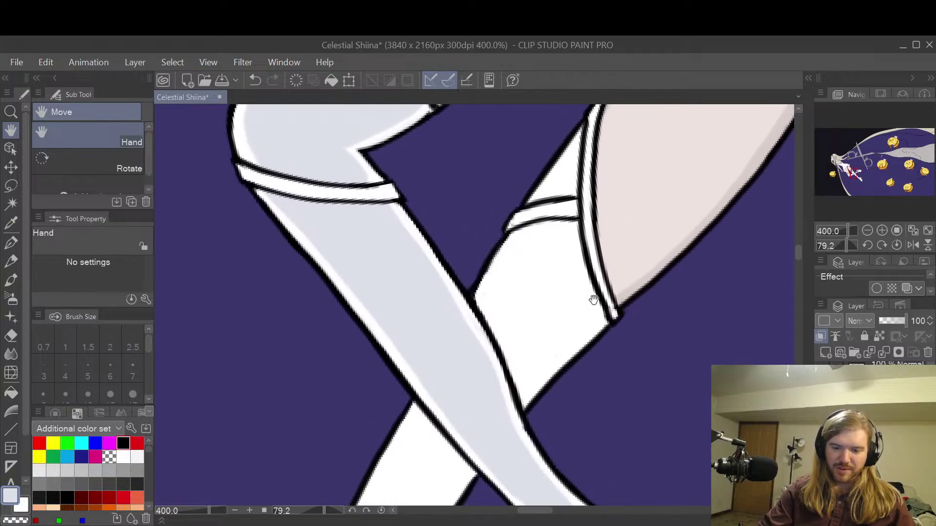
key(p)
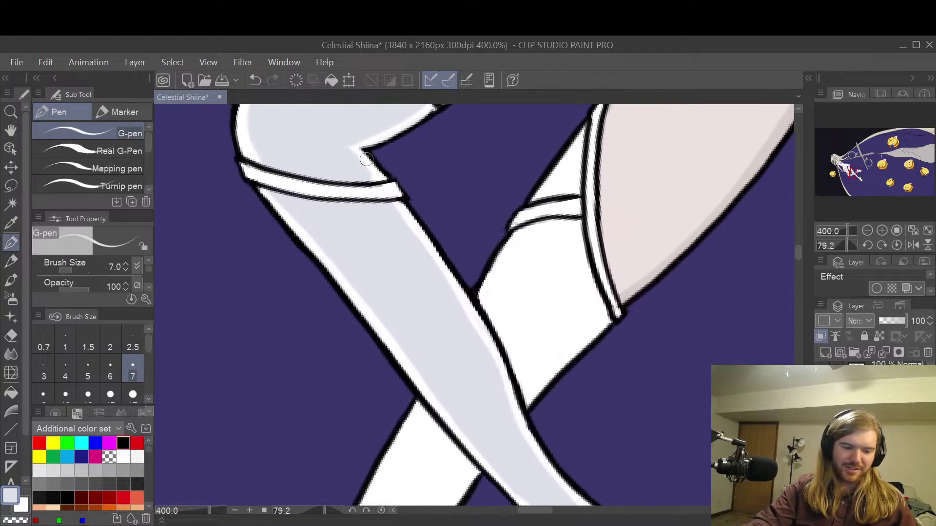
drag(463, 280, 474, 318)
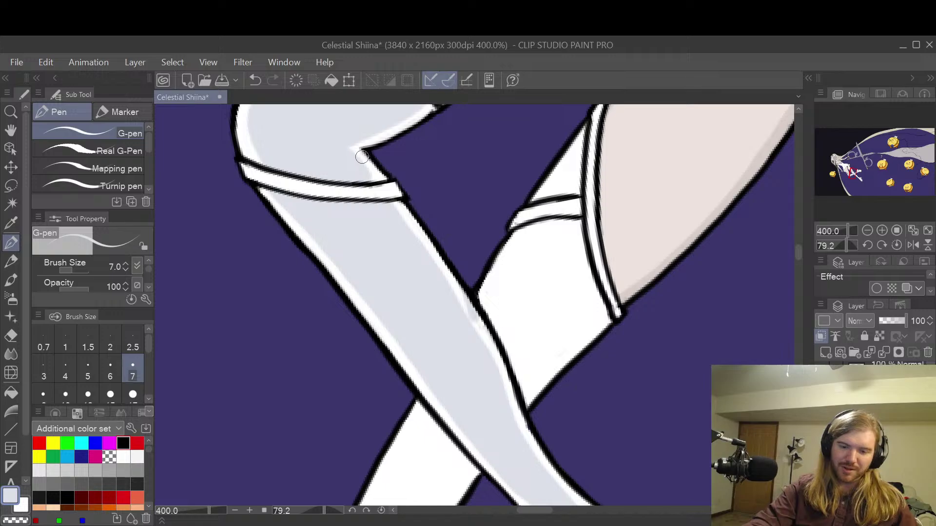
- Undo the last pen strokes where the legs cross and erase the shading along the bent leg's edge there
drag(454, 257, 492, 338)
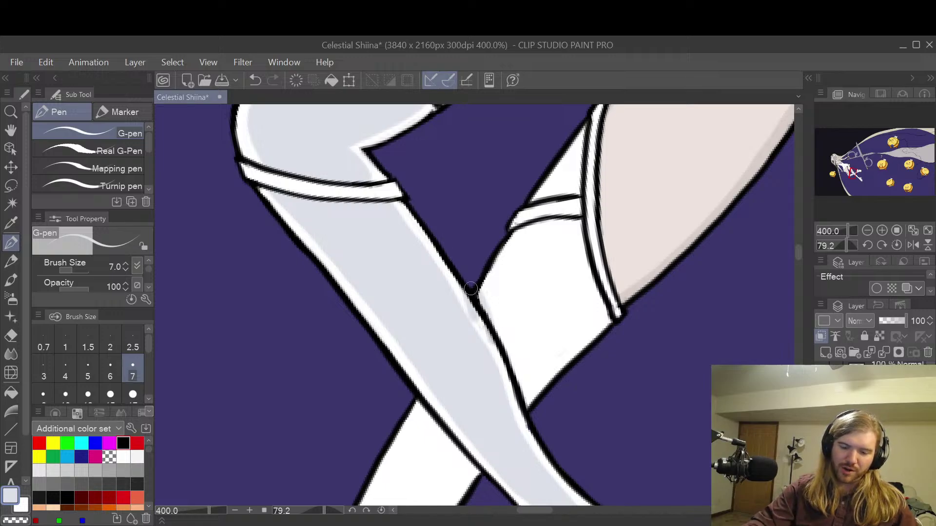
key(ctrl+z)
key(ctrl+z)
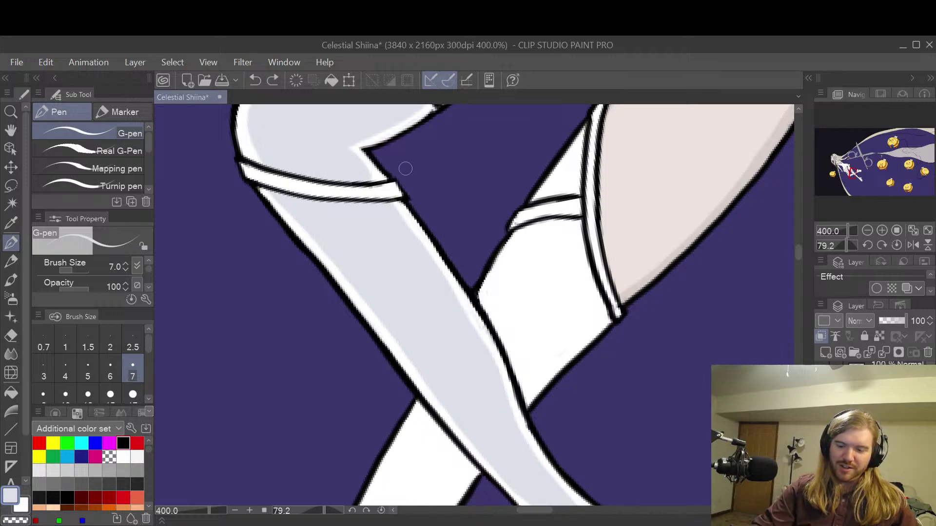
key(e)
drag(474, 300, 484, 319)
- Fill the straight leg's boot, including the small section above its strap, with the light grey shading colour, referring to other layers
key(r)
mouse_move(621, 413)
mouse_down()
mouse_move(674, 317)
mouse_move(661, 170)
mouse_up()
key(h)
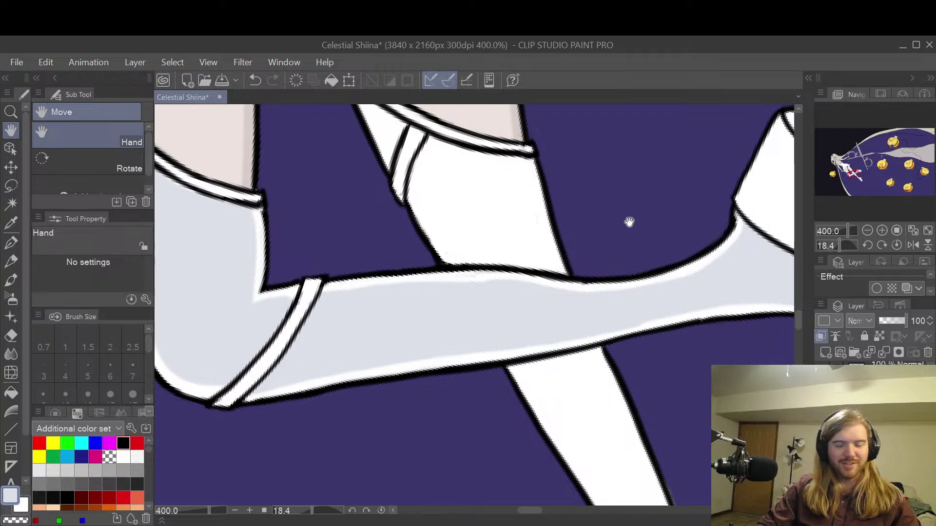
drag(628, 224, 608, 320)
scroll(617, 285, down, 4)
scroll(675, 318, up, 4)
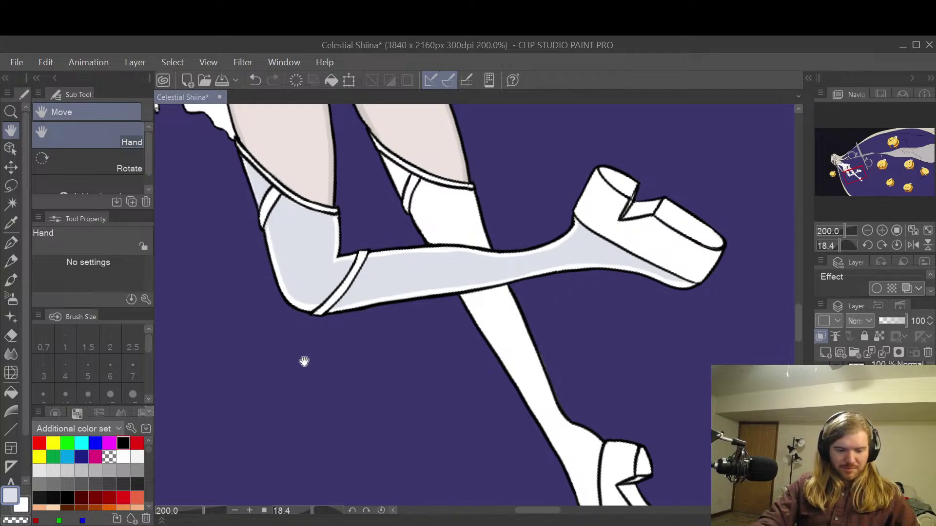
click(11, 391)
click(463, 207)
click(524, 360)
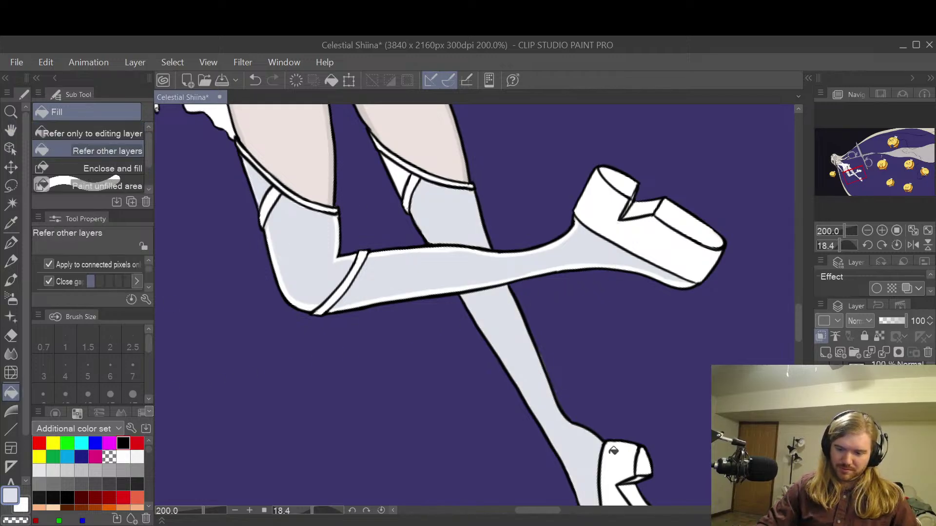
click(401, 176)
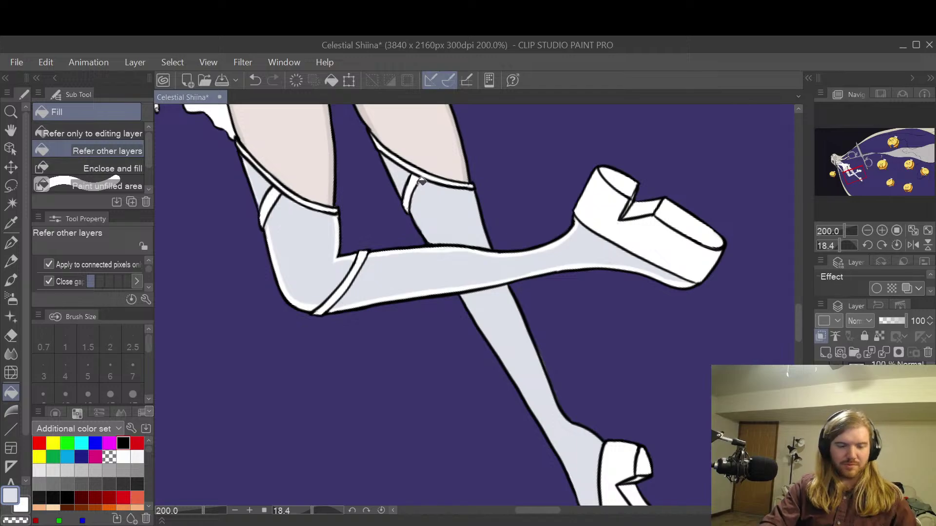
- Touch up the grey shading around the straight leg's upper strap using the G-pen at size 7
scroll(422, 181, up, 4)
key(p)
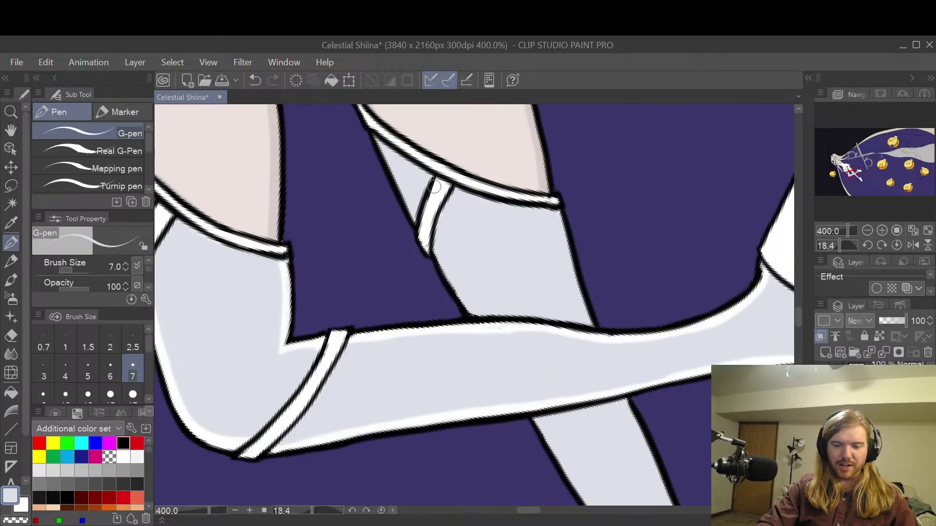
drag(419, 234, 391, 155)
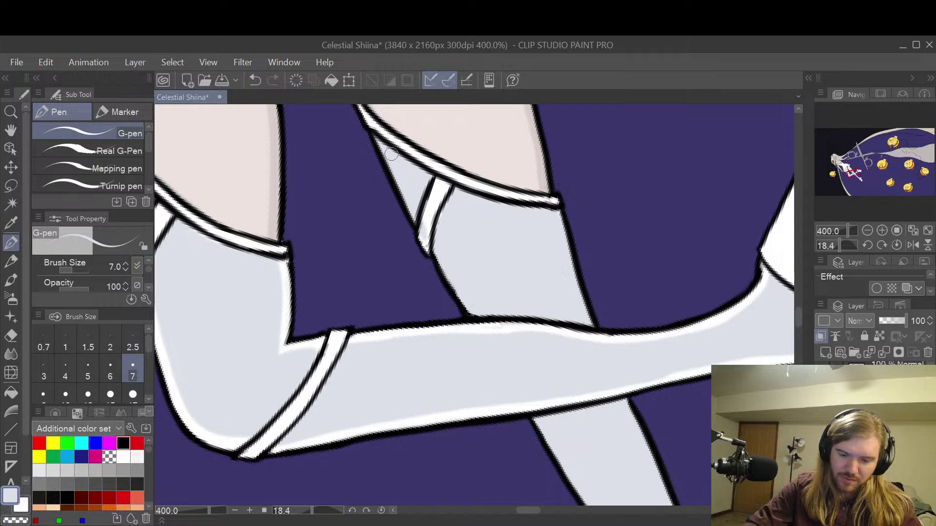
- Erase thin white rims along both edges of the straight leg's upper boot using the hard eraser at size 8
scroll(873, 429, down, 3)
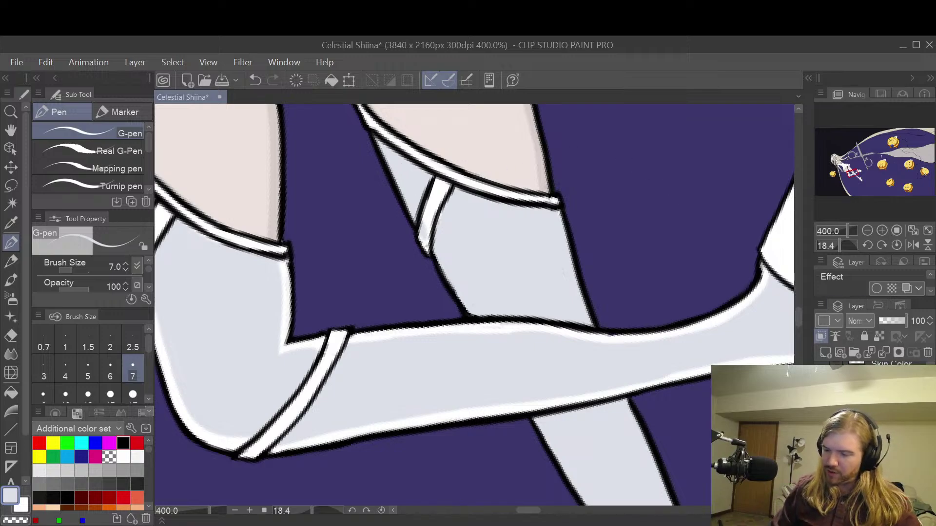
key(e)
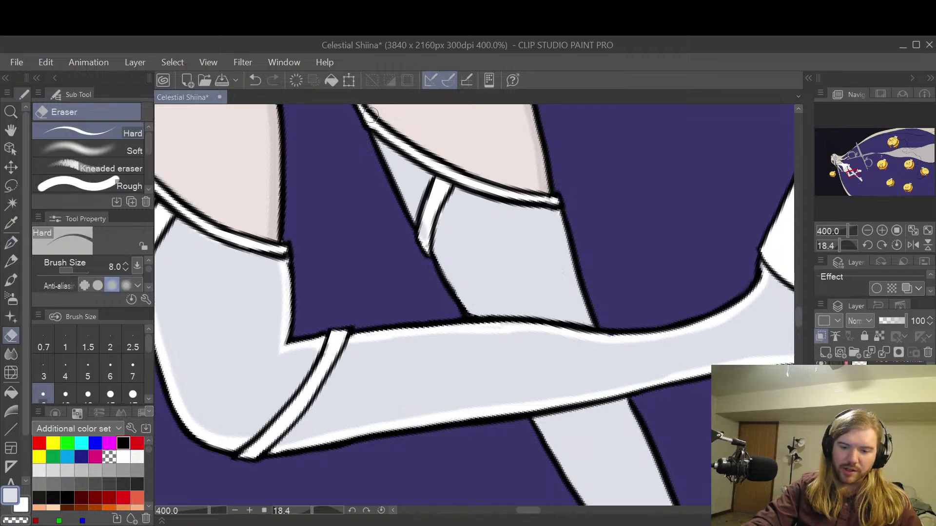
drag(373, 135, 424, 221)
drag(555, 184, 594, 329)
drag(414, 219, 478, 330)
- Paint over the stray white notch below the bent leg's upper rim using the G-pen in light grey
key(space)
mouse_move(652, 445)
mouse_down()
mouse_move(636, 392)
mouse_move(539, 297)
mouse_move(522, 292)
mouse_up()
scroll(595, 340, down, 4)
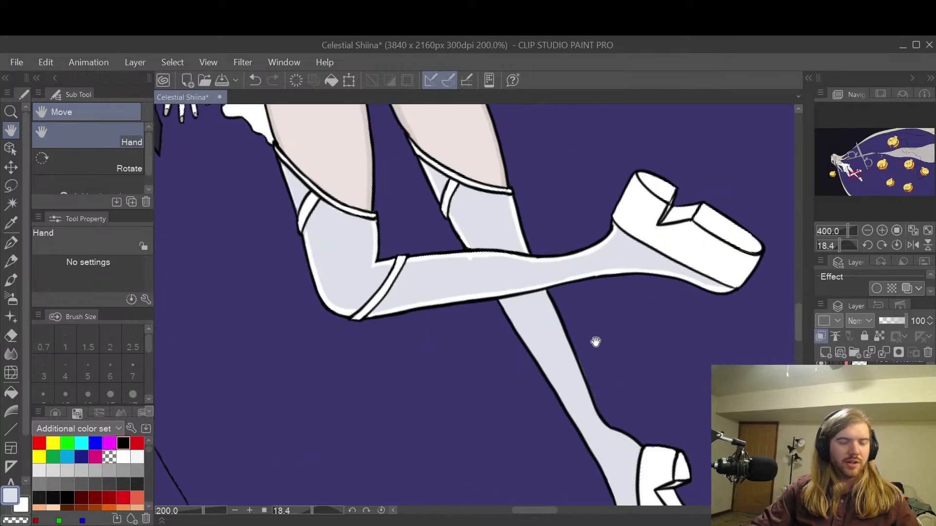
drag(552, 320, 531, 326)
scroll(531, 326, up, 2)
scroll(493, 271, up, 2)
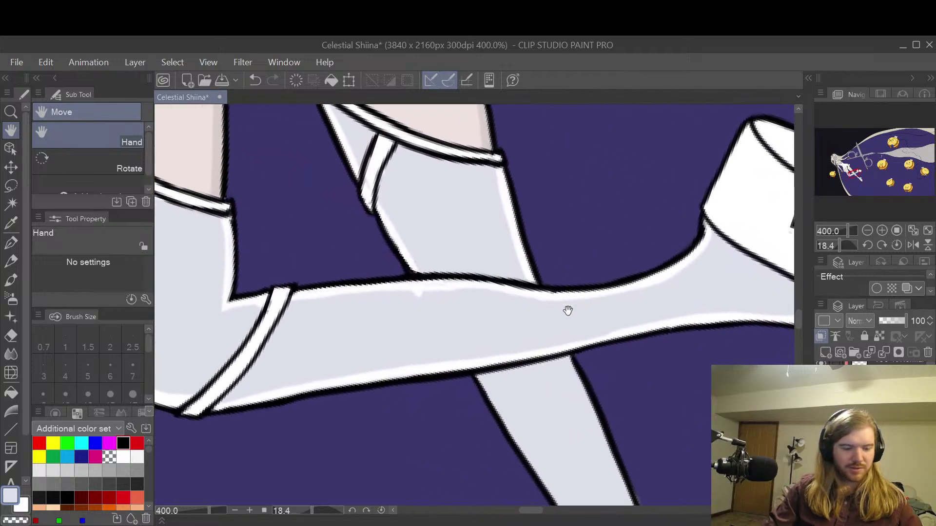
key(p)
scroll(434, 307, up, 2)
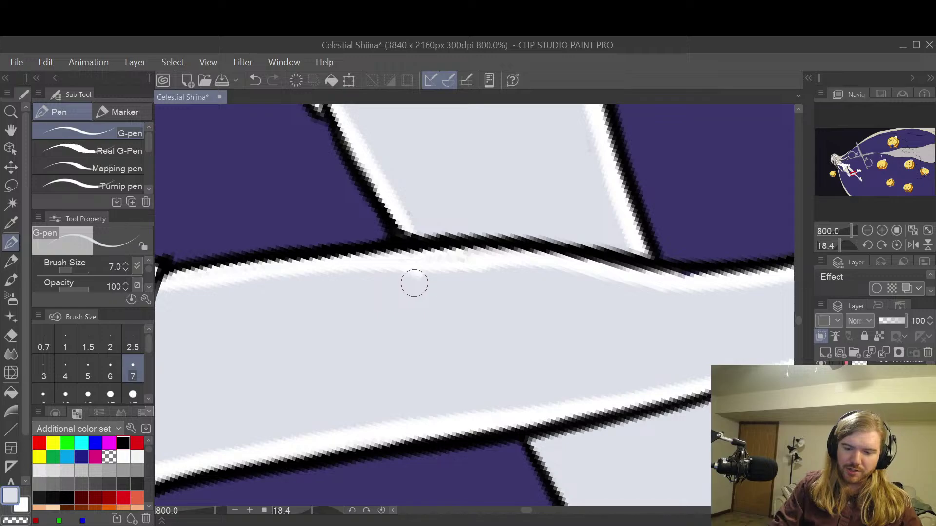
scroll(695, 313, down, 4)
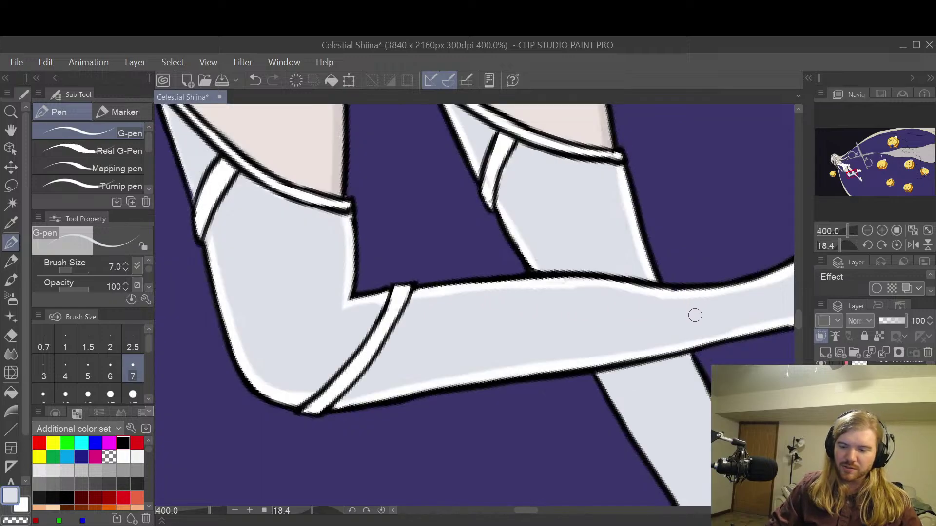
- Erase the stray specks beside the bent leg's upper outline using the hard eraser at size 4
scroll(690, 321, up, 4)
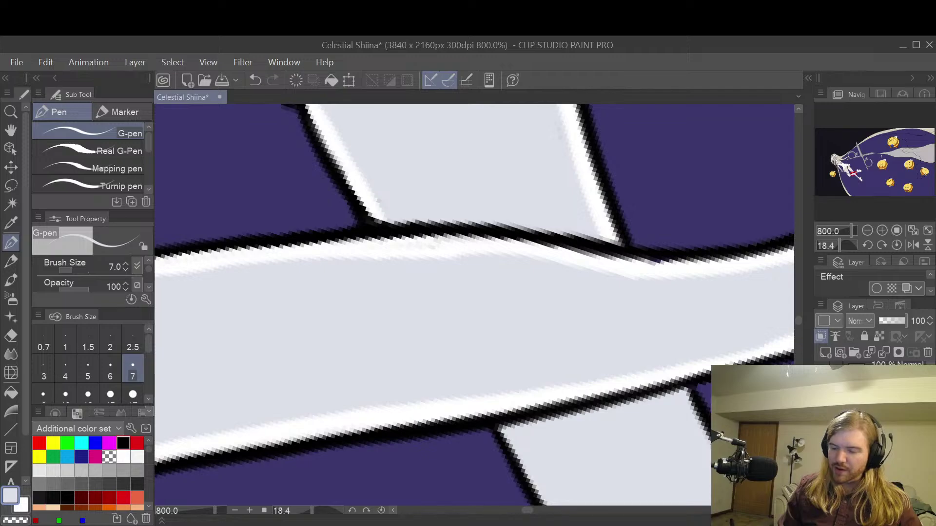
key(e)
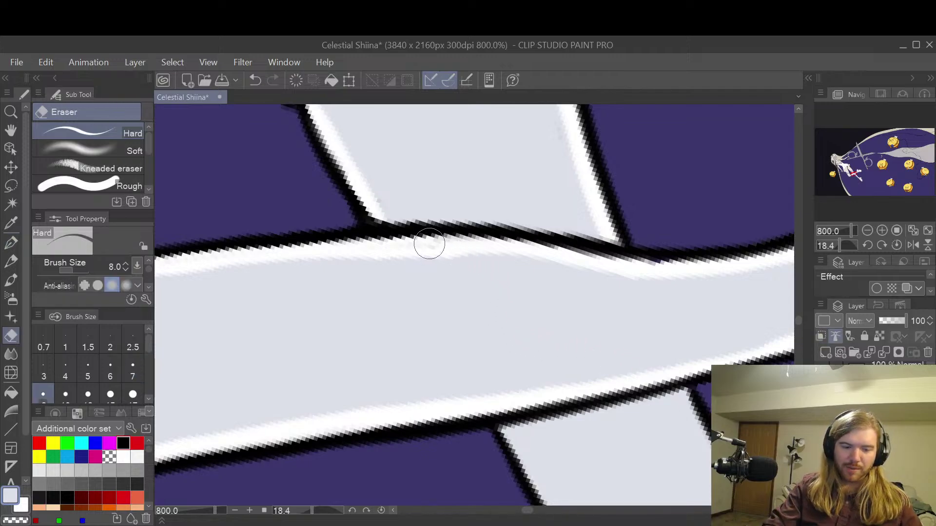
key(bracketleft)
key(bracketleft)
key(bracketleft)
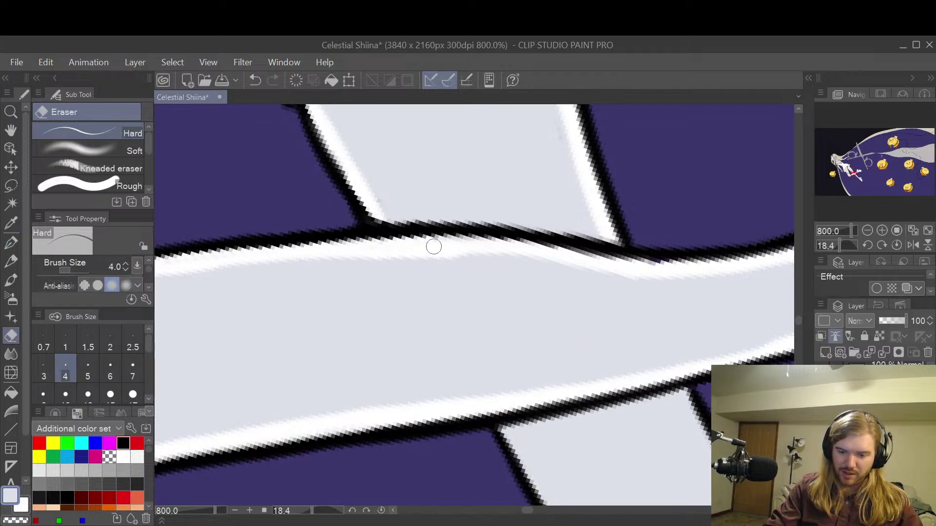
- Erase the grey residue from the lower tip of the straight leg's strap
scroll(432, 247, down, 2)
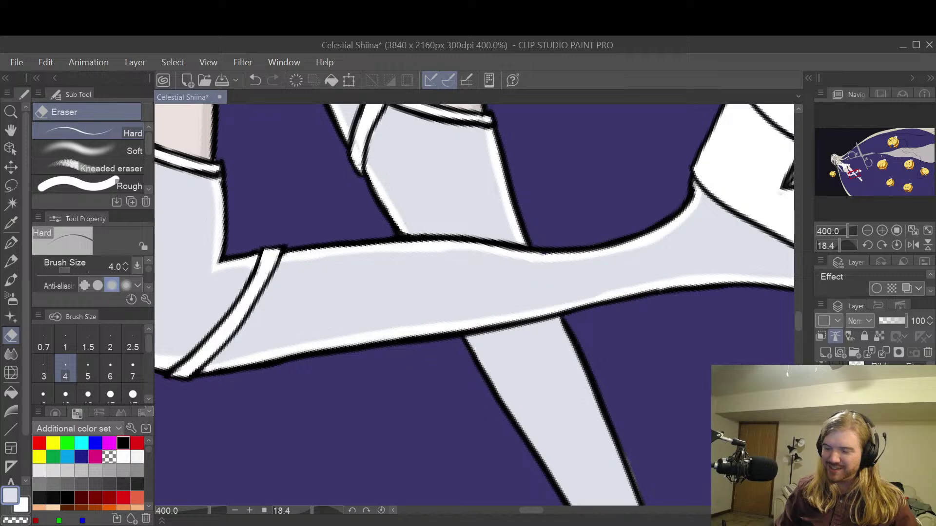
click(872, 429)
drag(422, 225, 516, 261)
scroll(462, 234, up, 3)
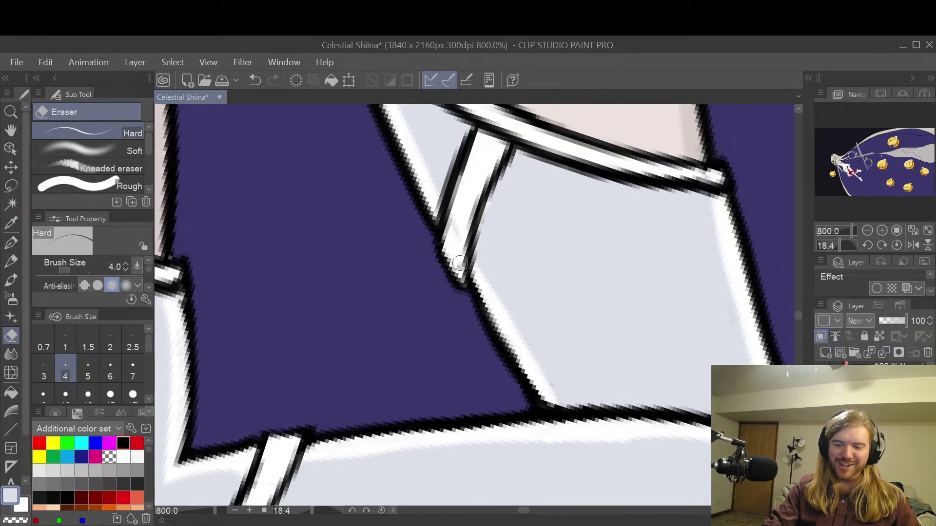
scroll(490, 201, down, 3)
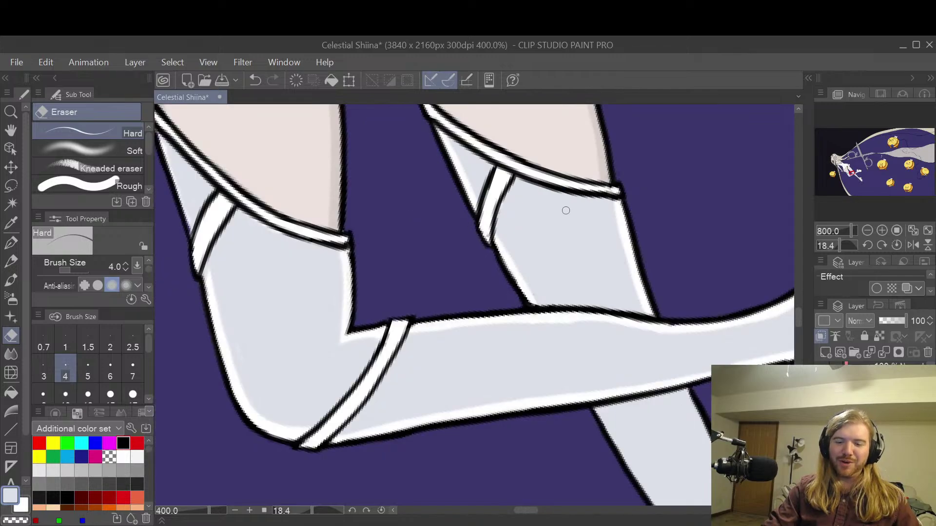
- Set the eraser to size 8 and erase a white rim along the straight lower leg's right edge down to the shoe
key(p)
mouse_move(704, 325)
mouse_down()
mouse_move(680, 278)
mouse_move(468, 138)
mouse_up()
key(e)
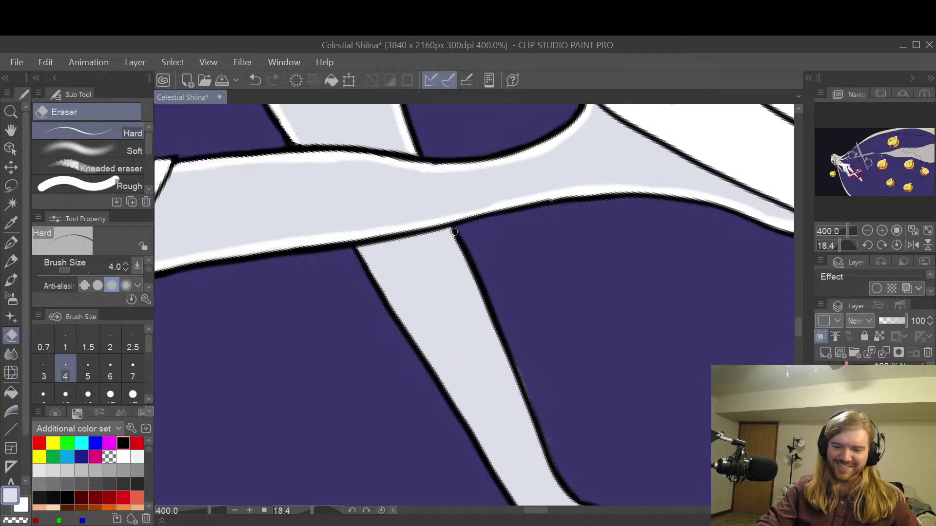
key(h)
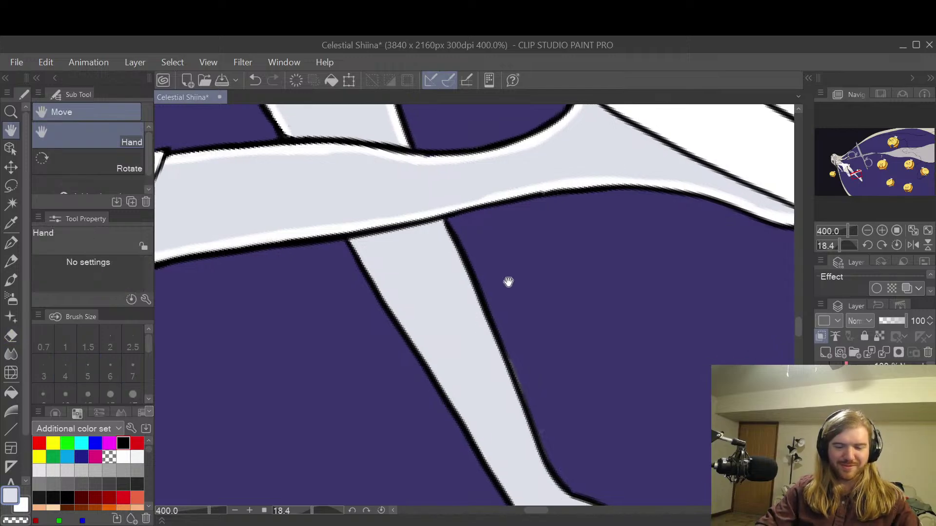
drag(509, 284, 477, 225)
key(e)
mouse_move(411, 161)
mouse_down()
mouse_move(520, 422)
mouse_move(533, 440)
mouse_move(607, 480)
mouse_up()
key(ctrl+z)
key(bracketright)
key(bracketright)
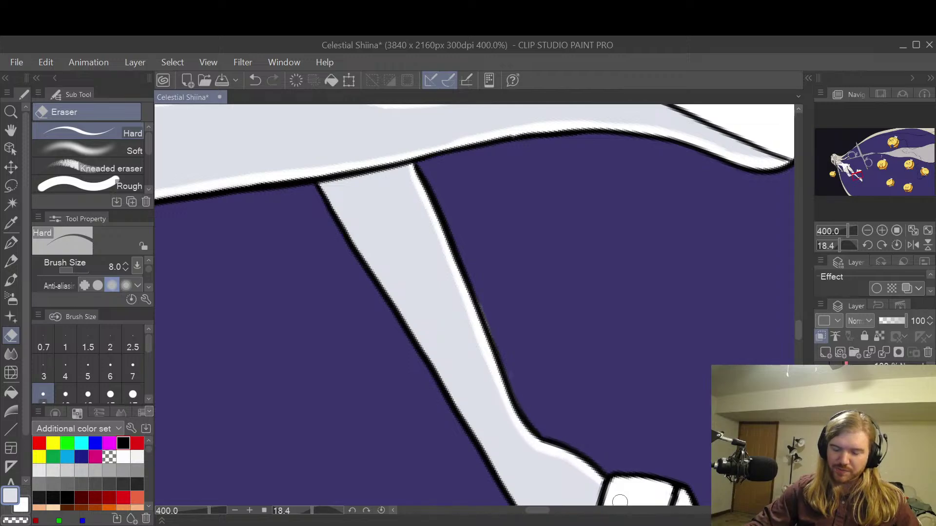
- Erase a matching white rim along the left edge of the straight lower leg, from the crossing toward the ankle
key(space)
drag(574, 346, 630, 273)
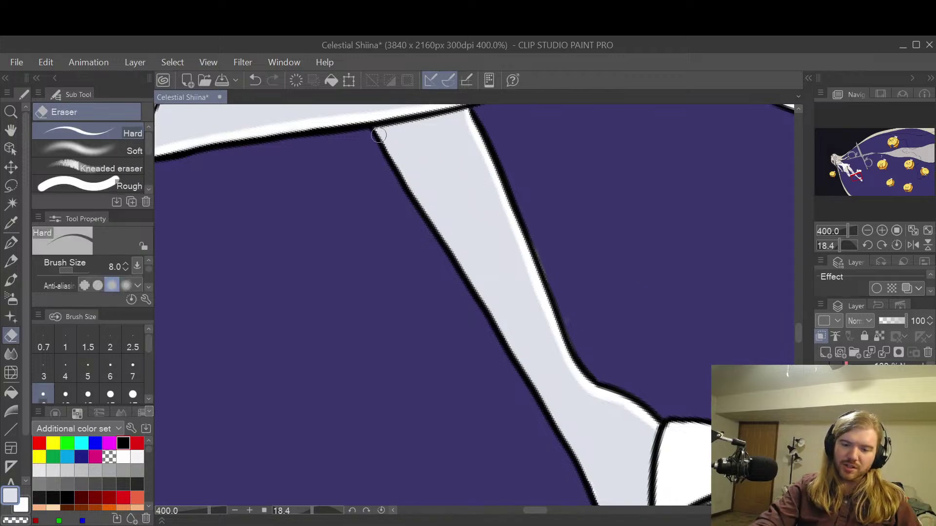
drag(372, 127, 420, 209)
key(ctrl+z)
mouse_move(375, 130)
mouse_down()
mouse_move(554, 416)
mouse_move(597, 502)
mouse_up()
- Continue the white rim along the straight leg's foot from the ankle to the toe of the shoe
key(space)
mouse_move(633, 423)
mouse_down()
mouse_move(674, 329)
mouse_move(651, 210)
mouse_move(622, 163)
mouse_up()
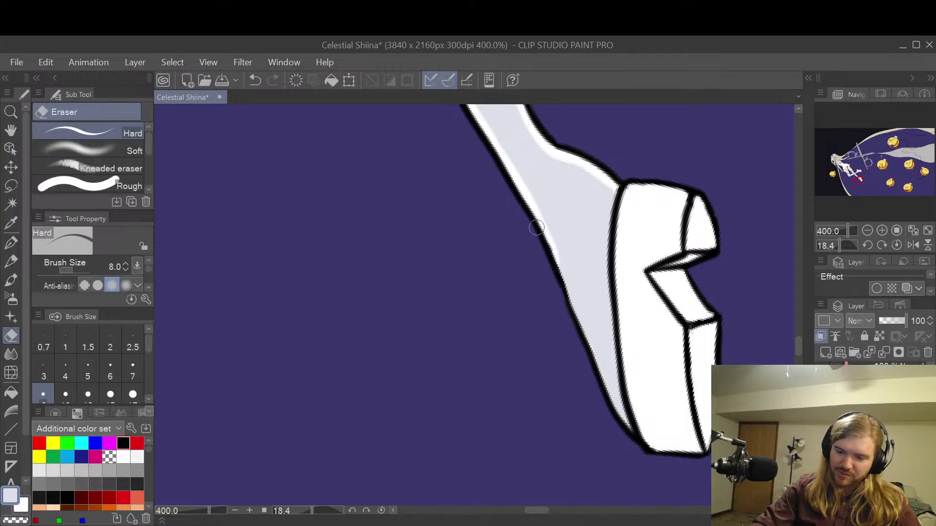
mouse_move(552, 250)
mouse_down()
mouse_move(601, 380)
mouse_move(642, 447)
mouse_up()
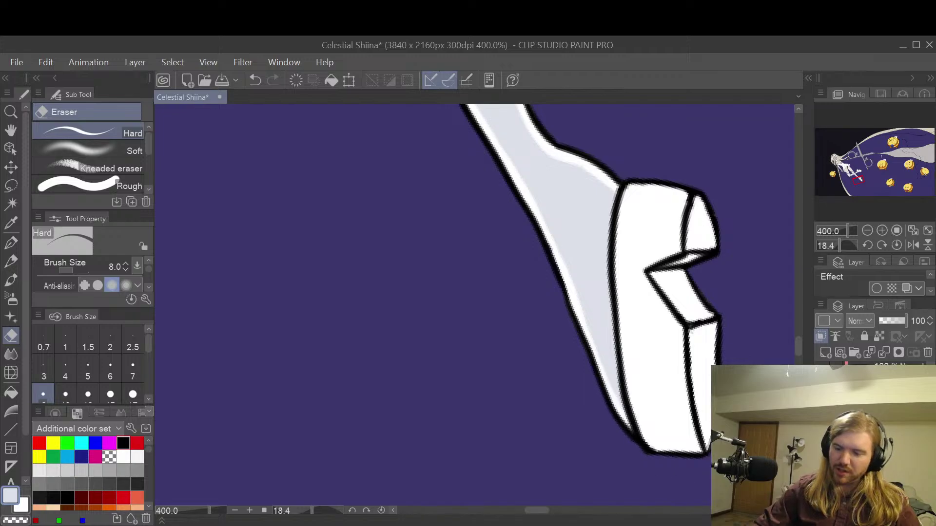
- Erase the stray specks beside the sole notch on the bent leg's platform shoe
key(space)
drag(729, 261, 686, 334)
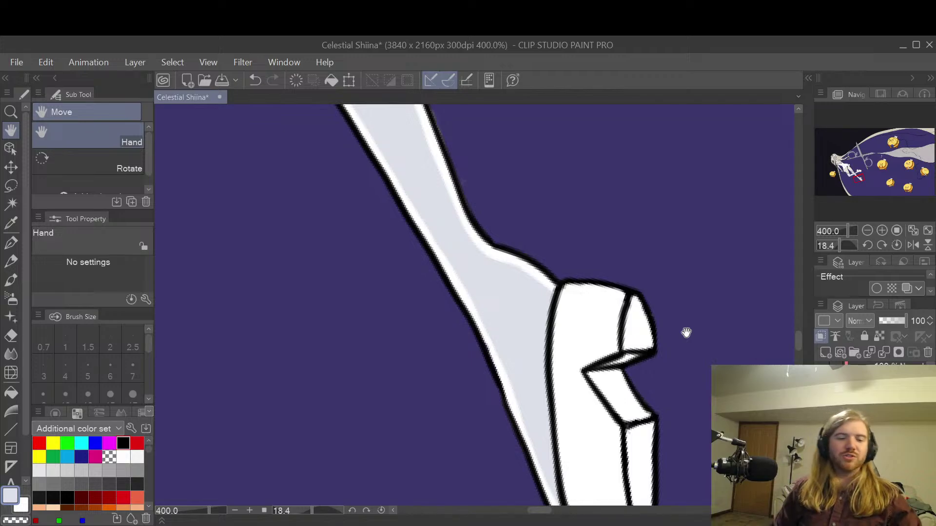
scroll(687, 333, down, 5)
drag(643, 272, 603, 353)
drag(586, 268, 564, 320)
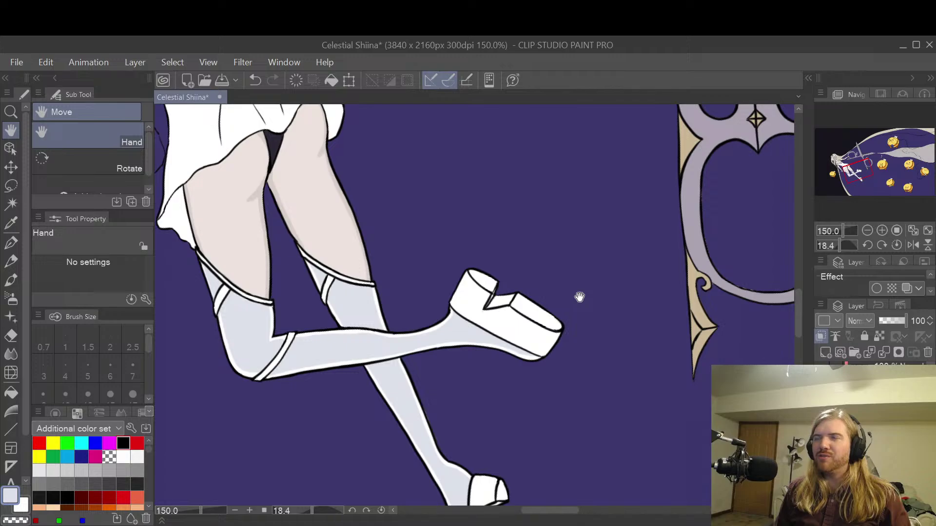
scroll(579, 297, up, 1)
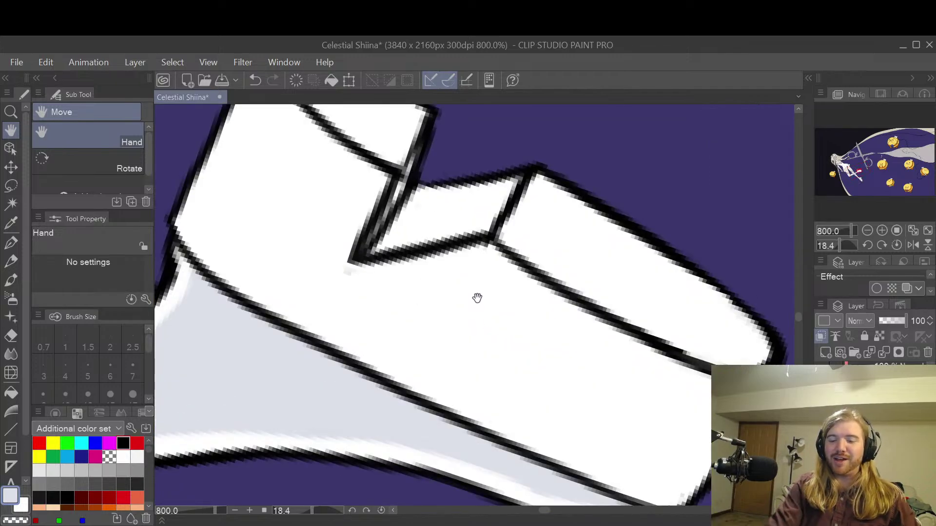
scroll(477, 298, down, 2)
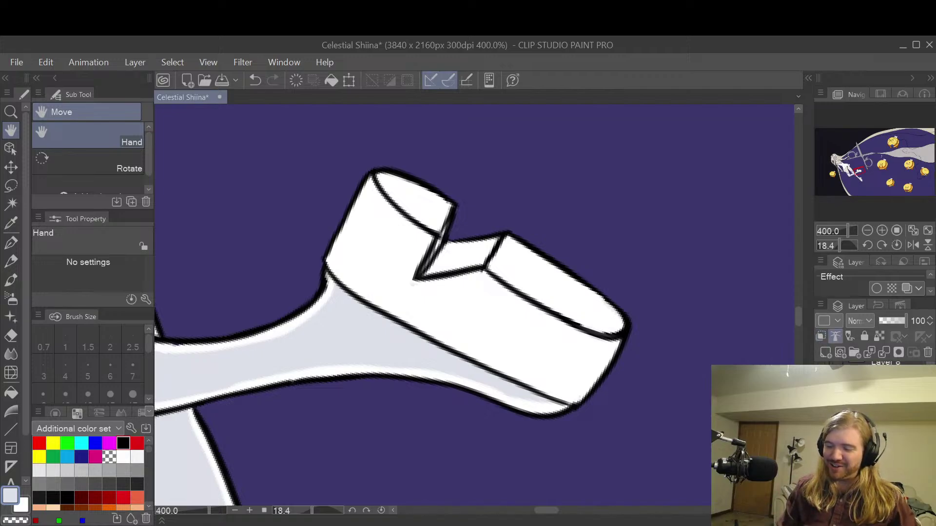
key(e)
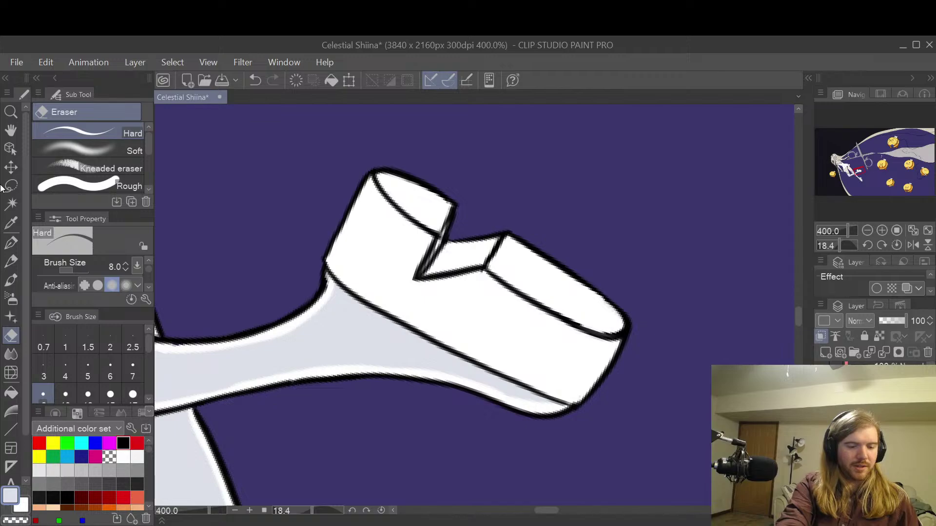
- Fill the side, sole, notch face and heel face of the bent leg's platform shoe with light grey
click(11, 393)
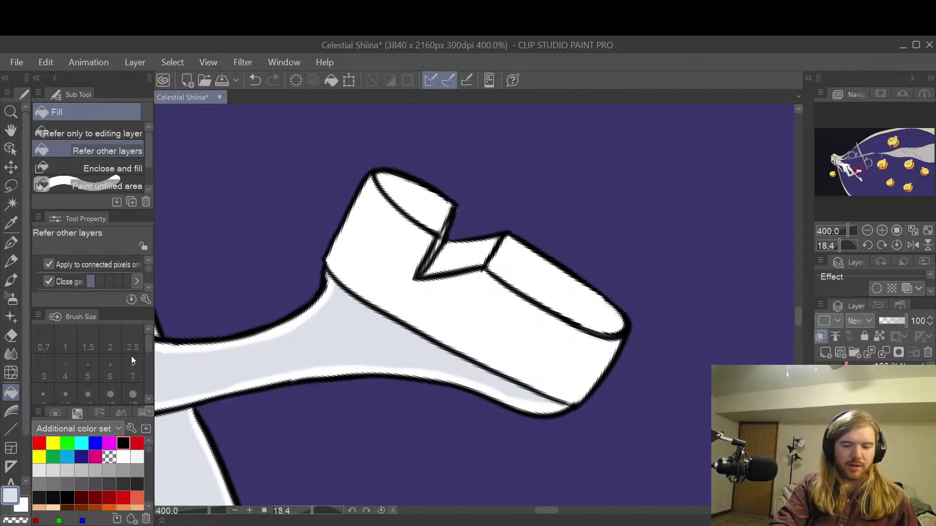
click(407, 287)
click(572, 305)
click(476, 251)
click(434, 210)
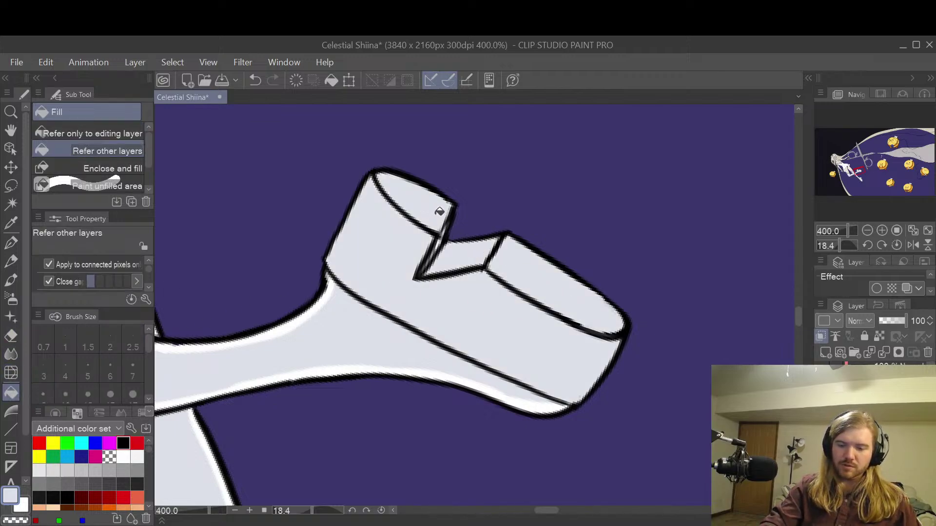
- Paint the narrow unfilled gap between the heel's notch lines with the G-pen at size 7 in light grey
key(p)
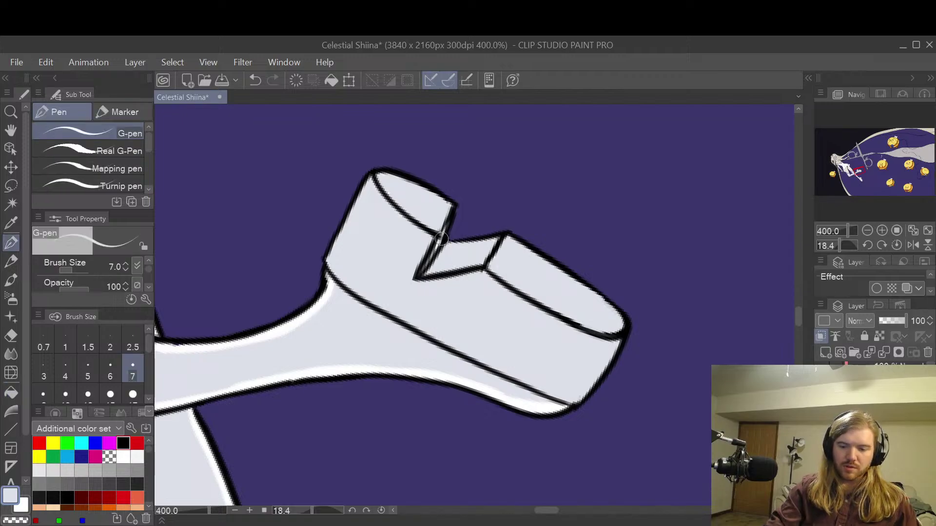
scroll(441, 239, up, 2)
drag(441, 222, 412, 293)
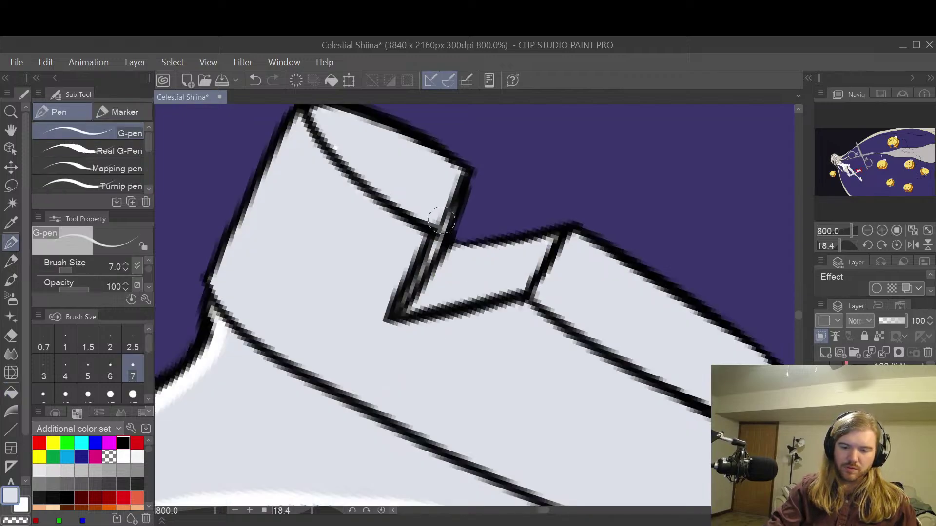
- Erase the grey from the heel's back edge and bottom face, the sole's bottom and the notch face on the bent leg's platform shoe
scroll(441, 221, down, 2)
key(e)
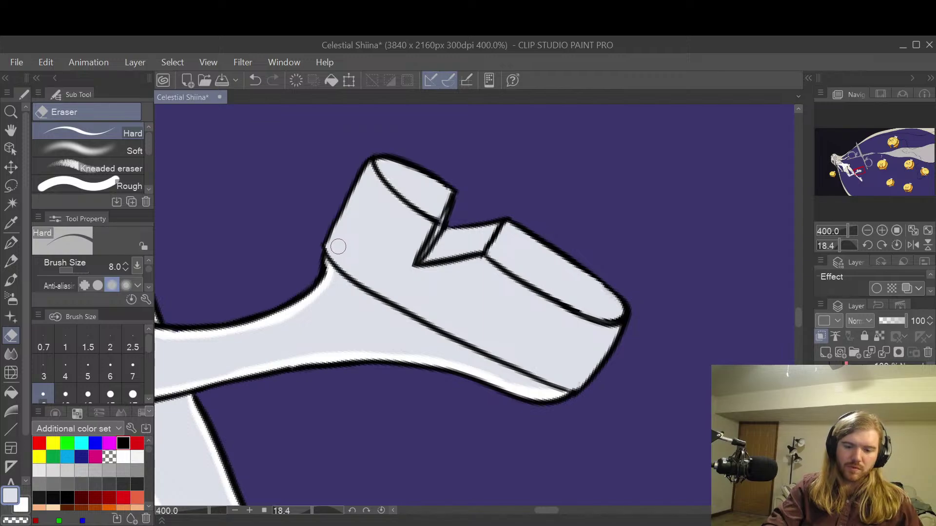
mouse_move(327, 251)
mouse_down()
mouse_move(375, 158)
mouse_move(336, 260)
mouse_move(379, 167)
mouse_move(390, 164)
mouse_move(378, 155)
mouse_move(442, 197)
mouse_move(420, 204)
mouse_move(392, 174)
mouse_up()
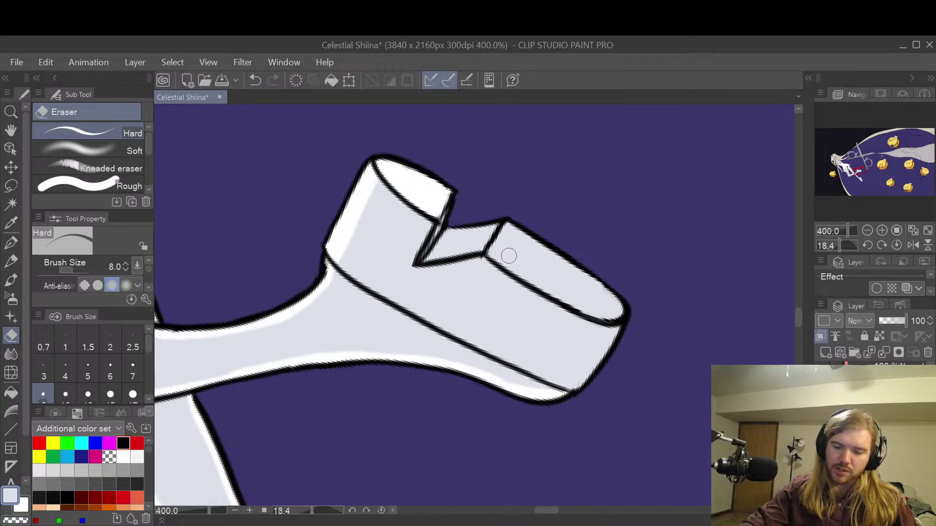
mouse_move(496, 253)
mouse_down()
mouse_move(565, 302)
mouse_move(595, 314)
mouse_move(621, 310)
mouse_move(511, 229)
mouse_move(505, 251)
mouse_move(549, 281)
mouse_move(526, 259)
mouse_move(578, 278)
mouse_move(570, 282)
mouse_move(593, 303)
mouse_up()
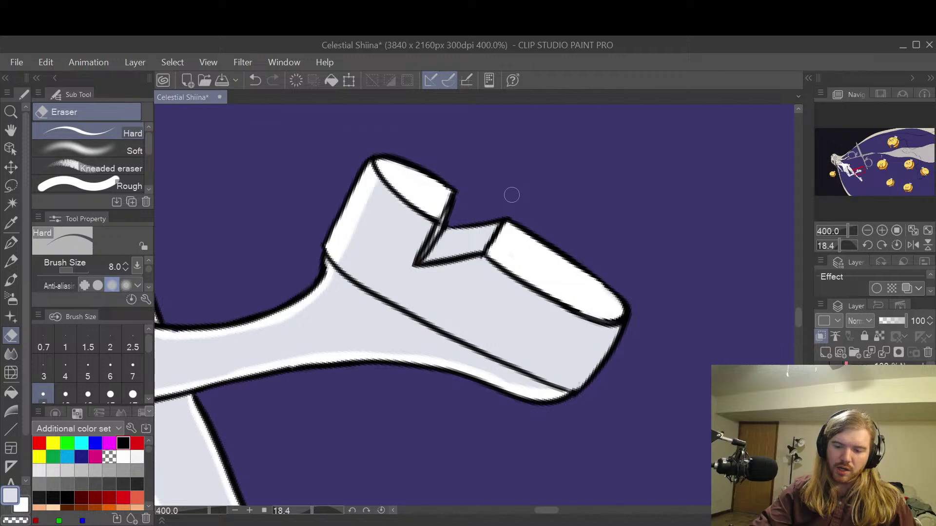
mouse_move(449, 232)
mouse_down()
mouse_move(431, 256)
mouse_move(468, 253)
mouse_move(490, 234)
mouse_move(460, 231)
mouse_move(449, 244)
mouse_move(462, 243)
mouse_up()
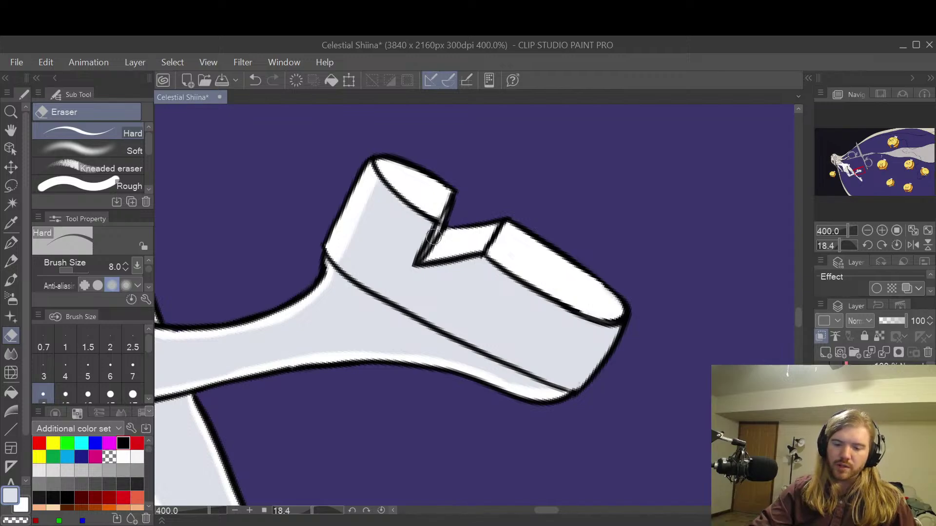
- Erase a wide white highlight along the toe edge on the side of the bent leg's platform shoe
drag(617, 325, 581, 382)
mouse_move(615, 330)
mouse_down()
mouse_move(566, 387)
mouse_move(593, 336)
mouse_move(600, 330)
mouse_move(561, 381)
mouse_up()
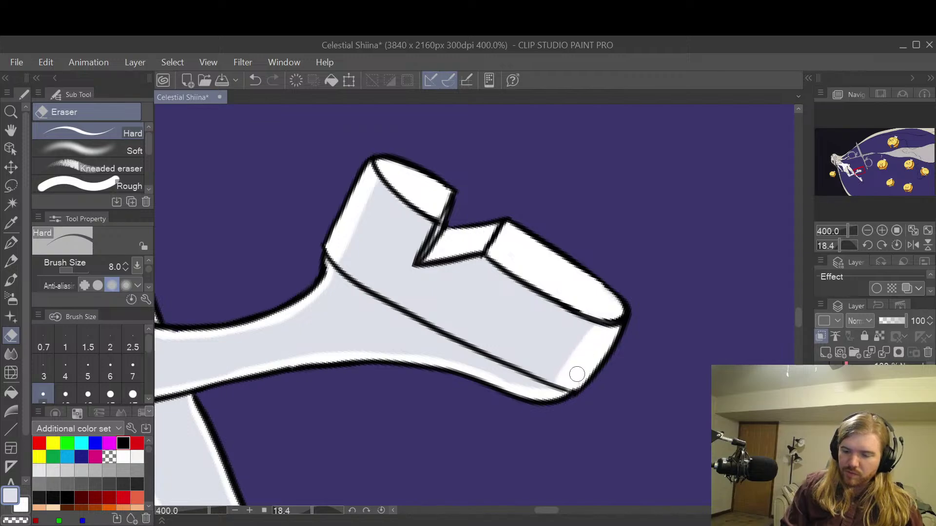
drag(590, 335, 561, 381)
- Repaint the bent leg shoe's notch face in light grey with the G-pen at size 7, leaving a thin white strip beside the sole
key(space)
mouse_move(646, 420)
mouse_down()
mouse_move(673, 378)
mouse_move(664, 431)
mouse_up()
drag(659, 285, 651, 297)
scroll(651, 297, up, 4)
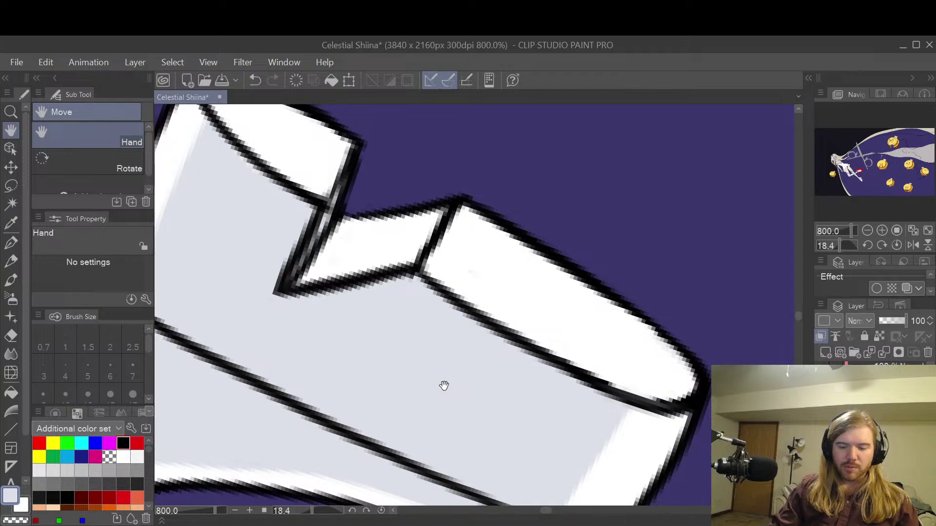
key(p)
mouse_move(403, 224)
mouse_down()
mouse_move(384, 261)
mouse_move(321, 277)
mouse_move(353, 221)
mouse_move(389, 221)
mouse_move(369, 230)
mouse_move(381, 243)
mouse_move(372, 238)
mouse_move(398, 227)
mouse_up()
key(ctrl+z)
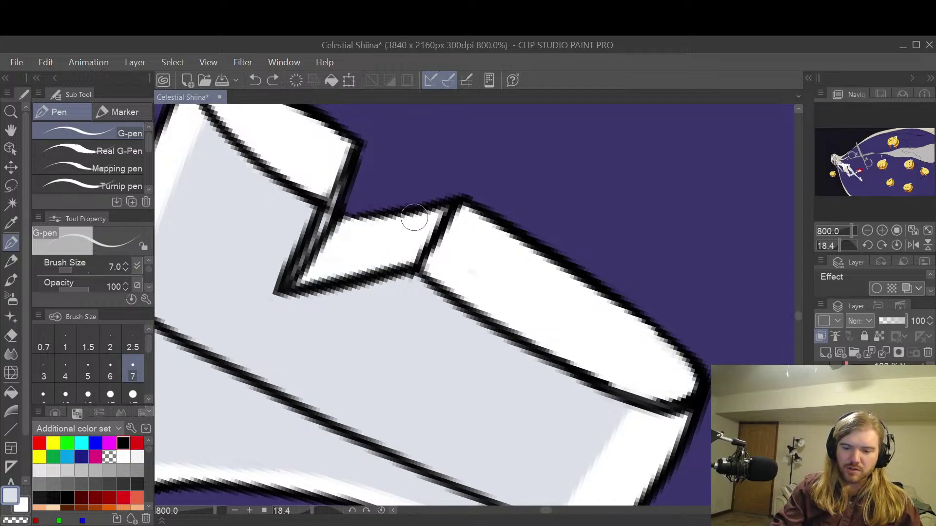
mouse_move(395, 265)
mouse_down()
mouse_move(318, 280)
mouse_move(349, 230)
mouse_move(404, 219)
mouse_move(355, 258)
mouse_move(374, 258)
mouse_move(349, 262)
mouse_up()
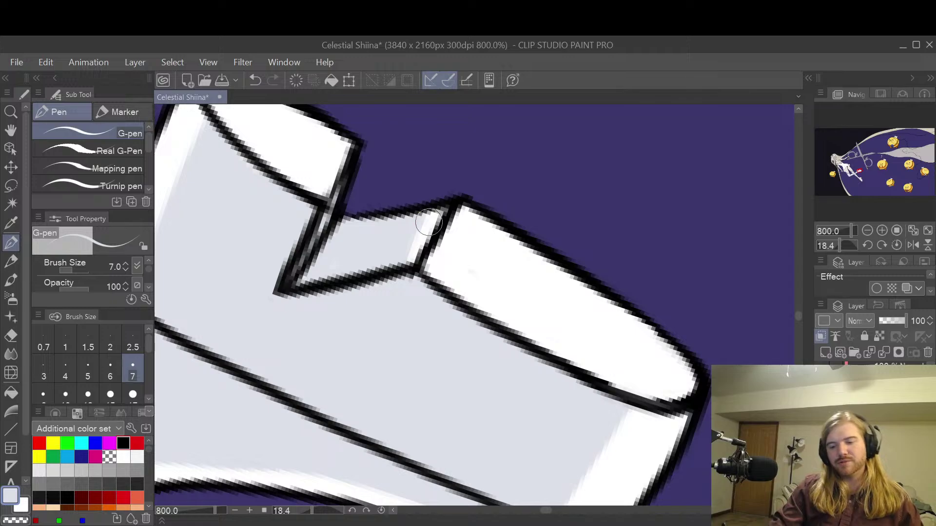
- Examine the shading of both boots and shoes against the whole figure and the surrounding scene
scroll(587, 174, down, 3)
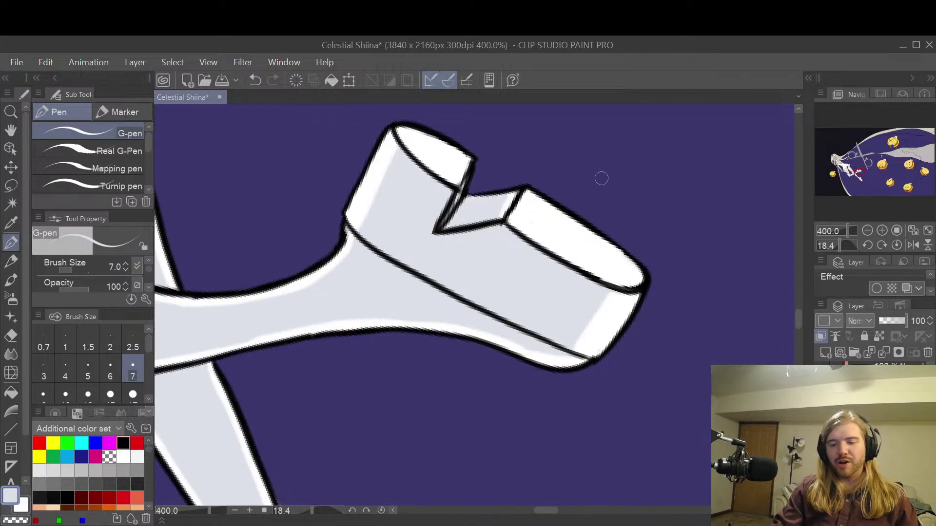
key(h)
drag(674, 385, 609, 273)
drag(652, 365, 656, 373)
scroll(656, 373, down, 3)
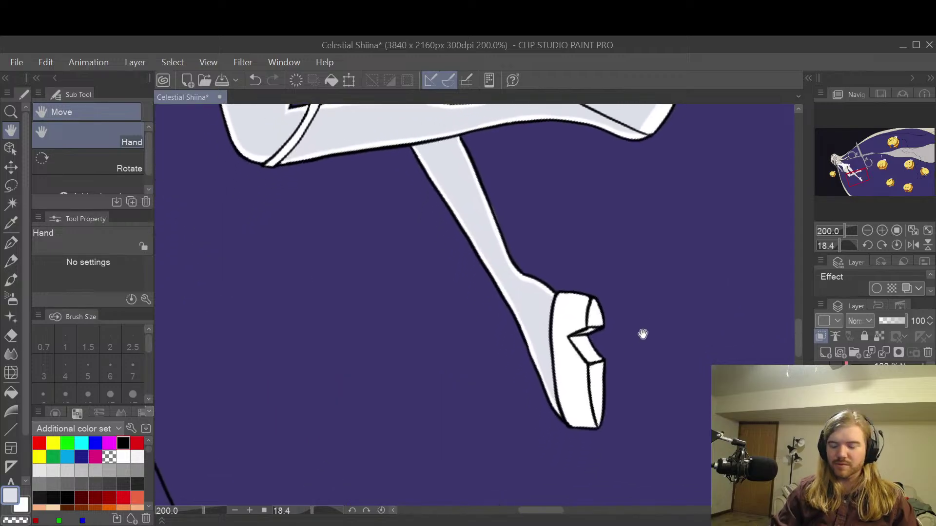
scroll(751, 330, down, 1)
scroll(751, 330, down, 1)
drag(710, 328, 587, 404)
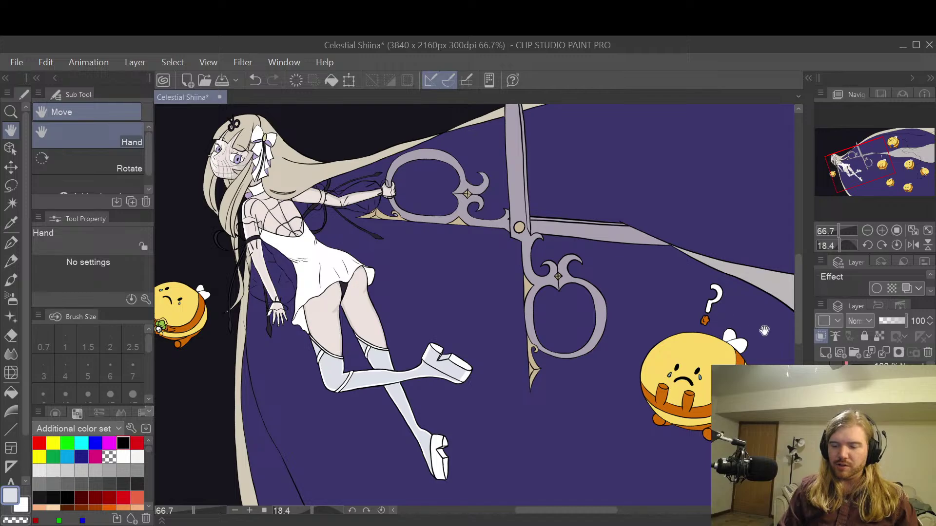
scroll(776, 303, down, 1)
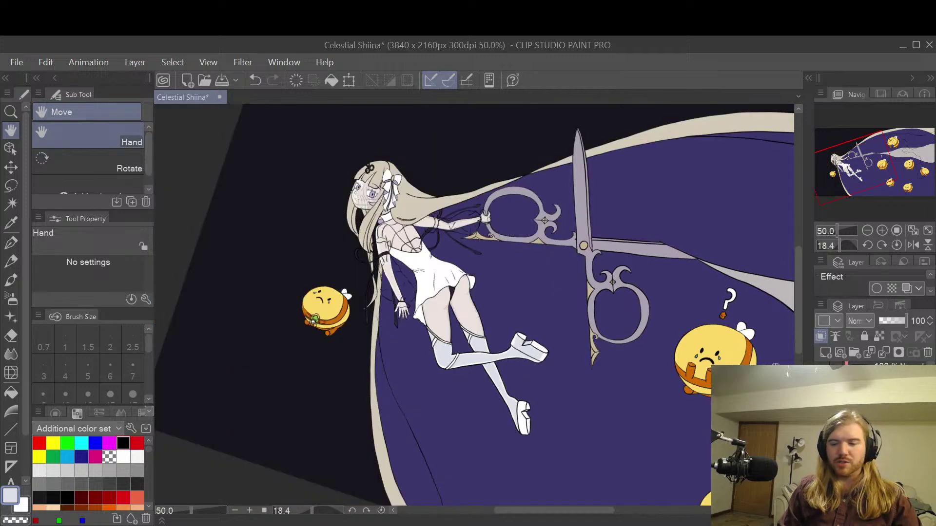
drag(762, 321, 524, 345)
drag(397, 349, 591, 338)
scroll(558, 391, up, 2)
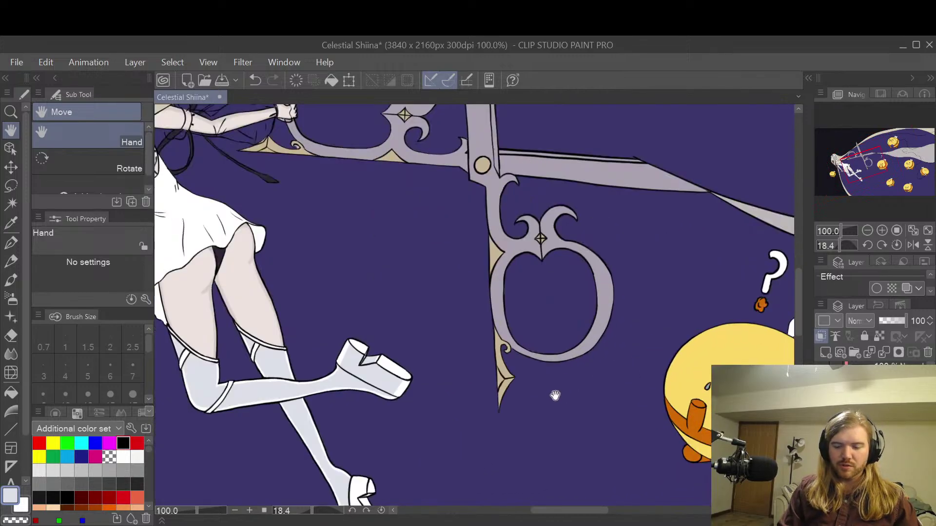
- Fill the side of the straight leg's platform shoe with light grey, referring to other layers
drag(601, 435, 627, 344)
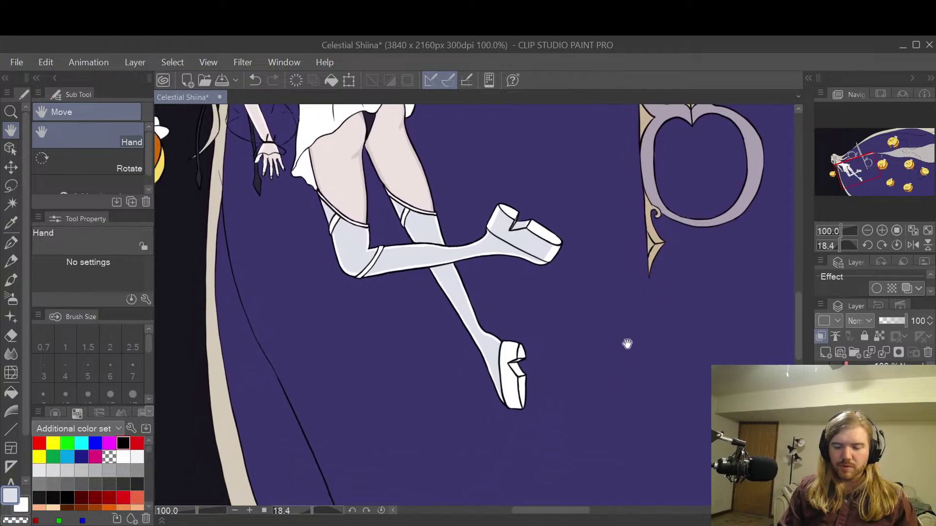
scroll(545, 382, up, 2)
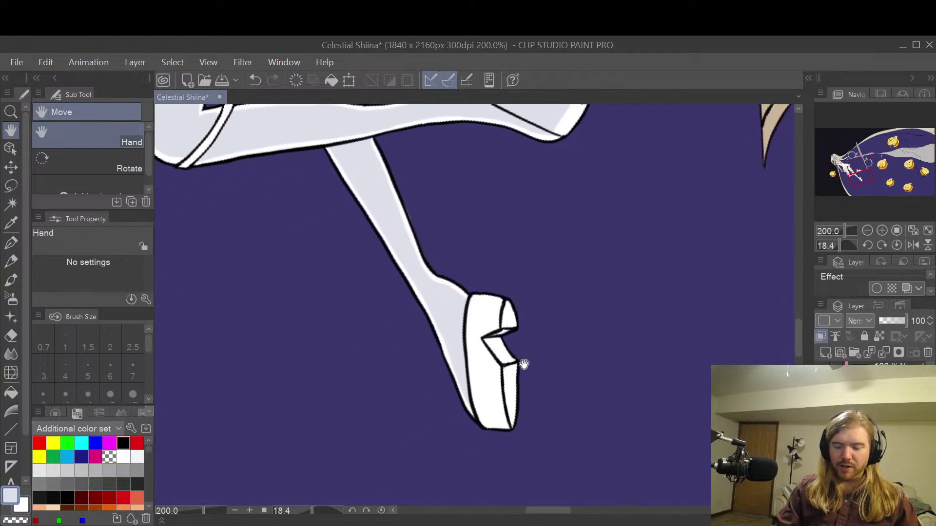
scroll(520, 355, up, 2)
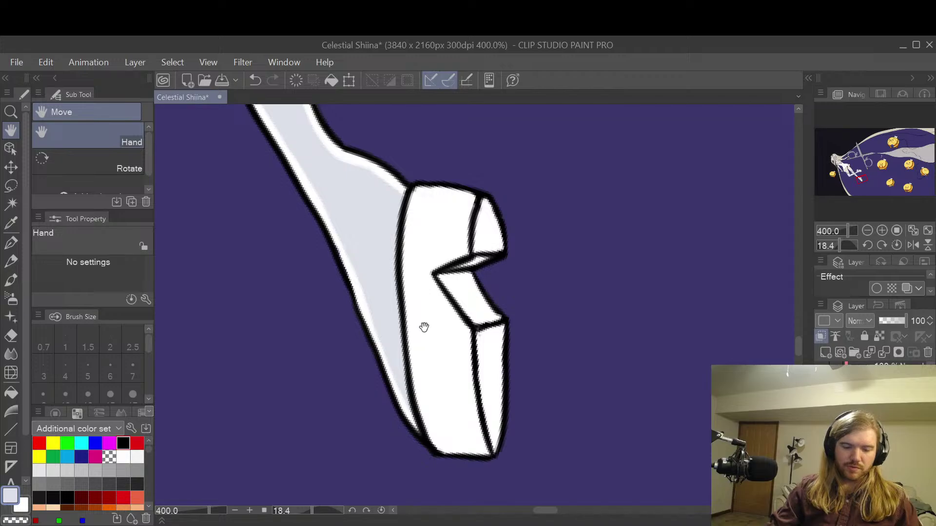
click(11, 393)
click(449, 372)
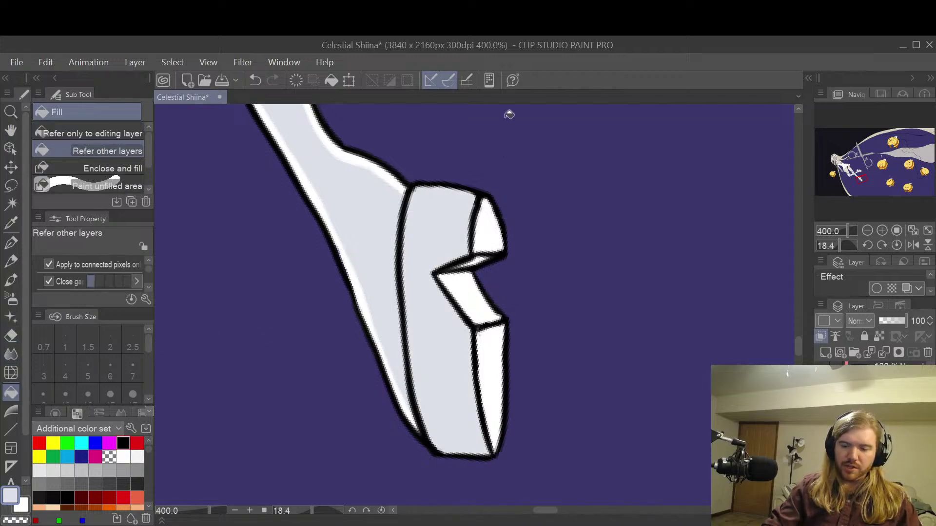
- Erase a white highlight along the heel edge on the side of the straight leg's platform shoe with the hard eraser at size 8
key(p)
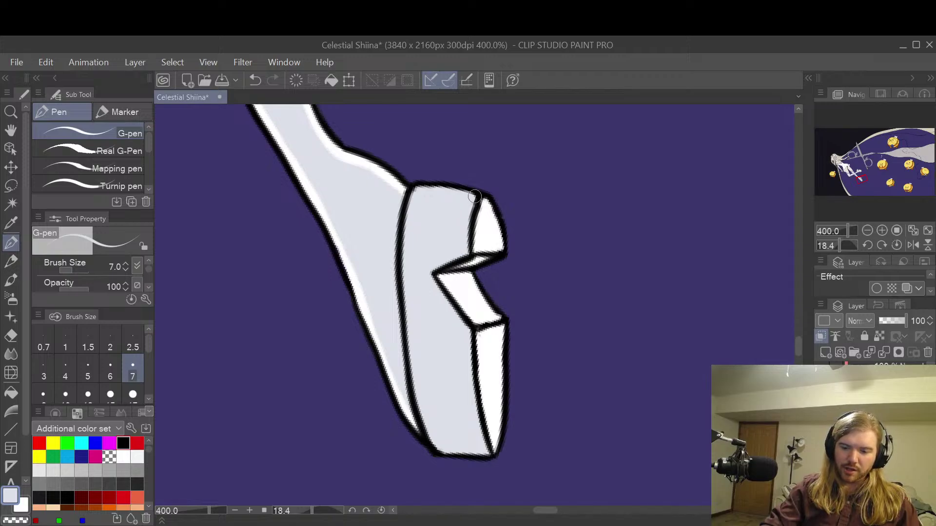
key(e)
drag(472, 189, 468, 232)
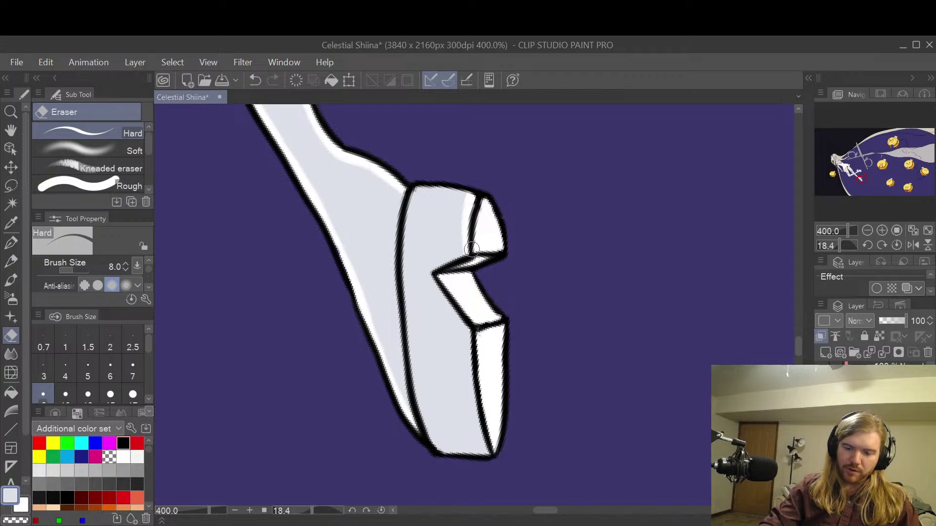
mouse_move(468, 247)
mouse_down()
mouse_move(441, 177)
mouse_move(472, 230)
mouse_move(454, 177)
mouse_up()
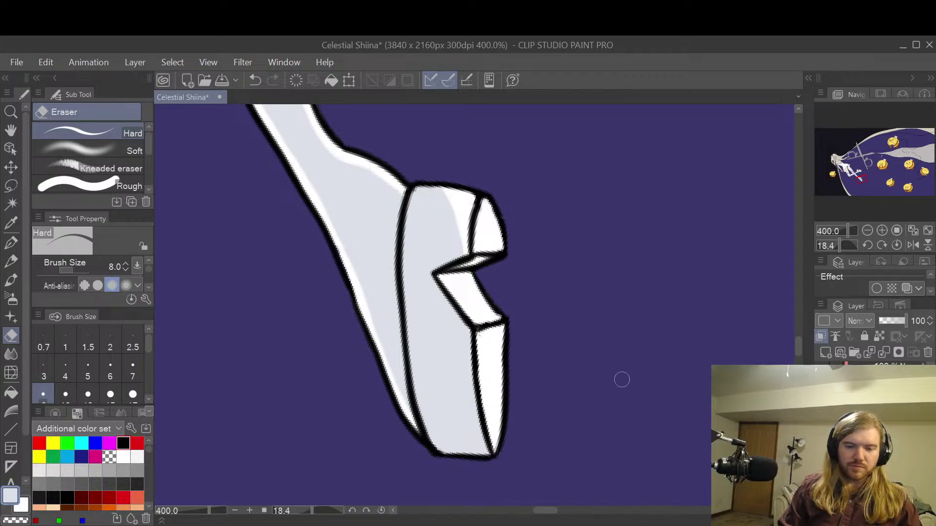
- Try to erase a white highlight along the toe end of the straight leg's platform shoe
scroll(649, 380, down, 5)
key(space)
drag(726, 397, 382, 491)
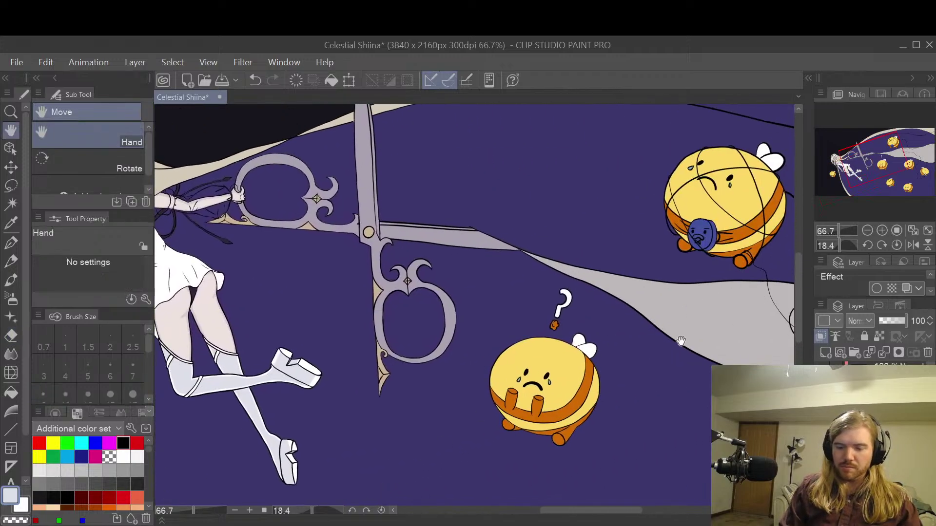
scroll(493, 355, up, 4)
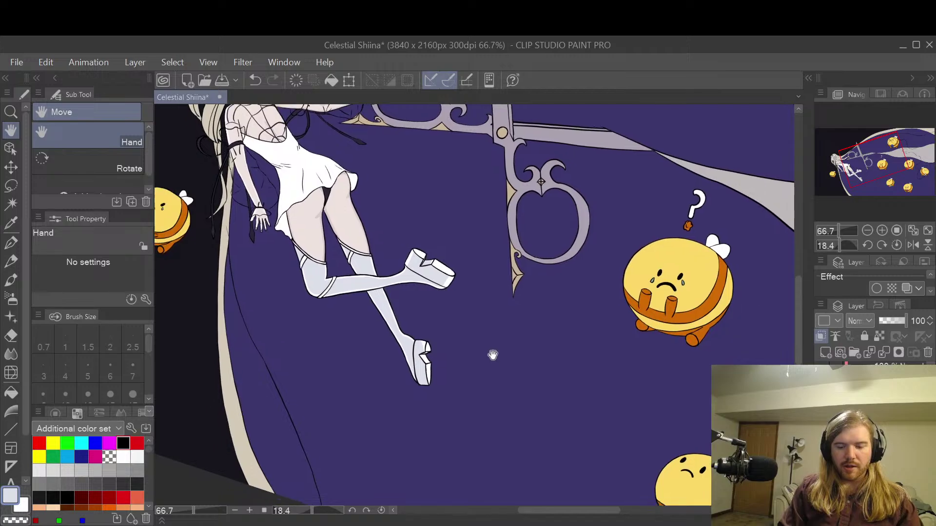
scroll(435, 391, up, 4)
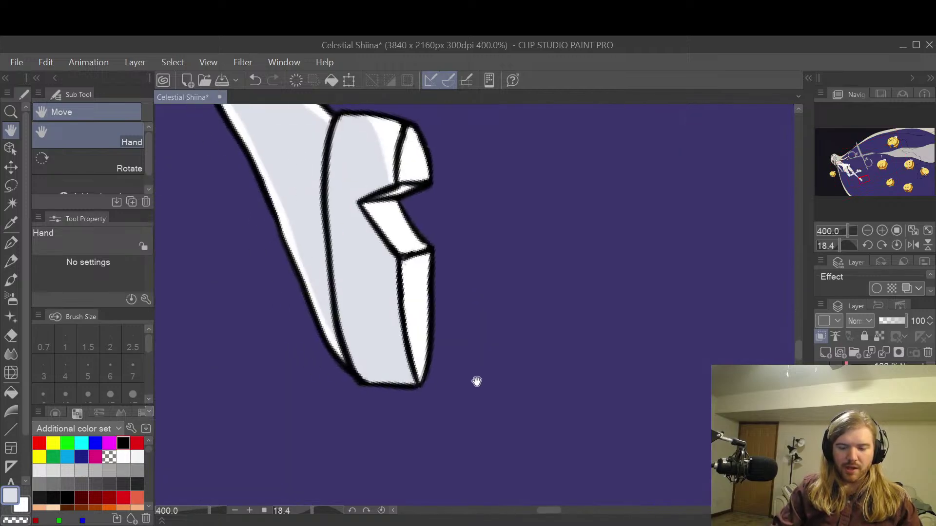
key(p)
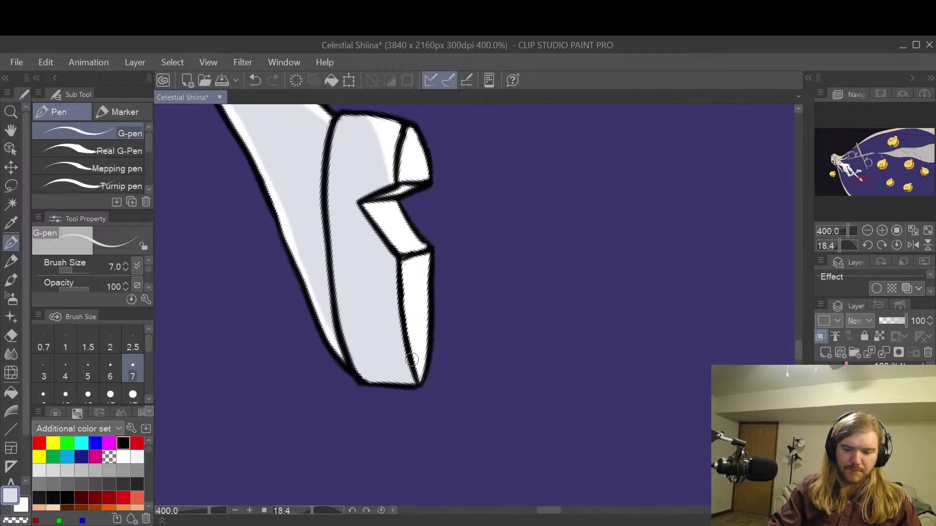
key(e)
mouse_move(404, 341)
mouse_down()
mouse_move(403, 359)
mouse_move(424, 390)
mouse_up()
key(ctrl+z)
drag(409, 344, 415, 377)
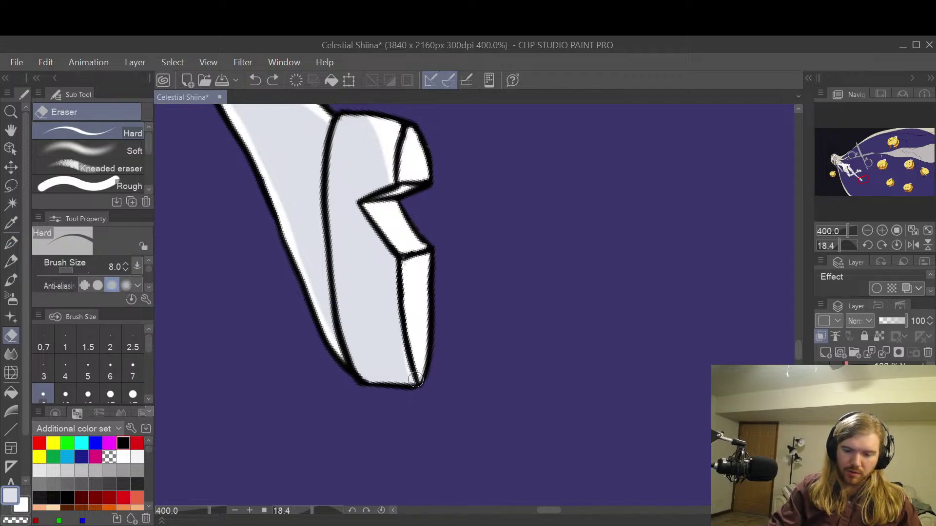
key(ctrl+z)
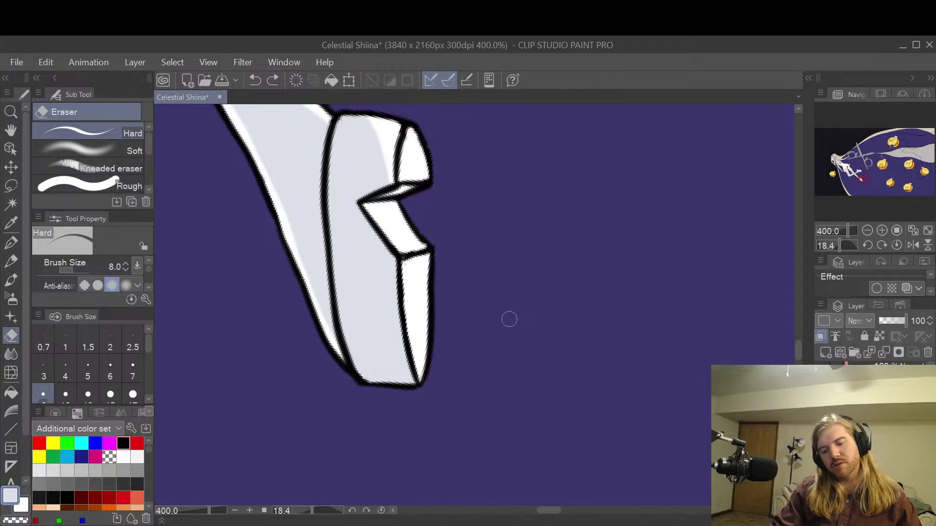
- Paint the narrow gap between the heel's notch lines on the straight leg's shoe in light grey with the G-pen at size 7
scroll(512, 319, down, 3)
key(h)
drag(644, 371, 580, 444)
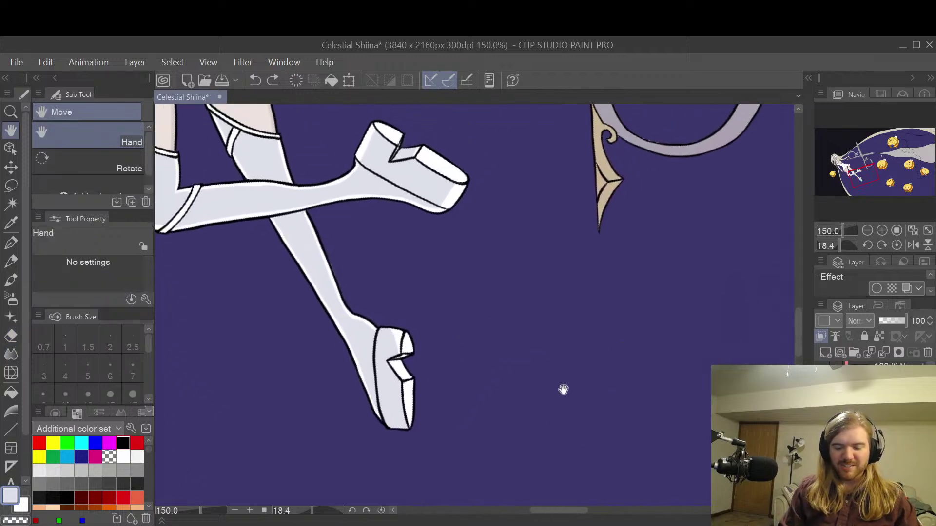
scroll(478, 394, up, 3)
drag(447, 399, 536, 383)
key(p)
scroll(429, 317, up, 4)
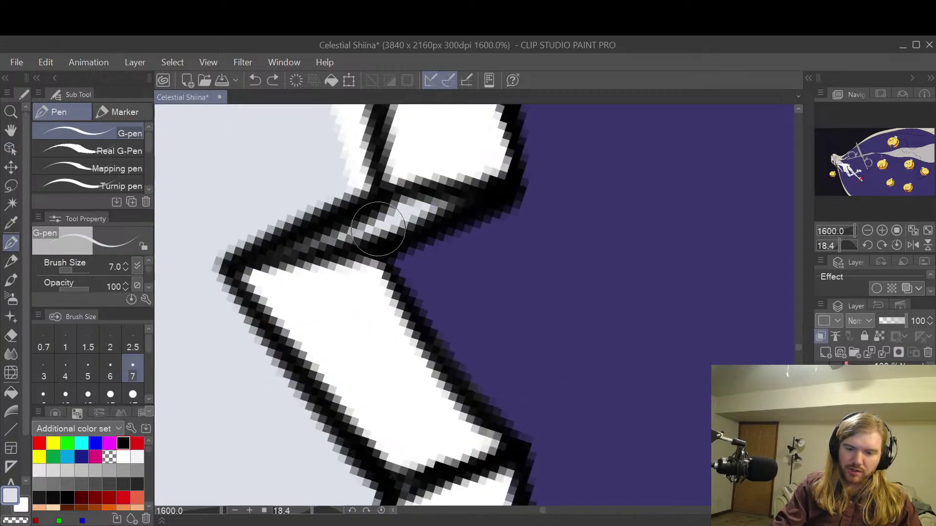
- Hide the construction sketch lines over the character's face and back, toggling them to compare the figure with and without them
scroll(560, 258, down, 4)
key(h)
scroll(644, 364, down, 4)
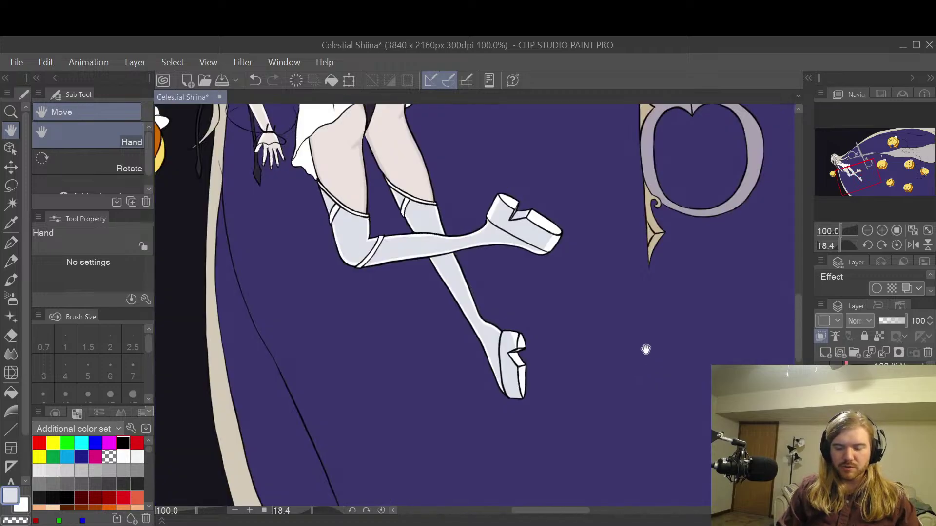
scroll(641, 351, down, 2)
scroll(517, 401, down, 1)
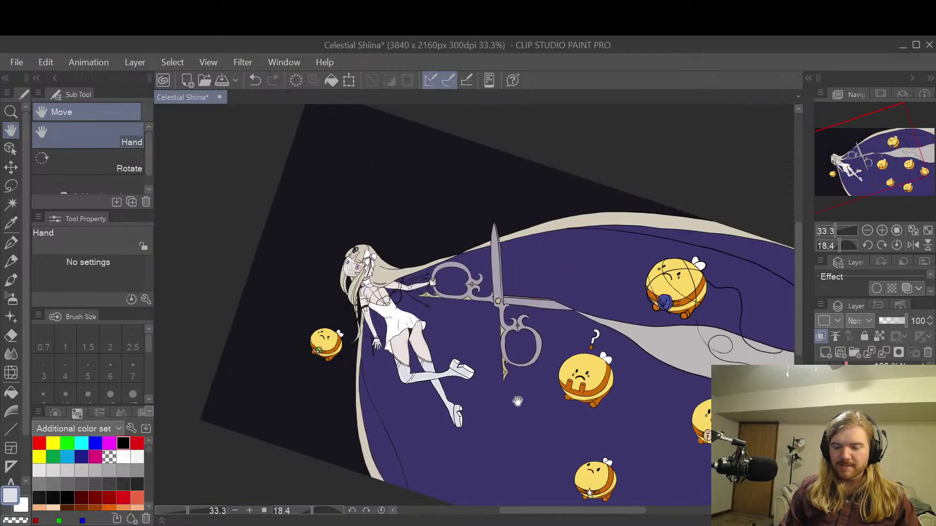
scroll(517, 401, up, 2)
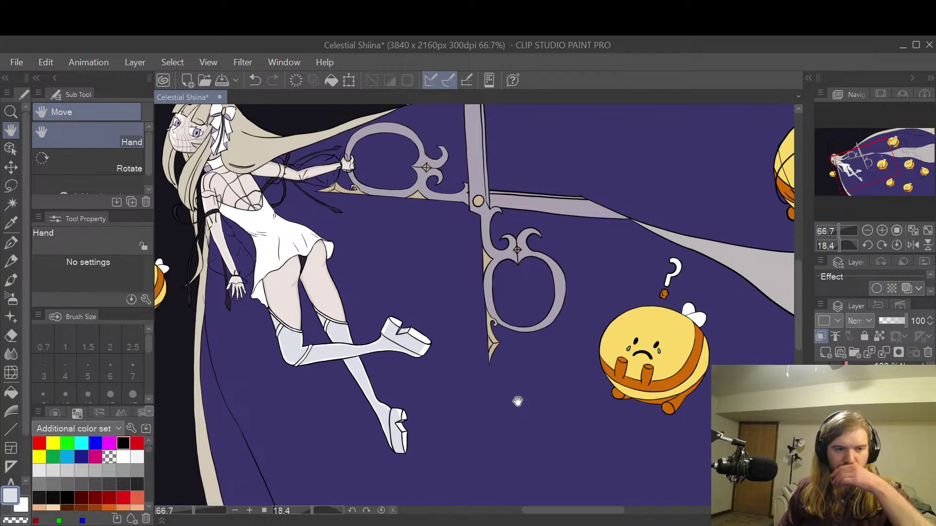
drag(517, 401, 643, 377)
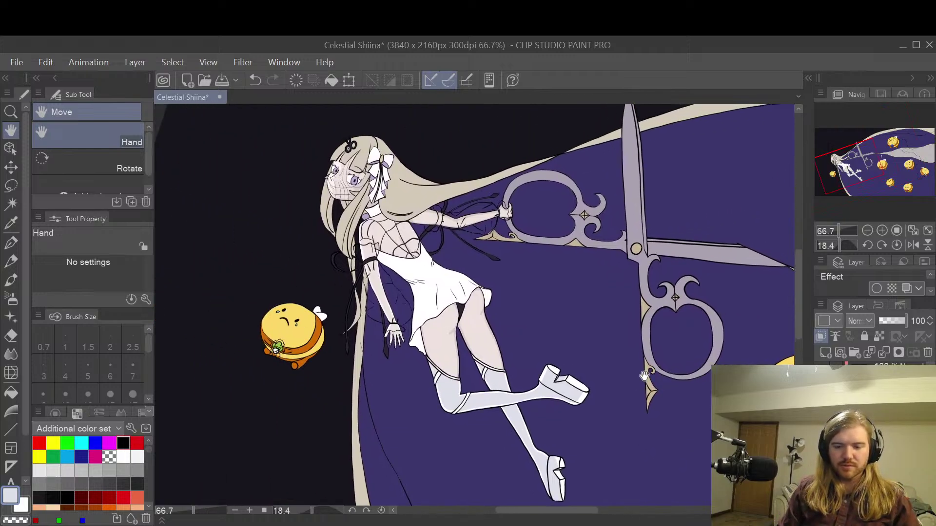
click(831, 364)
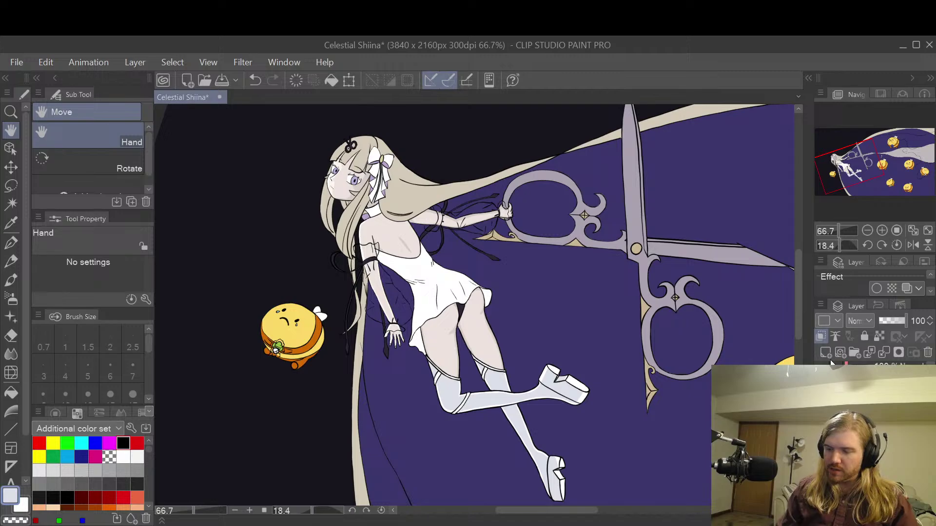
click(832, 367)
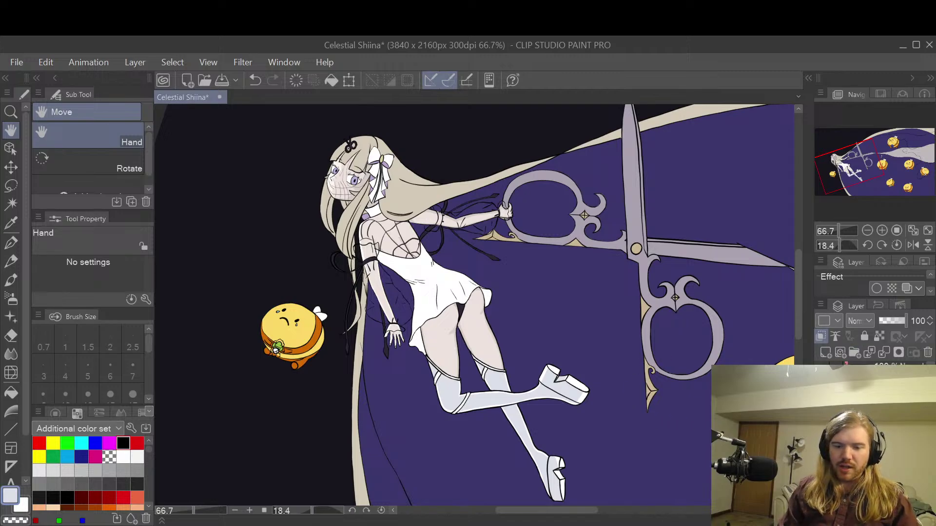
click(835, 364)
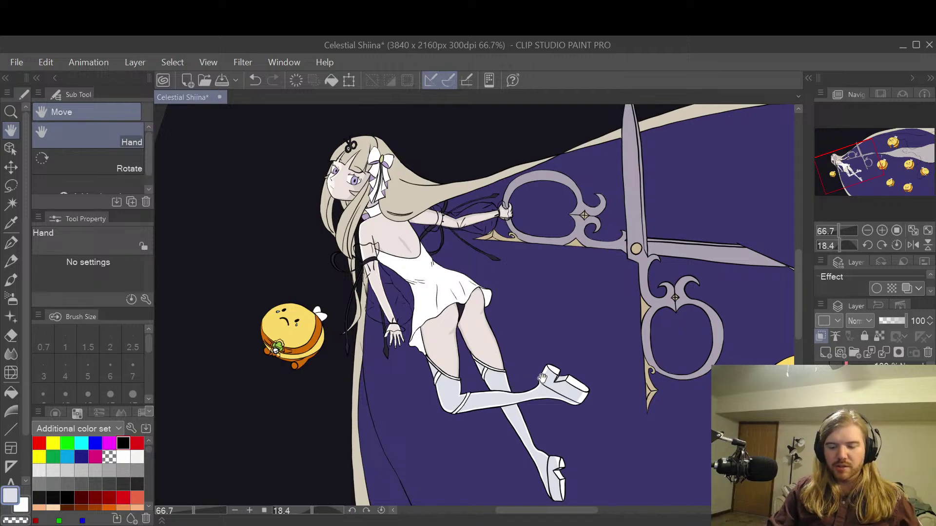
- Fill the two visible undersides of the dress hem, beside the lowered hand and behind the far thigh, with light grey
scroll(550, 377, up, 1)
drag(556, 400, 731, 482)
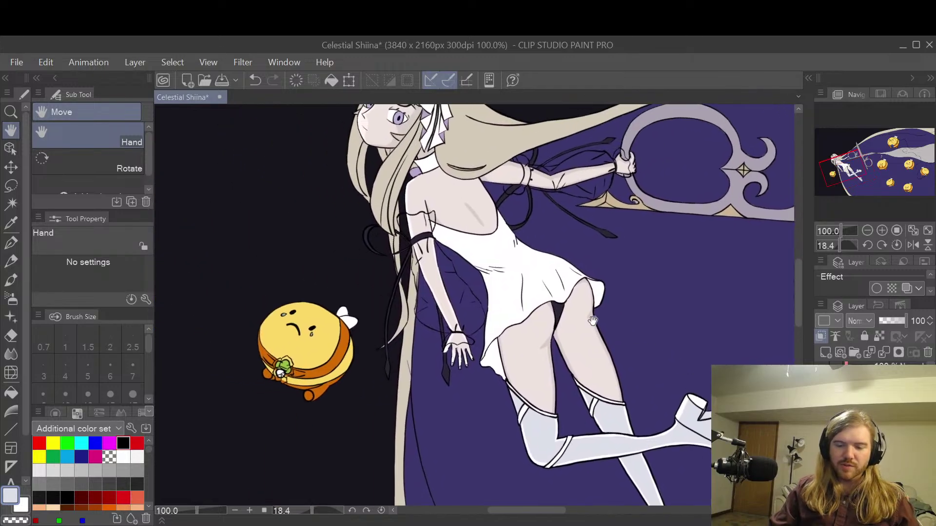
scroll(575, 394, up, 2)
drag(575, 394, 601, 398)
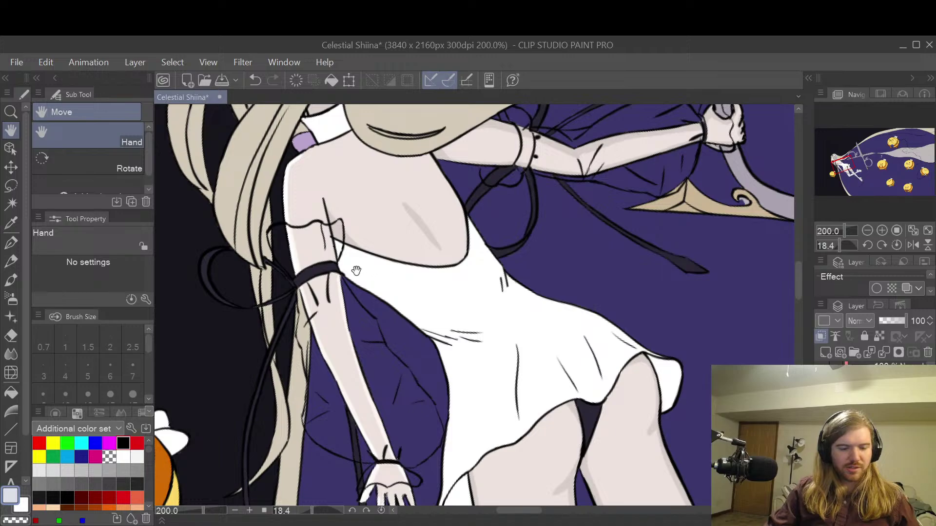
drag(638, 434, 600, 191)
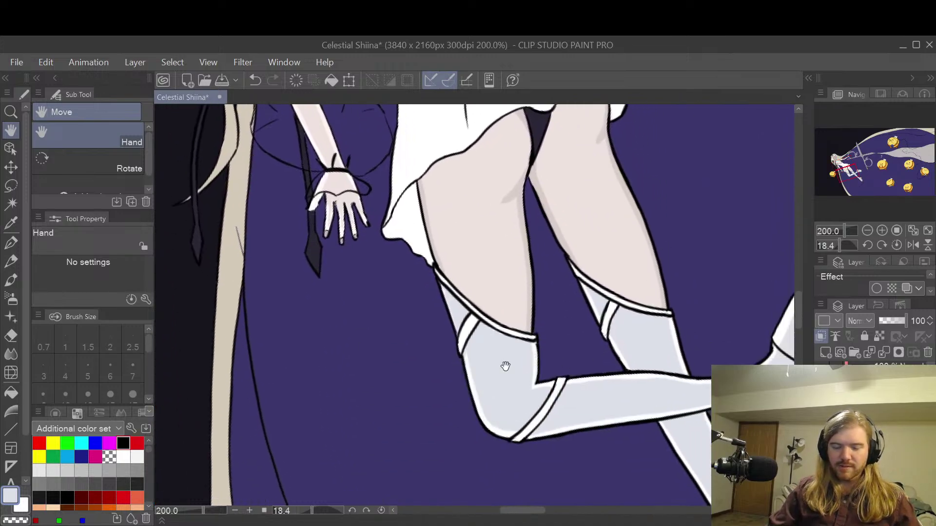
drag(545, 247, 604, 280)
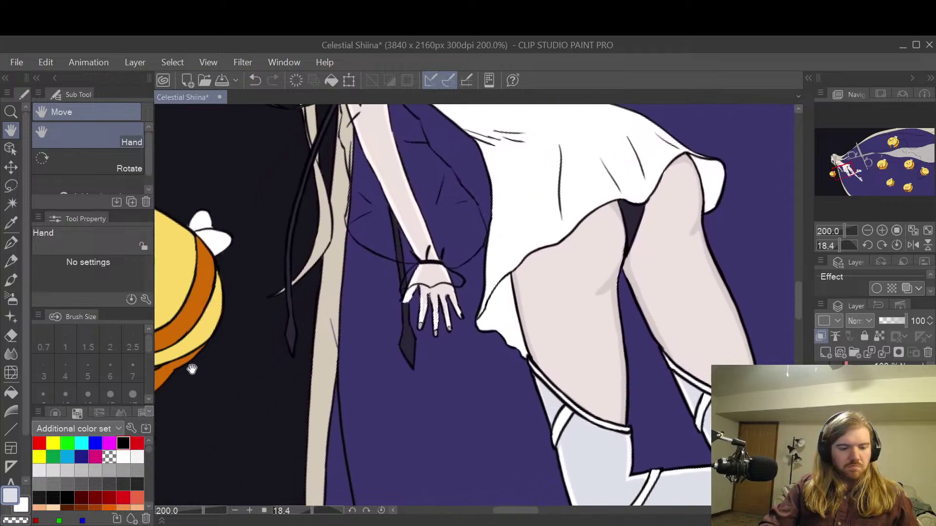
click(11, 393)
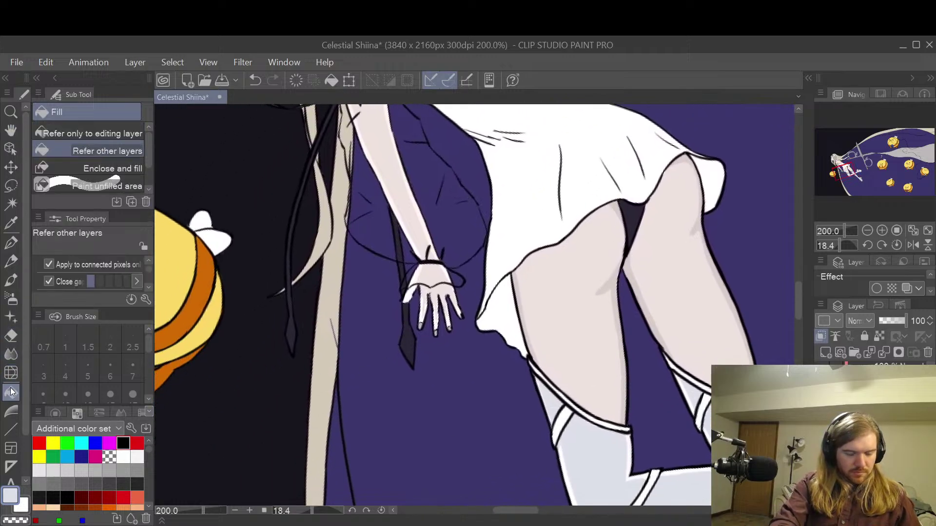
click(510, 306)
click(716, 183)
- Paint a light grey shading stroke along the long vertical fold line of the skirt with the G-pen at size 7
key(h)
drag(731, 174, 714, 217)
scroll(664, 278, up, 3)
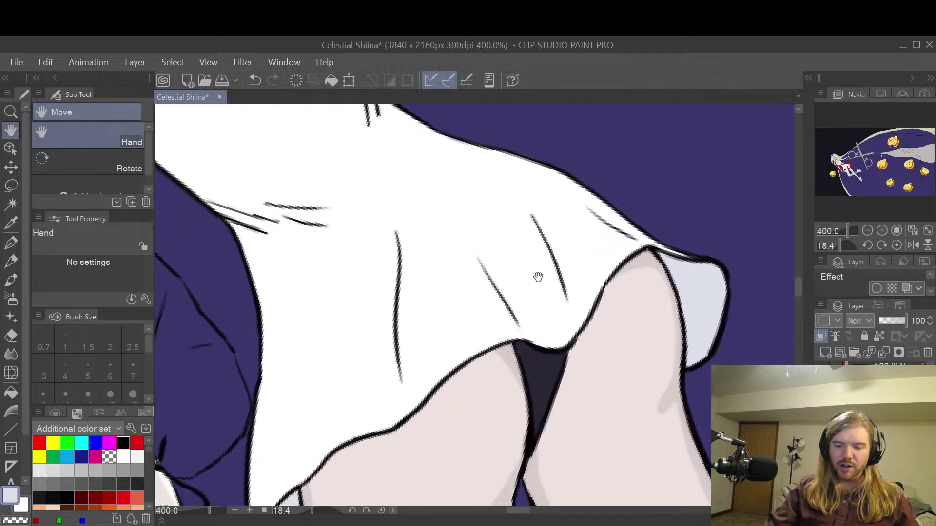
scroll(540, 276, down, 2)
drag(540, 276, 567, 272)
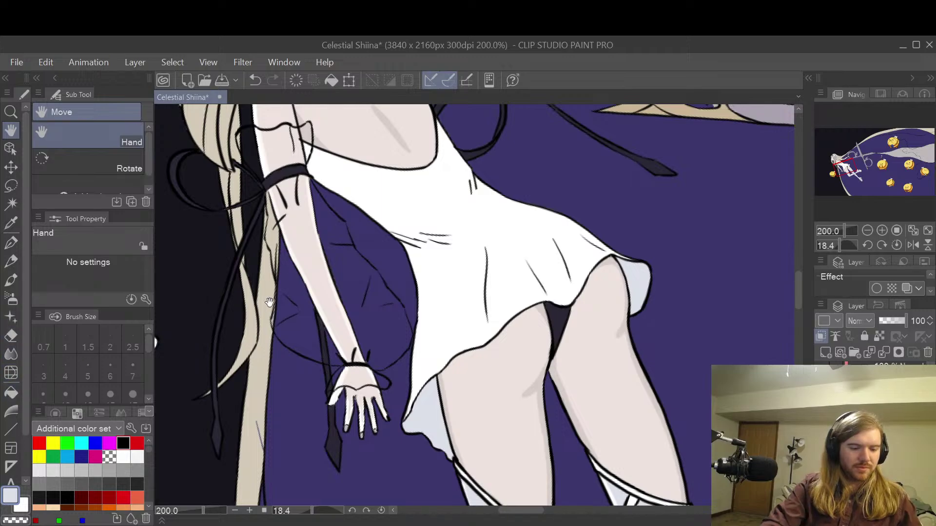
key(p)
scroll(494, 258, up, 2)
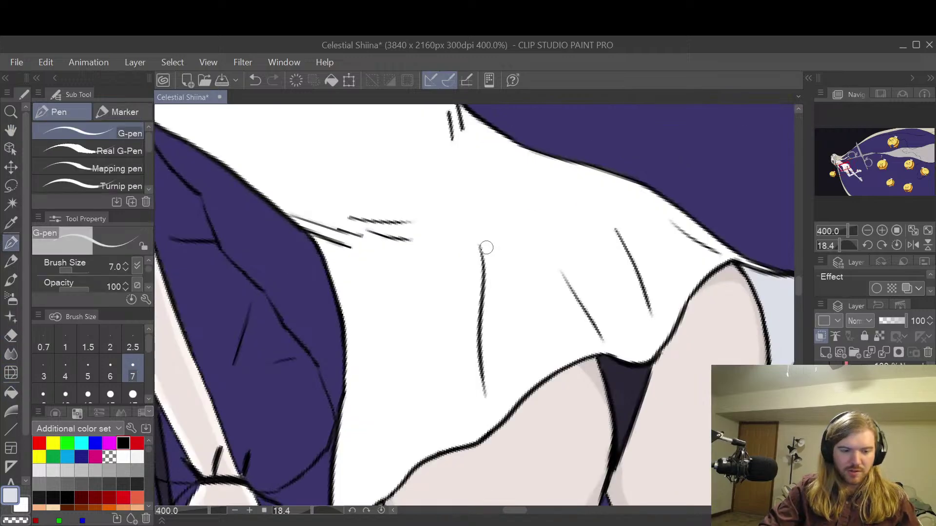
drag(485, 247, 492, 400)
- Switch to the line art layer and set the drawing colour to a slightly darker grey based on the fold's shading
key(e)
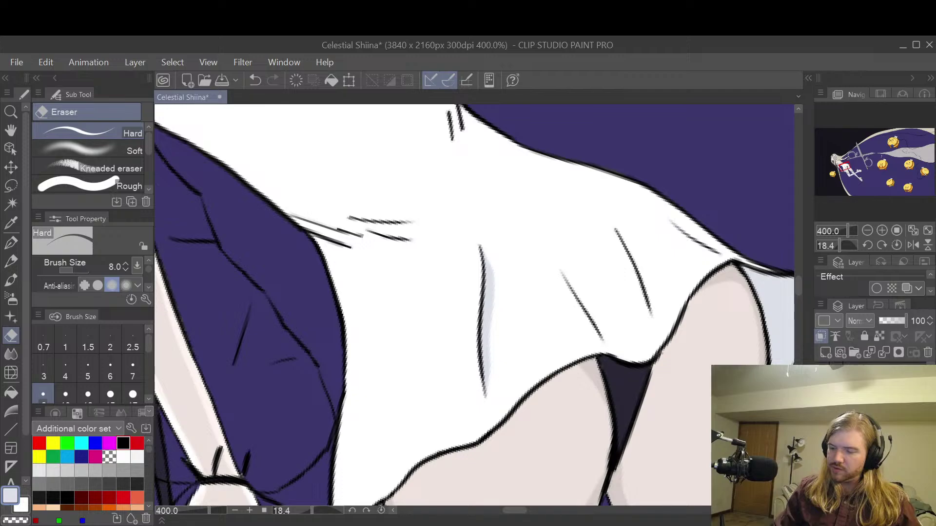
click(872, 424)
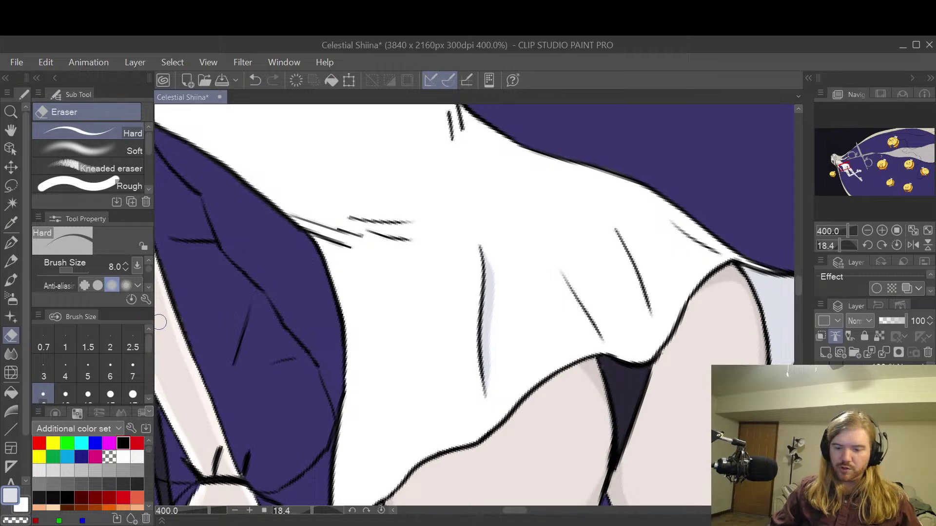
alt+click(492, 290)
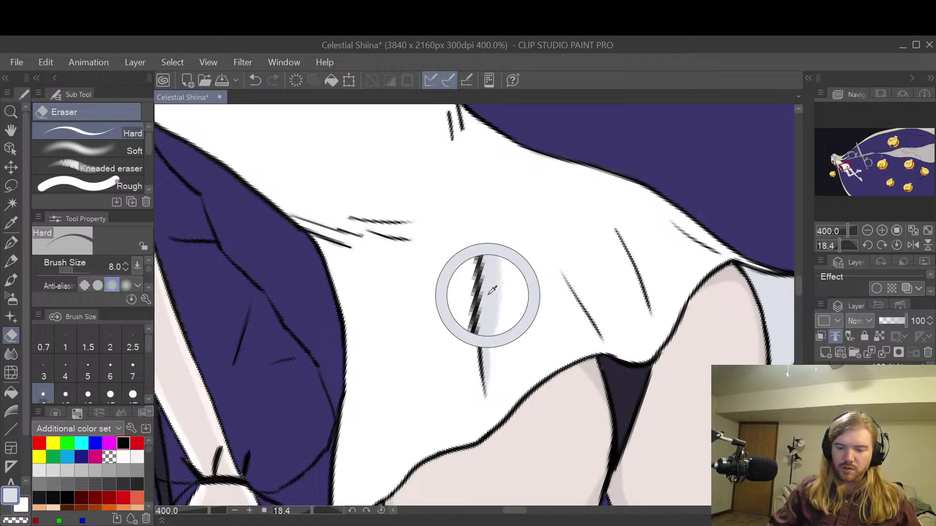
click(10, 496)
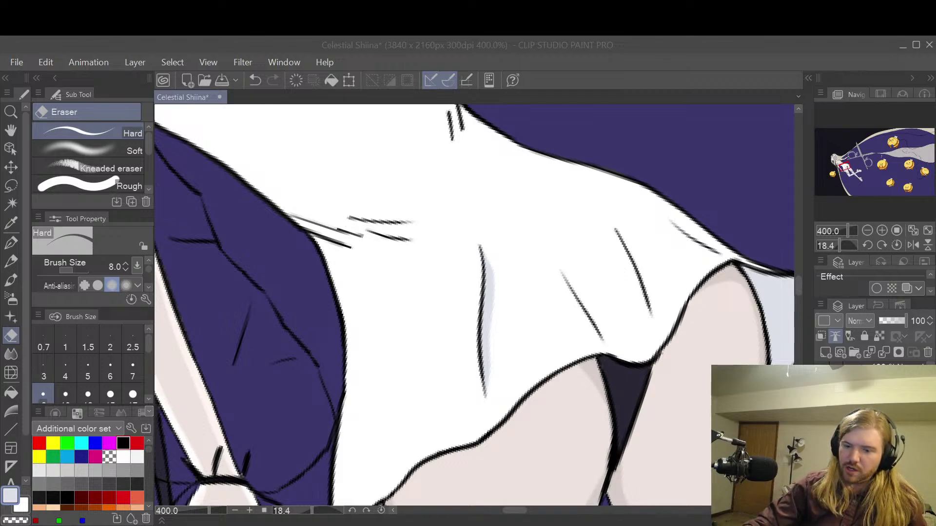
- Try to erase the skirt's long black fold line, and try to paint over it in grey without a transparency lock
drag(478, 247, 480, 363)
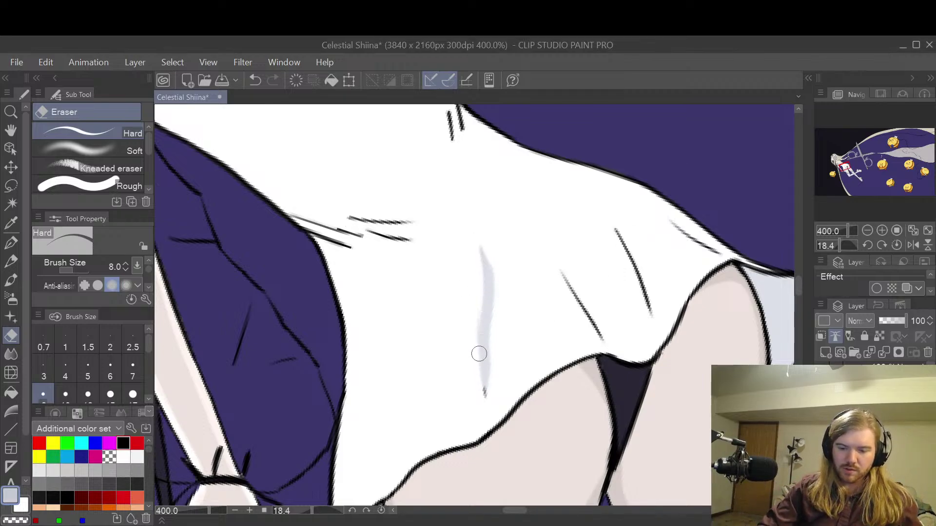
key(ctrl+z)
key(p)
drag(482, 236, 484, 385)
key(ctrl+z)
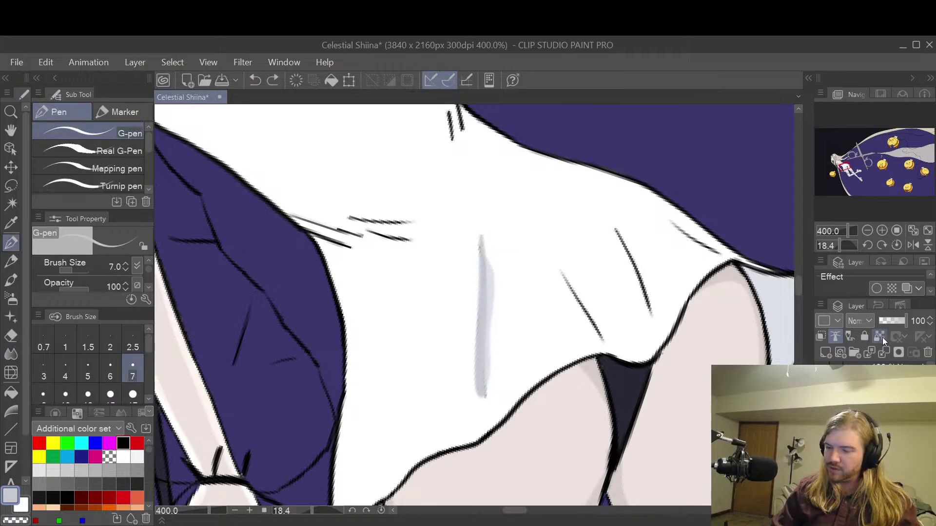
key(ctrl+z)
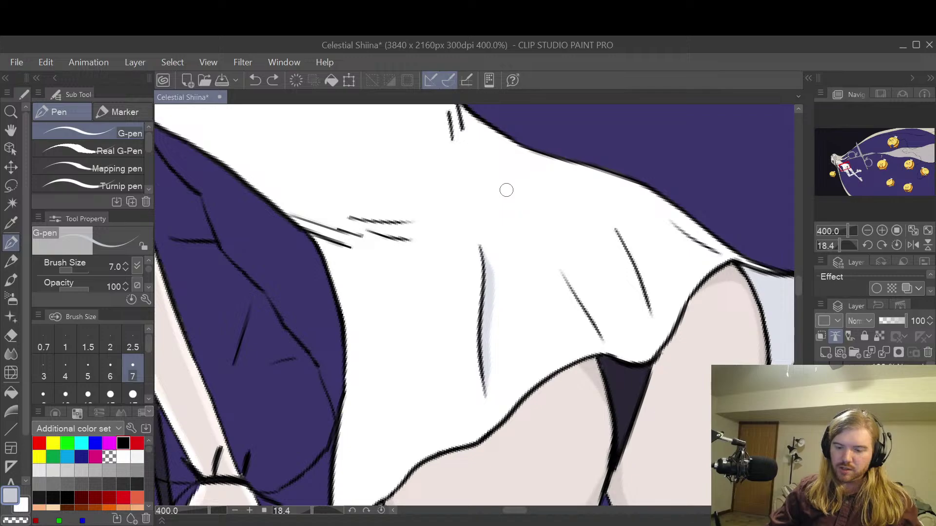
- Lock the line art layer's transparent pixels and recolour the skirt's long fold line in the darker grey
click(880, 336)
drag(478, 242, 485, 398)
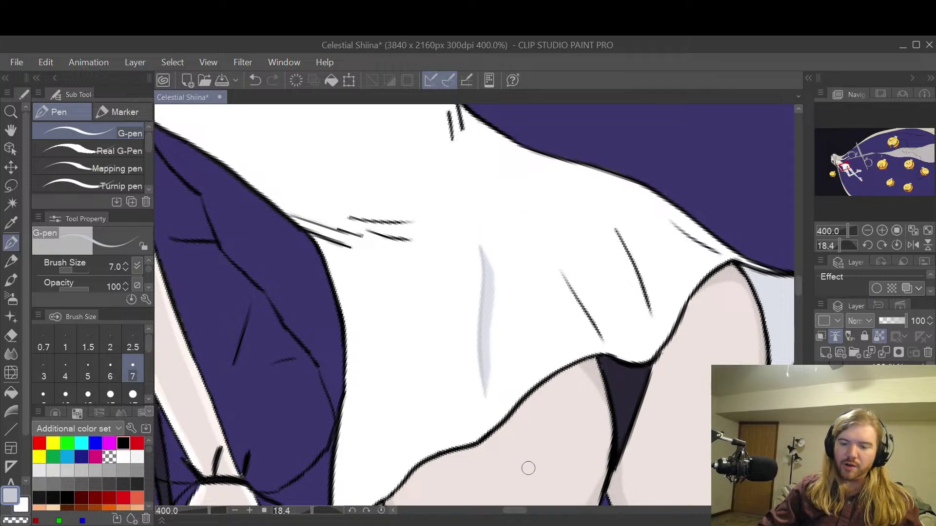
key(space)
drag(665, 308, 575, 296)
scroll(658, 288, down, 2)
drag(658, 288, 623, 295)
drag(635, 348, 654, 247)
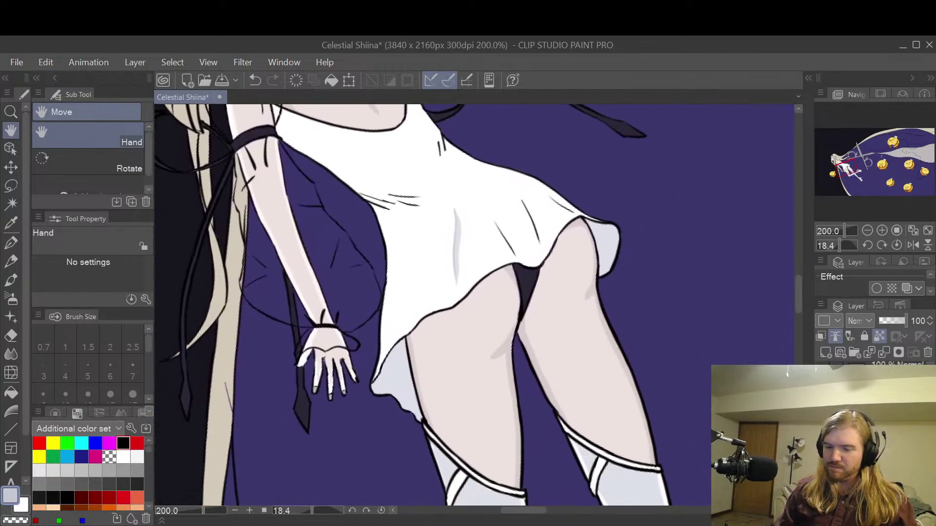
- Try to extend the skirt's long fold shading down towards the hem with the G-pen in the shading's light grey
scroll(872, 429, down, 4)
scroll(872, 429, down, 4)
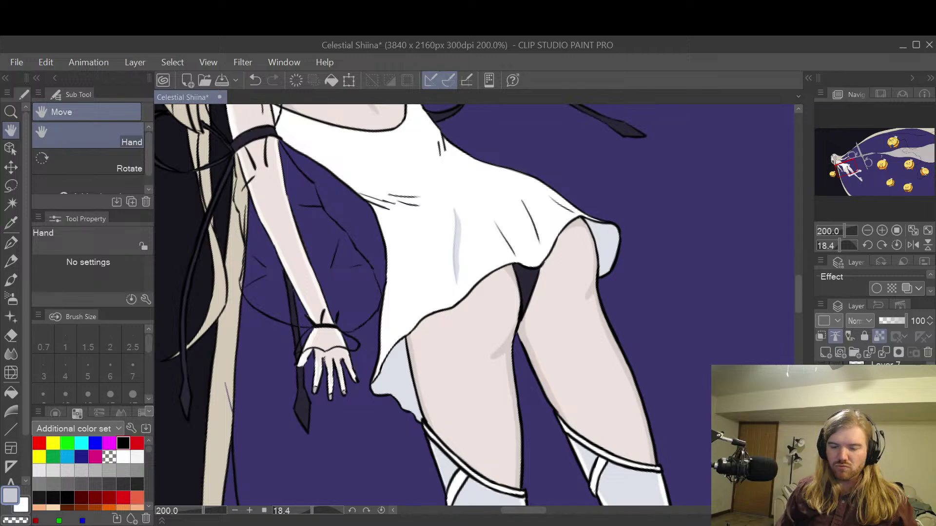
key(ctrl+plus)
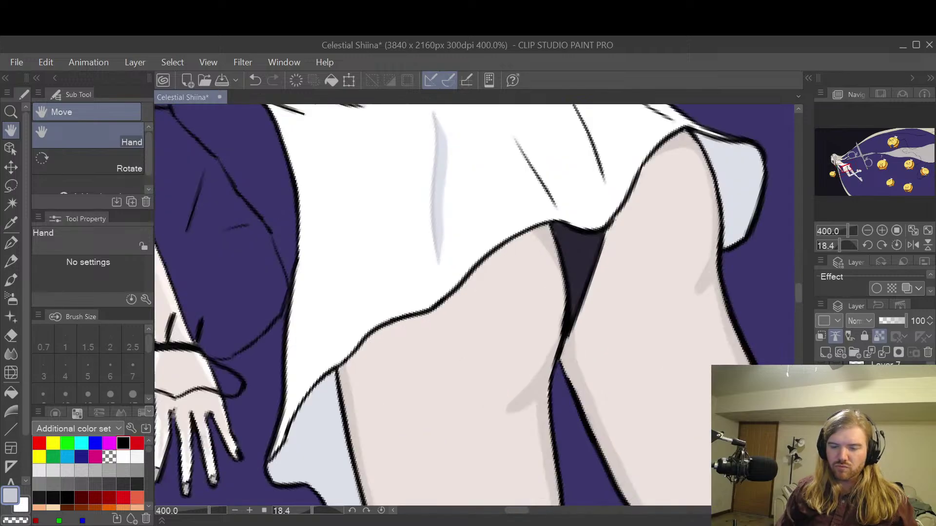
scroll(873, 429, down, 1)
scroll(872, 429, down, 8)
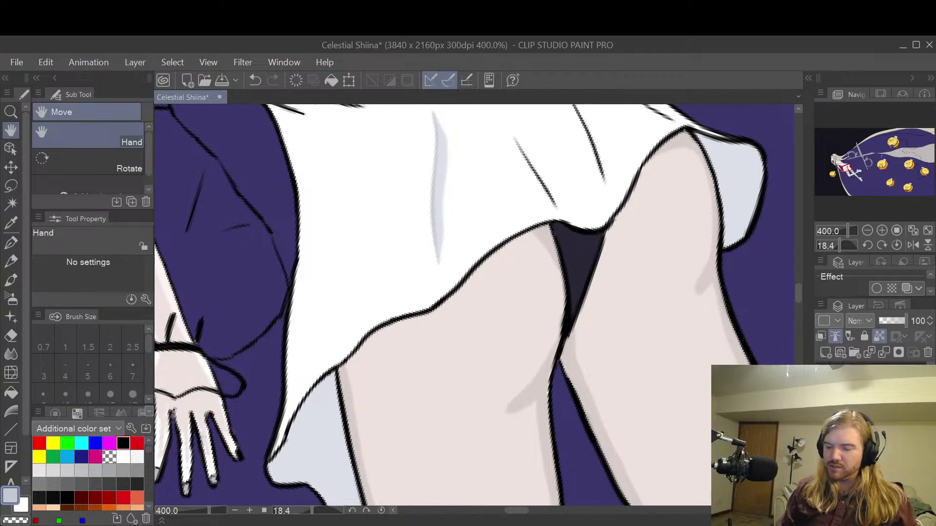
key(p)
drag(441, 228, 448, 288)
key(ctrl+z)
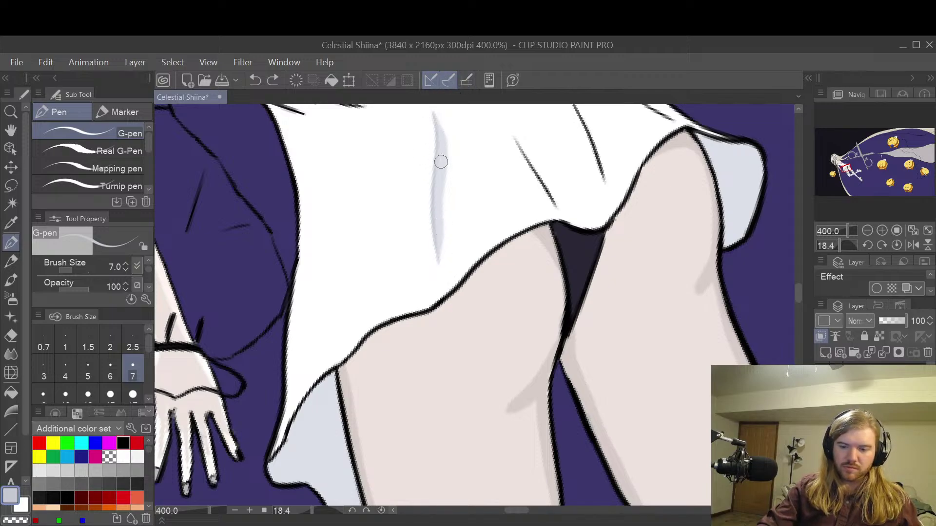
alt+click(438, 192)
drag(439, 228, 449, 283)
key(ctrl+z)
drag(438, 232, 446, 282)
key(ctrl+z)
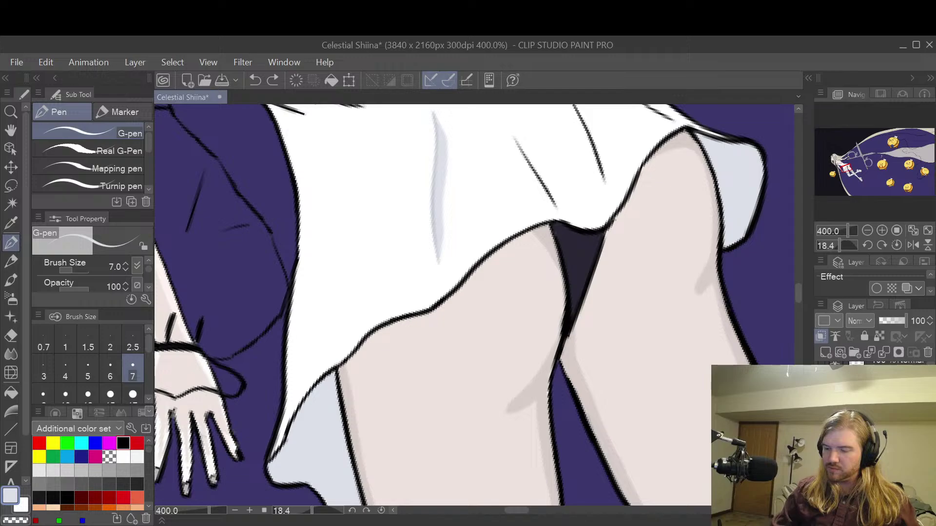
- Erase the recoloured fold line lying over the skirt's light grey shading with the hard eraser at size 8
key(e)
drag(433, 126, 432, 244)
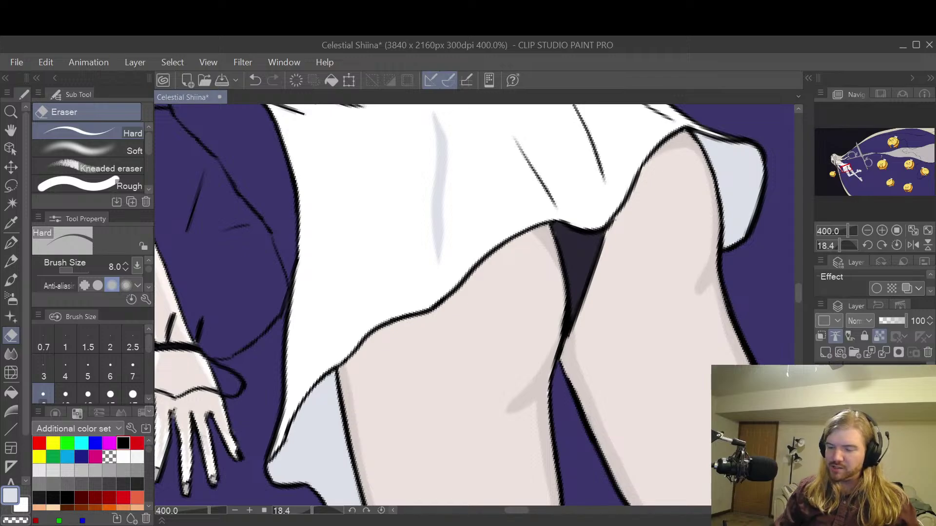
- Outline a tapering fold shadow from the top of the skirt's long fold down to the hem in light grey
key(space)
drag(579, 325, 536, 389)
key(p)
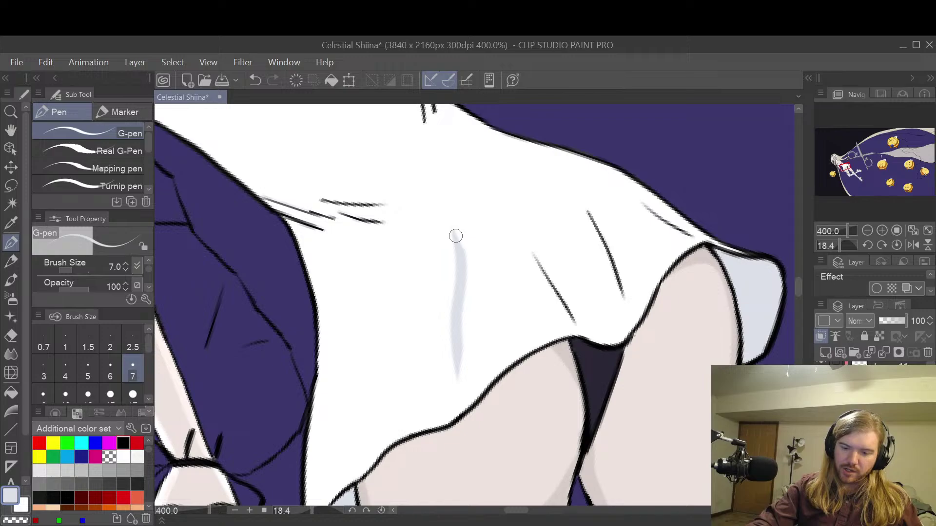
drag(472, 274, 507, 338)
key(ctrl+z)
drag(460, 249, 515, 355)
key(ctrl+z)
drag(455, 234, 452, 424)
key(ctrl+z)
mouse_move(455, 372)
mouse_down()
mouse_move(448, 424)
mouse_move(488, 377)
mouse_move(469, 416)
mouse_move(460, 405)
mouse_move(455, 412)
mouse_move(471, 398)
mouse_move(452, 419)
mouse_move(514, 356)
mouse_move(463, 406)
mouse_up()
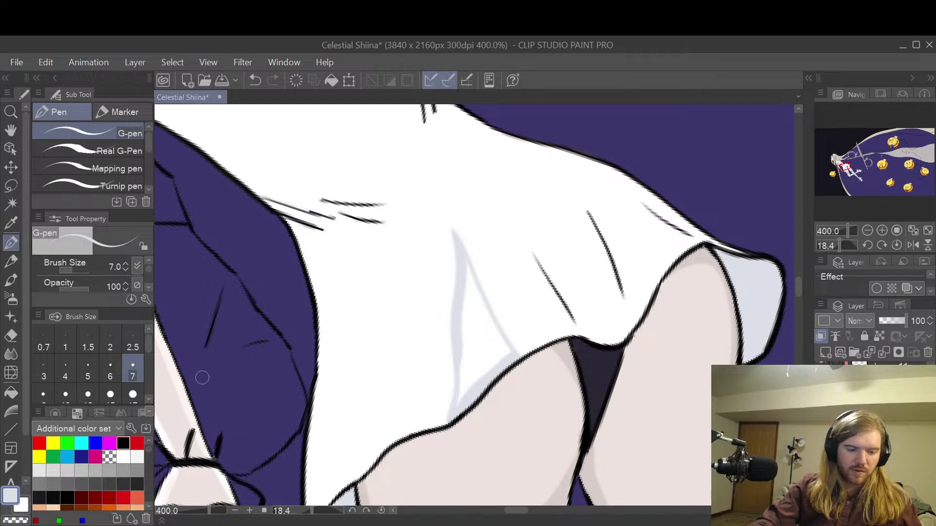
- Fill the outlined fold shadow at the middle of the skirt with light grey
click(11, 392)
click(475, 309)
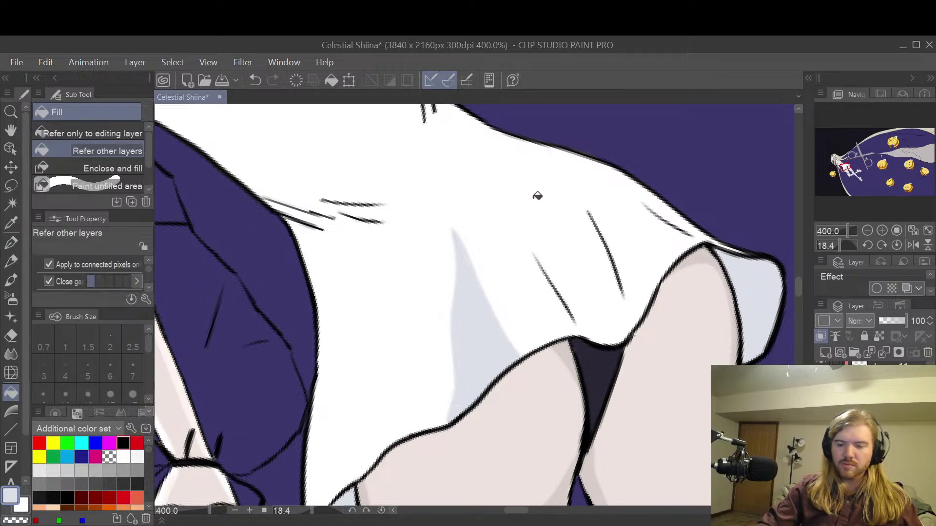
scroll(556, 187, down, 2)
scroll(556, 187, up, 2)
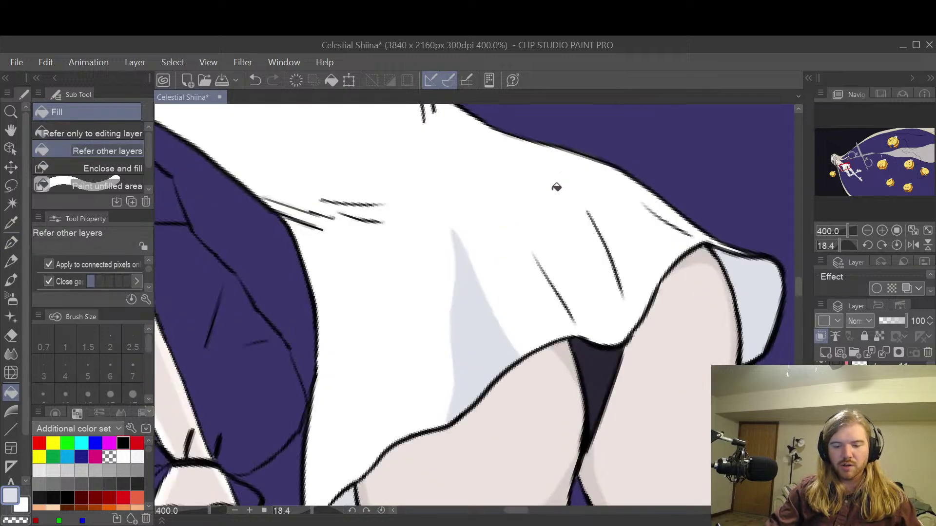
- Paint a second, narrower light grey fold shadow rising from the hem near the lowered hand, and refine its tip with the eraser
key(space)
drag(510, 309, 578, 229)
key(p)
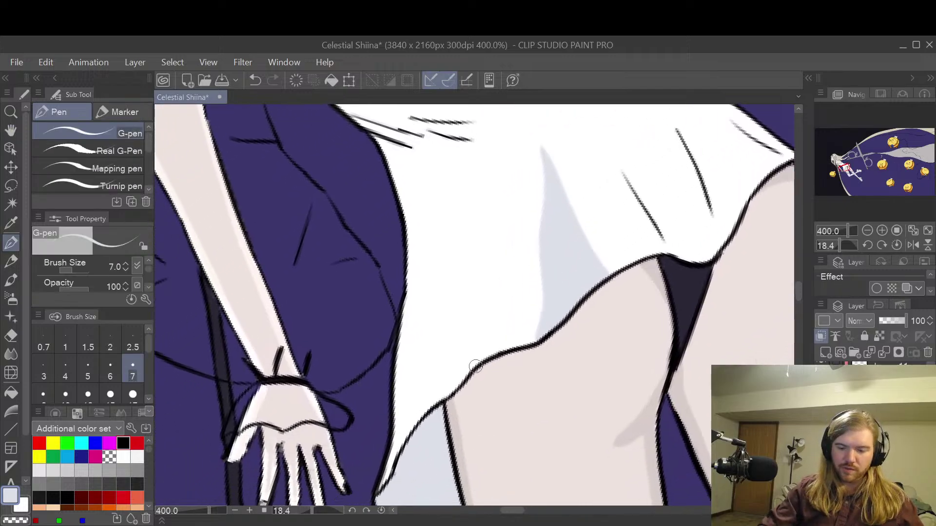
mouse_move(453, 388)
mouse_down()
mouse_move(449, 220)
mouse_move(481, 361)
mouse_up()
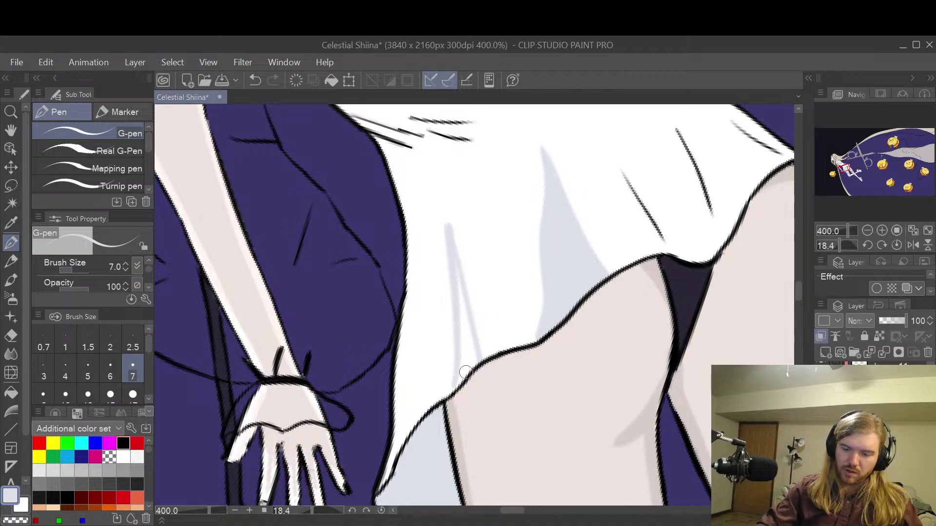
mouse_move(473, 367)
mouse_down()
mouse_move(471, 341)
mouse_move(468, 360)
mouse_up()
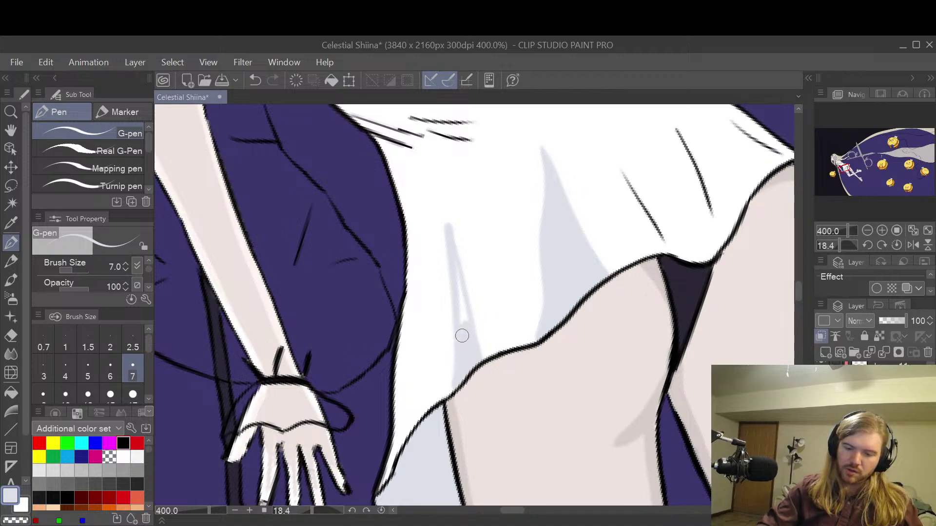
key(e)
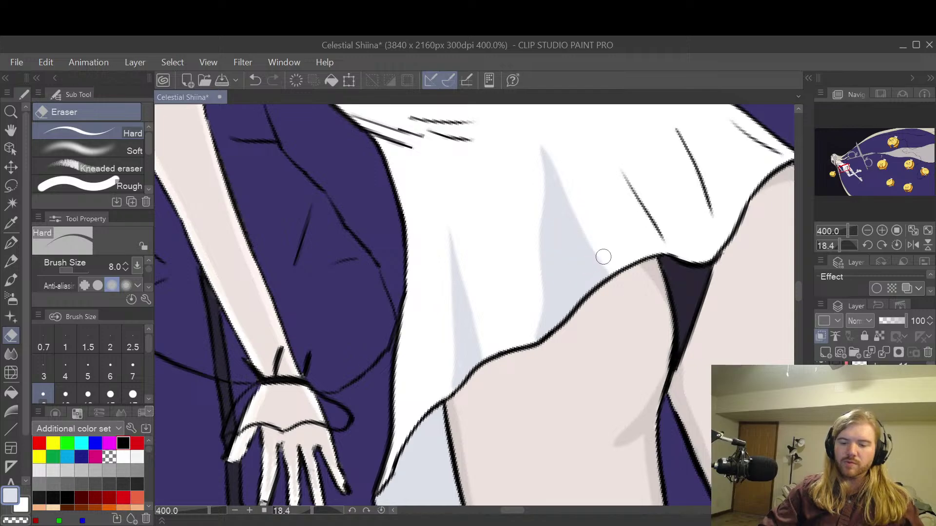
- Review the dress's hem and fold shading against the whole figure and up close
scroll(599, 258, down, 3)
key(space)
drag(751, 276, 653, 378)
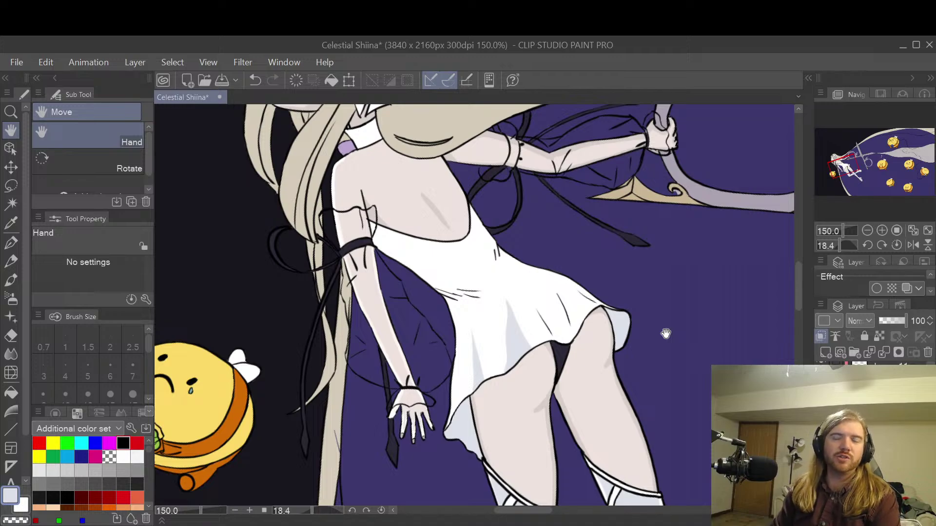
scroll(665, 334, down, 3)
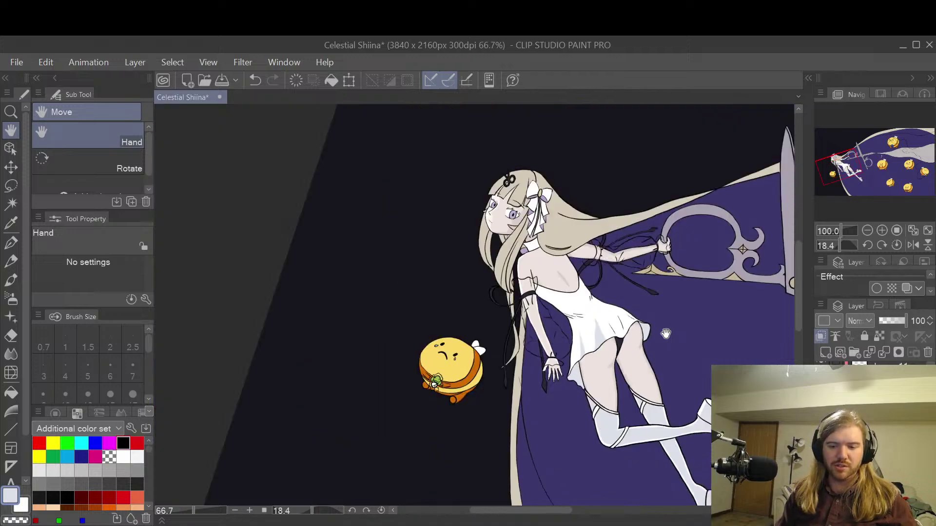
scroll(665, 333, up, 3)
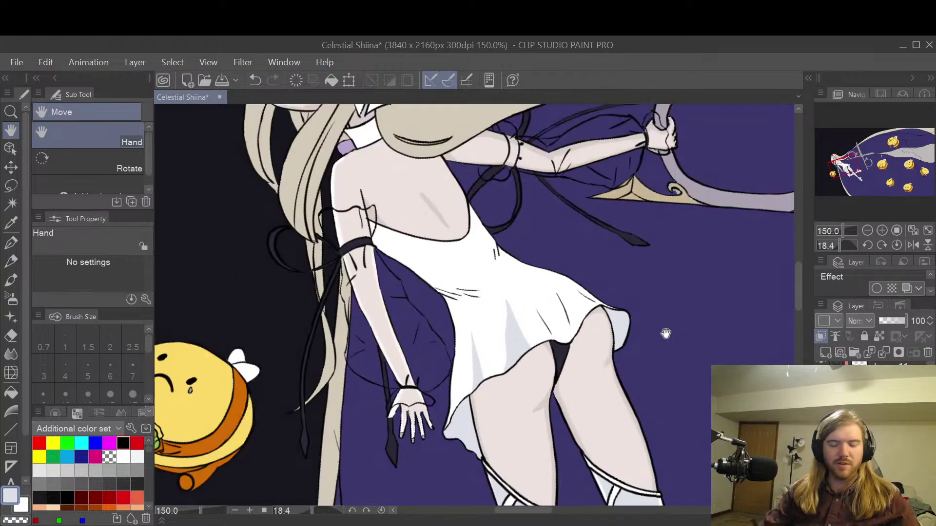
scroll(570, 378, up, 5)
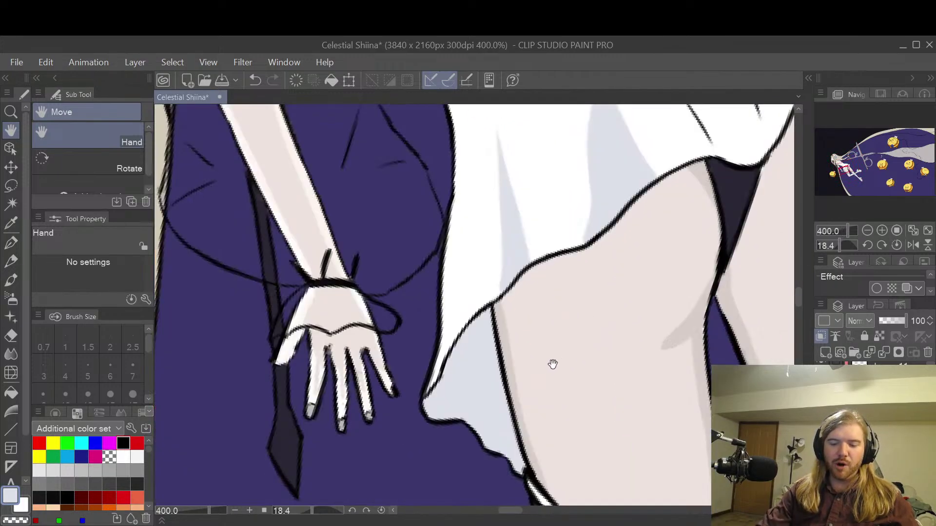
- Try a light grey shadow stroke along the skirt's edge beside the lowered hand
drag(555, 364, 592, 350)
key(p)
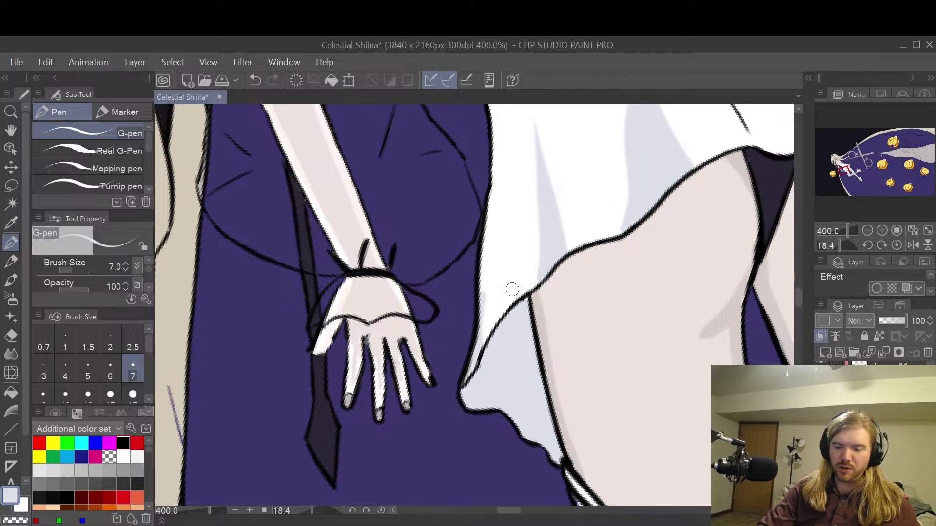
key(ctrl+z)
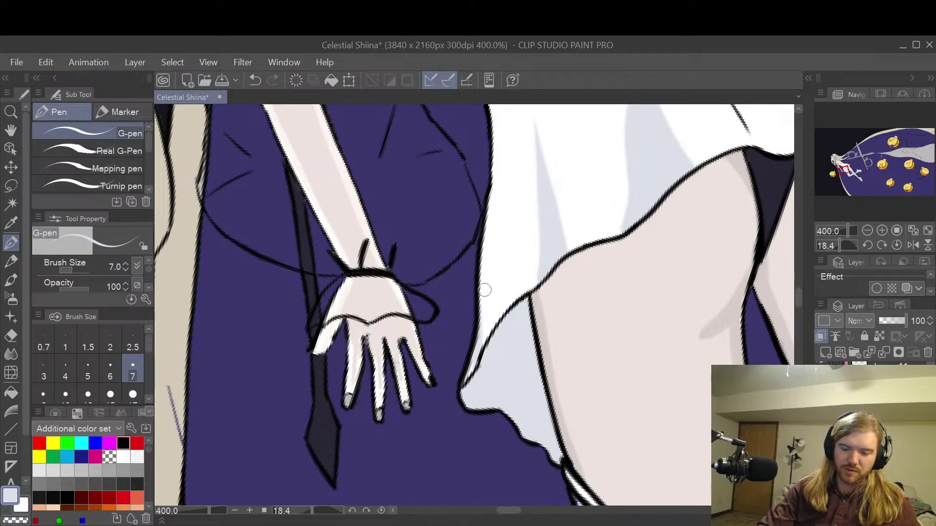
drag(484, 218, 479, 317)
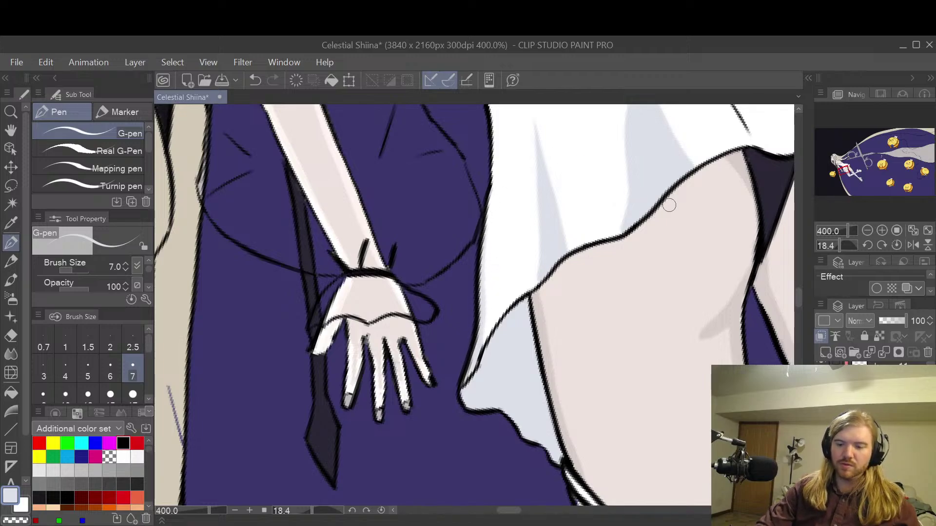
- Draw light grey shadow strokes along the two inked fold lines above the gap between the thighs
scroll(668, 210, down, 2)
key(space)
drag(724, 285, 504, 463)
scroll(548, 366, down, 1)
drag(548, 367, 517, 326)
scroll(513, 328, up, 3)
drag(445, 253, 480, 368)
key(ctrl+z)
drag(459, 285, 483, 341)
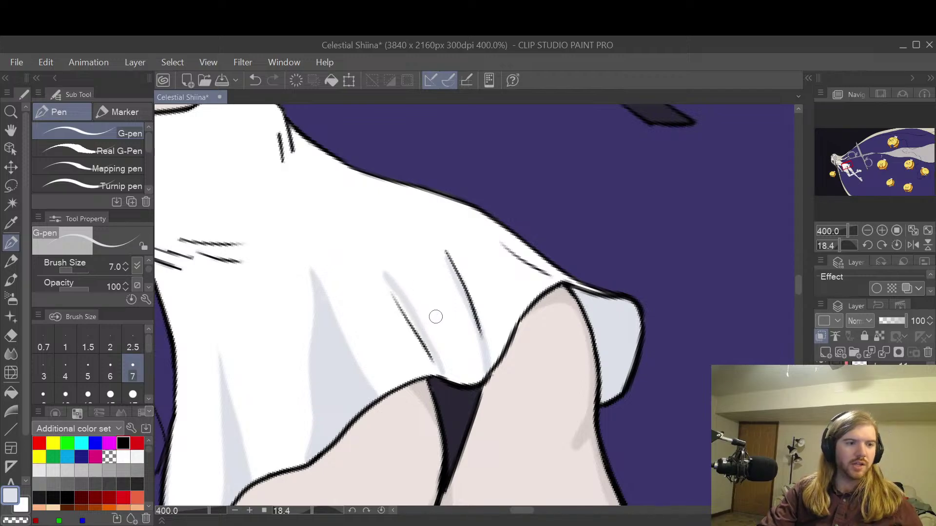
- Join the shadow strokes at the two fold lines with a rounded top and fill the outlined shape with light grey
key(ctrl+z)
drag(443, 376, 394, 286)
key(ctrl+z)
mouse_move(442, 374)
mouse_down()
mouse_move(388, 278)
mouse_move(449, 382)
mouse_up()
key(ctrl+z)
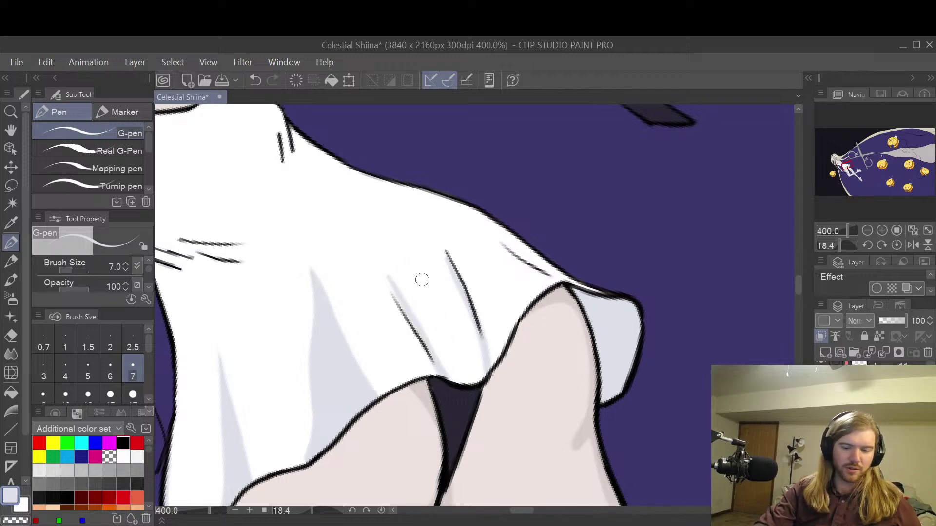
mouse_move(388, 263)
mouse_down()
mouse_move(405, 306)
mouse_move(402, 270)
mouse_move(420, 253)
mouse_move(453, 268)
mouse_up()
key(ctrl+z)
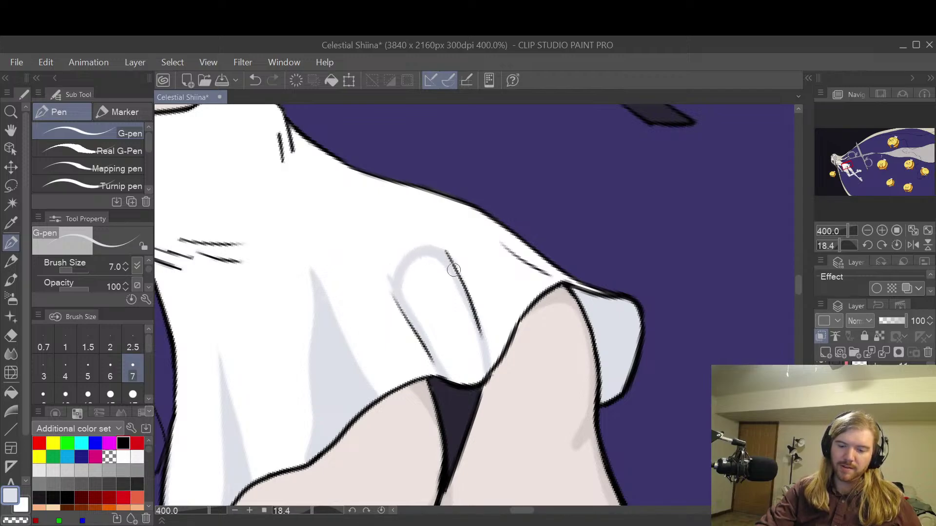
key(e)
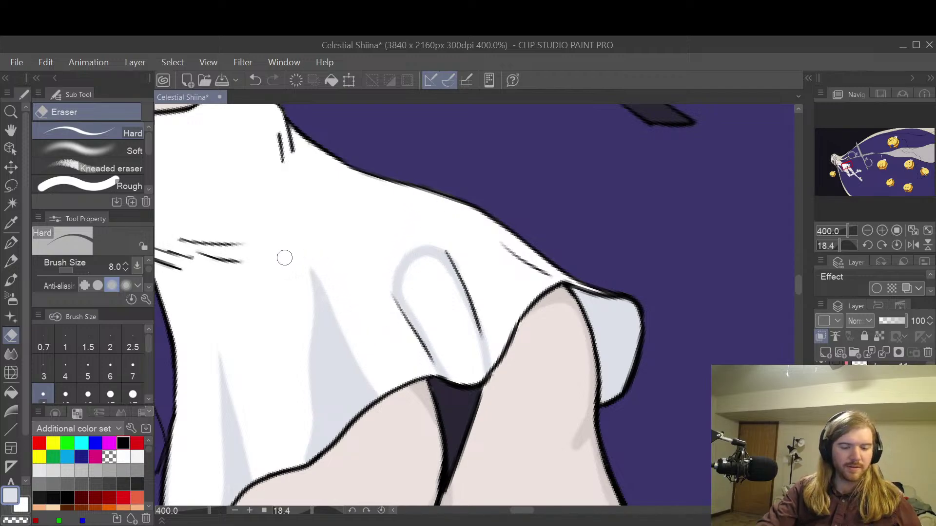
key(g)
click(458, 306)
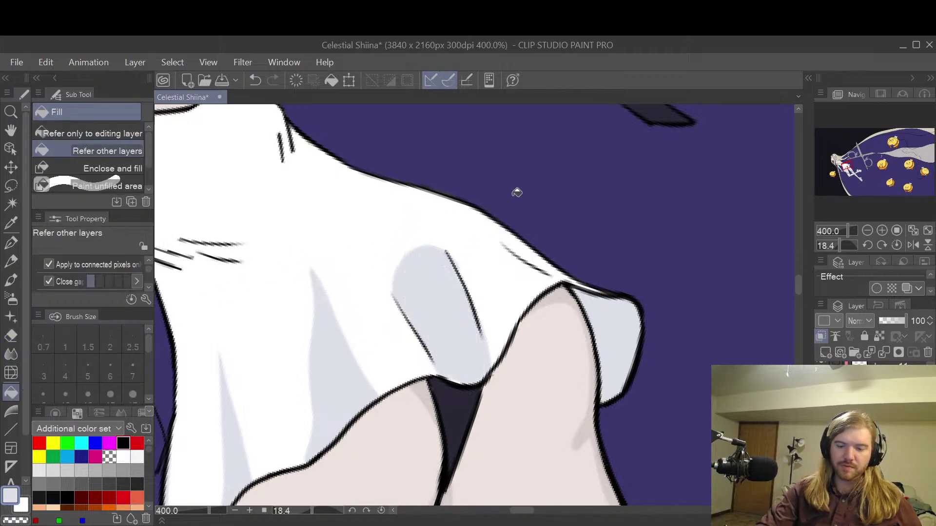
- Erase the two black fold lines around the rounded shadow from the line art
scroll(873, 438, down, 6)
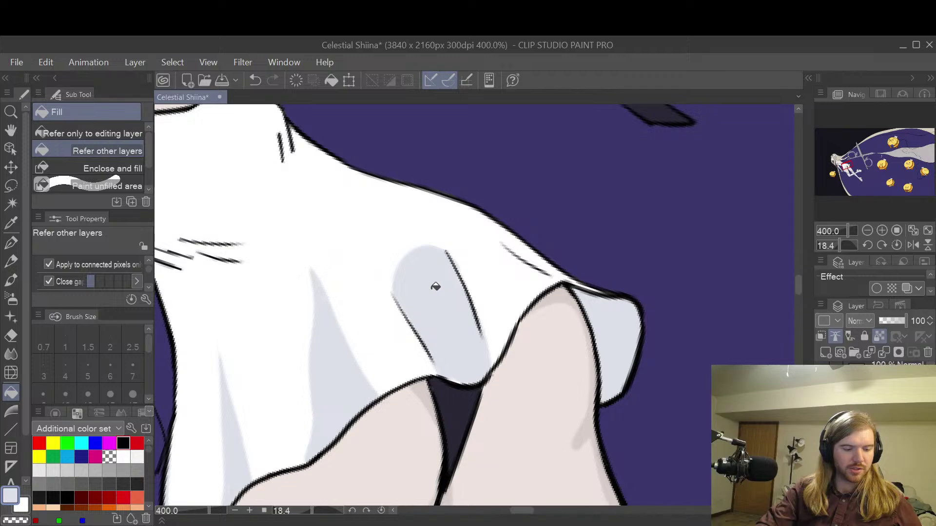
key(e)
drag(390, 293, 424, 345)
mouse_move(448, 256)
mouse_down()
mouse_move(472, 312)
mouse_move(461, 280)
mouse_up()
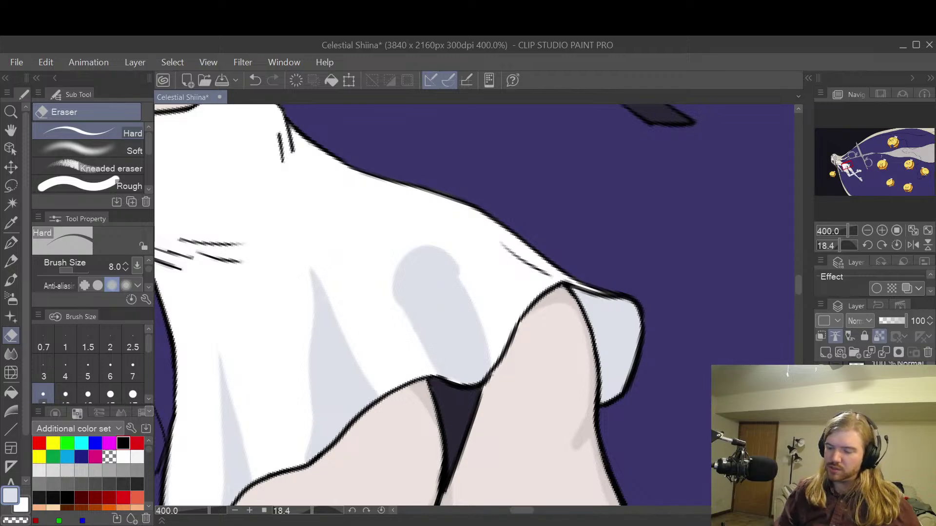
- Return to the shading layer and trim the rounded fold shadow into a slimmer oval with the eraser
key(alt+bracketright)
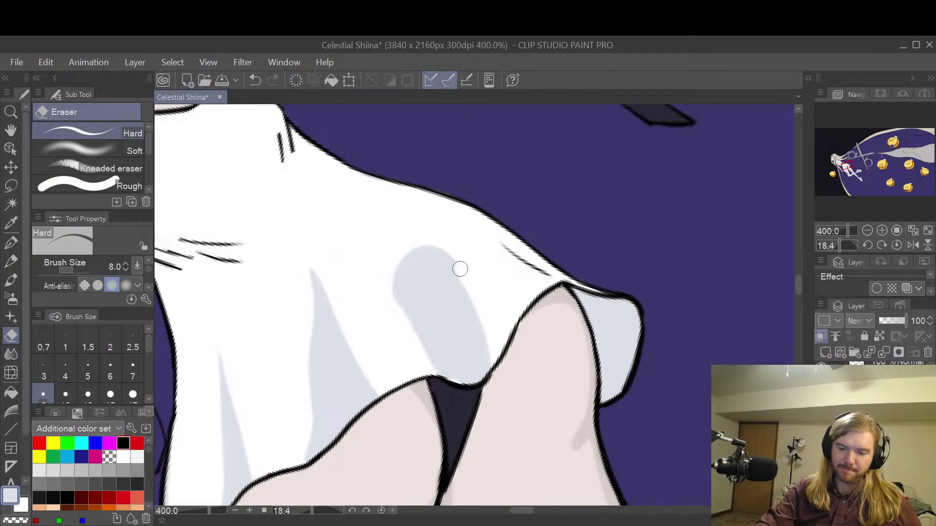
mouse_move(408, 333)
mouse_down()
mouse_move(390, 274)
mouse_move(404, 324)
mouse_move(391, 236)
mouse_up()
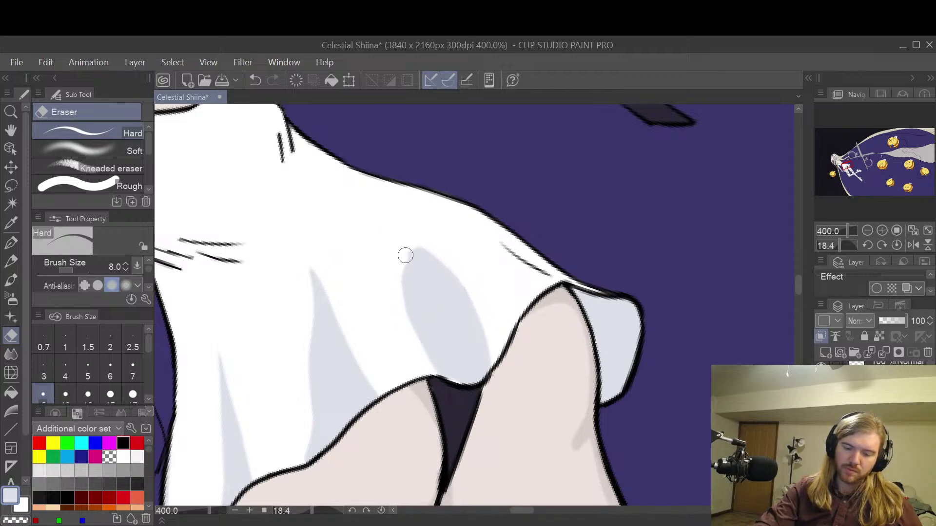
key(ctrl+z)
drag(451, 261, 399, 250)
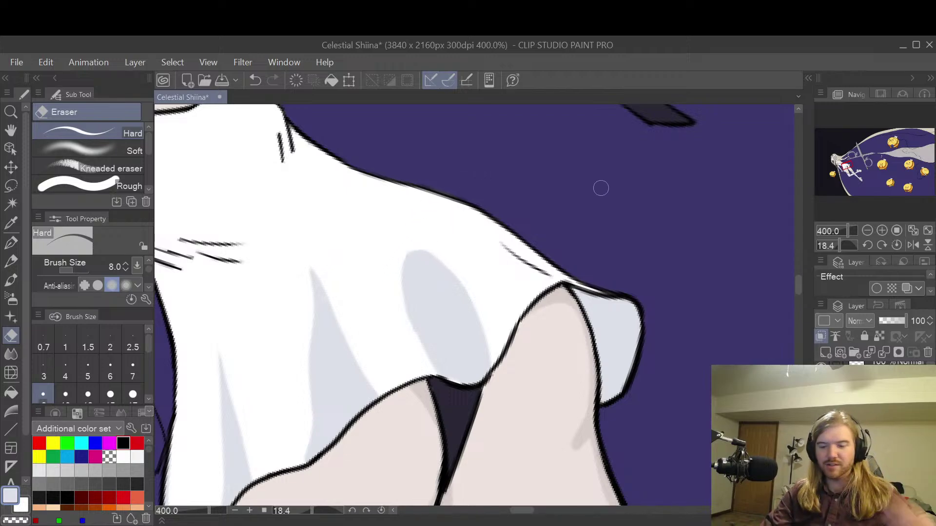
- Paint a light grey shadow between the short fold line and the skirt's outer edge near the raised hem corner
drag(584, 275, 526, 313)
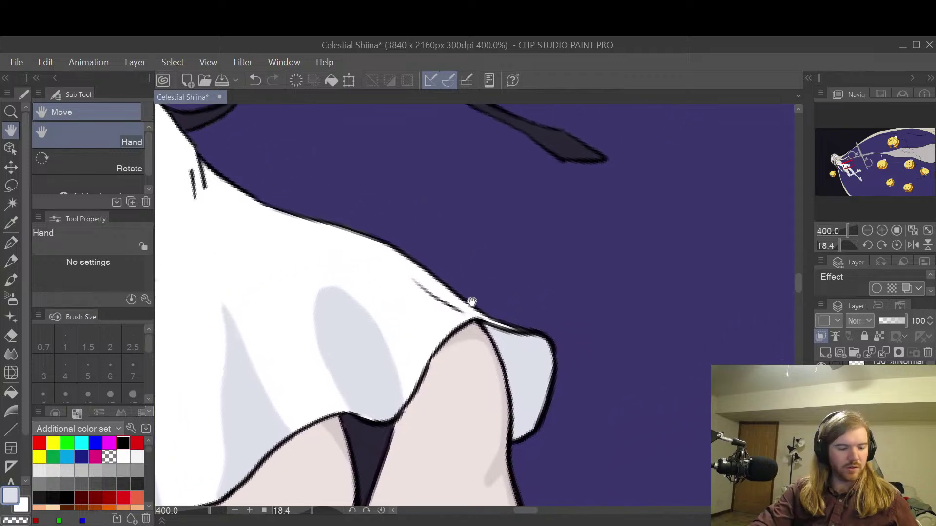
scroll(417, 275, up, 2)
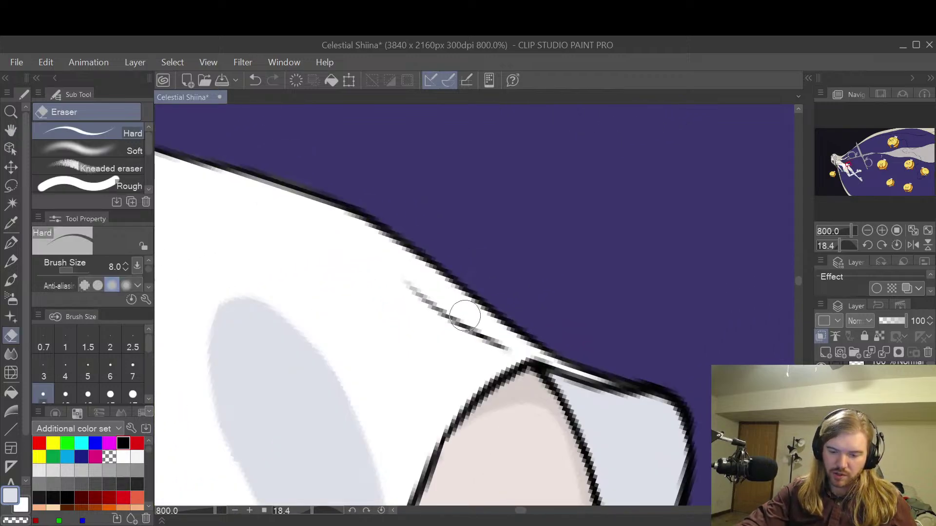
key(p)
mouse_move(414, 277)
mouse_down()
mouse_move(509, 339)
mouse_move(615, 378)
mouse_move(453, 306)
mouse_move(376, 224)
mouse_move(462, 308)
mouse_move(377, 223)
mouse_move(521, 330)
mouse_move(484, 307)
mouse_move(628, 374)
mouse_up()
- Erase the oval shadow above the gap between the thighs after checking it against the whole figure
scroll(628, 374, down, 10)
key(h)
drag(612, 445, 428, 375)
drag(692, 347, 673, 329)
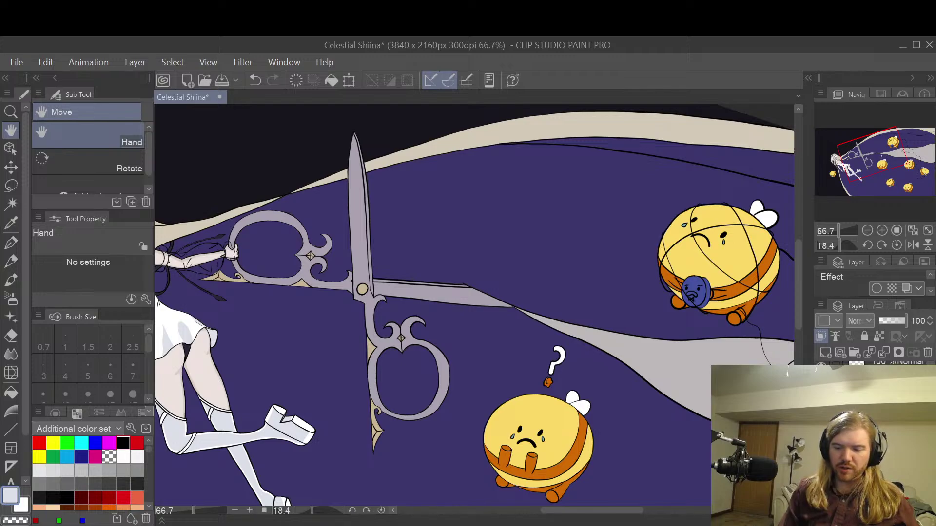
scroll(319, 401, down, 3)
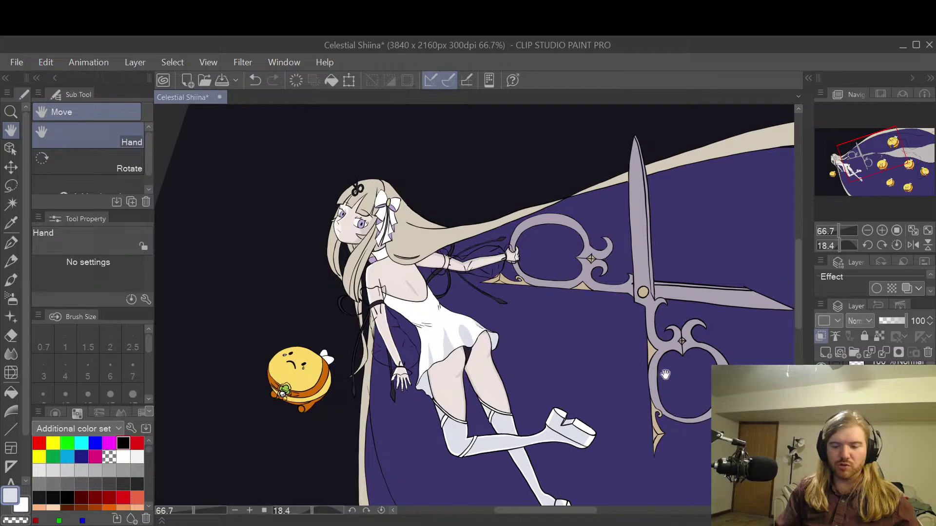
scroll(428, 324, up, 6)
drag(428, 323, 543, 344)
scroll(543, 344, up, 4)
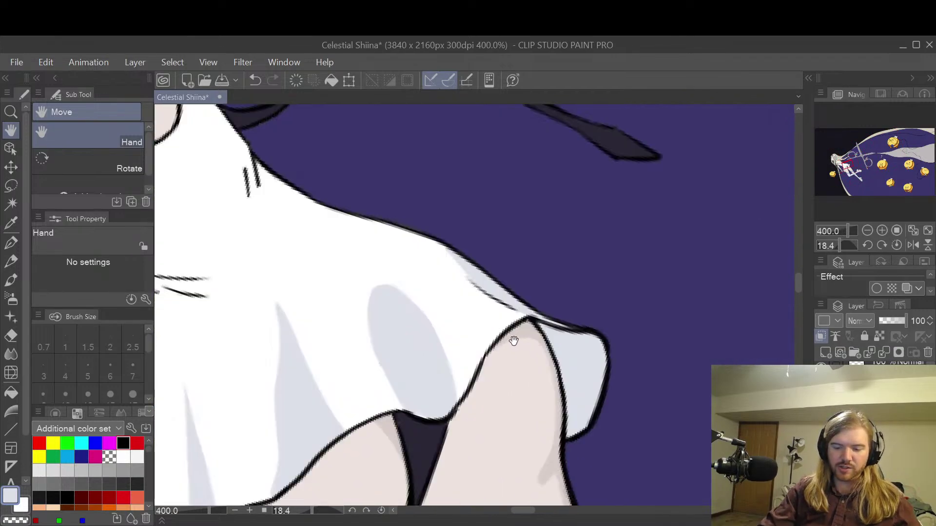
key(e)
mouse_move(364, 294)
mouse_down()
mouse_move(418, 428)
mouse_move(431, 391)
mouse_move(426, 364)
mouse_move(447, 375)
mouse_move(430, 427)
mouse_move(450, 411)
mouse_move(435, 334)
mouse_move(425, 328)
mouse_move(425, 354)
mouse_move(413, 351)
mouse_move(368, 303)
mouse_move(401, 333)
mouse_move(400, 310)
mouse_move(381, 300)
mouse_up()
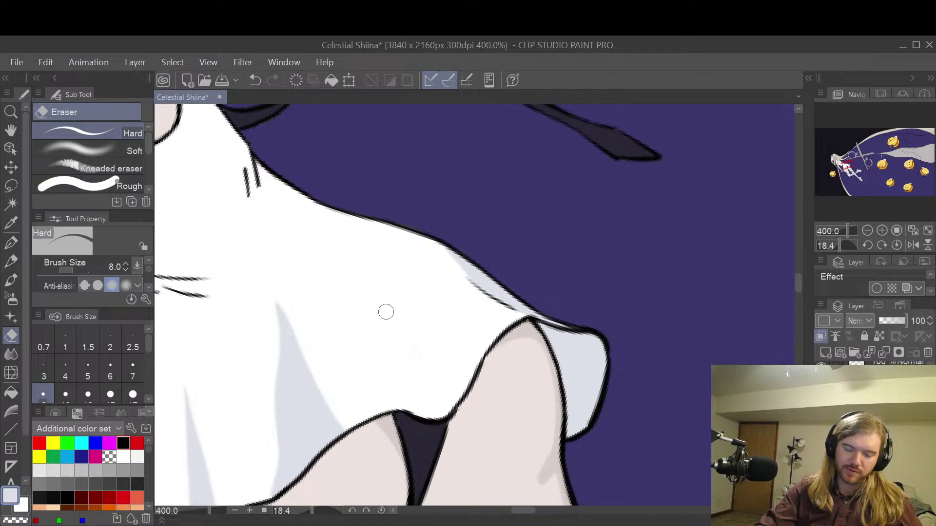
- Outline a tapering light grey fold shadow that widens from a point on the upper skirt to the hem between the thighs
key(r)
key(p)
mouse_move(364, 254)
mouse_down()
mouse_move(438, 319)
mouse_move(490, 341)
mouse_up()
key(ctrl+z)
drag(362, 256, 492, 348)
key(ctrl+z)
drag(370, 267, 491, 342)
drag(434, 416, 346, 261)
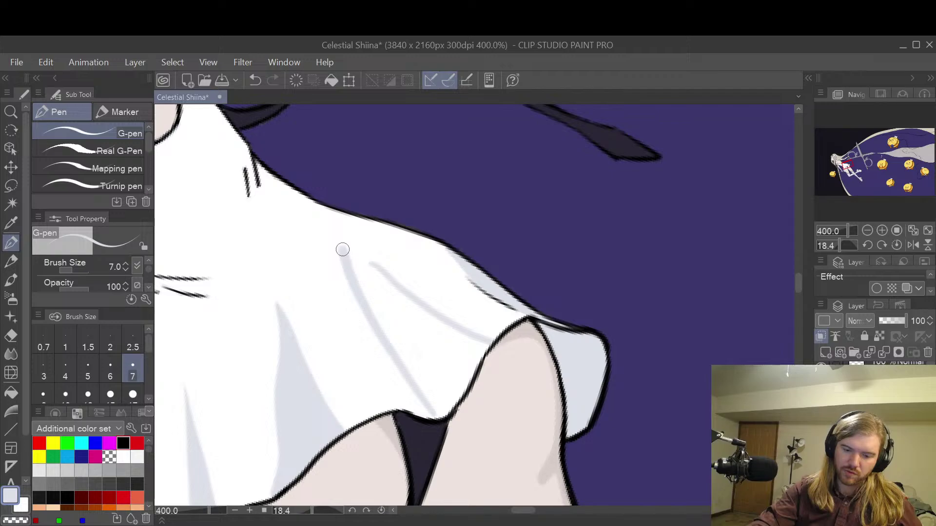
key(ctrl+z)
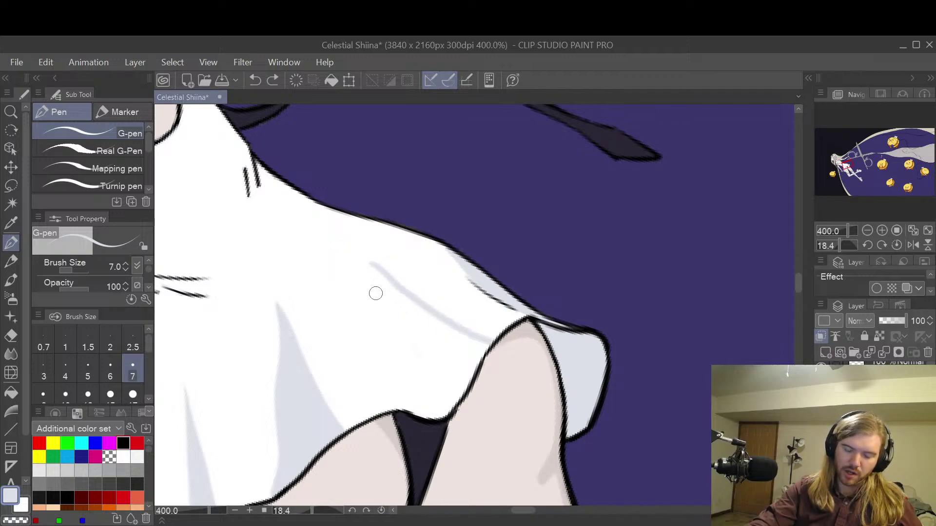
key(ctrl+y)
key(e)
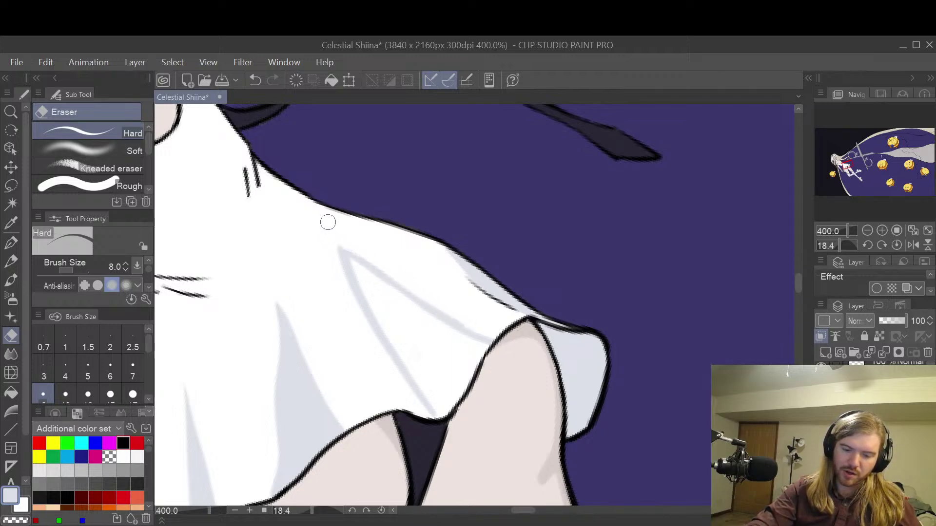
key(p)
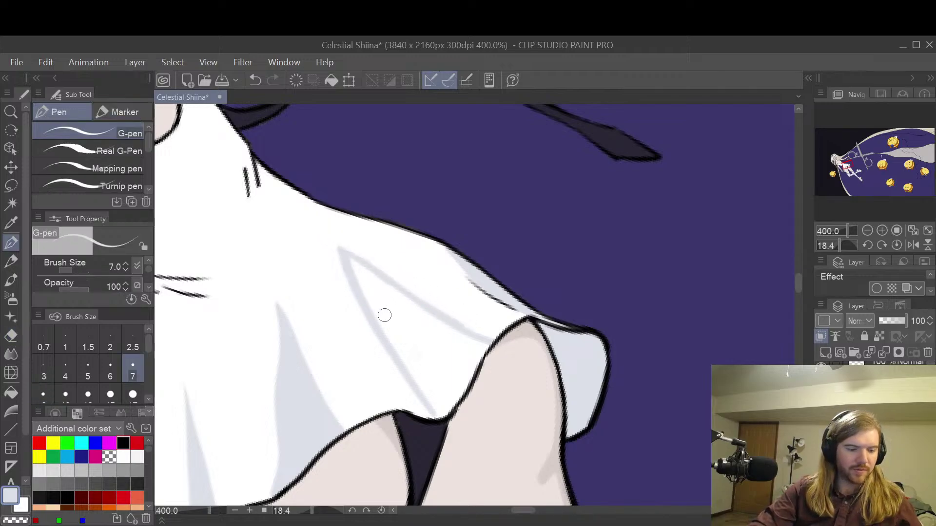
- Fill the outlined tapering fold shadow with light grey and smooth its upper edge with the eraser
click(12, 393)
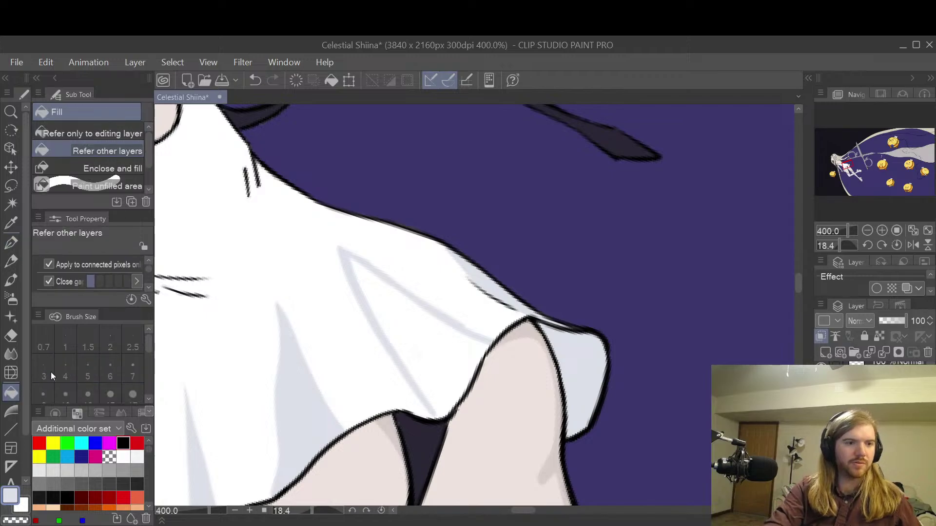
click(422, 336)
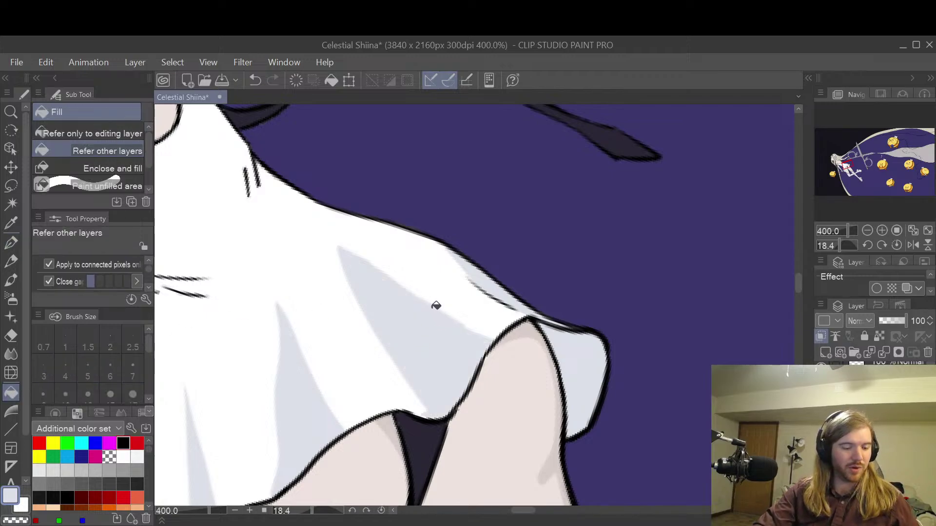
key(e)
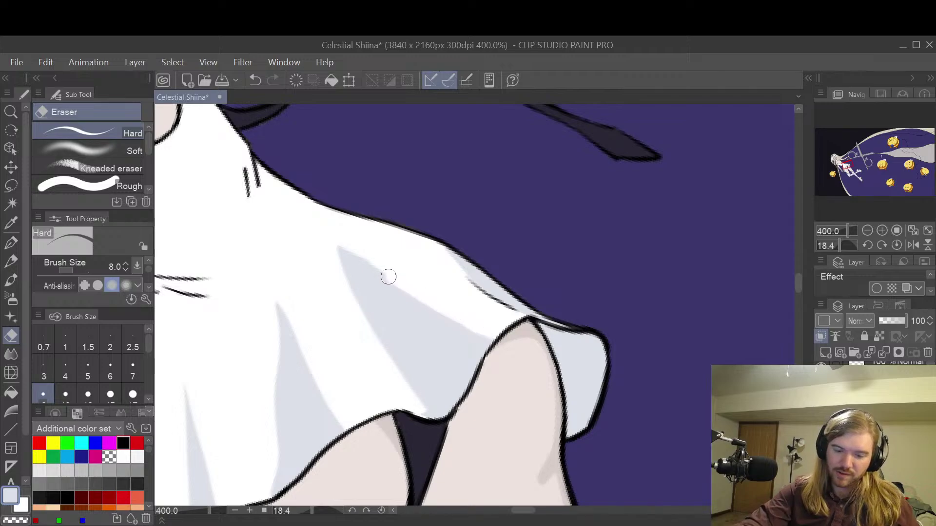
- Examine the shading of the dress, legs, boots and platform shoes at several zoom levels
scroll(574, 278, down, 3)
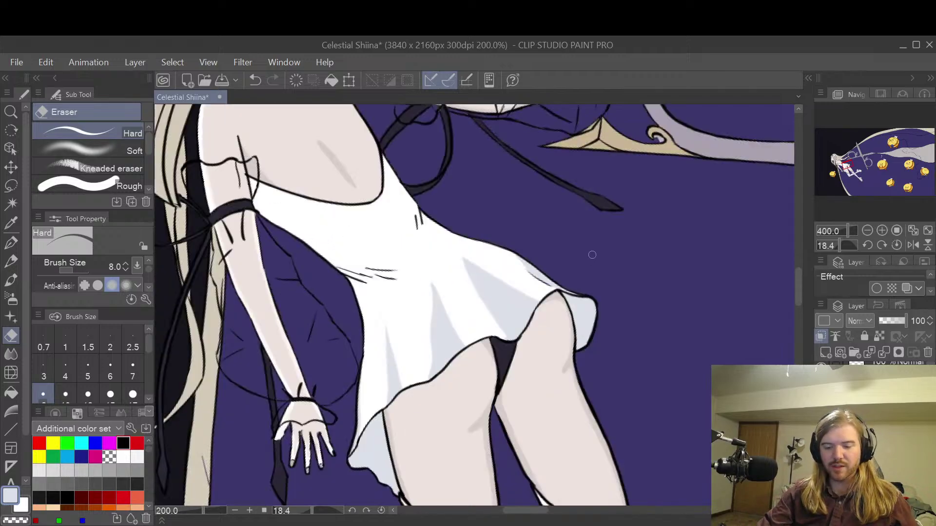
scroll(627, 247, up, 1)
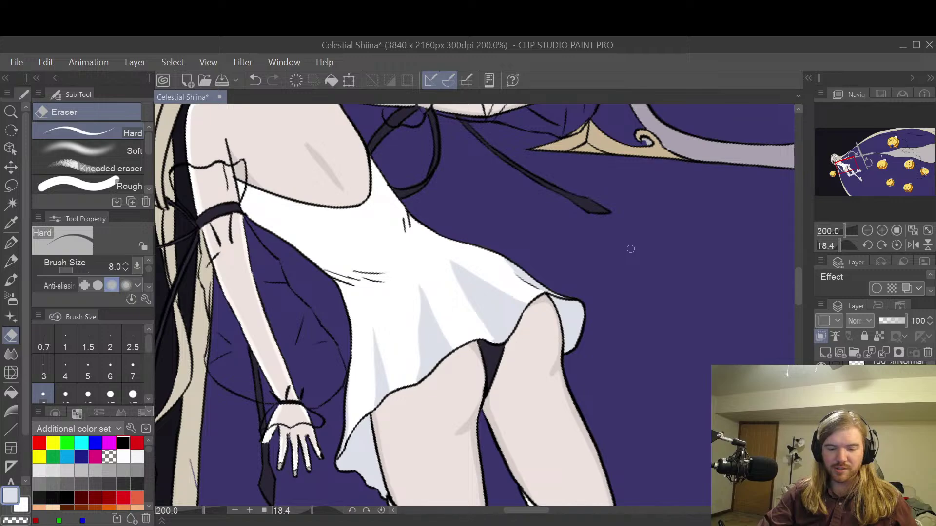
scroll(631, 249, up, 2)
scroll(630, 254, down, 2)
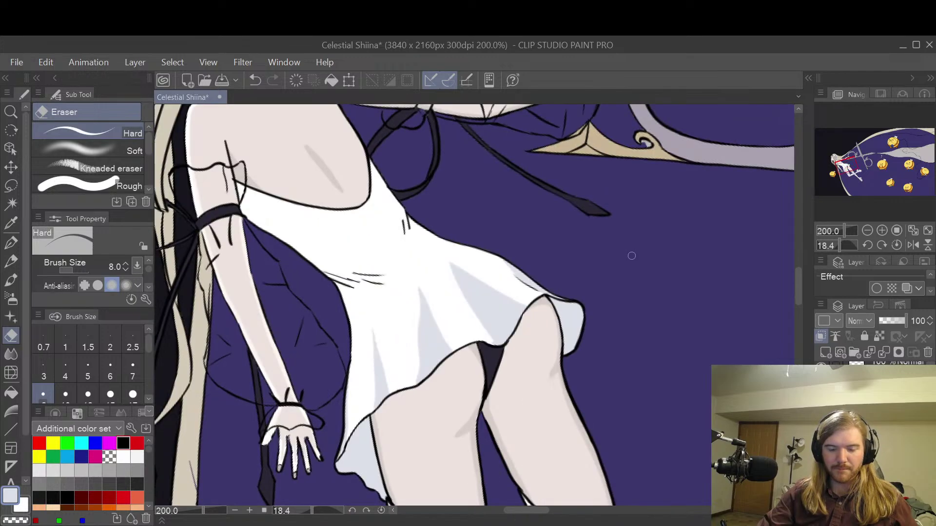
key(space)
mouse_move(605, 373)
mouse_down()
mouse_move(644, 299)
mouse_move(641, 267)
mouse_up()
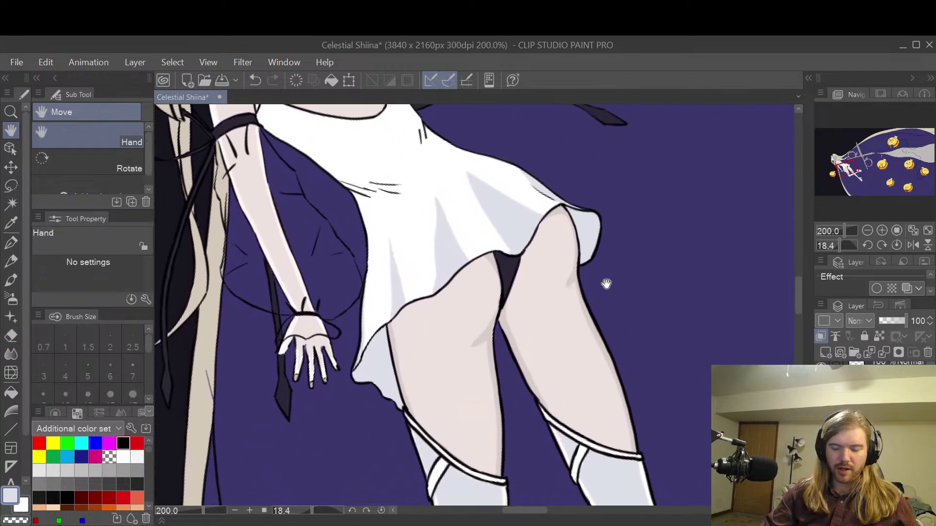
drag(606, 375, 610, 229)
drag(673, 295, 589, 247)
drag(746, 259, 671, 188)
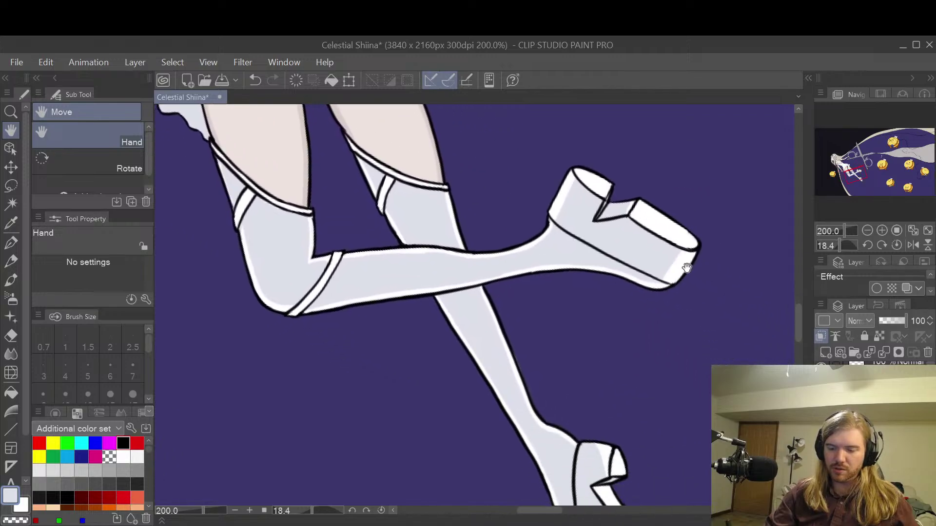
drag(687, 264, 710, 169)
scroll(712, 176, down, 2)
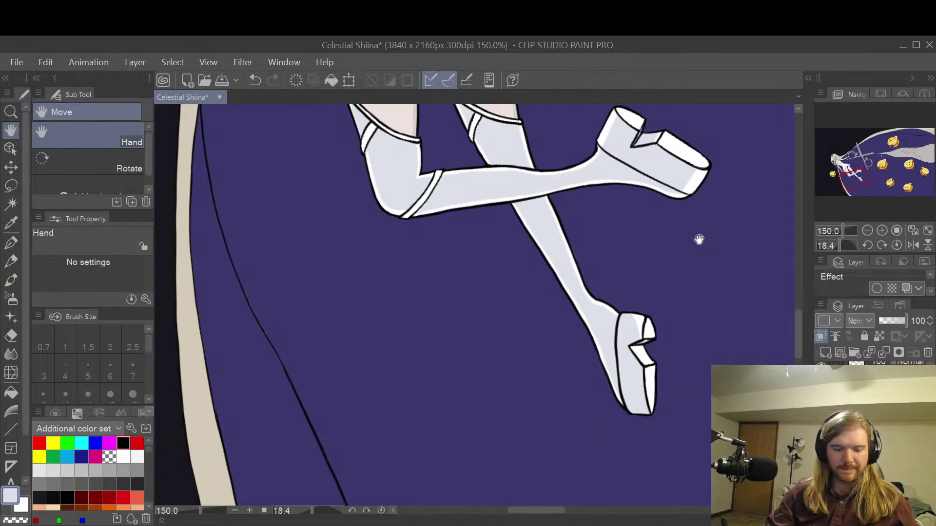
scroll(633, 316, up, 1)
drag(652, 225, 654, 339)
drag(578, 301, 614, 202)
scroll(668, 351, up, 1)
scroll(709, 310, down, 2)
drag(531, 178, 660, 321)
scroll(605, 348, up, 2)
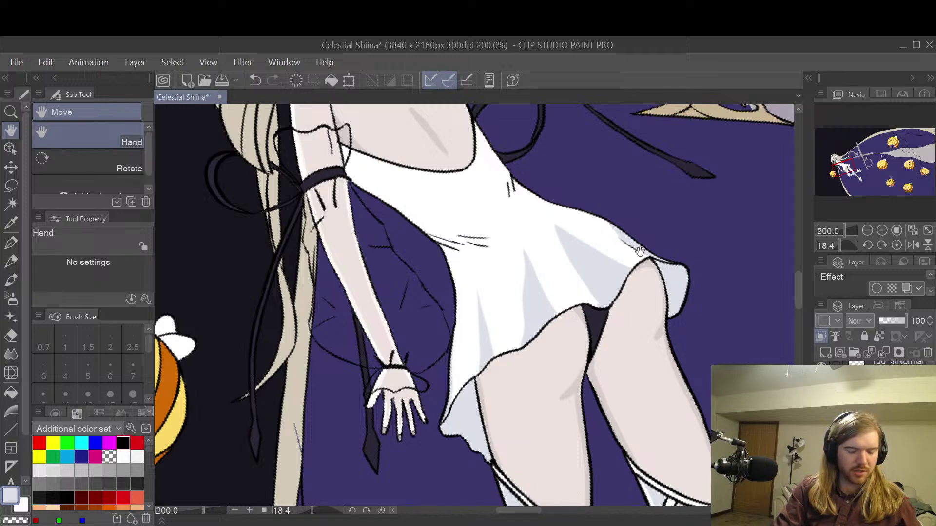
- Pick a darker grey swatch and fill the underside of the dress's hem near the lowered hand with it
click(135, 412)
click(42, 425)
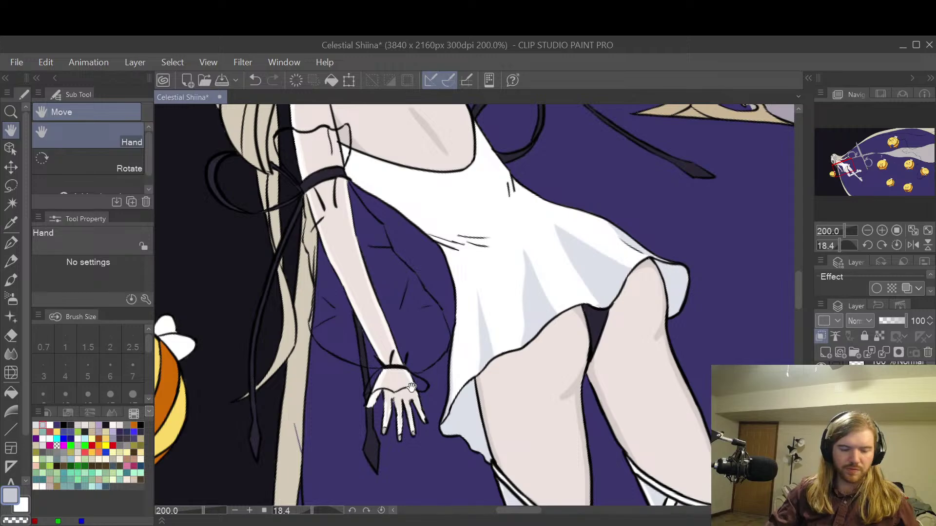
click(11, 393)
click(476, 413)
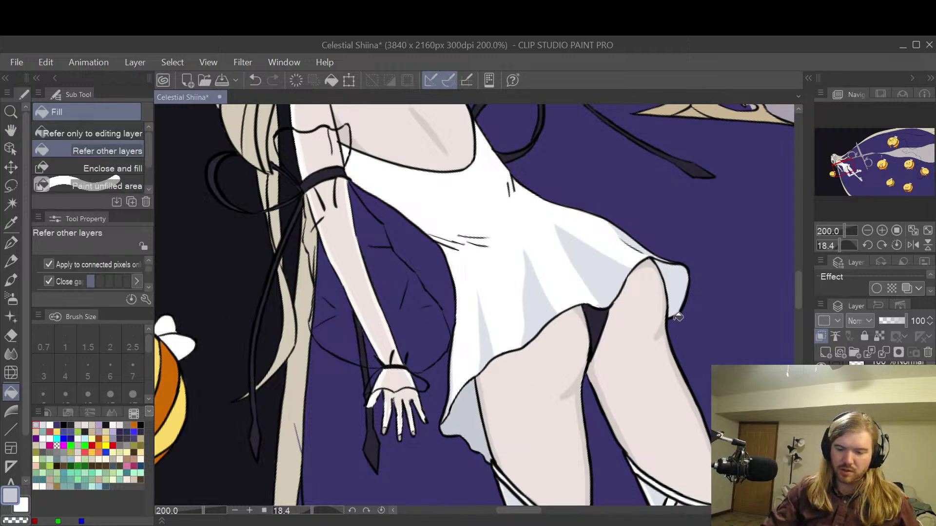
- Fill the underside of the dress's hem beside the far thigh with the darker grey
click(672, 292)
key(h)
drag(723, 294, 652, 307)
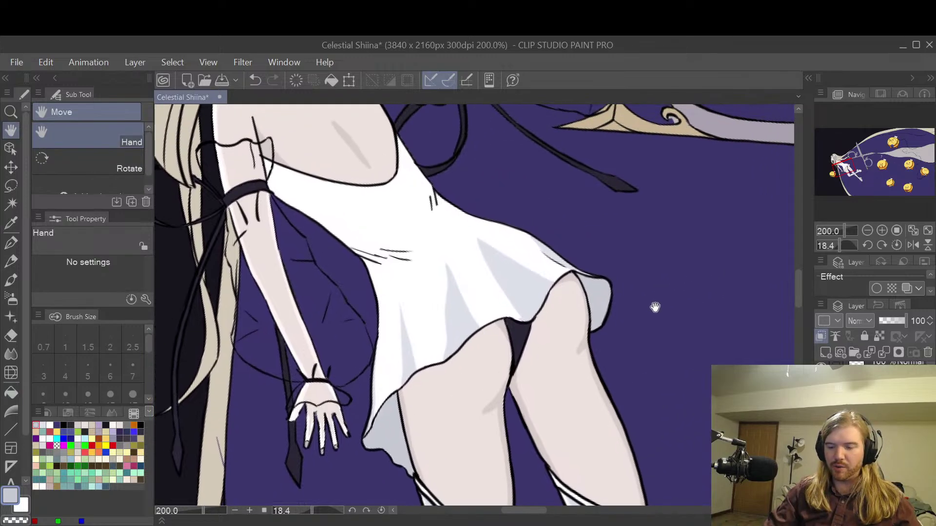
drag(608, 236, 639, 294)
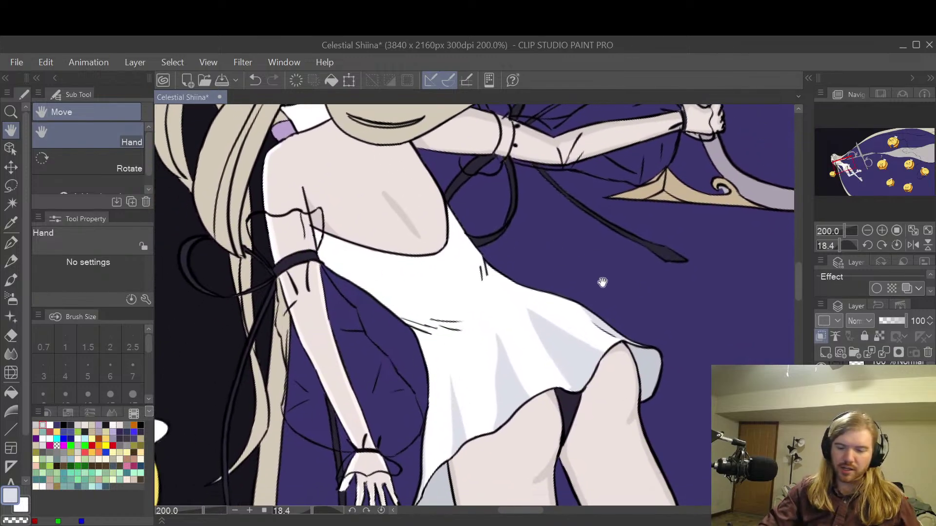
- Paint a light grey shadow along the inner curve of the dress's waist, below the inked crease lines
scroll(556, 297, up, 2)
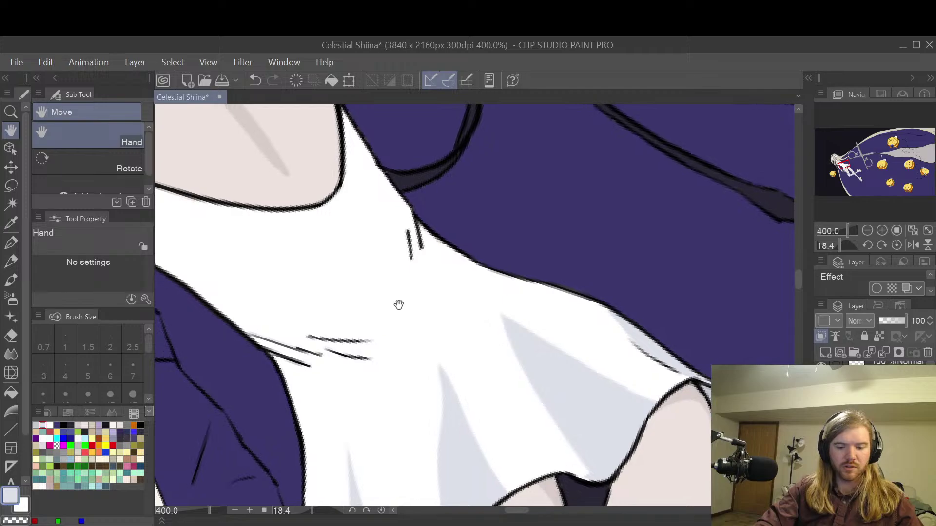
drag(395, 307, 516, 277)
key(p)
scroll(462, 385, down, 2)
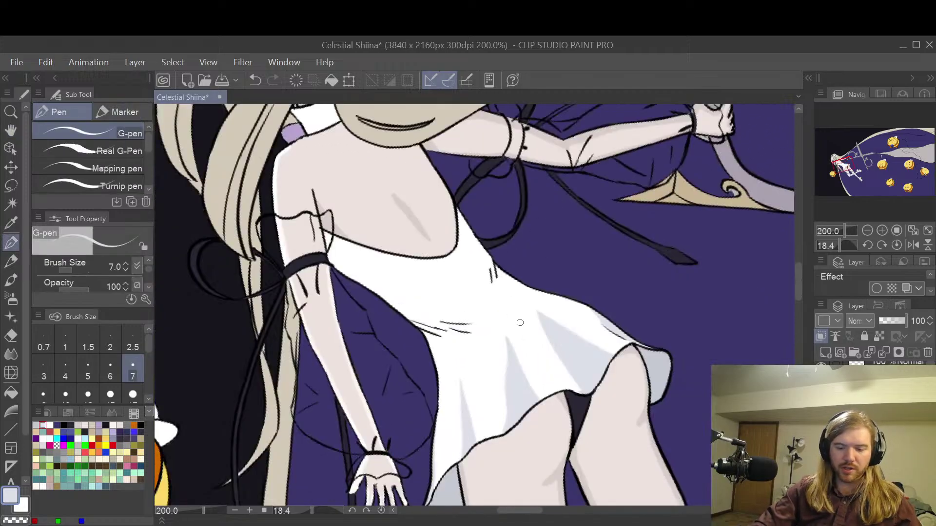
scroll(453, 394, up, 2)
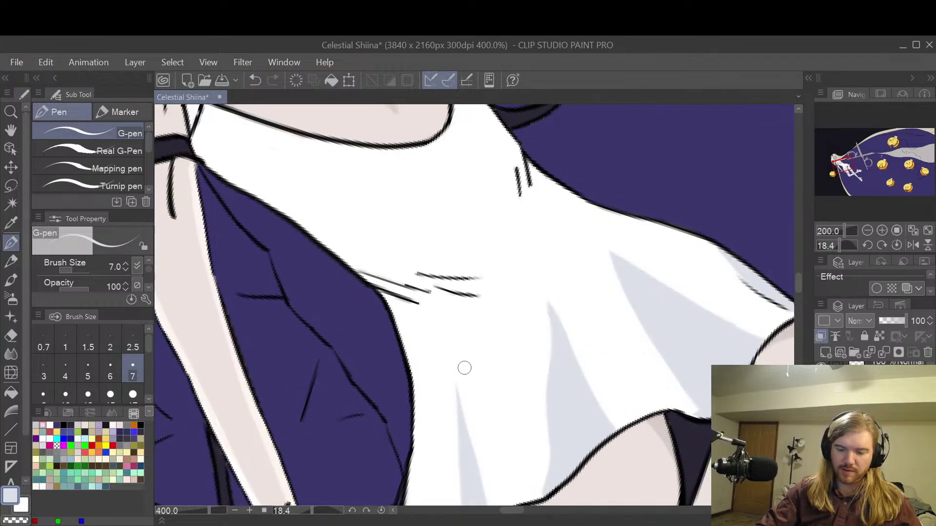
drag(415, 437, 393, 299)
key(ctrl+z)
mouse_move(416, 434)
mouse_down()
mouse_move(408, 350)
mouse_move(384, 295)
mouse_move(446, 322)
mouse_up()
key(ctrl+z)
mouse_move(415, 413)
mouse_down()
mouse_move(410, 357)
mouse_move(383, 296)
mouse_move(446, 327)
mouse_move(442, 349)
mouse_move(463, 312)
mouse_move(437, 335)
mouse_move(404, 310)
mouse_move(417, 365)
mouse_move(433, 347)
mouse_up()
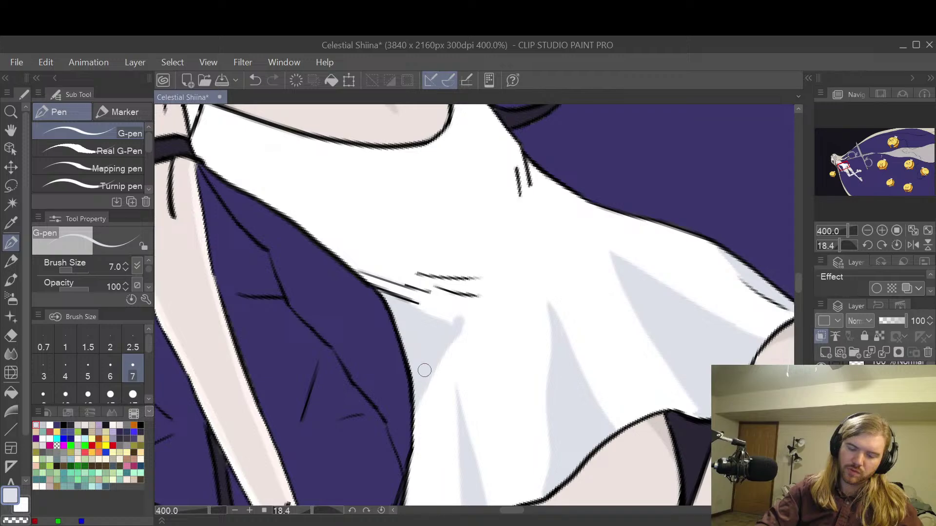
- Touch up the waist shadow's tip with light grey and trim it to a clean point with the eraser
key(space)
drag(556, 295, 476, 359)
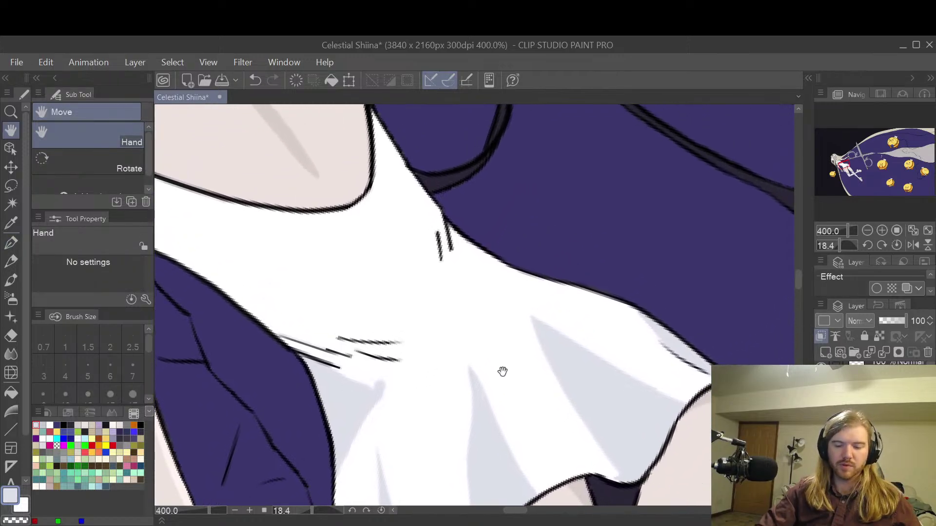
key(e)
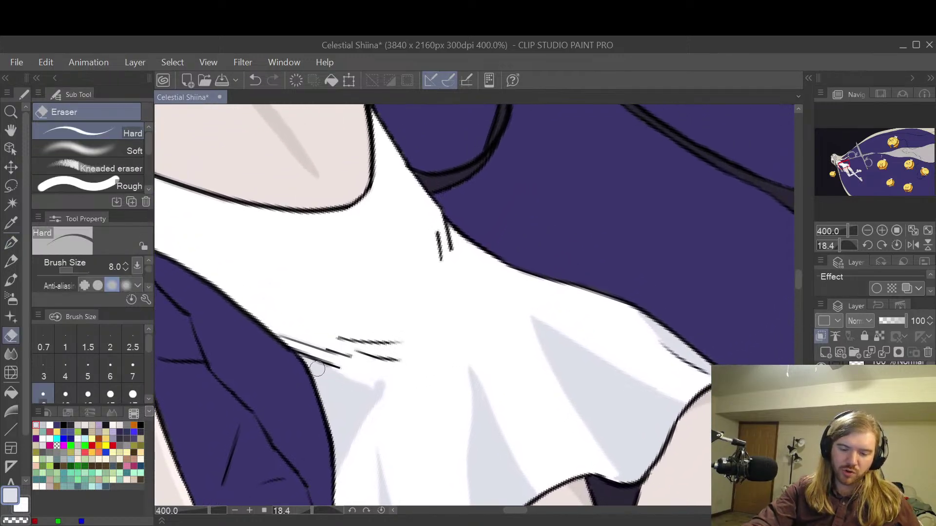
key(ctrl+z)
key(p)
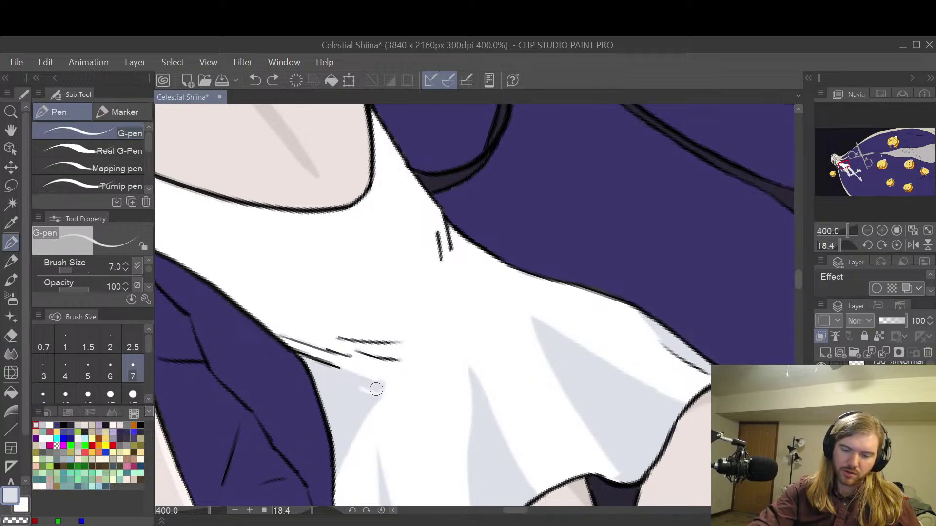
drag(376, 390, 371, 386)
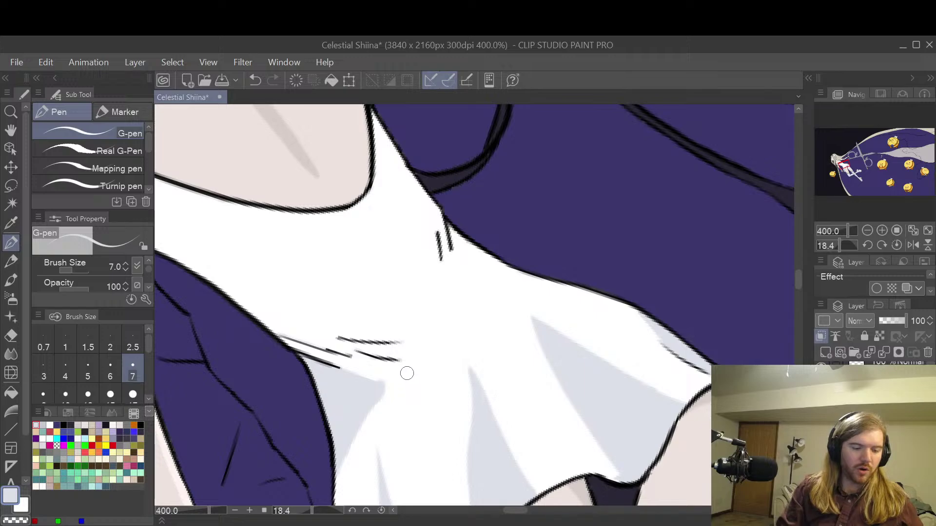
key(e)
drag(349, 471, 382, 389)
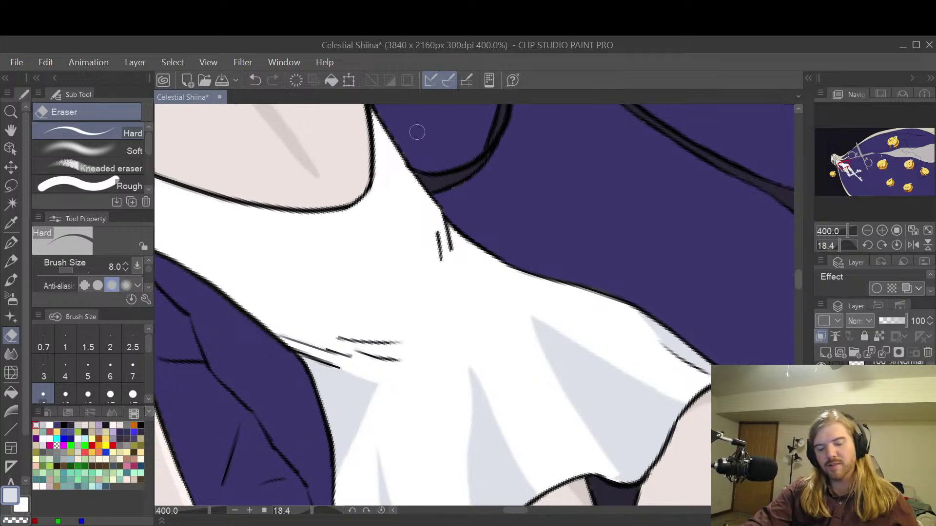
- Add a light grey crease stroke beneath the waist lines and extend the waist shadow's edge down the skirt's side in a taper
key(p)
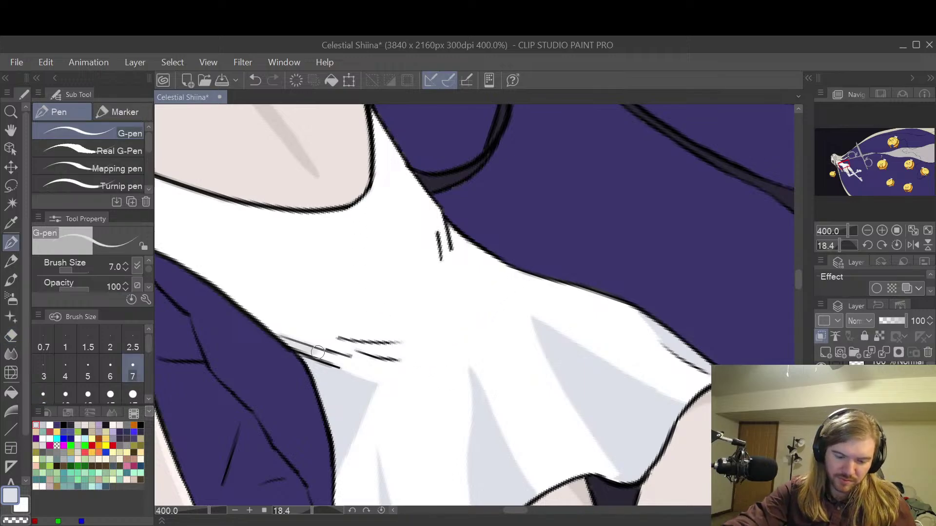
mouse_move(331, 360)
mouse_down()
mouse_move(374, 371)
mouse_move(331, 360)
mouse_move(397, 378)
mouse_up()
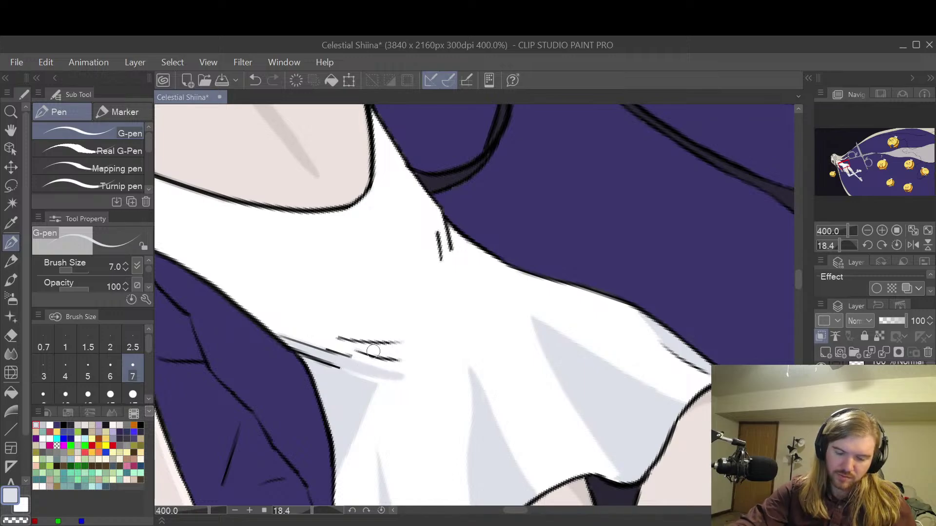
drag(376, 391, 346, 502)
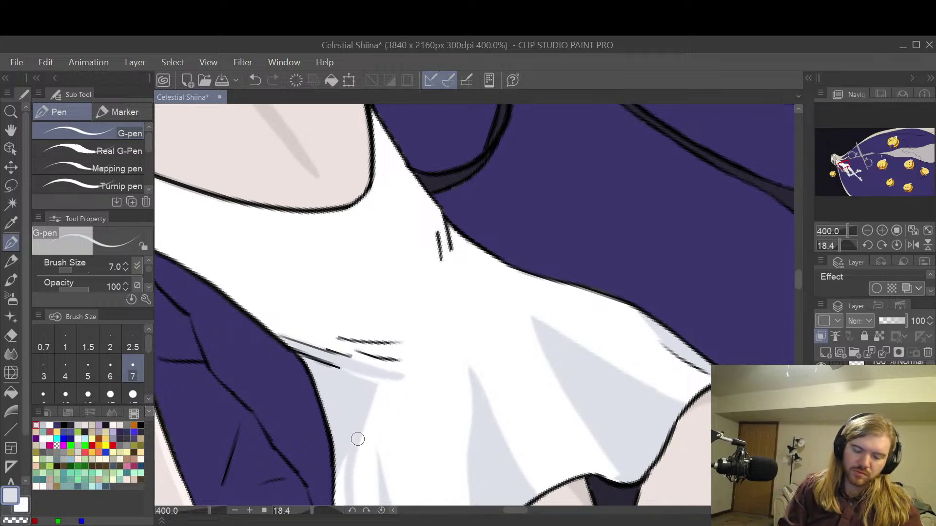
key(space)
drag(405, 442, 476, 370)
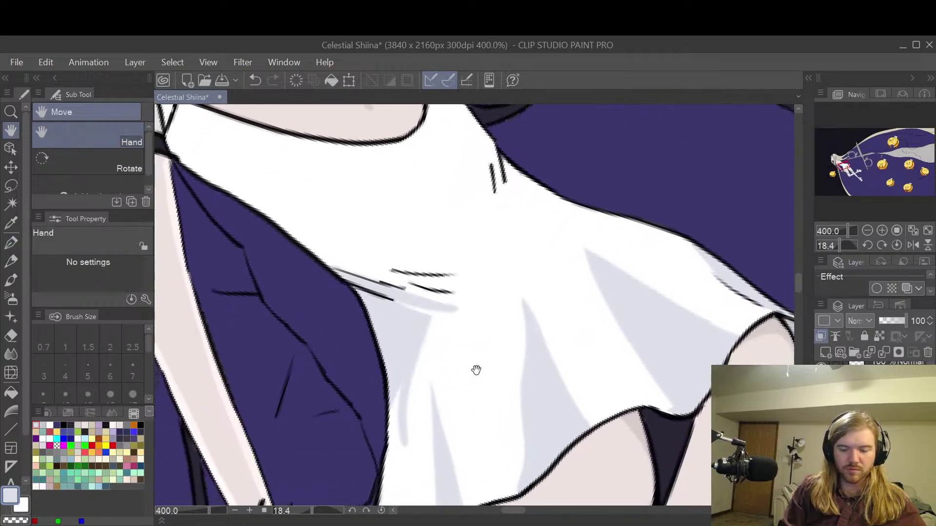
drag(421, 334, 393, 485)
key(ctrl+z)
drag(423, 331, 390, 493)
key(ctrl+z)
mouse_move(427, 320)
mouse_down()
mouse_move(384, 468)
mouse_move(389, 493)
mouse_up()
drag(388, 424, 394, 381)
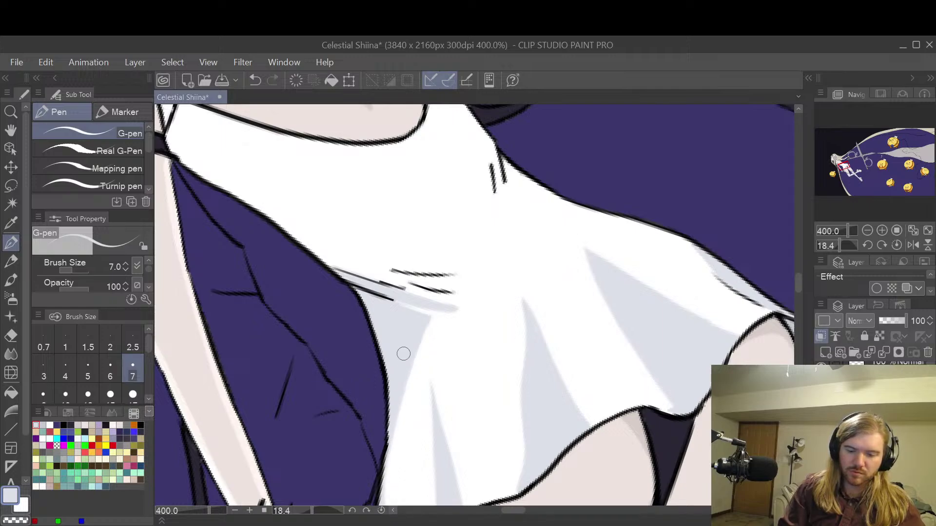
- Trim the waist shadow's corner below the crease with the eraser and thicken the crease stroke in light grey
key(e)
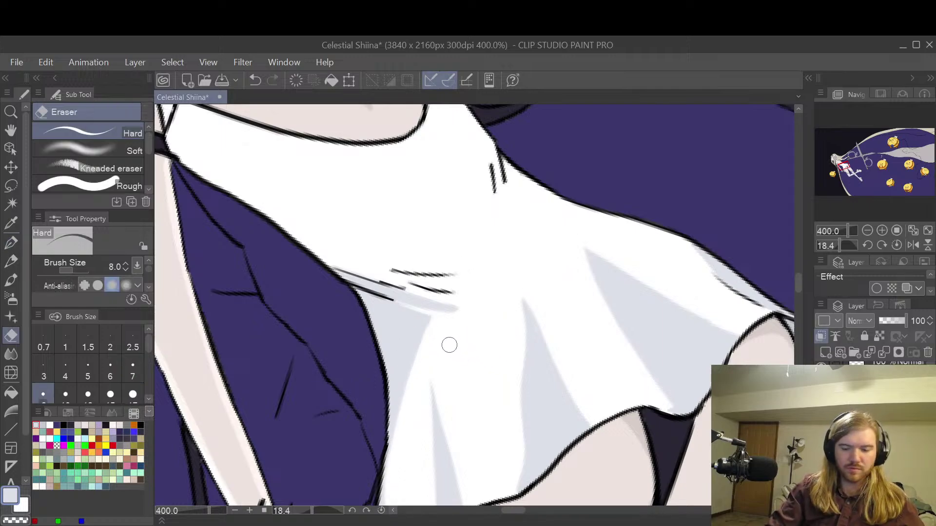
mouse_move(415, 313)
mouse_down()
mouse_move(430, 345)
mouse_move(433, 335)
mouse_move(421, 355)
mouse_move(417, 310)
mouse_move(423, 366)
mouse_move(435, 331)
mouse_up()
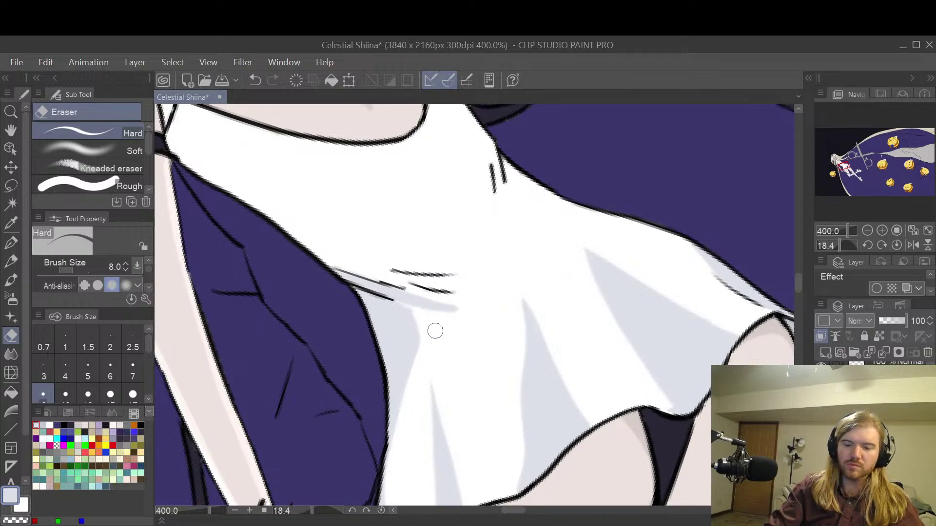
key(p)
drag(385, 305, 437, 310)
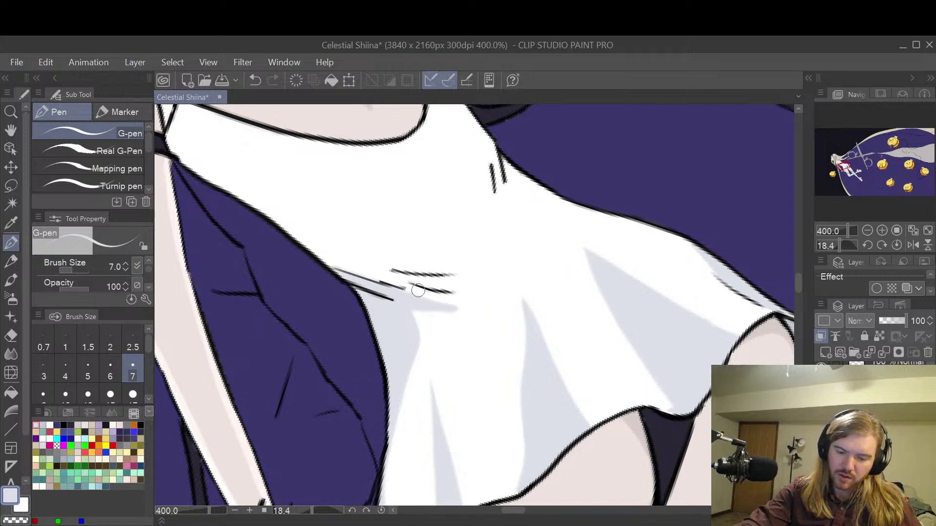
- Paint tapering light grey crease shadows along the inked fold lines at the waist
drag(453, 294, 377, 278)
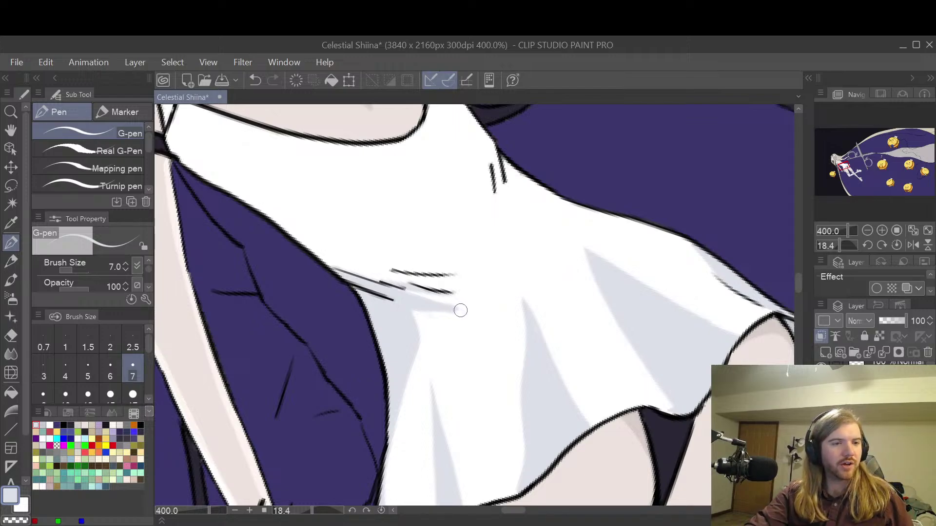
key(ctrl+z)
drag(453, 296, 369, 280)
key(ctrl+z)
drag(451, 299, 374, 284)
key(ctrl+z)
drag(454, 296, 375, 283)
key(ctrl+z)
drag(445, 299, 358, 281)
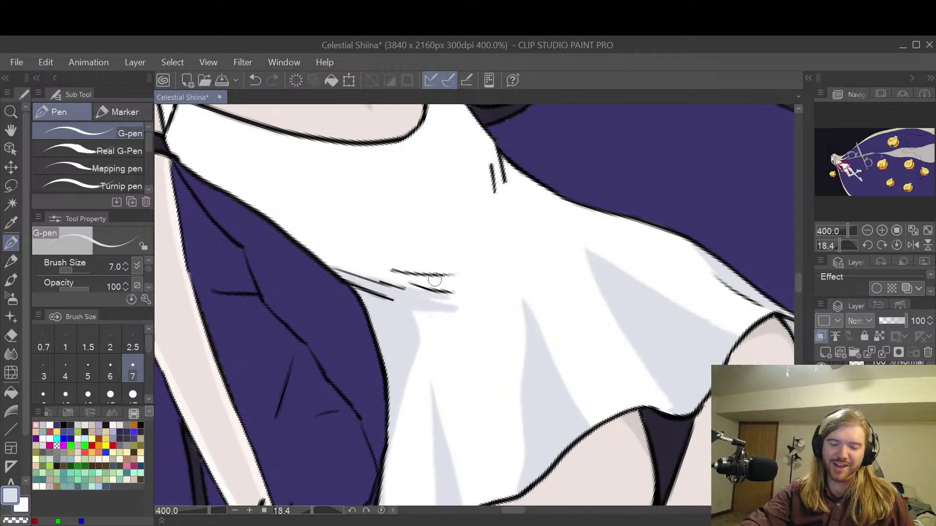
drag(448, 278, 385, 267)
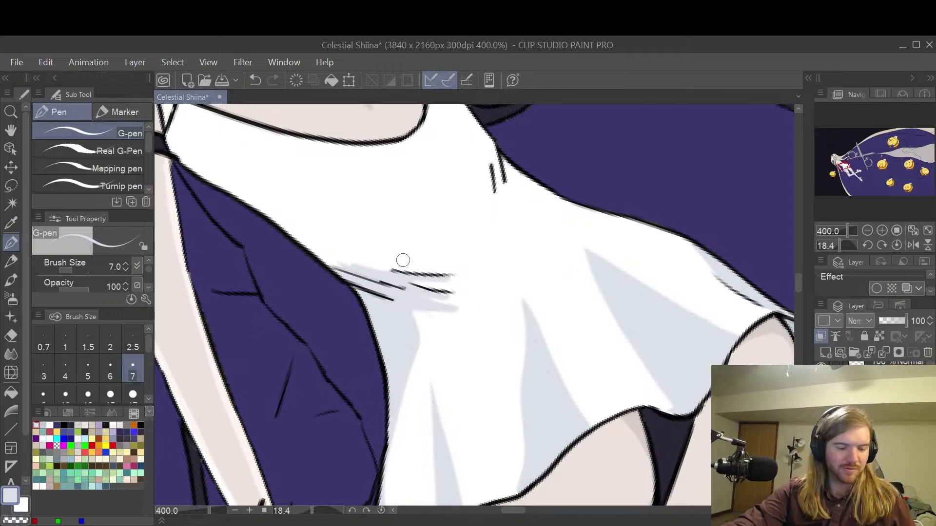
- Erase the black inked fold lines over the waist shadow from the line art layer
key(e)
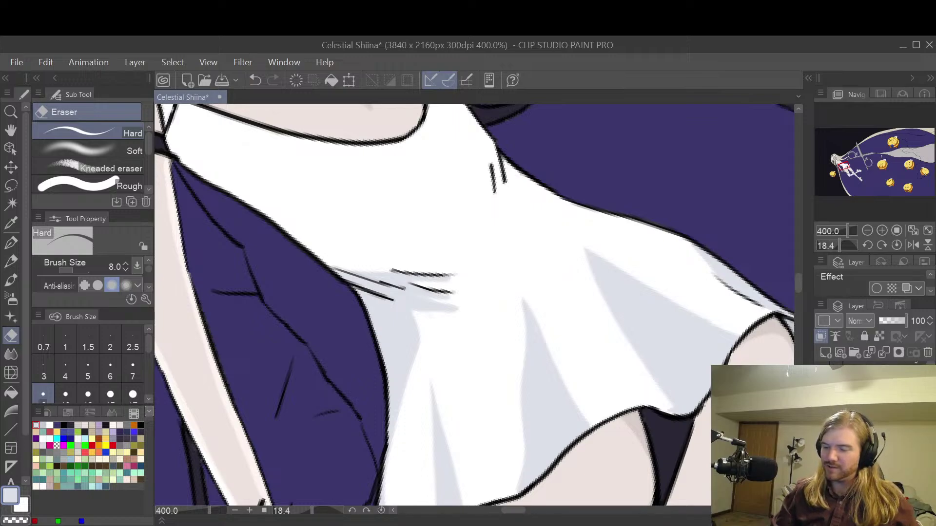
key(alt+bracketleft)
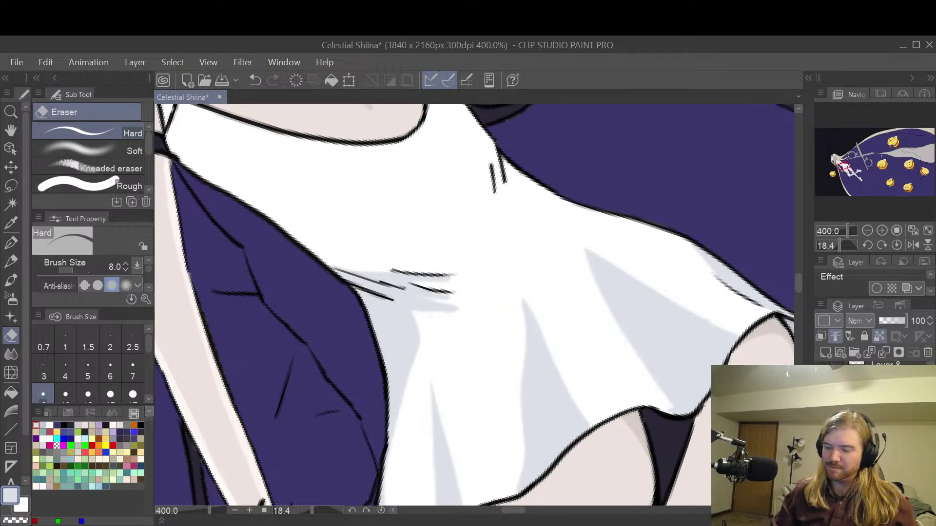
drag(453, 270, 357, 259)
mouse_move(478, 273)
mouse_down()
mouse_move(388, 274)
mouse_move(474, 296)
mouse_move(337, 265)
mouse_move(391, 282)
mouse_move(344, 269)
mouse_move(397, 301)
mouse_move(358, 284)
mouse_move(405, 268)
mouse_move(450, 292)
mouse_move(423, 282)
mouse_move(445, 293)
mouse_move(407, 294)
mouse_move(334, 262)
mouse_move(376, 298)
mouse_up()
key(ctrl+z)
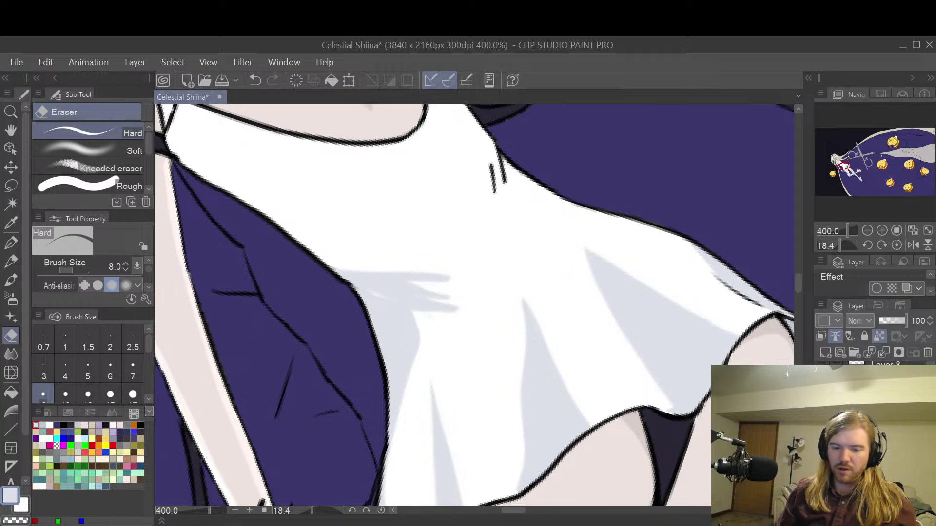
- Return to the shading layer and draw a thin, darker grey crease from the waist's edge across the shadow
scroll(872, 363, up, 3)
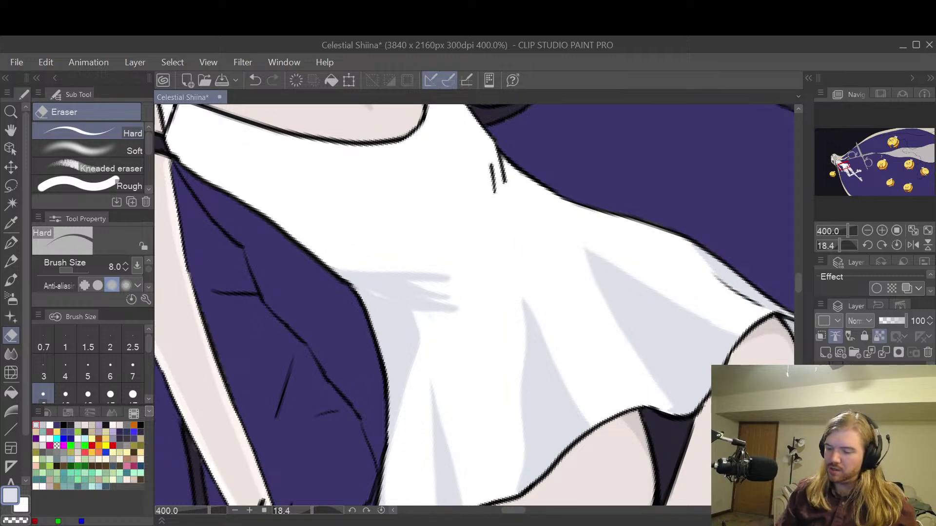
click(872, 373)
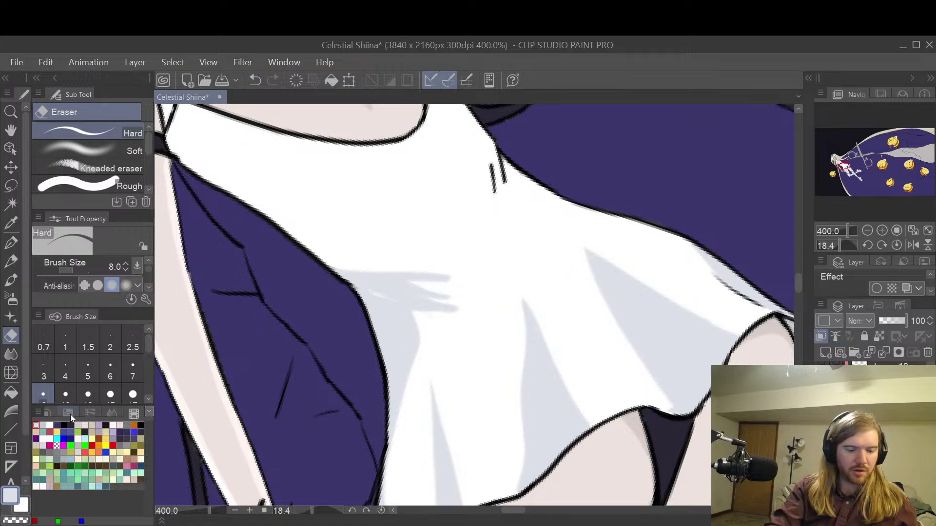
key(p)
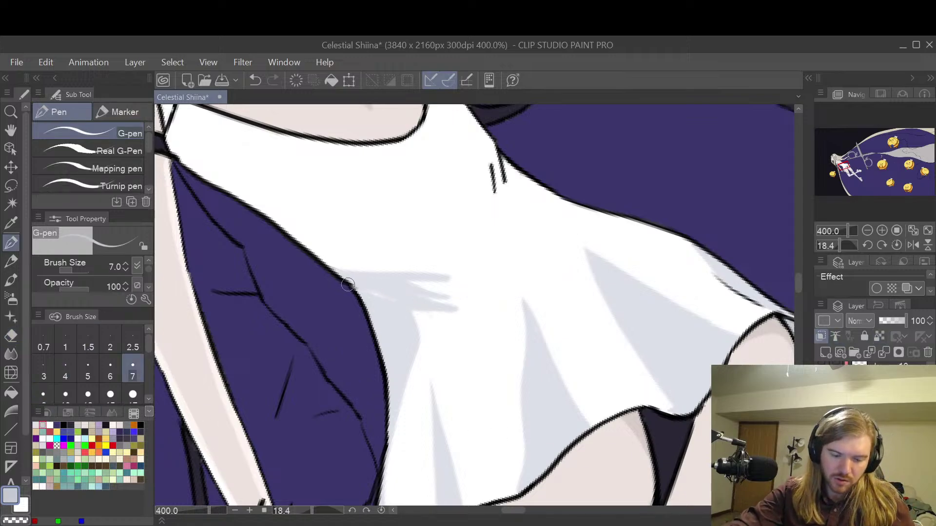
drag(360, 287, 414, 308)
key(ctrl+z)
key(ctrl+z)
drag(343, 276, 423, 308)
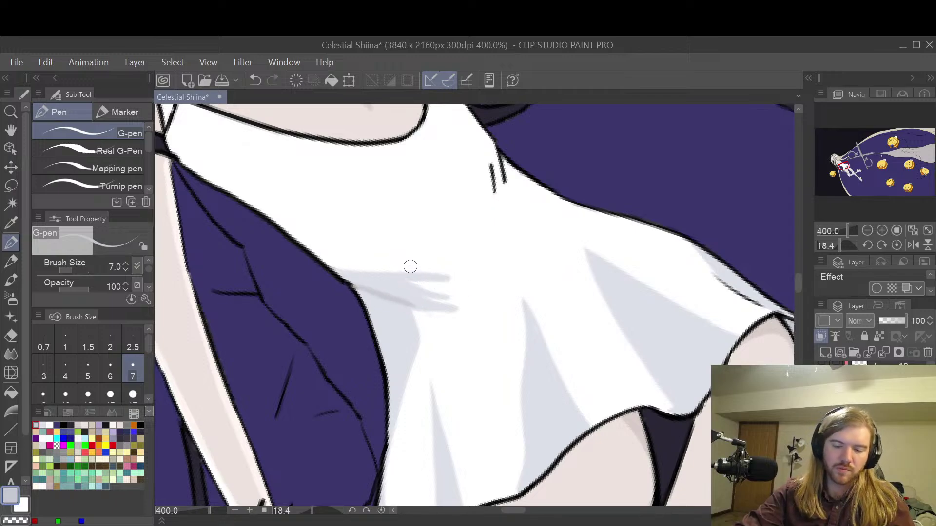
- Erase a clean gap between the waist's crease shadows and redraw the upper one in light grey, tapering to a point
key(e)
drag(455, 294, 419, 288)
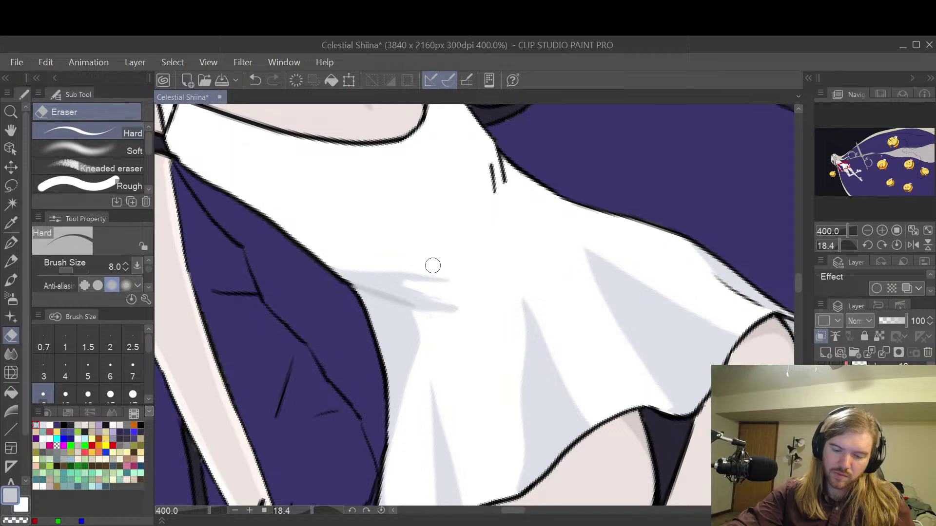
key(p)
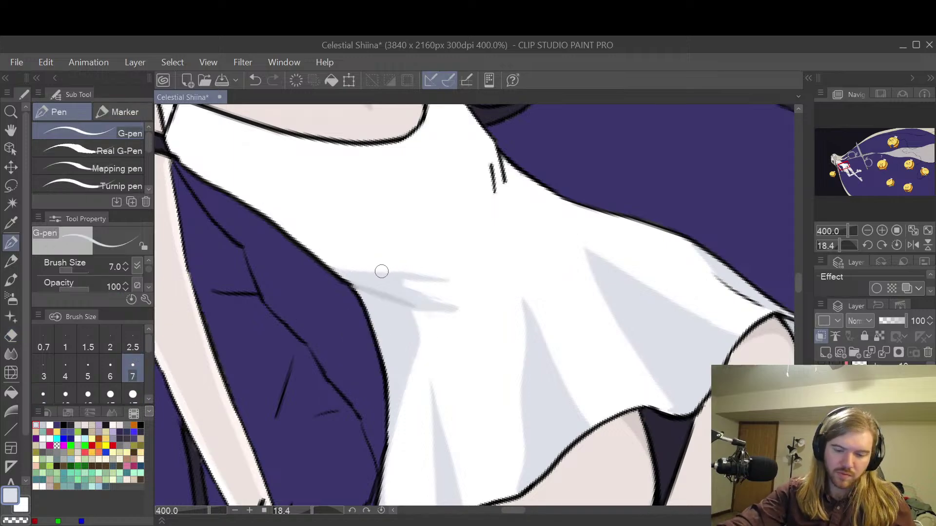
drag(347, 269, 473, 284)
key(ctrl+z)
drag(331, 263, 454, 280)
key(ctrl+z)
drag(333, 267, 459, 278)
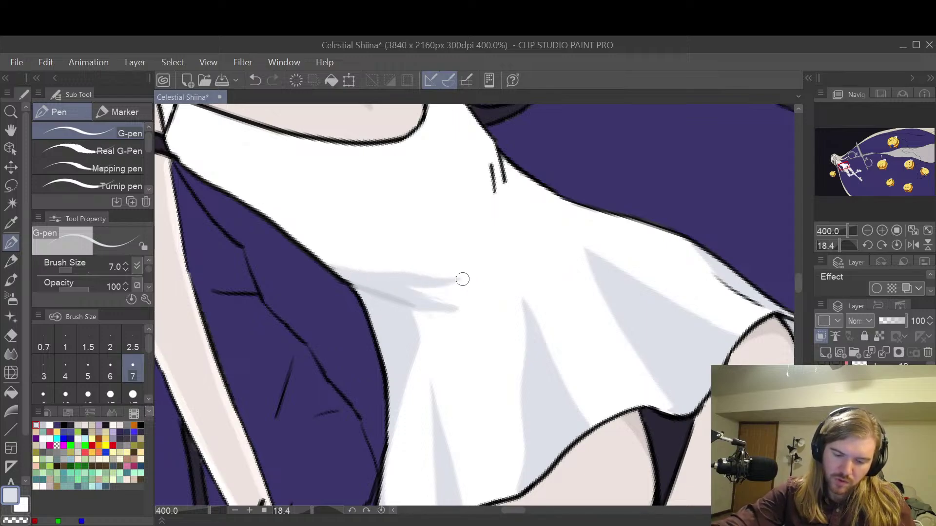
key(ctrl+z)
drag(324, 264, 446, 277)
key(e)
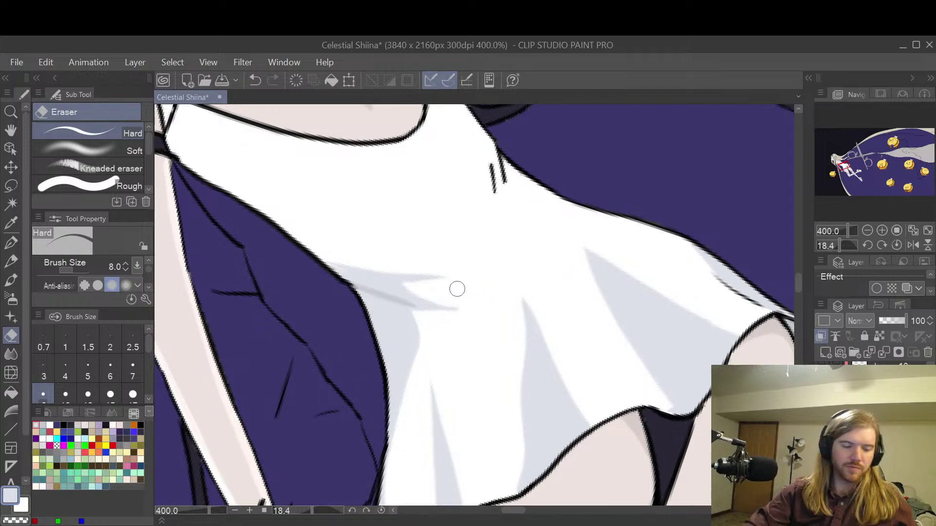
key(p)
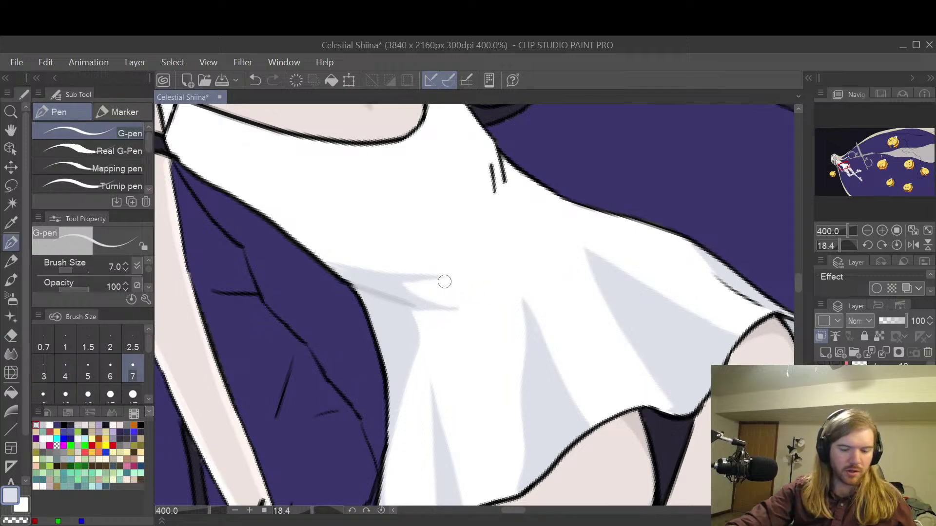
scroll(425, 305, up, 3)
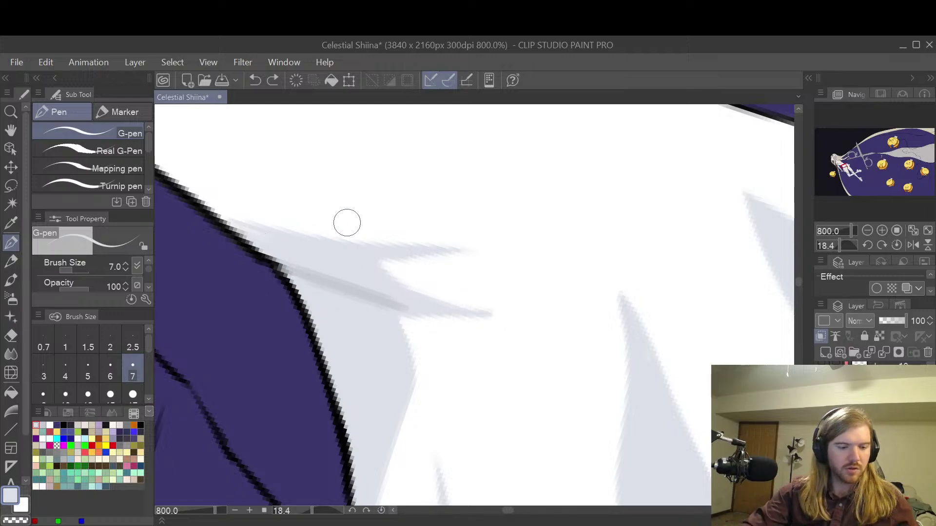
- Reduce the brush size to 4 and extend the darker grey crease along the waist's lower fold to its tip
key(bracketleft)
key(bracketleft)
key(bracketleft)
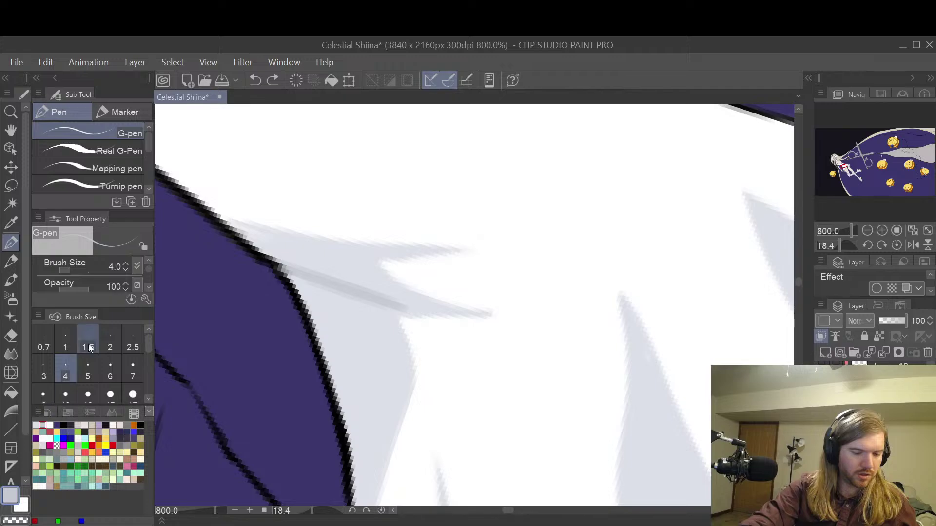
drag(395, 305, 493, 313)
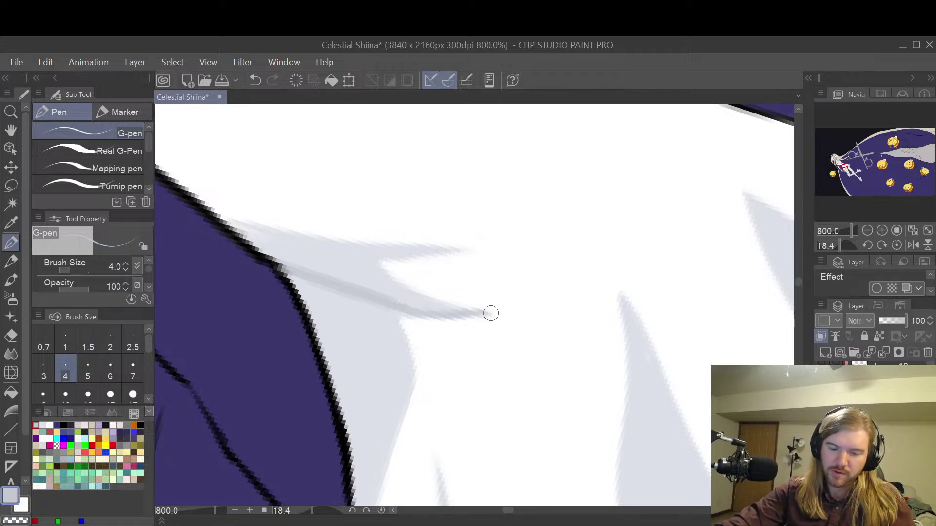
scroll(626, 244, down, 4)
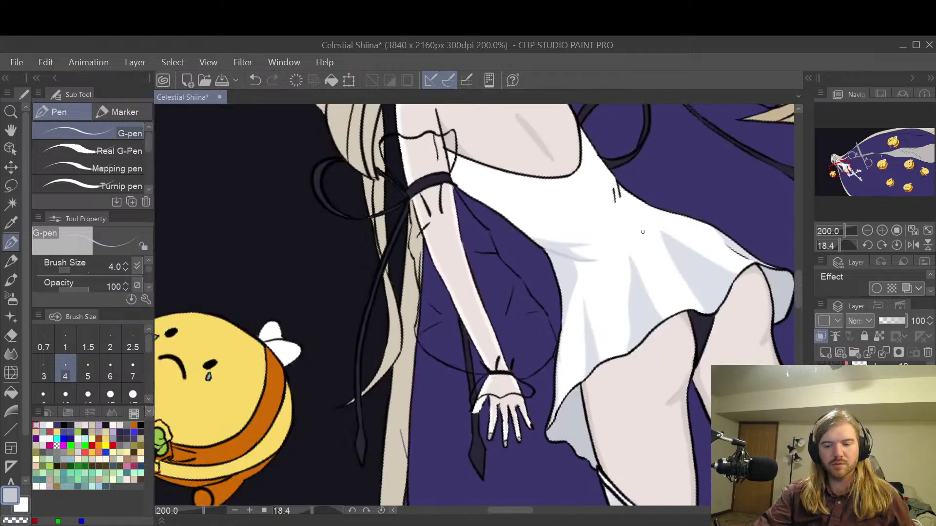
- Examine the dress's waist and skirt shading from close up and with the whole figure in view
key(h)
drag(669, 249, 665, 265)
drag(765, 222, 595, 309)
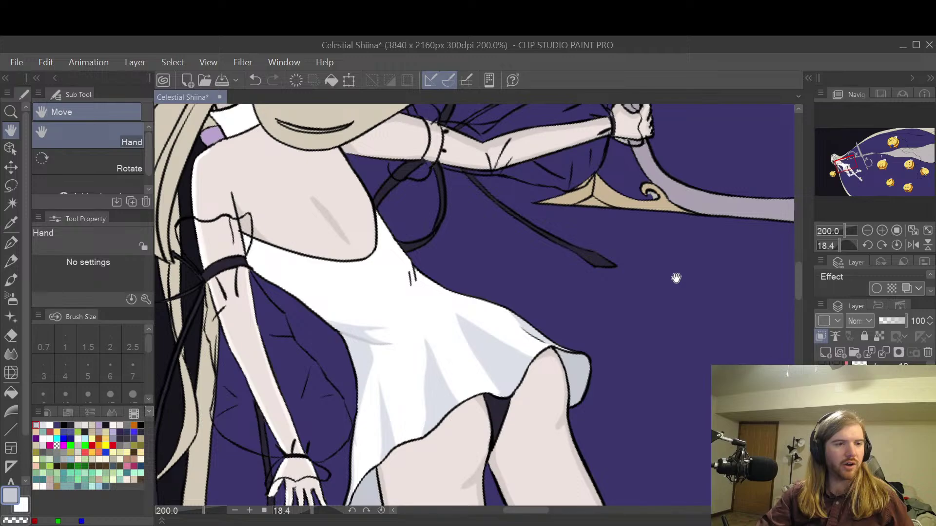
drag(612, 356, 612, 271)
scroll(528, 244, up, 1)
scroll(573, 231, up, 1)
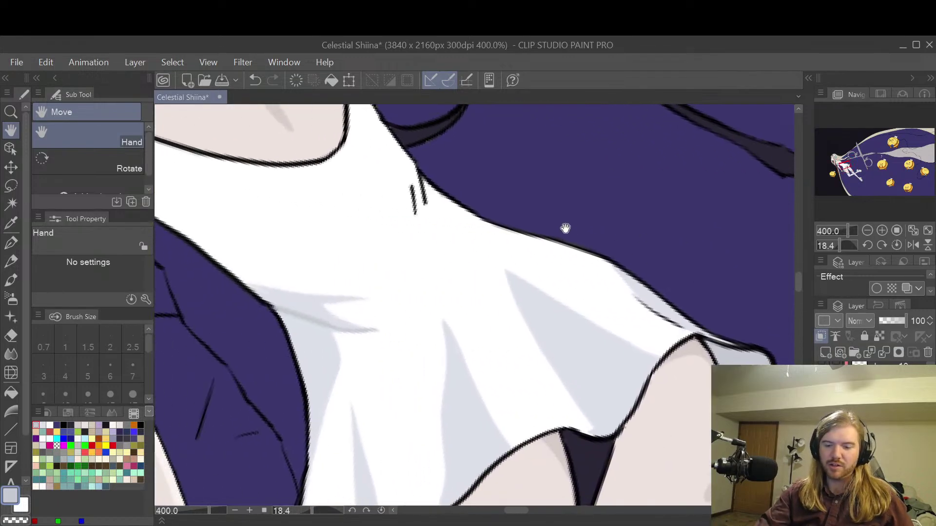
scroll(627, 255, down, 1)
scroll(597, 253, up, 1)
scroll(641, 244, down, 1)
drag(642, 244, 733, 282)
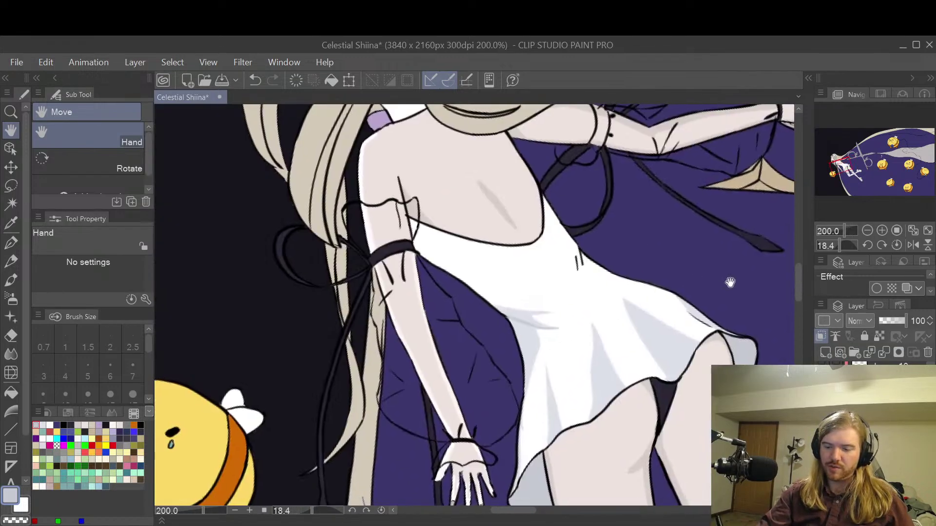
scroll(732, 283, down, 1)
drag(746, 249, 643, 195)
scroll(644, 194, down, 1)
drag(752, 250, 628, 218)
scroll(632, 193, down, 1)
drag(567, 248, 606, 303)
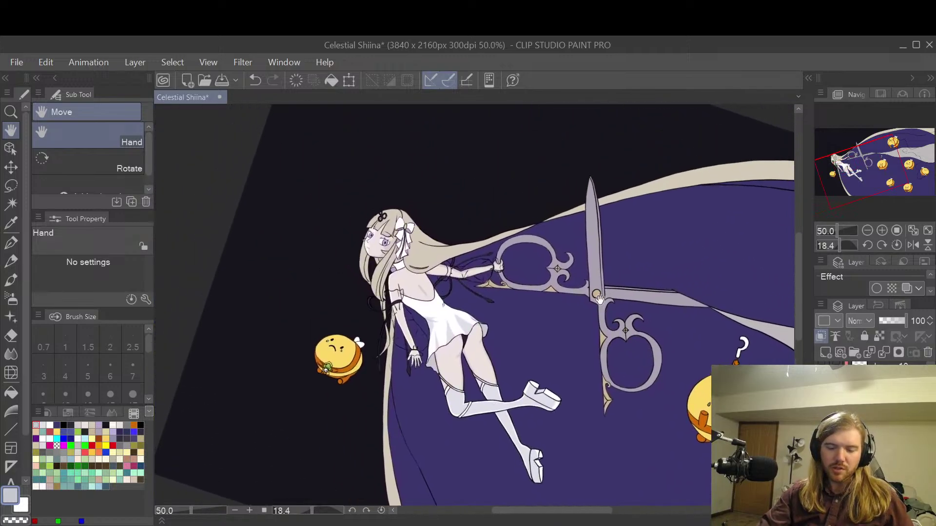
- Outline a light grey shadow along the bodice's underarm side, from the back neckline to the waist folds, and fill it
scroll(503, 299, up, 3)
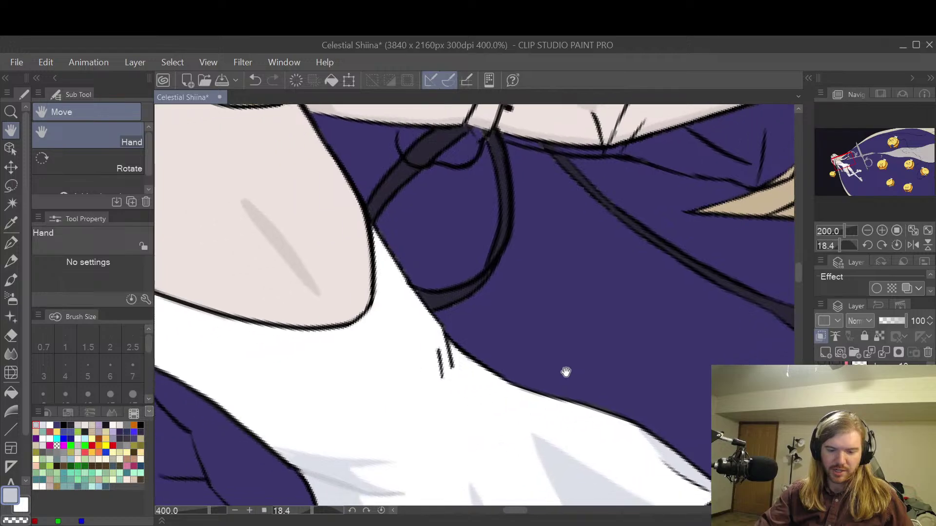
drag(565, 372, 634, 304)
drag(547, 349, 620, 334)
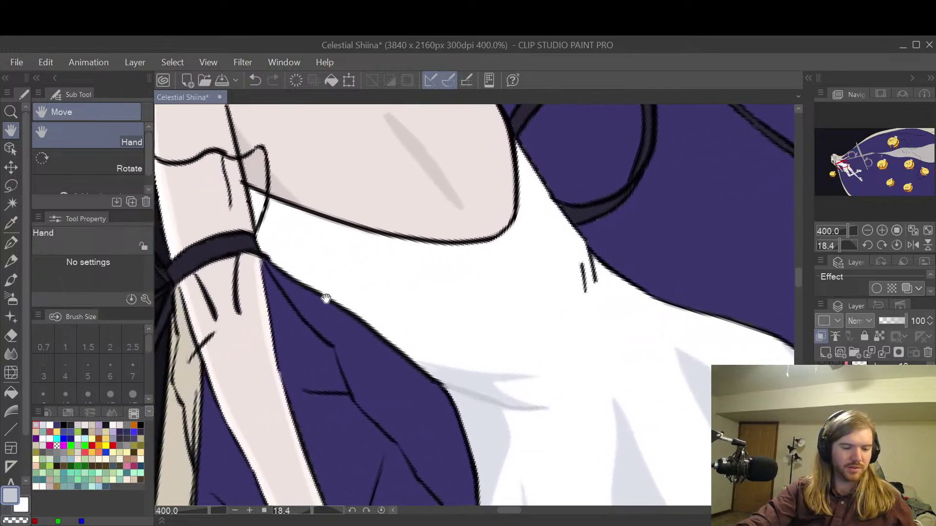
key(p)
mouse_move(281, 201)
mouse_down()
mouse_move(359, 292)
mouse_move(478, 372)
mouse_up()
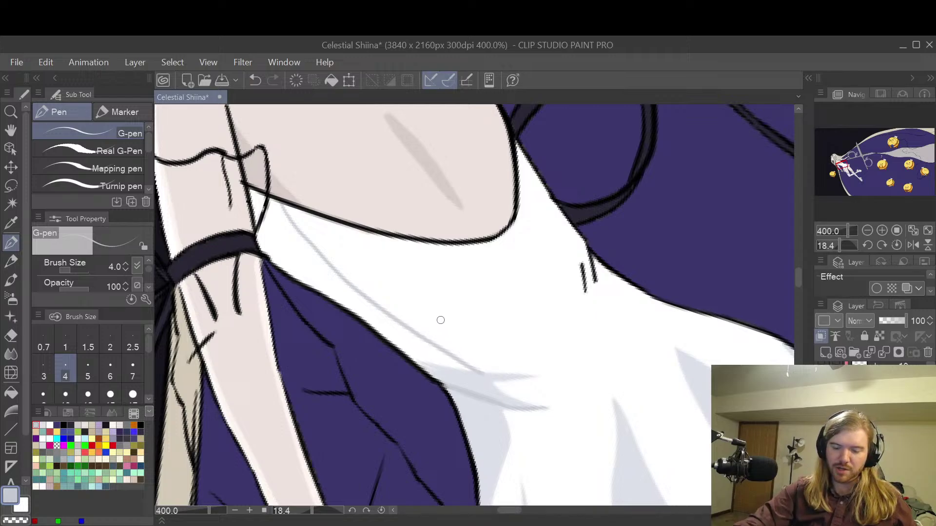
key(ctrl+z)
click(42, 426)
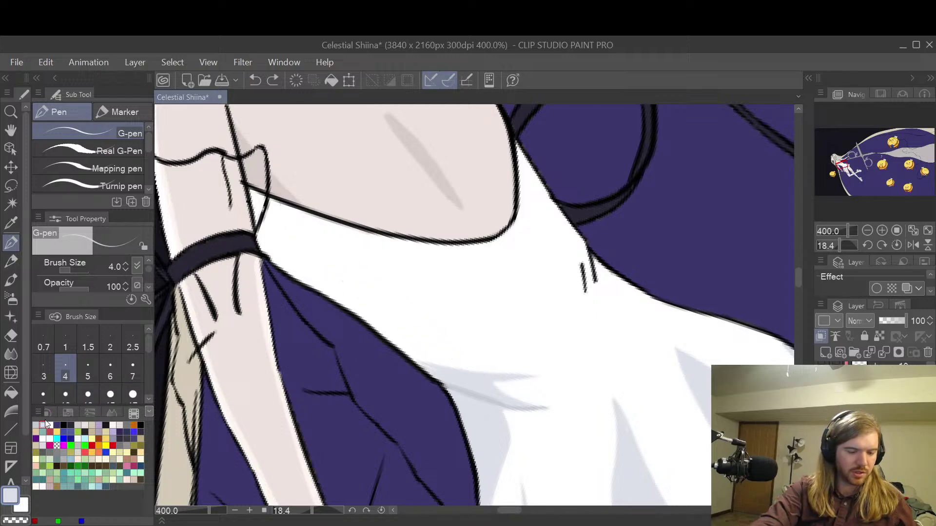
drag(311, 220, 476, 363)
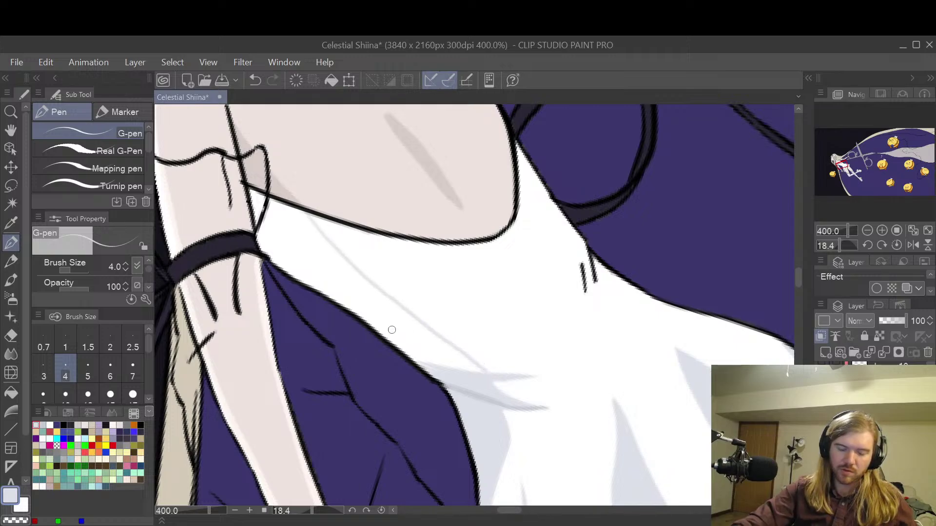
key(g)
click(400, 316)
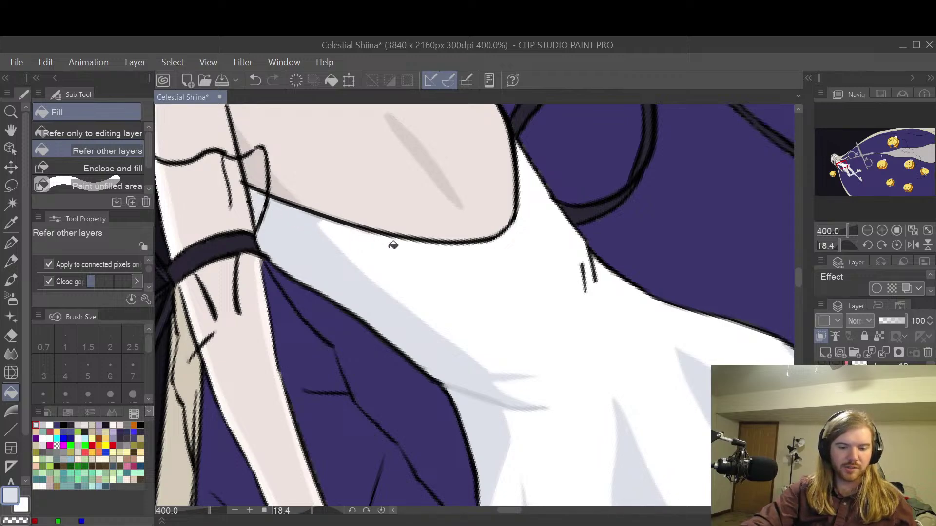
key(e)
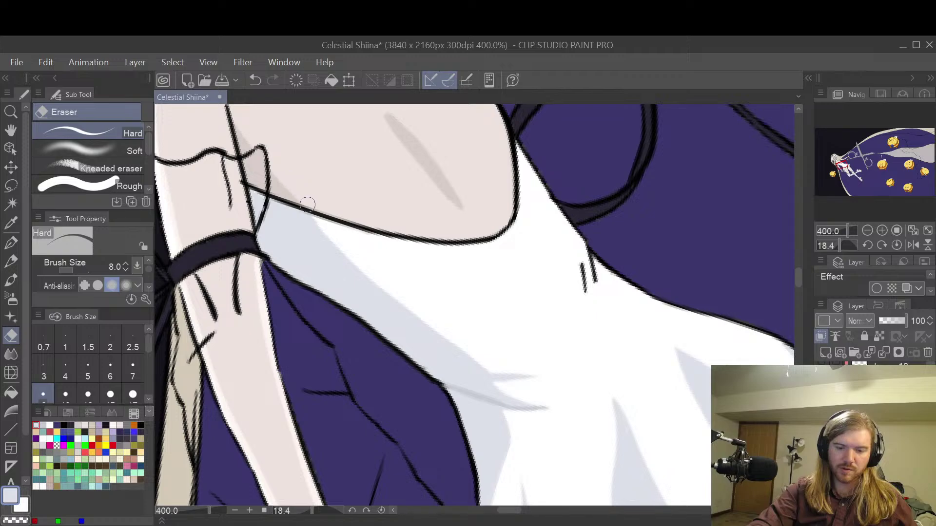
key(space)
mouse_move(643, 346)
mouse_down()
mouse_move(575, 332)
mouse_move(522, 367)
mouse_up()
scroll(607, 236, down, 3)
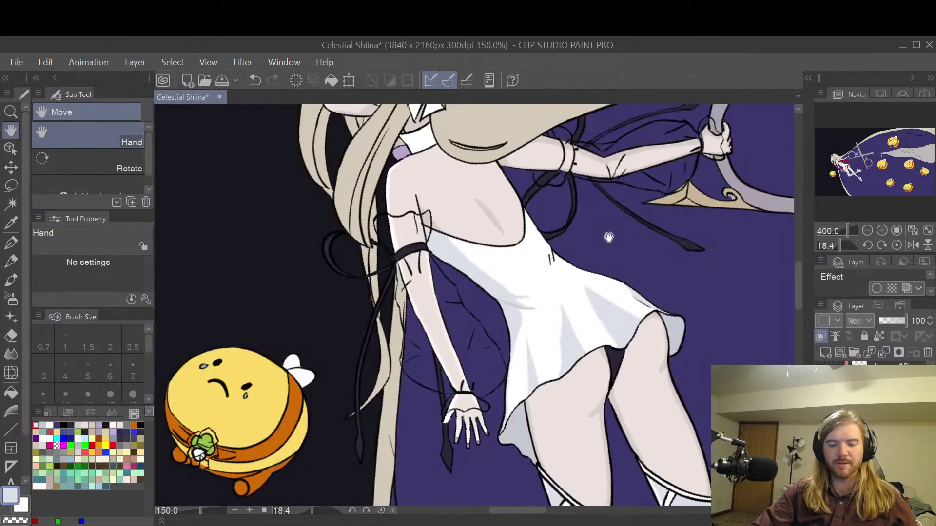
mouse_move(707, 245)
mouse_down()
mouse_move(637, 311)
mouse_move(595, 323)
mouse_up()
scroll(595, 324, up, 4)
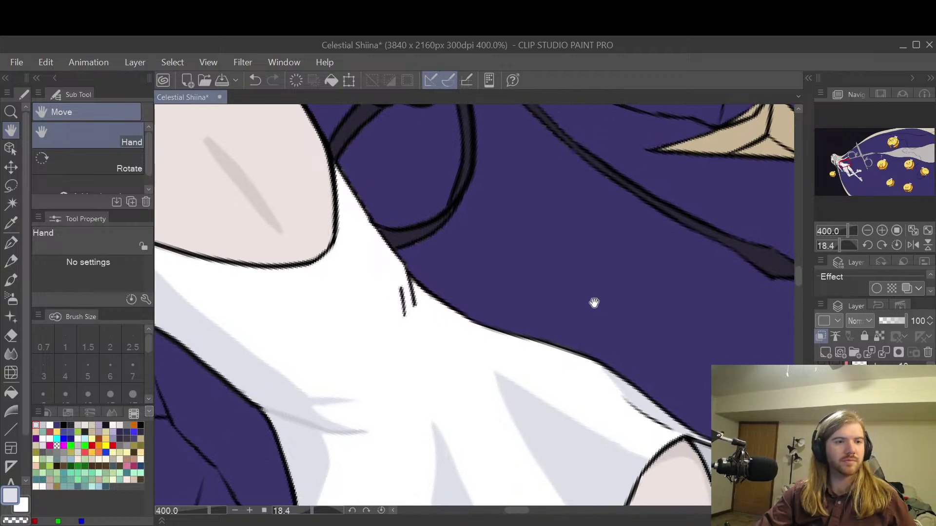
key(p)
drag(331, 164, 417, 289)
key(ctrl+z)
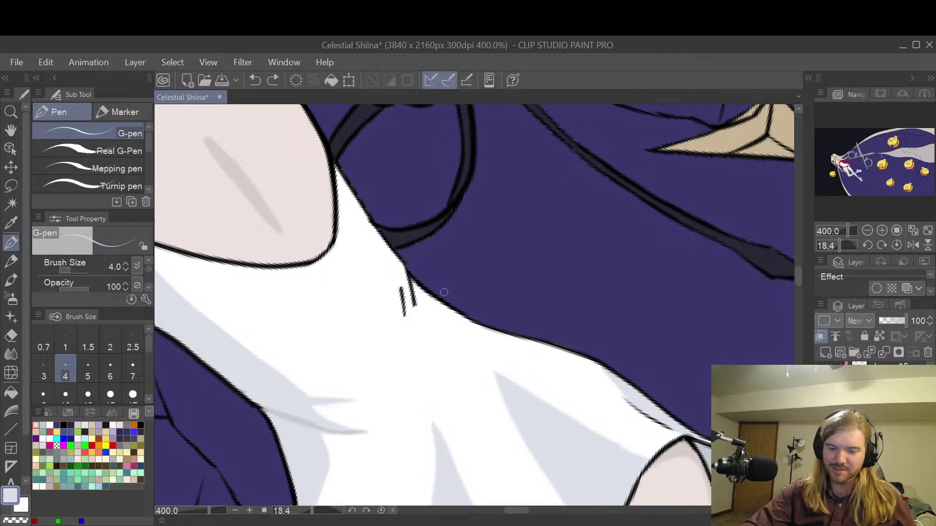
- Paint a small light grey shadow below the short inked creases at the waist's far edge and trim its lower edge
scroll(469, 323, up, 2)
mouse_move(461, 315)
mouse_down()
mouse_move(356, 281)
mouse_move(441, 318)
mouse_move(359, 277)
mouse_move(345, 233)
mouse_move(367, 273)
mouse_move(358, 249)
mouse_move(439, 299)
mouse_move(423, 301)
mouse_move(352, 241)
mouse_move(355, 271)
mouse_up()
mouse_move(341, 304)
mouse_down()
mouse_move(360, 305)
mouse_move(345, 297)
mouse_move(449, 313)
mouse_up()
key(ctrl+z)
key(ctrl+z)
mouse_move(344, 309)
mouse_down()
mouse_move(437, 308)
mouse_move(343, 303)
mouse_move(357, 288)
mouse_move(341, 298)
mouse_move(402, 297)
mouse_move(377, 306)
mouse_move(412, 315)
mouse_move(496, 310)
mouse_move(474, 323)
mouse_move(490, 340)
mouse_up()
key(e)
drag(323, 328, 489, 324)
key(p)
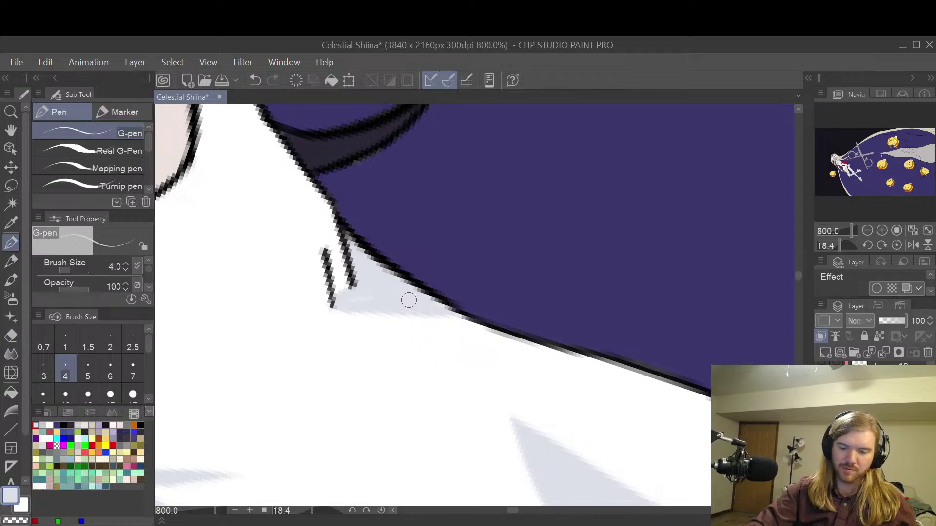
- Compare the new waist crease shadow with the surrounding dress and bodice edge
key(space)
drag(630, 337, 572, 171)
scroll(572, 171, down, 2)
drag(668, 196, 626, 292)
drag(558, 249, 641, 311)
scroll(591, 282, up, 2)
scroll(609, 314, up, 2)
drag(581, 326, 647, 321)
scroll(629, 304, down, 2)
scroll(624, 303, up, 2)
key(p)
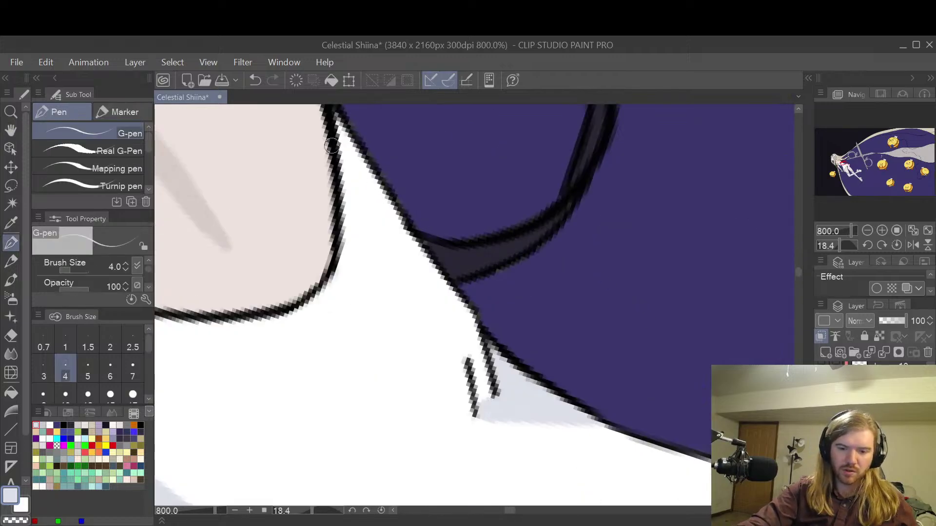
drag(333, 144, 485, 361)
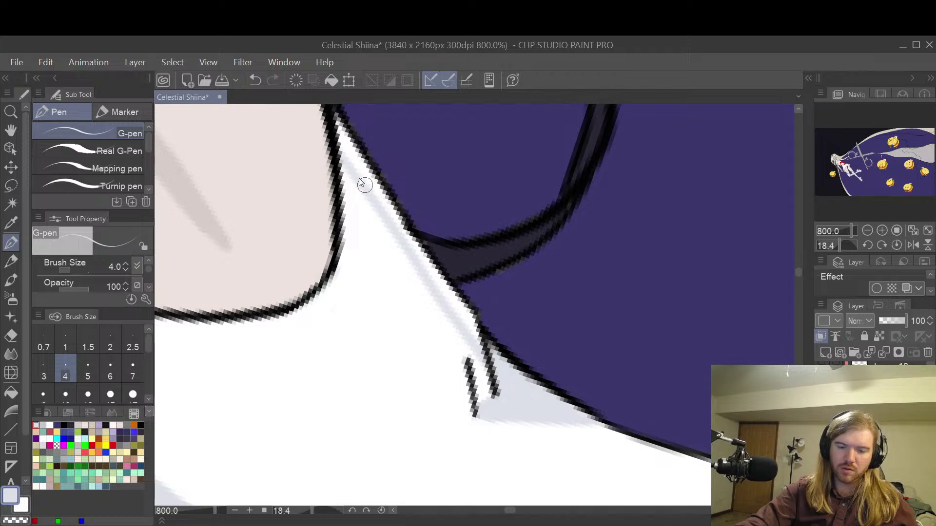
key(ctrl+z)
drag(334, 143, 447, 294)
key(ctrl+z)
drag(338, 163, 467, 324)
key(ctrl+z)
drag(345, 168, 463, 328)
key(ctrl+z)
- Paint a solid light grey shadow strip along the bodice's outer edge, from the back opening down to the waist creases
drag(341, 184, 490, 368)
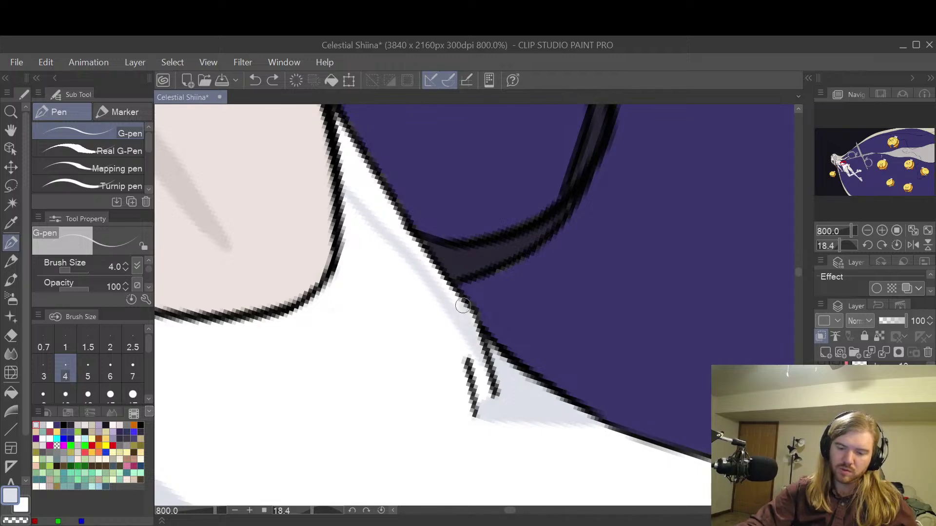
drag(418, 248, 336, 122)
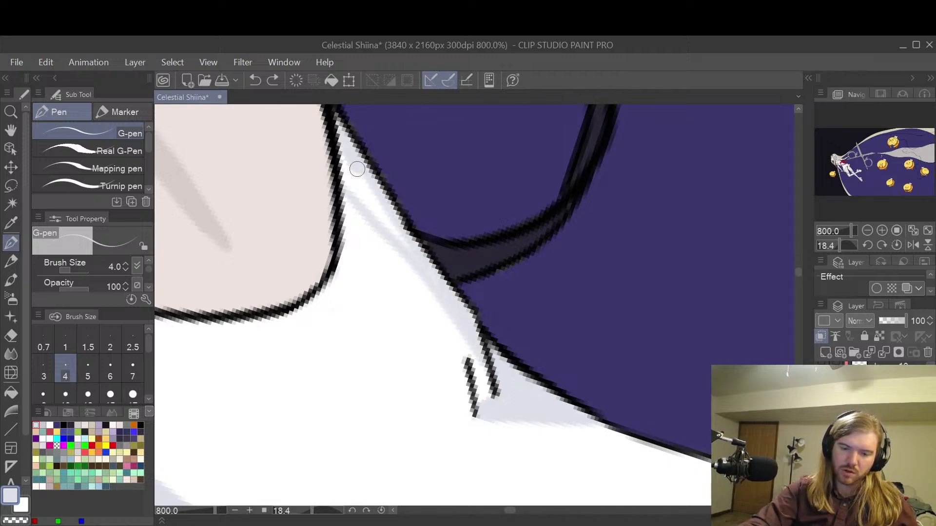
mouse_move(344, 156)
mouse_down()
mouse_move(370, 199)
mouse_move(357, 192)
mouse_up()
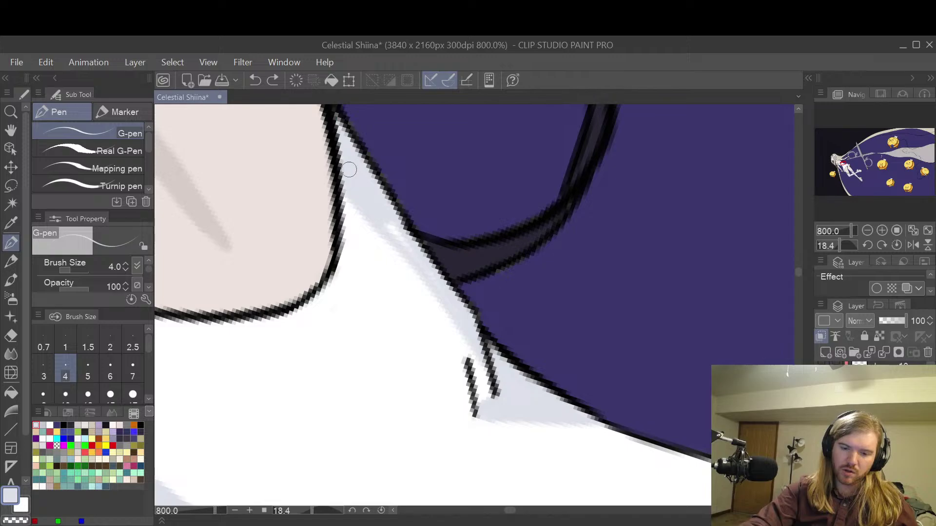
drag(341, 142, 422, 261)
- Examine the bodice edge shadow from close up and against the whole dress
scroll(463, 244, down, 7)
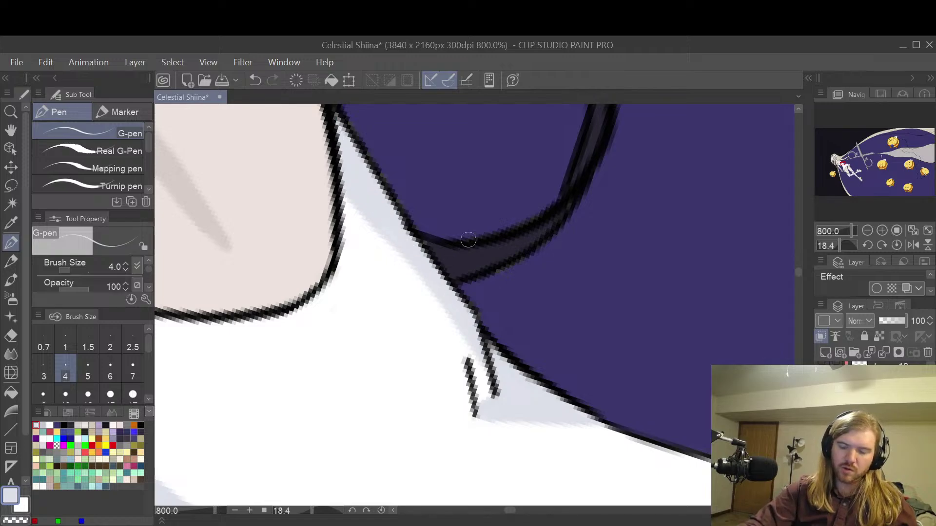
key(space)
drag(643, 281, 552, 302)
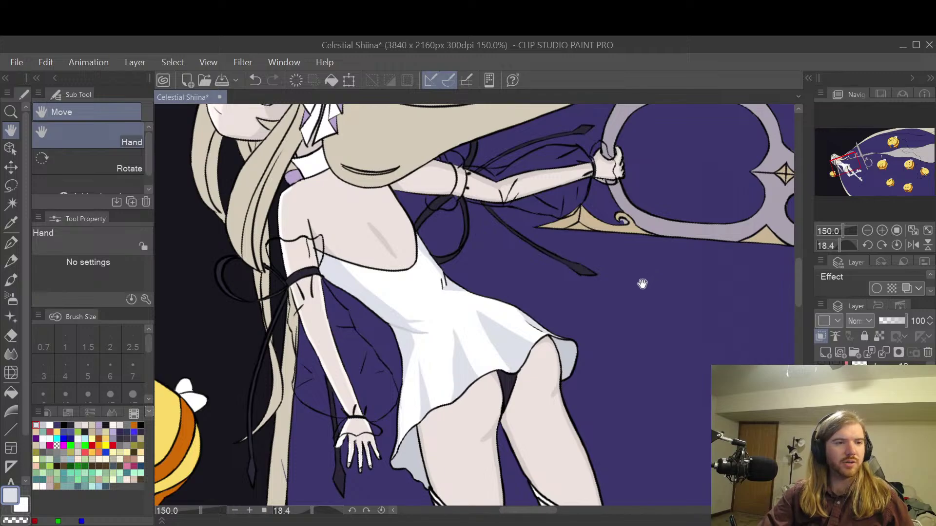
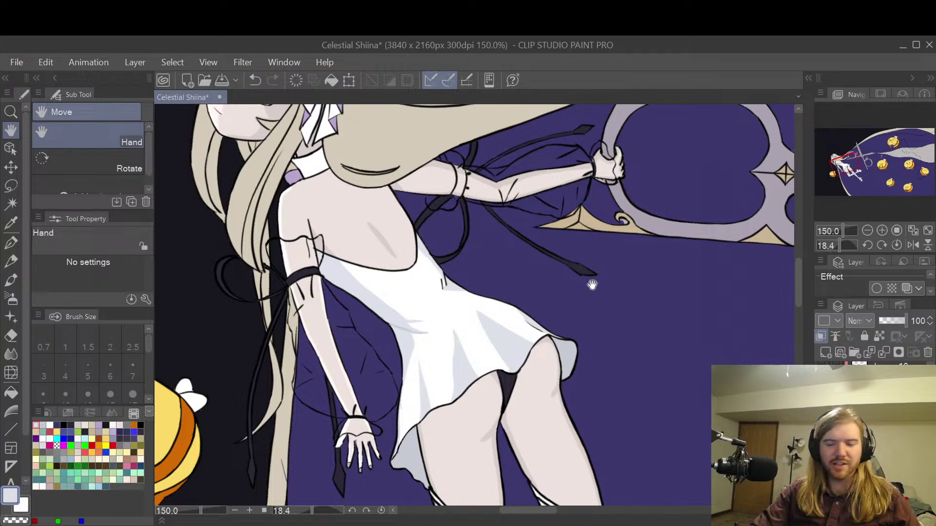
drag(591, 278, 545, 309)
scroll(403, 278, up, 9)
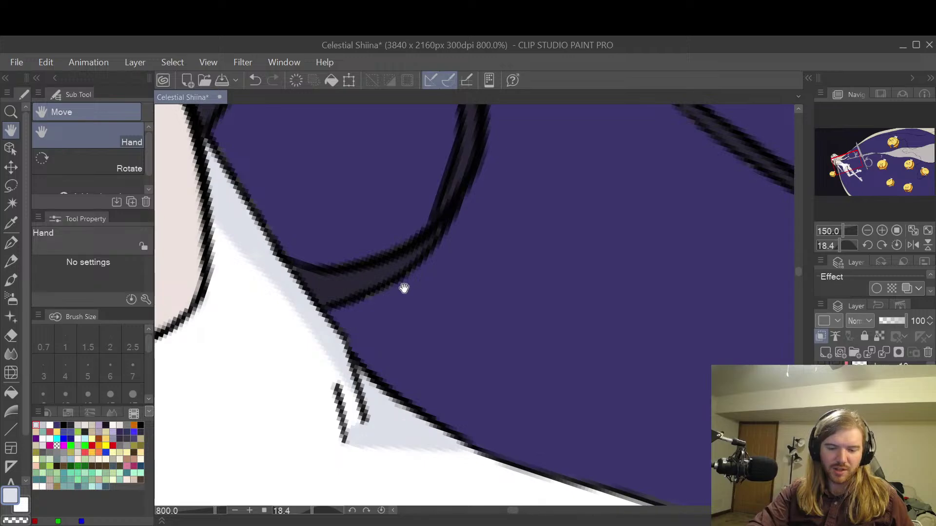
key(e)
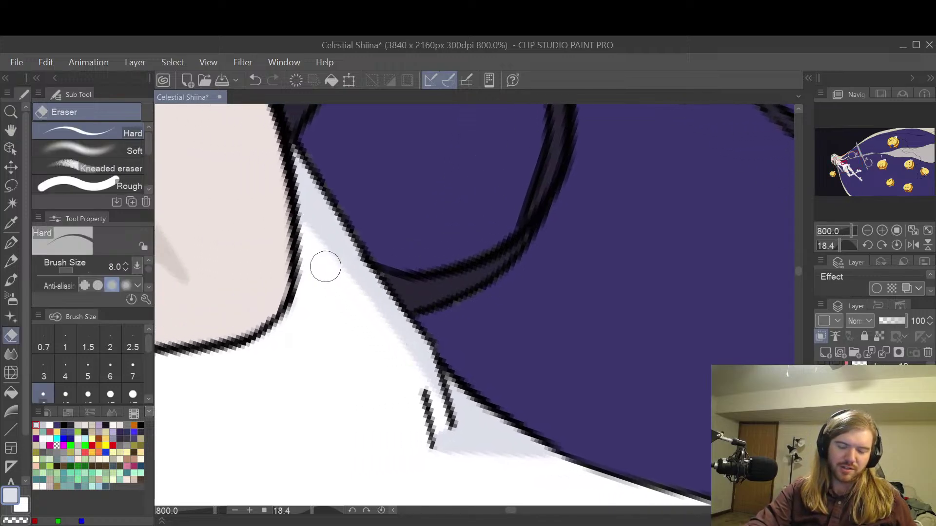
scroll(528, 283, down, 7)
key(h)
drag(633, 286, 587, 268)
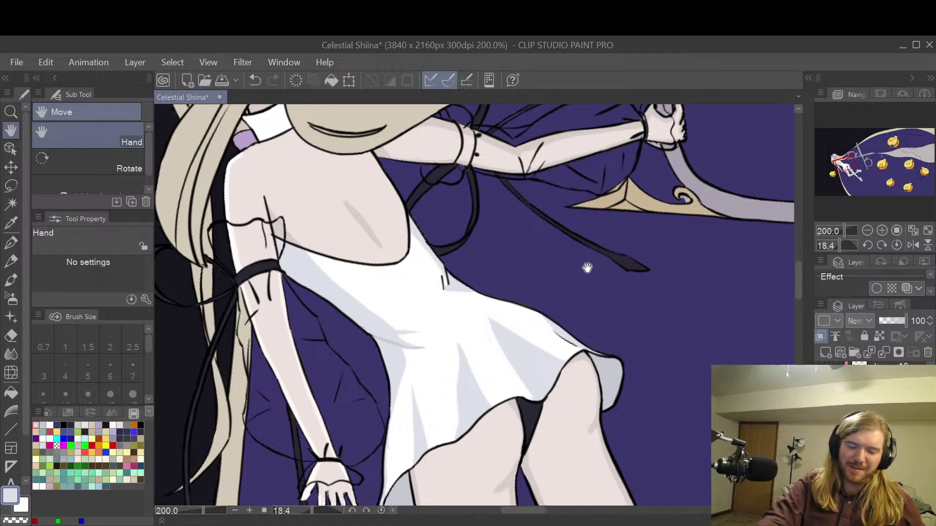
drag(587, 268, 592, 293)
scroll(592, 256, up, 3)
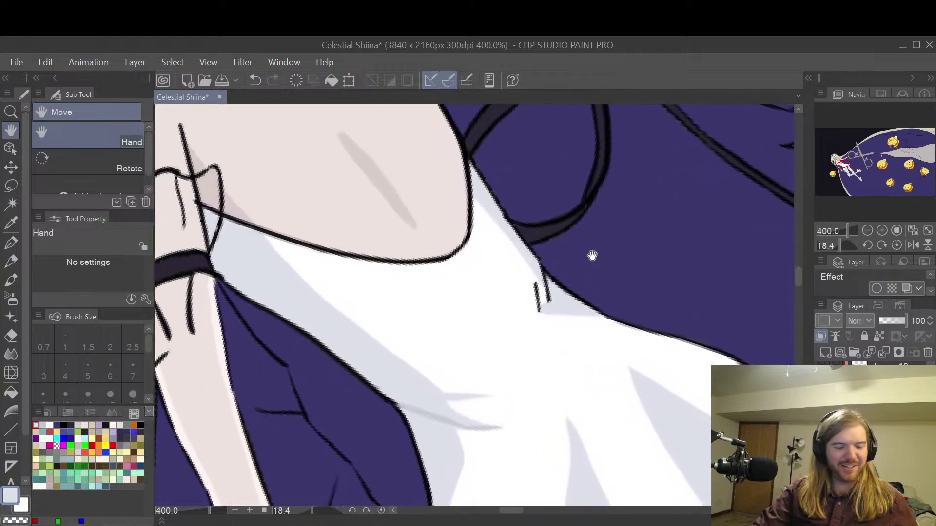
key(p)
scroll(474, 215, up, 2)
drag(459, 178, 480, 344)
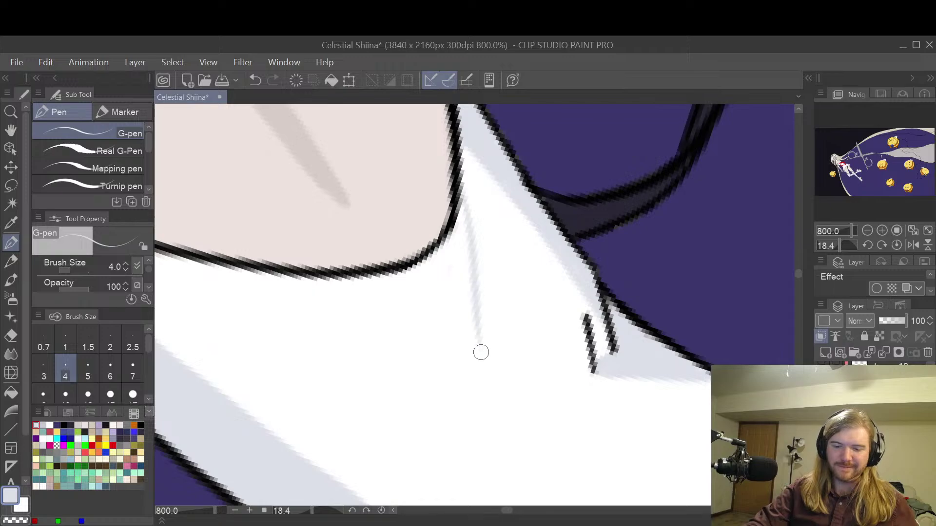
key(ctrl+z)
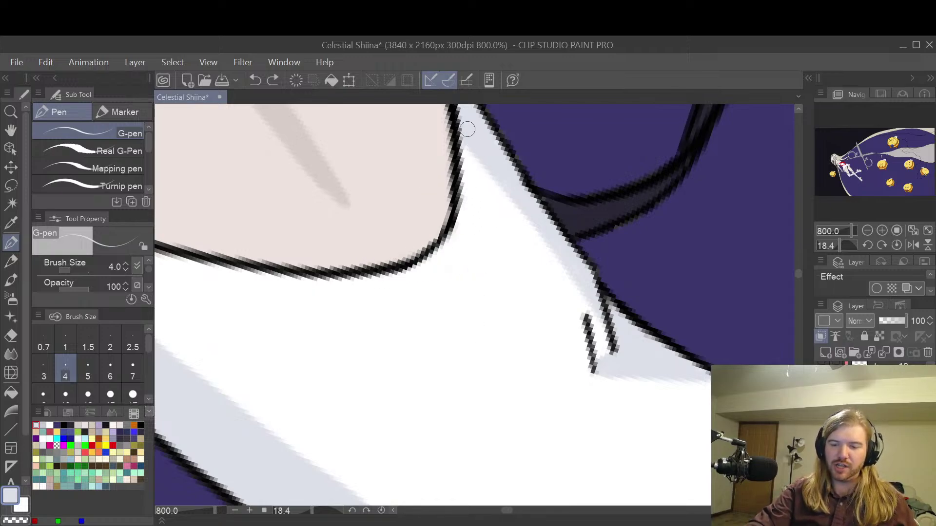
- Examine the dress shading together with the character's upper body and raised arm
scroll(609, 197, down, 2)
key(h)
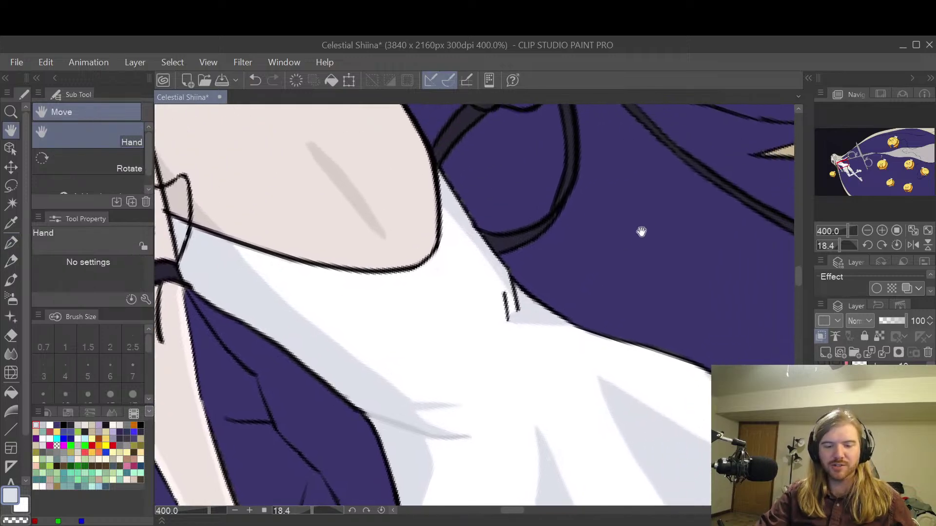
scroll(653, 222, down, 3)
scroll(682, 197, up, 1)
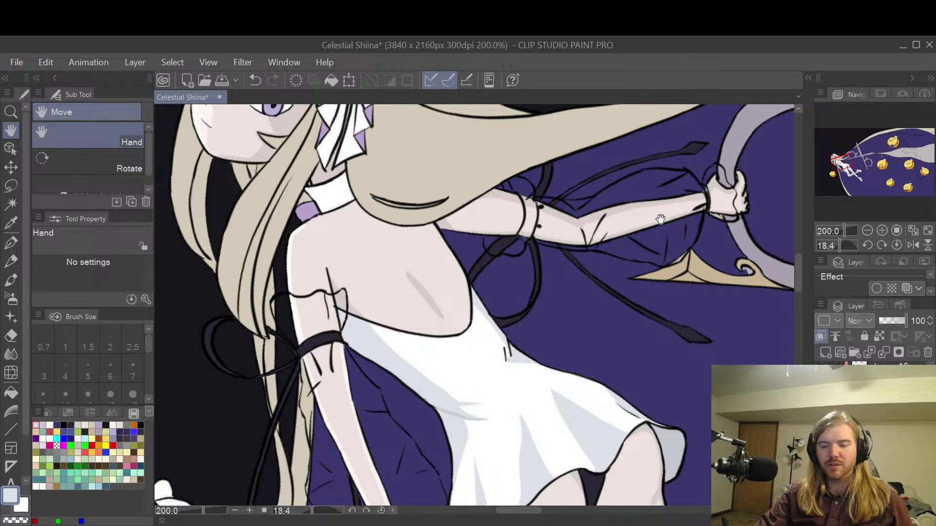
scroll(667, 215, down, 1)
scroll(678, 209, up, 1)
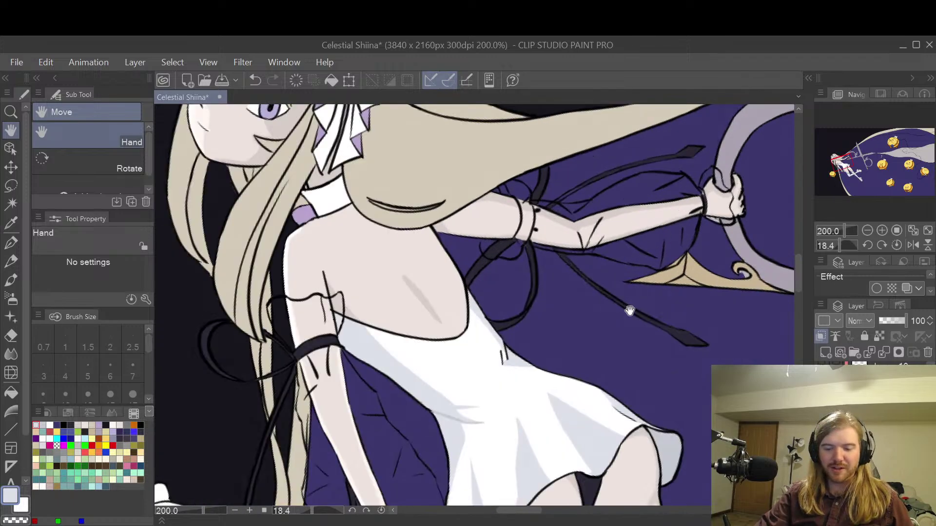
- Examine the skirt fold shadows near the lowered hand and compare them with the rest of the dress
drag(635, 296, 628, 213)
scroll(685, 211, down, 1)
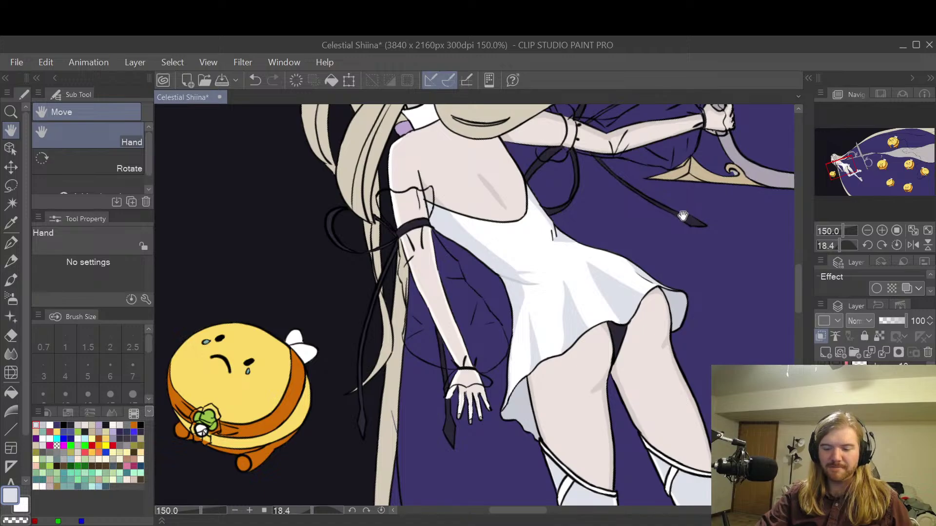
scroll(683, 216, up, 3)
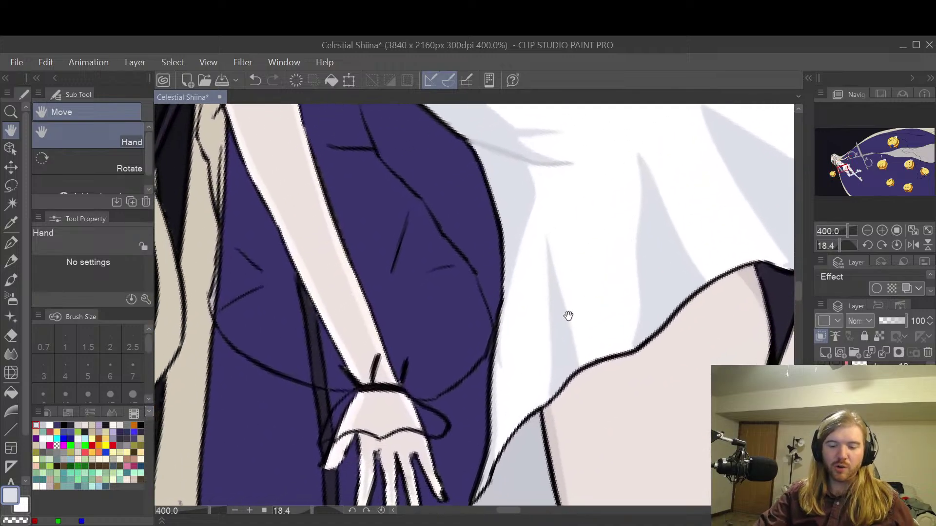
key(e)
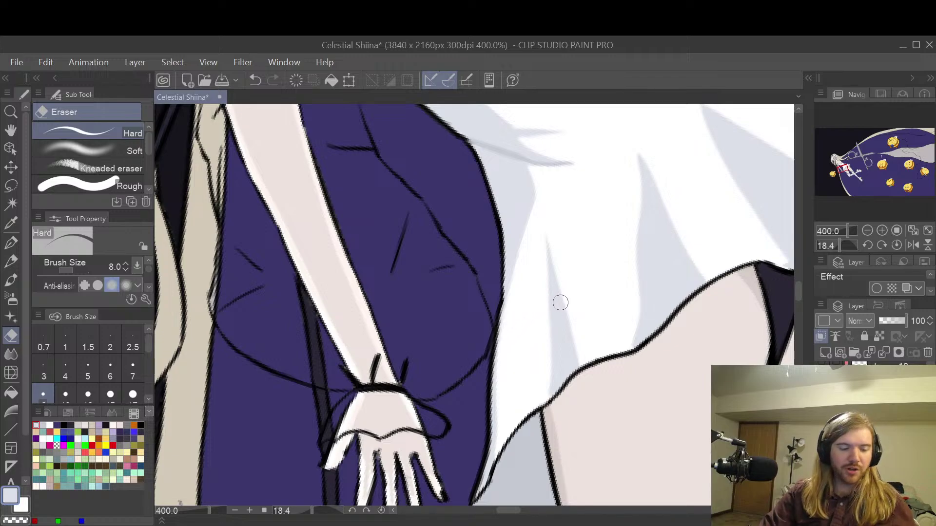
key(p)
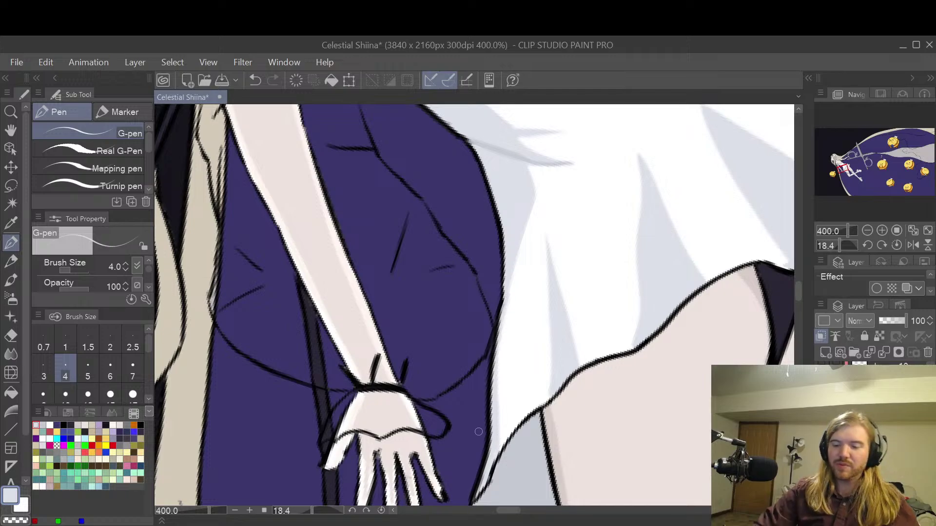
key(e)
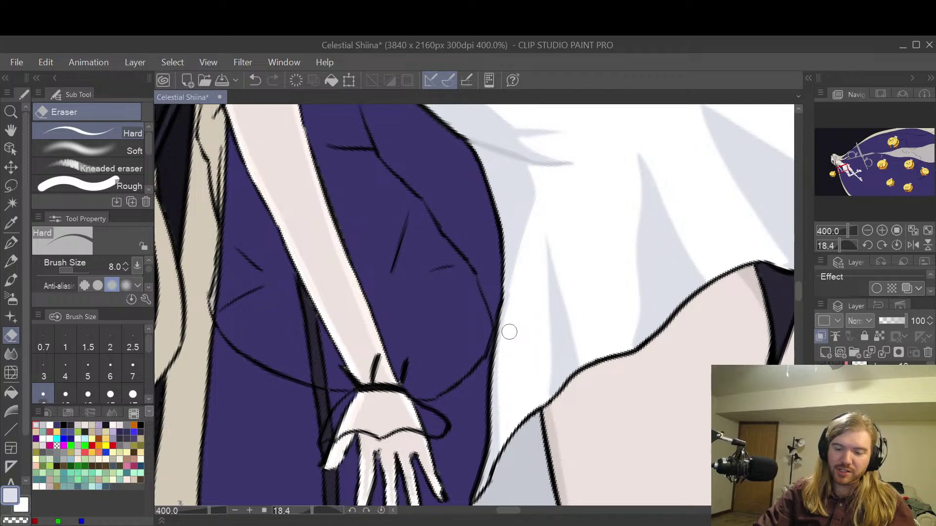
key(space)
mouse_move(599, 245)
mouse_down()
mouse_move(724, 265)
mouse_move(675, 286)
mouse_up()
scroll(674, 286, down, 3)
scroll(666, 311, up, 1)
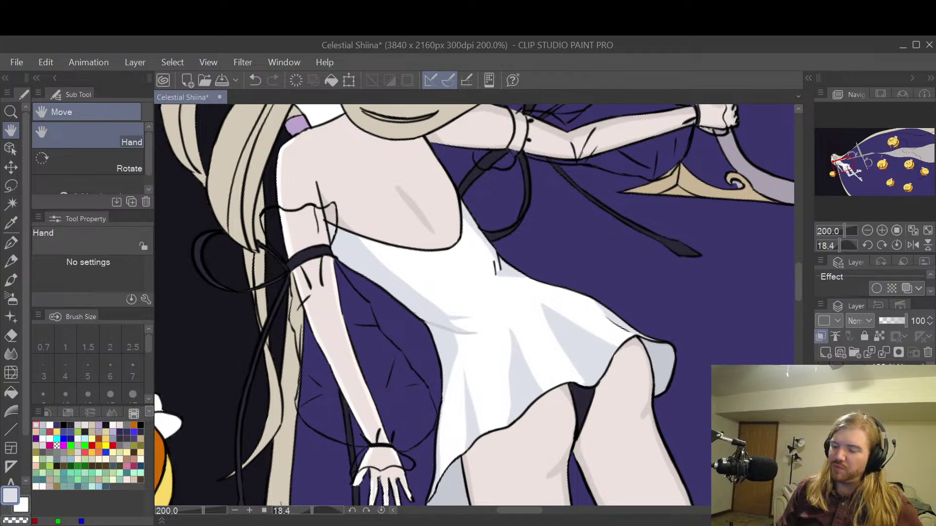
- Erase the short black crease lines at the dress's outer waist edge from the line art layer
click(877, 429)
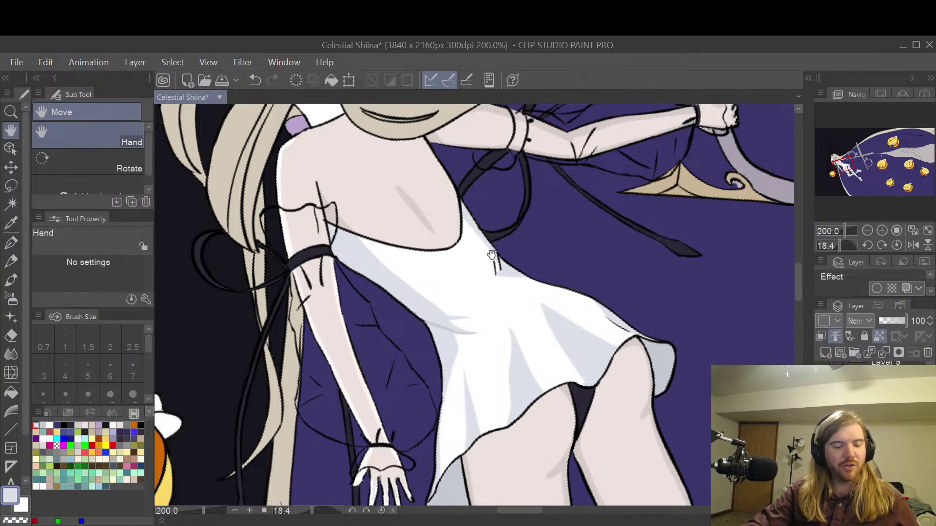
key(e)
scroll(496, 267, up, 2)
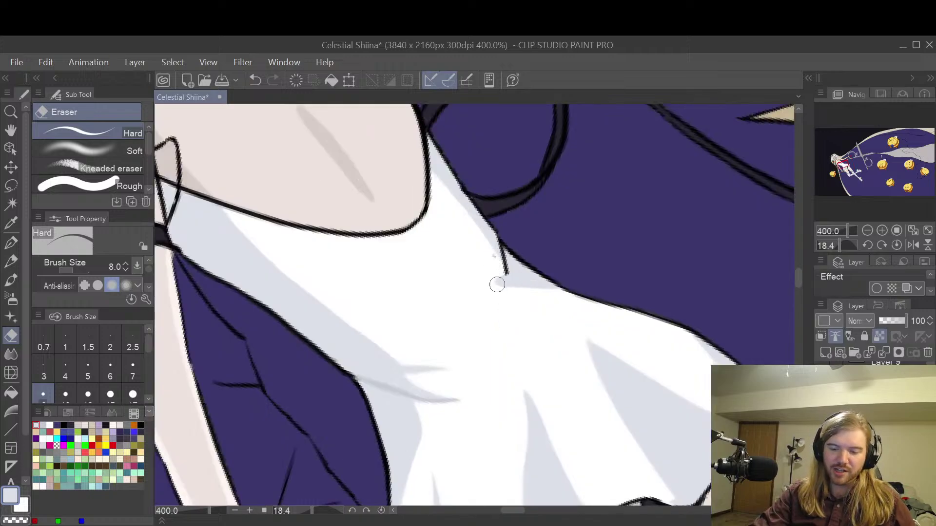
scroll(514, 288, up, 2)
drag(509, 283, 471, 202)
scroll(506, 220, down, 4)
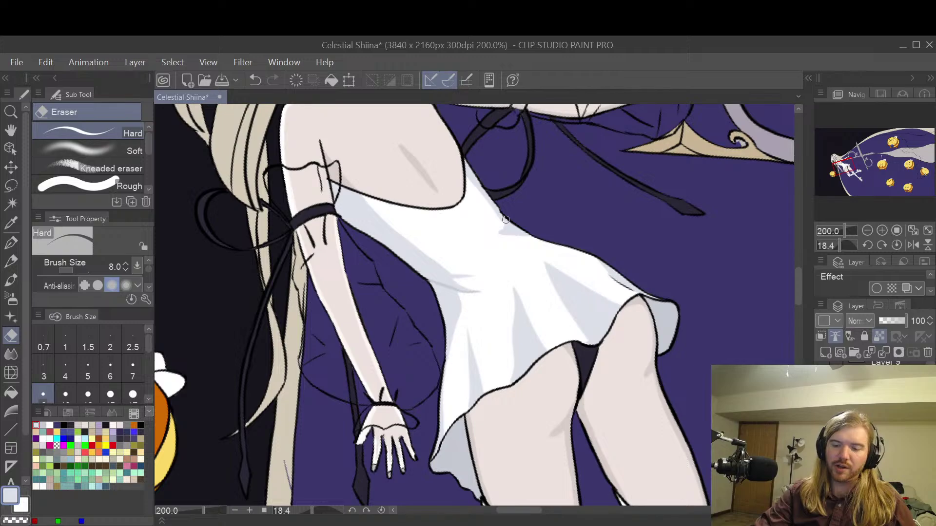
- Examine the cleaned waist edge up close and against the back, raised arm and whole figure
key(space)
drag(560, 218, 547, 242)
scroll(584, 215, up, 2)
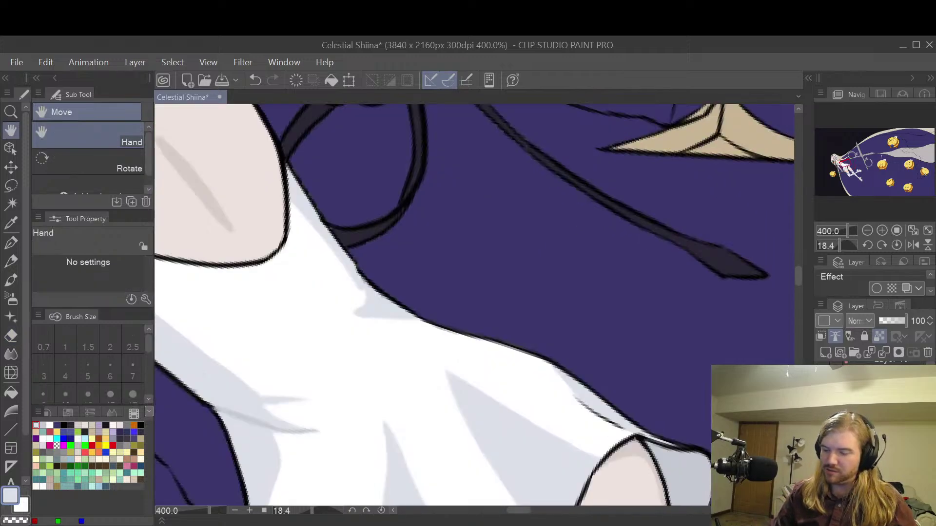
key(p)
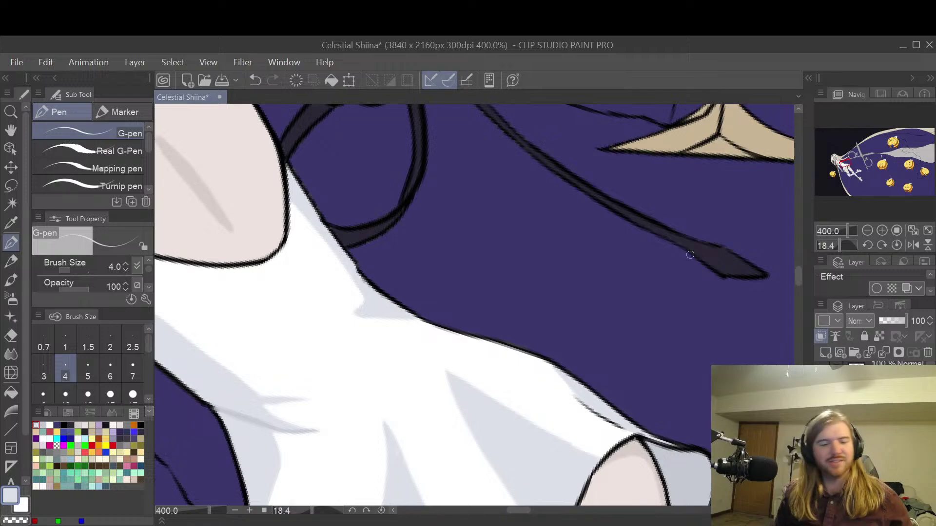
key(h)
scroll(641, 330, down, 4)
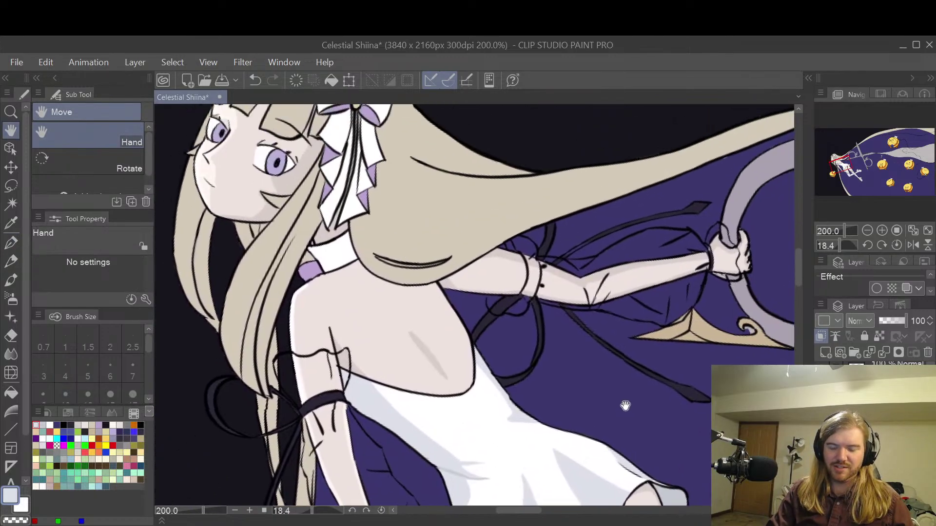
scroll(672, 368, up, 4)
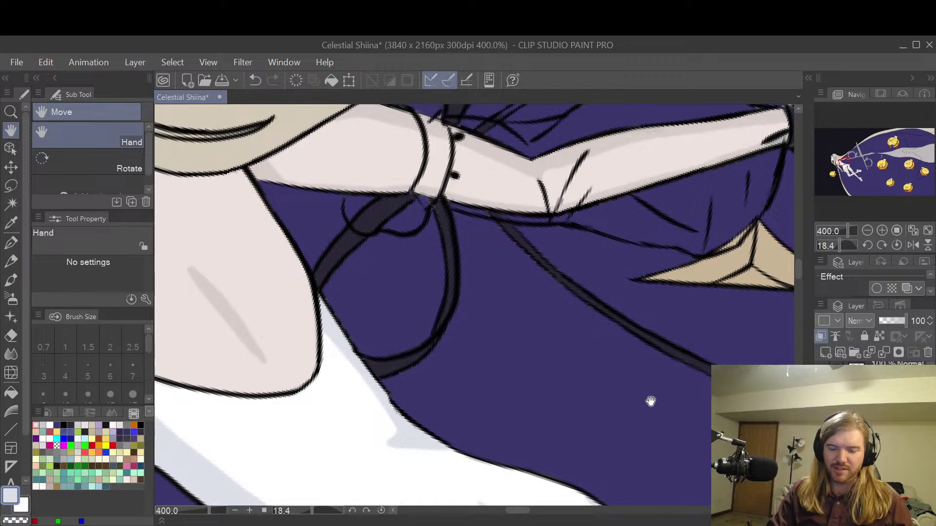
scroll(650, 401, down, 3)
scroll(728, 215, down, 3)
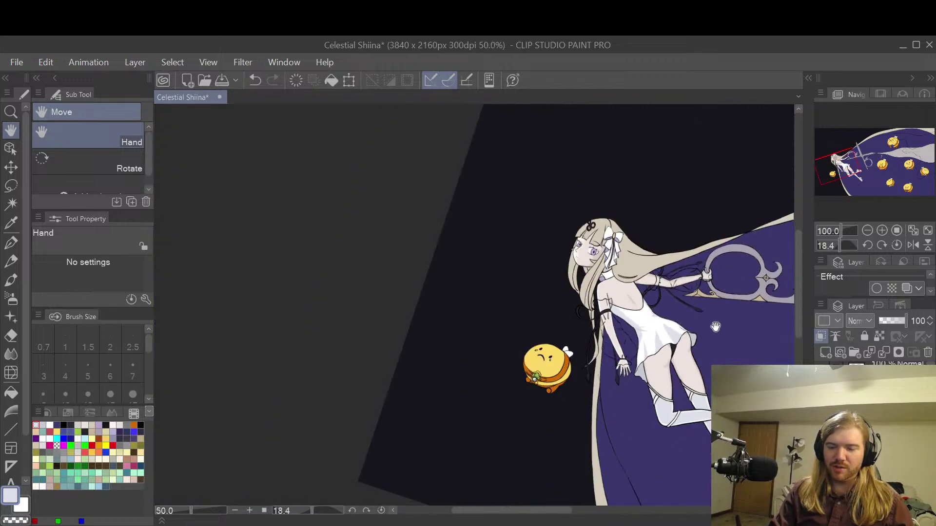
- Fill the white neck collar entirely with the light grey dress shadow color
scroll(741, 343, up, 6)
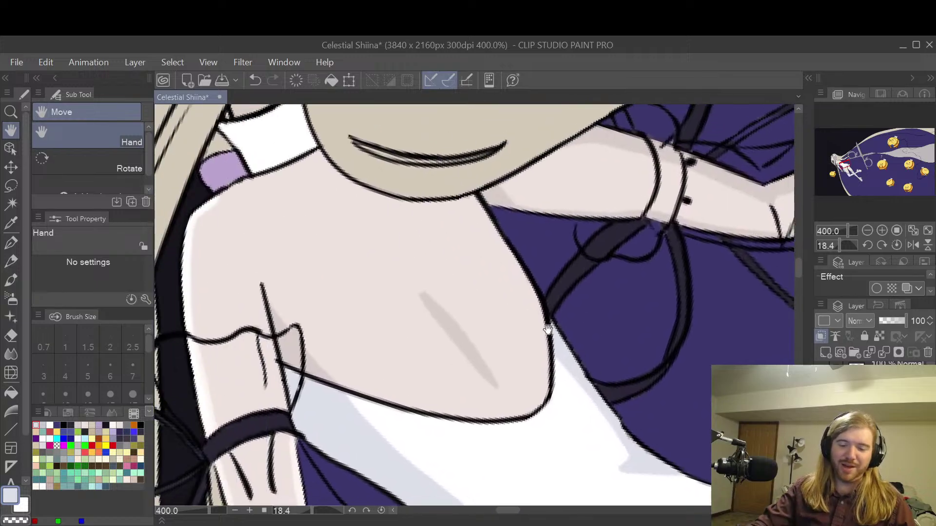
drag(548, 330, 595, 355)
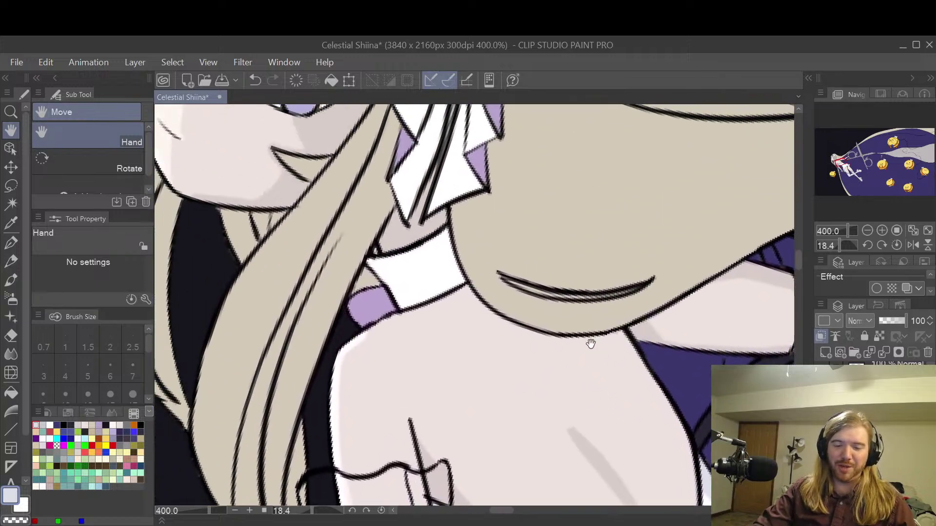
scroll(491, 288, up, 2)
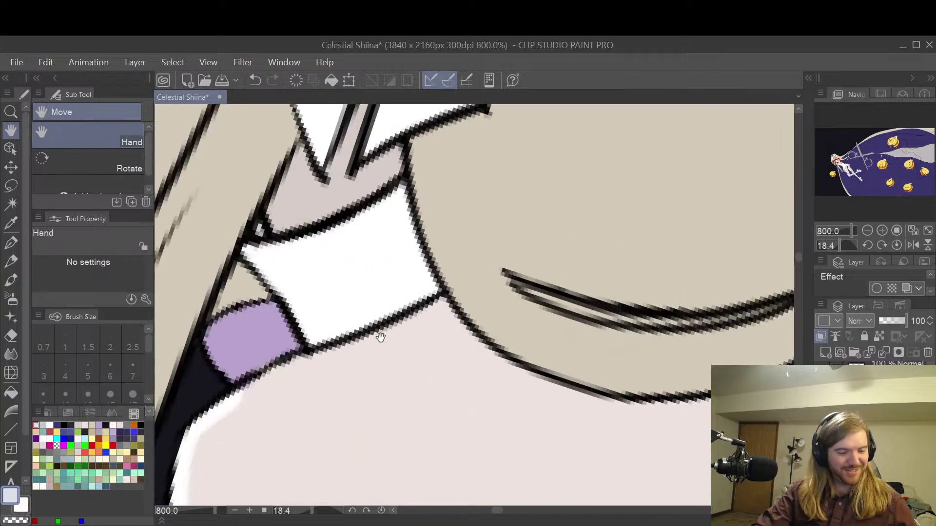
key(p)
mouse_move(397, 181)
mouse_down()
mouse_move(434, 288)
mouse_move(412, 245)
mouse_up()
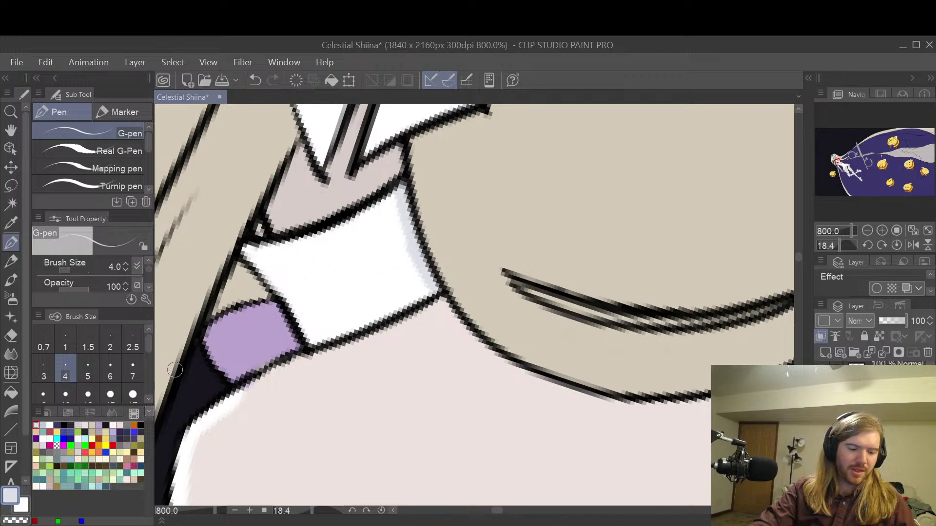
click(11, 392)
click(407, 222)
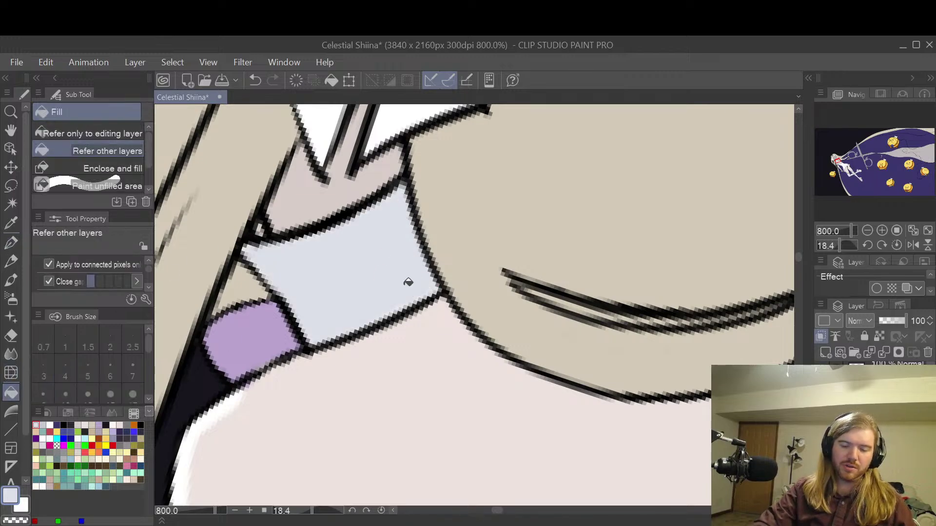
- Paint a darker grey shadow over the part of the collar beside the purple piece
click(43, 426)
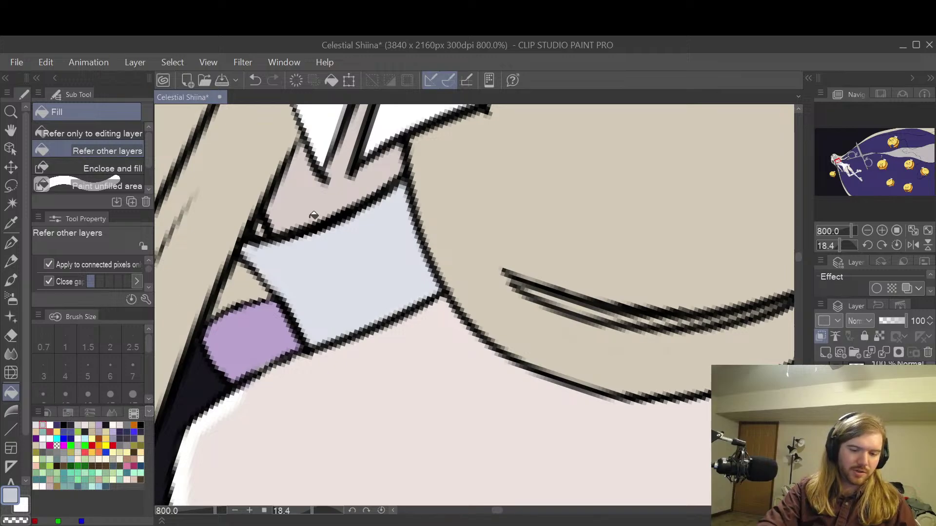
key(p)
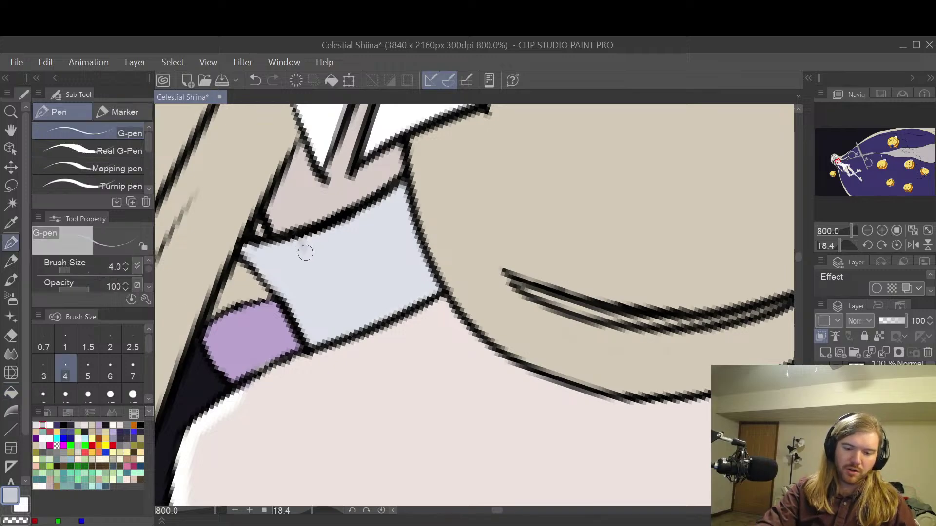
drag(296, 242, 351, 336)
mouse_move(251, 248)
mouse_down()
mouse_move(318, 336)
mouse_move(307, 333)
mouse_move(329, 312)
mouse_move(325, 322)
mouse_move(295, 254)
mouse_move(258, 252)
mouse_move(304, 283)
mouse_up()
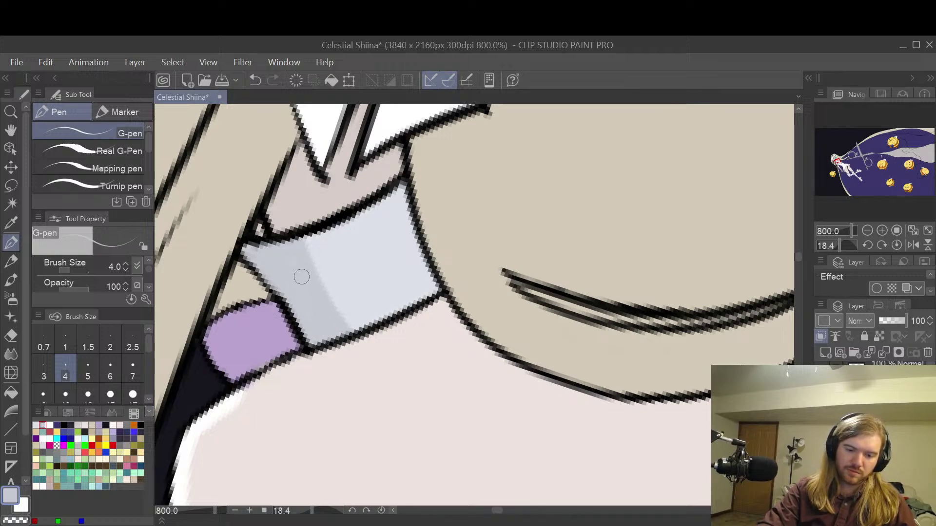
- Compare the shaded collar with the dress and the rest of the figure
scroll(336, 322, down, 8)
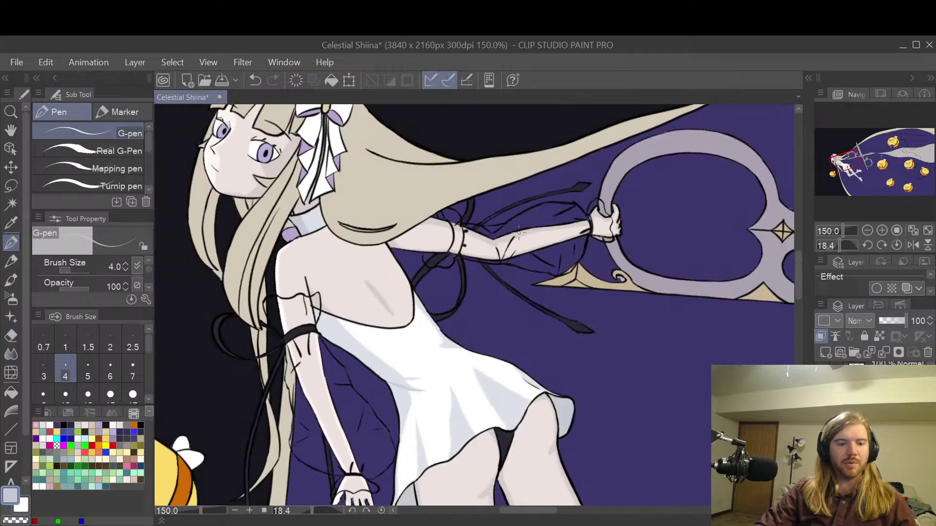
key(h)
drag(491, 331, 626, 215)
scroll(621, 300, up, 1)
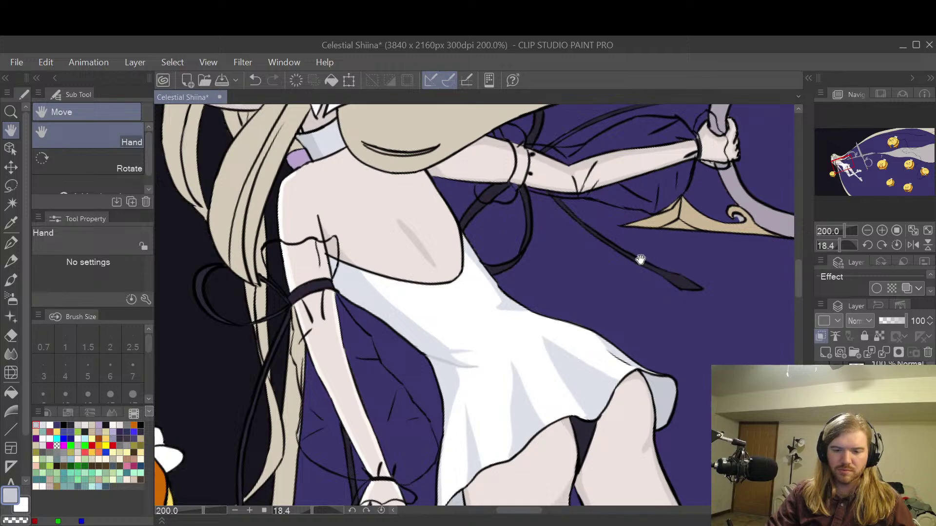
scroll(640, 260, down, 2)
drag(637, 261, 668, 325)
scroll(583, 245, up, 4)
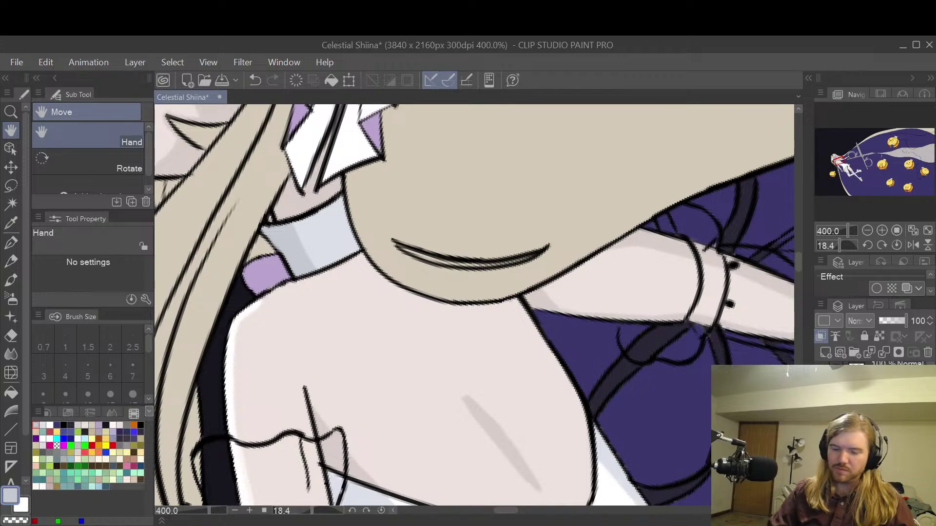
- Paint a solid curved skin shadow on the upper back beneath the collar, reaching to the hair
key(p)
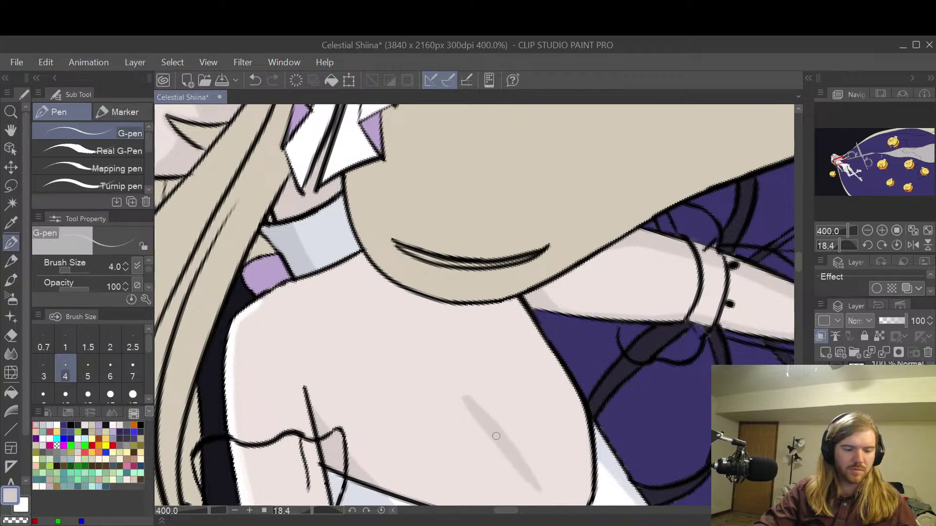
scroll(302, 242, up, 2)
mouse_move(298, 316)
mouse_down()
mouse_move(366, 328)
mouse_move(461, 308)
mouse_up()
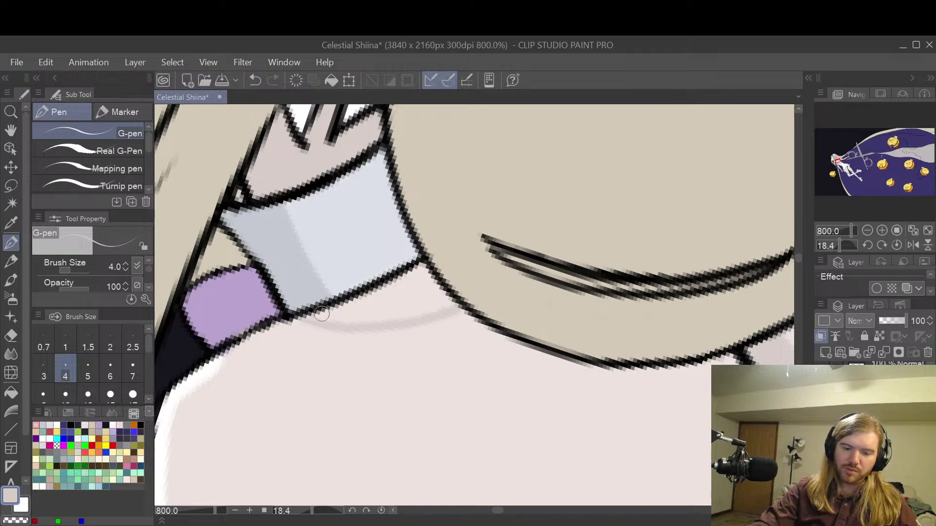
key(ctrl+z)
mouse_move(299, 318)
mouse_down()
mouse_move(383, 329)
mouse_move(457, 307)
mouse_move(417, 265)
mouse_move(443, 298)
mouse_move(420, 269)
mouse_move(317, 315)
mouse_move(356, 323)
mouse_move(441, 310)
mouse_move(365, 316)
mouse_move(362, 305)
mouse_move(426, 286)
mouse_move(373, 304)
mouse_move(394, 307)
mouse_move(385, 300)
mouse_move(418, 288)
mouse_up()
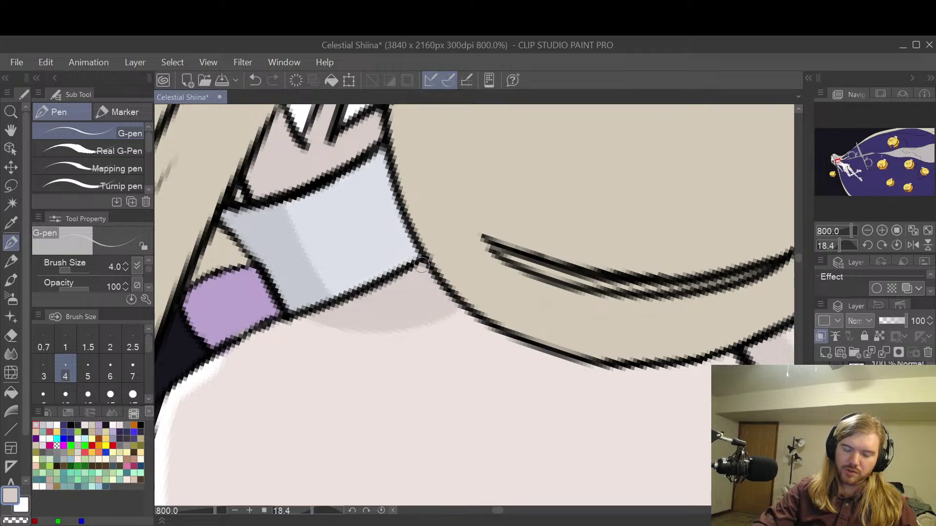
scroll(422, 265, down, 5)
key(space)
drag(576, 336, 507, 317)
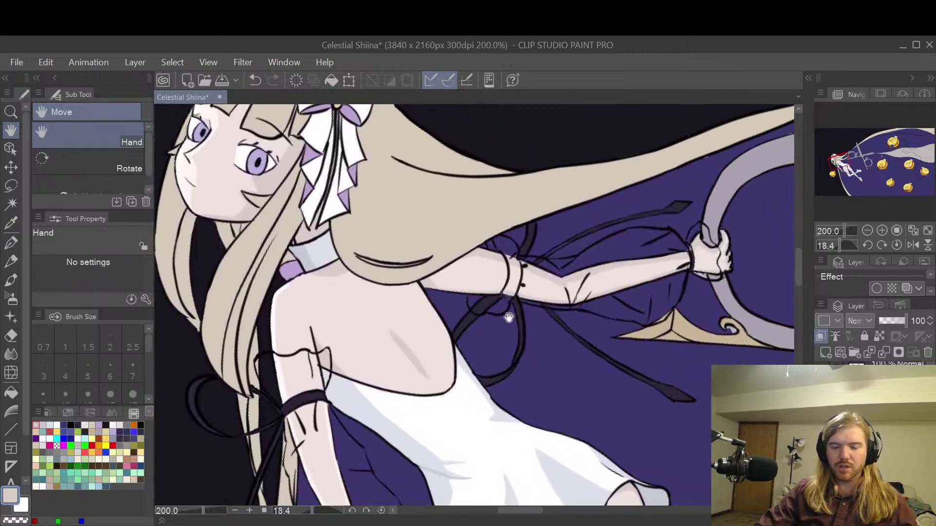
- Paint a curved skin shadow band from the collar shadow around the shoulder down to the sleeve edge
scroll(506, 317, up, 2)
drag(429, 310, 566, 315)
key(p)
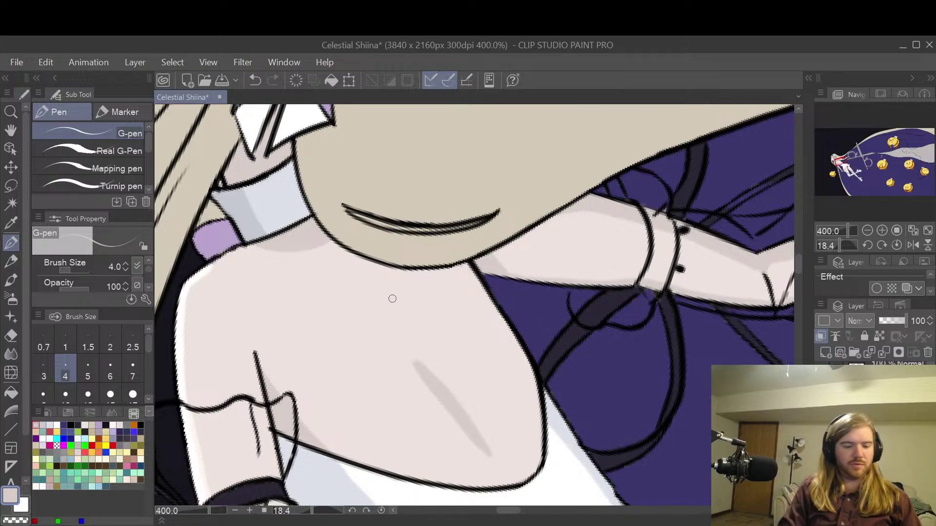
key(p)
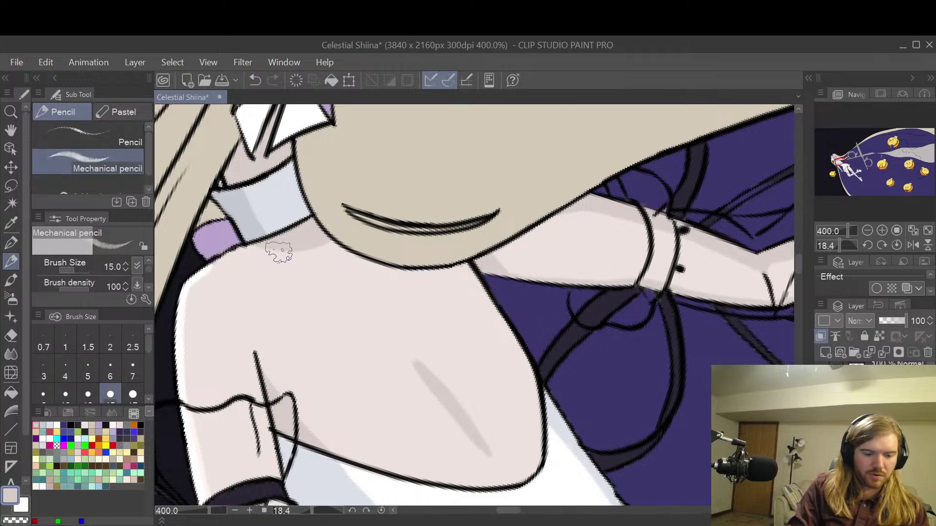
key(p)
key(space)
drag(299, 304, 449, 320)
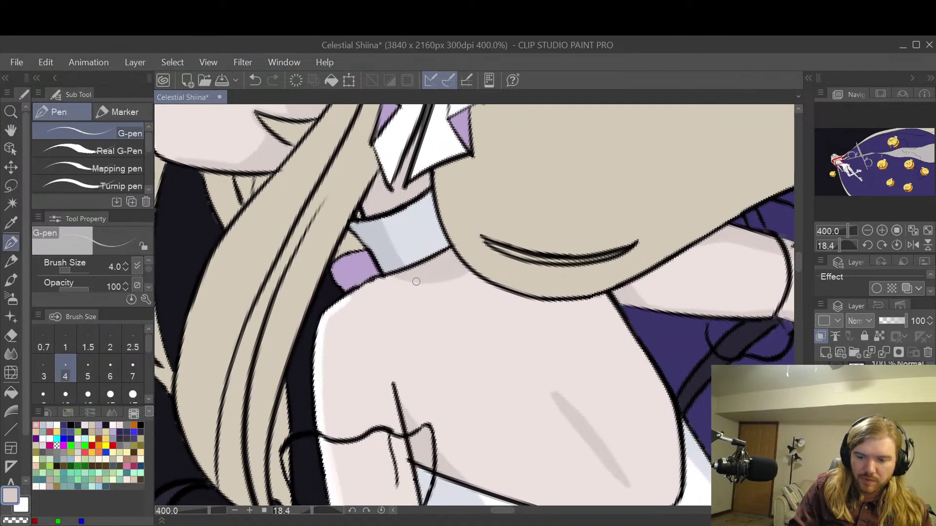
mouse_move(405, 281)
mouse_down()
mouse_move(350, 329)
mouse_move(339, 422)
mouse_up()
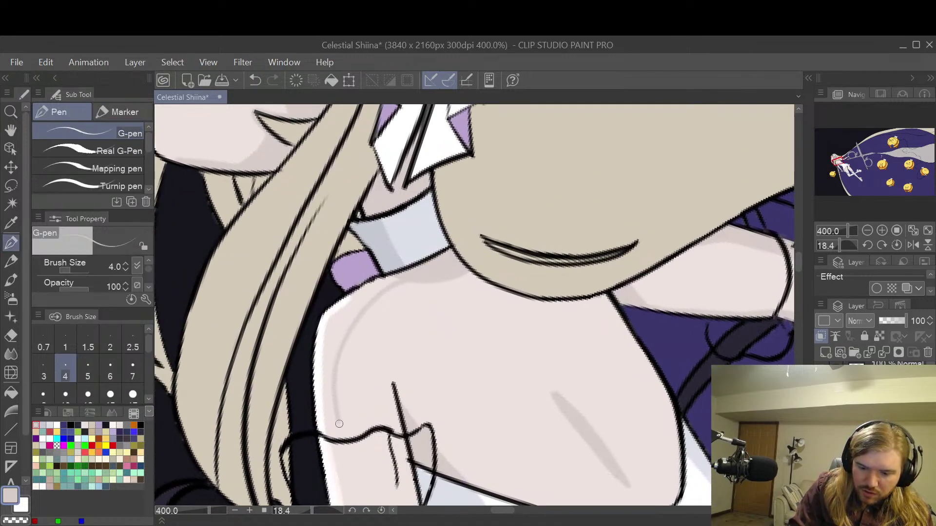
key(ctrl+z)
mouse_move(393, 283)
mouse_down()
mouse_move(367, 306)
mouse_move(340, 361)
mouse_move(342, 435)
mouse_move(333, 371)
mouse_move(335, 415)
mouse_move(342, 336)
mouse_move(373, 295)
mouse_up()
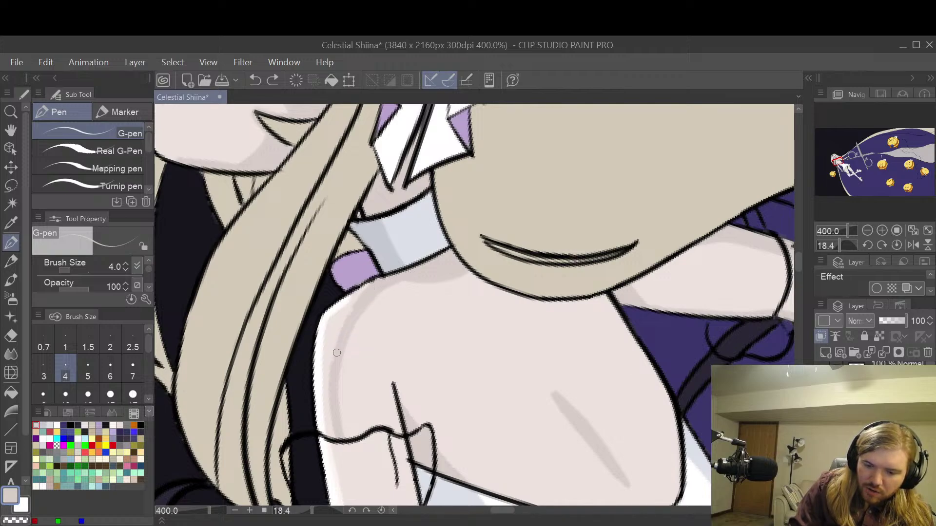
drag(335, 402, 348, 412)
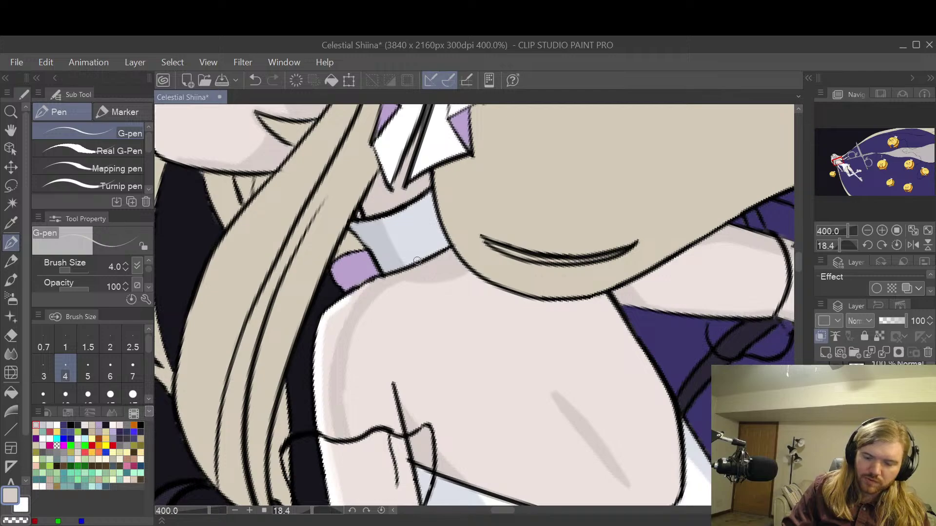
- Undo the shoulder shadow band and paint a thin skin shadow on the back along the hair's lower edge
key(ctrl+z)
key(space)
drag(681, 374, 532, 407)
drag(411, 313, 472, 284)
scroll(390, 279, up, 3)
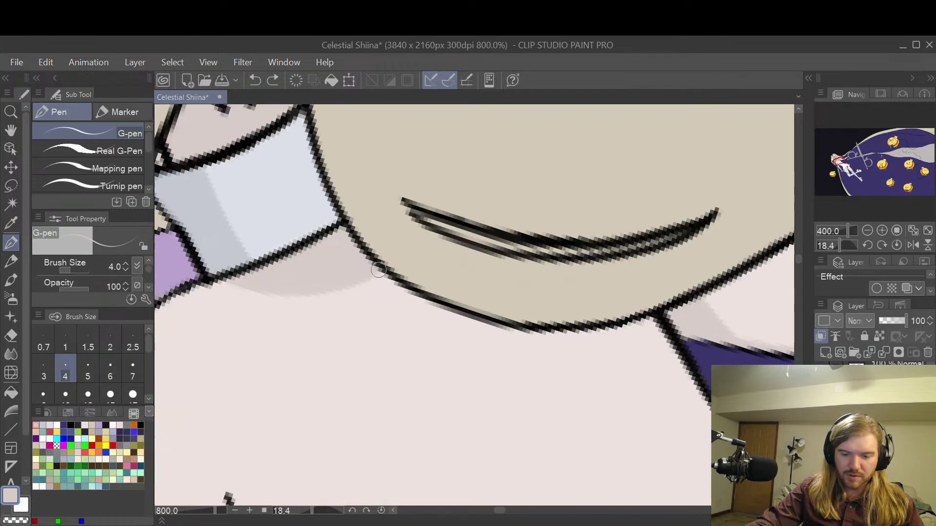
mouse_move(402, 291)
mouse_down()
mouse_move(478, 323)
mouse_move(527, 330)
mouse_move(597, 331)
mouse_move(661, 311)
mouse_up()
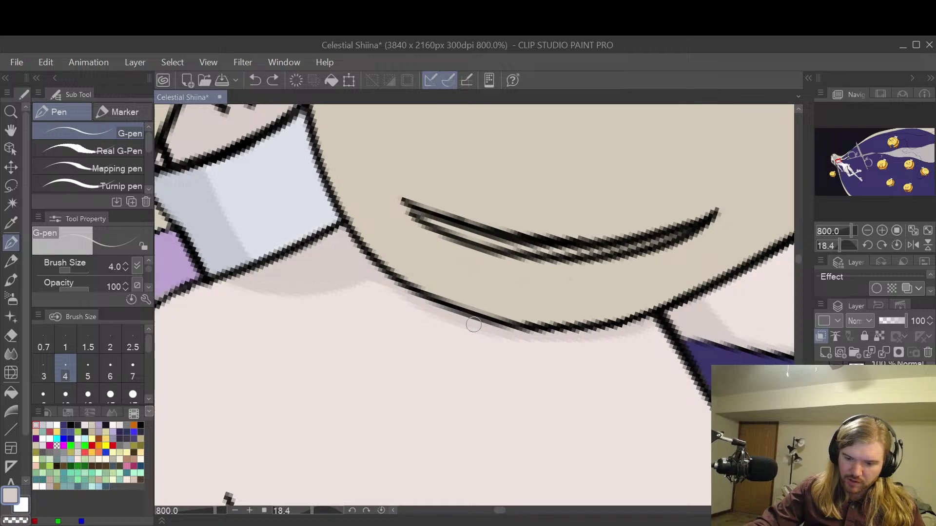
drag(416, 298, 367, 254)
- Paint a tapering skin shadow down the outer edge of the back, from beneath the hair toward the dress
key(space)
drag(730, 347, 560, 216)
scroll(560, 217, down, 2)
drag(667, 284, 566, 303)
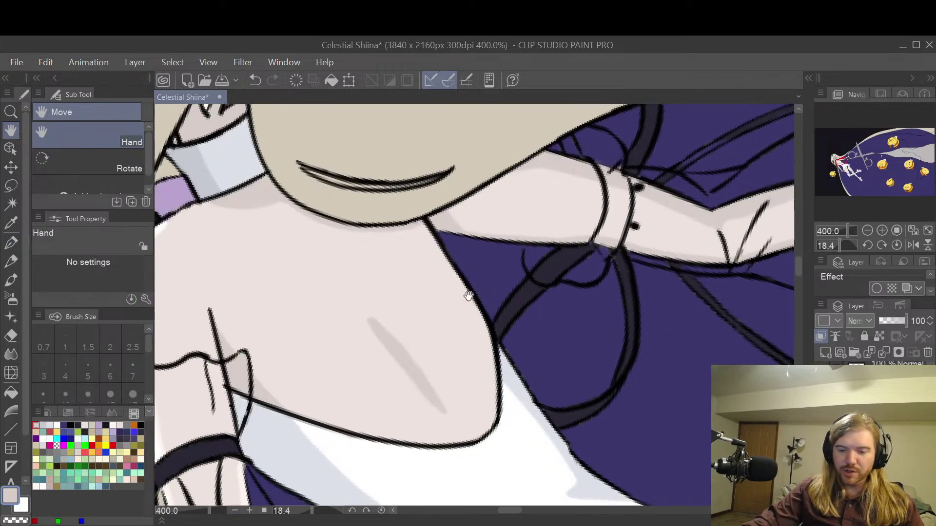
key(p)
scroll(412, 229, up, 2)
drag(412, 229, 479, 286)
mouse_move(419, 231)
mouse_down()
mouse_move(486, 309)
mouse_move(582, 479)
mouse_up()
mouse_move(562, 431)
mouse_down()
mouse_move(498, 308)
mouse_move(528, 368)
mouse_move(440, 235)
mouse_move(459, 255)
mouse_up()
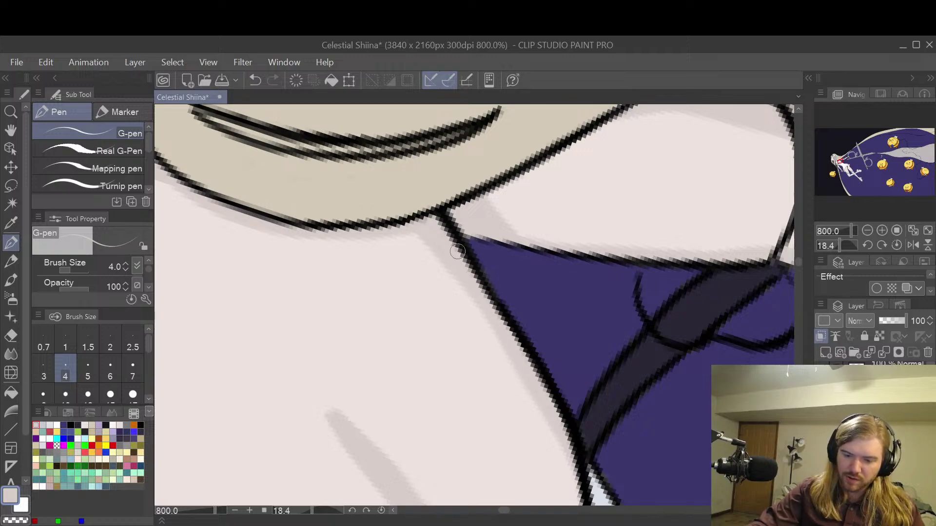
mouse_move(395, 236)
mouse_down()
mouse_move(437, 260)
mouse_move(402, 235)
mouse_move(430, 251)
mouse_move(473, 304)
mouse_move(584, 497)
mouse_up()
scroll(585, 293, down, 4)
key(space)
drag(696, 334, 588, 321)
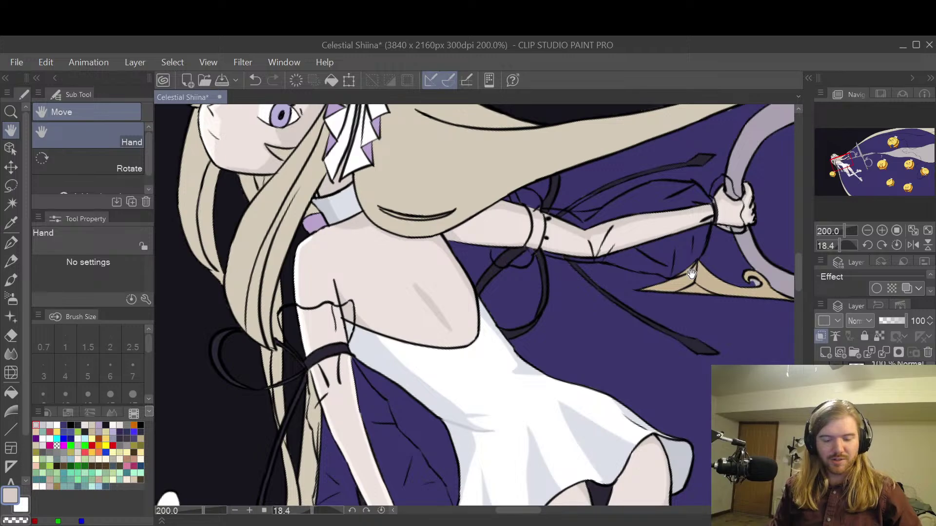
- Switch to the Hard eraser near the sleeve lines on the upper arm and set its size to 5
drag(392, 321, 494, 335)
scroll(493, 334, up, 6)
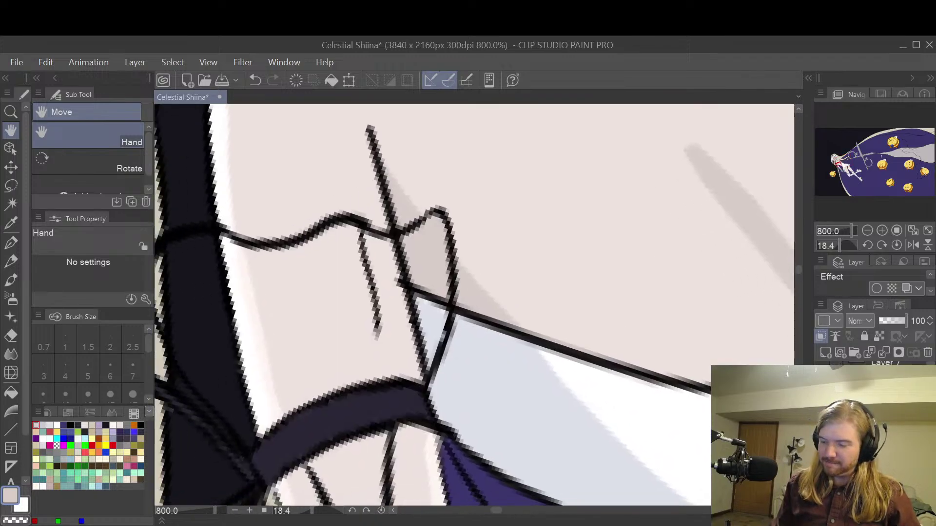
key(e)
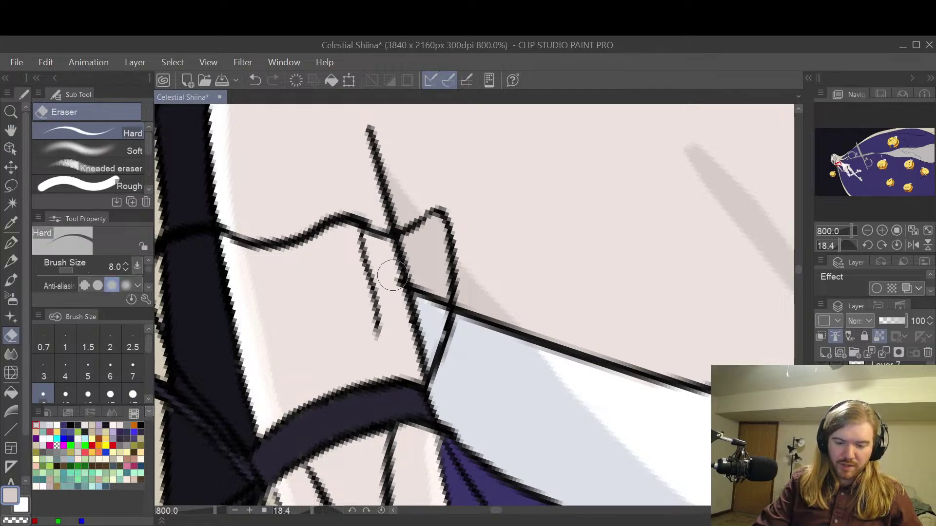
key(bracketleft)
key(bracketleft)
key(bracketleft)
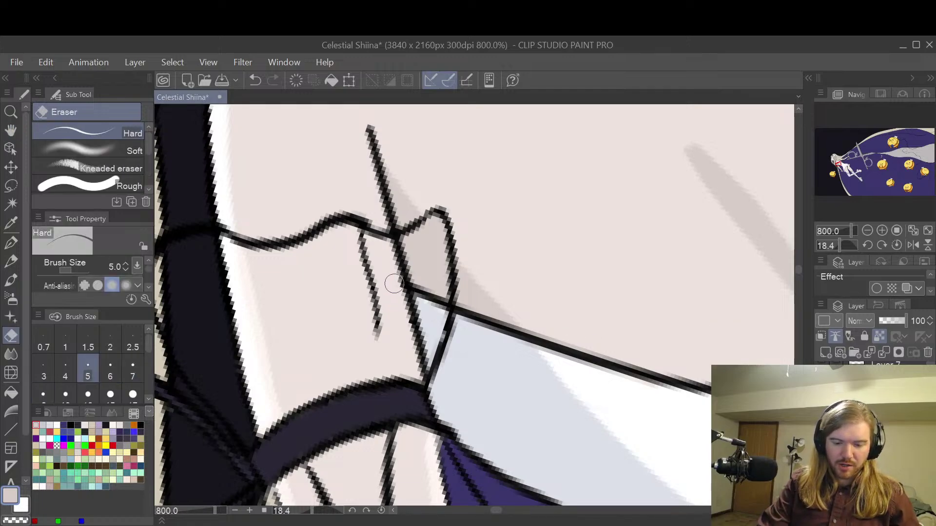
scroll(395, 236, down, 4)
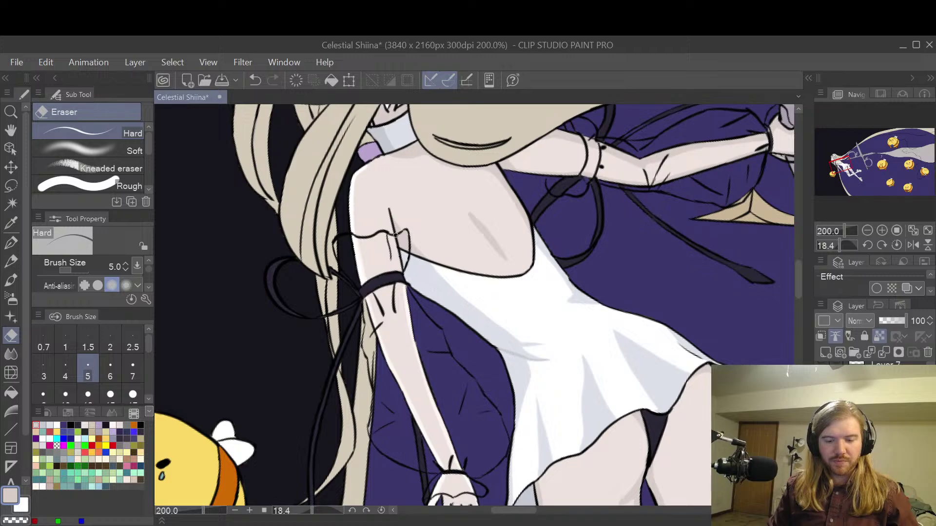
scroll(395, 236, up, 2)
key(h)
scroll(527, 292, up, 2)
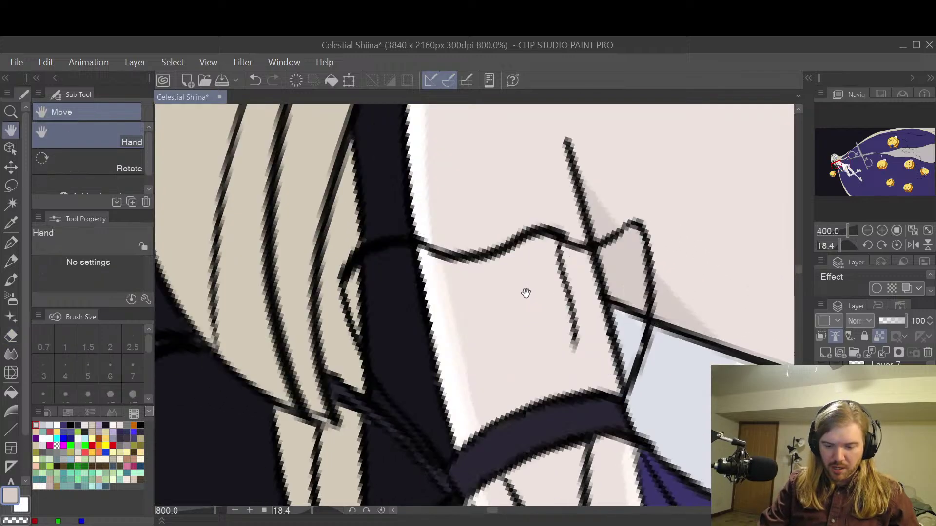
key(e)
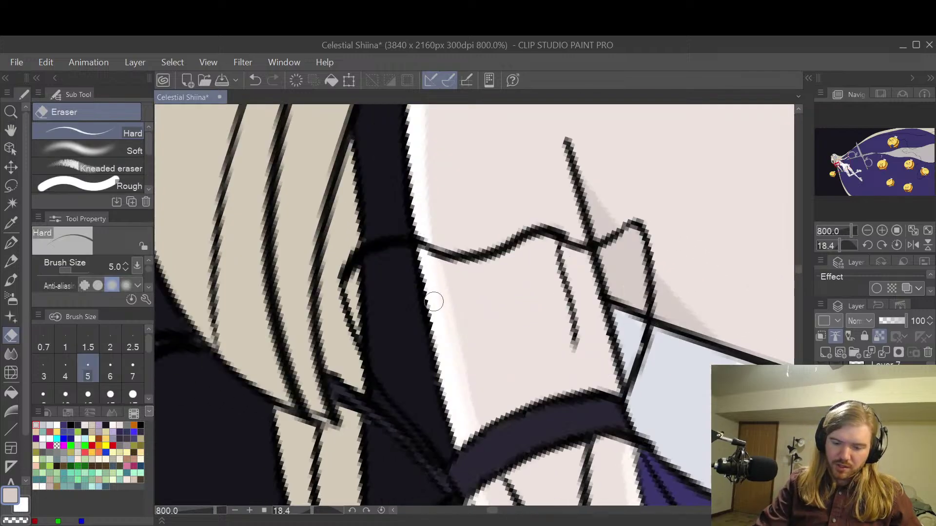
scroll(483, 269, down, 4)
key(h)
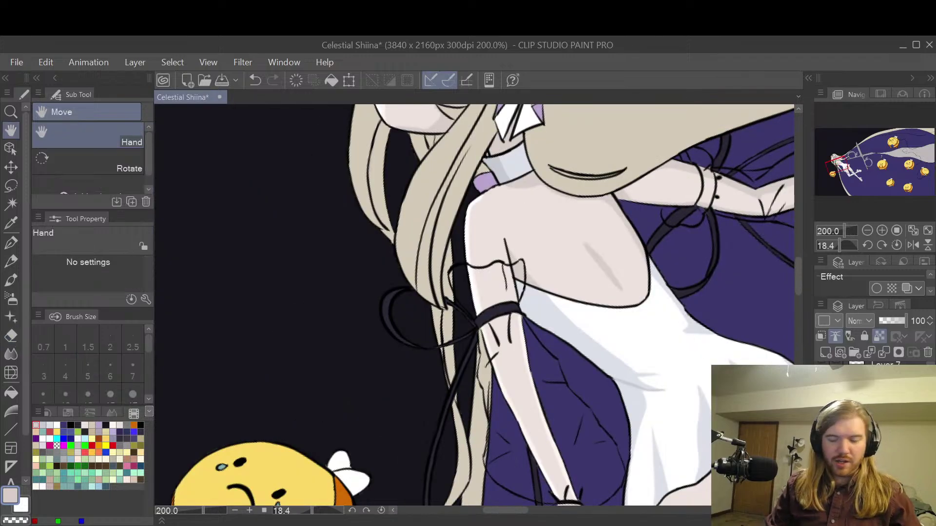
- Thicken and join the near tip of the curved double line in the hair above the back, using the black G-pen
drag(648, 420, 558, 386)
drag(441, 233, 471, 291)
scroll(470, 292, up, 4)
key(p)
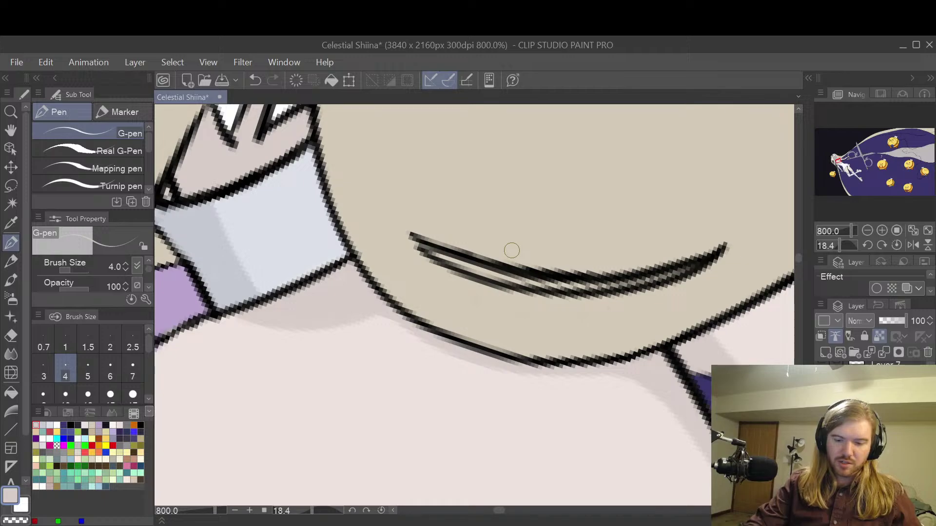
click(71, 425)
drag(418, 244, 461, 268)
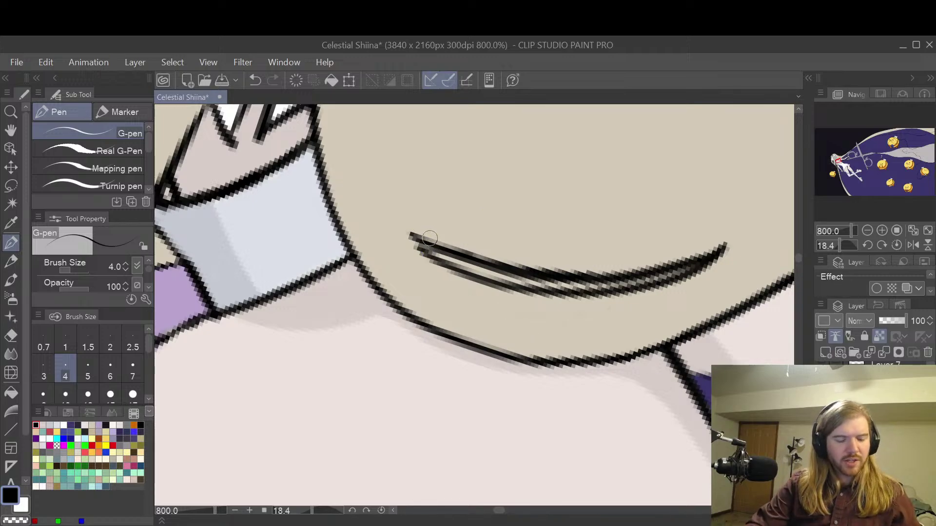
key(p)
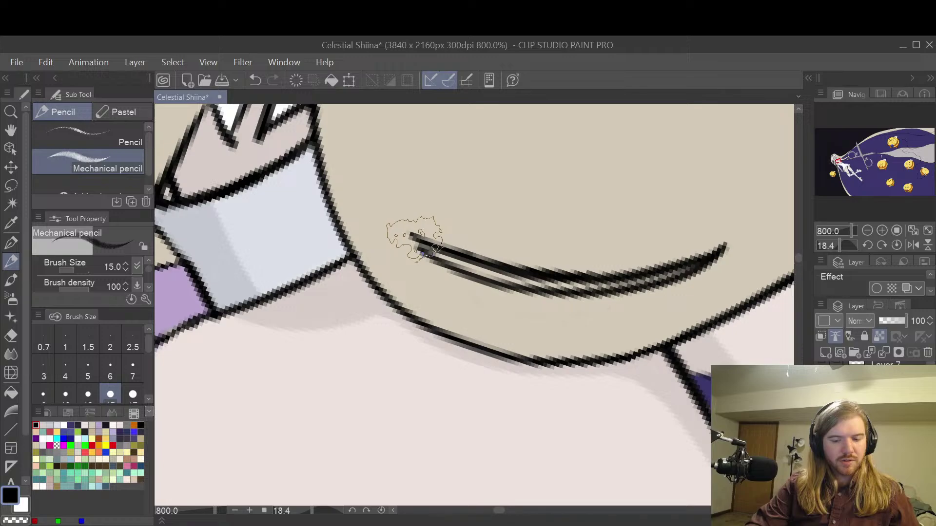
key(p)
drag(438, 264, 417, 242)
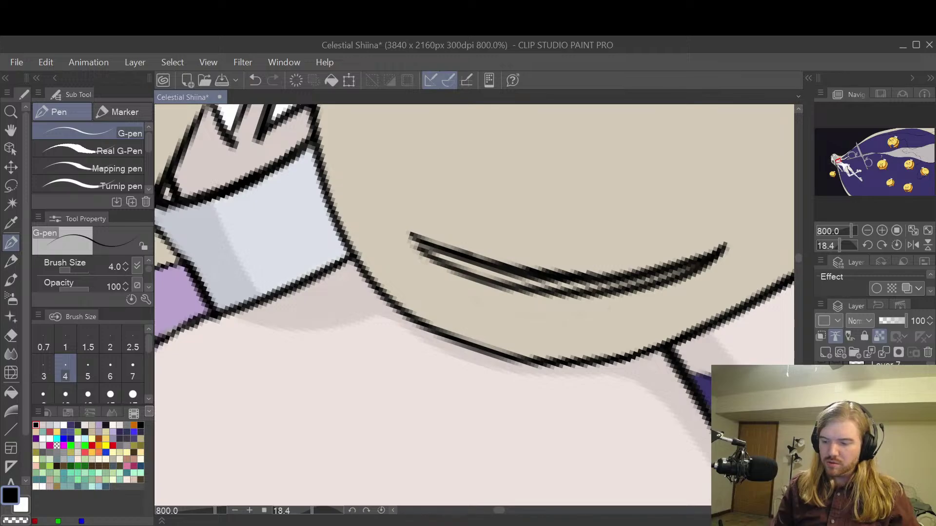
key(slash)
mouse_move(415, 237)
mouse_down()
mouse_move(439, 265)
mouse_move(444, 251)
mouse_move(434, 248)
mouse_move(454, 269)
mouse_up()
key(ctrl+z)
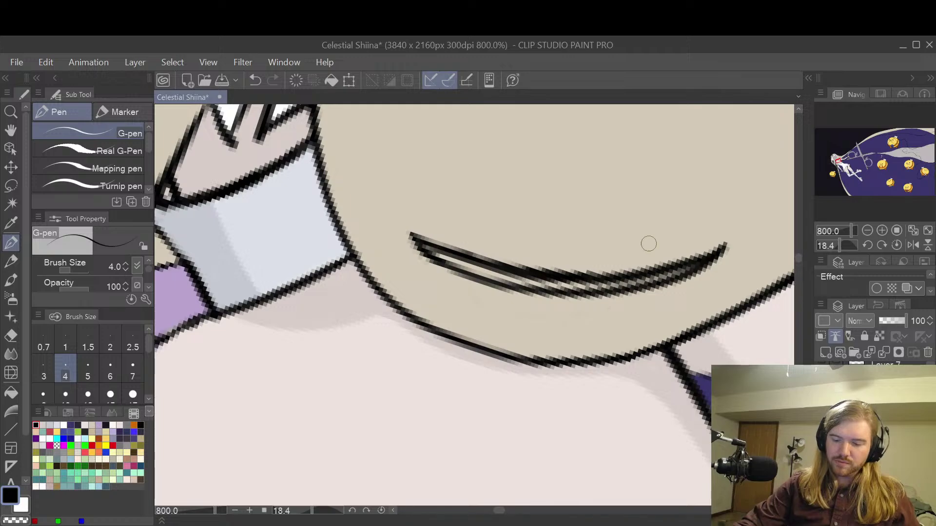
- Review the touched-up hair line and the new back shadows against the whole figure
key(e)
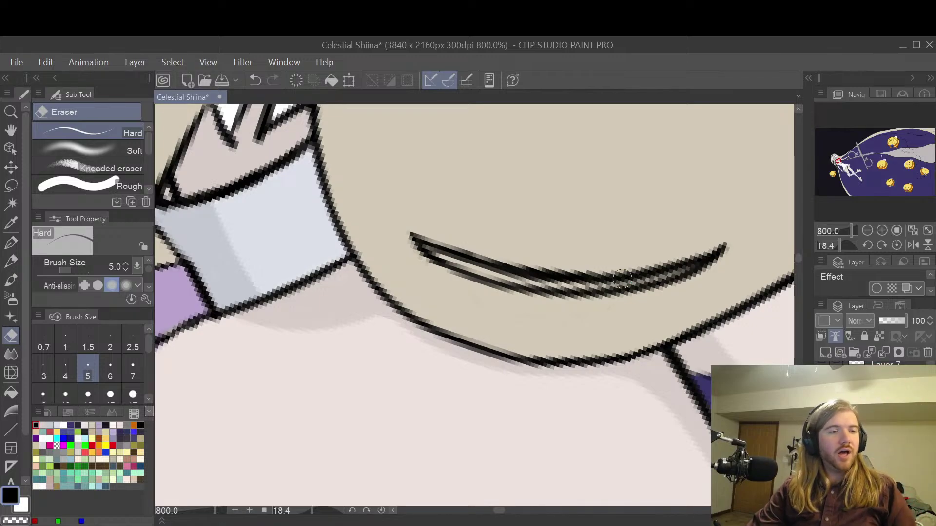
scroll(682, 225, down, 4)
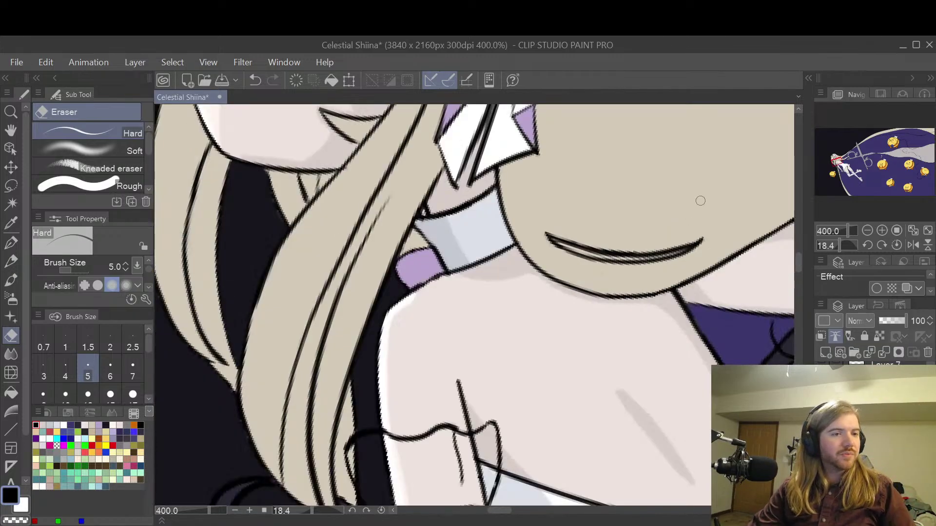
key(space)
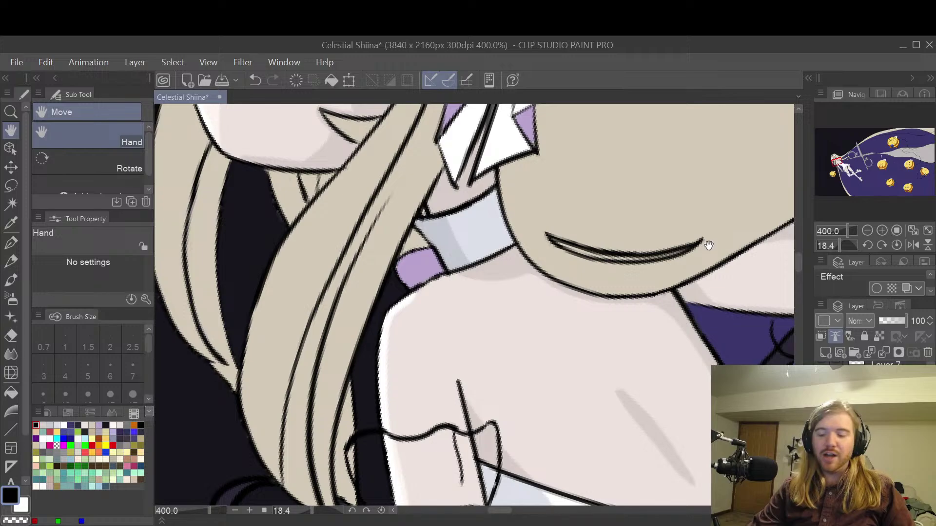
drag(704, 242, 658, 202)
drag(706, 242, 710, 221)
scroll(710, 220, down, 2)
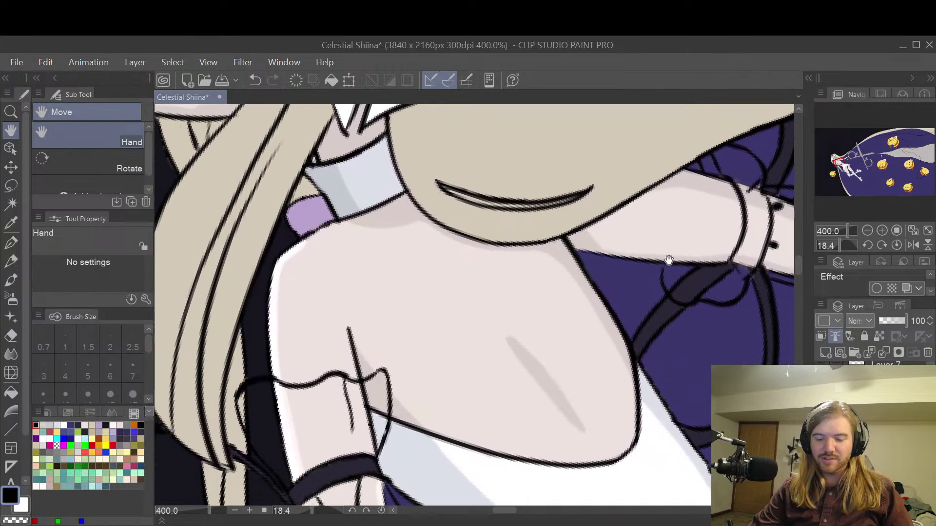
drag(789, 234, 686, 158)
drag(717, 250, 637, 176)
scroll(707, 188, down, 2)
drag(707, 189, 701, 336)
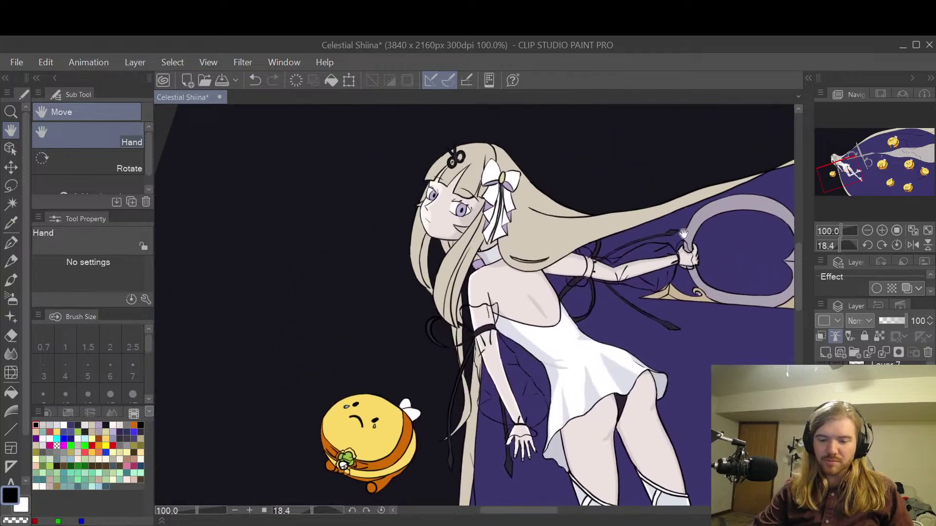
drag(692, 234, 775, 288)
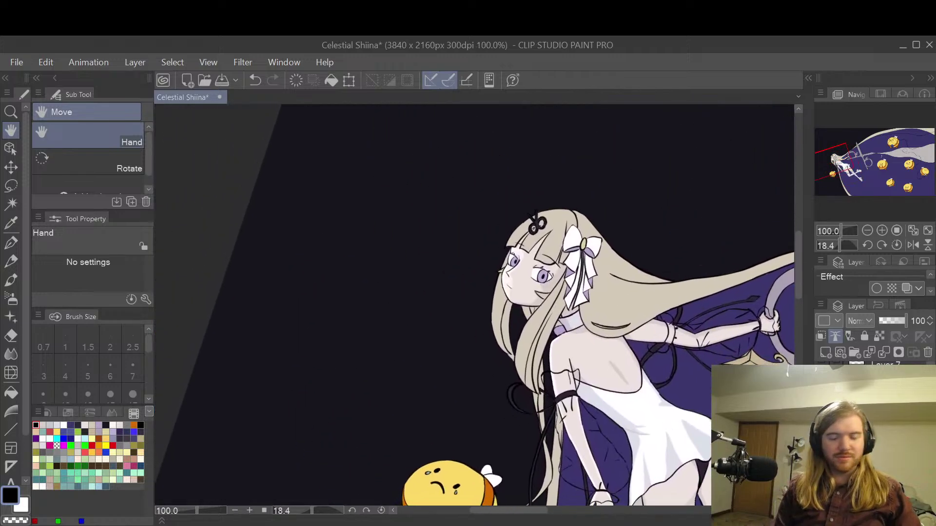
- Toggle the visibility of the line layers to compare the head's finished line art with the older version
click(820, 429)
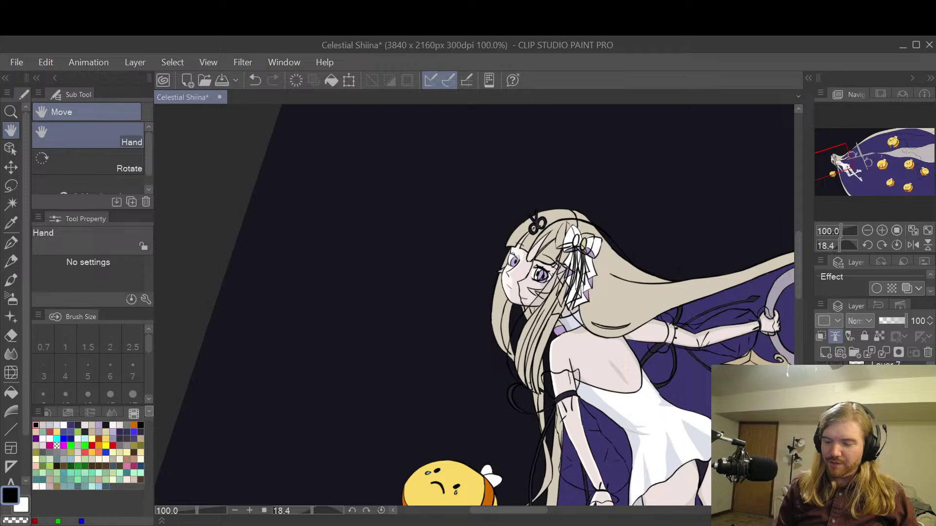
click(820, 429)
key(ctrl+plus)
key(ctrl+plus)
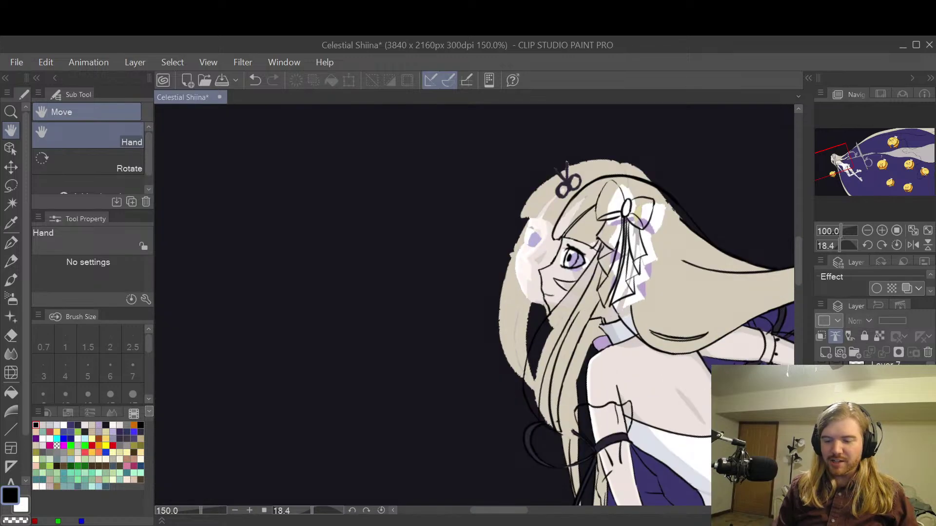
drag(763, 414, 571, 433)
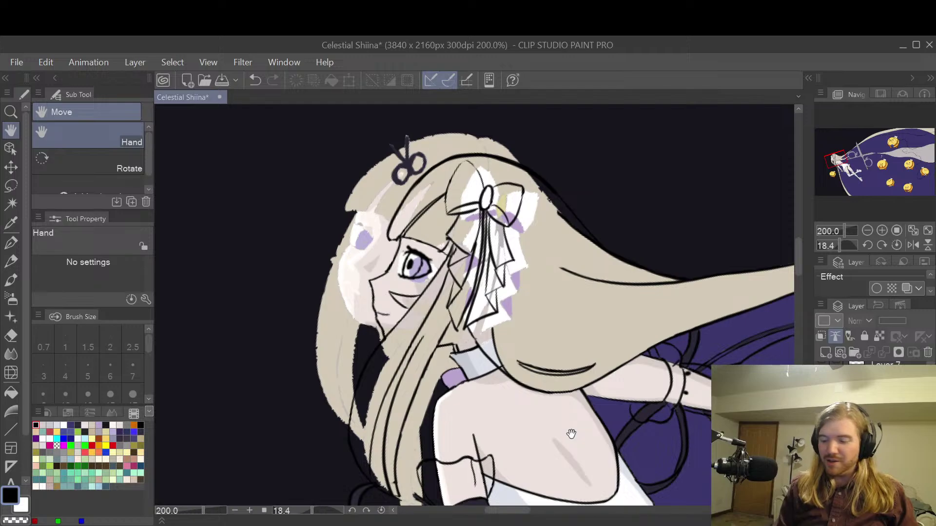
click(822, 404)
click(822, 424)
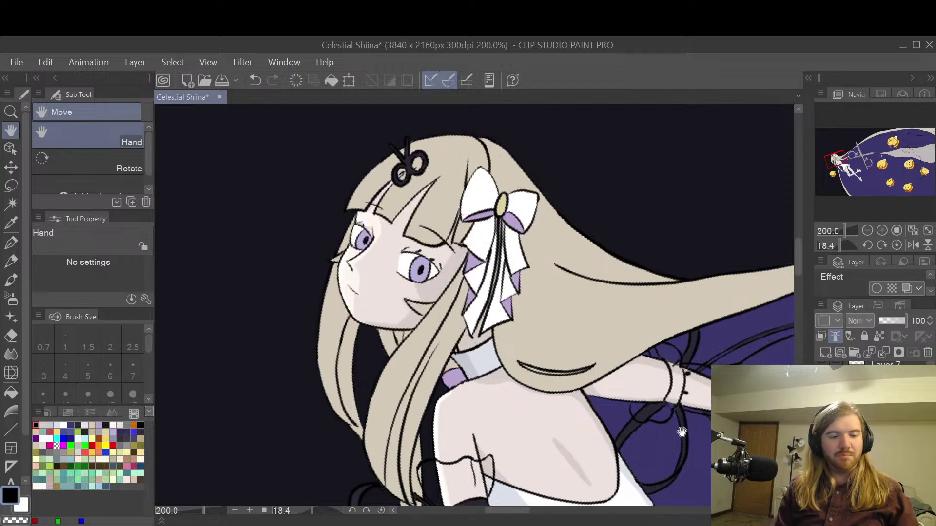
- Examine the whole figure from head to legs, plus the scissors, at several zoom levels to judge the shading
scroll(648, 404, down, 2)
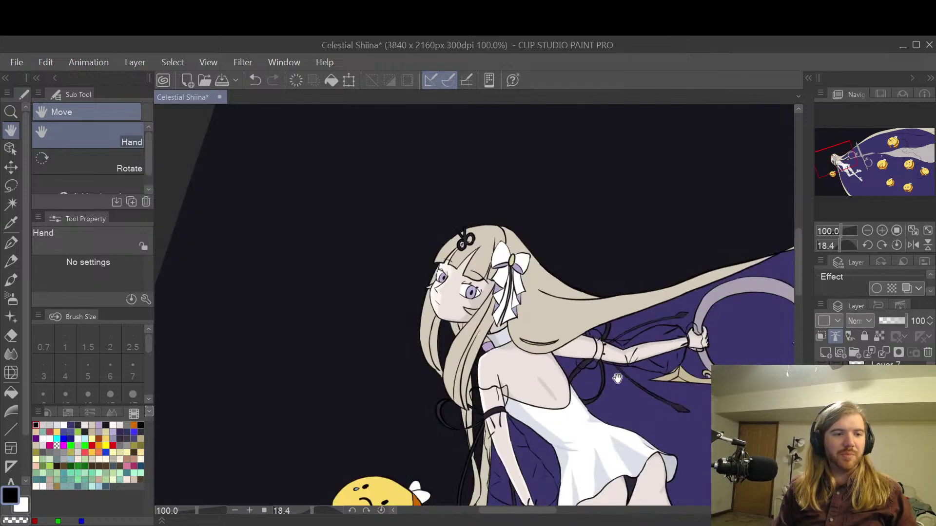
scroll(617, 378, up, 1)
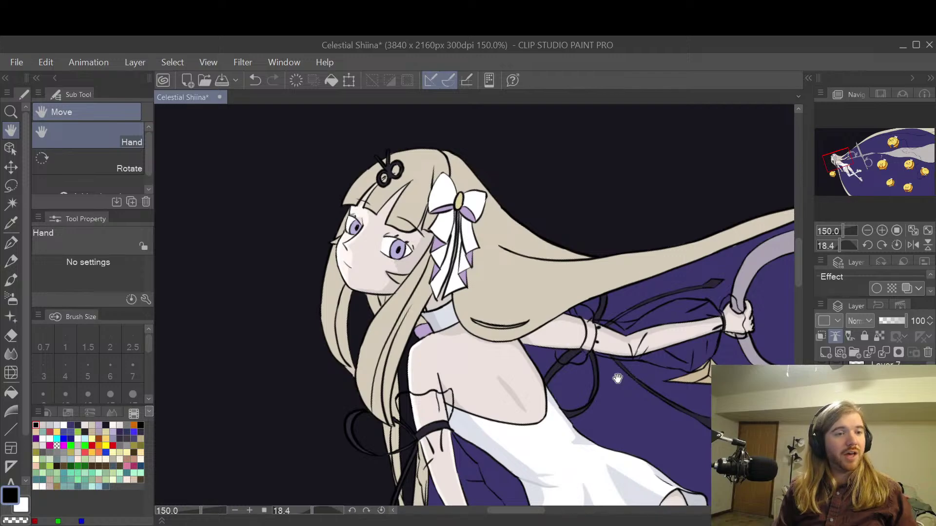
scroll(659, 407, down, 1)
drag(707, 456, 628, 320)
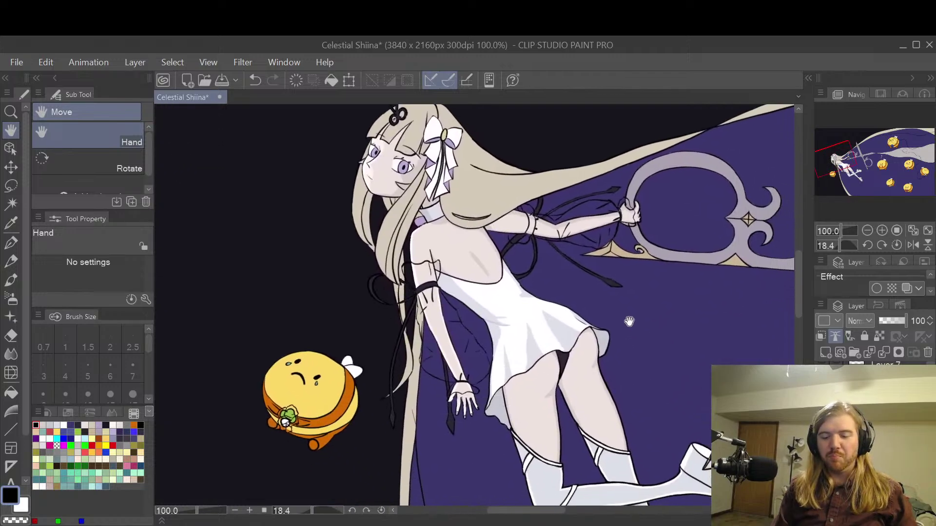
drag(709, 418, 675, 412)
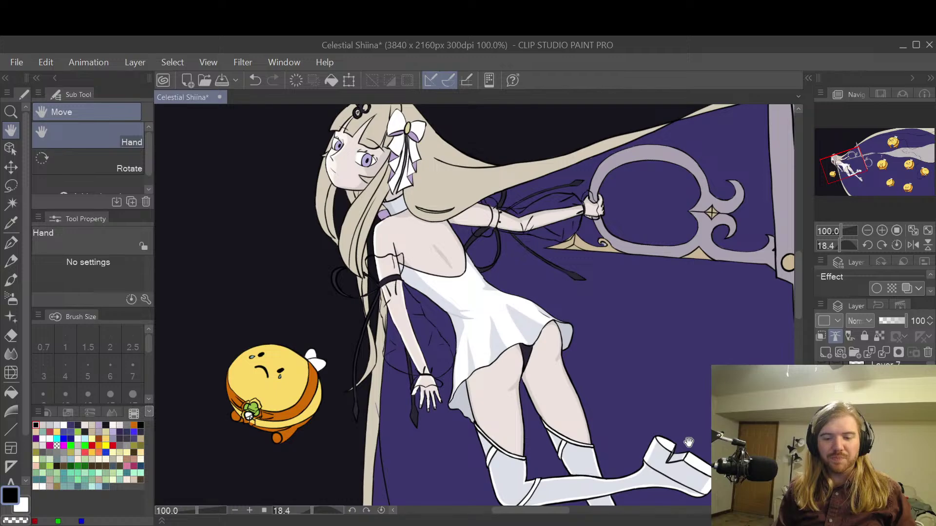
scroll(689, 441, down, 2)
scroll(709, 425, up, 3)
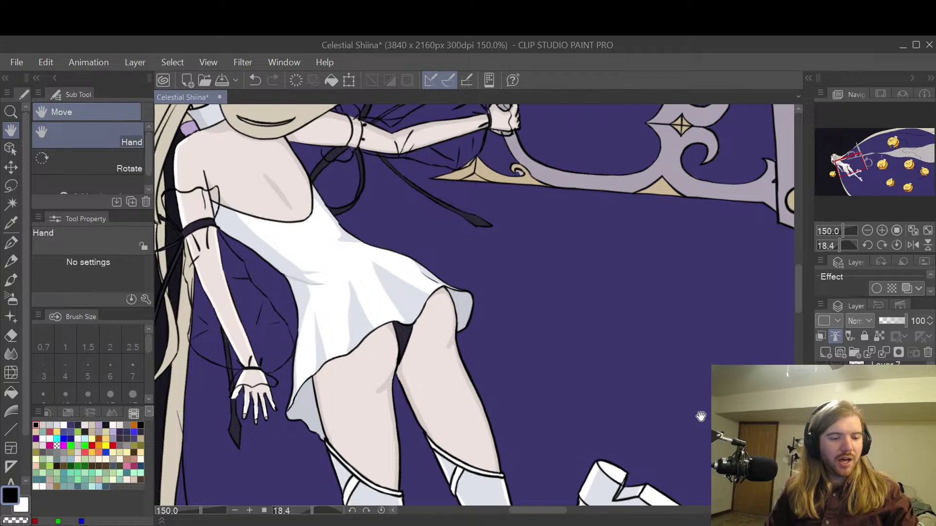
drag(435, 335, 637, 316)
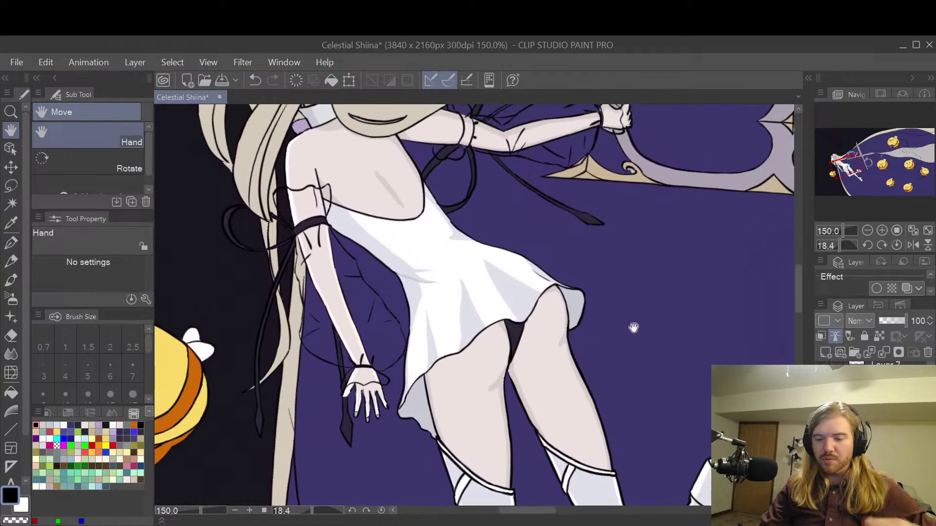
drag(644, 356, 694, 343)
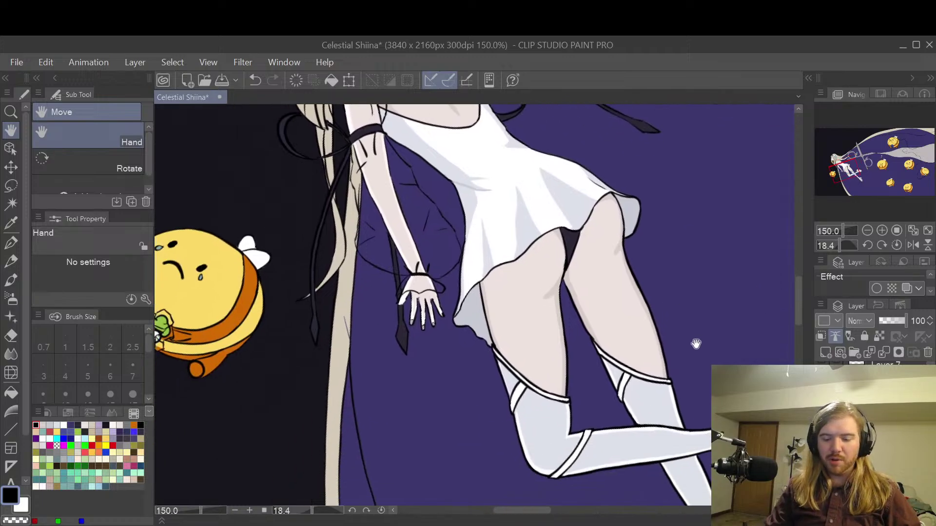
scroll(694, 343, down, 3)
mouse_move(628, 419)
mouse_down()
mouse_move(623, 386)
mouse_move(668, 341)
mouse_up()
scroll(565, 369, up, 2)
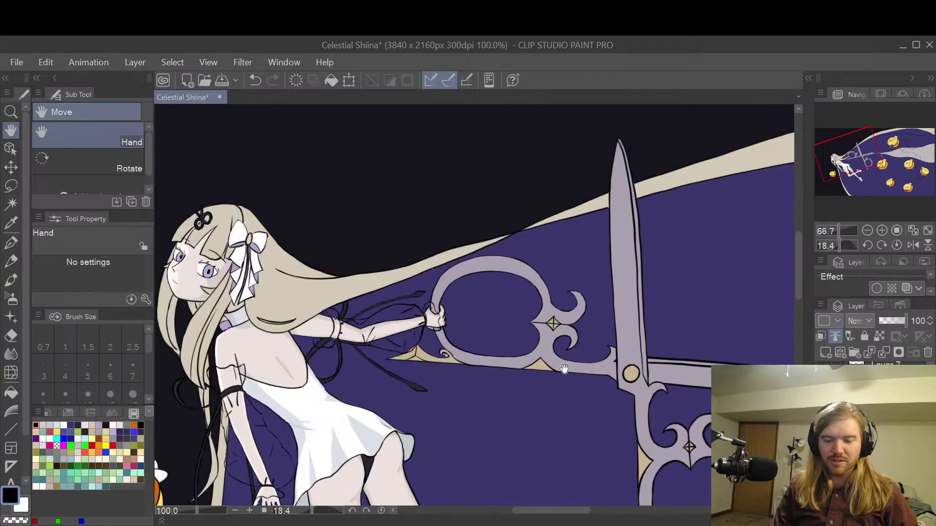
- Inspect the head, back, dress and legs together with the scissors handles and blades, from close up and further away
drag(495, 389, 669, 354)
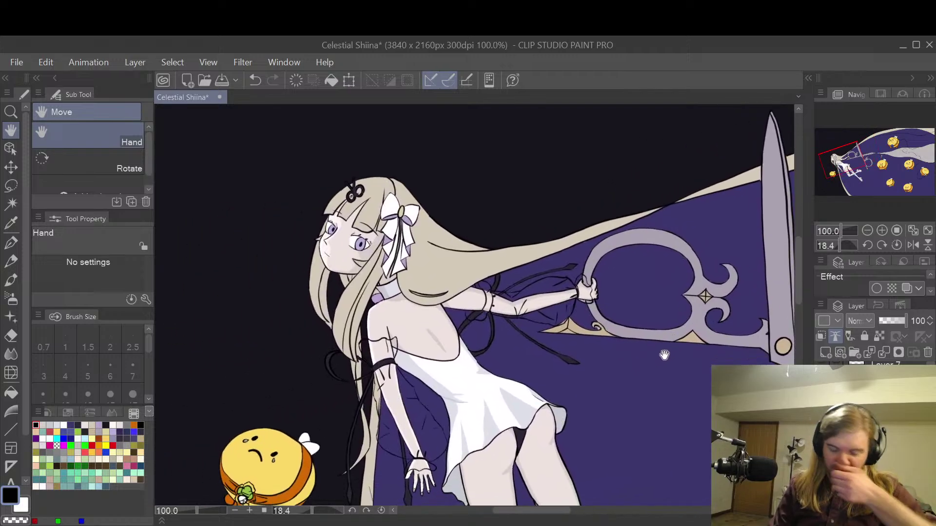
scroll(673, 365, up, 1)
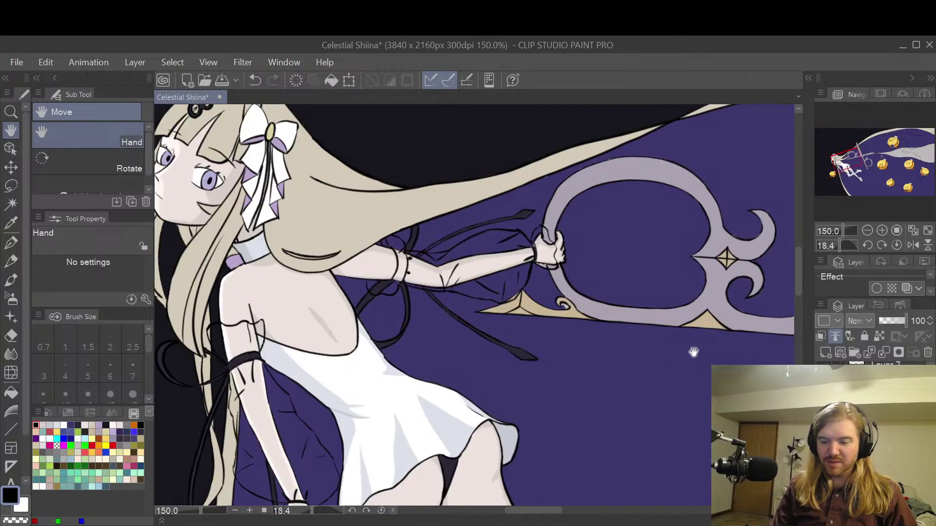
drag(714, 360, 576, 400)
scroll(693, 395, down, 1)
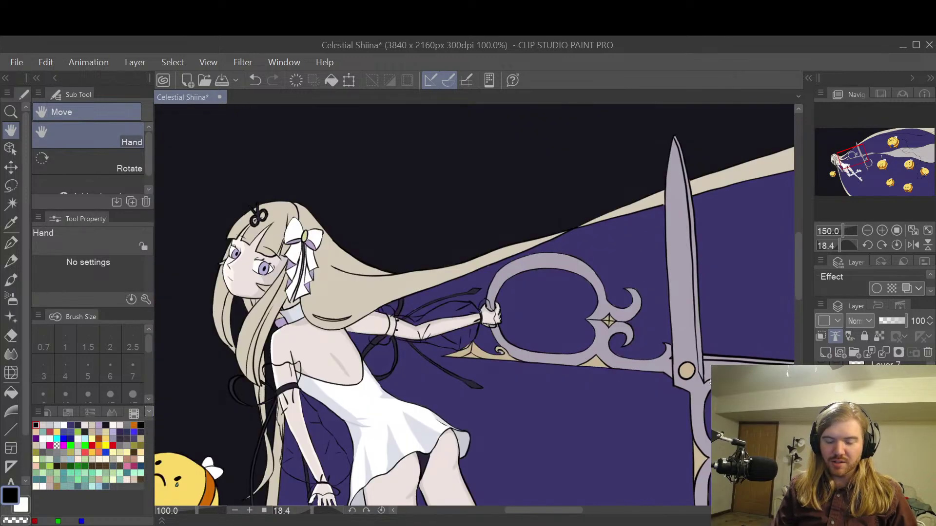
scroll(708, 382, down, 3)
scroll(720, 345, up, 2)
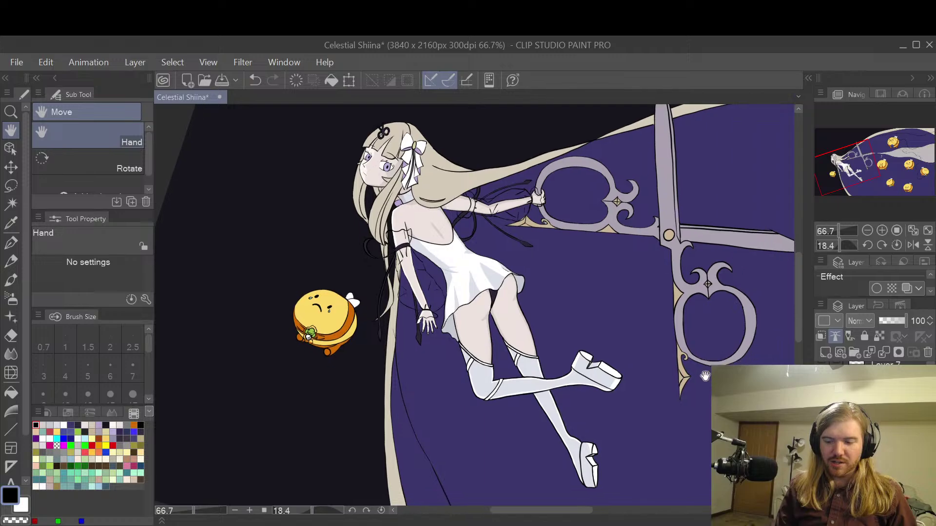
drag(707, 379, 610, 415)
scroll(609, 416, up, 1)
scroll(736, 385, down, 1)
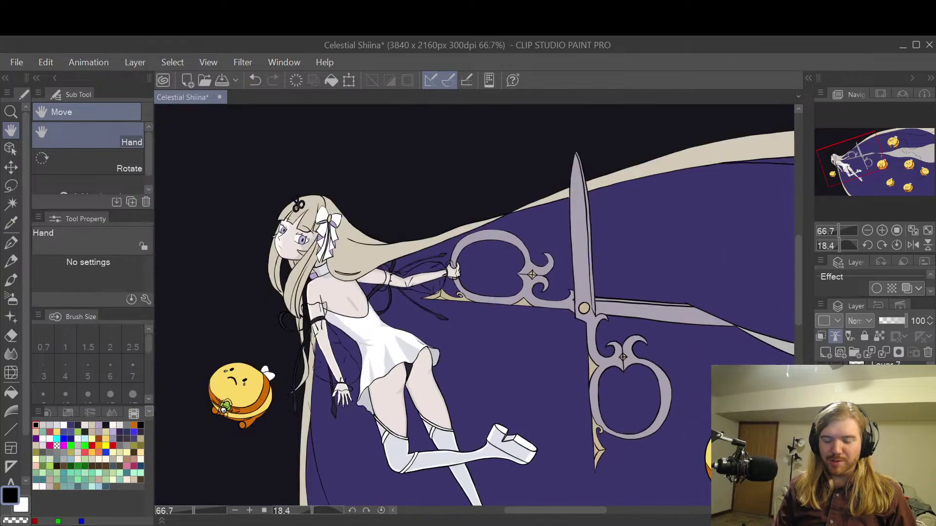
drag(456, 404, 457, 405)
scroll(457, 405, up, 2)
drag(544, 298, 546, 378)
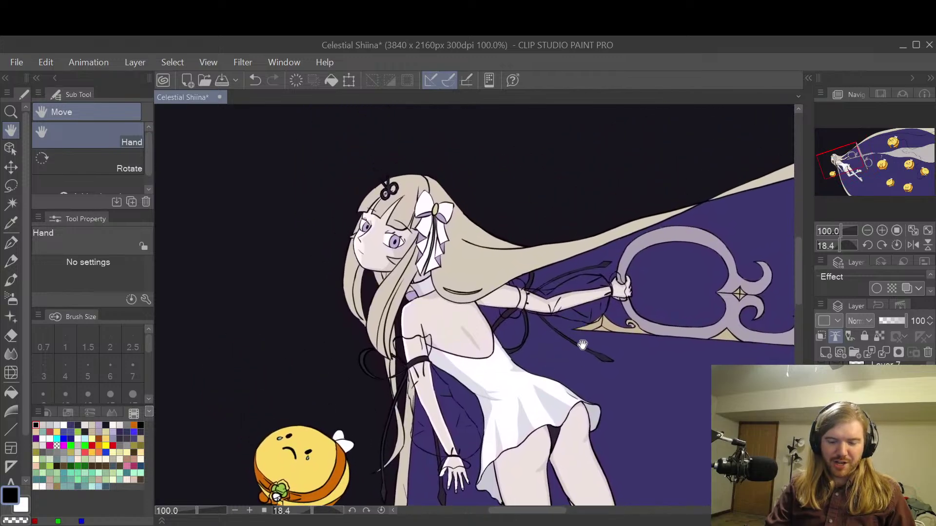
scroll(582, 342, up, 1)
drag(550, 413, 561, 328)
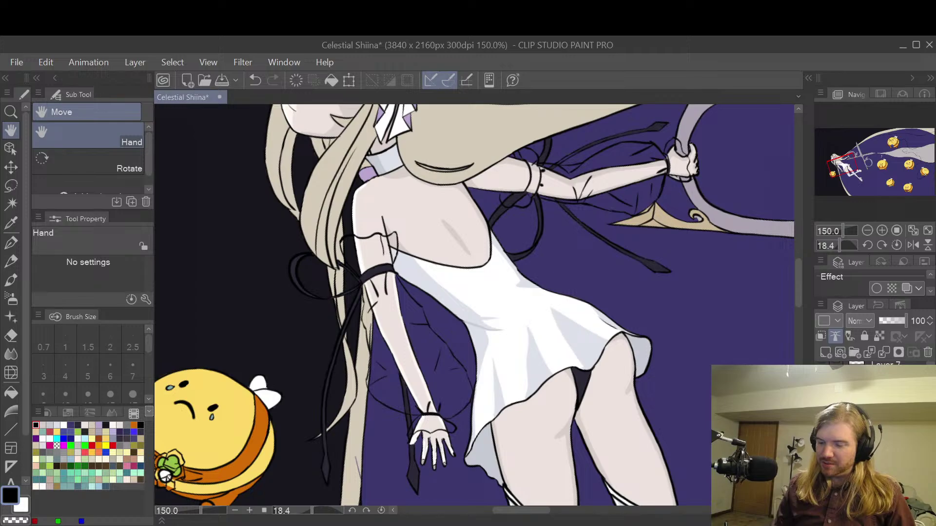
scroll(473, 312, down, 1)
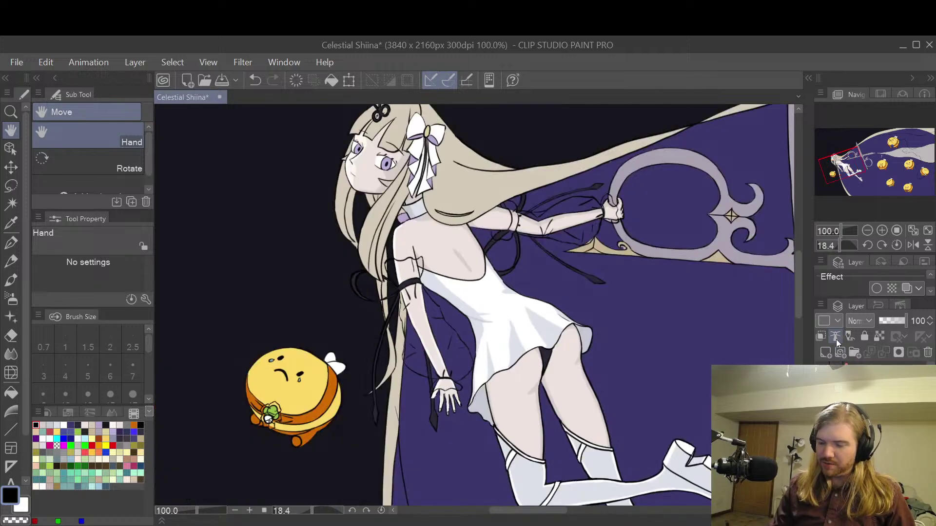
drag(497, 351, 546, 444)
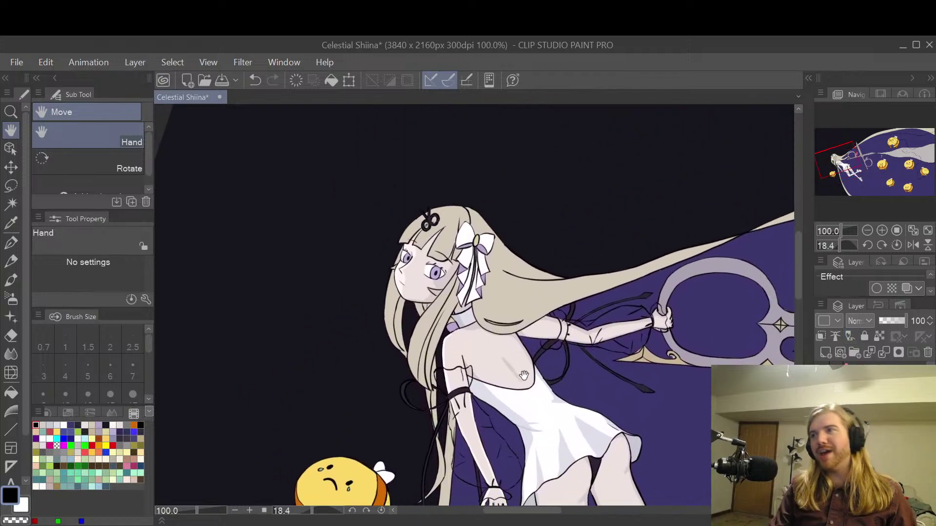
drag(485, 378, 568, 369)
- Sample the beige hair colour, choose a darker tan from it, and test it with a size 4 G-pen on the front lock
scroll(569, 368, up, 4)
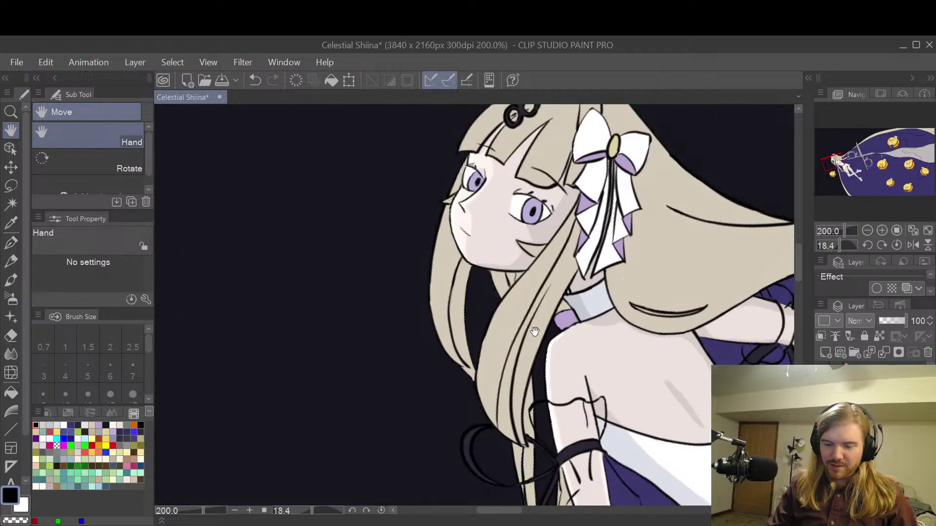
alt+click(507, 320)
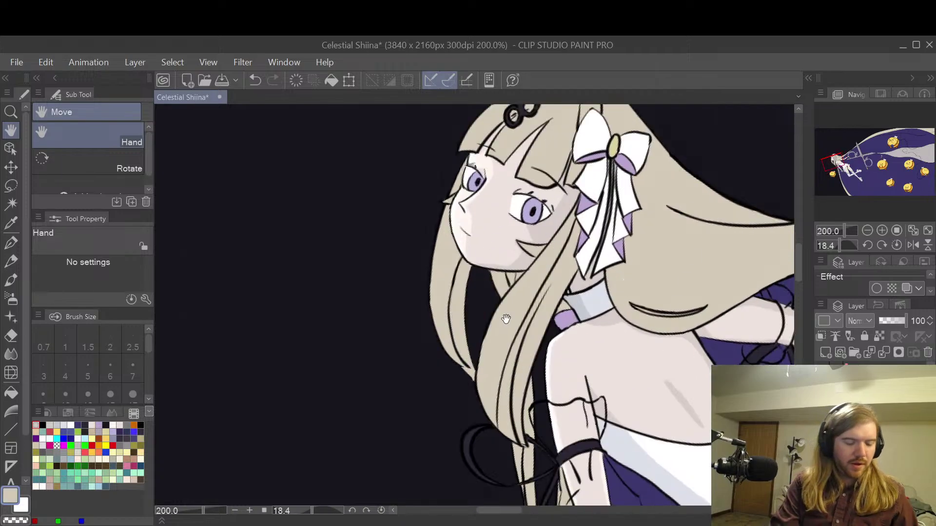
double_click(9, 497)
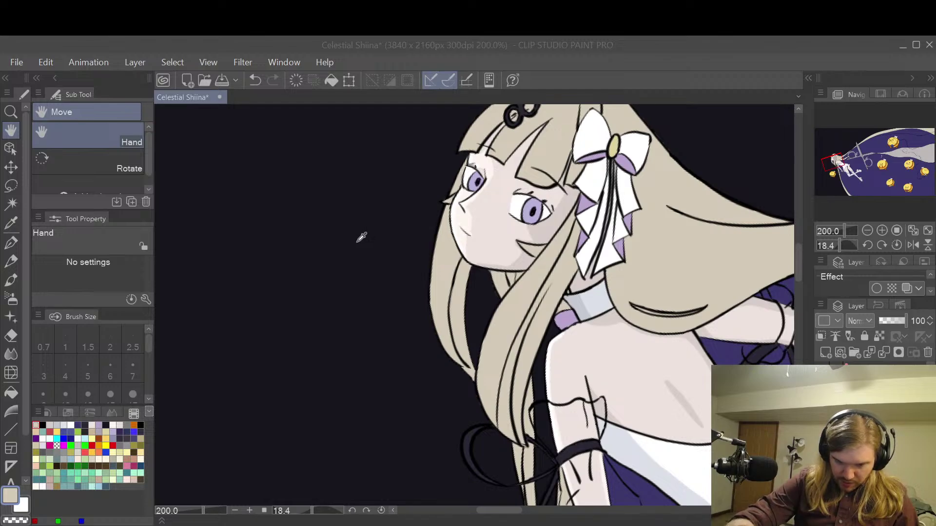
click(685, 162)
key(p)
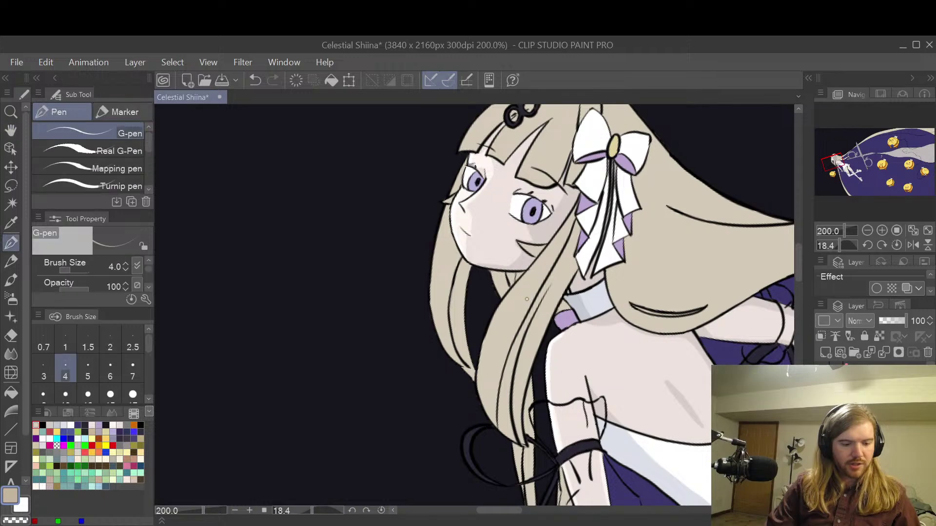
scroll(526, 300, up, 2)
mouse_move(530, 283)
mouse_down()
mouse_move(506, 346)
mouse_move(544, 252)
mouse_up()
key(ctrl+z)
key(ctrl+z)
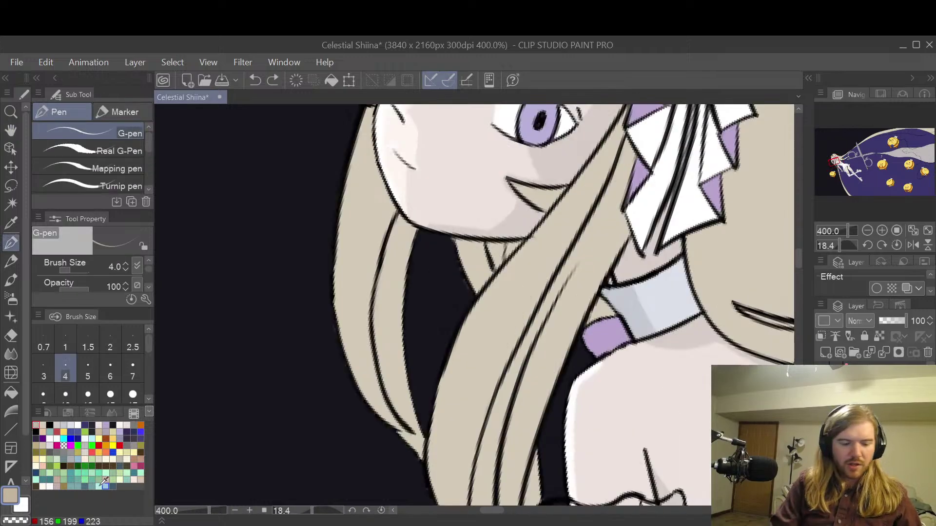
- Adjust the tan hair shadow colour and test it with a short stroke beside the front lock's inner line, undoing the stroke
click(11, 494)
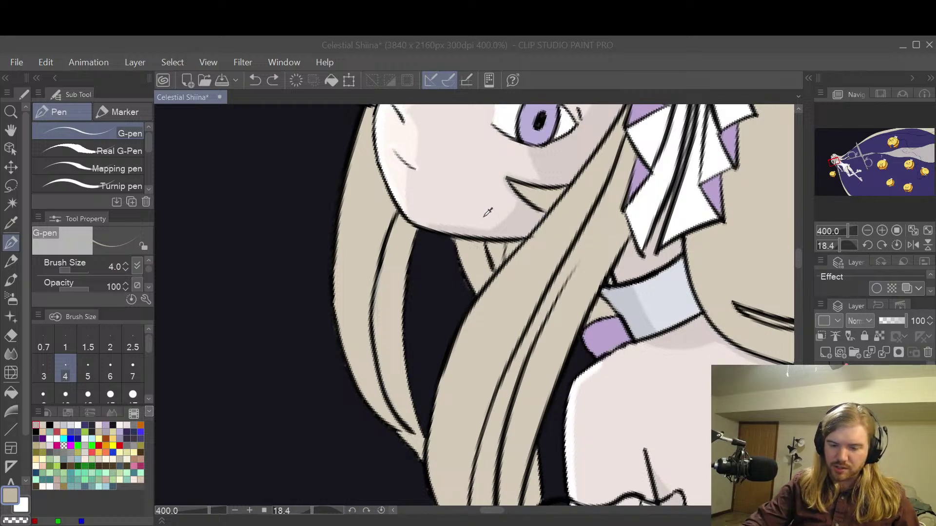
mouse_move(543, 298)
mouse_down()
mouse_move(525, 319)
mouse_move(544, 288)
mouse_up()
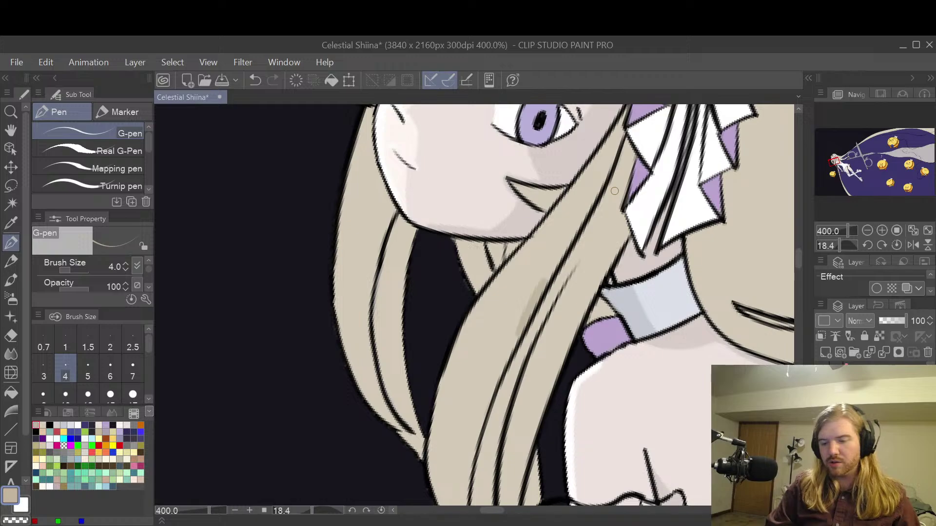
key(ctrl+z)
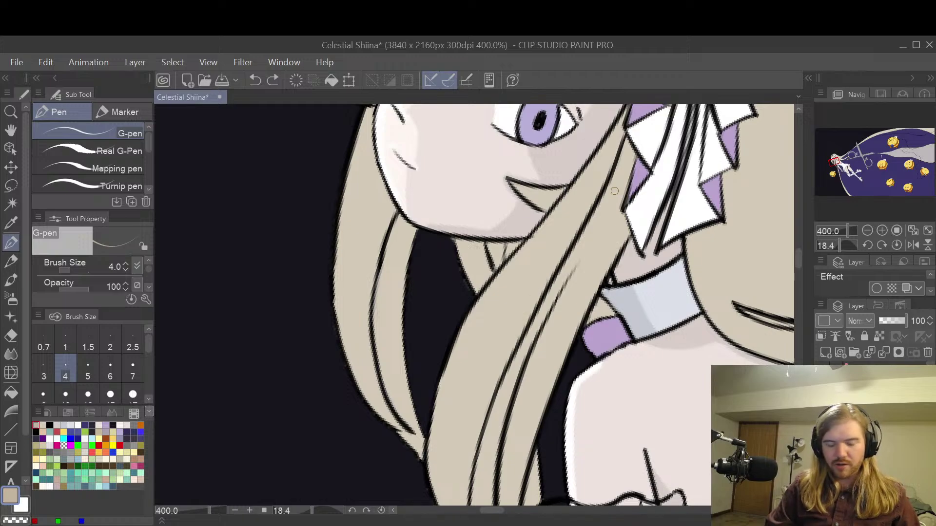
- Try a darker, greyer tan as the hair shadow colour with two short strokes on the front lock, undoing both
click(9, 495)
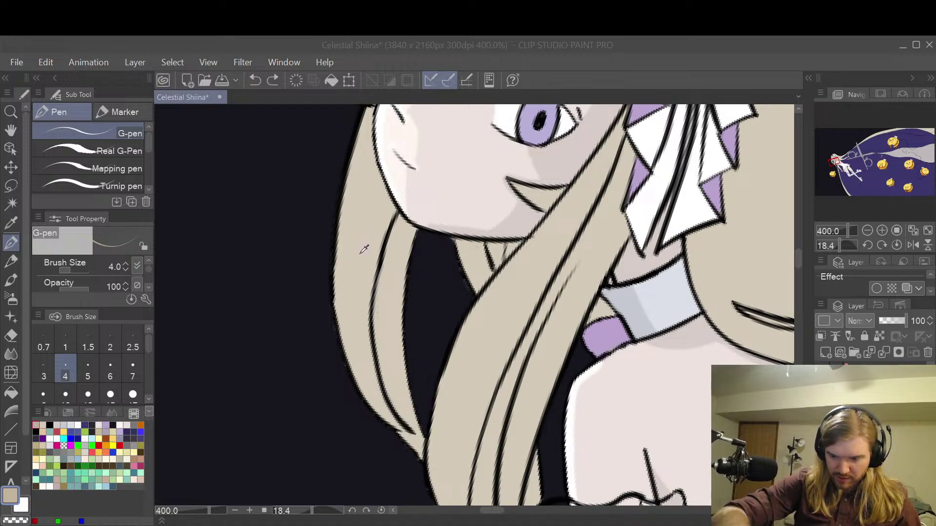
click(684, 164)
drag(533, 285, 523, 306)
drag(555, 240, 542, 267)
key(ctrl+z)
key(ctrl+z)
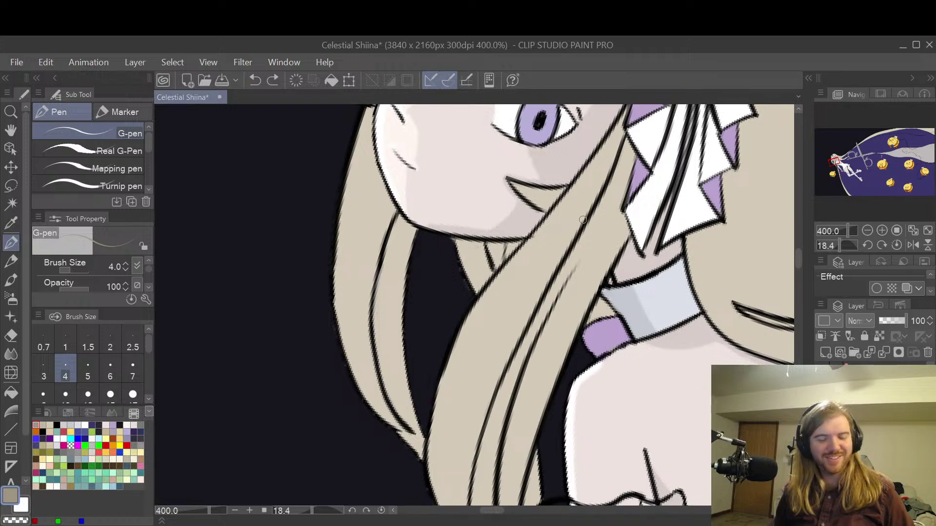
- Draw a thin curved shadow boundary down the front hair lock with the size 4 G-pen in the lighter tan
key(h)
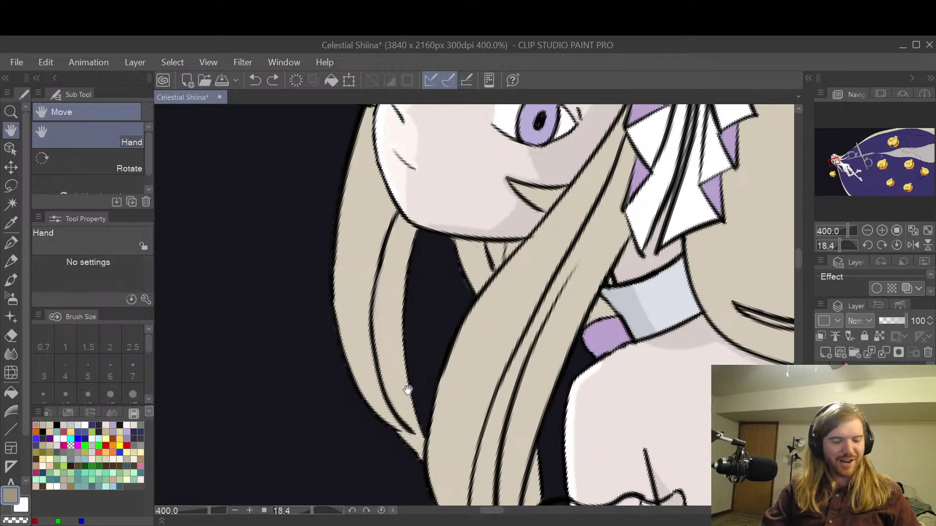
key(p)
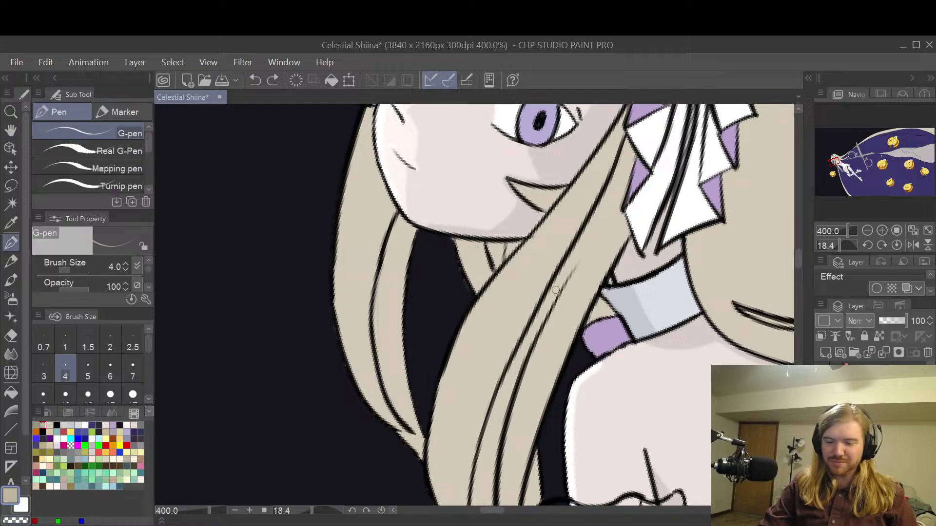
key(space)
drag(563, 336, 567, 274)
scroll(581, 262, down, 1)
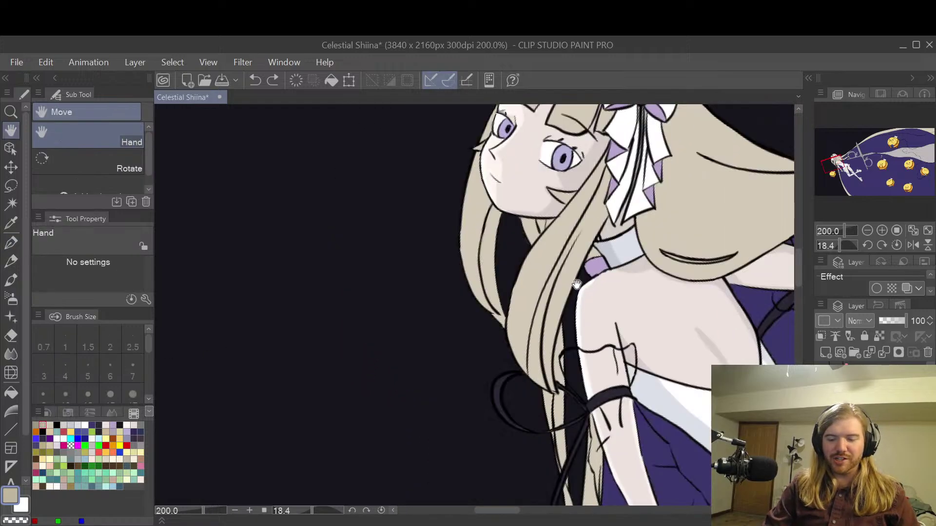
scroll(563, 302, up, 1)
scroll(562, 303, down, 2)
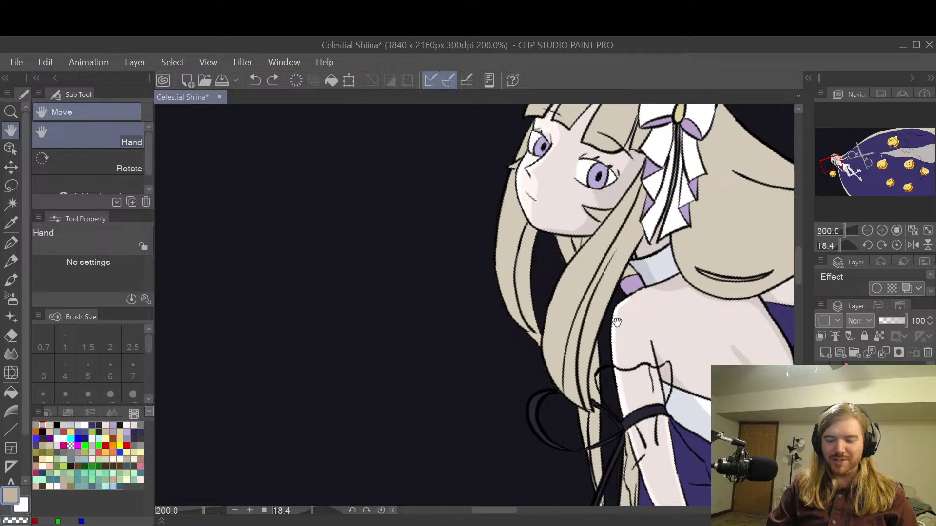
scroll(619, 332, up, 2)
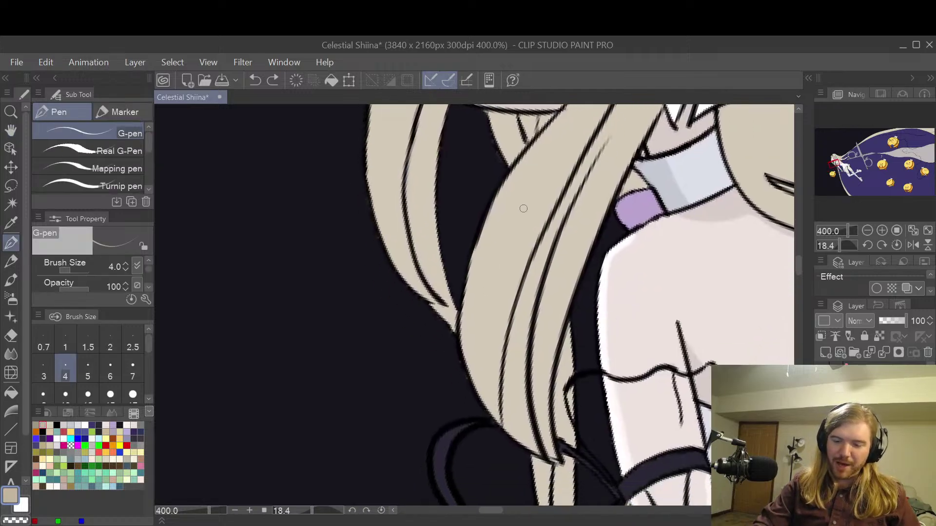
drag(524, 163, 509, 307)
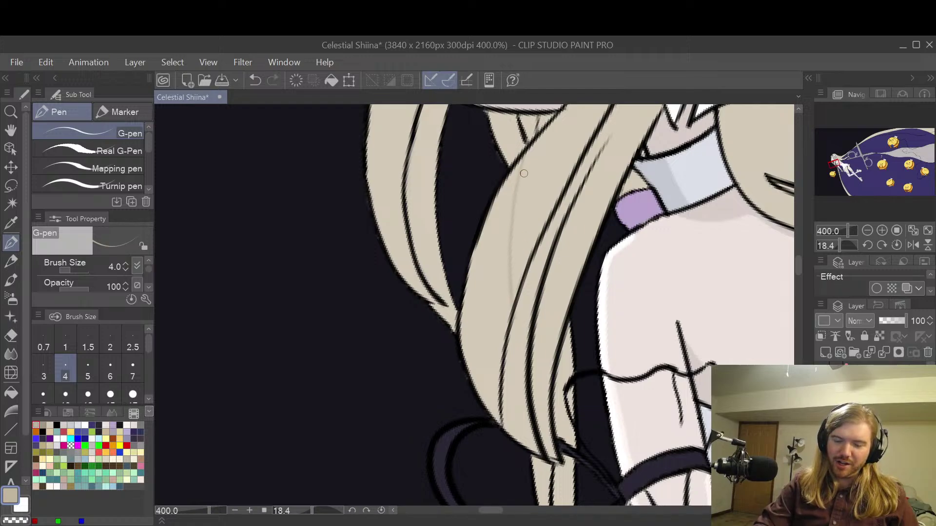
mouse_move(517, 171)
mouse_down()
mouse_move(508, 204)
mouse_move(506, 185)
mouse_up()
key(ctrl+z)
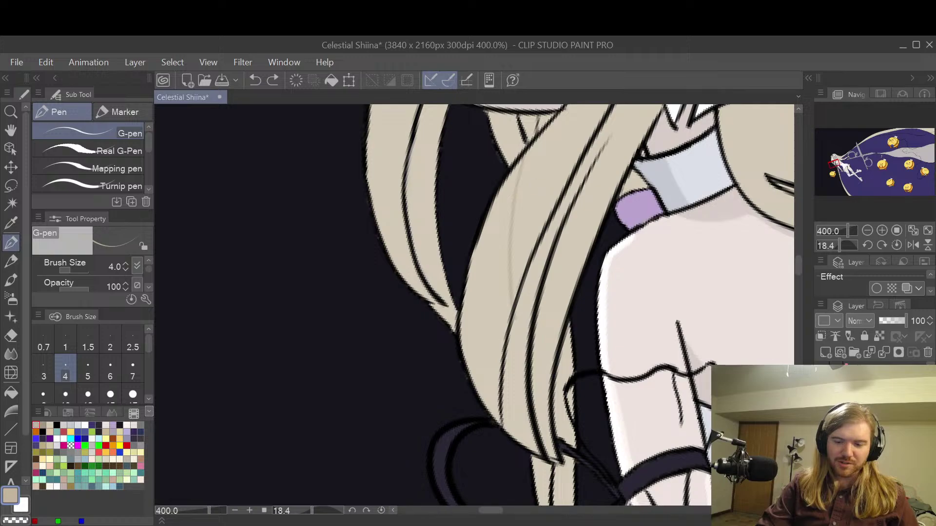
- Try to fill one side of the front lock's shadow boundary with tan on a clipped layer, using Refer other layers
click(11, 393)
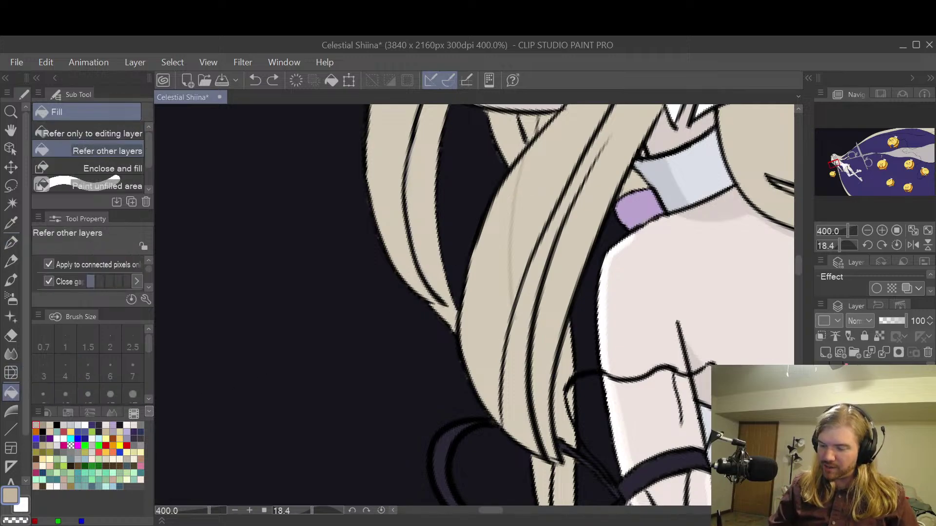
click(822, 336)
click(512, 251)
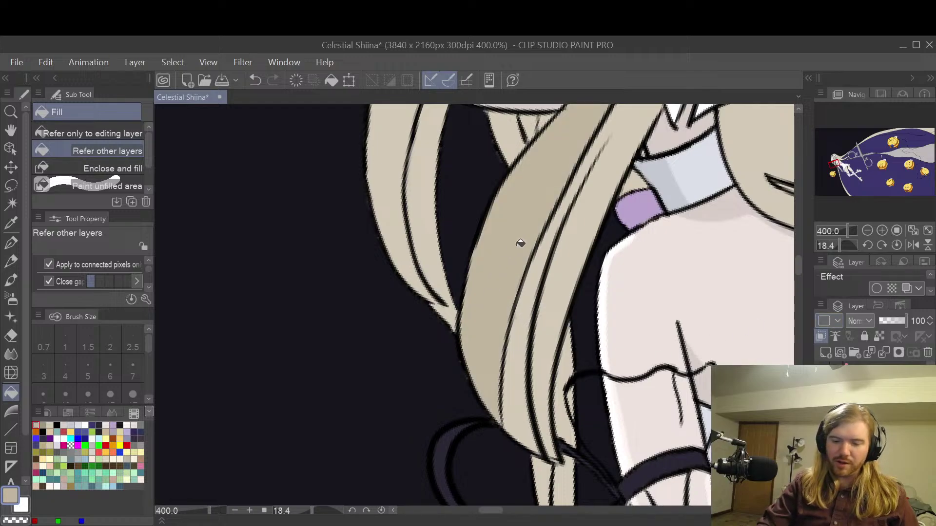
key(ctrl+z)
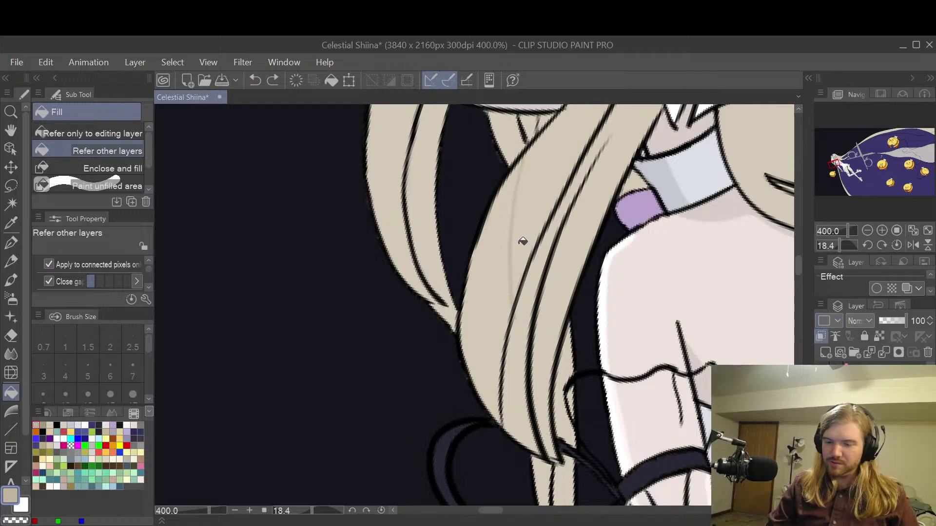
click(510, 235)
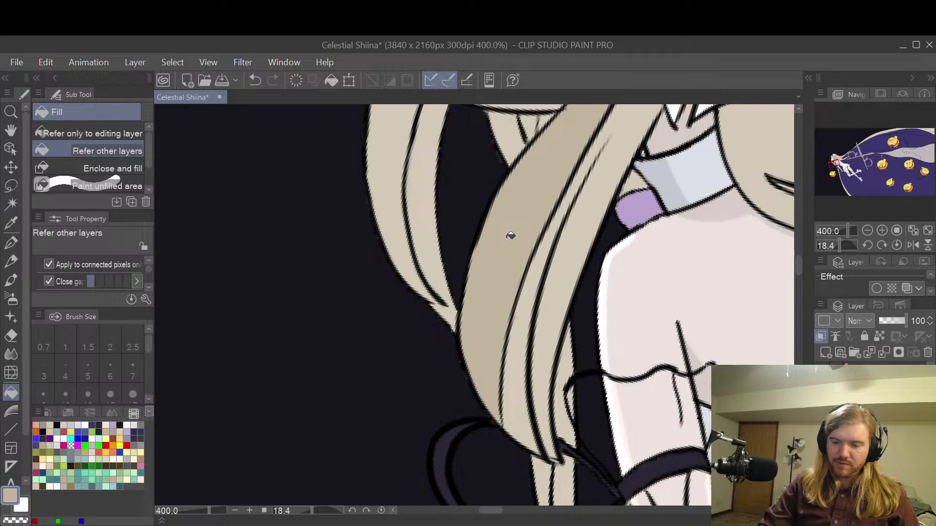
key(ctrl+z)
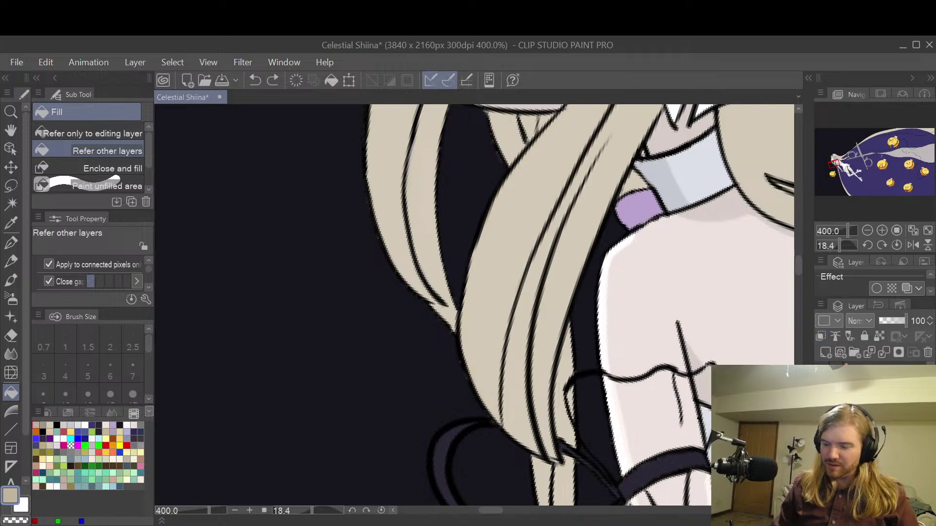
- Clip the shading layer to the layer below and redraw the tan shadow boundary down the front hair lock
click(821, 336)
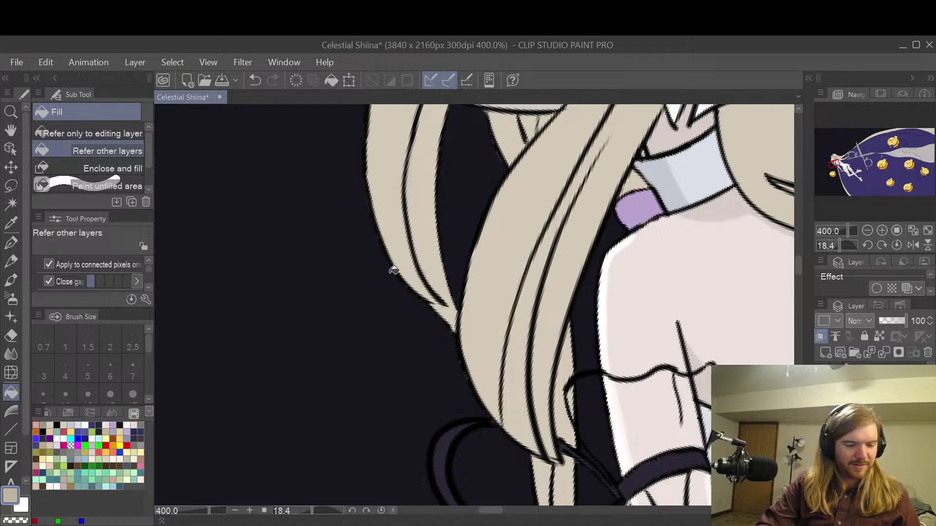
key(p)
drag(510, 182, 519, 291)
- Try to fill the outer side of the redrawn shadow boundary on the front lock with tan, undoing the fill
key(g)
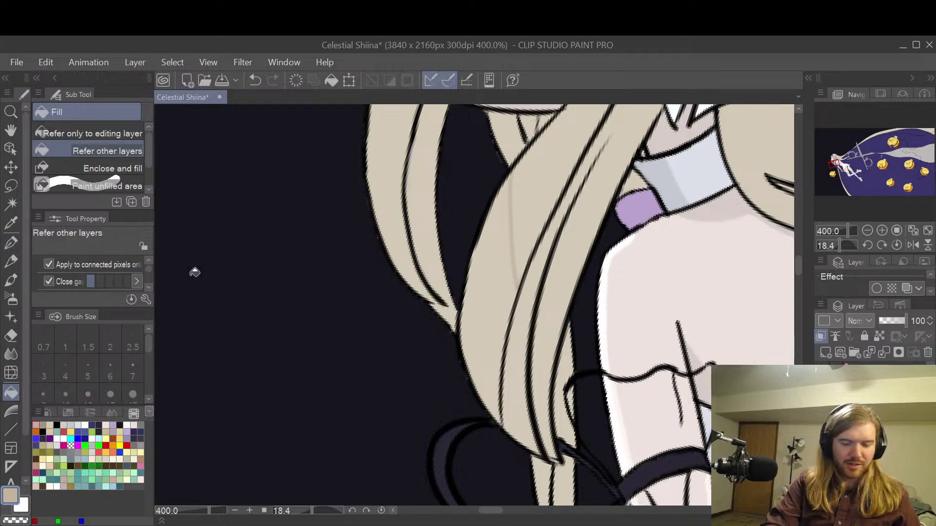
click(498, 274)
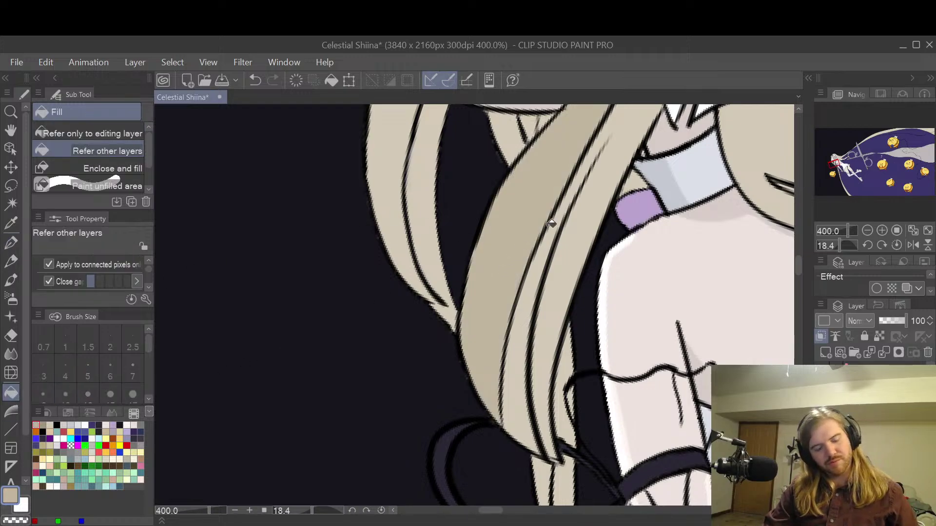
key(ctrl+z)
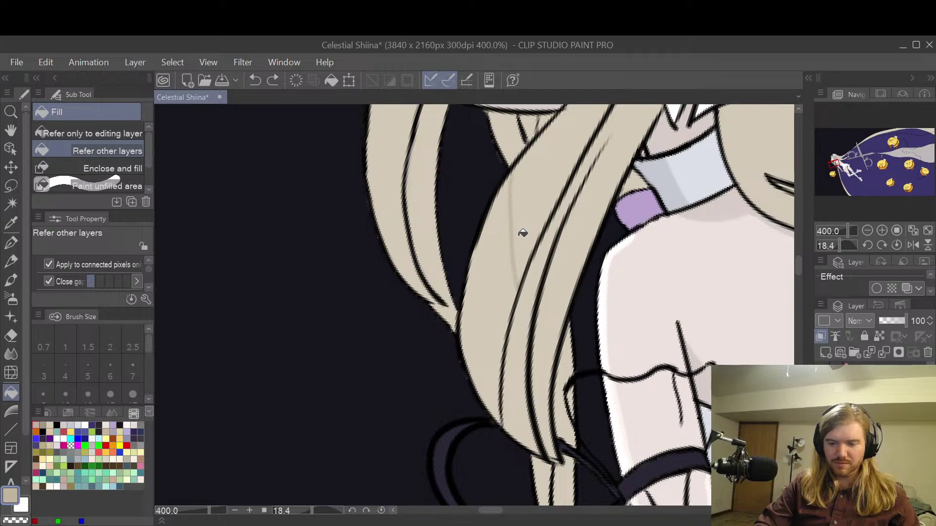
- Strengthen the tan shadow boundary down the middle of the front hair lock with the size 4 G-pen
key(p)
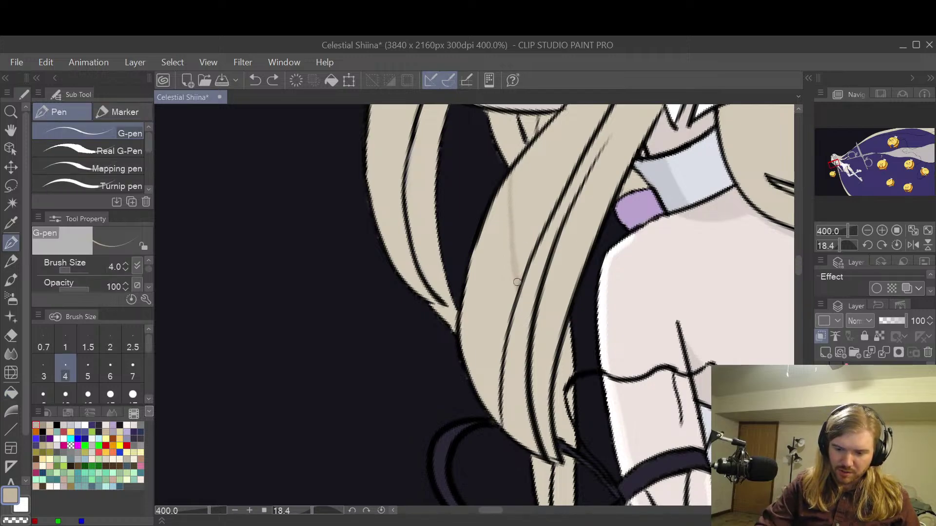
drag(513, 263, 509, 171)
drag(519, 303, 510, 236)
- Try to fill the outer side of the strengthened boundary with tan using Refer other layers, then undo the fill
click(11, 393)
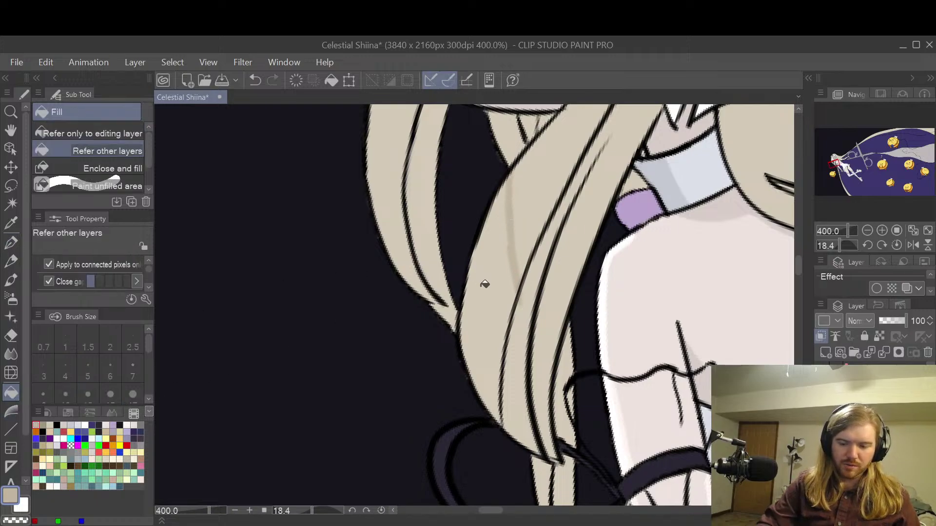
click(488, 294)
key(space)
drag(634, 236, 699, 245)
drag(605, 367, 639, 293)
key(ctrl+z)
- Add tan G-pen strokes beside the shadow boundary and through the upper outer part of the front lock
key(p)
mouse_move(565, 279)
mouse_down()
mouse_move(556, 337)
mouse_move(562, 271)
mouse_move(552, 200)
mouse_up()
drag(554, 167, 523, 253)
drag(534, 221, 532, 252)
- Try once more to fill the remaining outer area of the front lock with tan, then undo the fill
key(g)
click(547, 304)
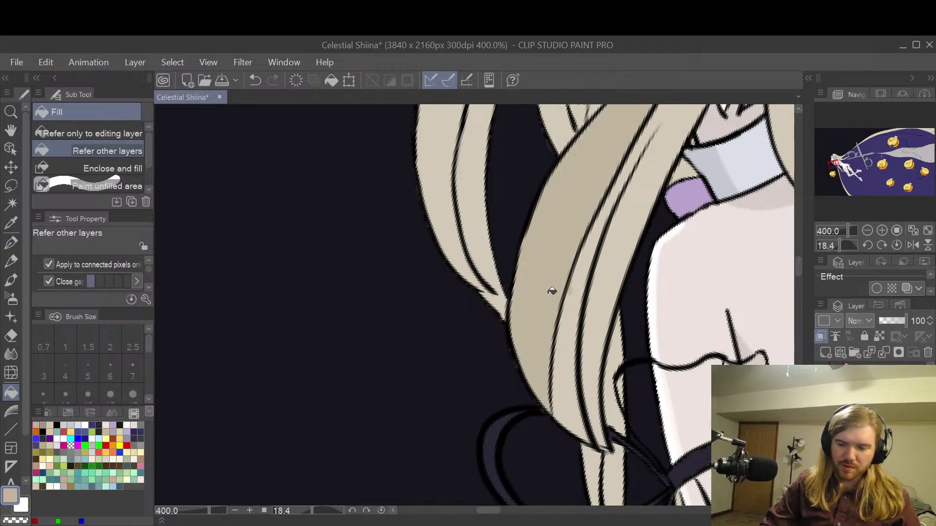
key(ctrl+z)
- Paint the outer side of the front lock solid tan by hand, enlarging the G-pen to size 8
key(p)
mouse_move(521, 304)
mouse_down()
mouse_move(523, 271)
mouse_move(518, 363)
mouse_move(536, 391)
mouse_move(555, 398)
mouse_up()
drag(544, 346, 549, 392)
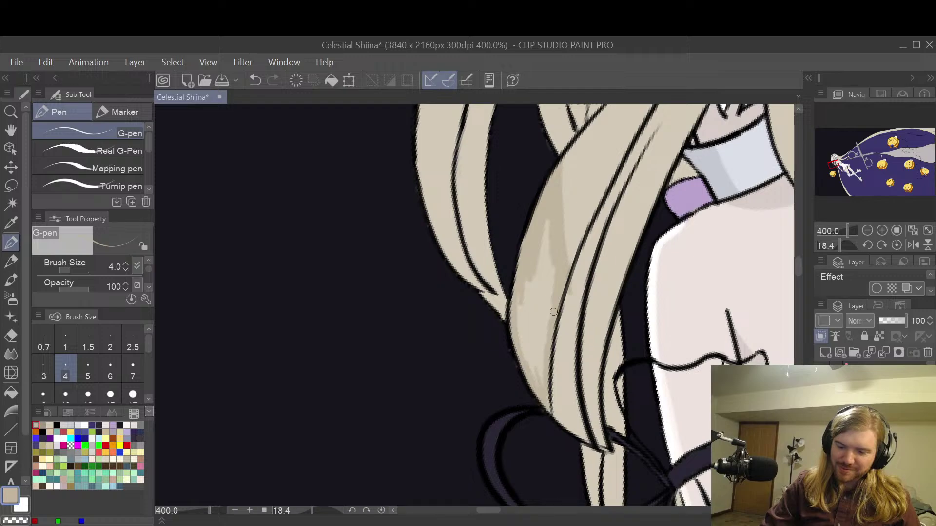
key(bracketright)
key(bracketright)
key(bracketright)
key(bracketright)
mouse_move(548, 267)
mouse_down()
mouse_move(552, 296)
mouse_move(546, 227)
mouse_move(528, 318)
mouse_move(519, 286)
mouse_move(537, 367)
mouse_move(540, 307)
mouse_up()
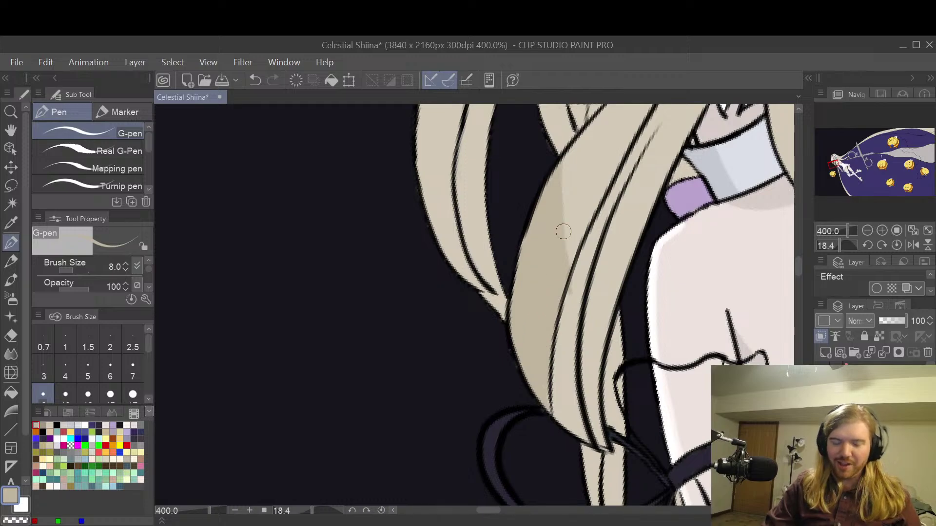
- Paint a tapering tan shadow on the upper front lock from beside the cheek down along its inner line, undoing the stray strokes
key(space)
drag(698, 331, 640, 368)
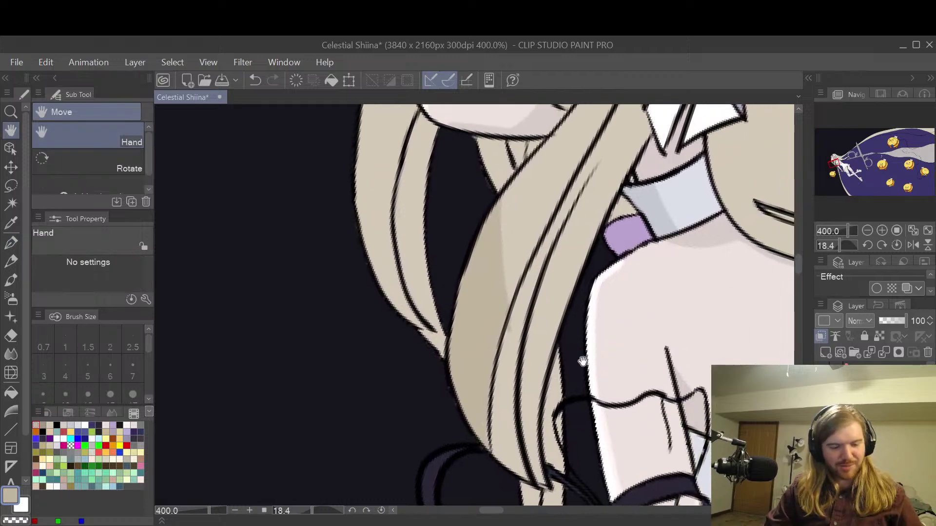
key(e)
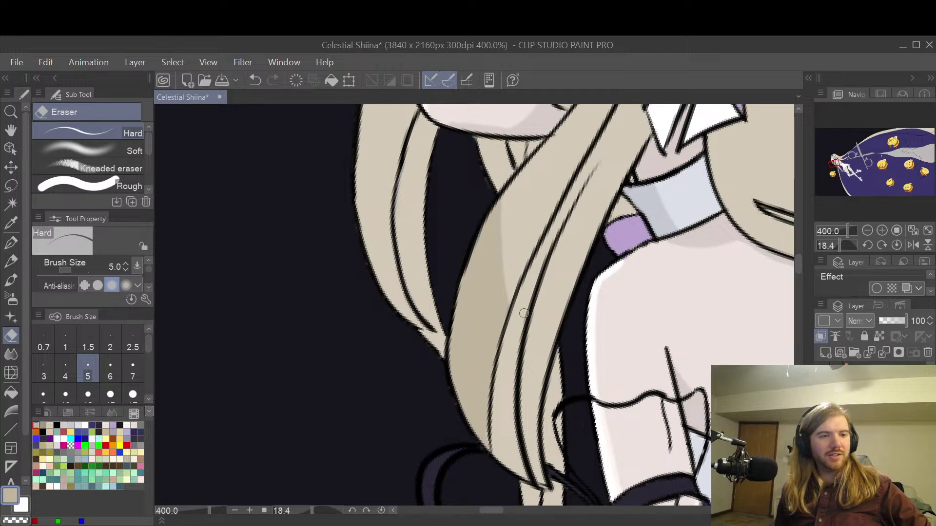
key(space)
scroll(612, 390, down, 4)
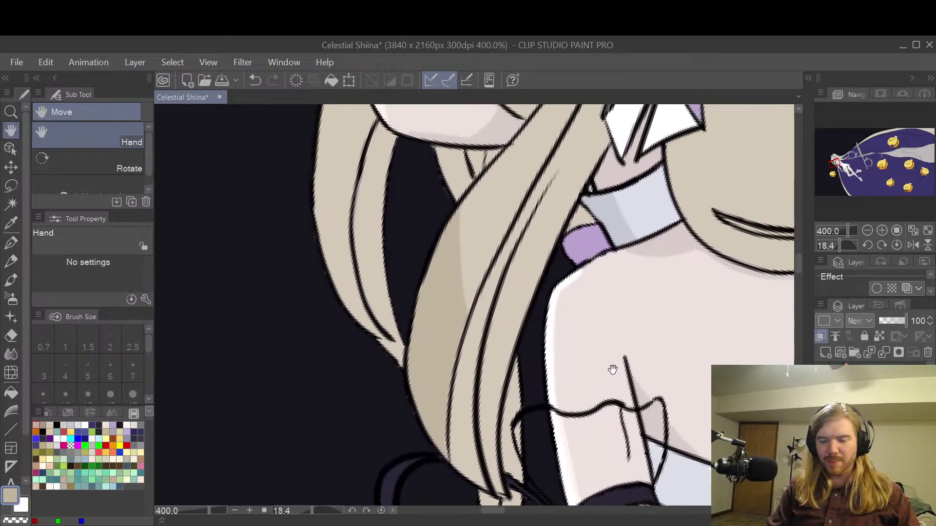
drag(631, 357, 612, 457)
scroll(604, 412, up, 4)
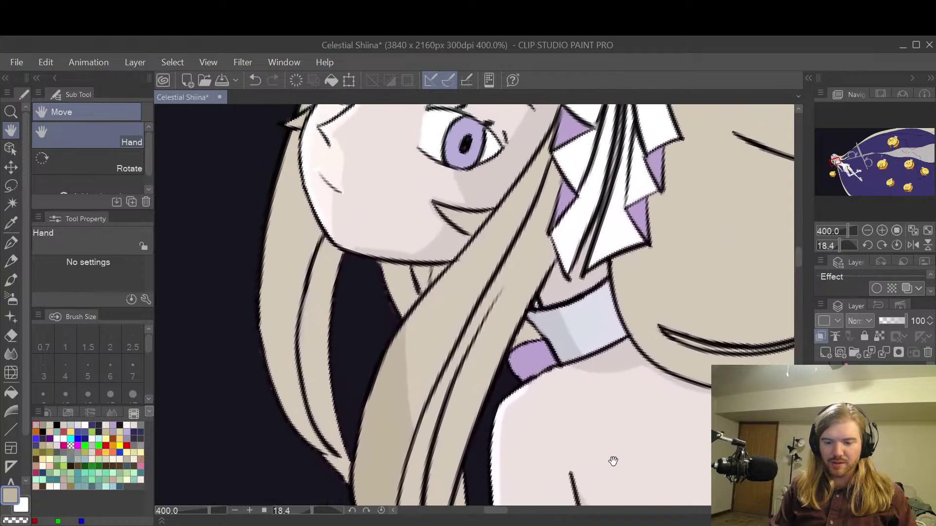
key(p)
drag(550, 146, 523, 225)
key(ctrl+z)
mouse_move(555, 129)
mouse_down()
mouse_move(511, 245)
mouse_move(458, 348)
mouse_up()
key(ctrl+z)
mouse_move(461, 258)
mouse_down()
mouse_move(460, 345)
mouse_move(463, 337)
mouse_up()
drag(514, 241, 472, 317)
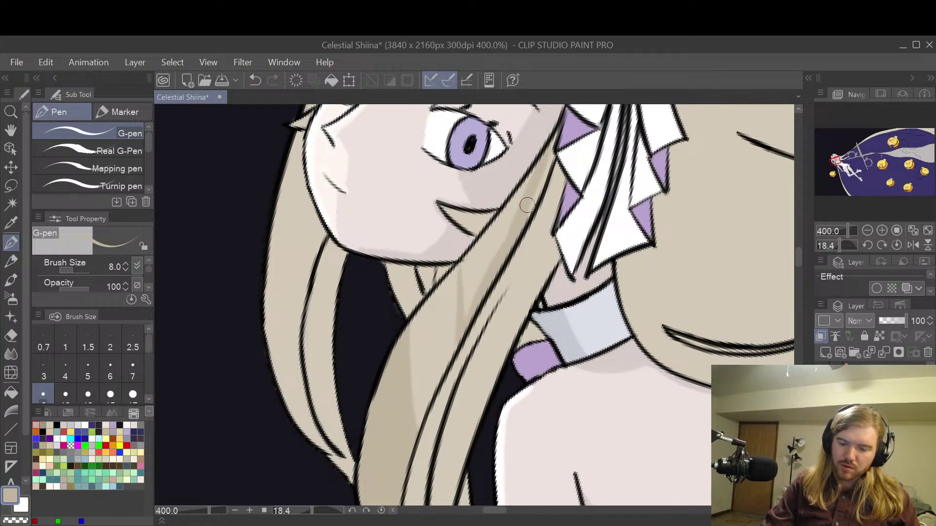
mouse_move(539, 169)
mouse_down()
mouse_move(474, 251)
mouse_move(473, 277)
mouse_move(510, 217)
mouse_move(462, 263)
mouse_move(471, 304)
mouse_move(539, 165)
mouse_up()
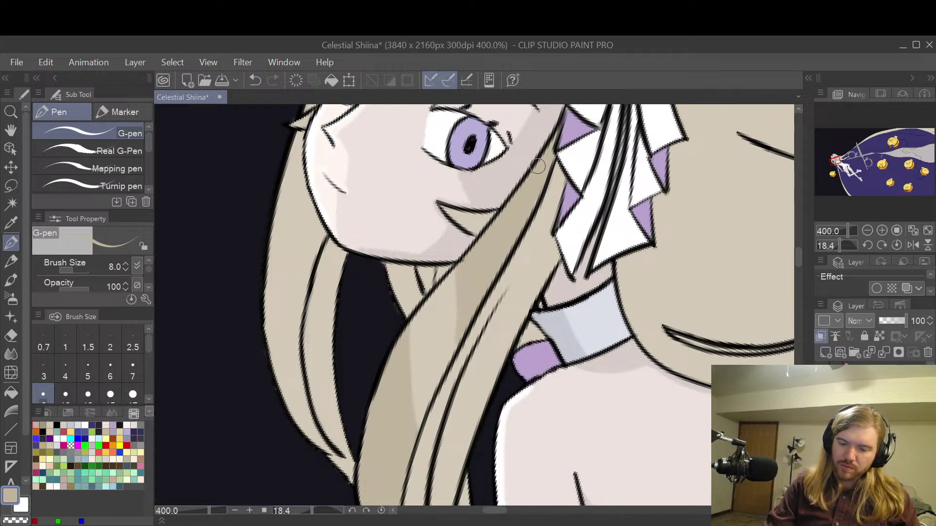
- Shade the narrow inner strand of the front lock in tan from its middle down to the tip with the size 8 G-pen
key(h)
drag(581, 362, 626, 242)
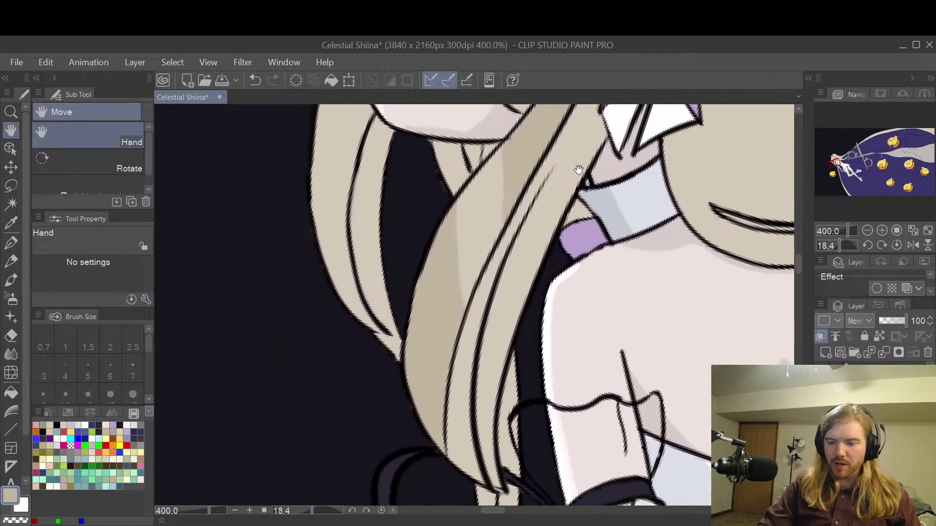
key(p)
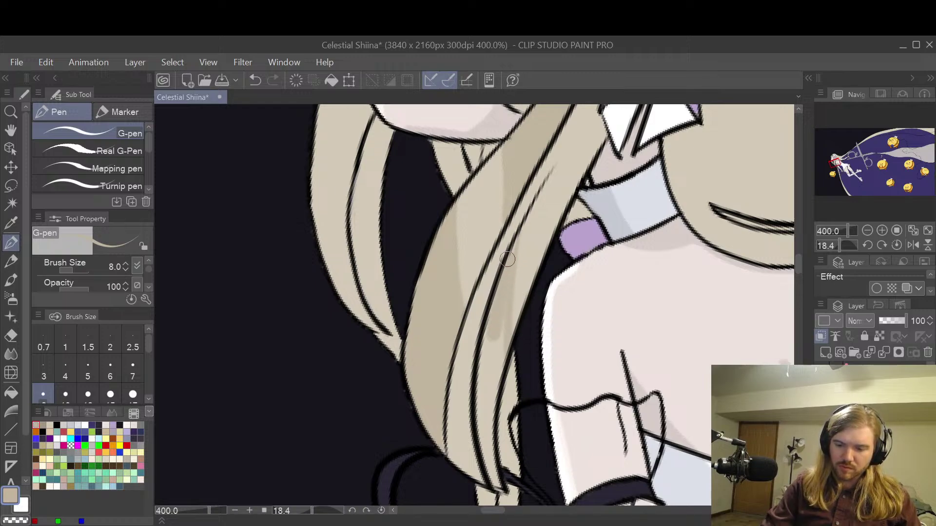
mouse_move(488, 467)
mouse_down()
mouse_move(487, 323)
mouse_move(486, 408)
mouse_move(501, 372)
mouse_move(521, 217)
mouse_move(493, 377)
mouse_move(489, 336)
mouse_up()
key(ctrl+z)
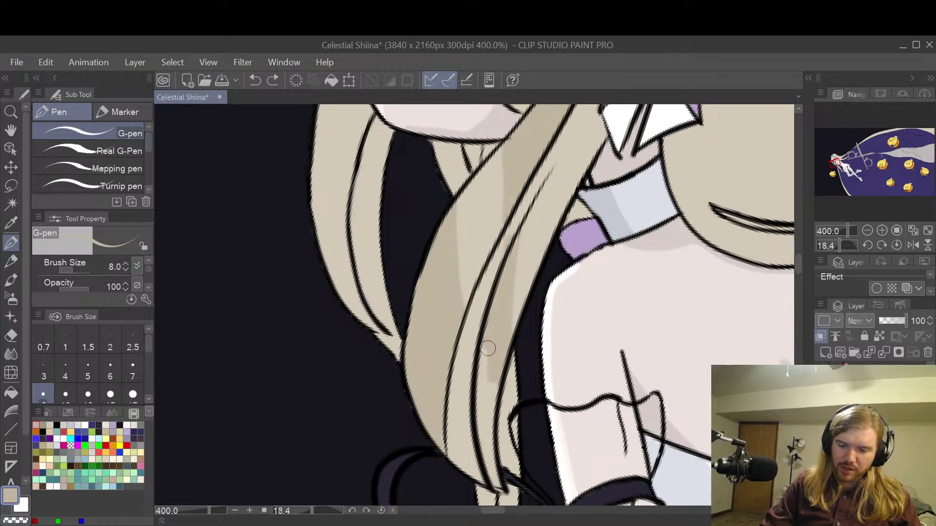
mouse_move(491, 369)
mouse_down()
mouse_move(522, 284)
mouse_move(528, 234)
mouse_up()
- Bring the head and shoulders into view at 200% and return to the size 8 G-pen to continue the hair shading
key(e)
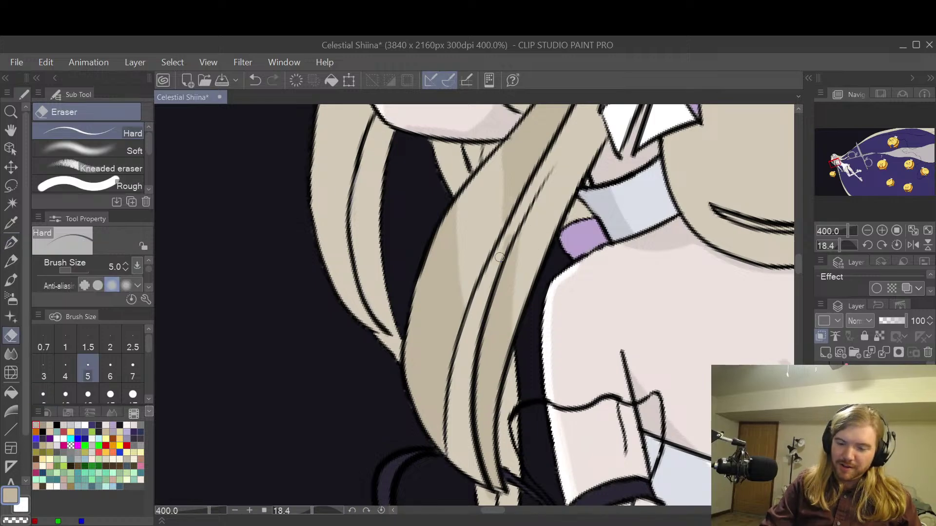
key(space)
mouse_move(659, 223)
mouse_down()
mouse_move(622, 308)
mouse_move(636, 275)
mouse_up()
scroll(623, 310, down, 2)
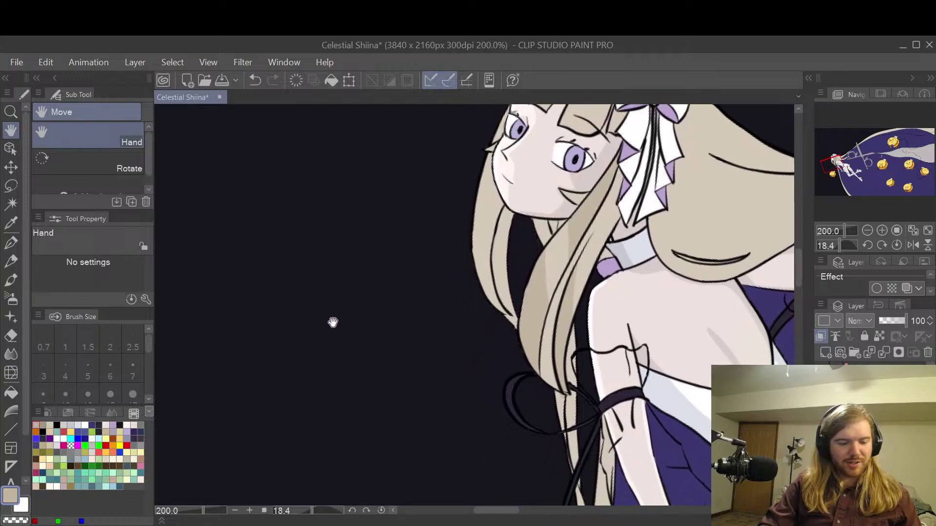
key(p)
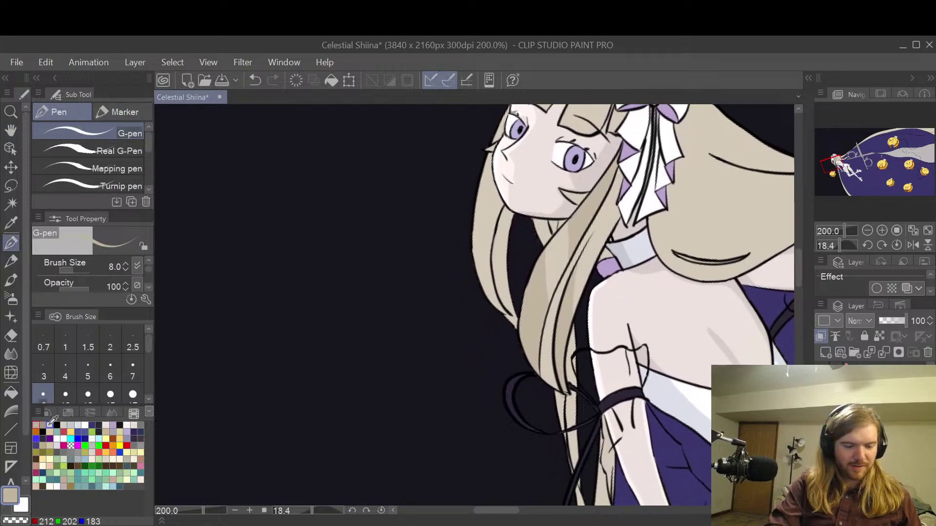
- Shade the narrow inner strand of the long front hair lock with darker beige down to its tip
scroll(582, 328, up, 2)
key(space)
drag(736, 324, 581, 324)
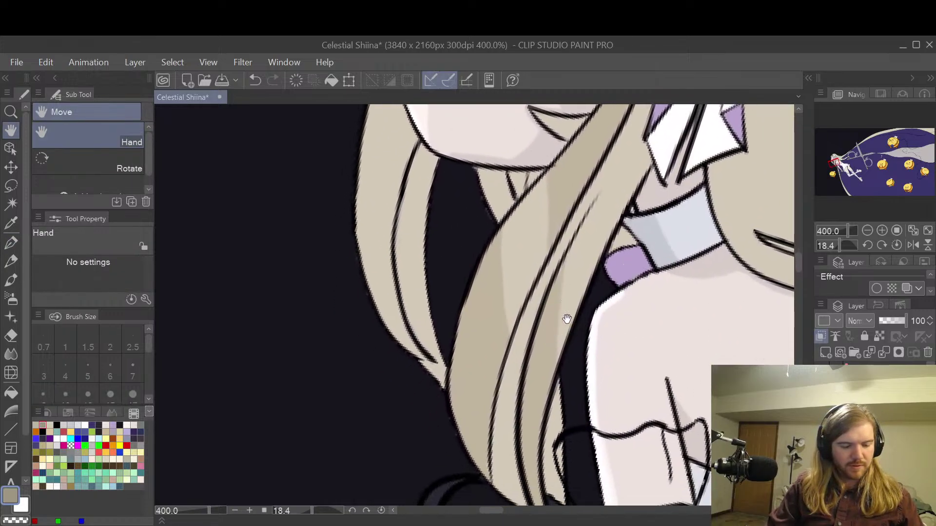
mouse_move(587, 202)
mouse_down()
mouse_move(529, 329)
mouse_move(509, 408)
mouse_up()
drag(520, 331, 497, 488)
mouse_move(495, 436)
mouse_down()
mouse_move(509, 461)
mouse_move(508, 433)
mouse_move(518, 476)
mouse_up()
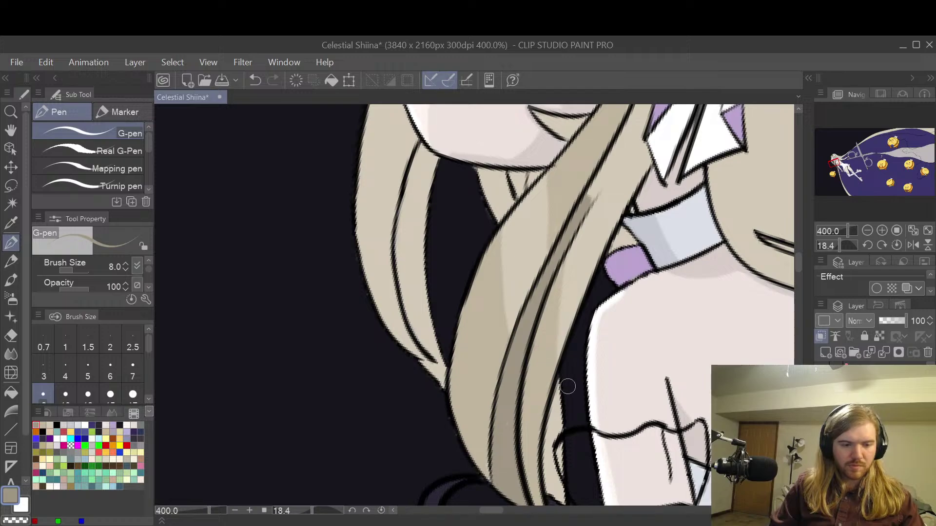
key(space)
drag(564, 382, 598, 340)
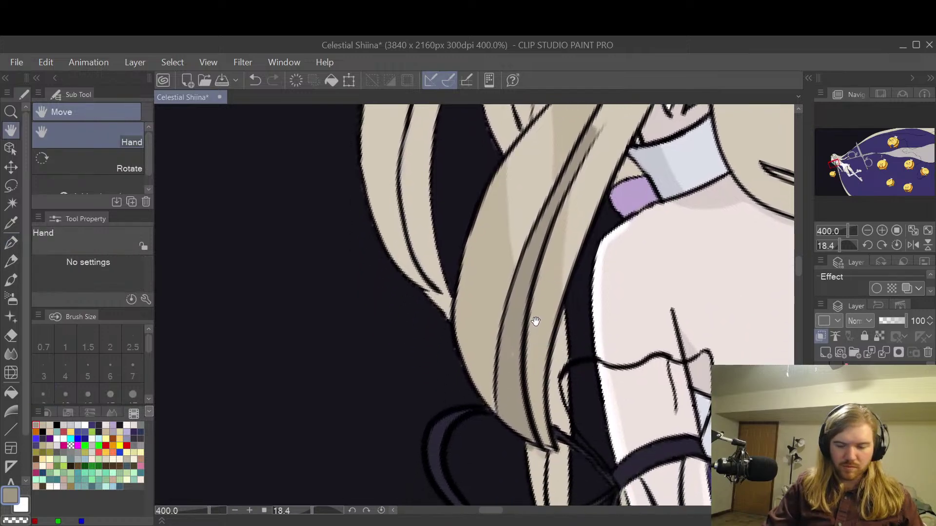
key(space)
drag(685, 293, 629, 403)
drag(521, 414, 548, 386)
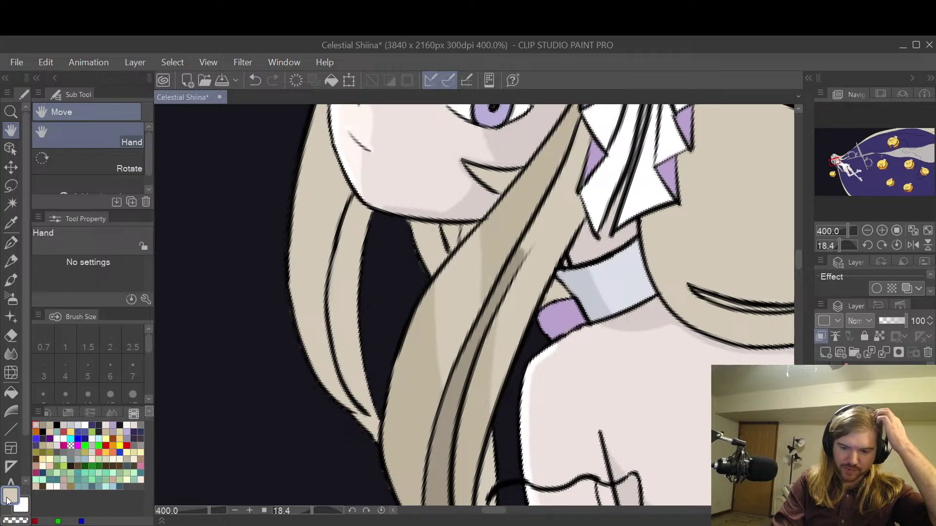
- Change the drawing colour to light cream and test a highlight stroke on the front hair lock, undoing it
click(8, 498)
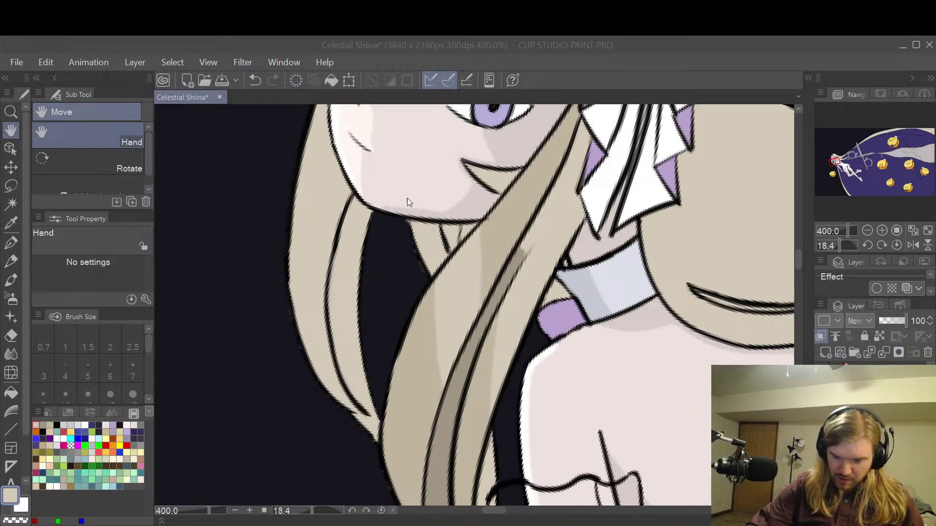
click(687, 168)
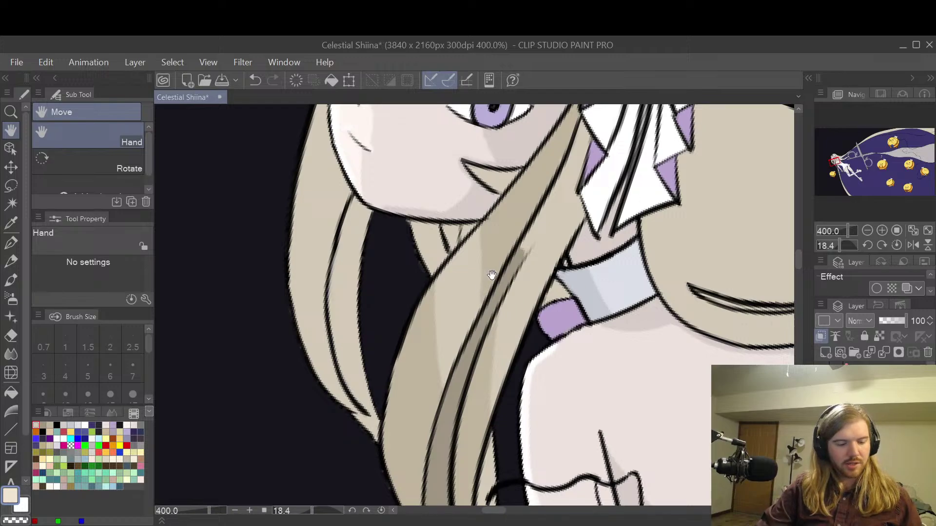
key(p)
drag(459, 319, 470, 278)
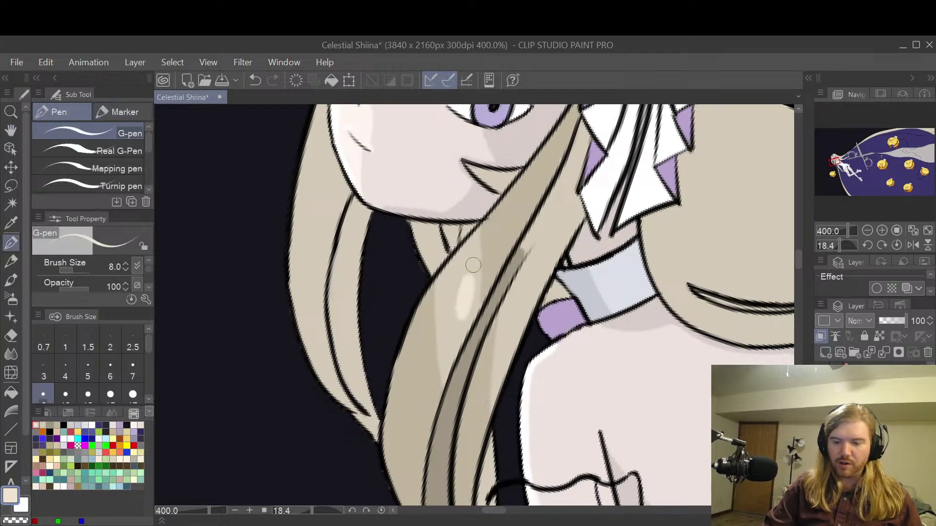
key(ctrl+z)
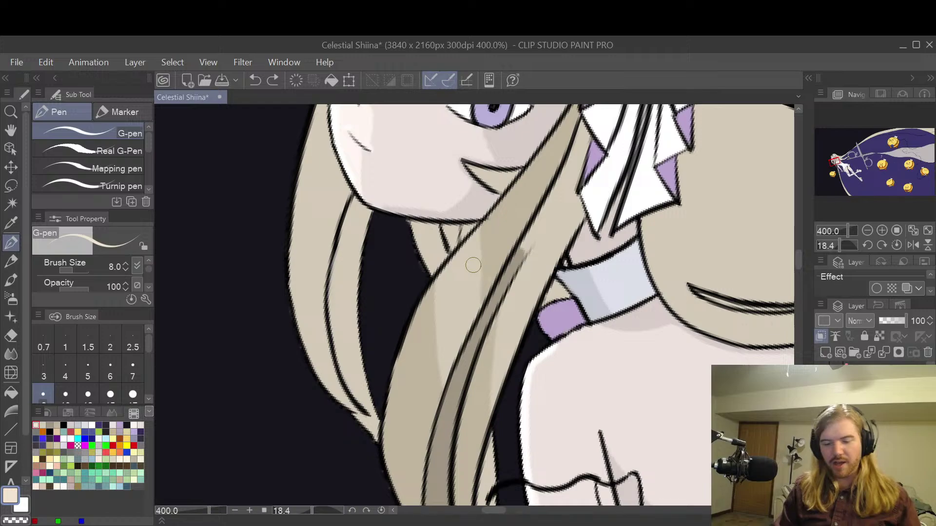
scroll(648, 293, down, 3)
scroll(646, 297, up, 3)
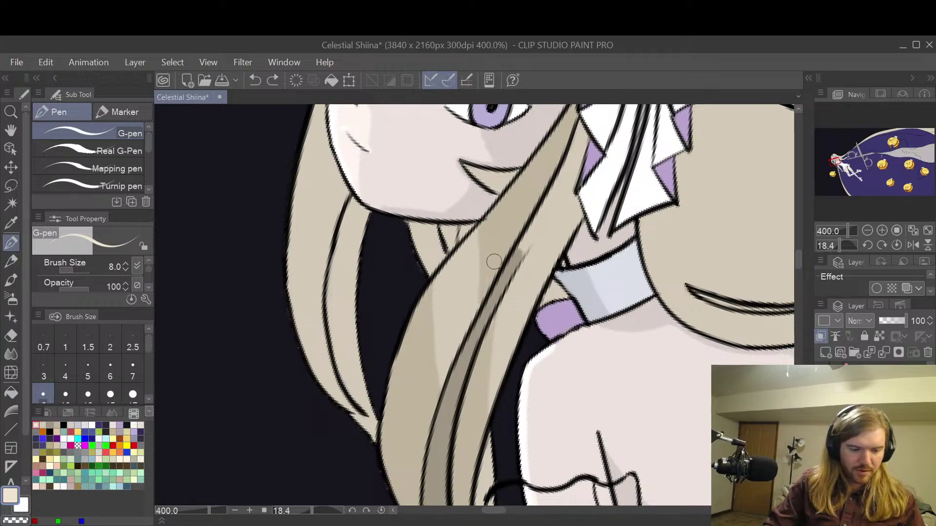
- Try several cream highlight strokes down the lighter area of the front hair lock and undo them
key(p)
key(p)
drag(469, 224, 460, 331)
key(ctrl+z)
mouse_move(472, 234)
mouse_down()
mouse_move(471, 321)
mouse_move(472, 313)
mouse_up()
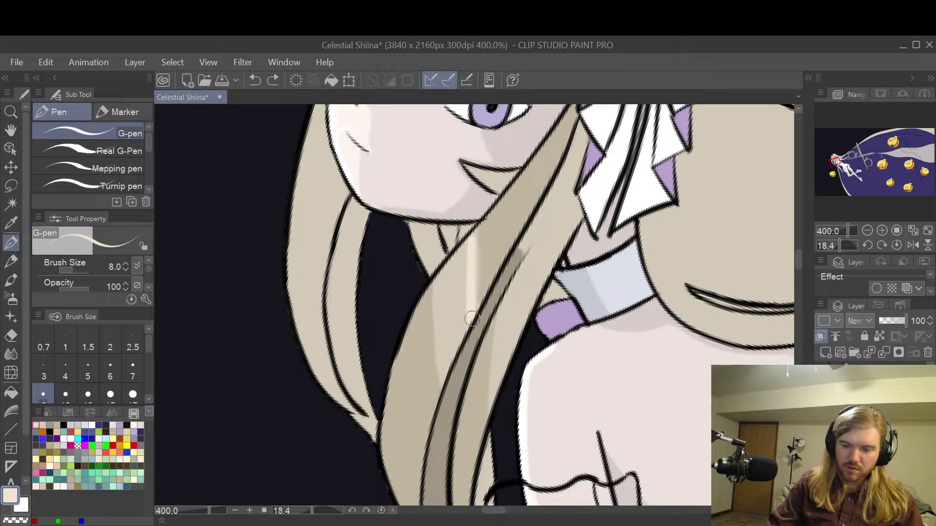
key(ctrl+z)
drag(465, 241, 462, 344)
key(ctrl+z)
mouse_move(453, 261)
mouse_down()
mouse_move(461, 257)
mouse_move(454, 251)
mouse_move(464, 312)
mouse_move(459, 348)
mouse_up()
key(ctrl+z)
mouse_move(469, 299)
mouse_down()
mouse_move(449, 256)
mouse_move(447, 269)
mouse_up()
key(ctrl+z)
key(ctrl+z)
- Paint a jagged cream highlight across the front hair lock with the canvas rotated
drag(452, 277, 455, 292)
key(r)
drag(499, 409, 575, 347)
key(p)
mouse_move(456, 290)
mouse_down()
mouse_move(444, 307)
mouse_move(461, 329)
mouse_move(461, 308)
mouse_move(467, 336)
mouse_move(496, 348)
mouse_up()
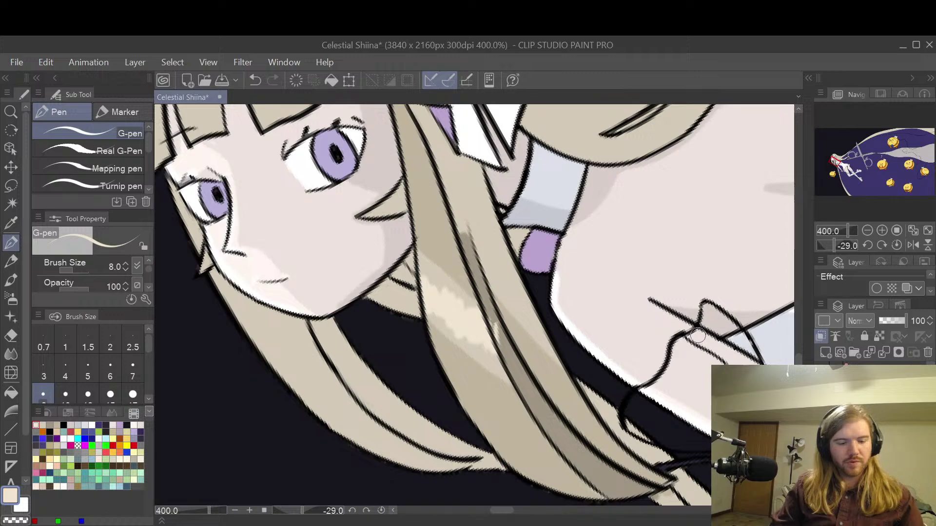
- Sample the inner strand's dark shading colour and undo the jagged cream highlight
key(r)
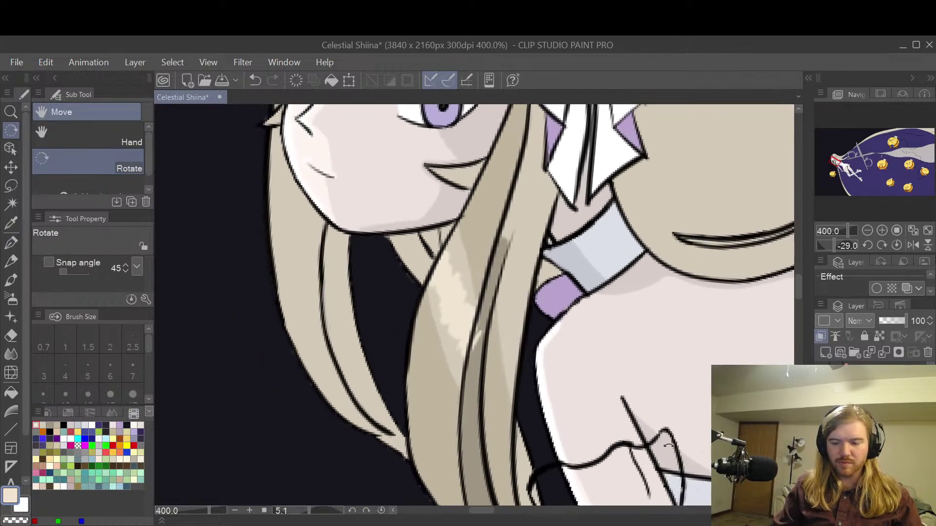
drag(714, 322, 692, 377)
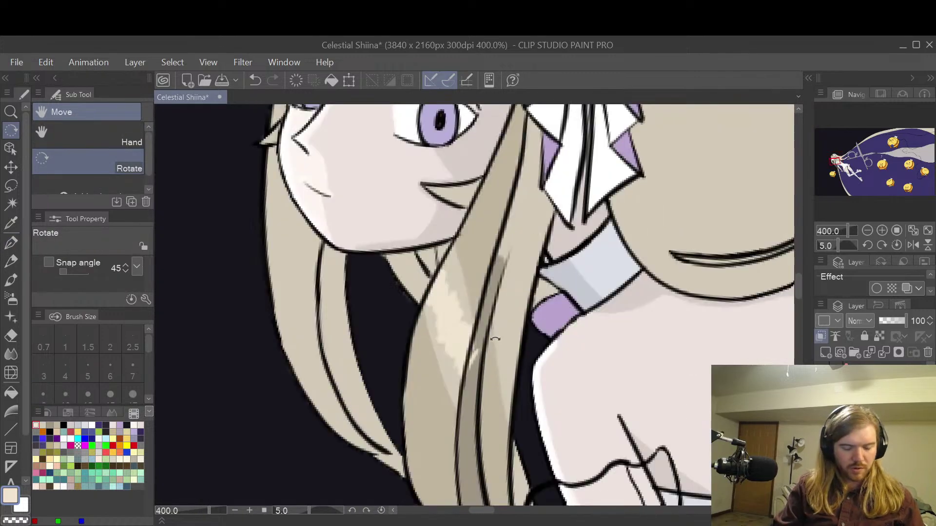
key(e)
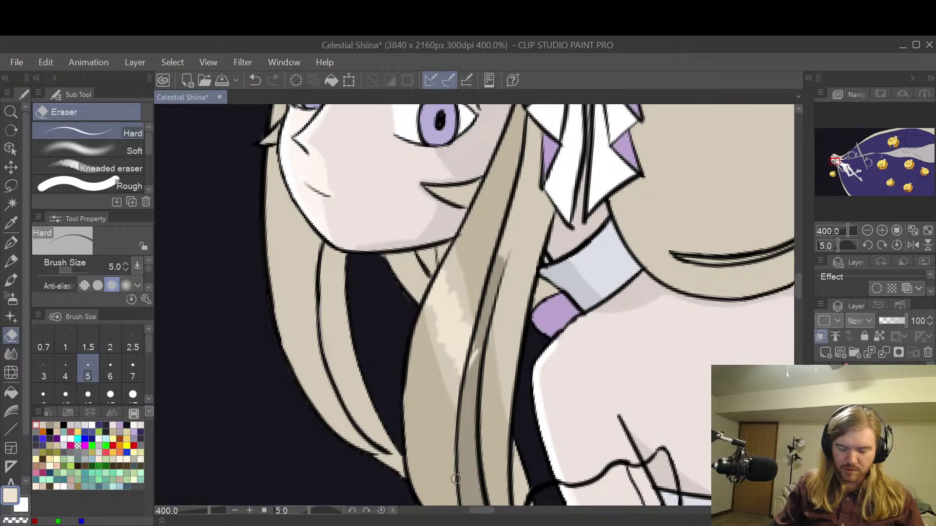
alt+click(468, 462)
key(p)
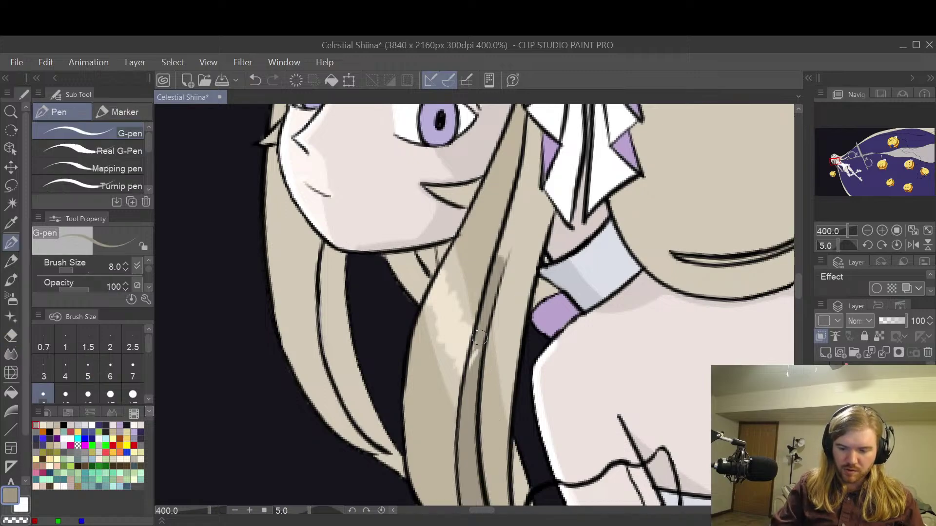
key(h)
mouse_move(637, 351)
mouse_down()
mouse_move(650, 313)
mouse_move(610, 334)
mouse_move(672, 344)
mouse_up()
key(ctrl+z)
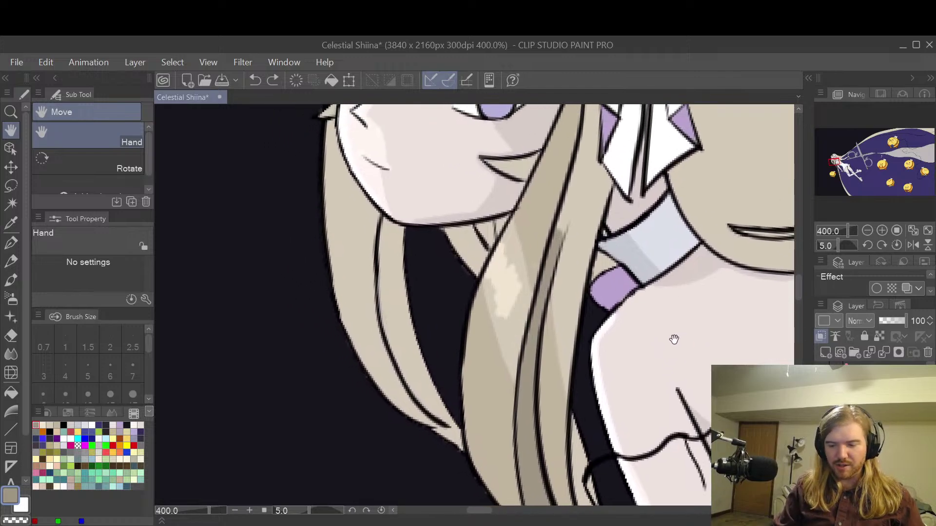
- Paint a smooth diagonal cream highlight streak across the lighter area of the front hair lock below the chin
key(p)
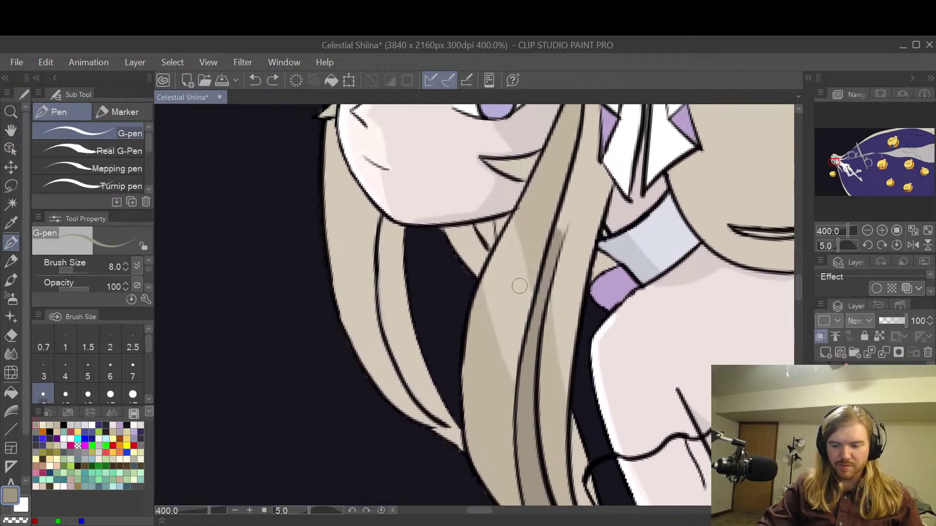
scroll(496, 261, up, 2)
drag(482, 215, 558, 410)
key(ctrl+z)
click(42, 425)
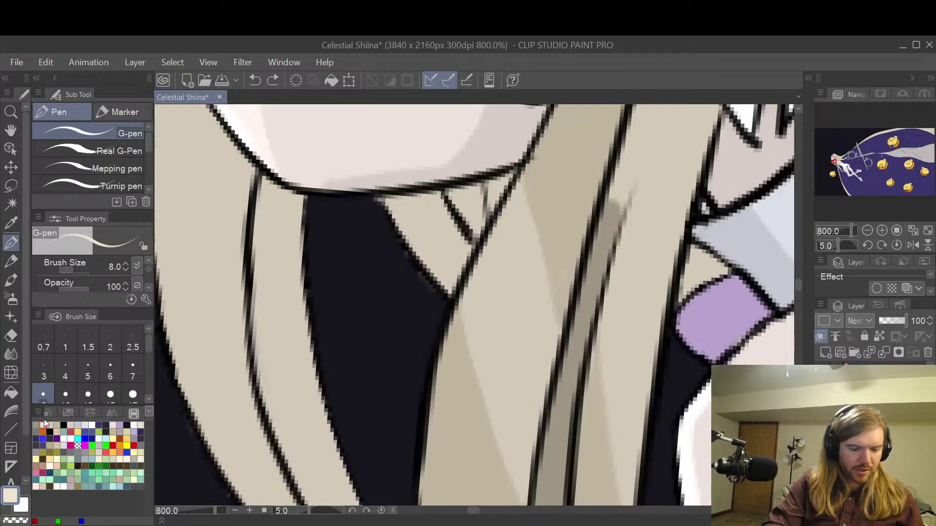
drag(485, 215, 538, 398)
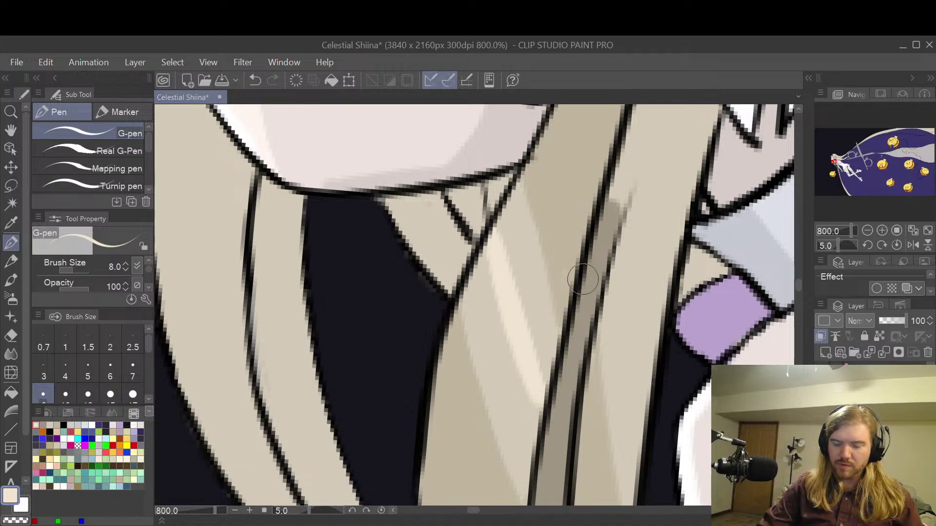
- Switch the G-pen back to the darker beige hair-shading colour for the strands beside the ribbon
key(h)
scroll(606, 277, down, 2)
scroll(640, 250, down, 2)
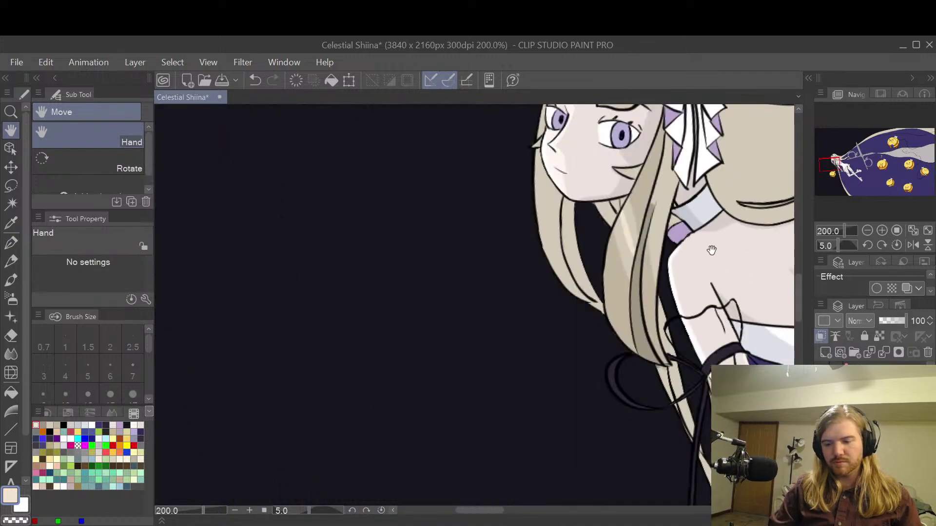
drag(697, 249, 618, 366)
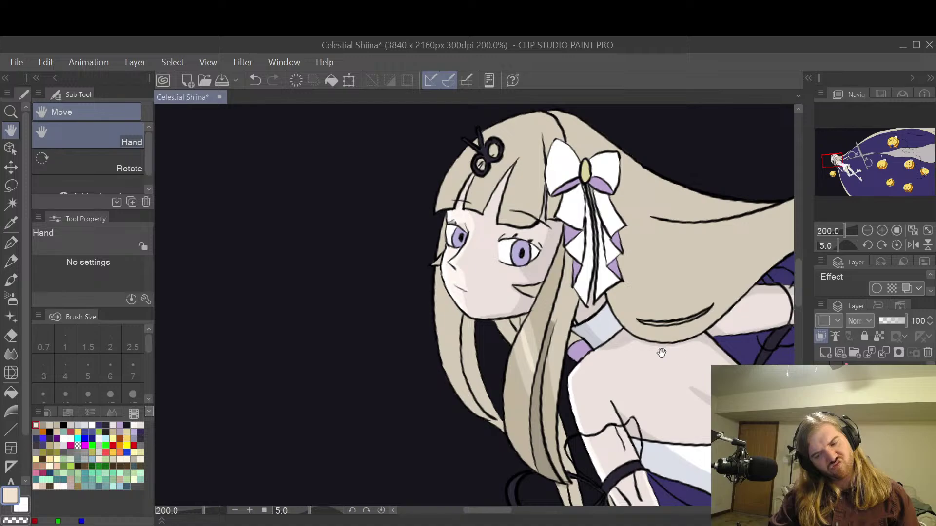
scroll(661, 353, up, 2)
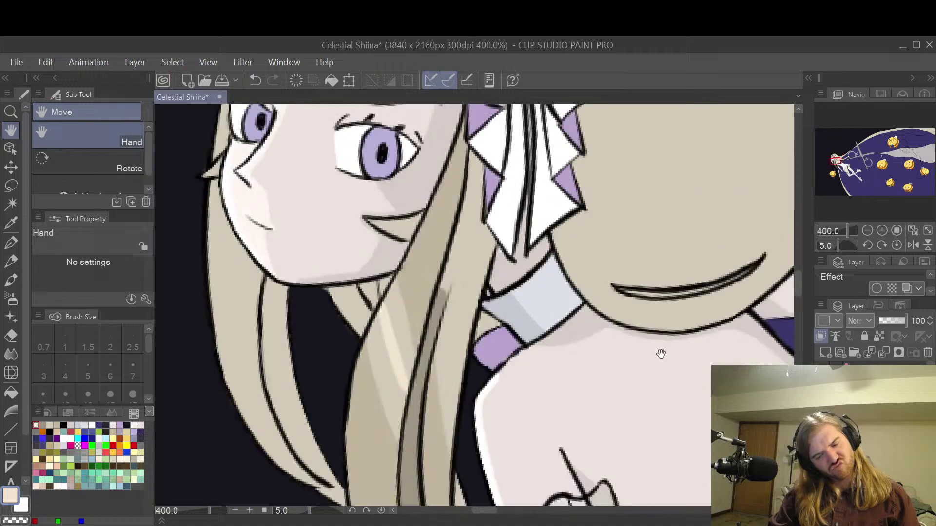
click(42, 425)
key(p)
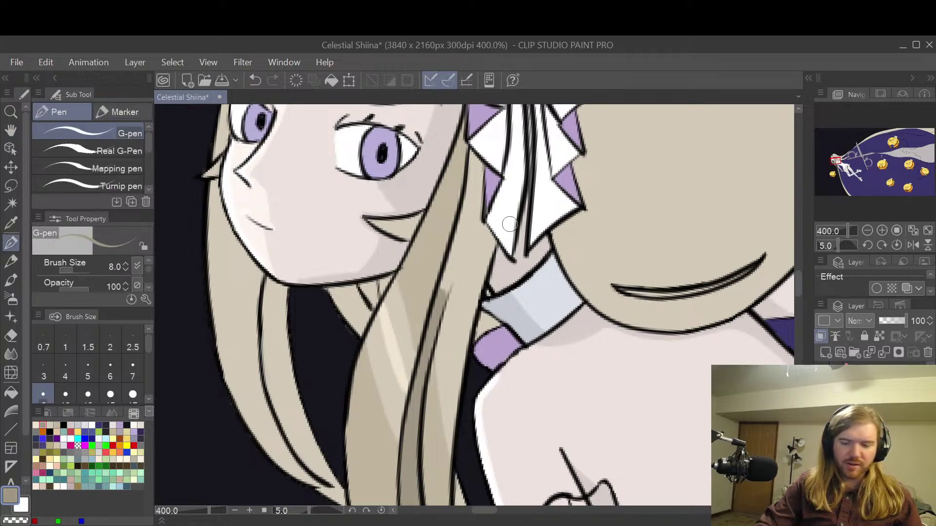
- Try extending the inner strand's dark shading upward with the size 8 brush and undo each stroke
drag(445, 293, 461, 229)
key(ctrl+z)
drag(443, 296, 461, 212)
key(ctrl+z)
drag(441, 299, 463, 200)
key(ctrl+z)
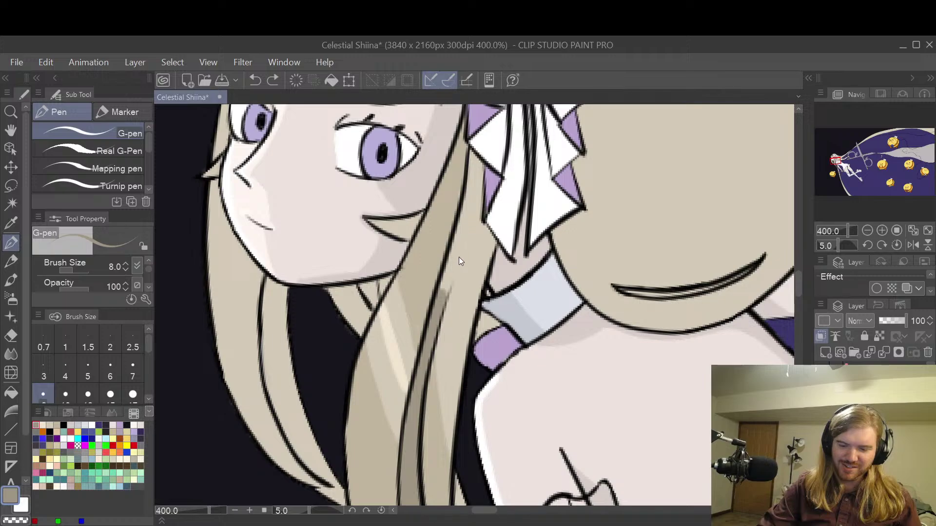
- Reduce the G-pen brush size to 4 and extend the inner strand's dark shading upward into a tapered end
key(bracketleft)
key(bracketleft)
key(bracketleft)
key(bracketleft)
mouse_move(446, 295)
mouse_down()
mouse_move(458, 239)
mouse_move(443, 293)
mouse_up()
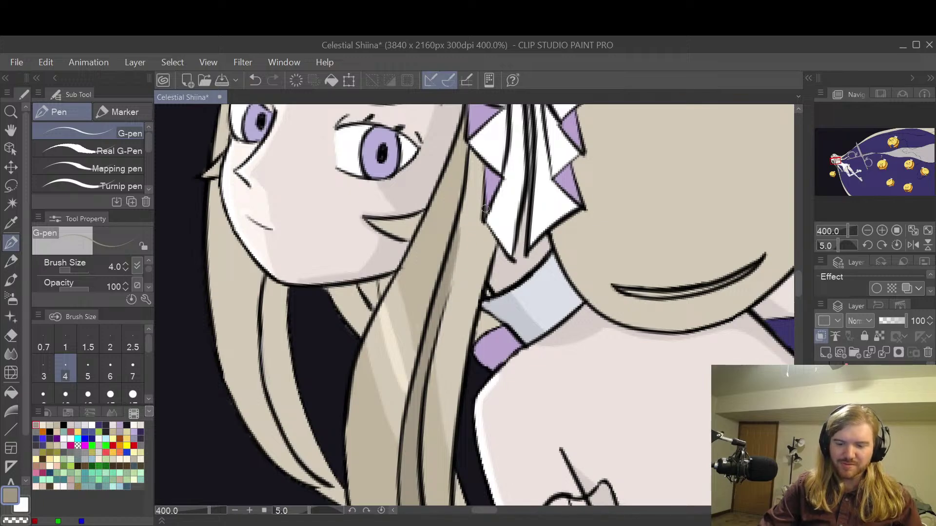
- Touch up the edge of the dark shading where the inner strand narrows beside the ribbon
scroll(485, 208, down, 4)
scroll(479, 345, up, 6)
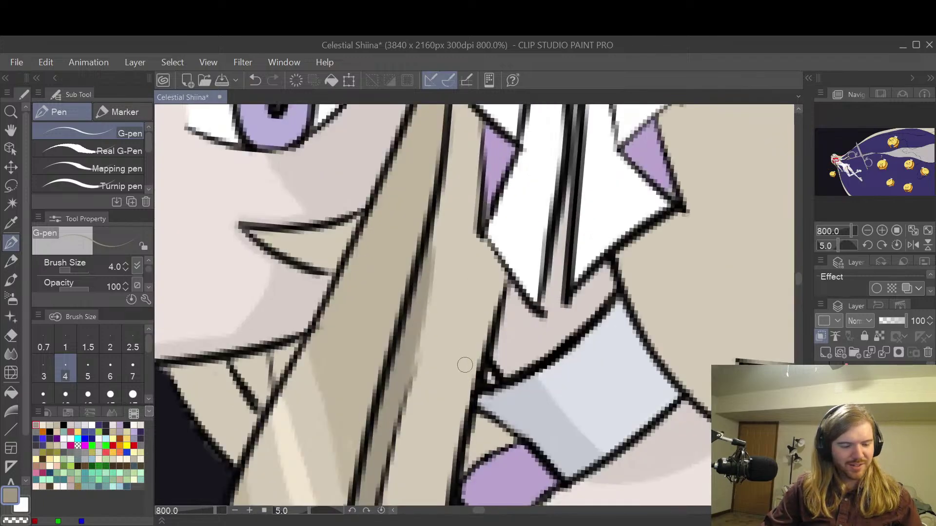
key(e)
key(ctrl+z)
key(p)
drag(414, 344, 410, 380)
scroll(573, 156, down, 2)
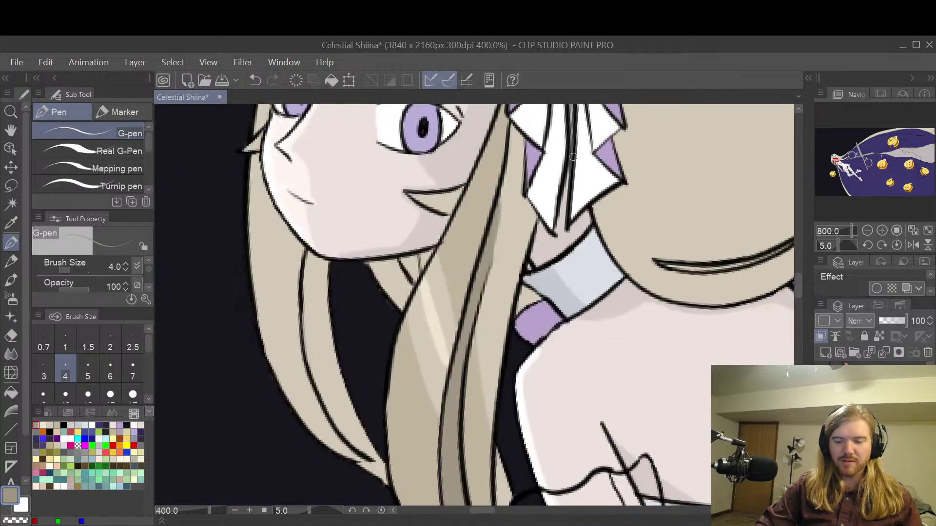
- Examine the hair shading and highlight against the whole figure, the dress and the face
scroll(572, 156, down, 2)
key(h)
drag(680, 130, 683, 211)
scroll(683, 212, down, 2)
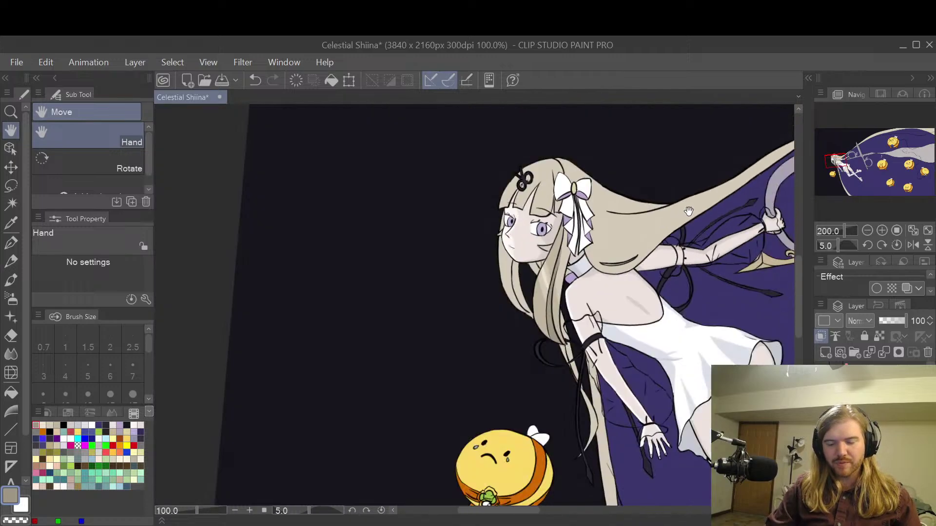
scroll(684, 211, down, 2)
scroll(736, 338, up, 1)
drag(735, 338, 685, 369)
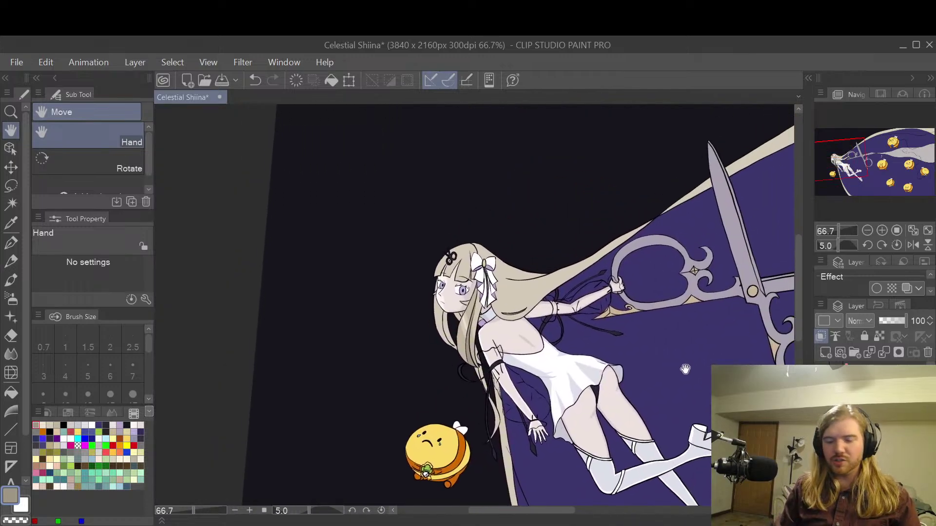
scroll(679, 375, up, 3)
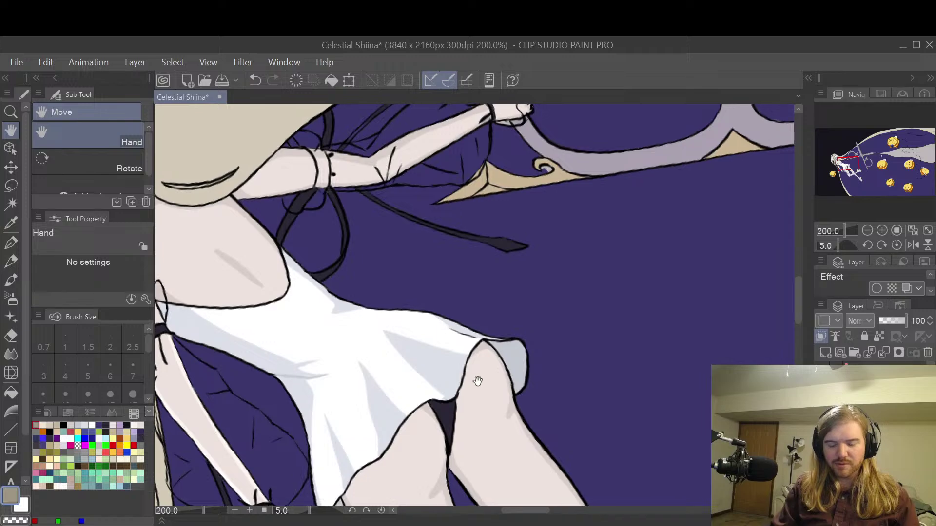
drag(341, 359, 662, 373)
drag(485, 270, 537, 280)
scroll(510, 309, up, 4)
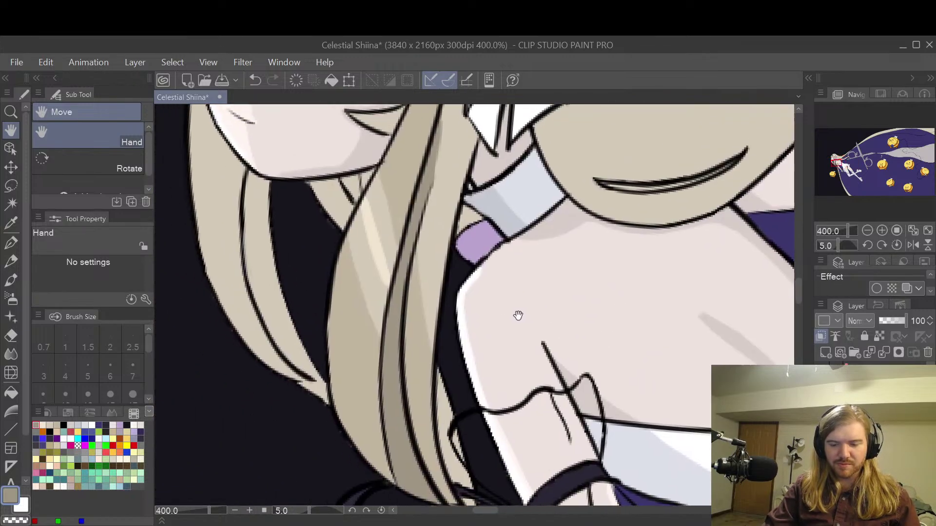
scroll(560, 316, down, 5)
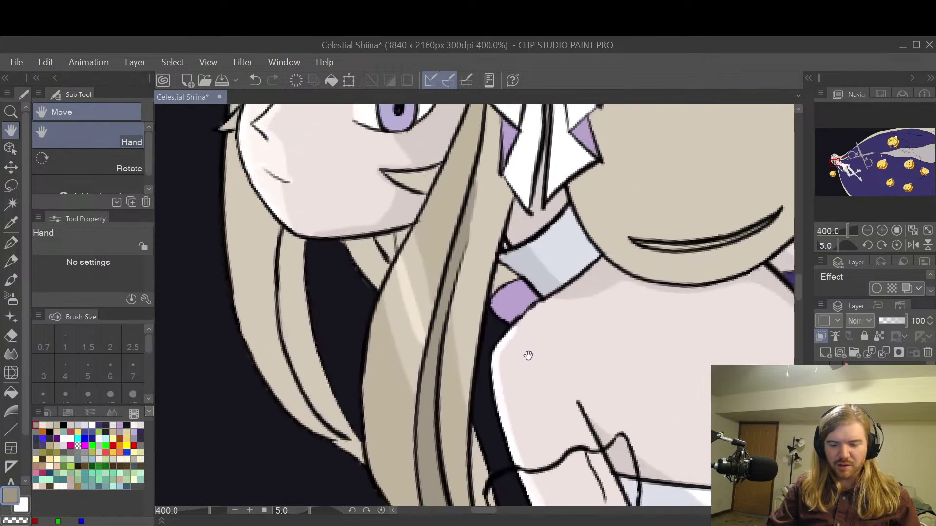
scroll(605, 250, up, 3)
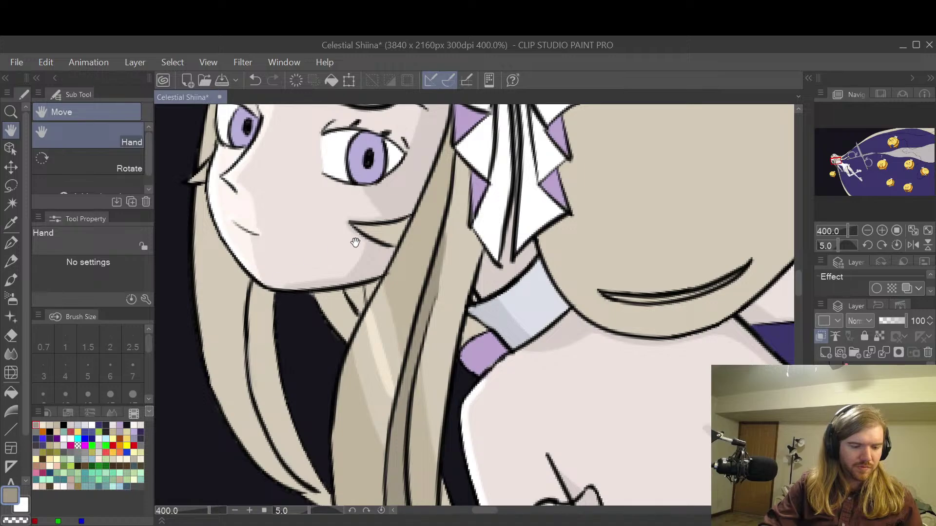
- Shade the edge of the front hair lock nearest the ribbon and collar with darker beige at brush size 4
key(p)
drag(465, 192, 467, 316)
key(ctrl+z)
drag(470, 199, 453, 338)
drag(469, 222, 460, 350)
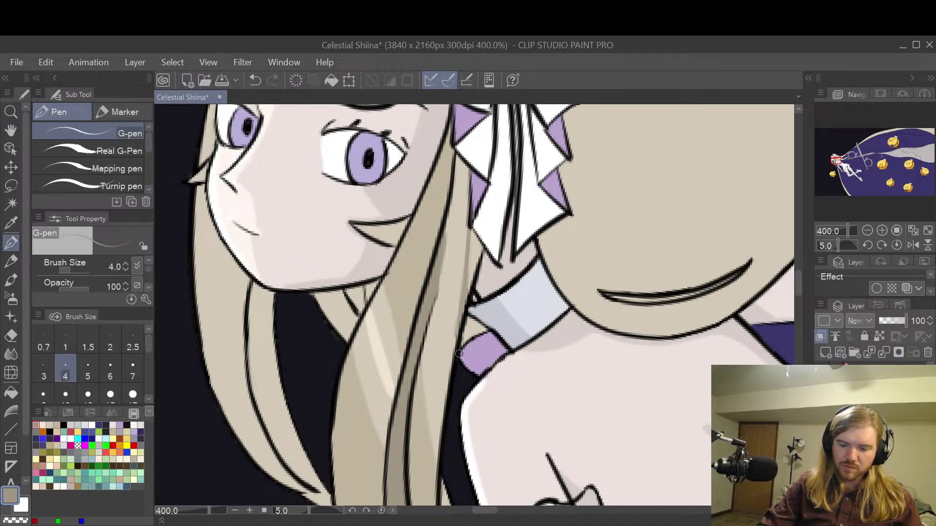
mouse_move(479, 239)
mouse_down()
mouse_move(473, 281)
mouse_move(480, 262)
mouse_up()
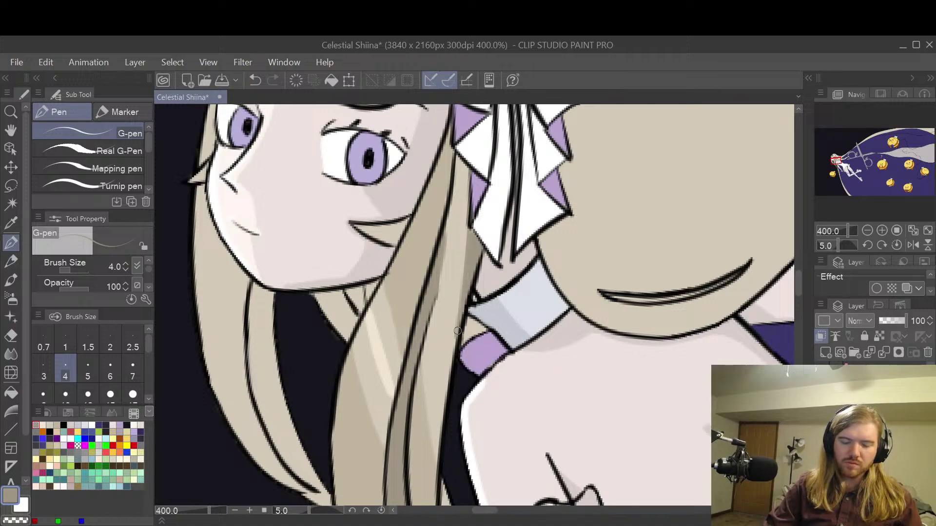
- Paint a thin cream highlight down the narrow strand beside the ribbon with the G-pen at brush size 4
click(43, 425)
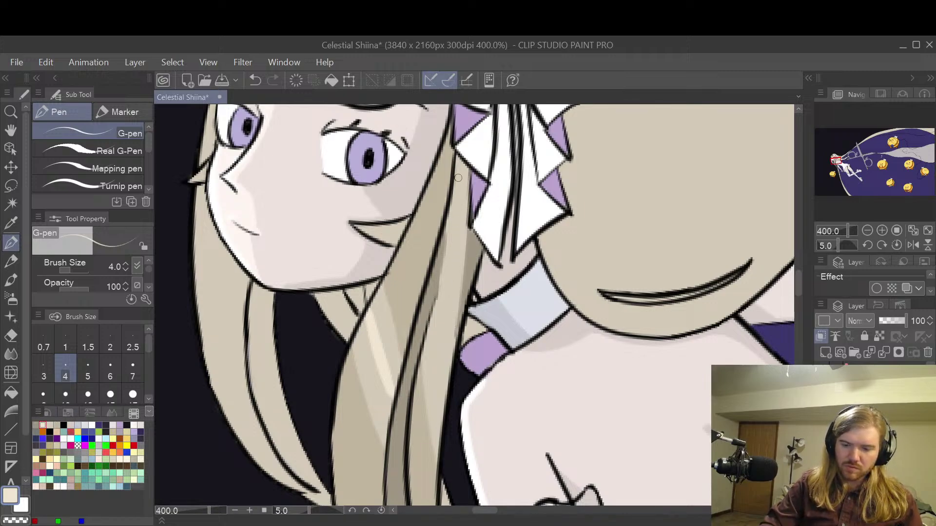
drag(468, 181, 451, 380)
key(ctrl+z)
drag(469, 174, 456, 334)
drag(451, 197, 440, 370)
key(ctrl+z)
drag(447, 216, 428, 495)
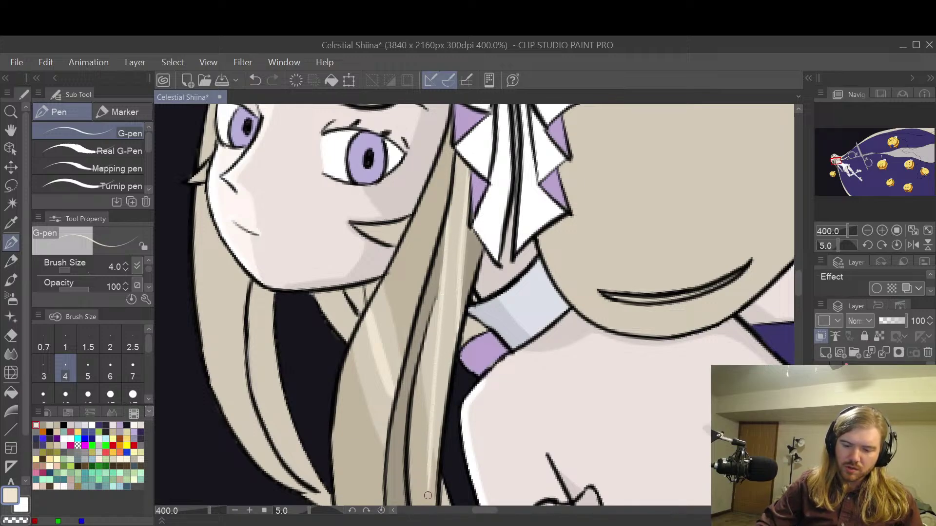
drag(450, 200, 436, 370)
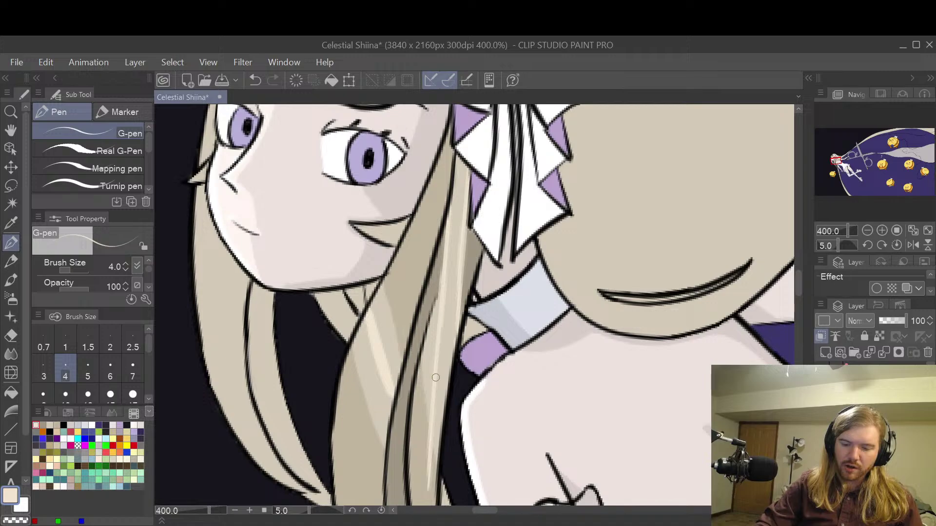
drag(459, 220, 456, 170)
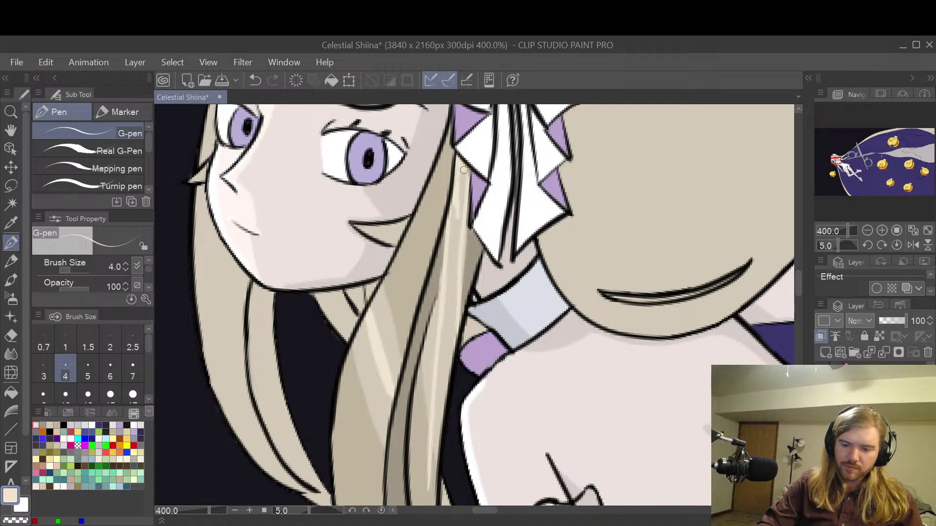
- Increase the G-pen size to 6 and broaden the cream highlight along the strand beside the ribbon
key(bracketright)
key(bracketright)
mouse_move(457, 162)
mouse_down()
mouse_move(466, 190)
mouse_move(439, 345)
mouse_move(435, 499)
mouse_up()
mouse_move(441, 372)
mouse_down()
mouse_move(454, 284)
mouse_move(454, 341)
mouse_up()
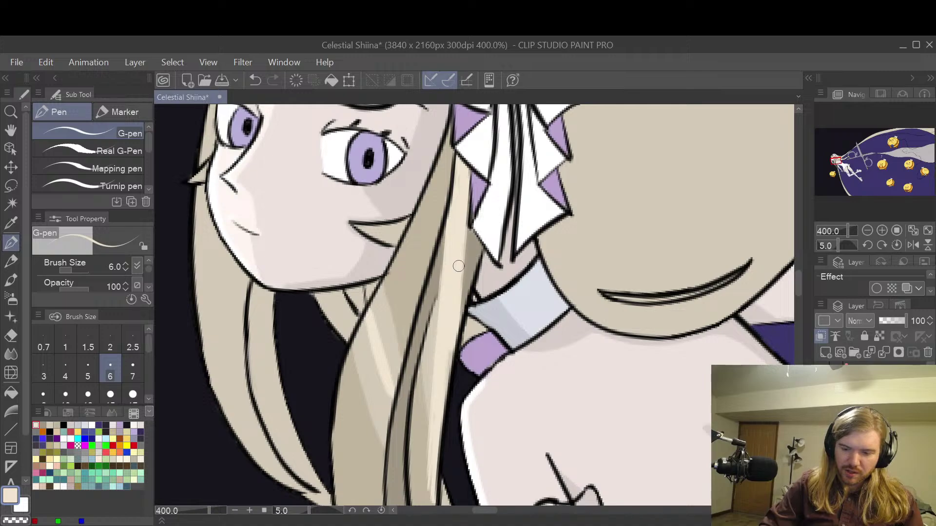
- Extend the cream highlight down toward the hair lock's tip and pick the darker beige shading color
drag(483, 392, 537, 301)
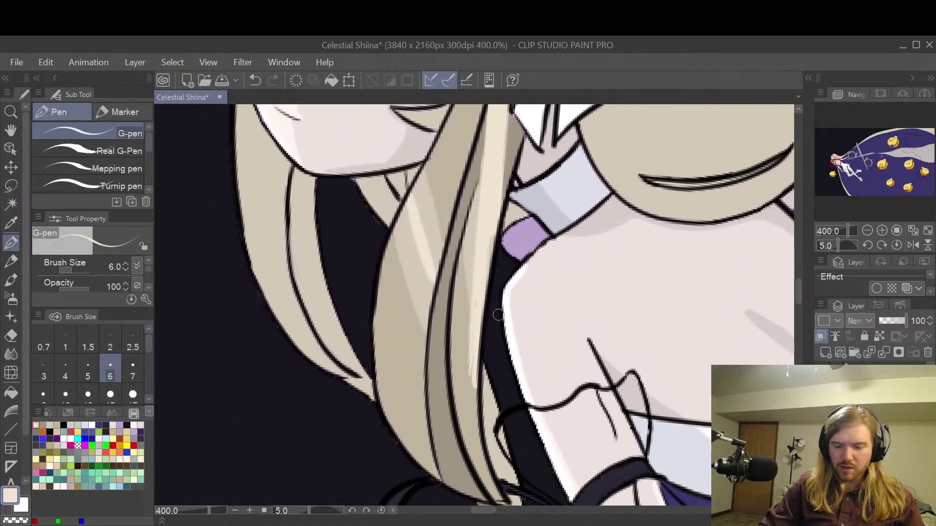
drag(476, 348, 490, 500)
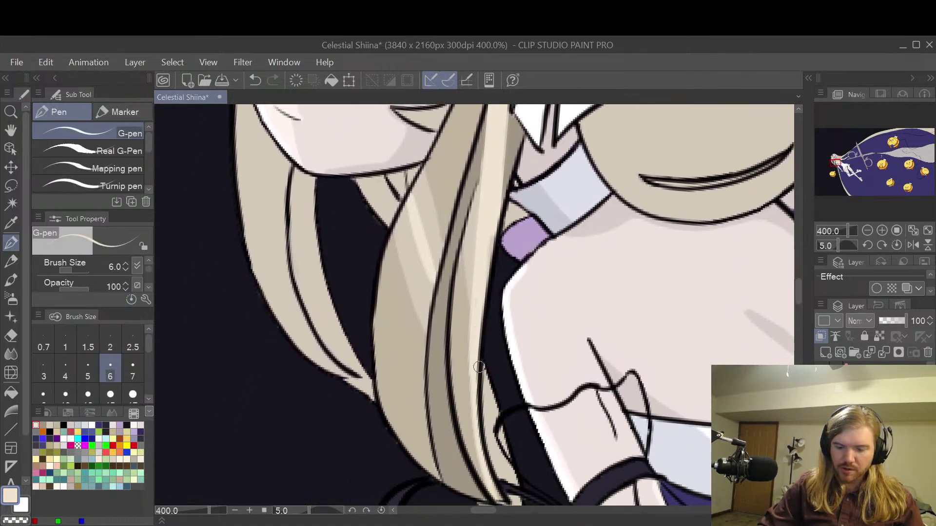
scroll(568, 289, down, 2)
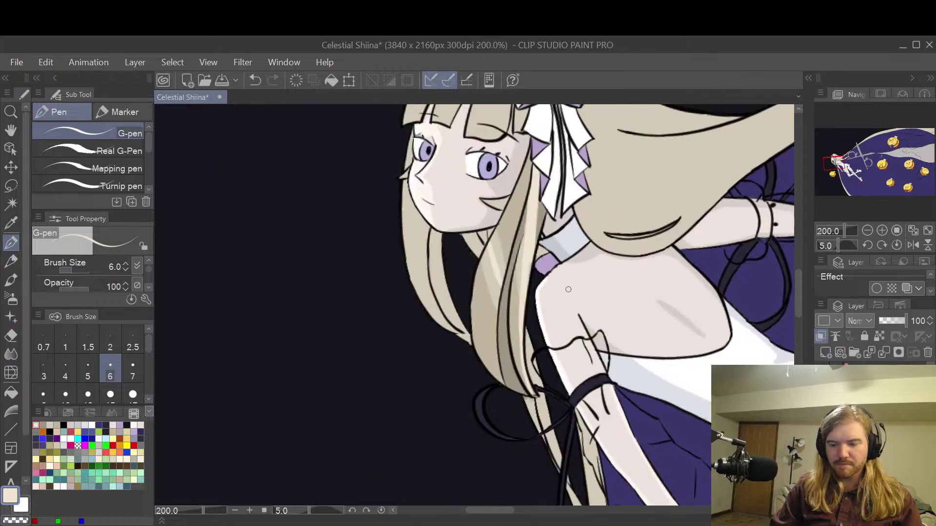
scroll(568, 289, up, 2)
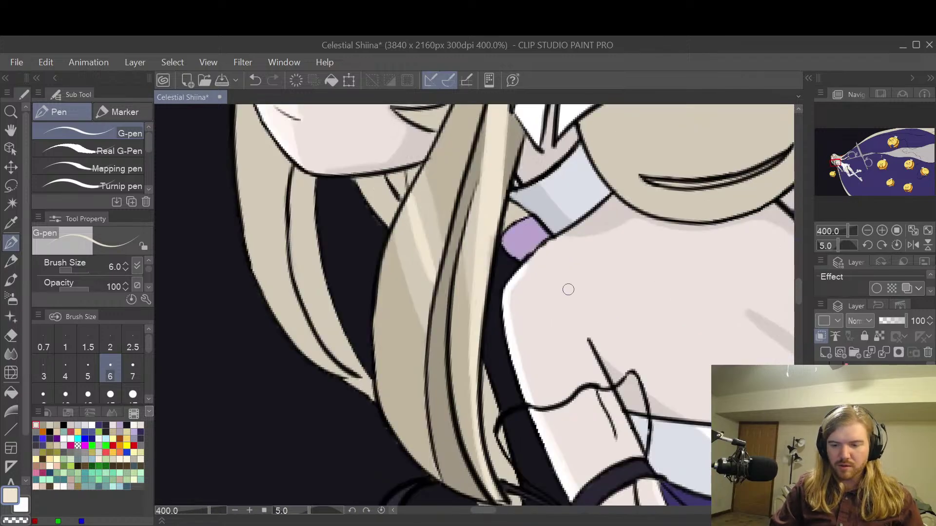
key(space)
drag(578, 286, 577, 369)
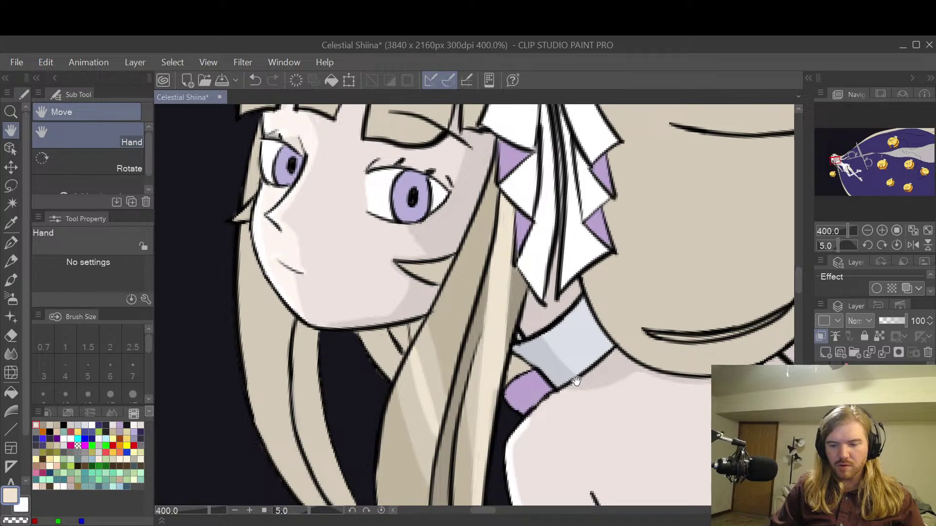
alt+click(263, 439)
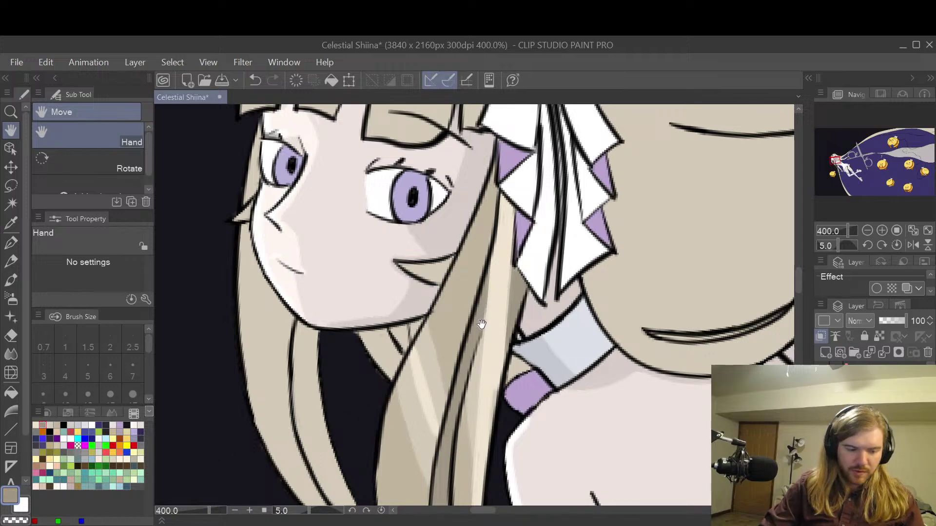
- Try to shade darker beige across the top of the highlighted strand beside the ribbon, and undo the strokes
drag(485, 320, 511, 239)
key(ctrl+z)
mouse_move(482, 336)
mouse_down()
mouse_move(513, 239)
mouse_move(504, 275)
mouse_move(511, 268)
mouse_move(494, 296)
mouse_move(511, 229)
mouse_move(489, 292)
mouse_move(504, 200)
mouse_move(503, 266)
mouse_up()
key(ctrl+z)
key(ctrl+z)
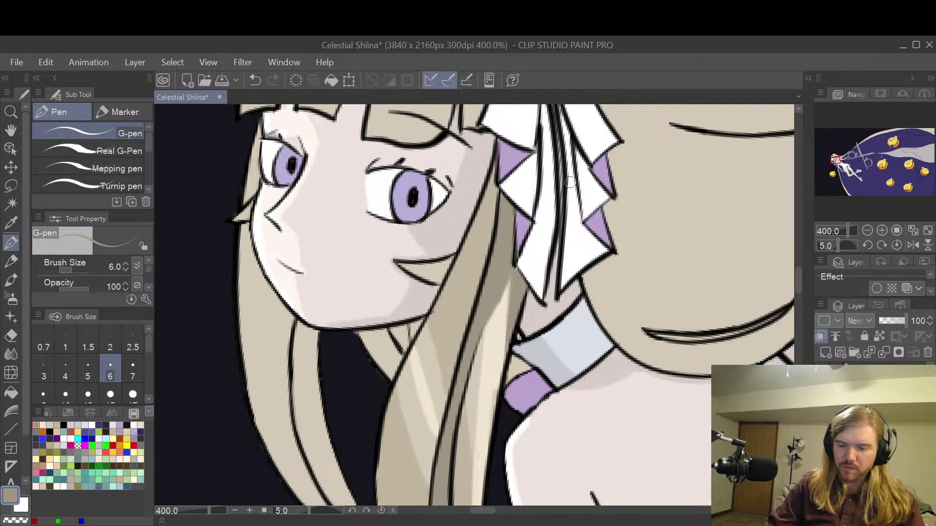
scroll(570, 182, down, 2)
scroll(570, 182, up, 2)
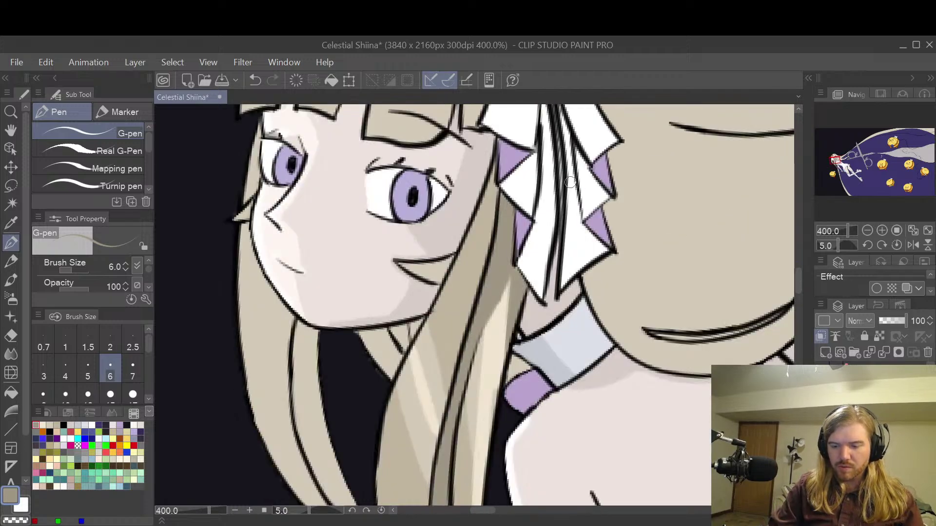
key(ctrl+z)
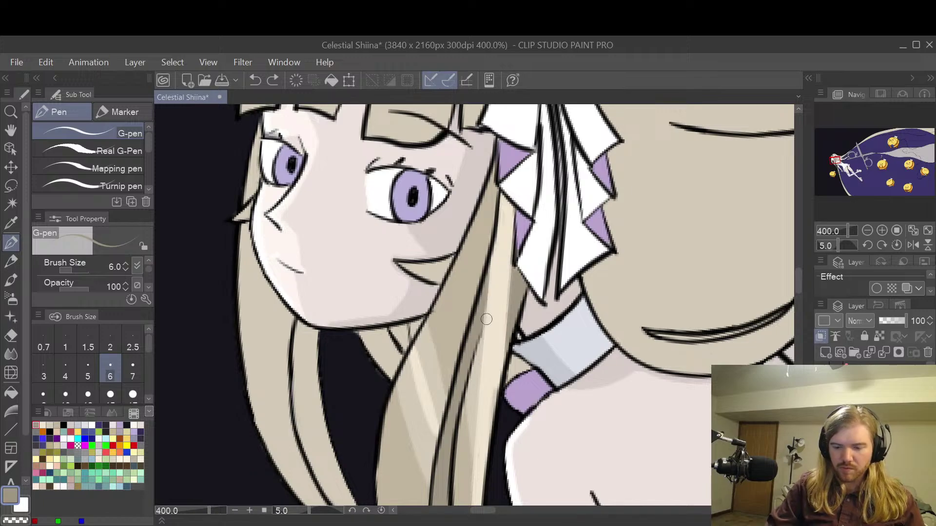
- Shade the face-side edge of the highlighted strand's upper part with darker beige at brush size 6
drag(486, 311, 495, 229)
key(ctrl+z)
mouse_move(489, 317)
mouse_down()
mouse_move(494, 238)
mouse_move(485, 293)
mouse_move(507, 329)
mouse_move(501, 422)
mouse_up()
key(ctrl+z)
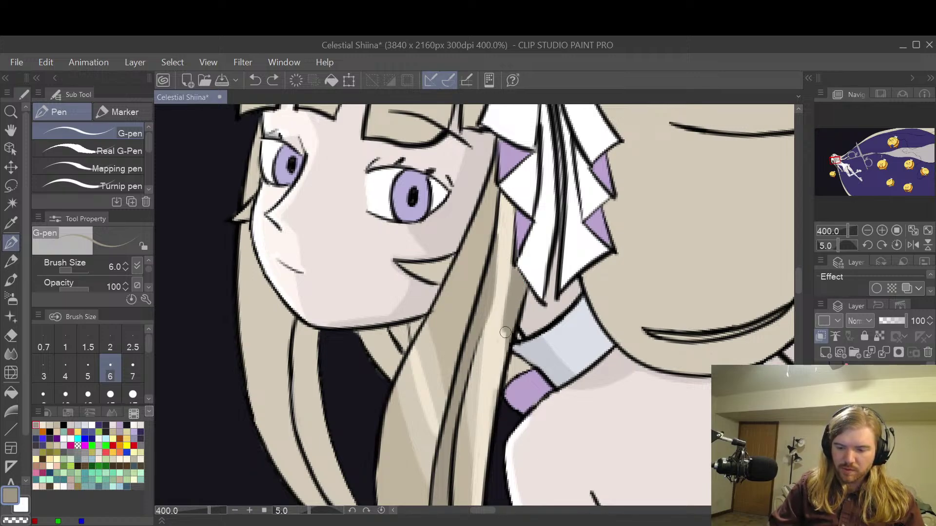
mouse_move(520, 276)
mouse_down()
mouse_move(512, 352)
mouse_move(573, 280)
mouse_move(583, 252)
mouse_up()
key(space)
scroll(587, 273, down, 2)
scroll(588, 301, up, 2)
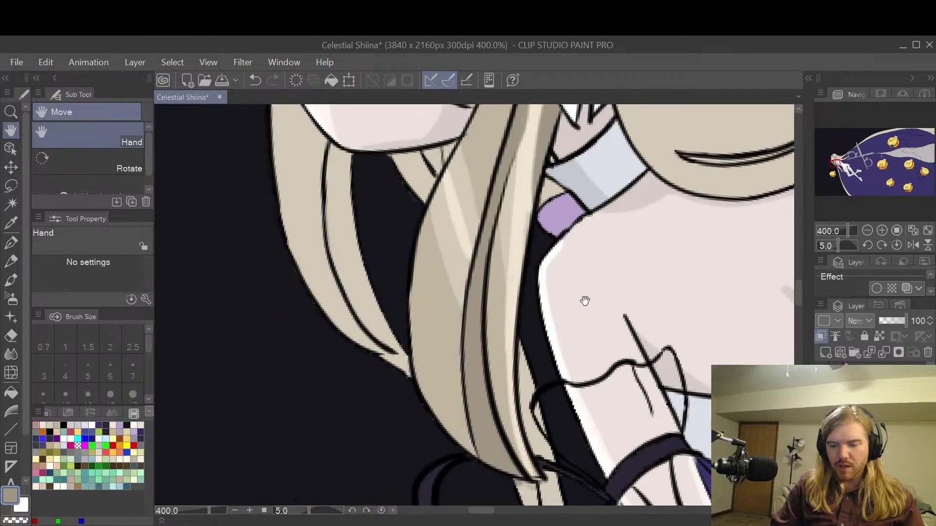
- Switch to the cream color and widen the highlight through the middle of the strand next to the collar
click(42, 426)
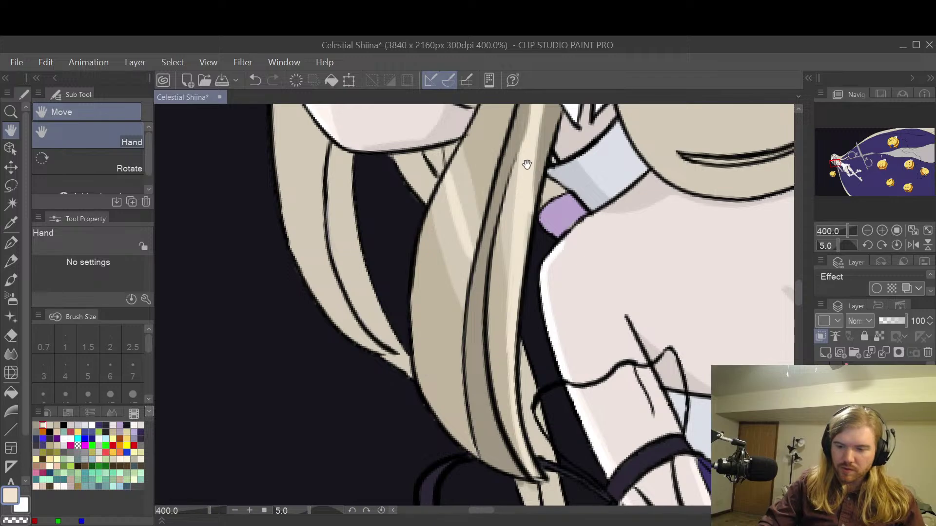
key(p)
mouse_move(524, 148)
mouse_down()
mouse_move(508, 279)
mouse_move(515, 370)
mouse_up()
drag(511, 210, 509, 319)
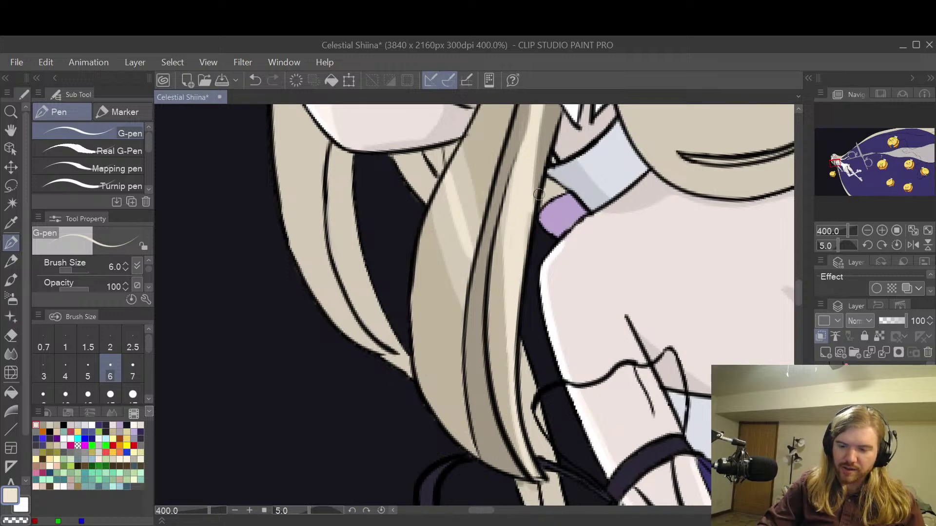
- Fill out the cream highlight along the lower half of the strand, tapering it toward the tip
key(space)
drag(603, 221, 616, 351)
scroll(616, 351, down, 3)
drag(646, 400, 633, 321)
scroll(636, 301, up, 1)
scroll(616, 328, up, 2)
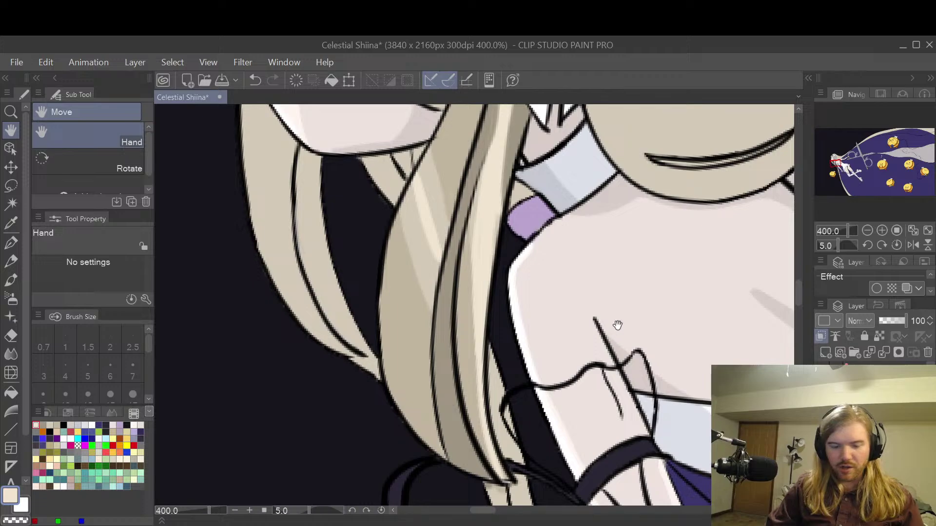
drag(479, 194, 479, 380)
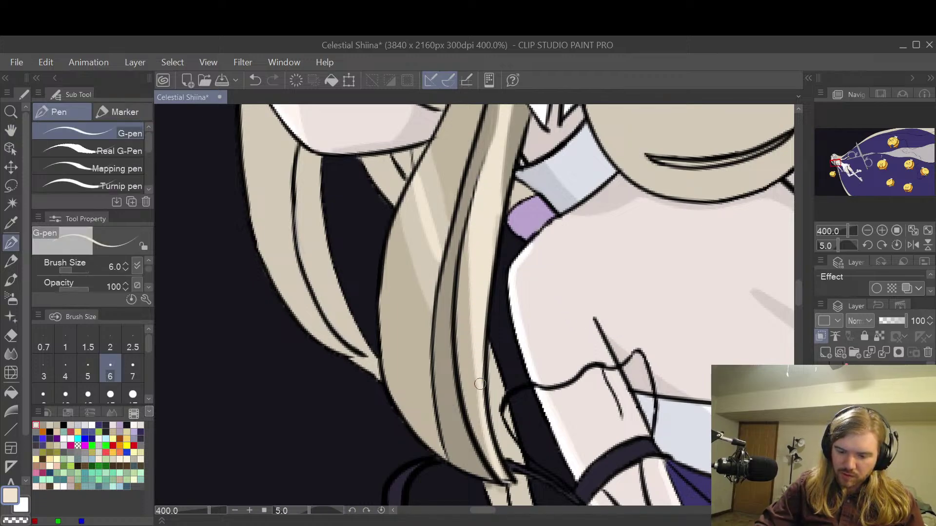
mouse_move(474, 220)
mouse_down()
mouse_move(472, 364)
mouse_move(505, 476)
mouse_up()
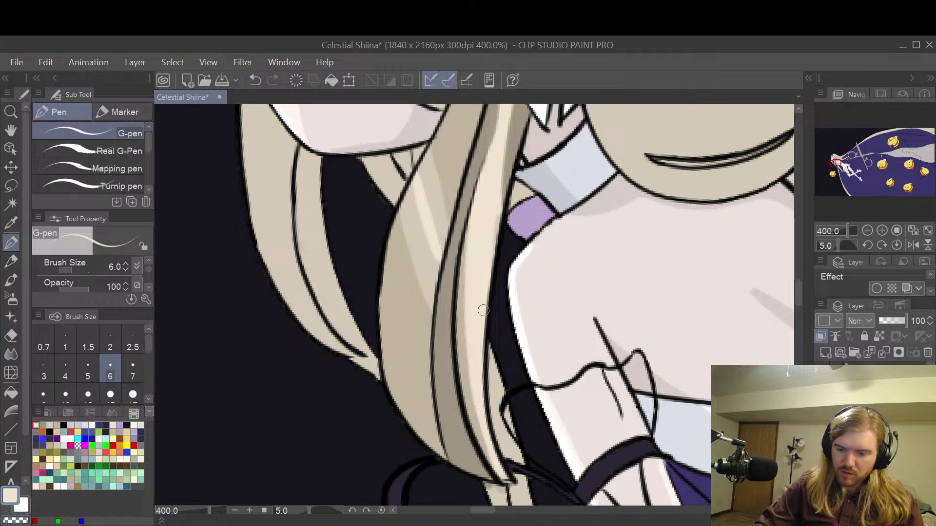
- Erase the cream highlight streak on the lock's broad outer section with the Hard eraser at size 5
key(h)
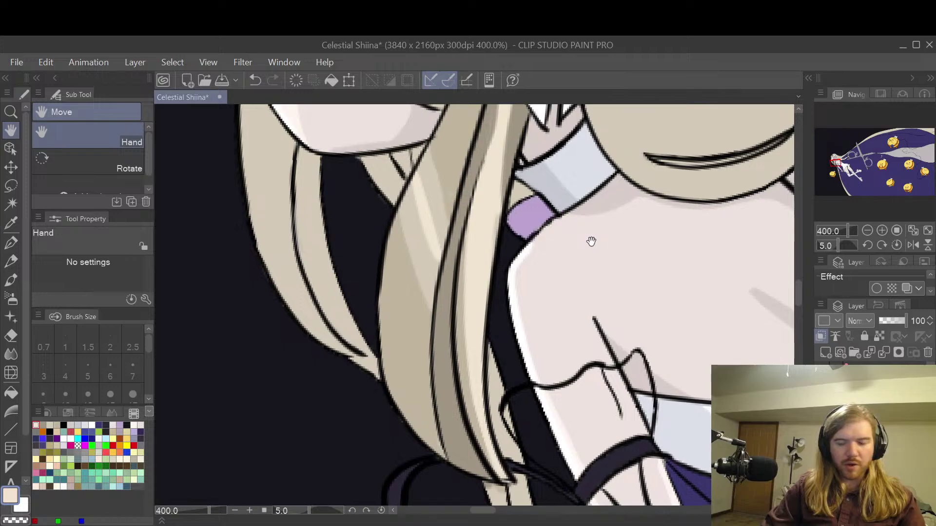
scroll(608, 273, down, 3)
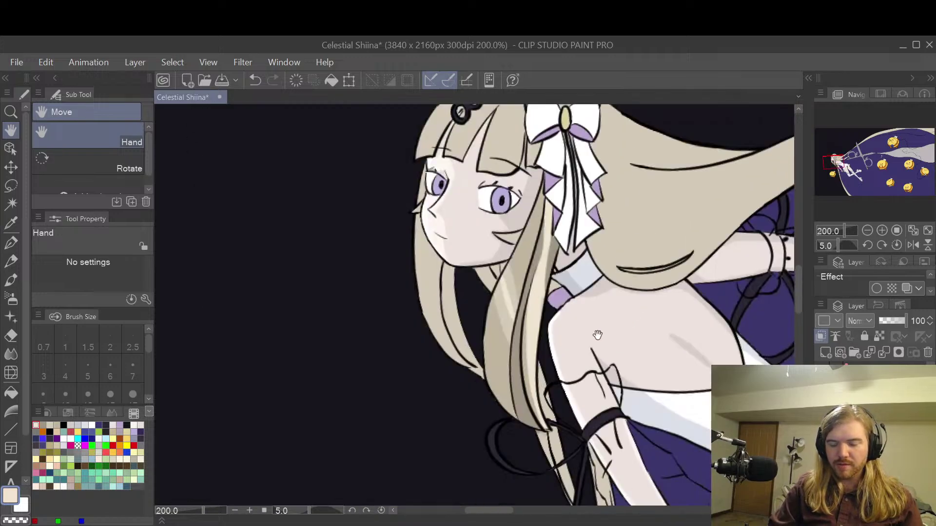
scroll(589, 335, up, 3)
drag(581, 334, 644, 309)
key(e)
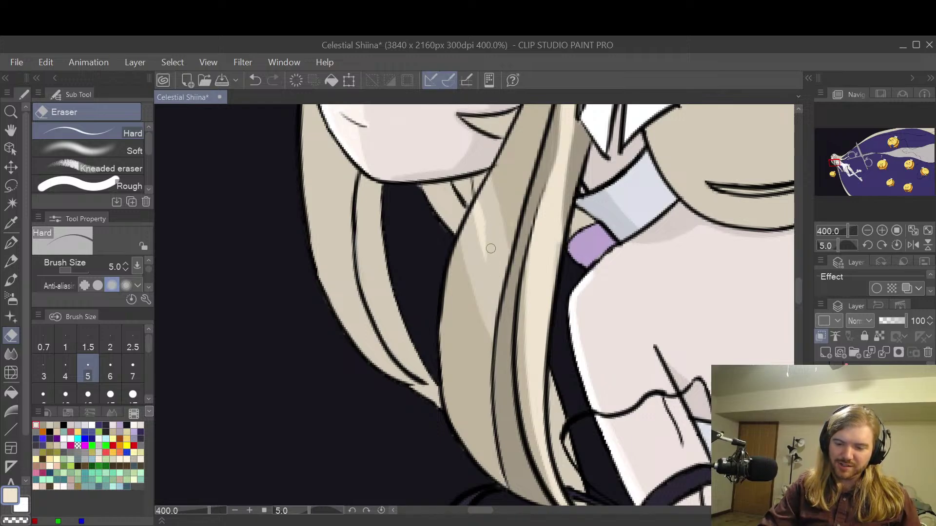
drag(489, 269, 478, 236)
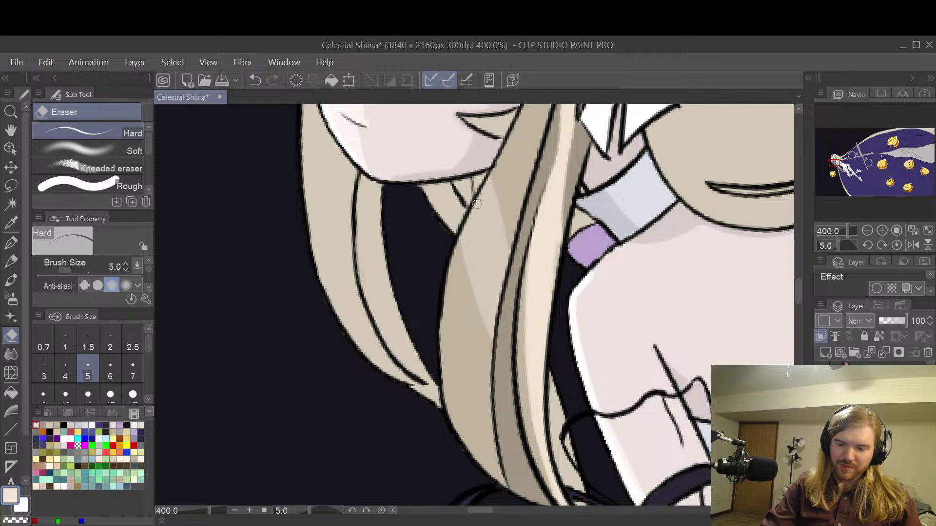
- Examine the front lock's shading and highlight against the face, bow, shoulder and the rest of the hair
scroll(527, 148, down, 3)
key(space)
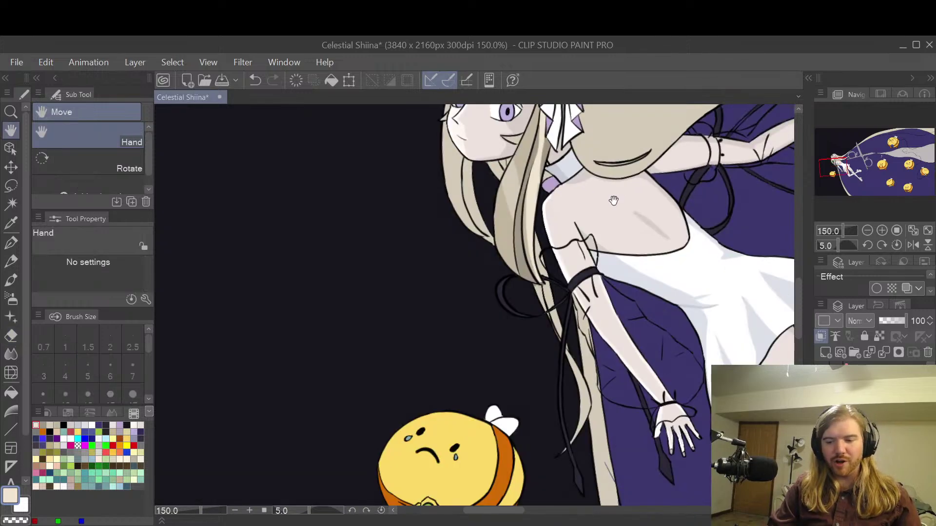
drag(613, 193, 576, 284)
scroll(483, 287, up, 1)
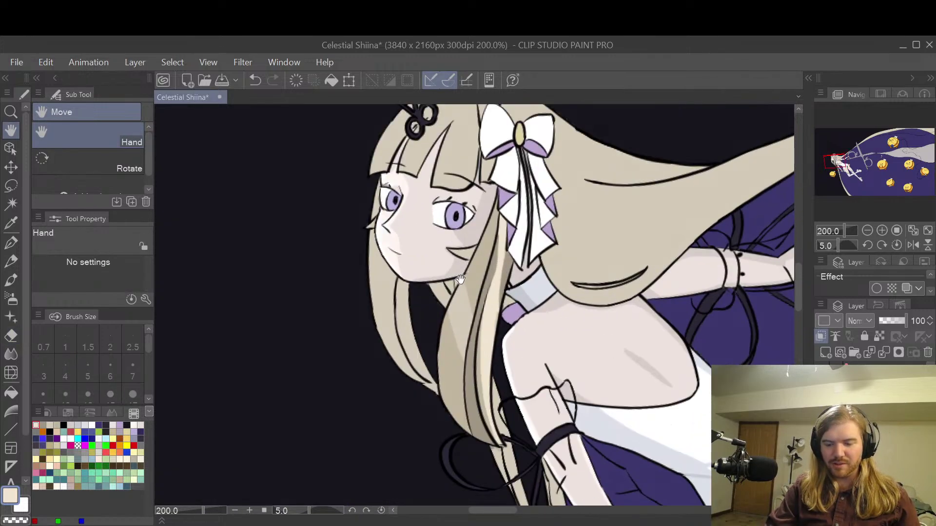
scroll(599, 259, up, 4)
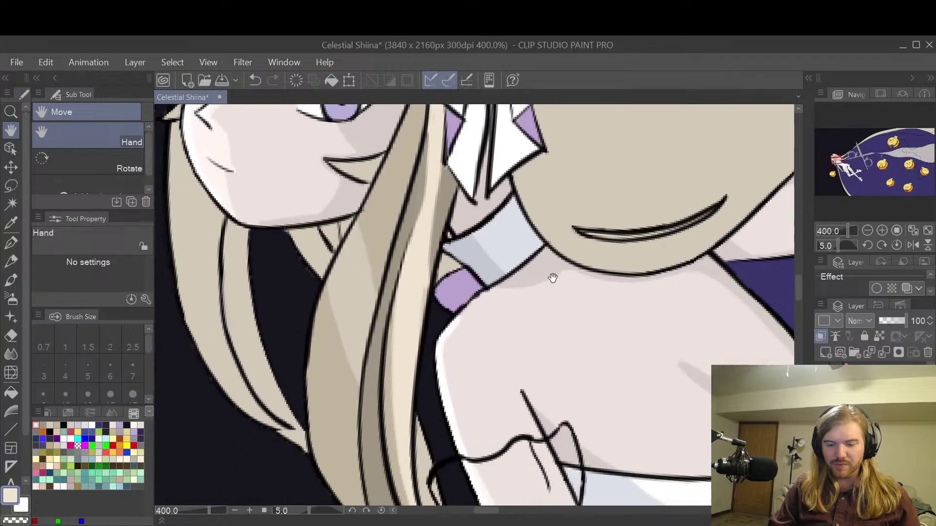
scroll(597, 254, down, 4)
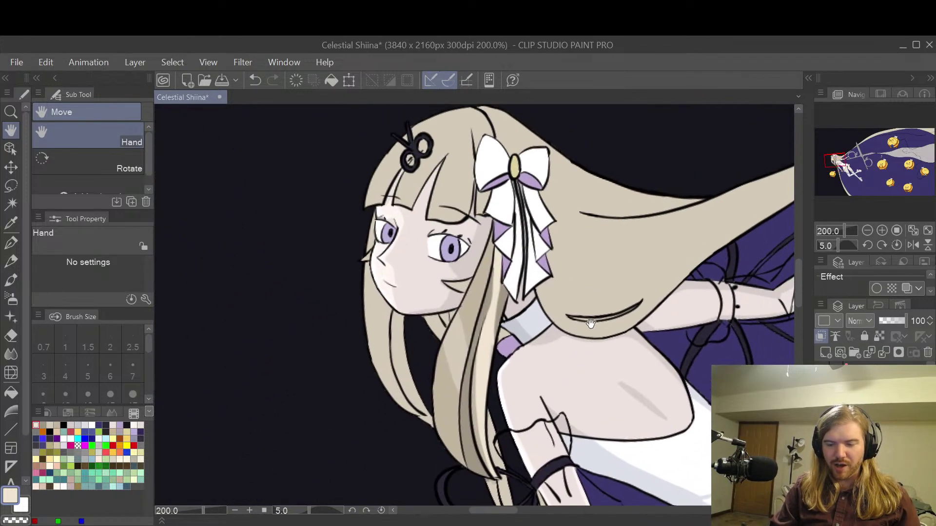
drag(587, 286, 611, 299)
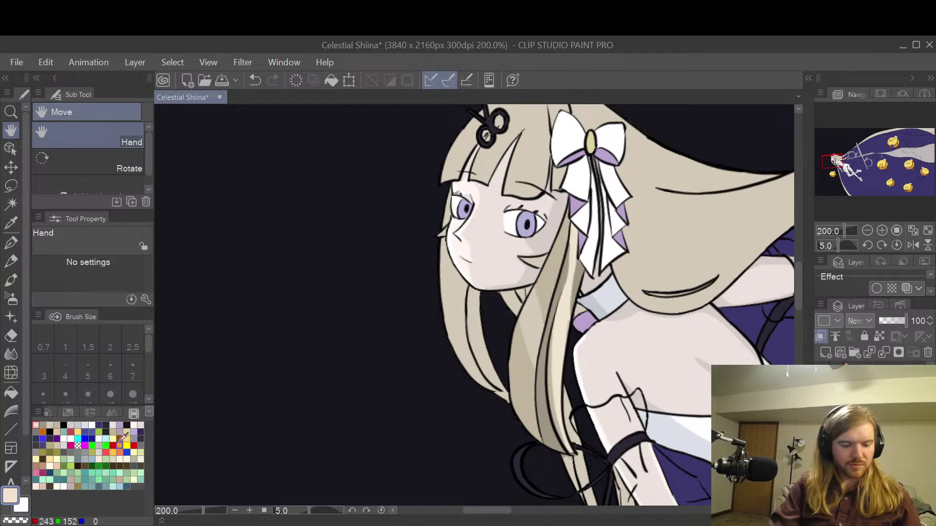
- Pick the darker beige and shade along the line between the highlighted strand and the broad outer section with the size 6 G-pen
scroll(217, 381, up, 4)
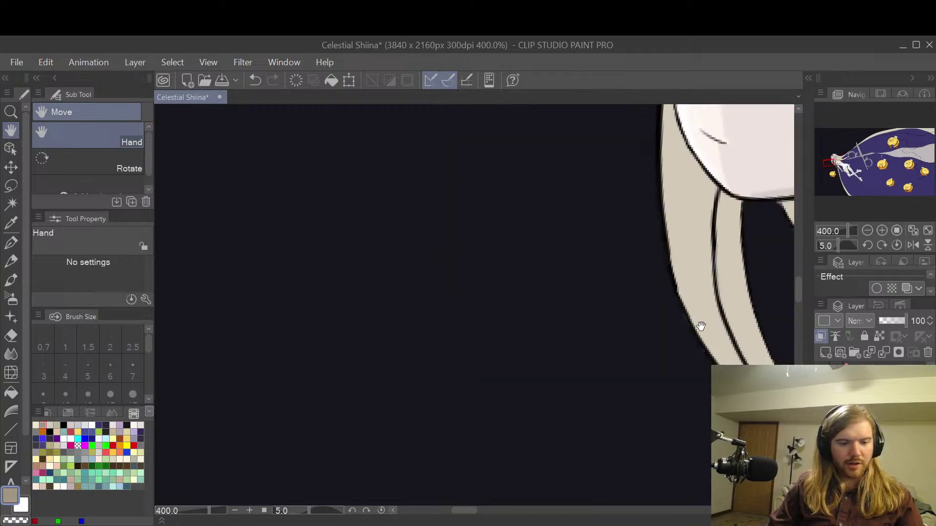
scroll(743, 329, down, 4)
scroll(562, 297, up, 4)
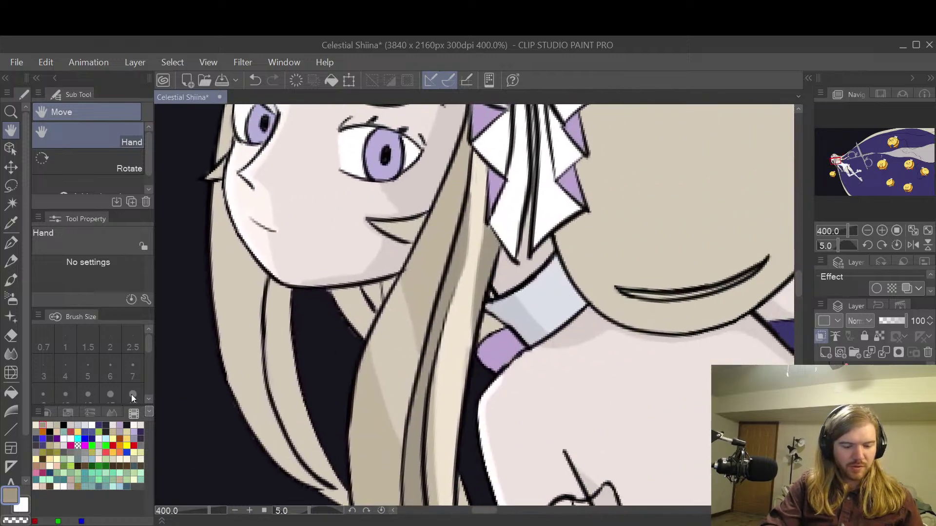
key(p)
scroll(463, 207, up, 2)
drag(465, 149, 409, 384)
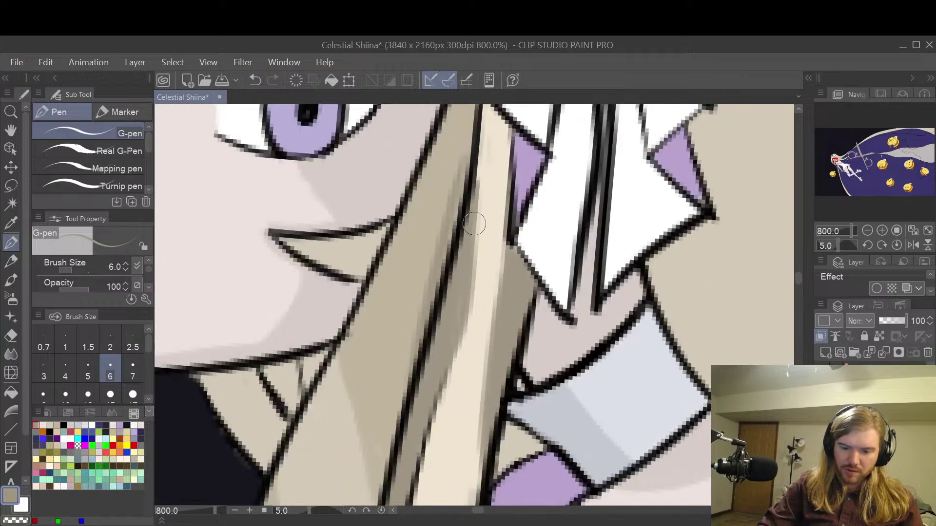
key(ctrl+z)
drag(469, 149, 421, 378)
key(ctrl+z)
drag(466, 156, 416, 410)
- Shade along the outer edge of the lock's lower broad section in darker beige with the size 6 G-pen
key(space)
drag(488, 317, 545, 257)
scroll(565, 220, down, 2)
drag(517, 291, 589, 131)
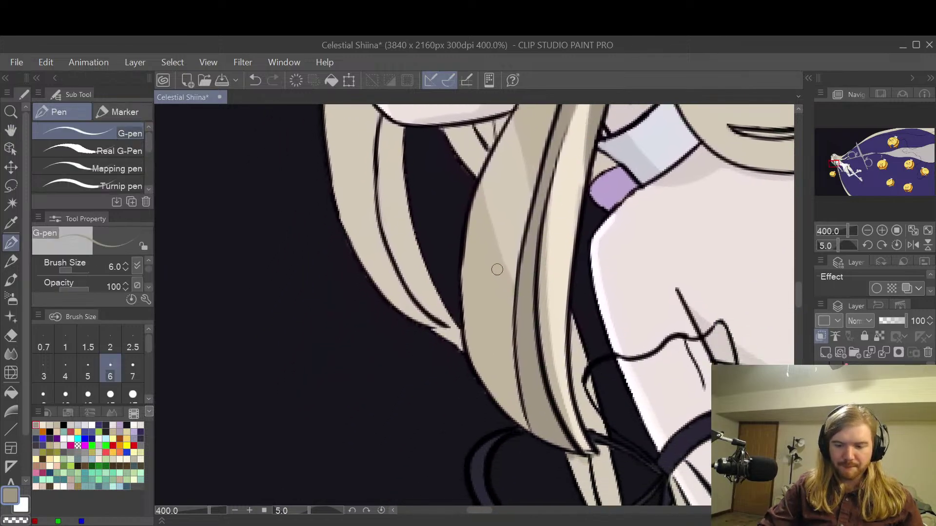
mouse_move(470, 220)
mouse_down()
mouse_move(463, 255)
mouse_move(497, 410)
mouse_up()
key(ctrl+z)
mouse_move(472, 190)
mouse_down()
mouse_move(467, 360)
mouse_move(504, 414)
mouse_up()
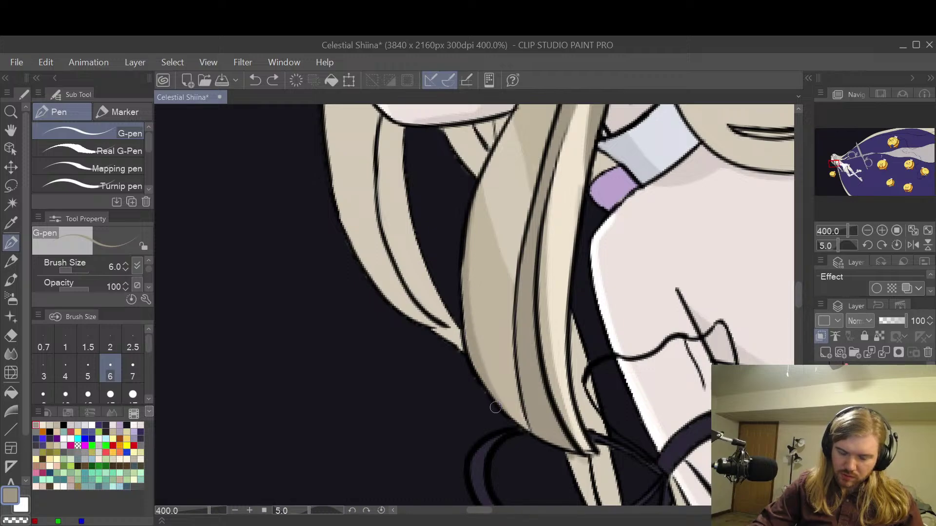
- Extend the darker beige shading along the inner dividing line on the upper part of the front lock, beside the bow
key(space)
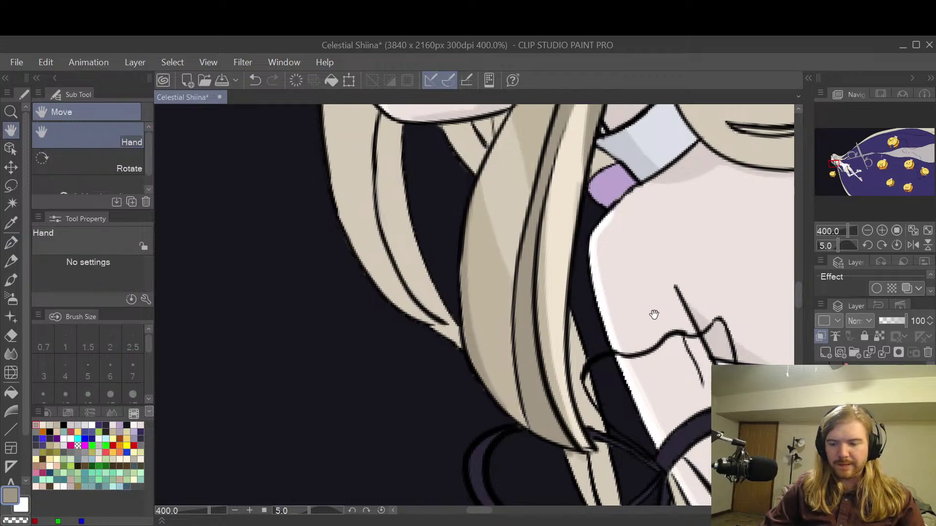
drag(654, 318, 596, 339)
drag(595, 303, 604, 401)
scroll(604, 402, down, 2)
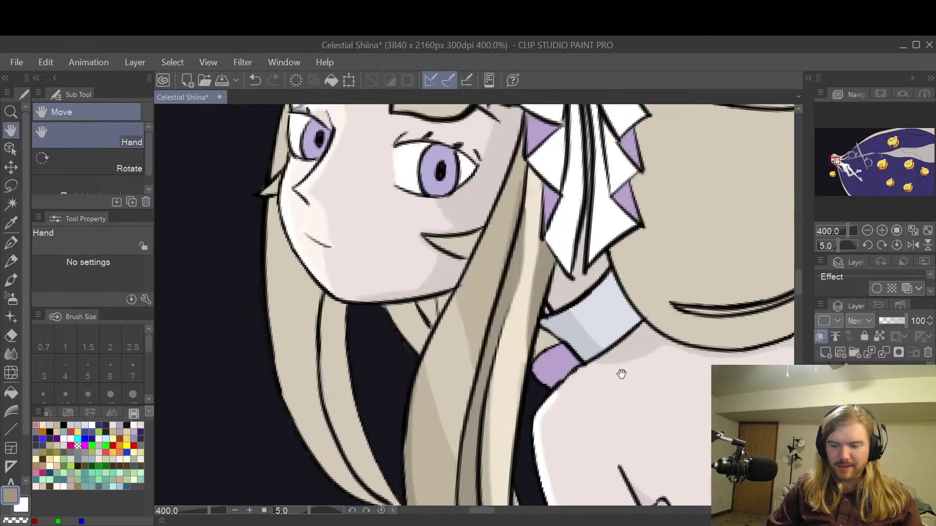
drag(623, 366, 600, 330)
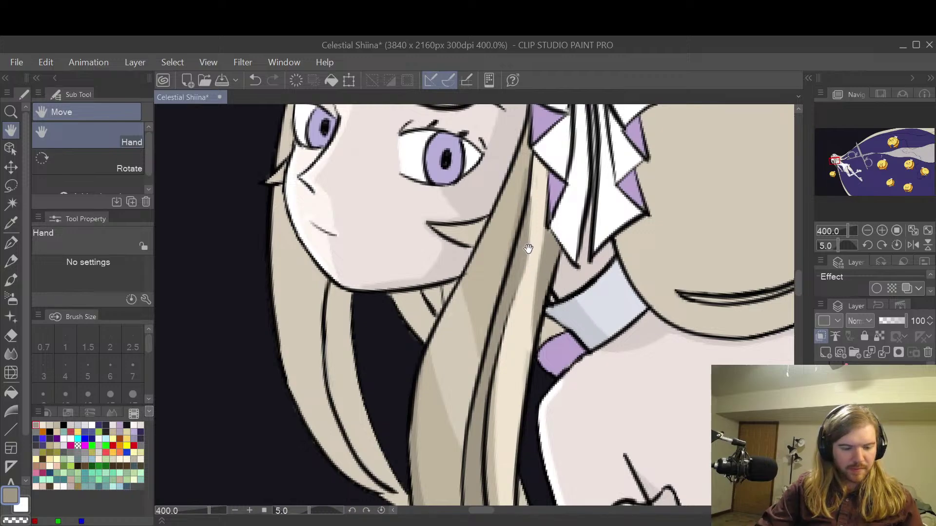
key(p)
drag(528, 241, 528, 177)
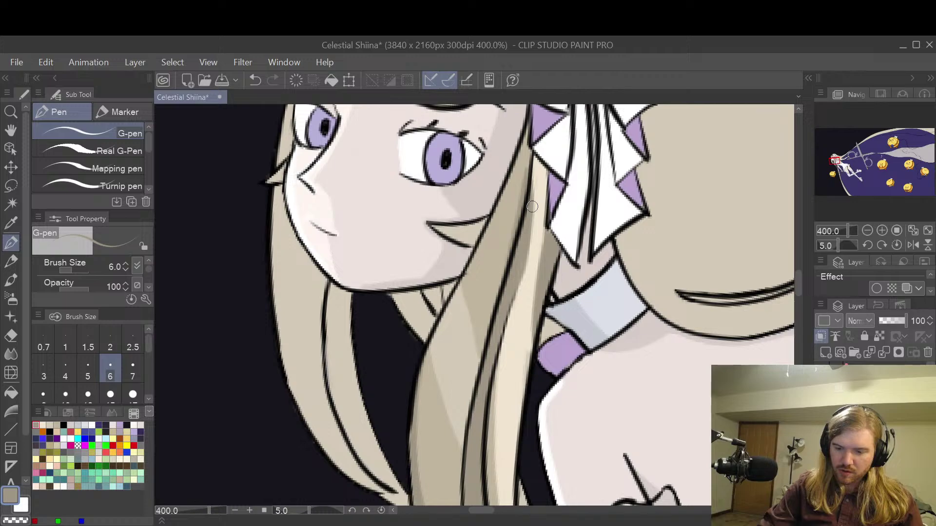
- Try a cream highlight stroke down the front lock's broad section with the size 6 G-pen
key(h)
drag(620, 332, 678, 265)
drag(673, 381, 678, 295)
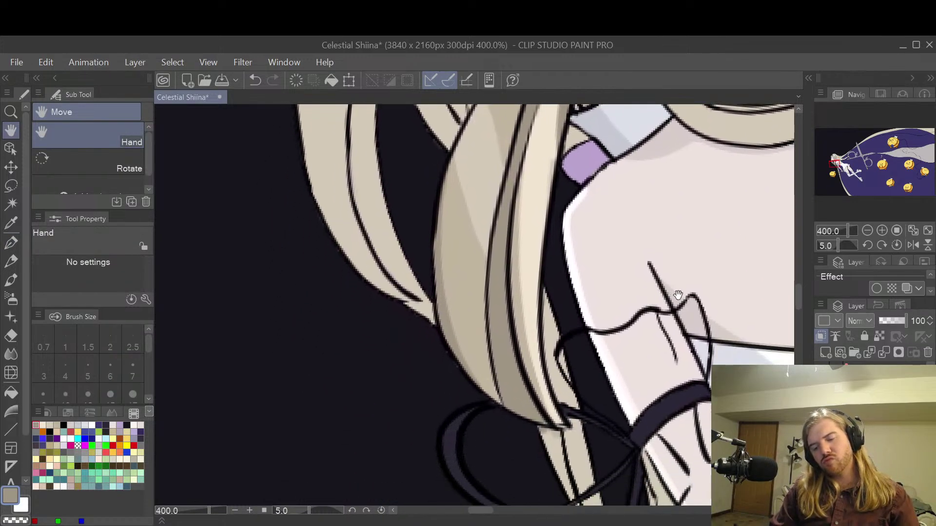
scroll(672, 303, down, 3)
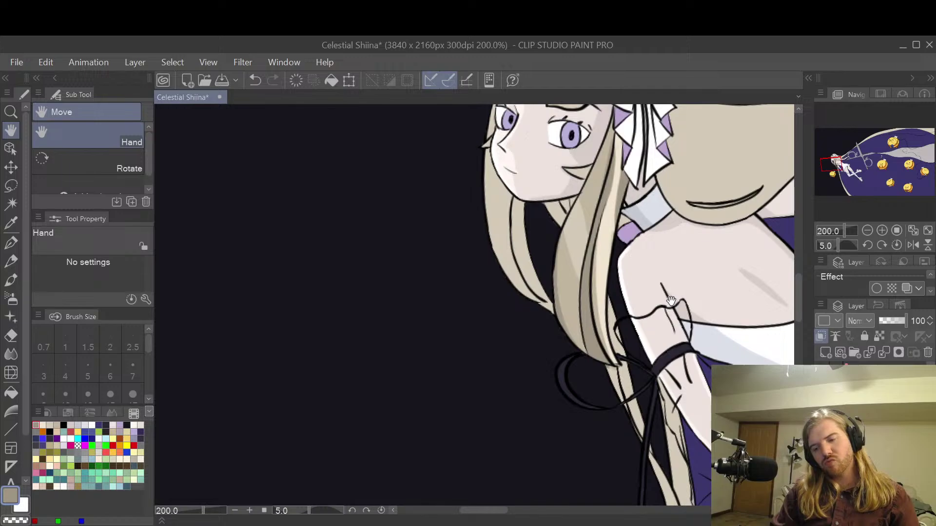
click(42, 425)
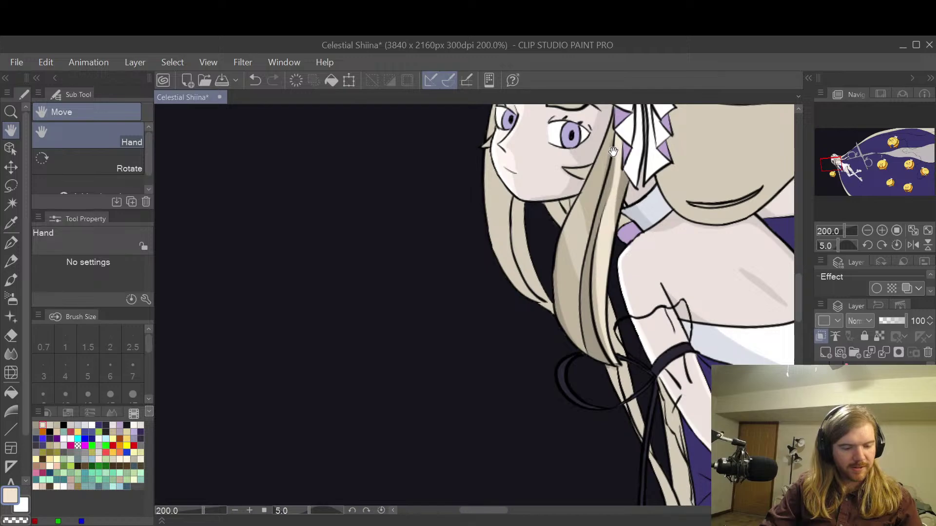
key(p)
drag(612, 127, 568, 344)
key(ctrl+z)
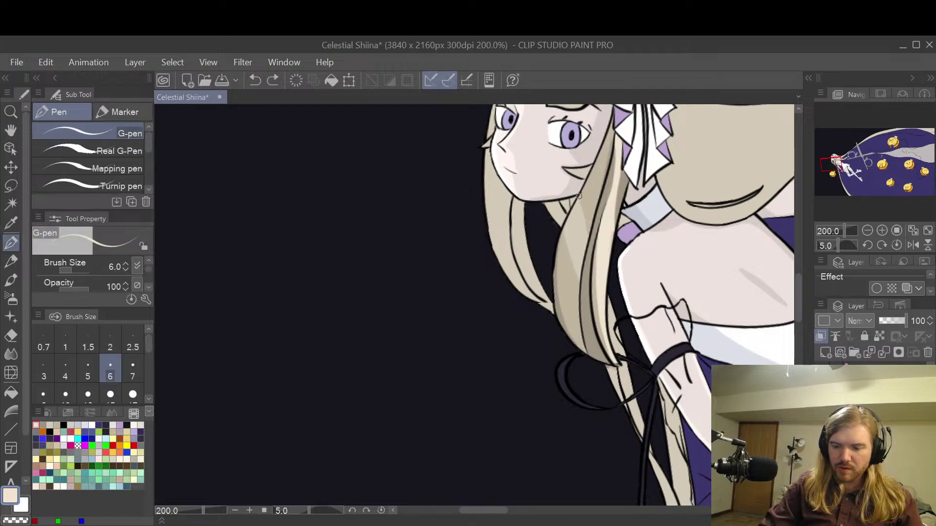
drag(576, 224, 570, 347)
key(ctrl+z)
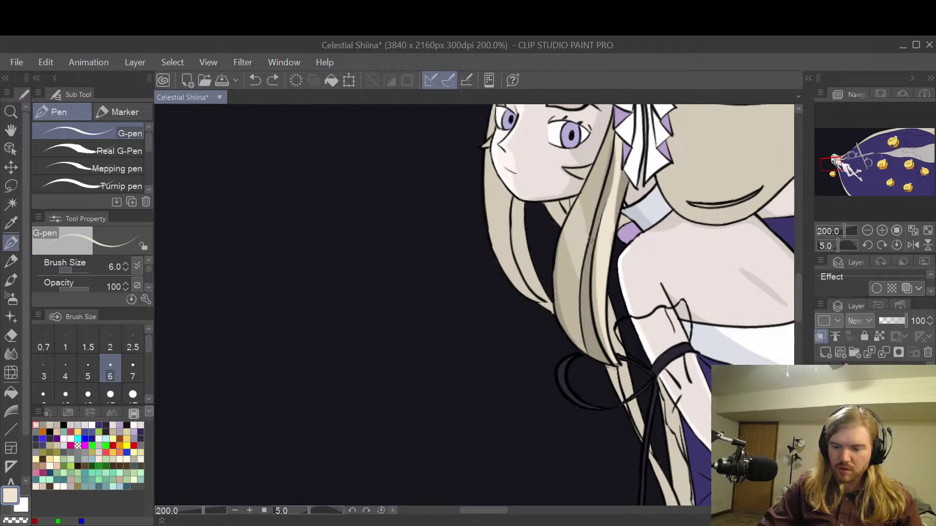
- Try a cream highlight along the shaded narrow strand at the lower end of the front lock
drag(587, 302, 616, 370)
key(ctrl+z)
drag(589, 282, 615, 375)
key(ctrl+z)
mouse_move(589, 278)
mouse_down()
mouse_move(594, 332)
mouse_move(609, 345)
mouse_up()
key(ctrl+z)
drag(590, 303, 614, 370)
key(ctrl+z)
drag(590, 279, 615, 355)
key(space)
drag(708, 221, 640, 295)
drag(622, 345, 609, 317)
scroll(597, 294, up, 2)
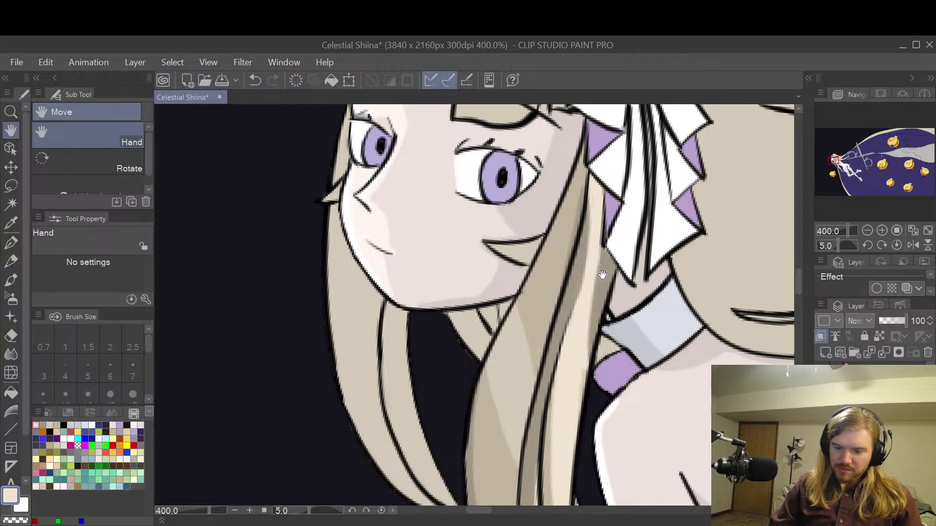
key(ctrl+z)
- Pick the darker beige and shade the front lock's upper edge along the cheek with the G-pen
click(42, 425)
click(572, 244)
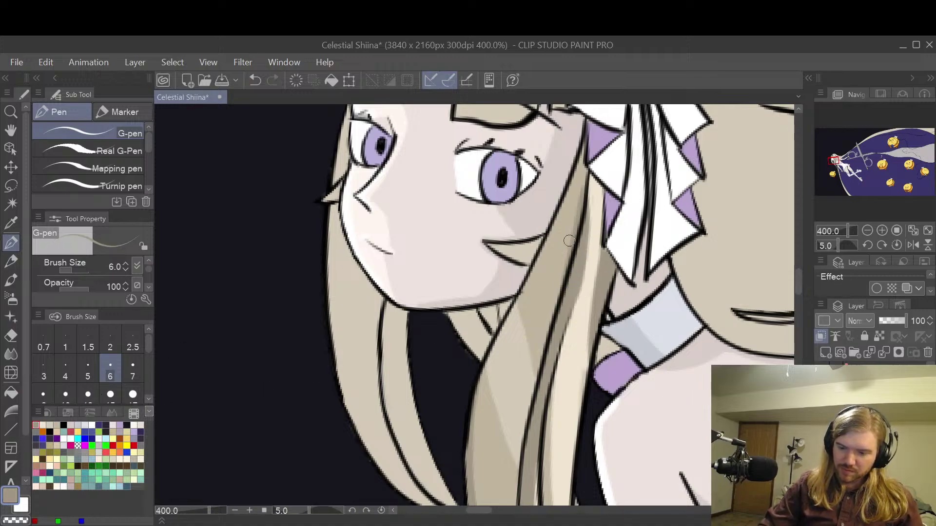
mouse_move(527, 275)
mouse_down()
mouse_move(553, 236)
mouse_move(579, 137)
mouse_up()
key(ctrl+z)
drag(520, 293, 580, 145)
drag(519, 297, 544, 240)
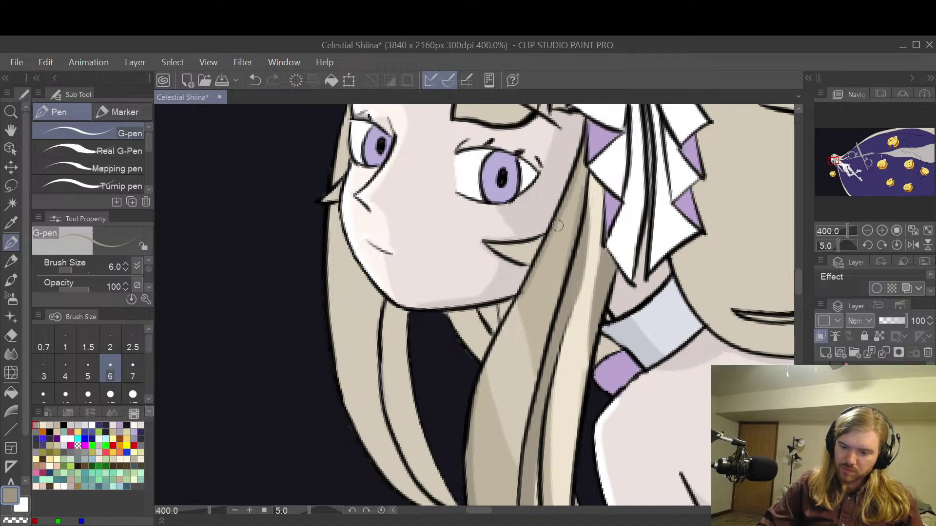
- Shade the small hair tuft on the cheek in darker beige, up to where it meets the front lock
key(space)
drag(622, 330, 615, 375)
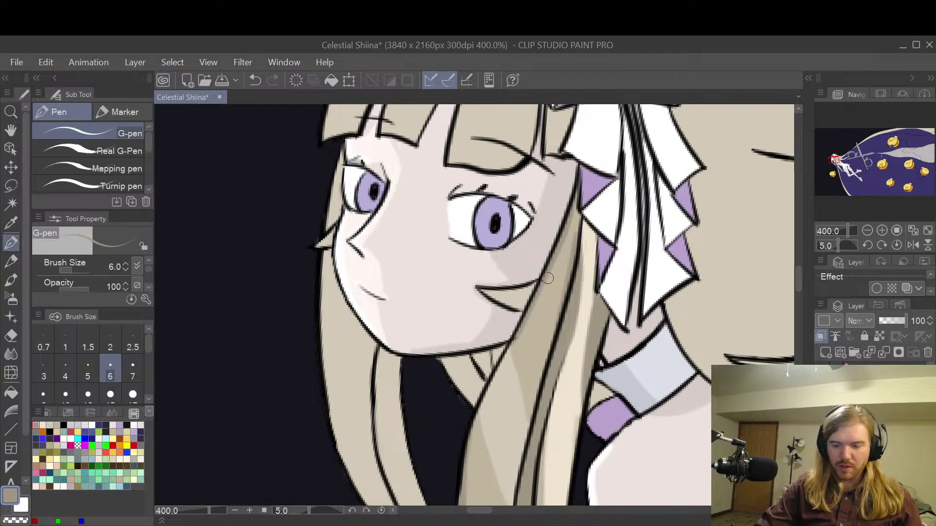
scroll(538, 285, up, 1)
mouse_move(531, 287)
mouse_down()
mouse_move(433, 298)
mouse_move(534, 322)
mouse_move(501, 328)
mouse_move(442, 295)
mouse_move(515, 332)
mouse_move(427, 293)
mouse_move(529, 305)
mouse_move(498, 297)
mouse_move(545, 283)
mouse_move(459, 301)
mouse_move(562, 280)
mouse_move(537, 277)
mouse_move(429, 312)
mouse_up()
key(ctrl+z)
key(ctrl+z)
mouse_move(541, 280)
mouse_down()
mouse_move(488, 310)
mouse_move(535, 332)
mouse_up()
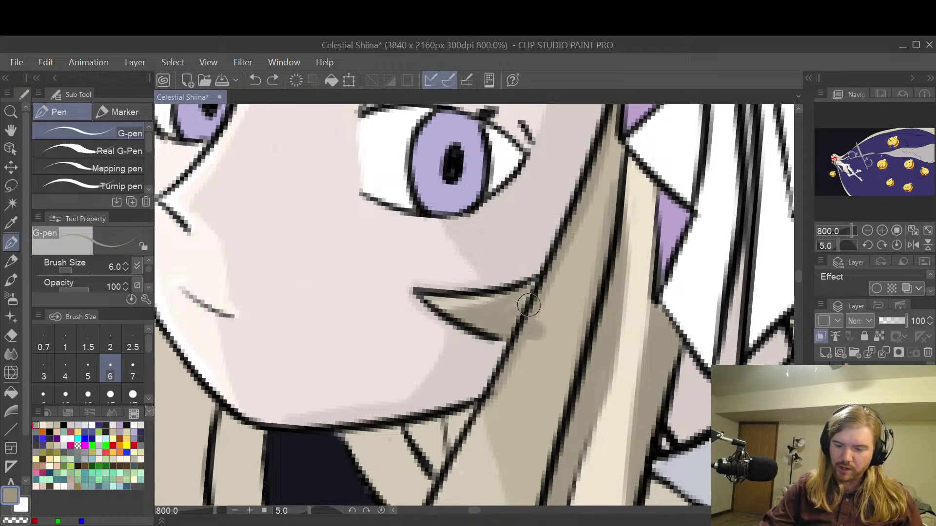
key(ctrl+z)
mouse_move(536, 282)
mouse_down()
mouse_move(456, 315)
mouse_move(507, 331)
mouse_move(529, 292)
mouse_move(493, 314)
mouse_move(518, 296)
mouse_up()
scroll(517, 296, down, 2)
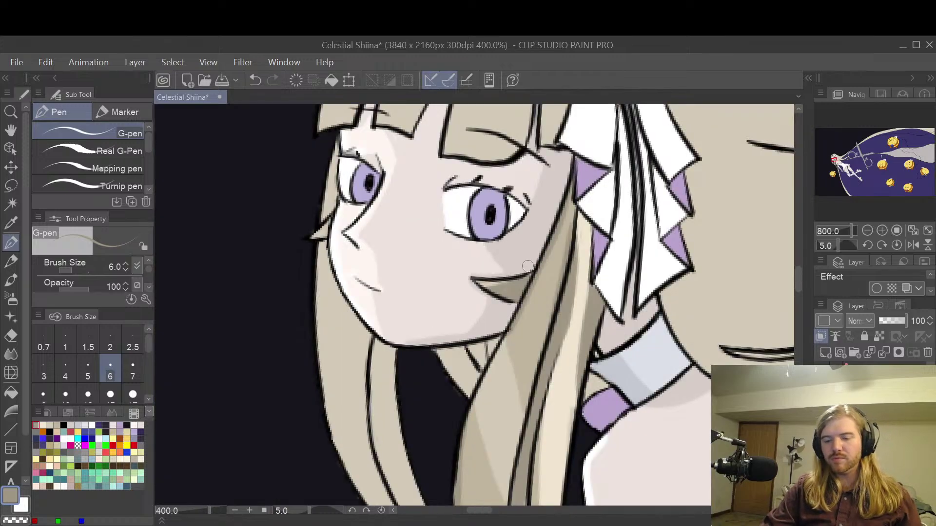
- Examine the shaded hair against the whole figure, the long hair strands and the background
key(space)
scroll(672, 371, down, 2)
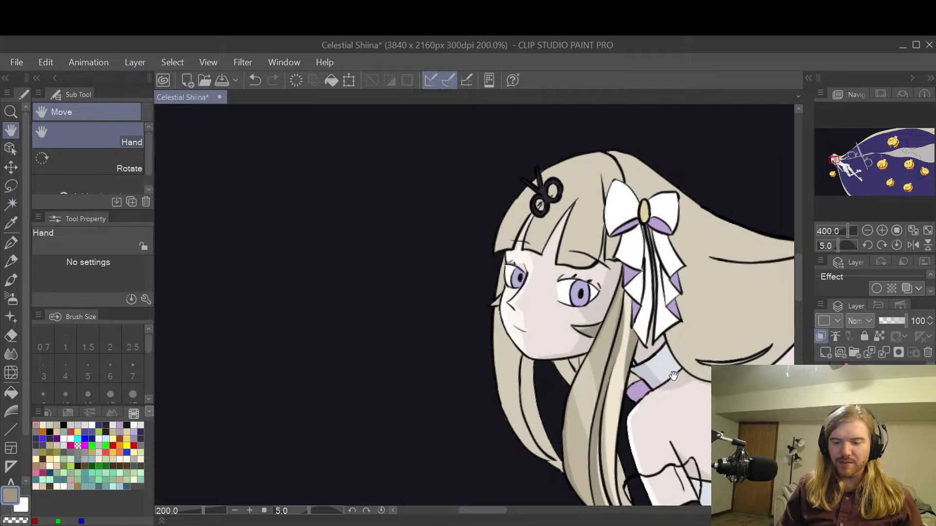
scroll(674, 399, up, 2)
drag(664, 422, 731, 313)
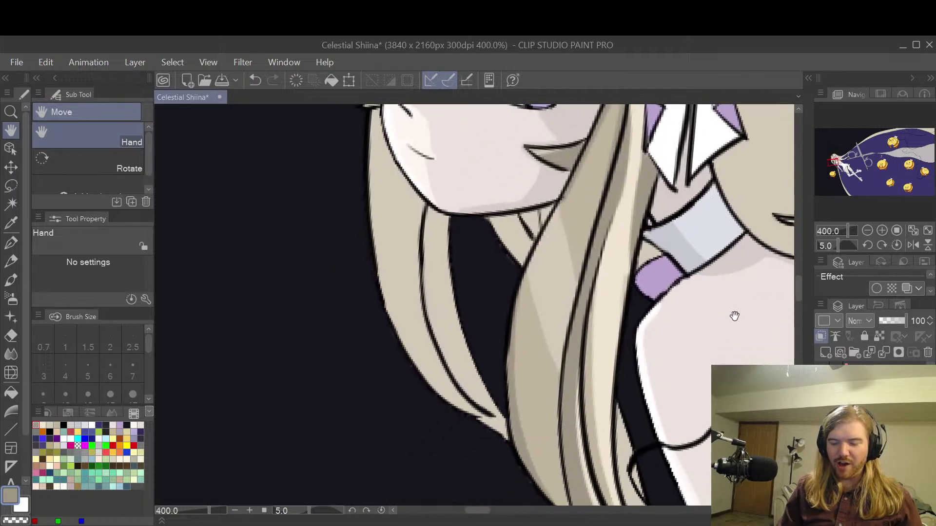
scroll(731, 314, down, 2)
drag(754, 368, 294, 230)
scroll(681, 429, down, 3)
drag(533, 419, 460, 471)
drag(573, 315, 503, 404)
mouse_move(579, 284)
mouse_down()
mouse_move(621, 389)
mouse_move(501, 500)
mouse_up()
mouse_move(616, 362)
mouse_down()
mouse_move(532, 460)
mouse_move(410, 456)
mouse_up()
mouse_move(616, 432)
mouse_down()
mouse_move(458, 436)
mouse_move(566, 338)
mouse_up()
mouse_move(278, 411)
mouse_down()
mouse_move(472, 390)
mouse_move(785, 305)
mouse_up()
mouse_move(536, 400)
mouse_down()
mouse_move(619, 337)
mouse_move(630, 316)
mouse_move(611, 317)
mouse_up()
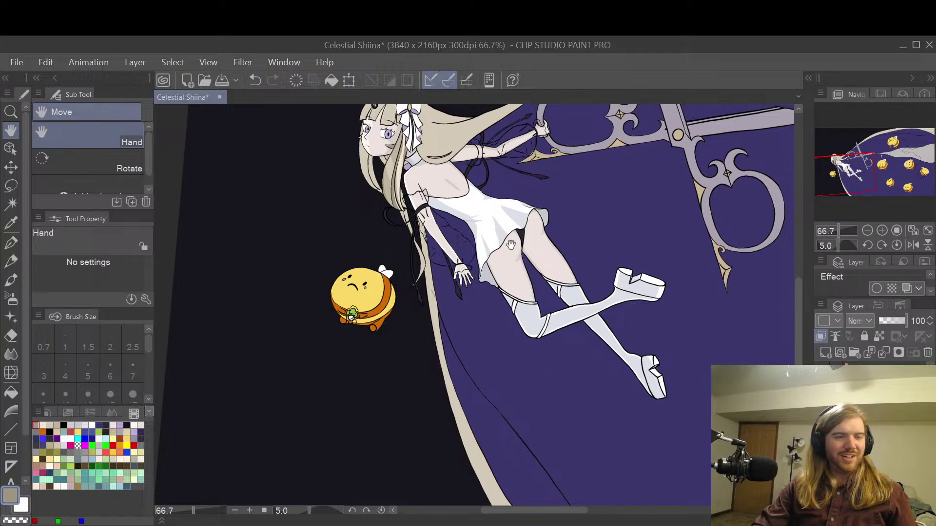
drag(511, 245, 605, 301)
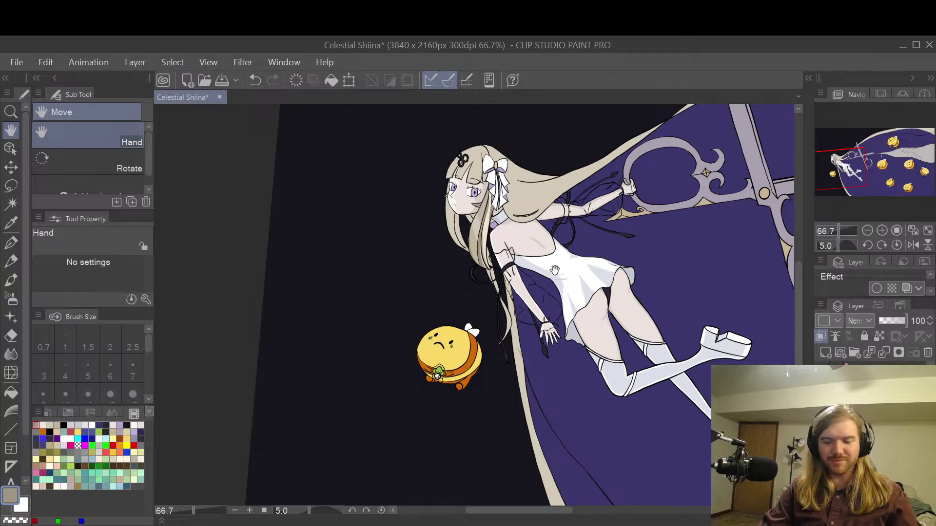
- Pick the cream colour and highlight the outer and inner edges of the lock on the far side of the face
scroll(555, 270, up, 5)
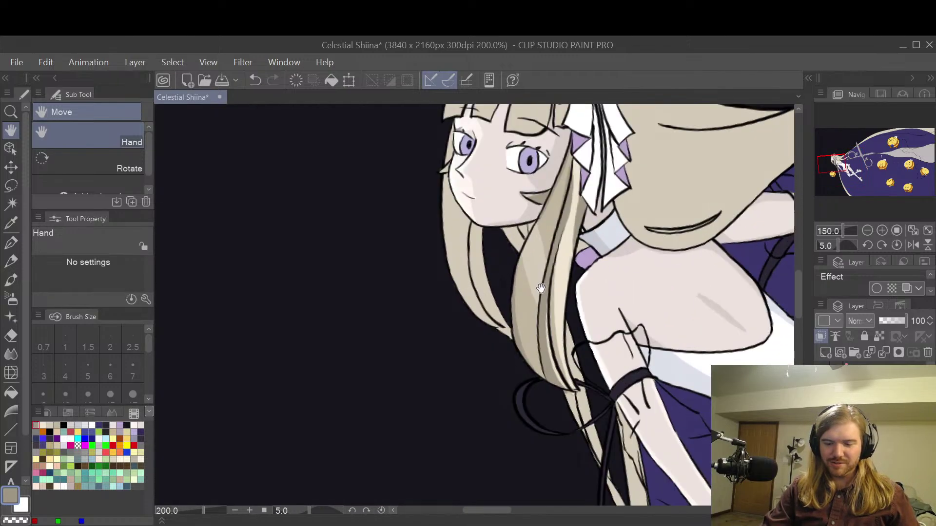
scroll(541, 288, up, 3)
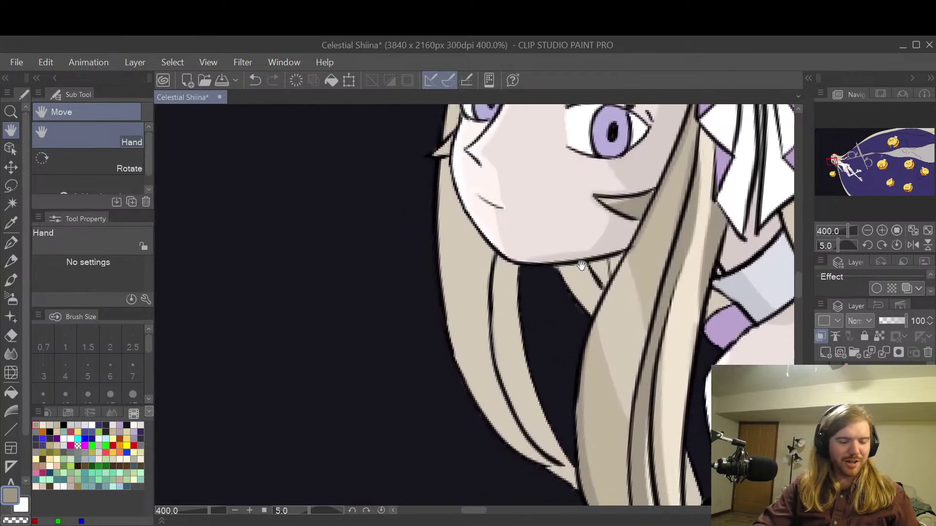
click(42, 425)
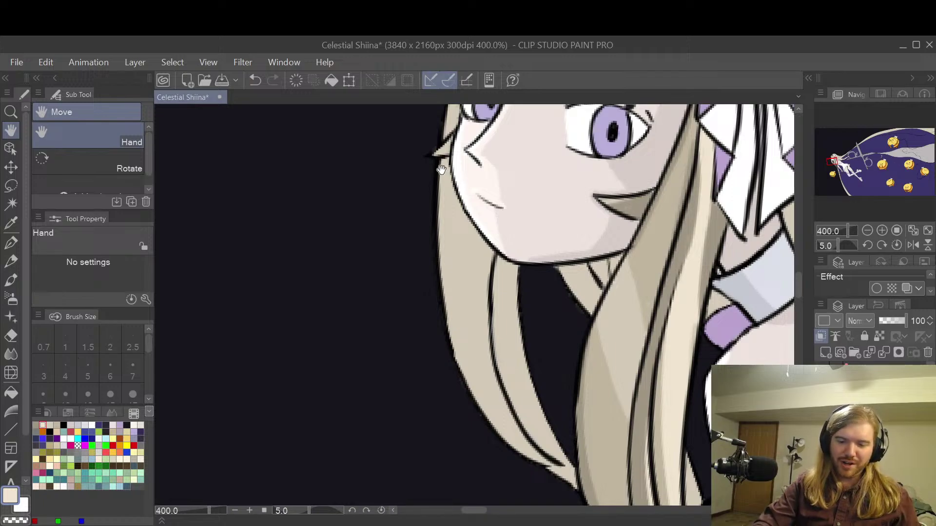
key(p)
drag(441, 162, 443, 287)
mouse_move(441, 156)
mouse_down()
mouse_move(439, 241)
mouse_move(451, 322)
mouse_move(503, 434)
mouse_up()
key(ctrl+z)
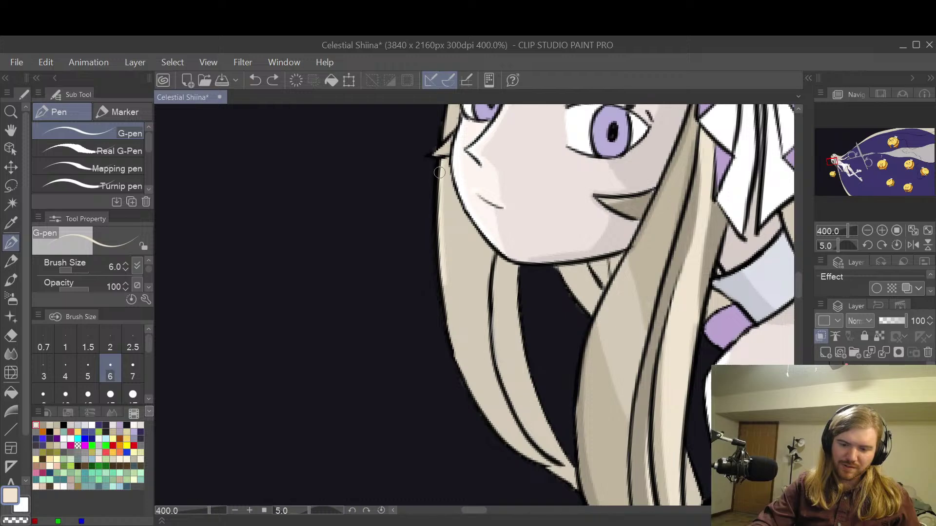
mouse_move(441, 283)
mouse_down()
mouse_move(464, 364)
mouse_move(491, 416)
mouse_move(559, 476)
mouse_up()
drag(521, 451, 576, 484)
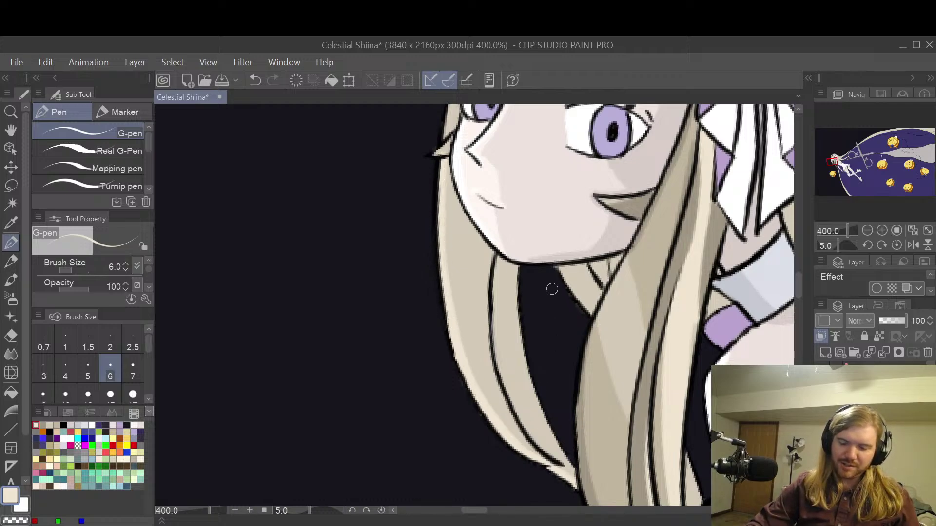
mouse_move(519, 264)
mouse_down()
mouse_move(520, 356)
mouse_move(552, 429)
mouse_move(526, 346)
mouse_move(575, 475)
mouse_up()
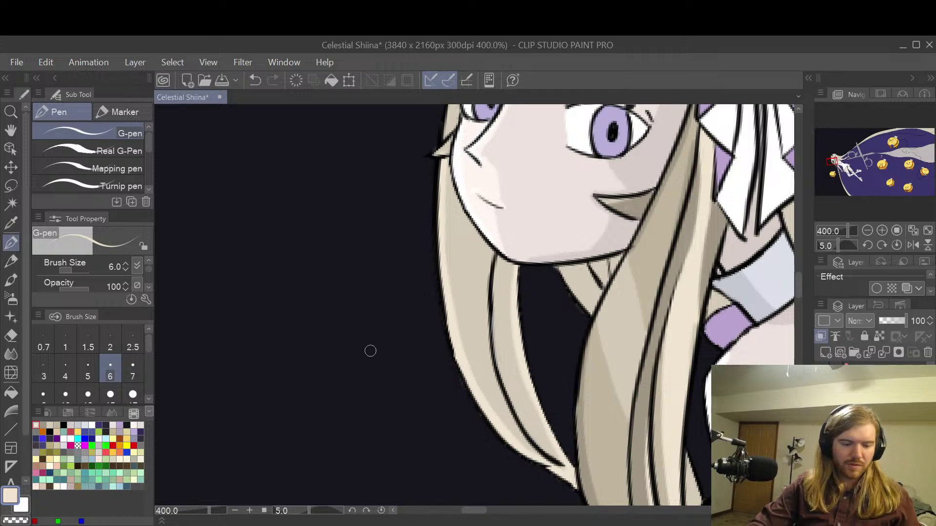
- Pick the darker beige and shade along the dividing line of the far-side lock, up to the chin
click(43, 425)
mouse_move(488, 237)
mouse_down()
mouse_move(483, 295)
mouse_move(496, 380)
mouse_move(557, 467)
mouse_up()
key(ctrl+z)
drag(487, 275, 491, 255)
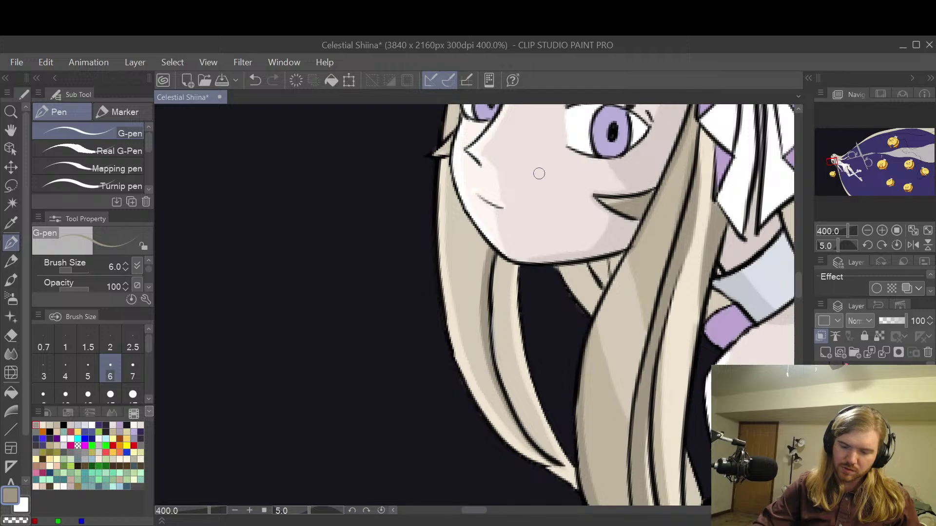
- Select the head's line art layer and hide and show it to check its contents
key(ctrl+minus)
mouse_move(653, 304)
mouse_down()
mouse_move(708, 281)
mouse_move(644, 271)
mouse_up()
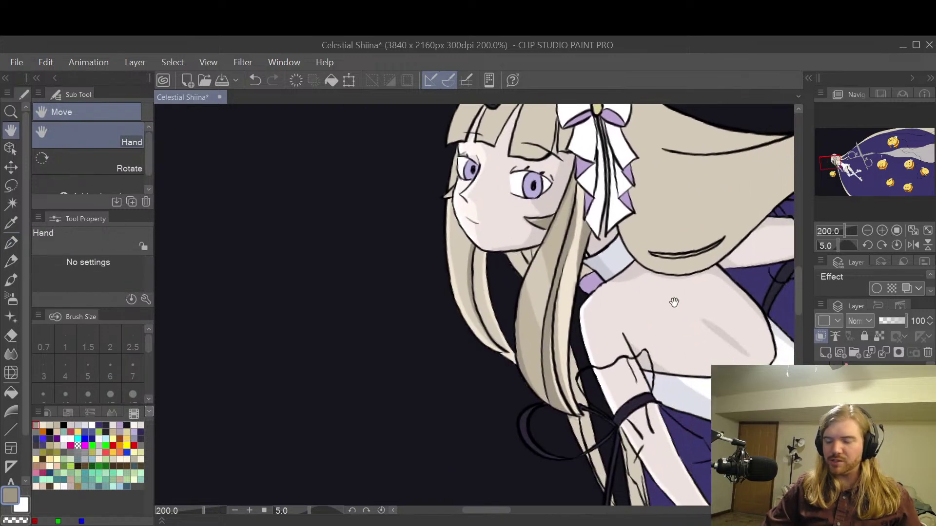
scroll(872, 414, up, 3)
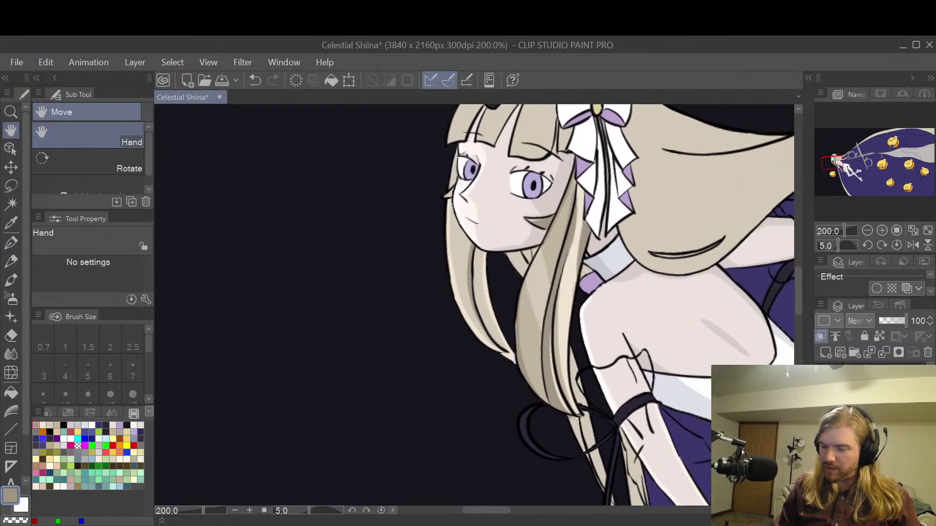
click(877, 414)
click(821, 414)
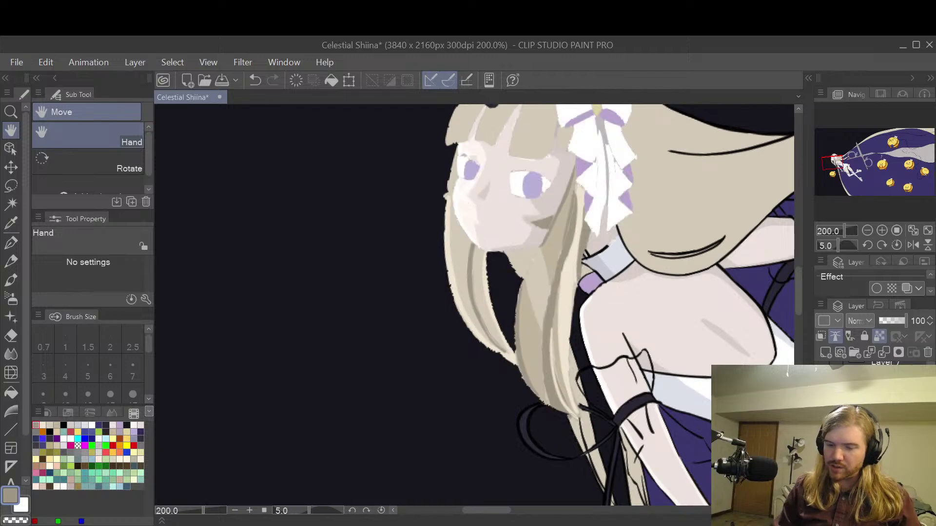
click(822, 414)
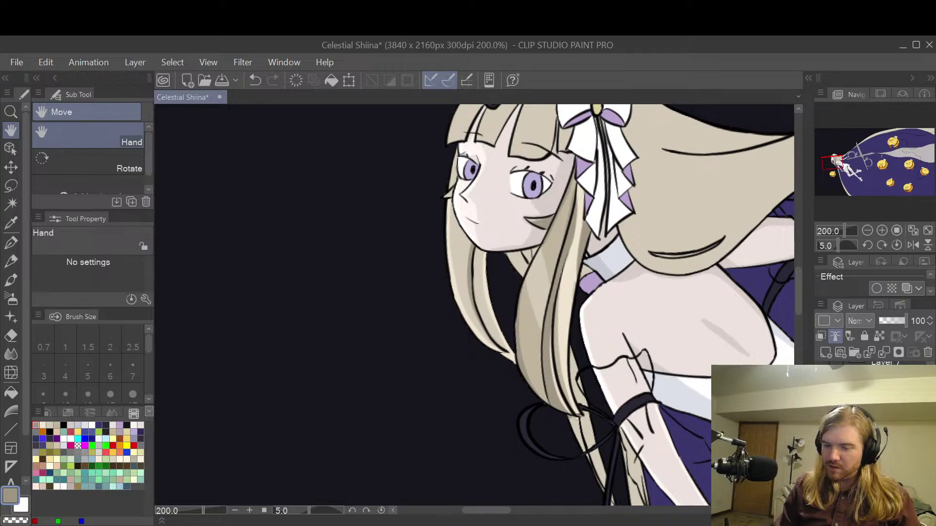
- Recolour the inner line bordering the front lock's broad section to tan with the size 6 G-pen, keeping transparent pixels locked
scroll(591, 300, up, 3)
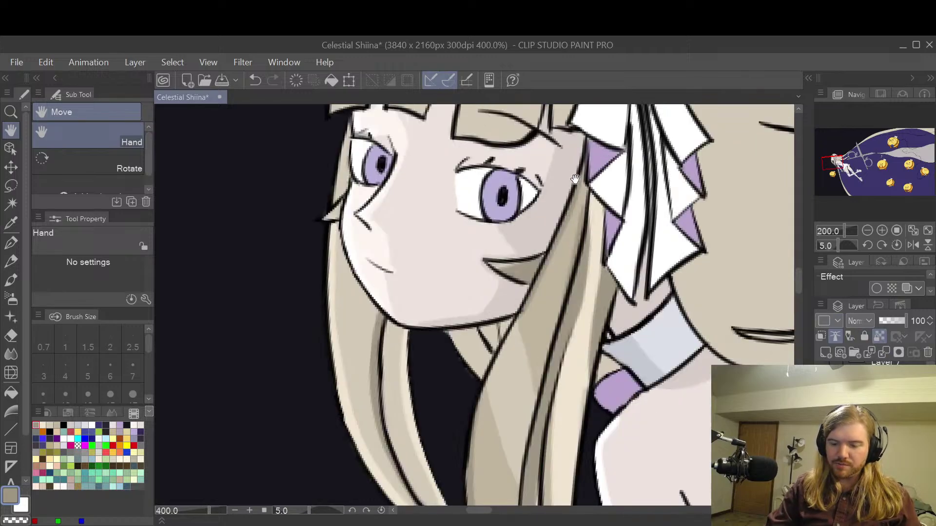
drag(598, 345, 603, 274)
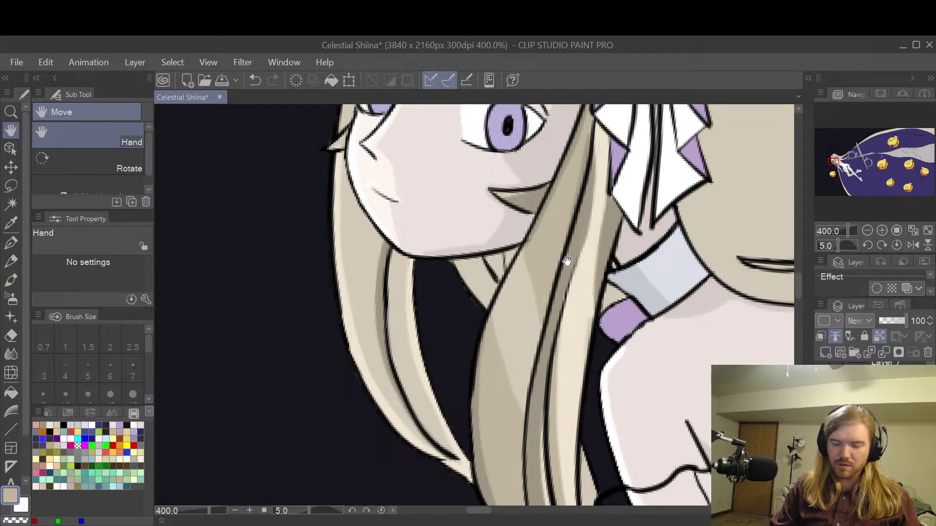
key(p)
mouse_move(594, 177)
mouse_down()
mouse_move(581, 211)
mouse_move(589, 123)
mouse_move(571, 254)
mouse_move(572, 226)
mouse_move(525, 429)
mouse_up()
drag(526, 380, 612, 305)
mouse_move(547, 297)
mouse_down()
mouse_move(539, 390)
mouse_move(553, 463)
mouse_move(562, 350)
mouse_up()
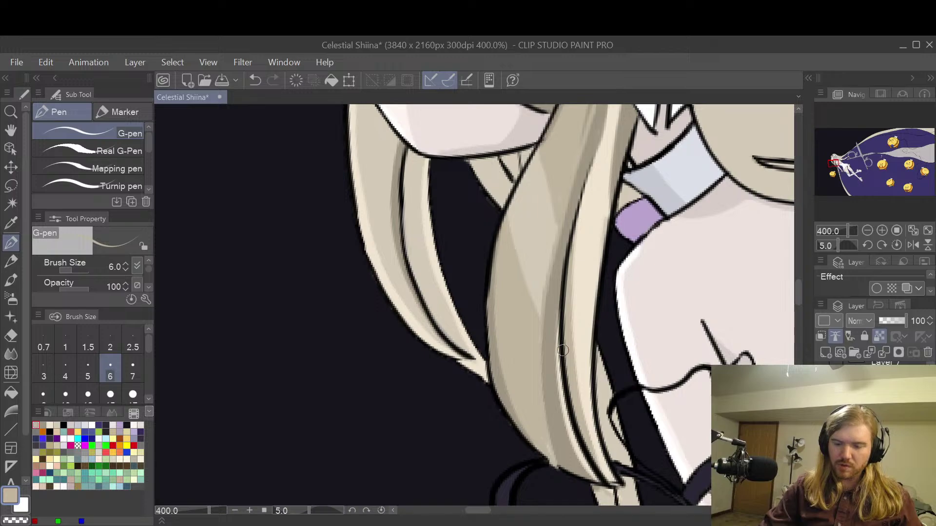
- Undo the tan recolouring of the front lock's inner line
key(ctrl+z)
mouse_move(544, 301)
mouse_down()
mouse_move(541, 382)
mouse_move(555, 461)
mouse_up()
mouse_move(705, 224)
mouse_down()
mouse_move(650, 362)
mouse_move(670, 292)
mouse_up()
scroll(649, 363, down, 2)
scroll(667, 338, up, 2)
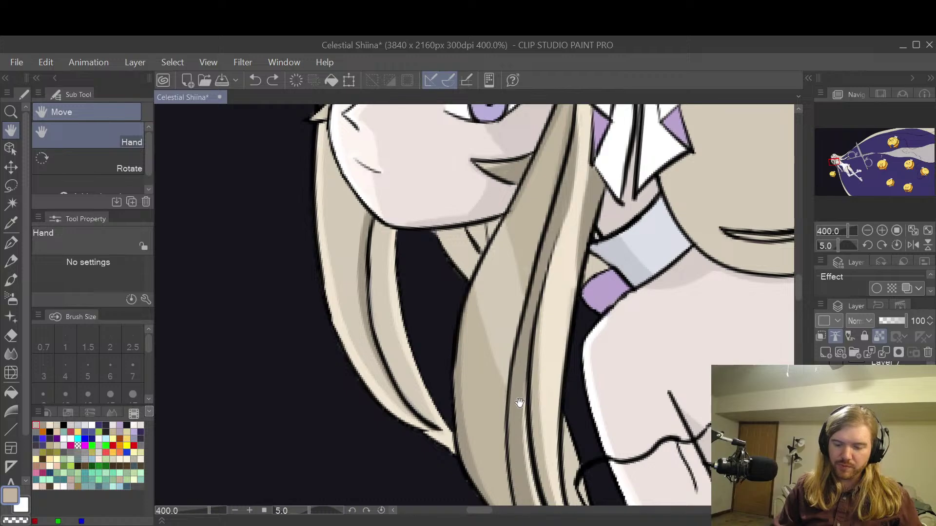
- Pick a darker taupe and recolour the inner line bordering the front lock's broad section, from the chin down to the tip
click(14, 490)
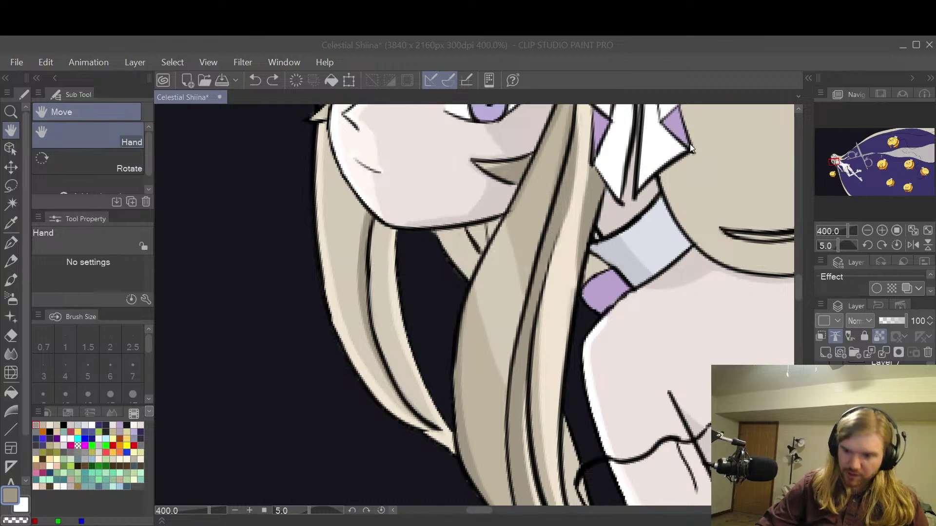
key(p)
drag(566, 143, 539, 266)
drag(561, 166, 528, 288)
drag(546, 215, 517, 351)
drag(541, 237, 509, 407)
drag(518, 337, 507, 470)
key(h)
drag(576, 402, 593, 305)
key(p)
drag(524, 372, 536, 441)
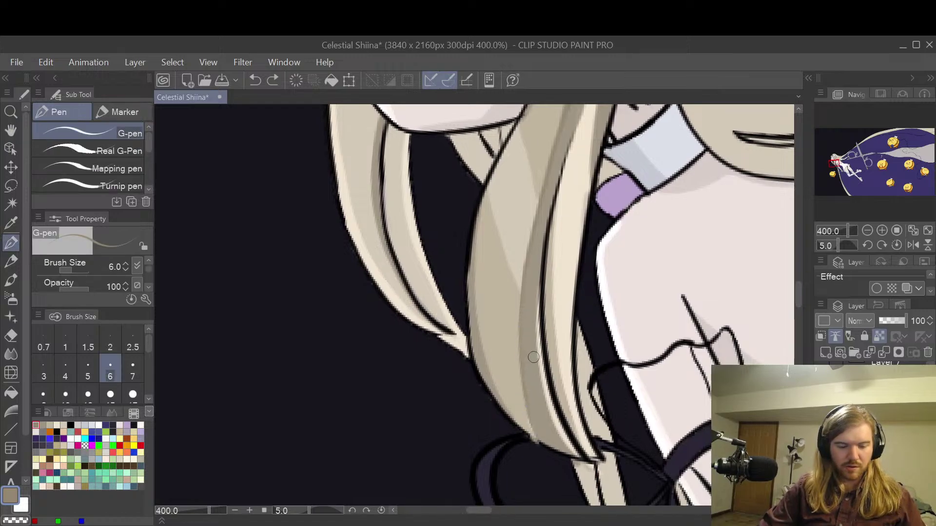
drag(526, 367, 531, 417)
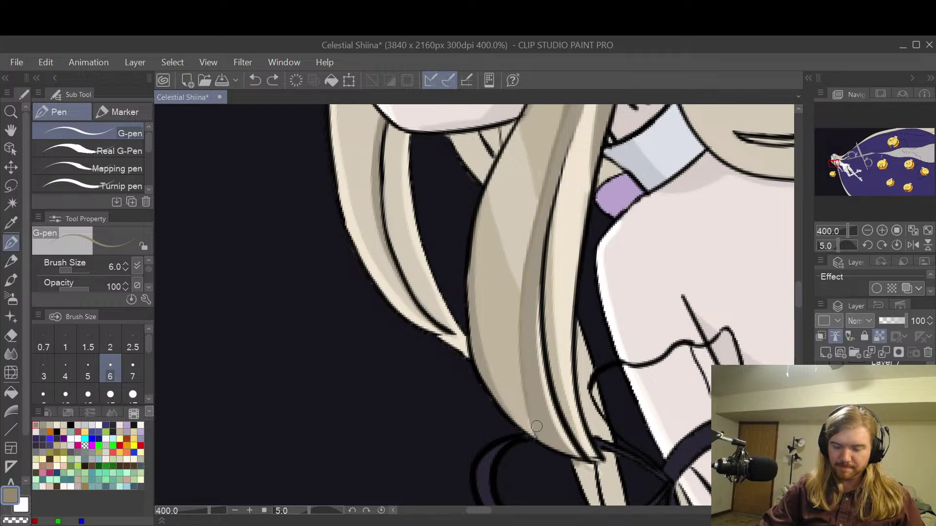
- Recolour the remaining upper part of that inner line in taupe, up to the hair ribbon
key(h)
drag(595, 305, 577, 384)
drag(580, 288, 589, 381)
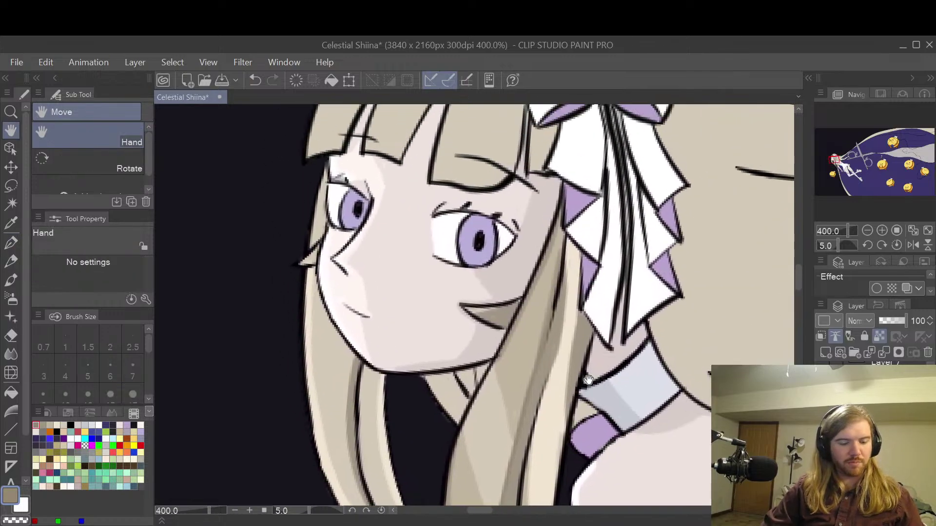
key(p)
drag(552, 341, 564, 251)
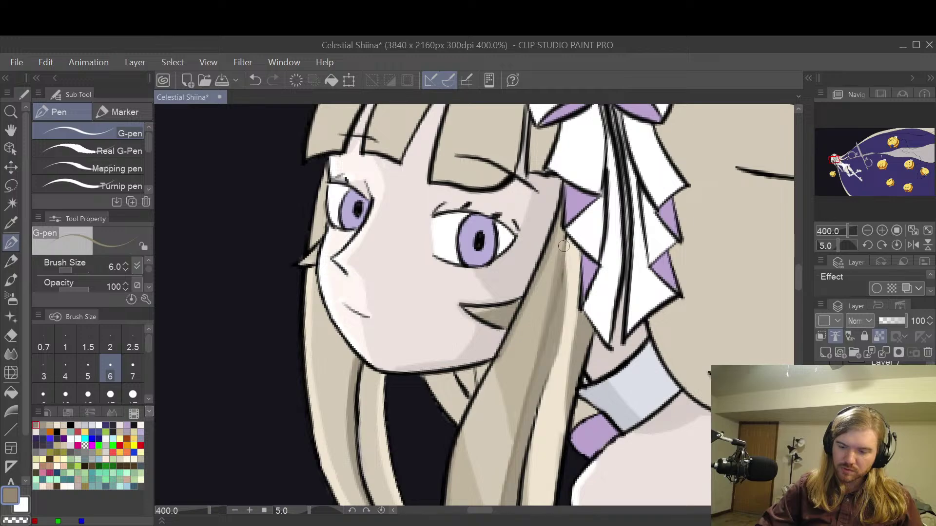
scroll(626, 279, down, 3)
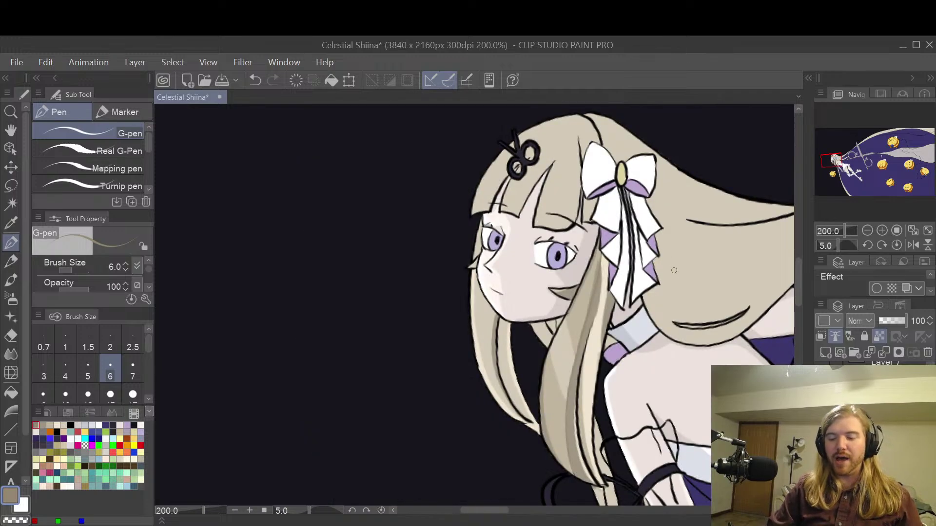
key(h)
drag(646, 330, 661, 297)
scroll(672, 333, up, 3)
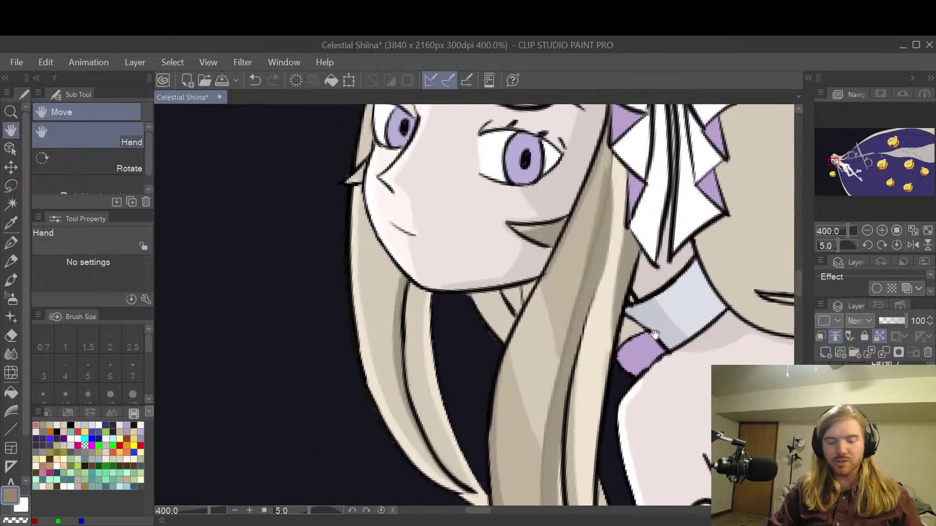
- Recolour the front lock's face-side outline and second inner line in taupe, from beside the cheek to the tip
key(p)
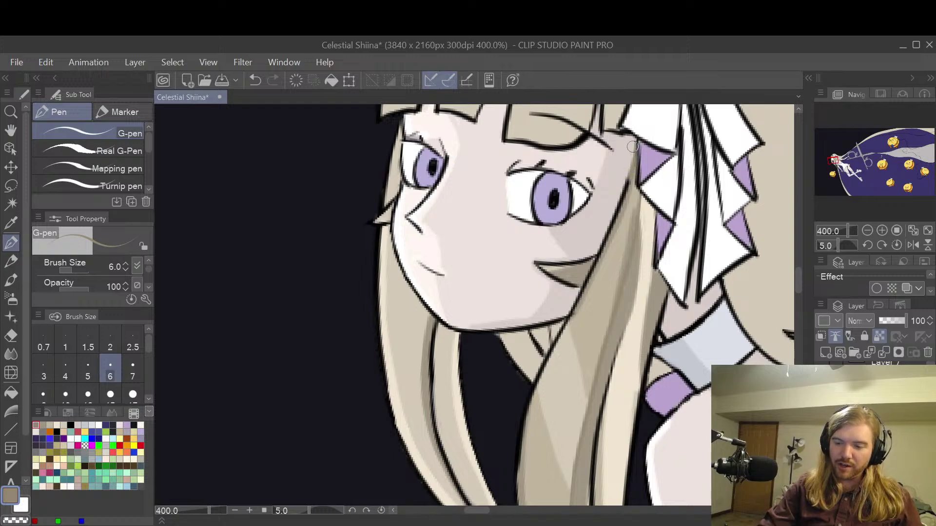
mouse_move(625, 184)
mouse_down()
mouse_move(565, 334)
mouse_move(536, 378)
mouse_move(517, 468)
mouse_up()
drag(583, 399, 613, 269)
mouse_move(531, 296)
mouse_down()
mouse_move(536, 370)
mouse_move(558, 419)
mouse_up()
mouse_move(543, 376)
mouse_down()
mouse_move(586, 442)
mouse_move(666, 477)
mouse_move(622, 415)
mouse_move(644, 466)
mouse_up()
mouse_move(610, 348)
mouse_down()
mouse_move(618, 409)
mouse_move(609, 292)
mouse_move(620, 199)
mouse_move(627, 200)
mouse_up()
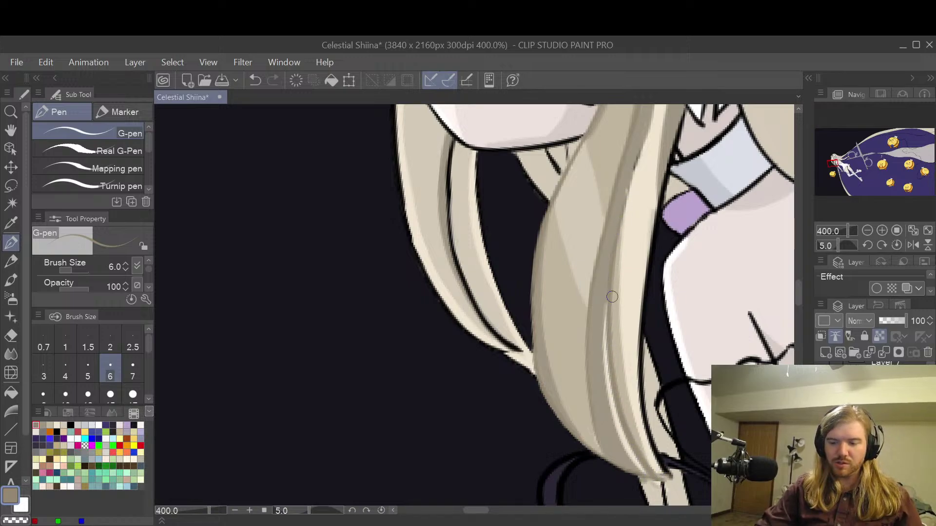
- Recolour the front lock's shoulder-side outline in taupe, from the tip up to the collar
key(space)
drag(648, 154, 587, 305)
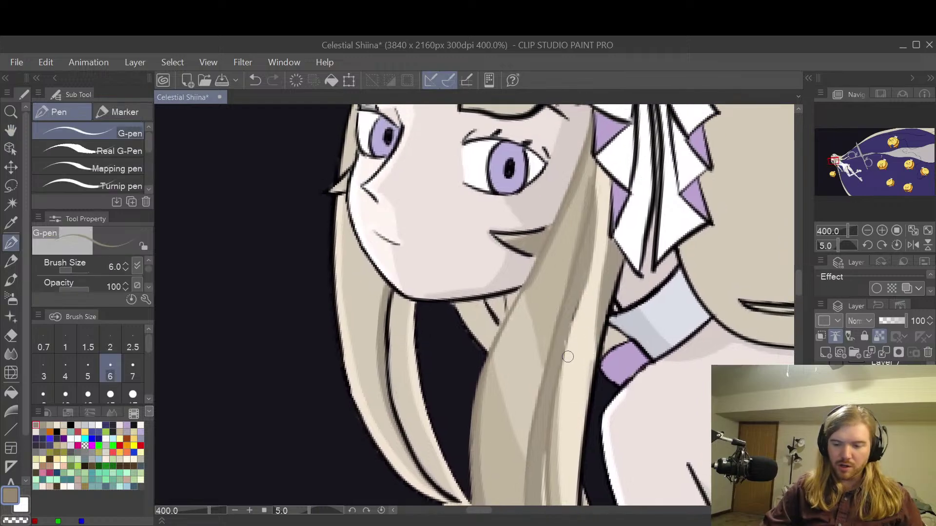
key(space)
drag(638, 362, 654, 246)
scroll(654, 246, down, 5)
drag(730, 201, 660, 261)
scroll(652, 278, up, 1)
scroll(590, 373, up, 2)
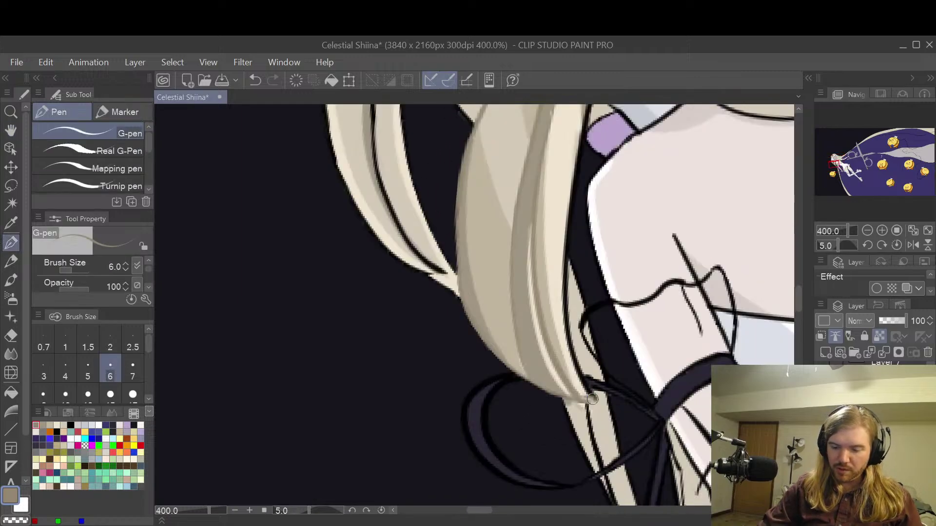
mouse_move(591, 400)
mouse_down()
mouse_move(575, 361)
mouse_move(569, 225)
mouse_move(563, 256)
mouse_up()
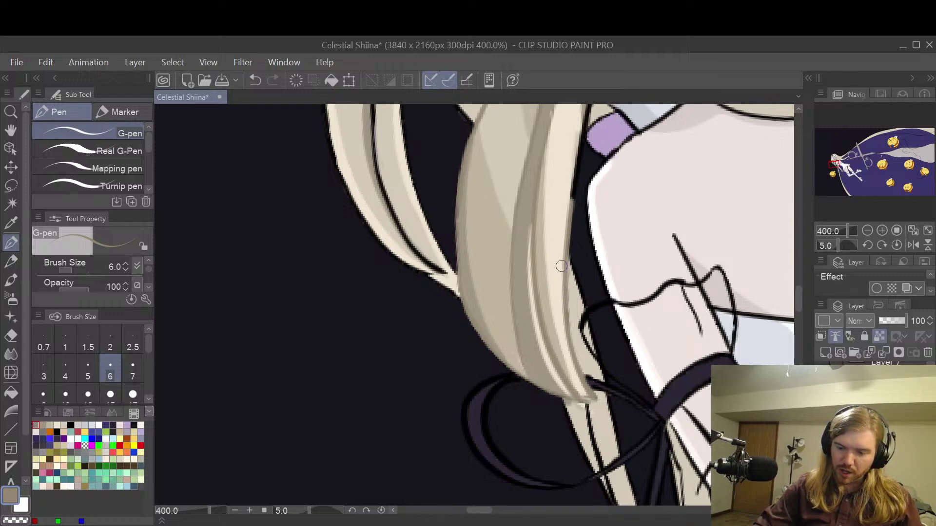
mouse_move(591, 184)
mouse_down()
mouse_move(617, 246)
mouse_move(615, 341)
mouse_move(566, 279)
mouse_move(571, 236)
mouse_move(567, 289)
mouse_move(581, 210)
mouse_up()
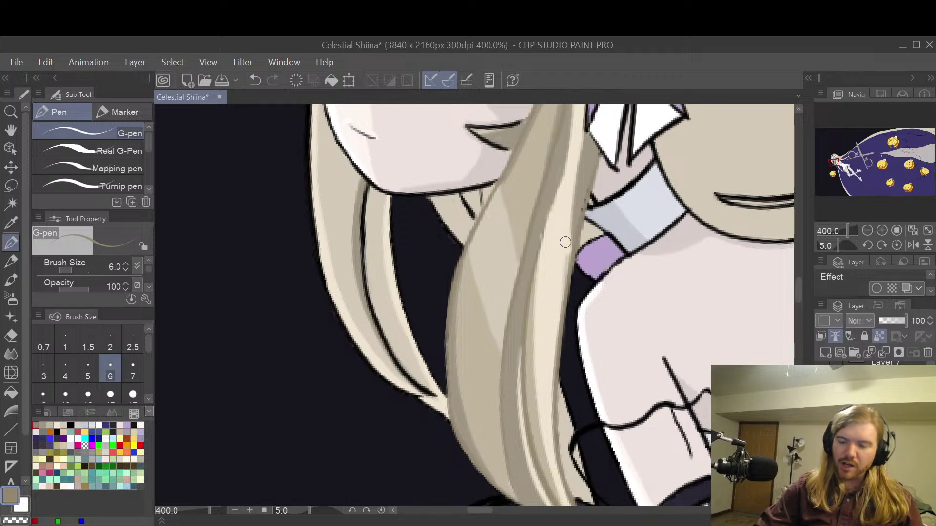
- Examine the recoloured front lock against the whole head and up close
key(h)
scroll(638, 266, down, 3)
drag(641, 265, 621, 235)
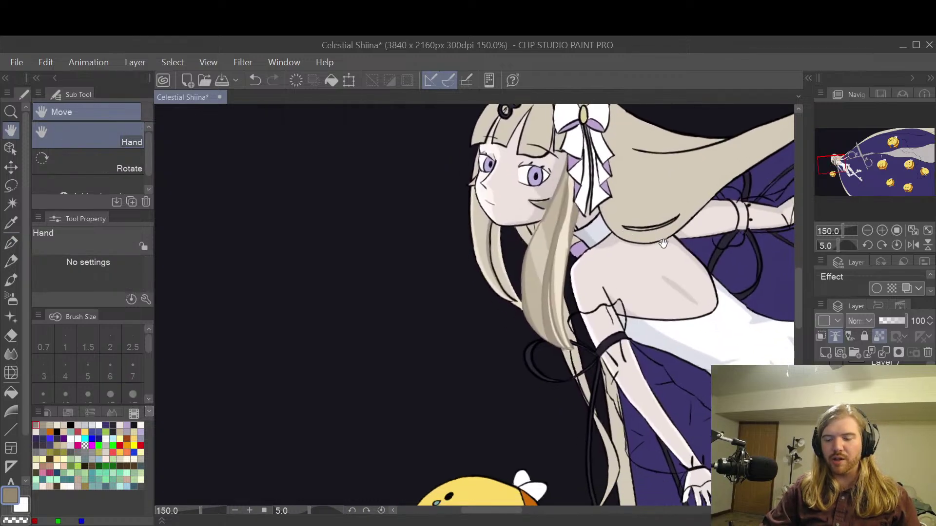
scroll(628, 263, up, 4)
drag(635, 284, 671, 294)
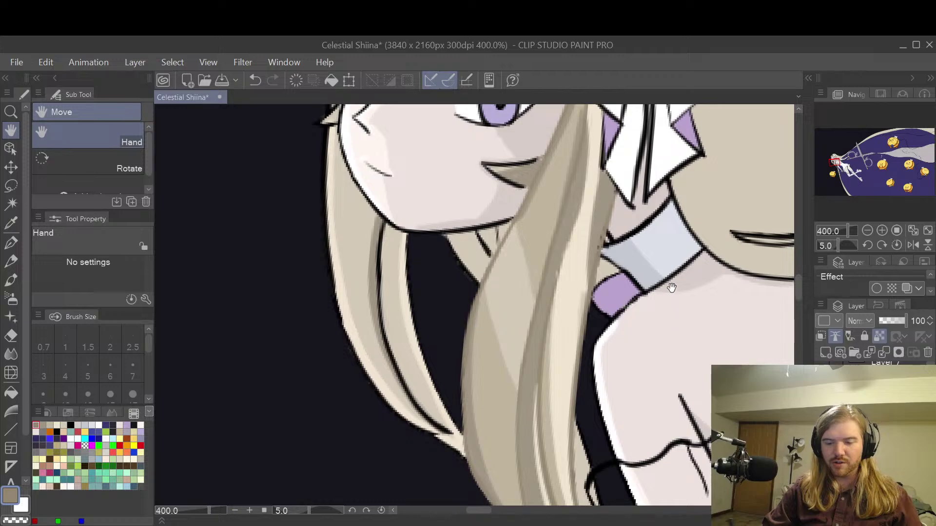
key(p)
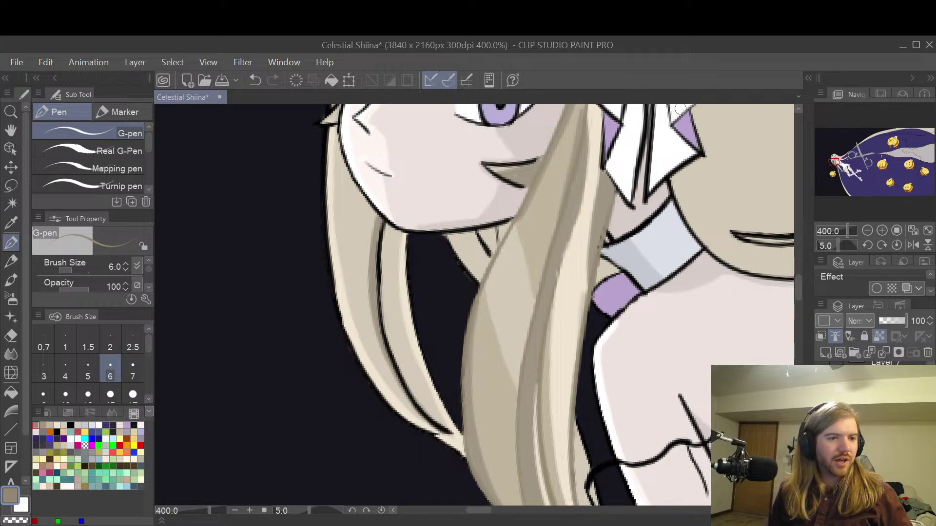
key(space)
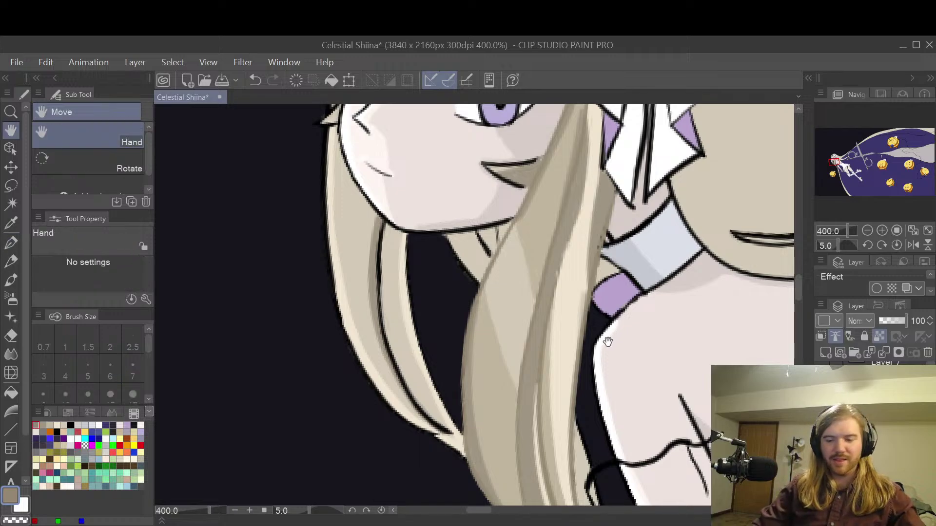
drag(610, 340, 616, 277)
scroll(598, 222, down, 2)
drag(627, 194, 596, 258)
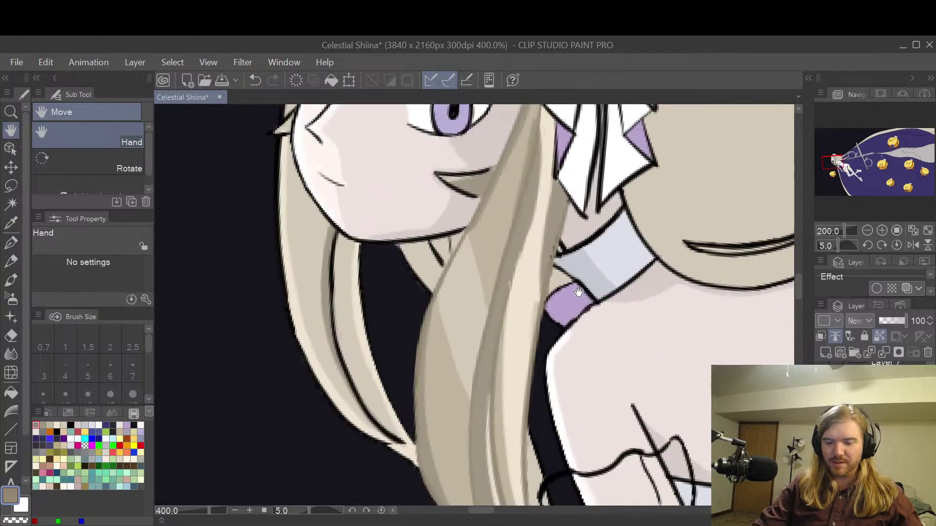
scroll(596, 258, up, 2)
- Pick cream, switch to the hair shading layer and add a thin highlight streak down the front lock from beside the ribbon
click(57, 425)
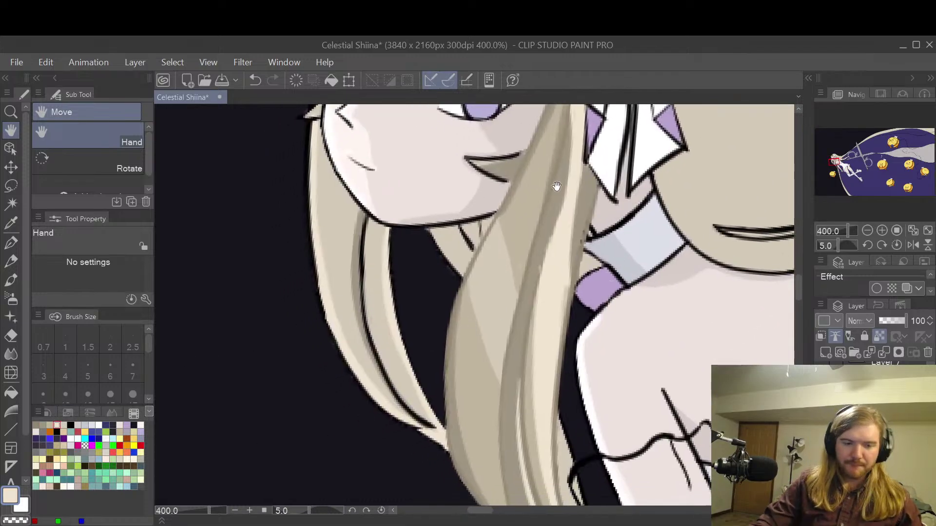
drag(609, 204, 600, 252)
alt+click(538, 216)
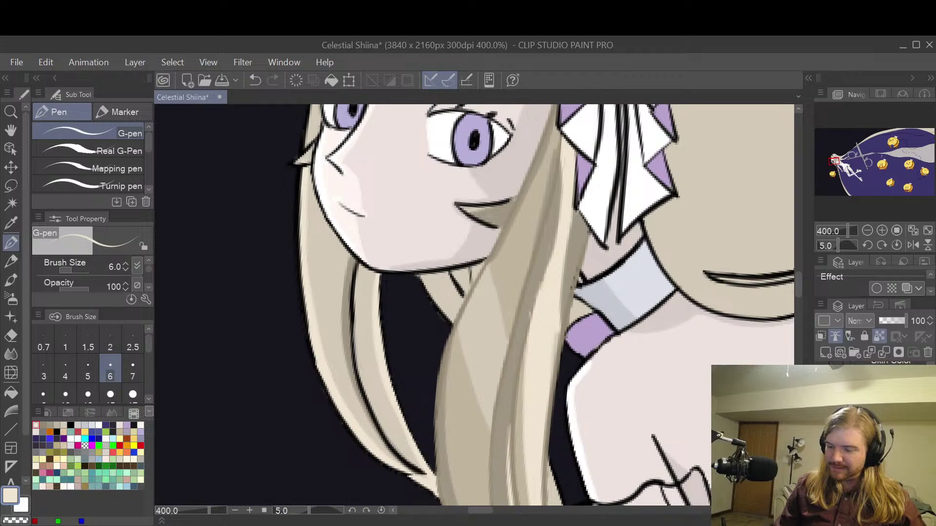
key(alt+bracketright)
drag(551, 133, 493, 348)
key(ctrl+z)
drag(552, 134, 501, 320)
key(ctrl+z)
mouse_move(555, 128)
mouse_down()
mouse_move(498, 328)
mouse_move(556, 298)
mouse_move(570, 246)
mouse_move(546, 276)
mouse_move(548, 317)
mouse_up()
key(space)
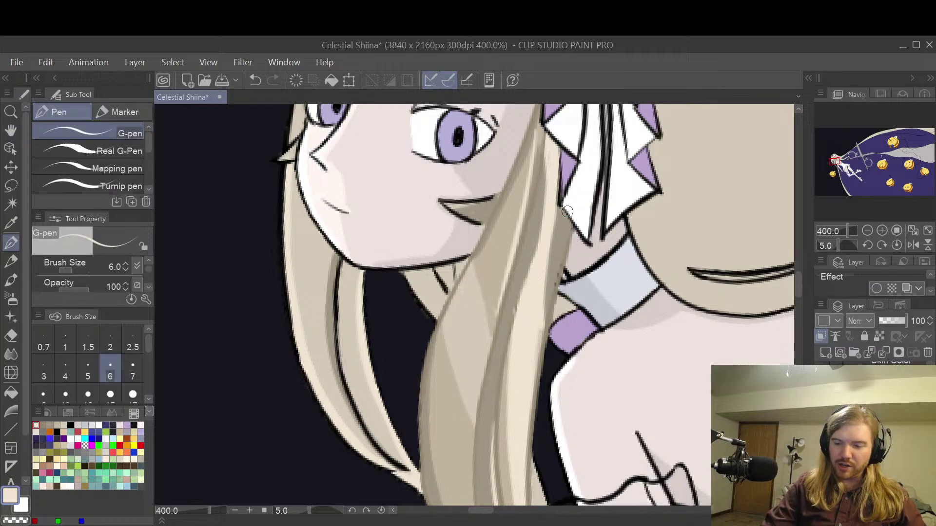
key(ctrl+z)
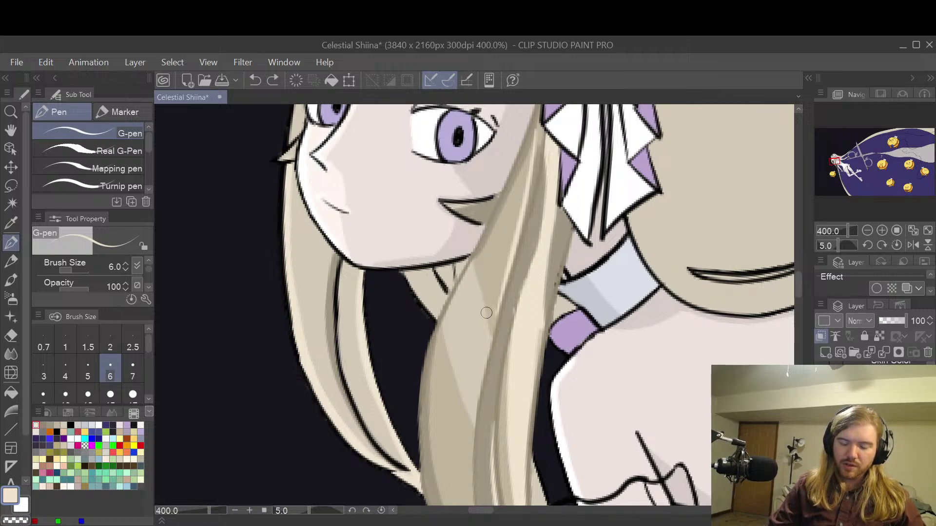
- Touch up the front lock's shoulder-side edge below the ribbon with light beige
drag(571, 212, 559, 303)
drag(567, 210, 558, 296)
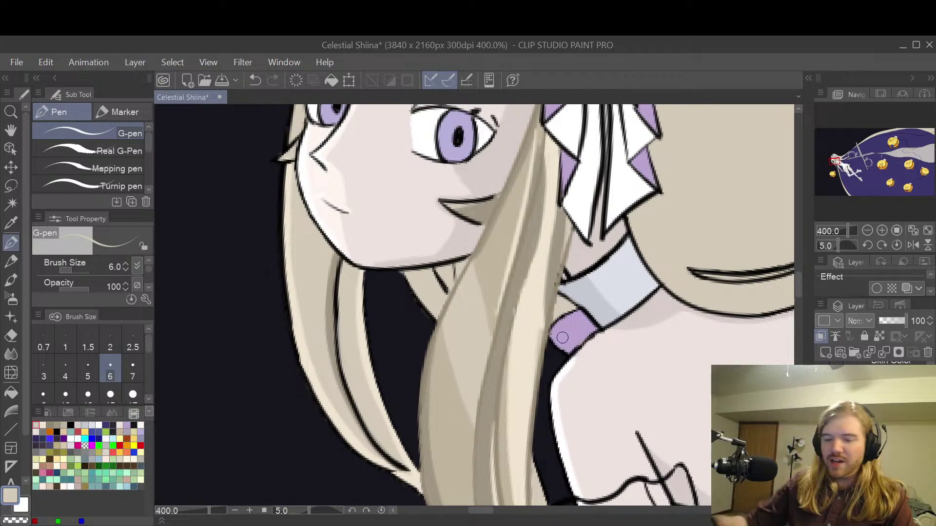
key(ctrl+minus)
key(ctrl+minus)
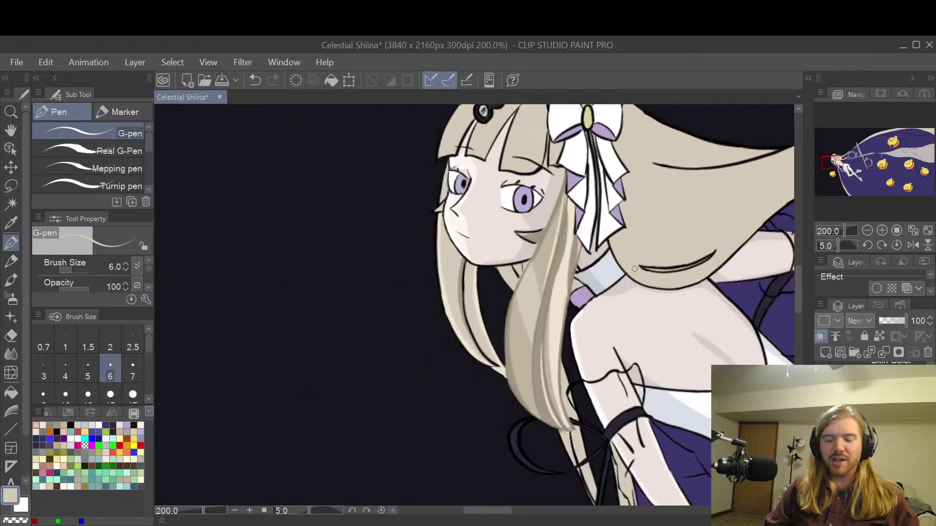
key(space)
drag(605, 261, 575, 200)
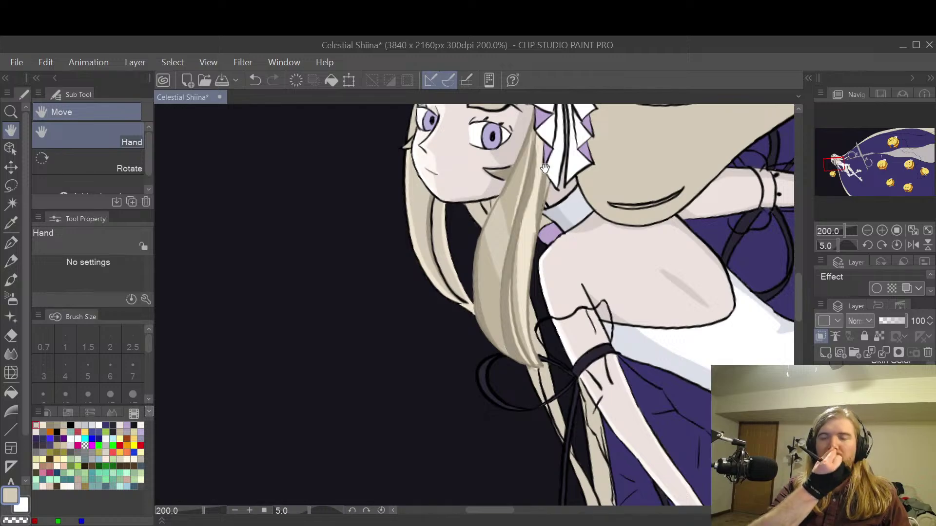
drag(592, 273, 696, 320)
scroll(605, 344, up, 2)
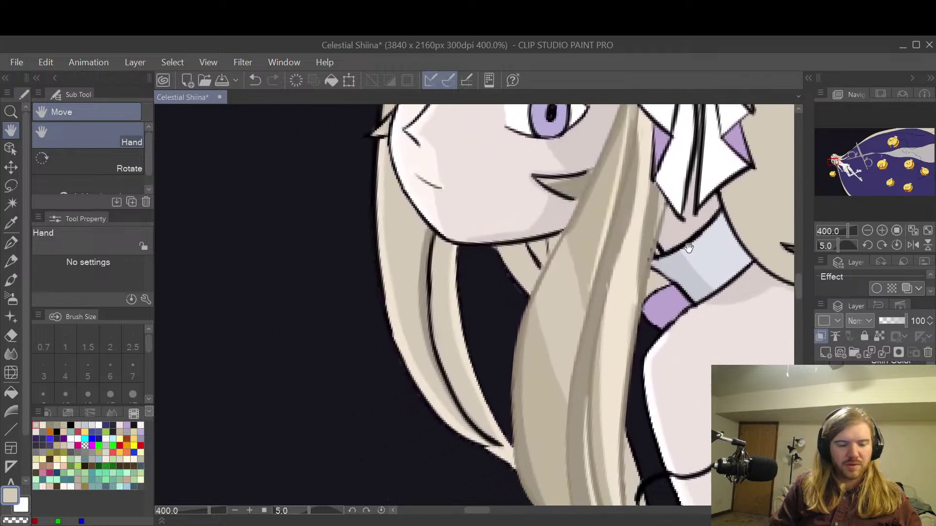
- Pick cream and draw a curved highlight streak along the face side of the front lock's broad section
key(p)
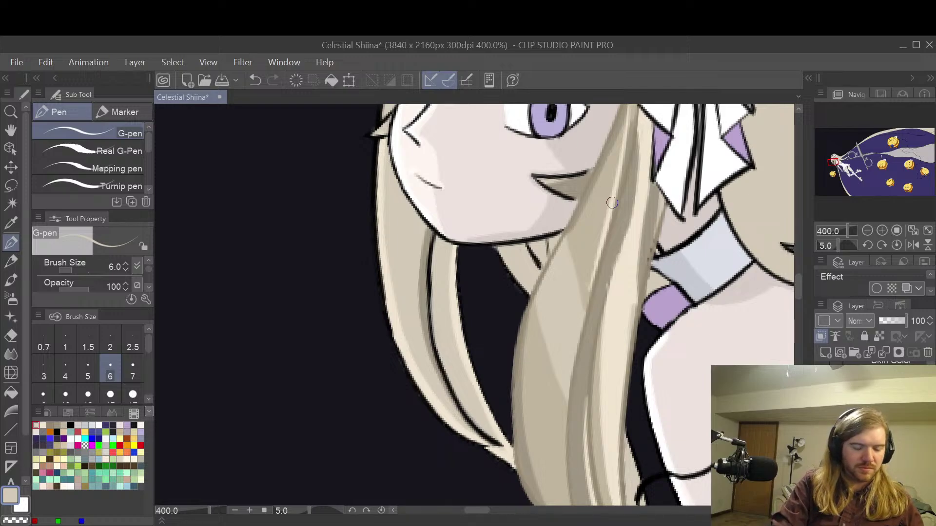
click(42, 426)
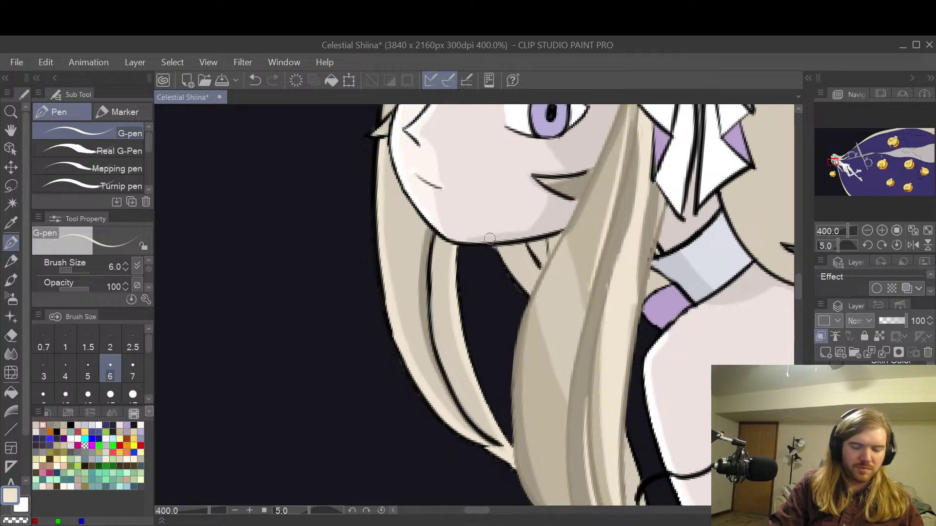
drag(613, 171, 519, 400)
key(ctrl+z)
drag(622, 142, 519, 370)
key(ctrl+z)
mouse_move(626, 138)
mouse_down()
mouse_move(558, 280)
mouse_move(517, 414)
mouse_up()
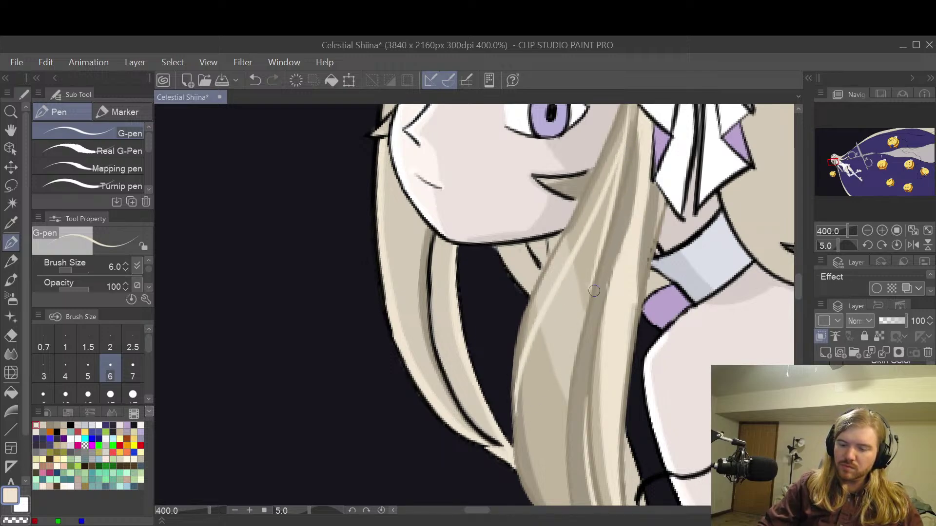
- Fill the gap between the cream streak and the front lock's face-side outline to widen the highlight
mouse_move(627, 133)
mouse_down()
mouse_move(602, 179)
mouse_move(625, 125)
mouse_move(575, 235)
mouse_up()
drag(603, 178, 549, 281)
mouse_move(578, 229)
mouse_down()
mouse_move(551, 268)
mouse_move(520, 363)
mouse_up()
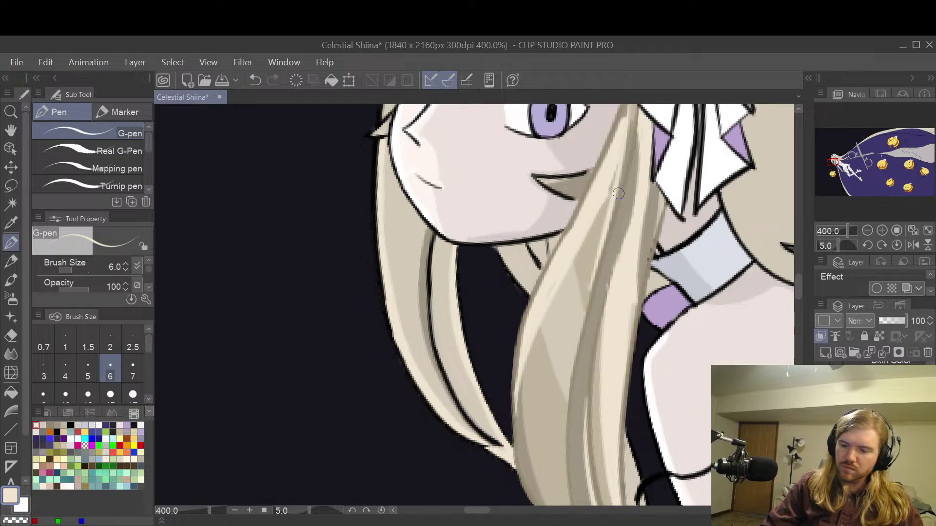
drag(604, 196, 623, 152)
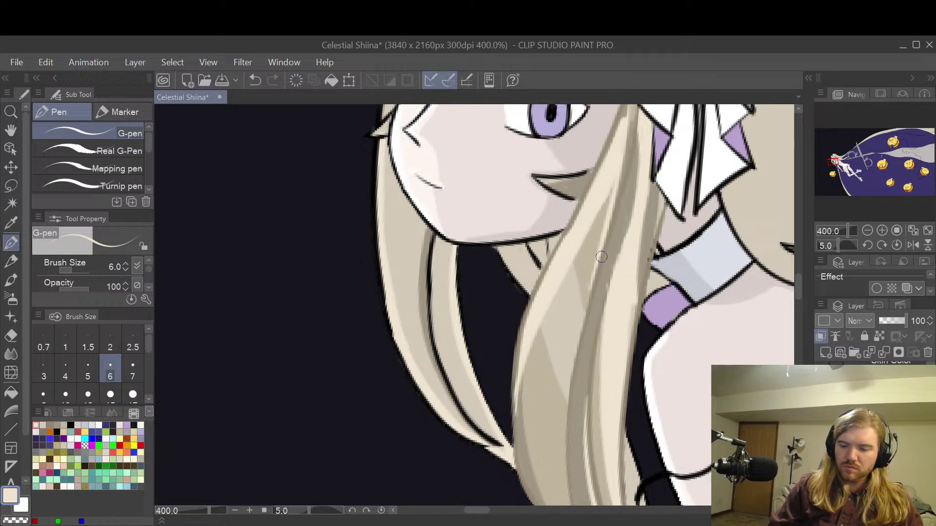
- Set the brush size to 7, pick light beige and extend the midtone down the face side of the front lock's broad section
alt+click(586, 267)
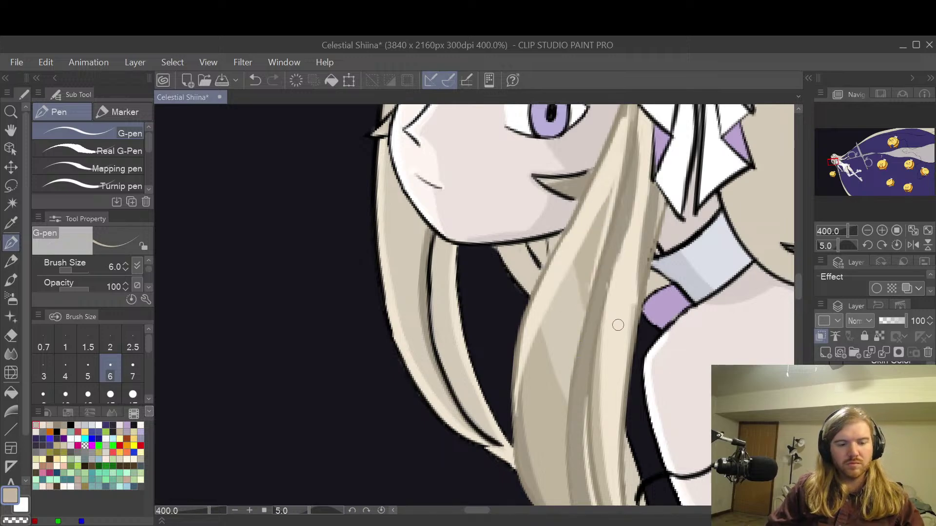
key(bracketright)
drag(616, 332, 635, 299)
key(ctrl+z)
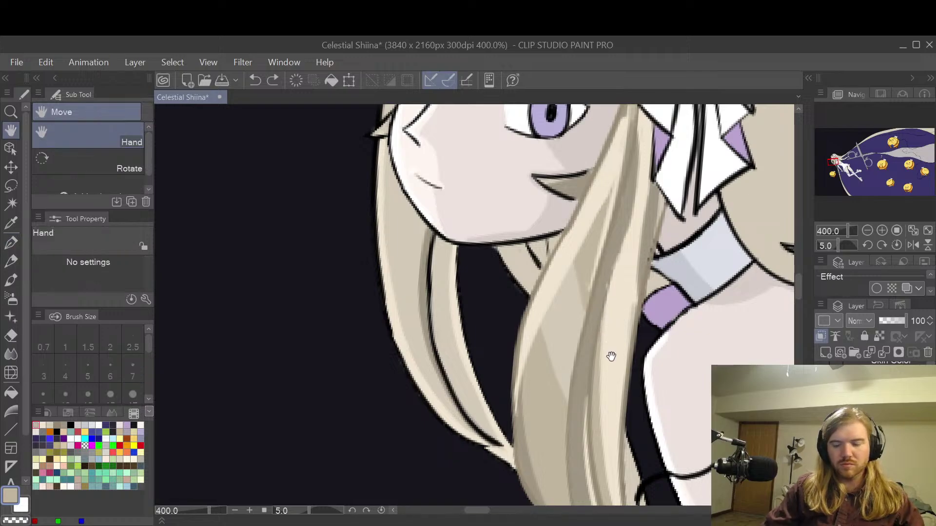
drag(610, 357, 660, 215)
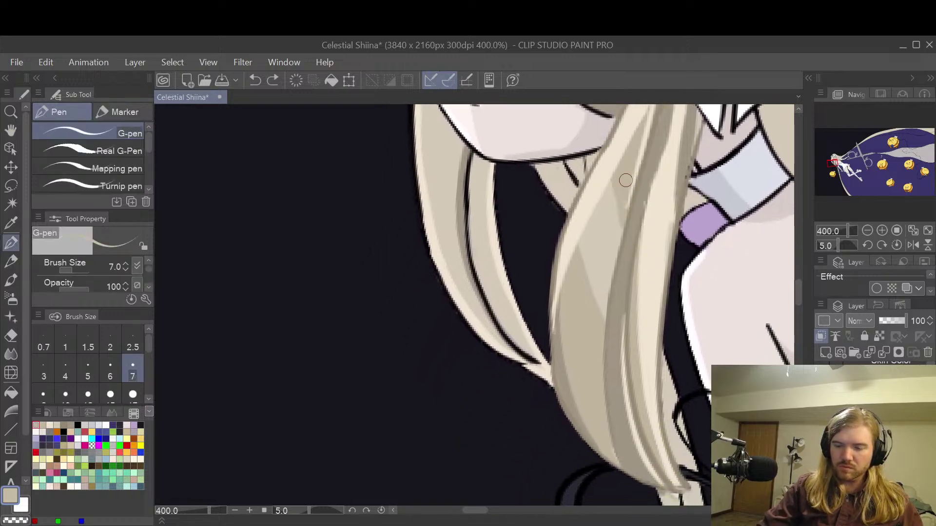
alt+click(607, 231)
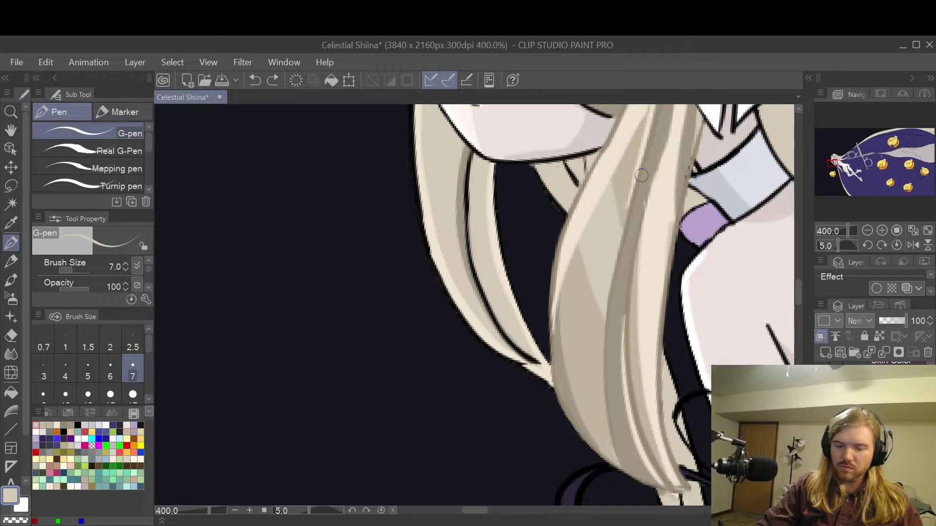
mouse_move(643, 128)
mouse_down()
mouse_move(584, 270)
mouse_move(595, 225)
mouse_move(574, 267)
mouse_move(555, 338)
mouse_up()
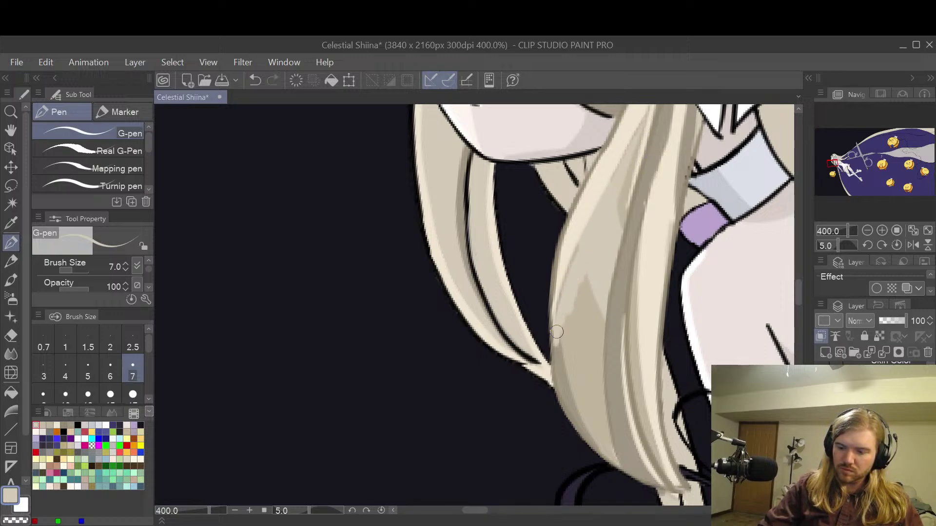
drag(577, 257, 558, 382)
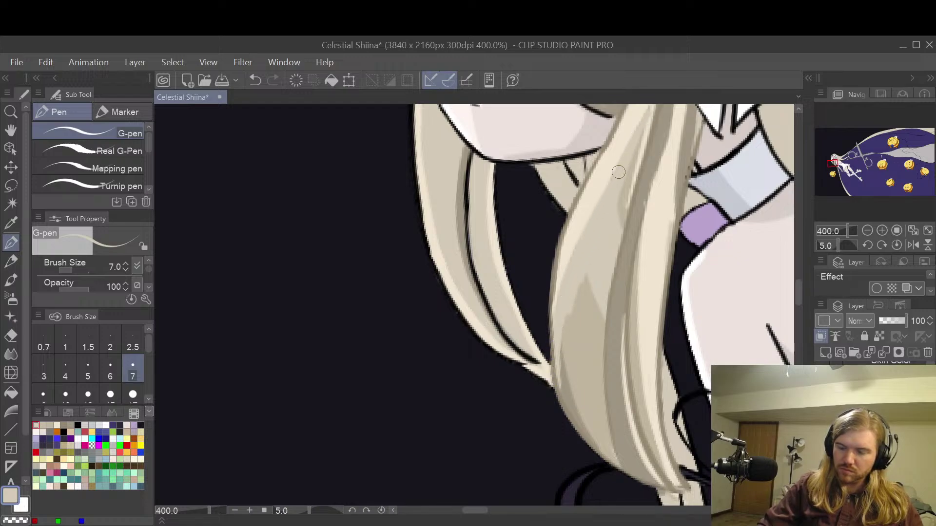
mouse_move(584, 273)
mouse_down()
mouse_move(564, 342)
mouse_move(574, 289)
mouse_move(560, 385)
mouse_move(568, 419)
mouse_up()
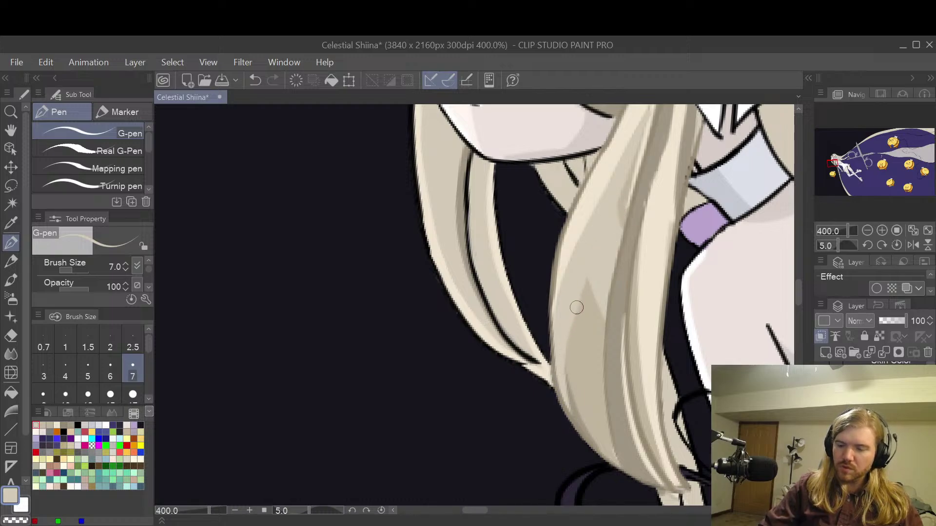
- Pick the darker beige and taper the front lock's shadow upward along the inner side of its broad section
key(space)
drag(633, 294, 615, 215)
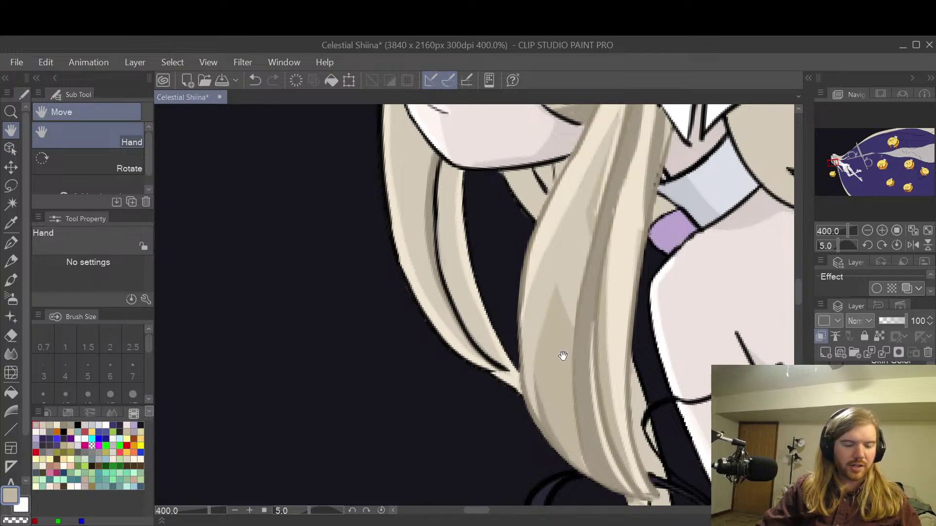
key(p)
drag(589, 217, 571, 323)
drag(580, 278, 574, 249)
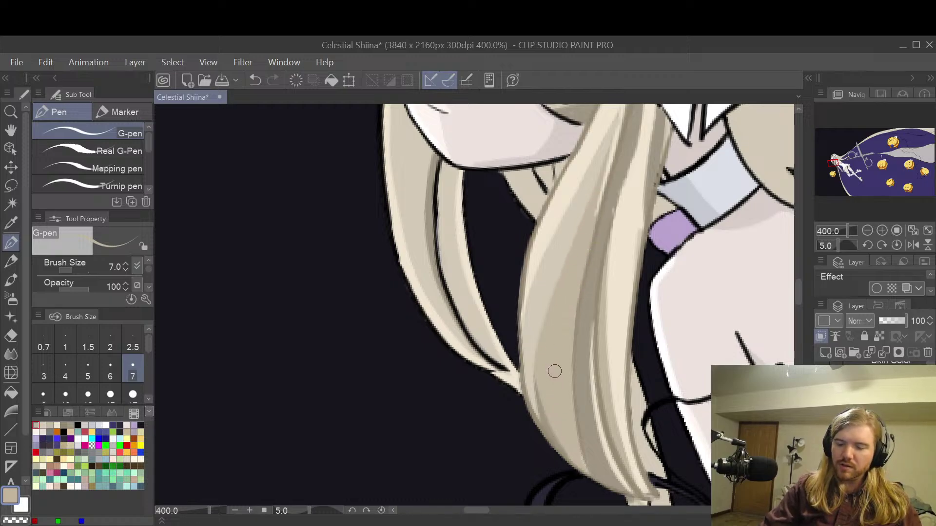
- Touch up the edge between the highlight and the dark band on the front lock below the cheek with cream and taupe
scroll(601, 389, down, 3)
key(h)
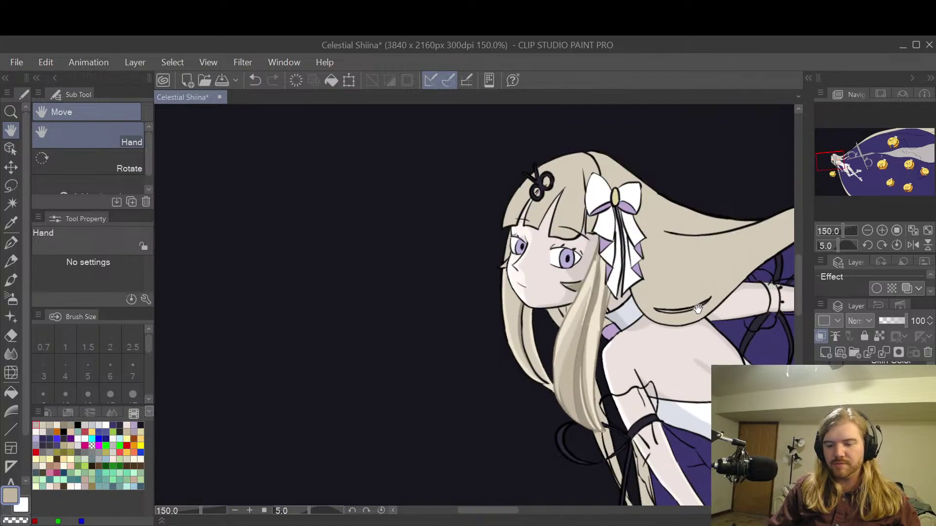
scroll(692, 316, up, 3)
drag(579, 276, 620, 351)
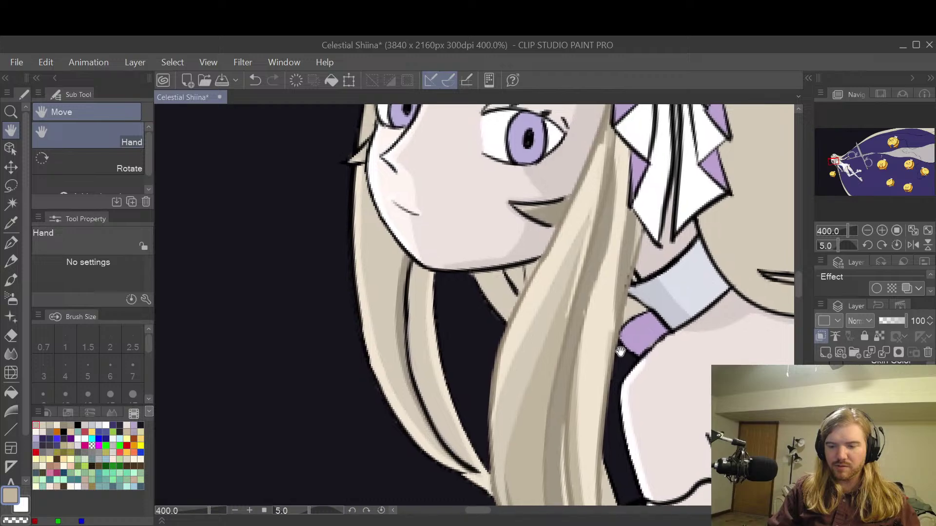
alt+click(588, 196)
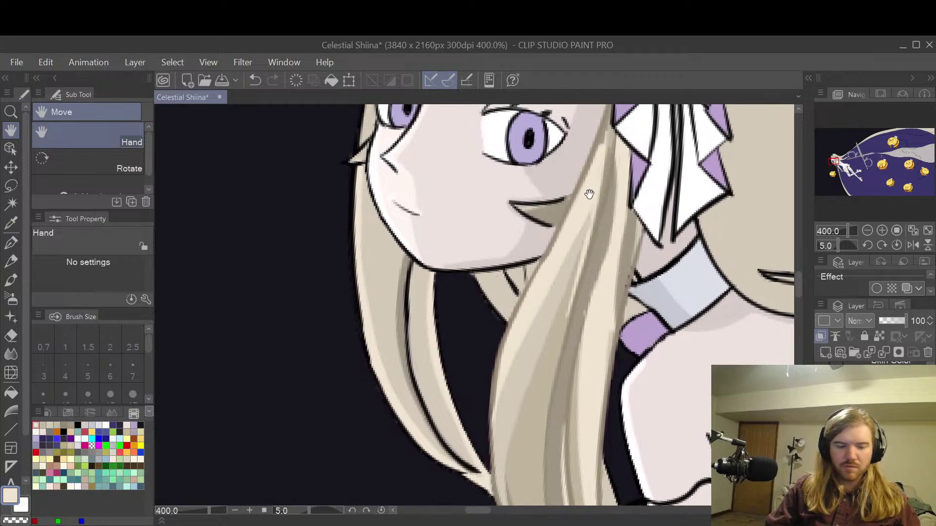
key(p)
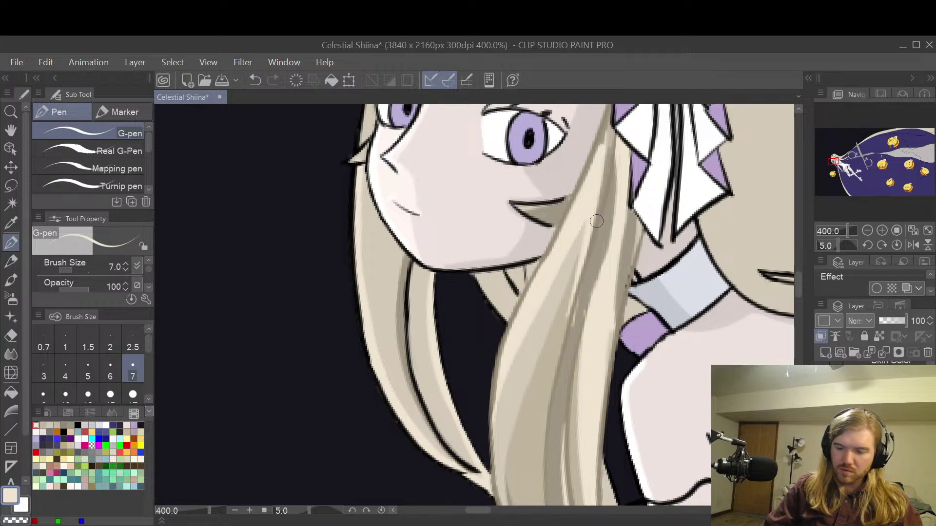
alt+click(590, 266)
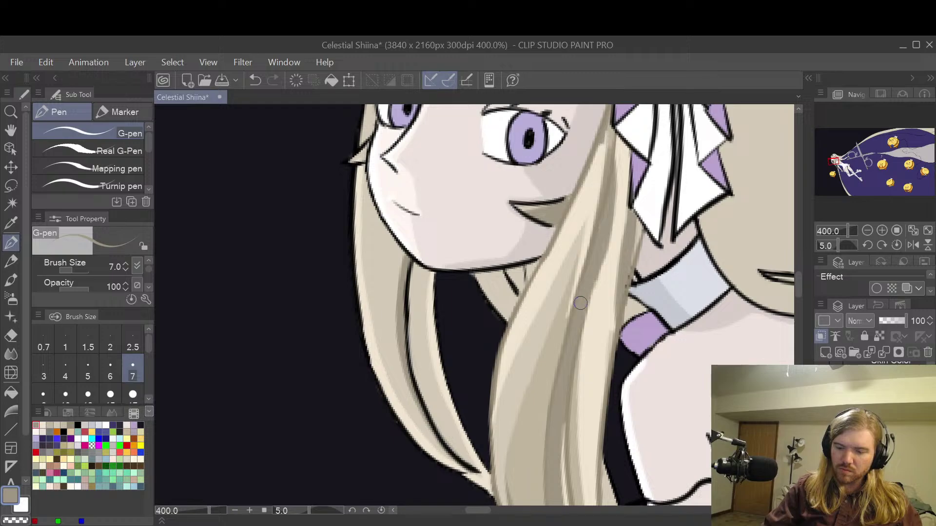
- Review the front lock's shading against the face and ribbon at wide and close views
key(space)
drag(668, 375, 695, 267)
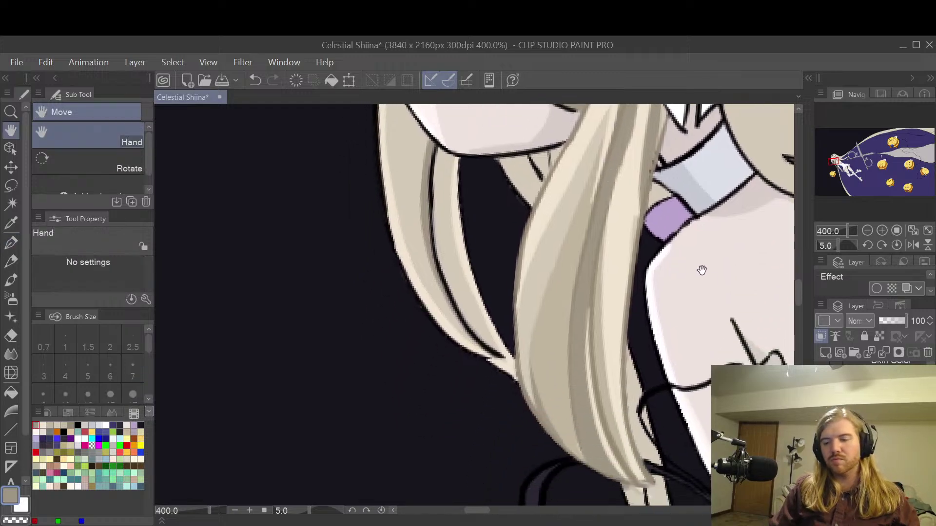
scroll(718, 293, down, 3)
scroll(722, 304, up, 3)
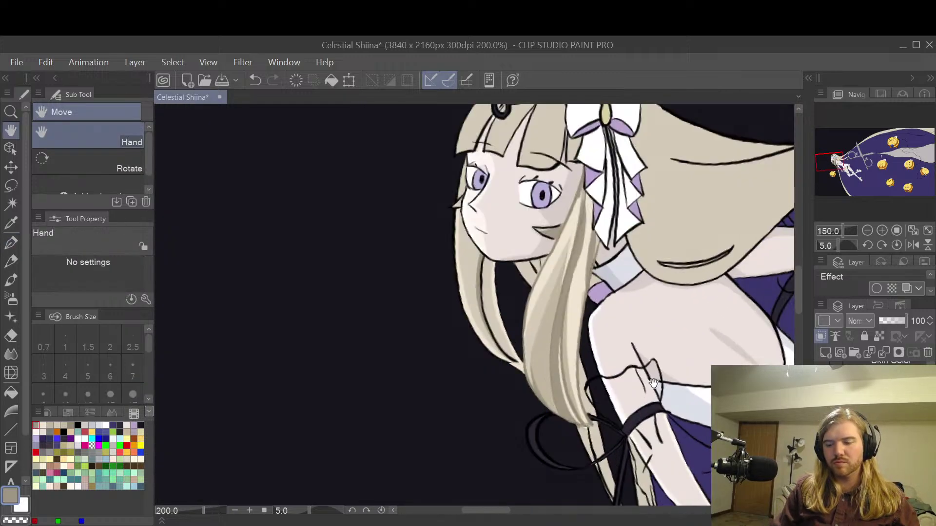
drag(648, 383, 682, 428)
drag(658, 322, 700, 379)
drag(638, 348, 648, 405)
drag(653, 273, 673, 307)
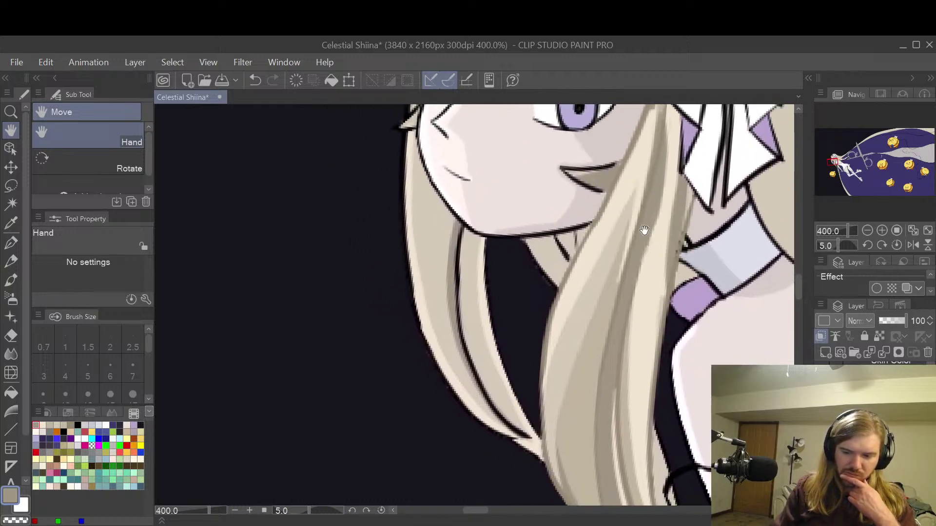
key(p)
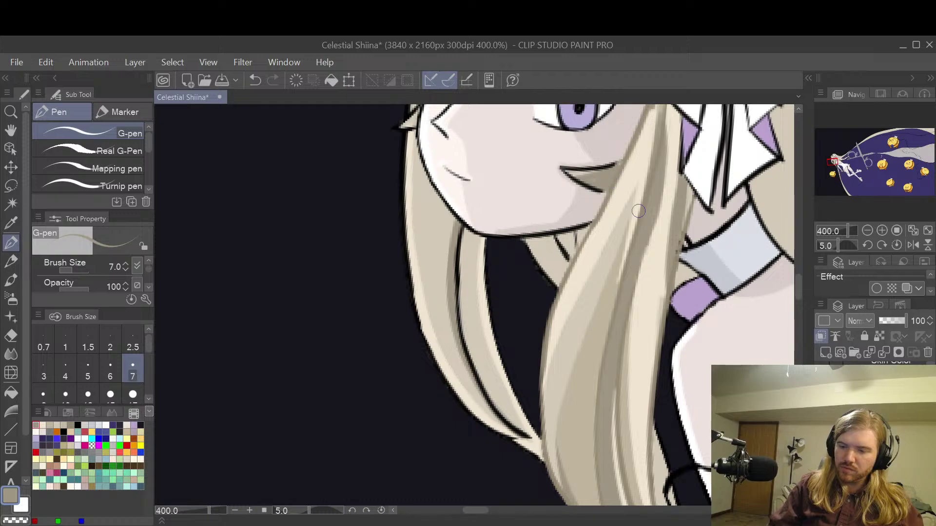
drag(640, 162, 562, 318)
key(ctrl+z)
drag(634, 166, 566, 302)
key(ctrl+z)
drag(646, 158, 578, 278)
key(ctrl+z)
drag(645, 168, 633, 229)
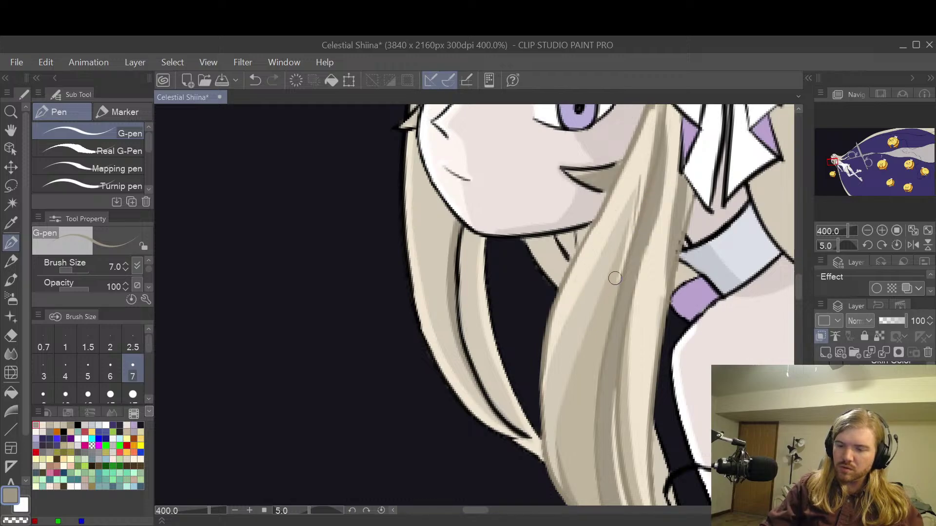
key(ctrl+z)
- Draw a thin taupe strand line from beside the cheek down into the front lock's broad section
drag(645, 147, 638, 208)
drag(633, 163, 587, 305)
key(ctrl+z)
drag(636, 185, 586, 309)
- Try thin taupe strand lines along the face side and middle of the front lock's broad section
drag(574, 278, 560, 429)
drag(581, 348, 582, 450)
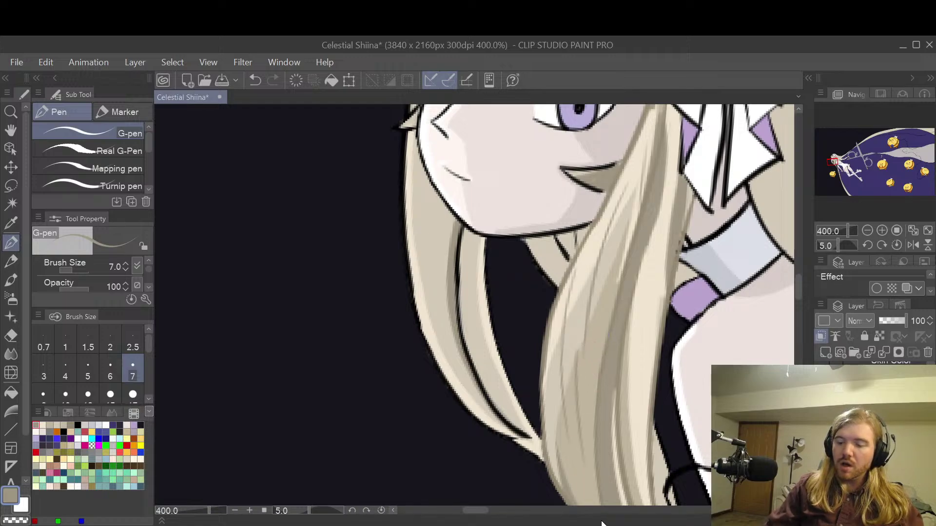
key(h)
mouse_move(597, 387)
mouse_down()
mouse_move(626, 390)
mouse_move(668, 288)
mouse_up()
key(ctrl+z)
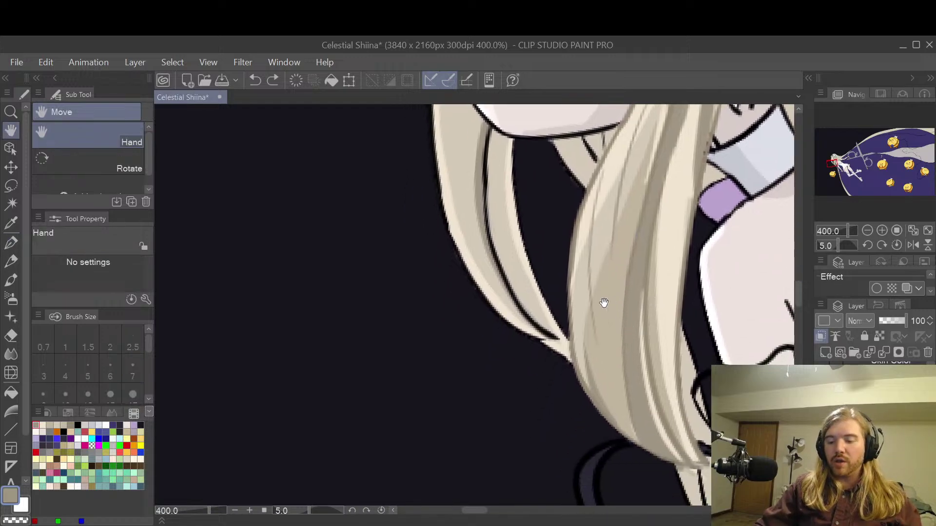
drag(593, 313, 627, 278)
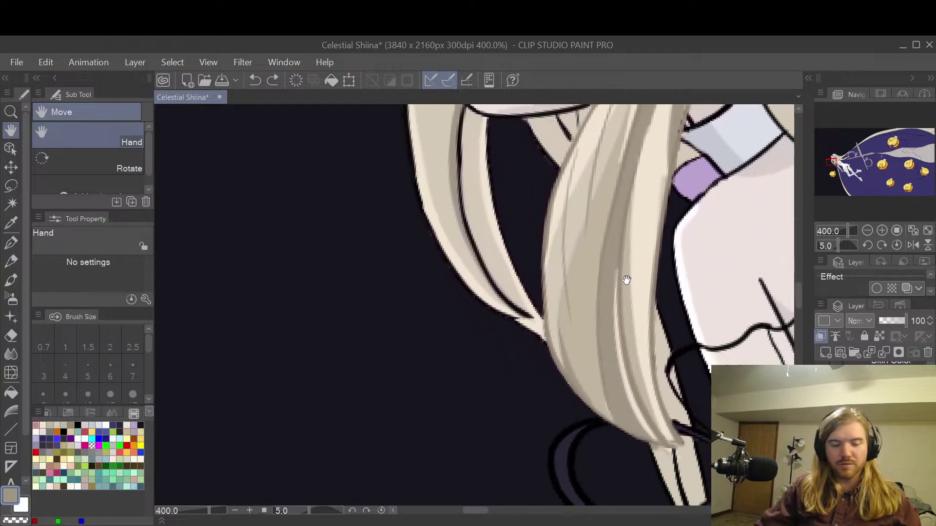
key(p)
drag(588, 239, 593, 347)
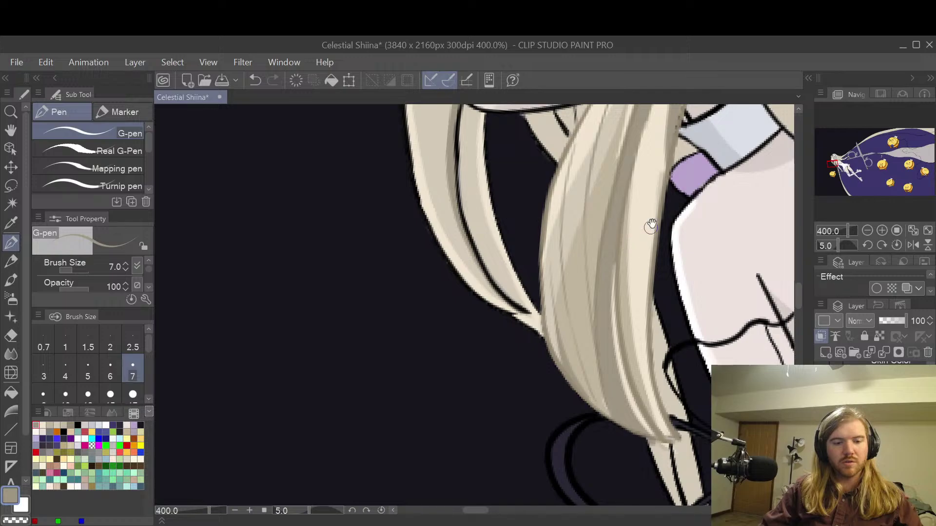
- Try a longer taupe strand line down the front lock and undo the recent lines in its broad section
key(h)
drag(649, 228, 617, 404)
key(p)
mouse_move(618, 168)
mouse_down()
mouse_move(616, 333)
mouse_move(621, 238)
mouse_move(598, 247)
mouse_move(593, 234)
mouse_move(602, 191)
mouse_move(576, 263)
mouse_move(578, 347)
mouse_up()
key(ctrl+z)
drag(596, 217, 565, 407)
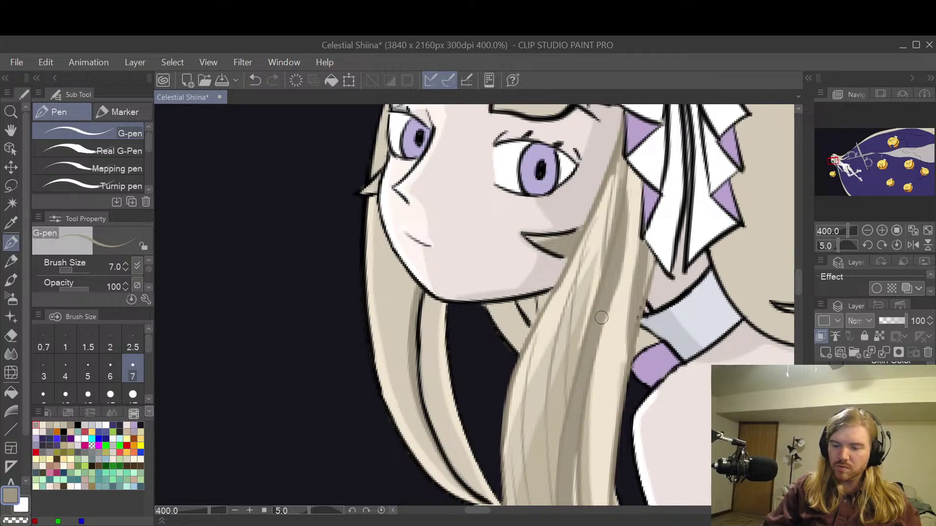
key(space)
drag(633, 359, 587, 163)
scroll(626, 166, down, 2)
drag(645, 194, 618, 316)
scroll(600, 336, up, 2)
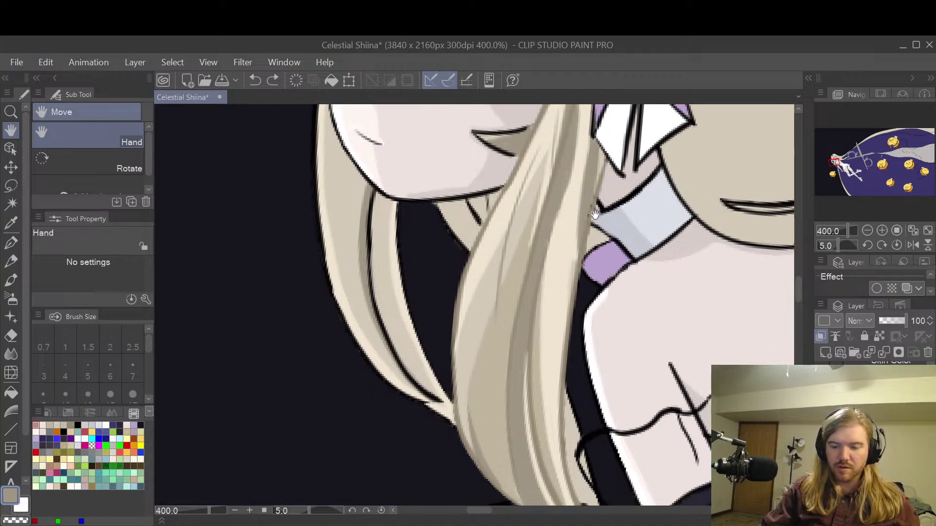
- Draw thin crossing taupe strand lines from the front lock's face-side edge down through its broad section
key(p)
drag(504, 279, 495, 402)
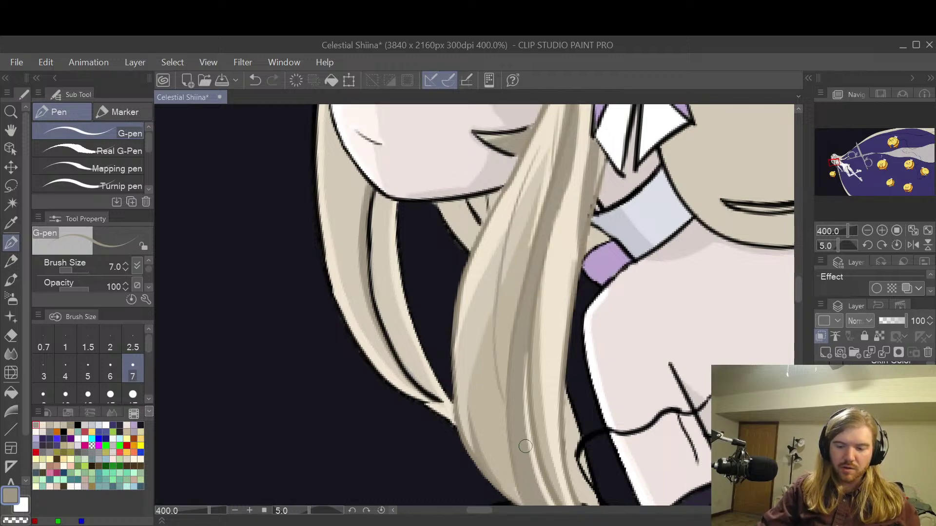
drag(478, 252, 500, 397)
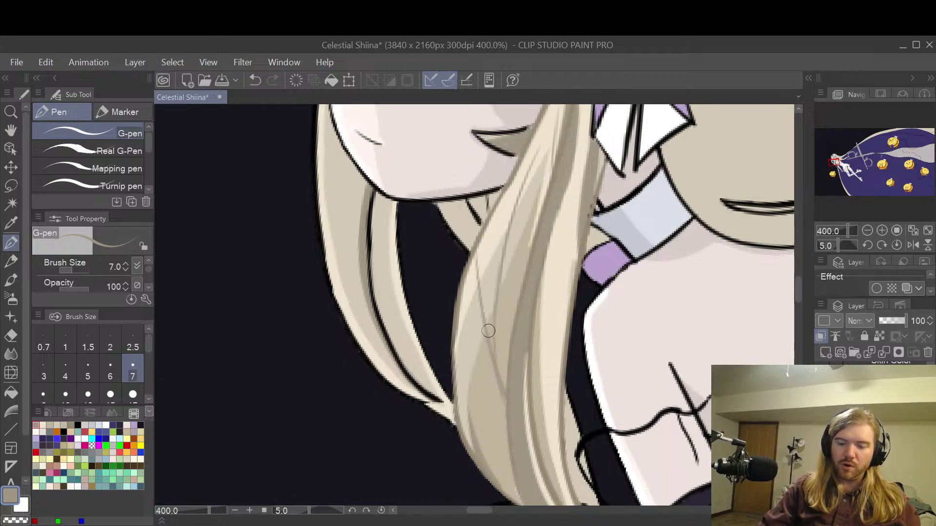
drag(460, 320, 516, 501)
key(space)
mouse_move(586, 238)
mouse_down()
mouse_move(549, 375)
mouse_move(555, 413)
mouse_up()
mouse_move(539, 242)
mouse_down()
mouse_move(517, 412)
mouse_move(585, 244)
mouse_up()
- Rework the strand lines in the lower part of the front lock's broad section with a further thin taupe stroke
key(space)
scroll(599, 291, down, 3)
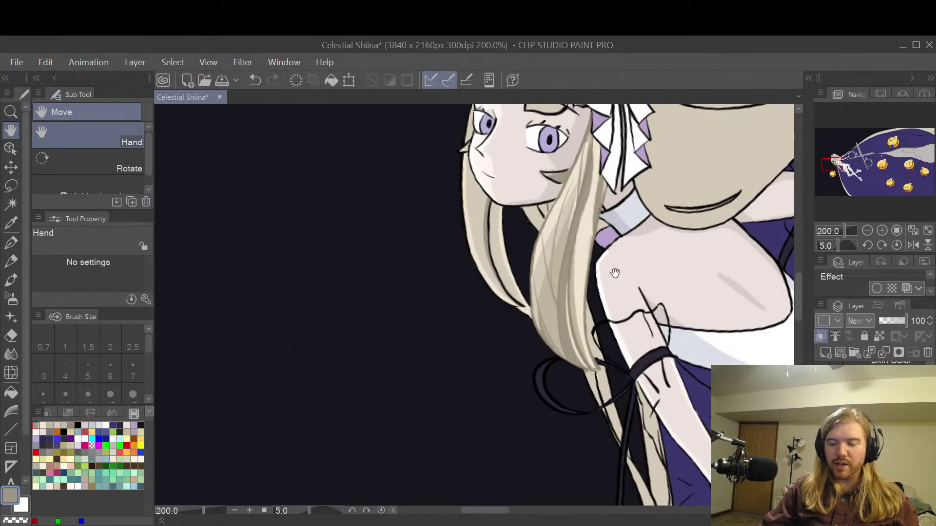
scroll(599, 291, up, 3)
drag(599, 291, 653, 311)
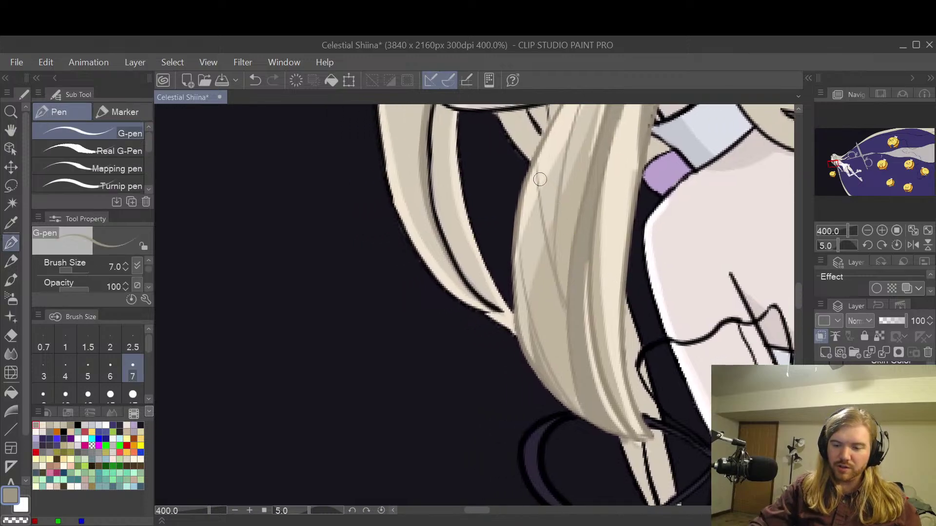
key(ctrl+z)
drag(567, 288, 545, 370)
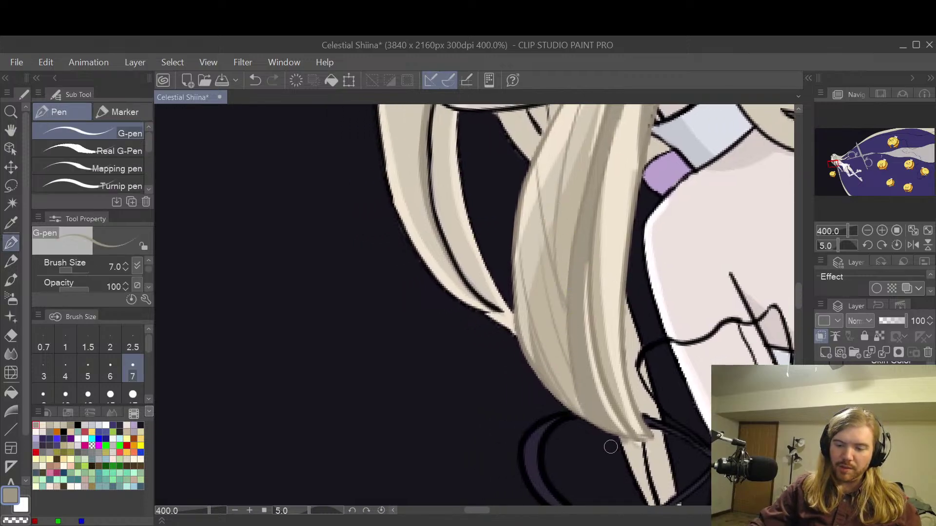
key(space)
scroll(653, 328, down, 3)
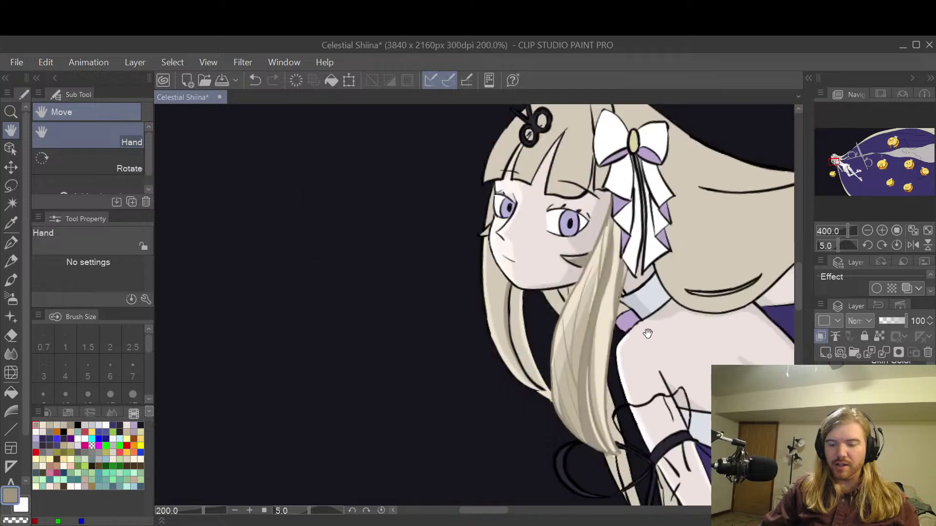
drag(661, 329, 669, 268)
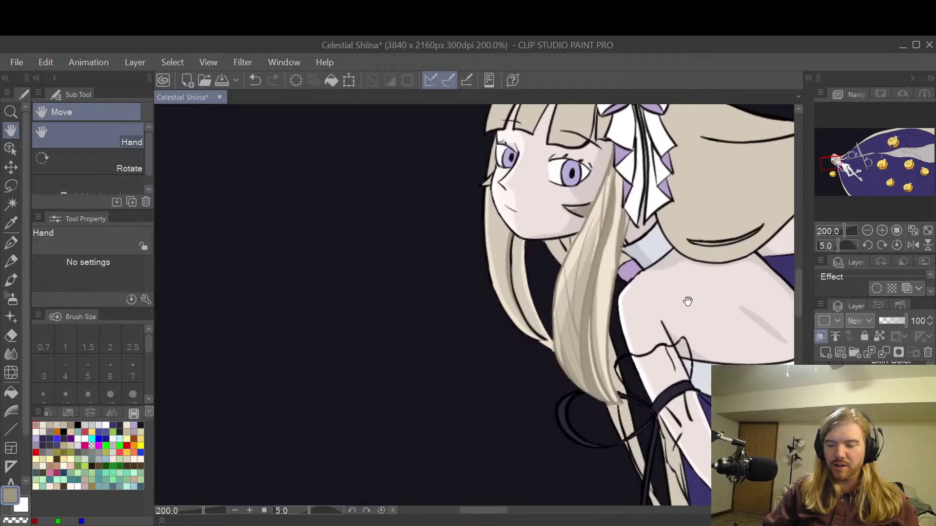
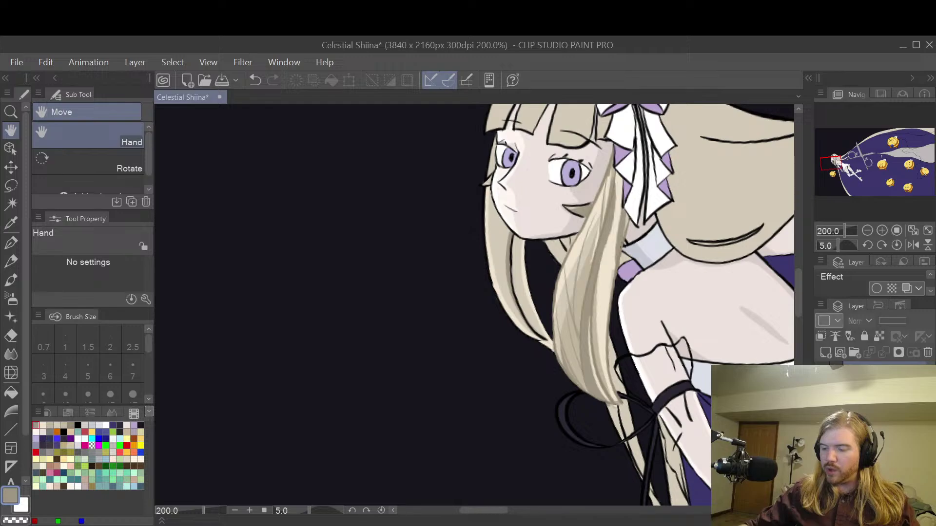
key(ctrl+alt+0)
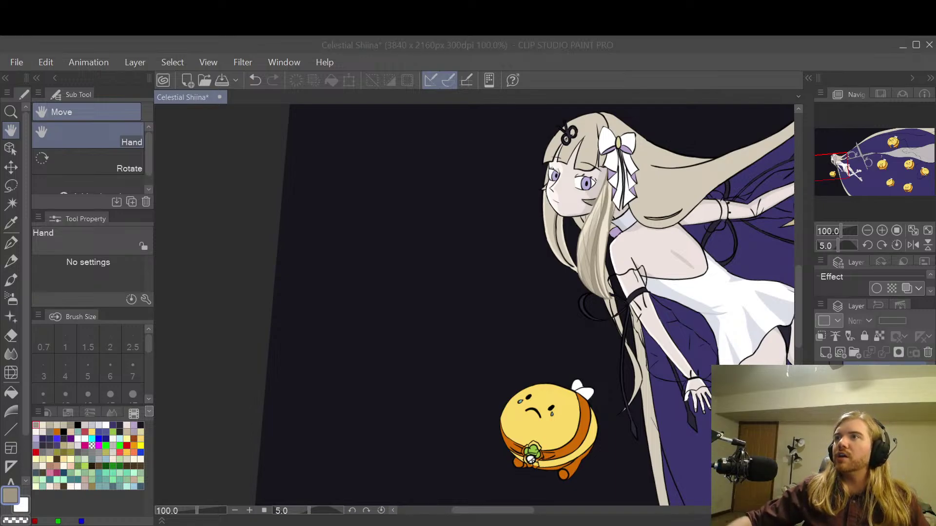
key(alt+Tab)
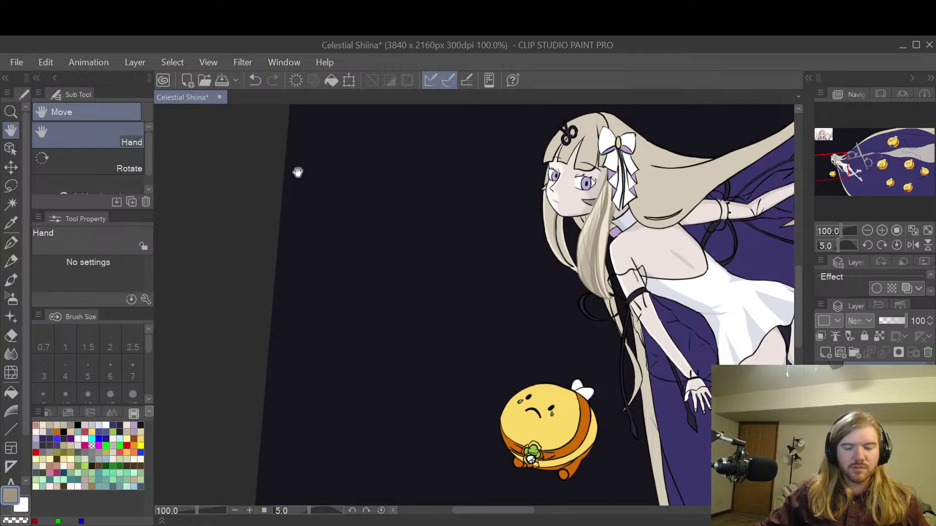
- Examine the hair strands and shading in the reference portrait at the canvas corner
scroll(510, 251, down, 2)
scroll(490, 253, down, 1)
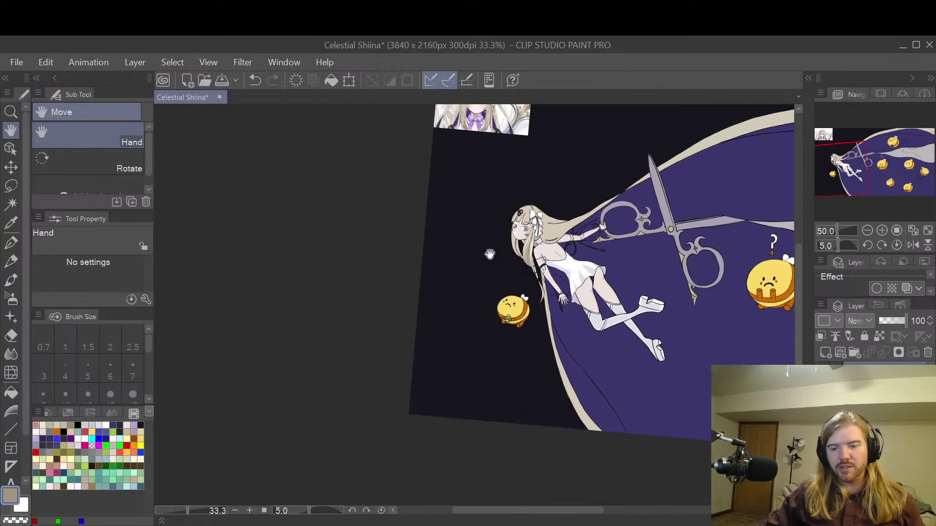
drag(509, 174, 542, 311)
scroll(542, 311, up, 2)
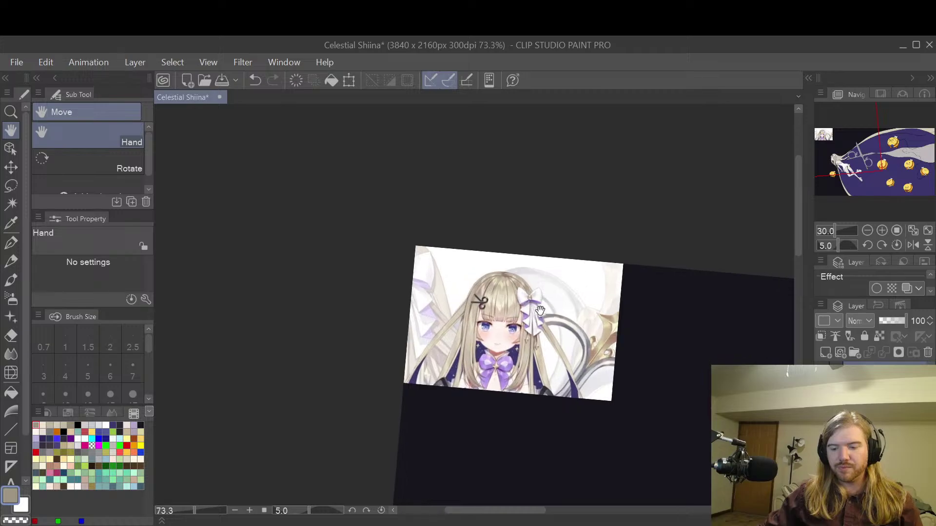
scroll(542, 310, up, 3)
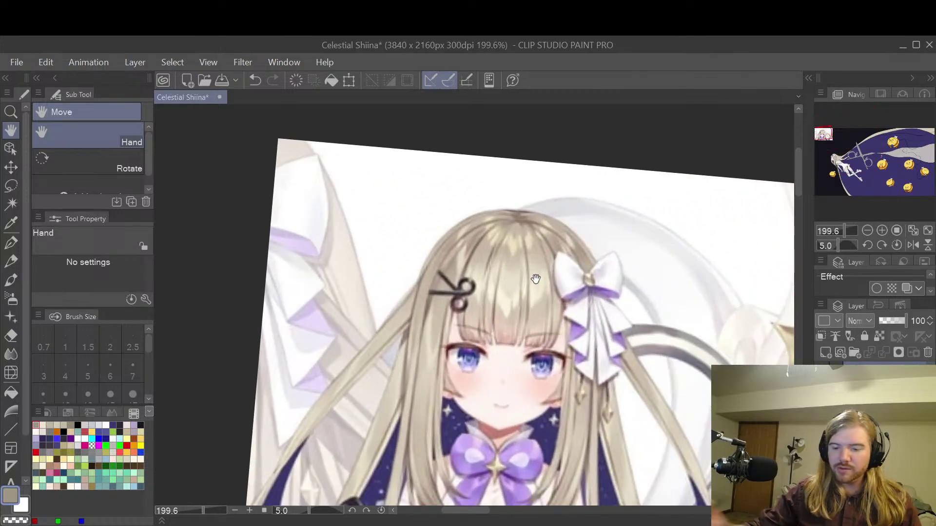
- Try thin taupe strand strokes over the bangs of the reference portrait and undo them
key(p)
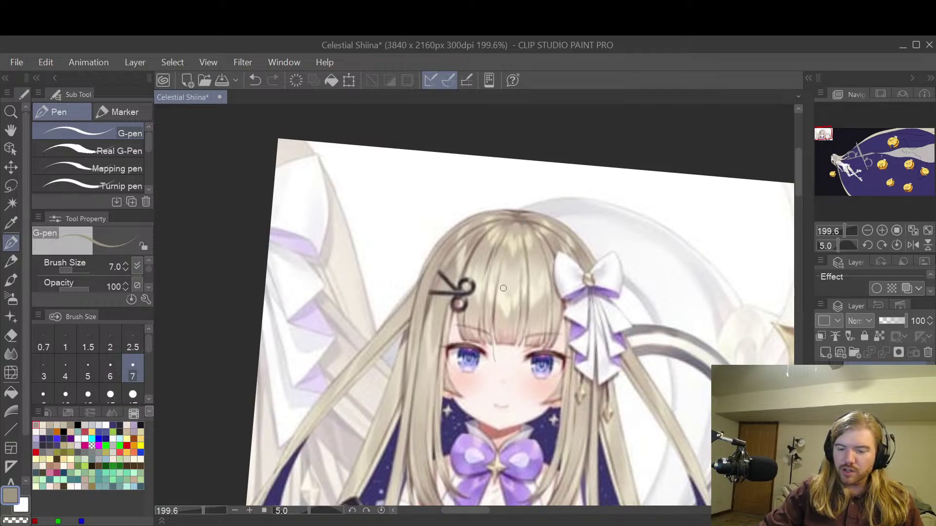
drag(503, 259, 498, 374)
drag(525, 238, 527, 358)
key(ctrl+z)
drag(527, 266, 518, 373)
key(ctrl+z)
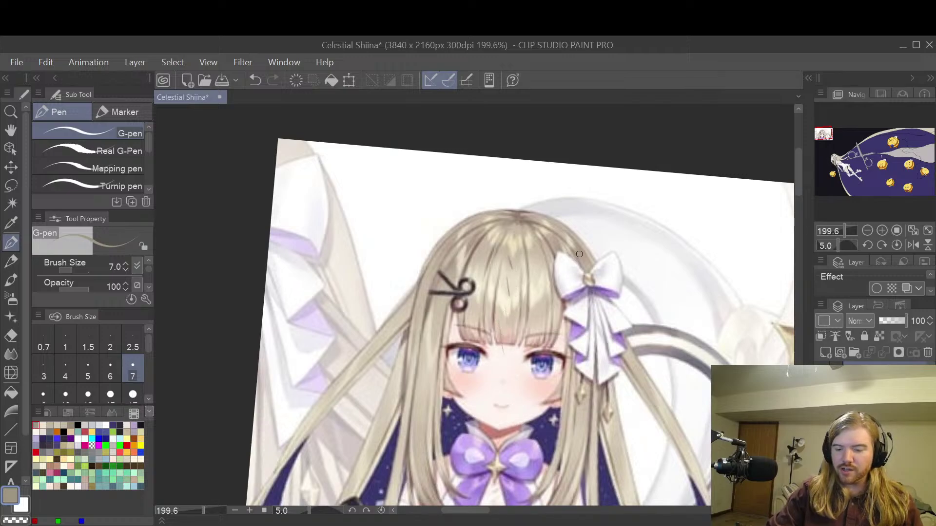
- Go back from the reference portrait to the character's face and select the clipped hair shading layer
key(space)
drag(673, 438, 637, 328)
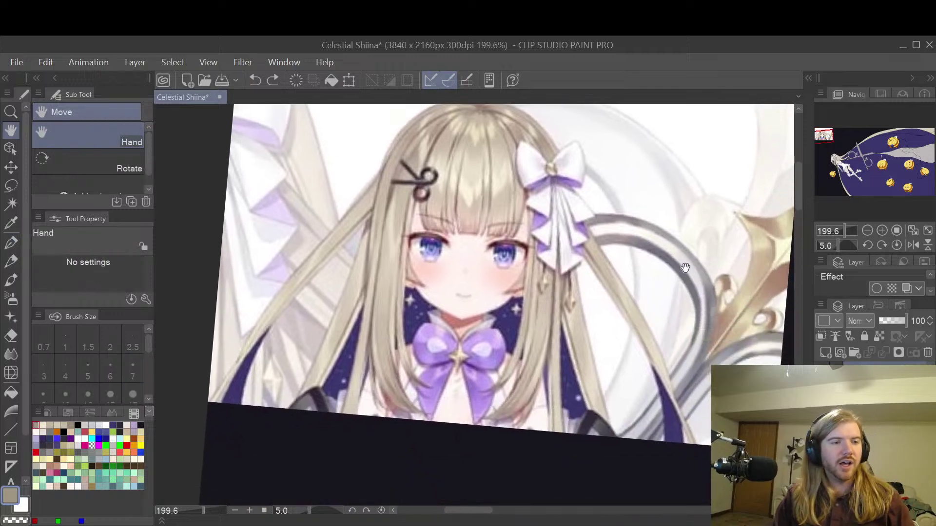
scroll(684, 267, down, 2)
scroll(694, 387, down, 1)
drag(710, 341, 426, 227)
drag(656, 317, 548, 202)
drag(452, 307, 522, 331)
scroll(469, 313, up, 2)
scroll(469, 314, up, 1)
drag(471, 313, 577, 286)
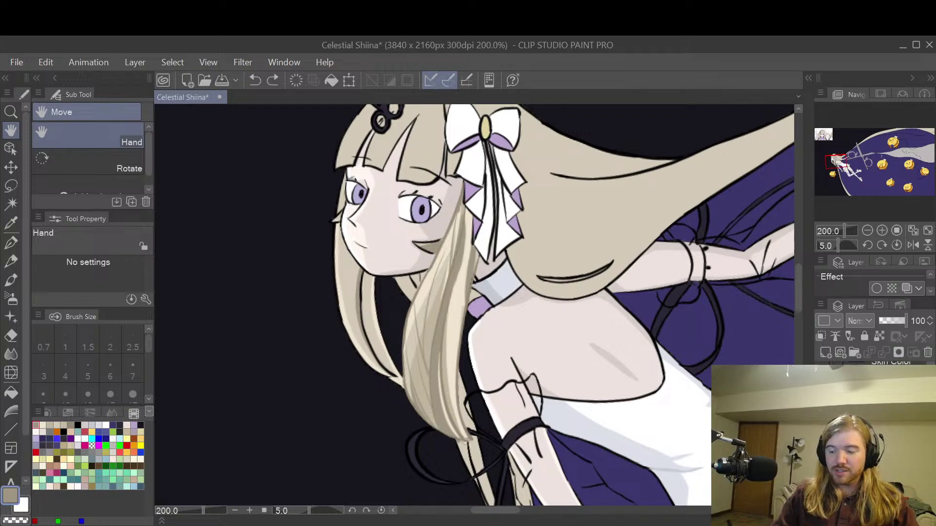
click(887, 389)
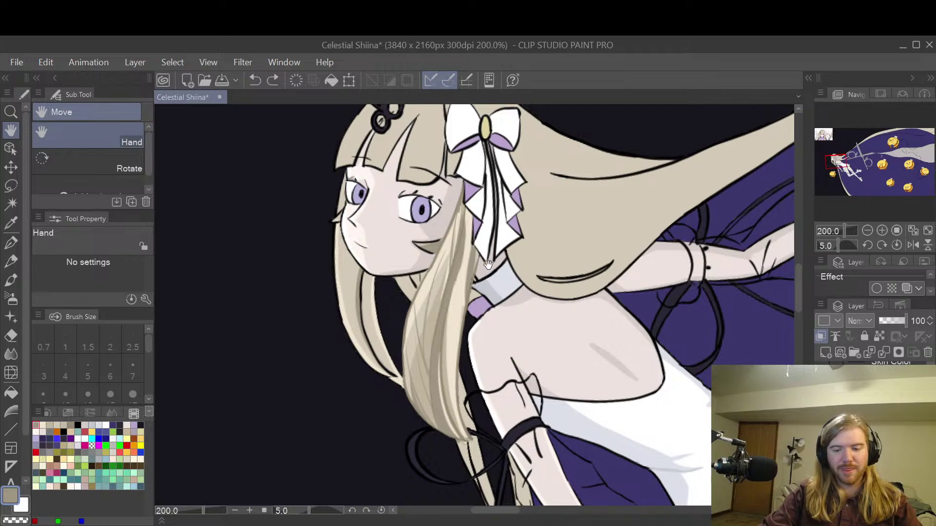
- Erase the old highlights and shading from the hair lock on the far side of the face, enlarging the hard eraser to size 8
scroll(470, 282, up, 4)
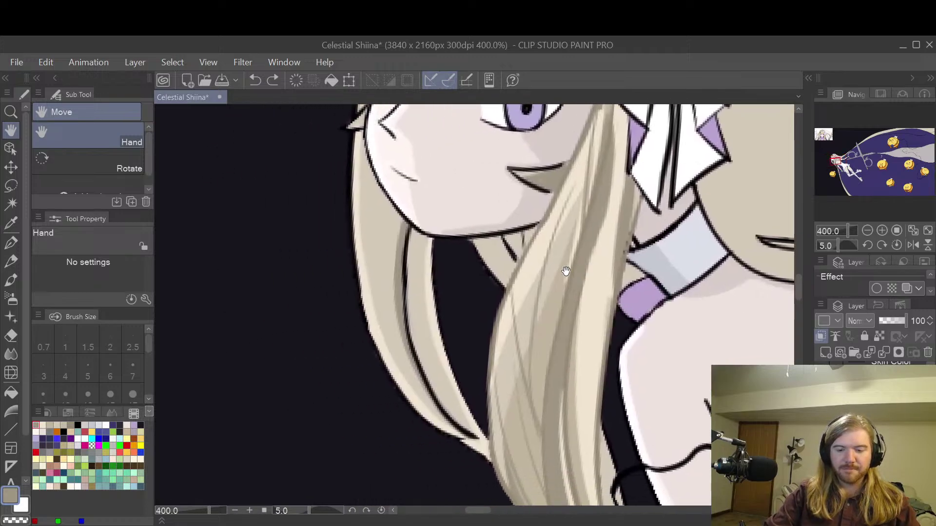
drag(529, 272, 534, 385)
mouse_move(518, 326)
mouse_down()
mouse_move(539, 318)
mouse_move(516, 311)
mouse_move(520, 213)
mouse_up()
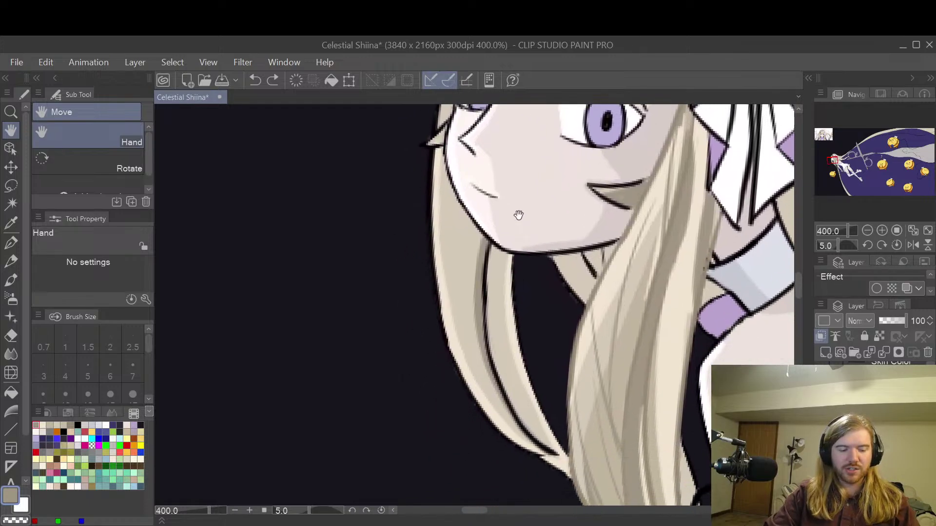
key(e)
mouse_move(443, 213)
mouse_down()
mouse_move(437, 188)
mouse_move(436, 265)
mouse_up()
mouse_move(438, 155)
mouse_down()
mouse_move(441, 330)
mouse_move(528, 453)
mouse_move(514, 425)
mouse_move(544, 437)
mouse_move(508, 281)
mouse_move(509, 306)
mouse_up()
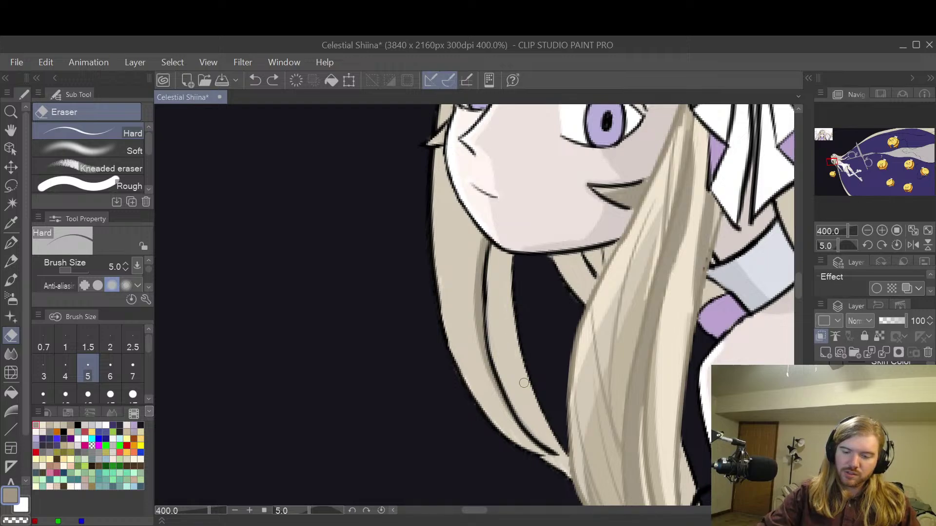
key(bracketright)
key(bracketright)
key(bracketright)
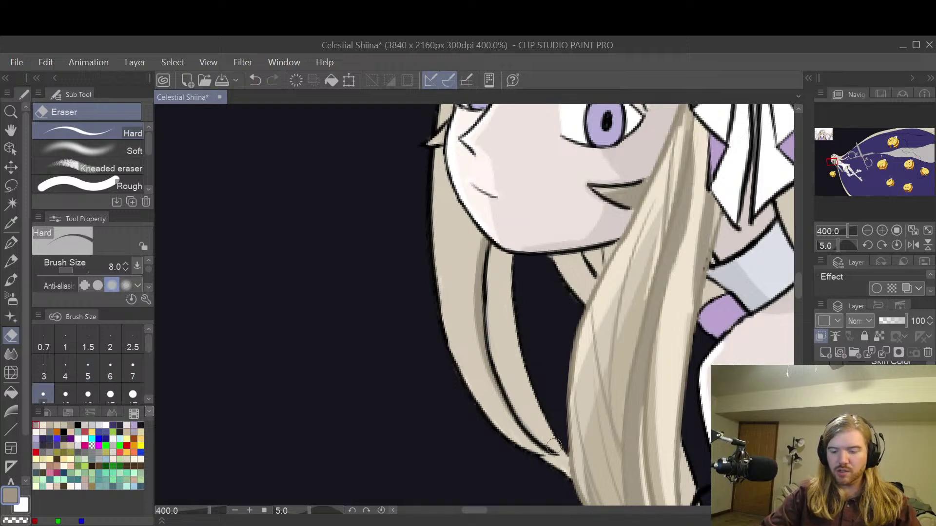
mouse_move(485, 232)
mouse_down()
mouse_move(484, 342)
mouse_move(554, 469)
mouse_up()
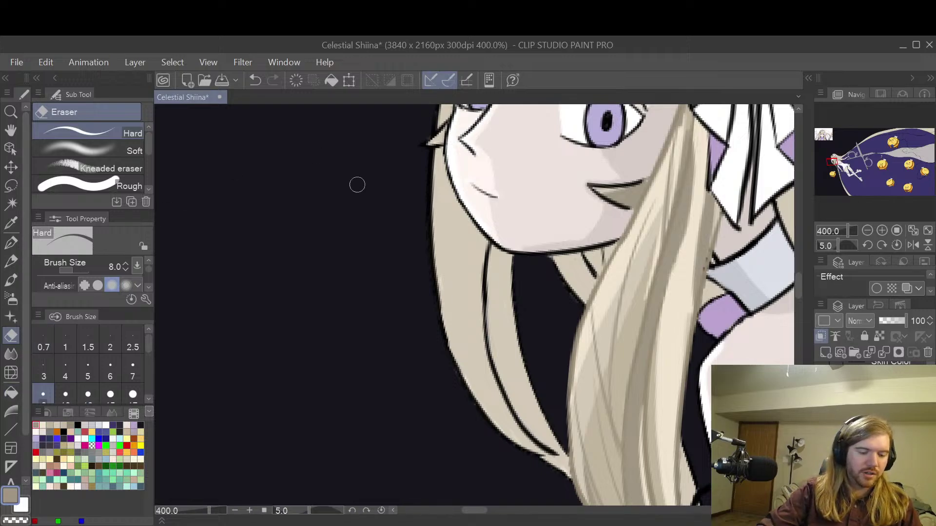
- Try taupe G-pen strokes along the outer edge of the far lock's upper part and undo them
key(p)
drag(438, 181, 434, 241)
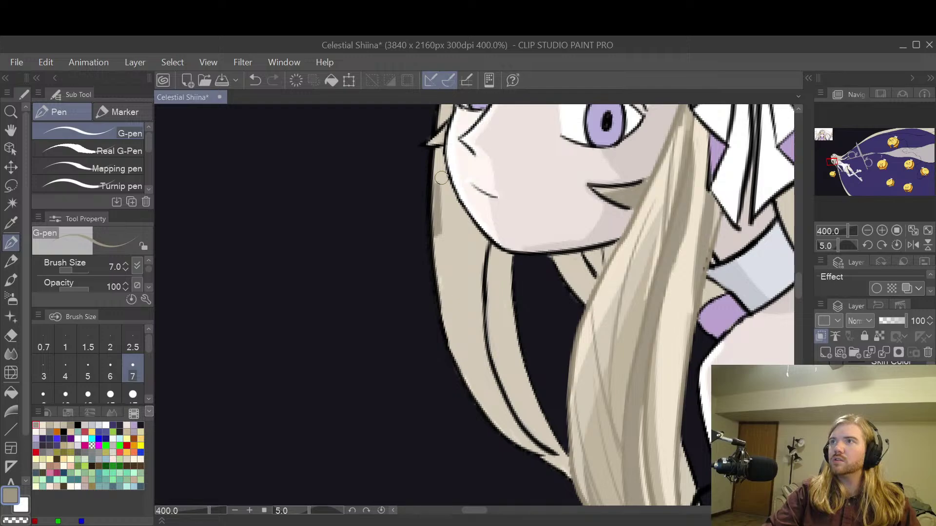
key(ctrl+z)
drag(438, 151, 434, 214)
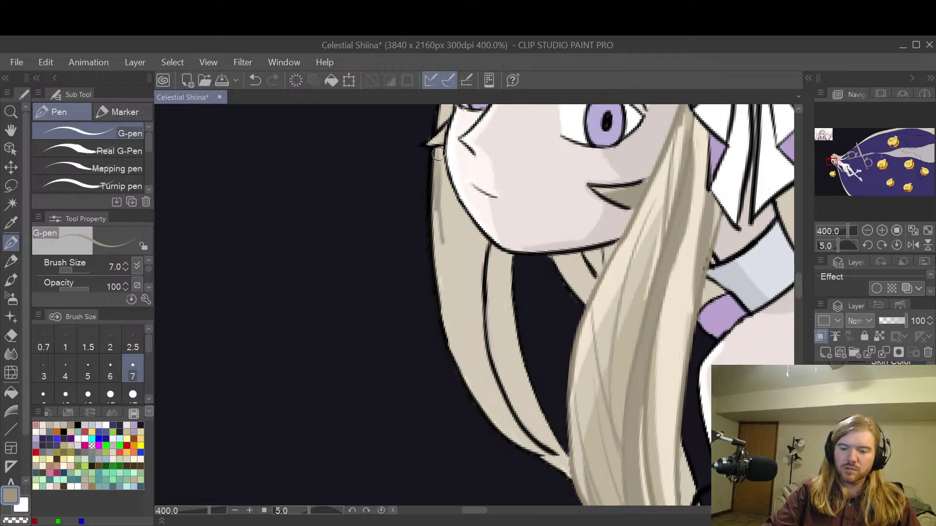
key(ctrl+z)
drag(436, 220, 442, 265)
key(ctrl+z)
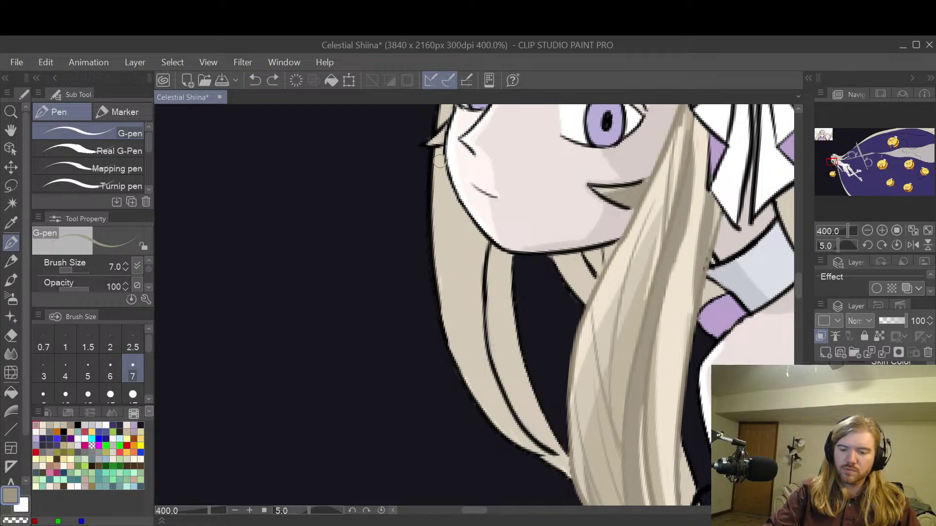
- Shade the upper part of the far lock's two sections in darker beige just below the jawline
drag(438, 145, 441, 157)
click(50, 425)
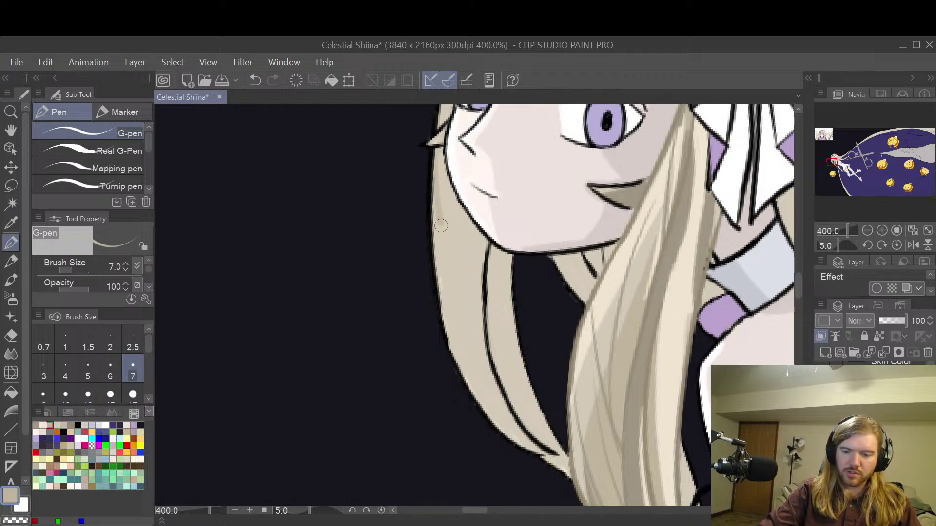
mouse_move(441, 248)
mouse_down()
mouse_move(460, 256)
mouse_move(498, 268)
mouse_up()
click(36, 425)
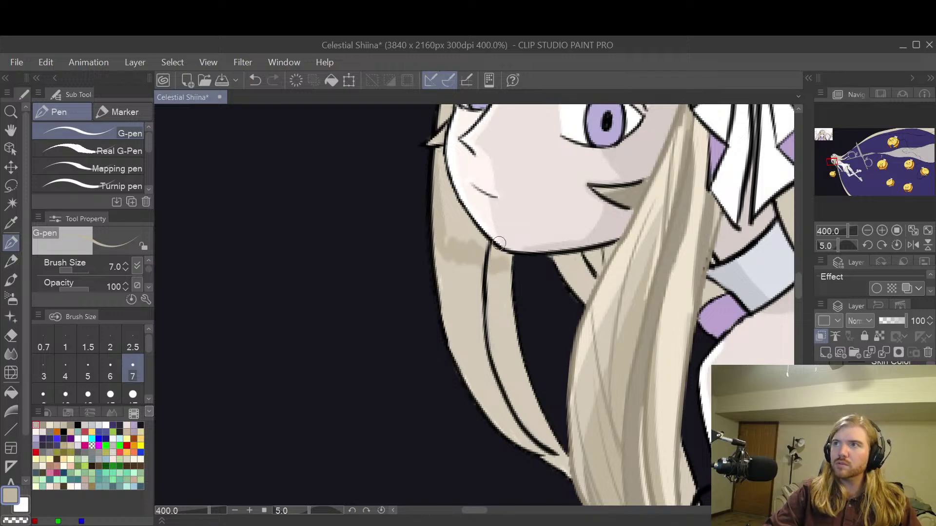
key(ctrl+z)
mouse_move(441, 257)
mouse_down()
mouse_move(489, 299)
mouse_move(499, 284)
mouse_move(507, 259)
mouse_move(500, 243)
mouse_move(482, 259)
mouse_move(436, 153)
mouse_move(435, 229)
mouse_move(453, 244)
mouse_move(462, 198)
mouse_up()
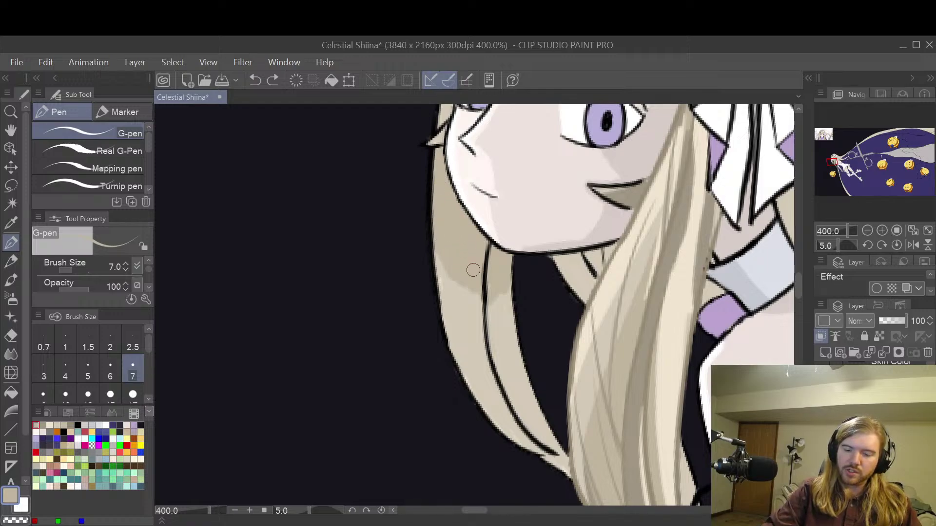
drag(487, 287, 491, 279)
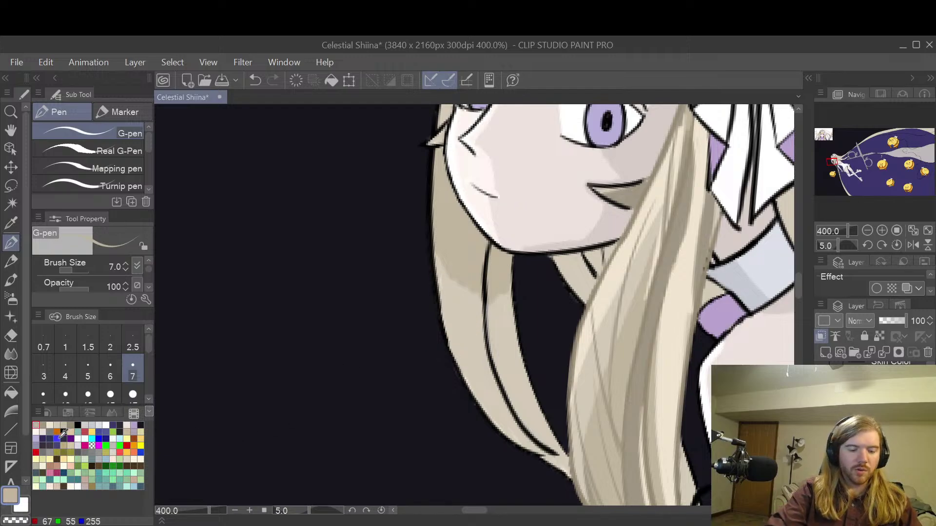
- Paint a light cream highlight across the lower part of both sections of the far lock
click(50, 425)
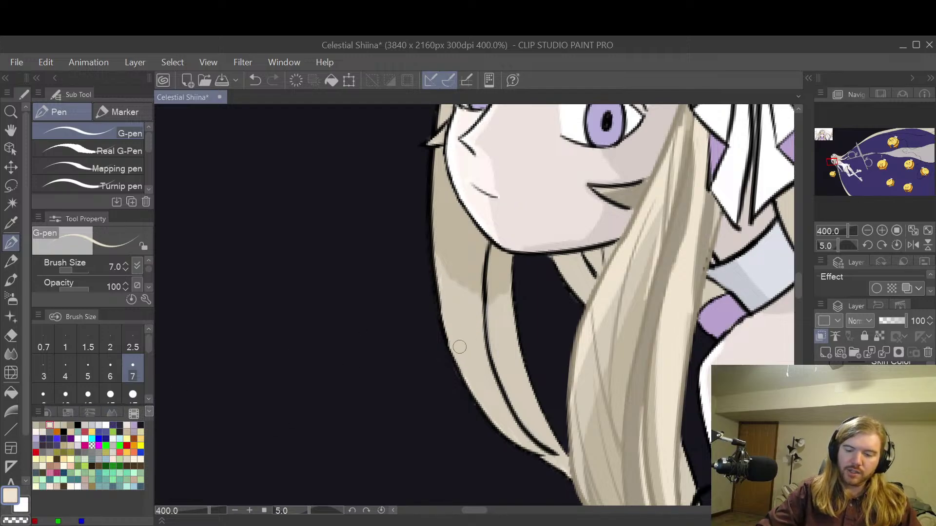
alt+click(477, 371)
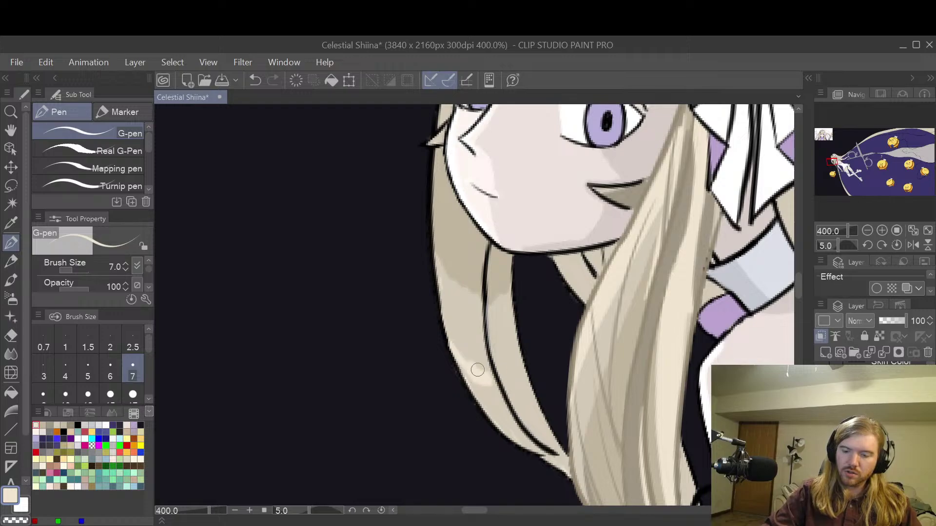
mouse_move(454, 347)
mouse_down()
mouse_move(499, 394)
mouse_move(466, 381)
mouse_move(499, 397)
mouse_move(472, 383)
mouse_move(508, 416)
mouse_up()
mouse_move(499, 380)
mouse_down()
mouse_move(517, 357)
mouse_move(519, 408)
mouse_move(528, 377)
mouse_up()
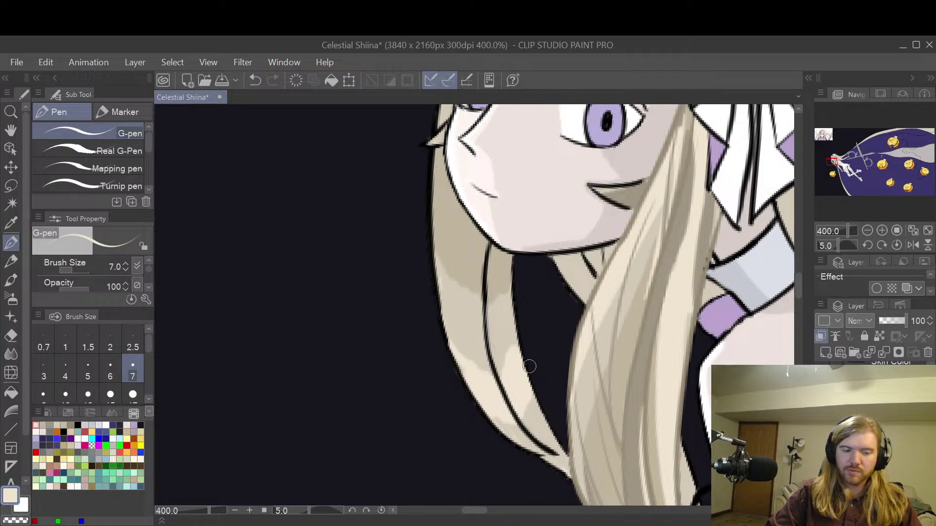
- Shade the tip of the far lock in darker beige where it meets the front lock
key(space)
drag(565, 399, 511, 317)
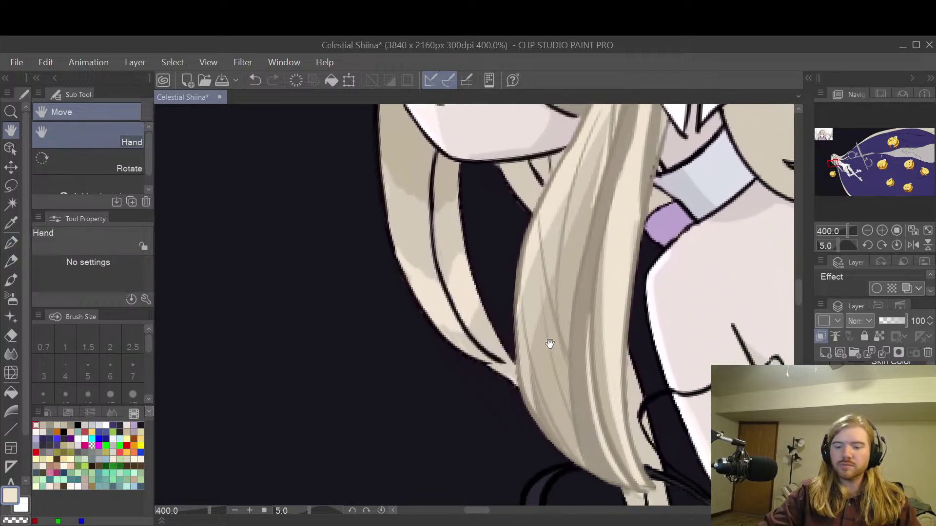
click(42, 425)
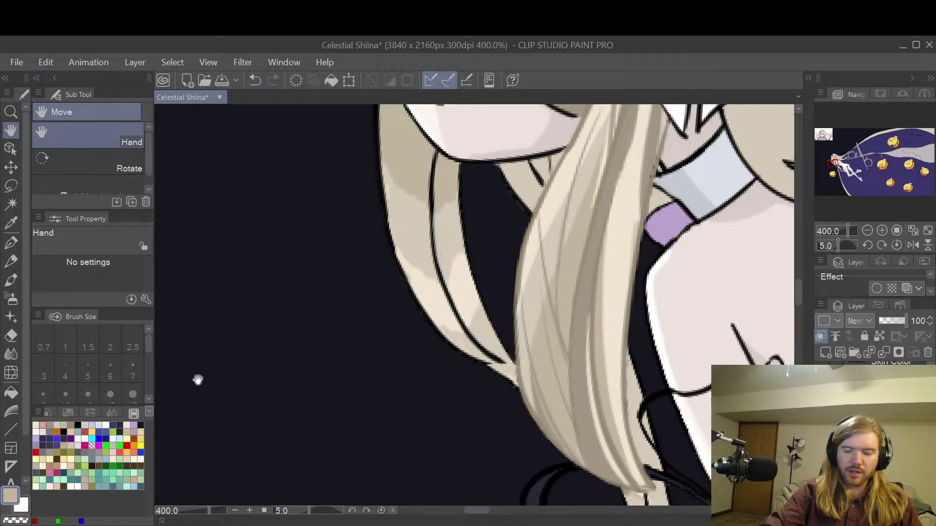
key(p)
mouse_move(486, 361)
mouse_down()
mouse_move(514, 379)
mouse_move(514, 366)
mouse_up()
click(35, 425)
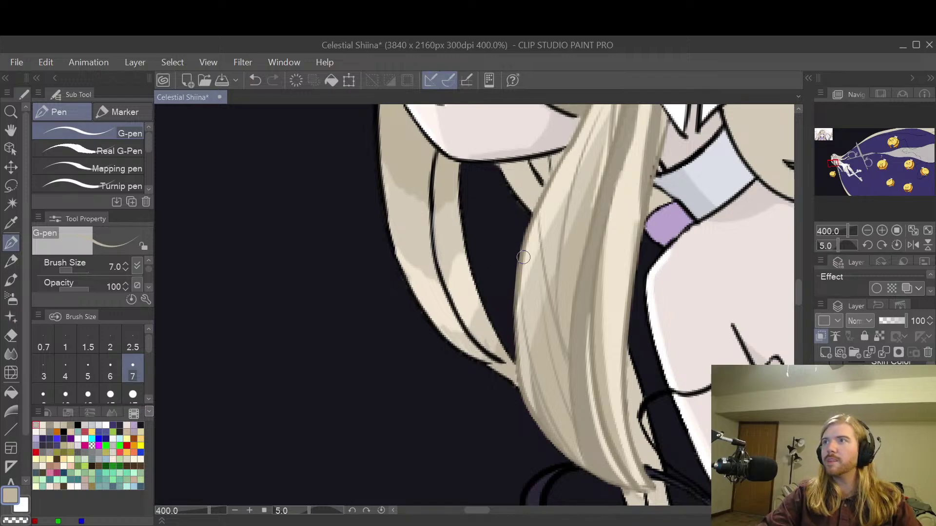
- Switch to dark taupe and try size 7 strand lines down the far lock's outer section, undoing them
key(h)
drag(518, 231, 540, 281)
scroll(569, 244, down, 3)
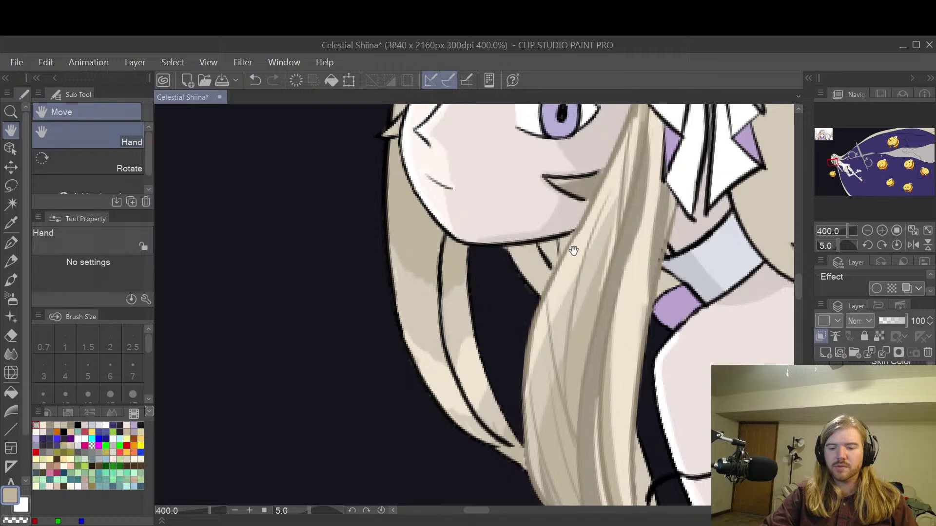
scroll(573, 250, up, 3)
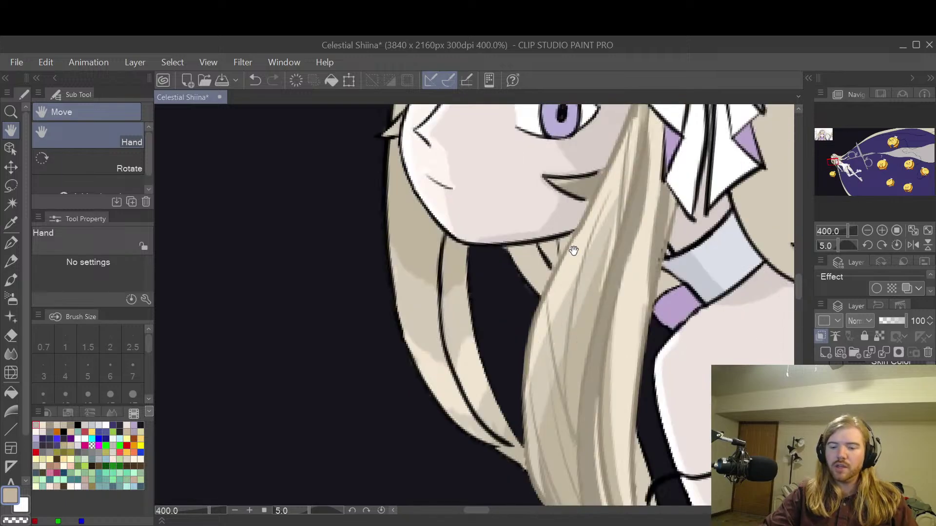
click(49, 426)
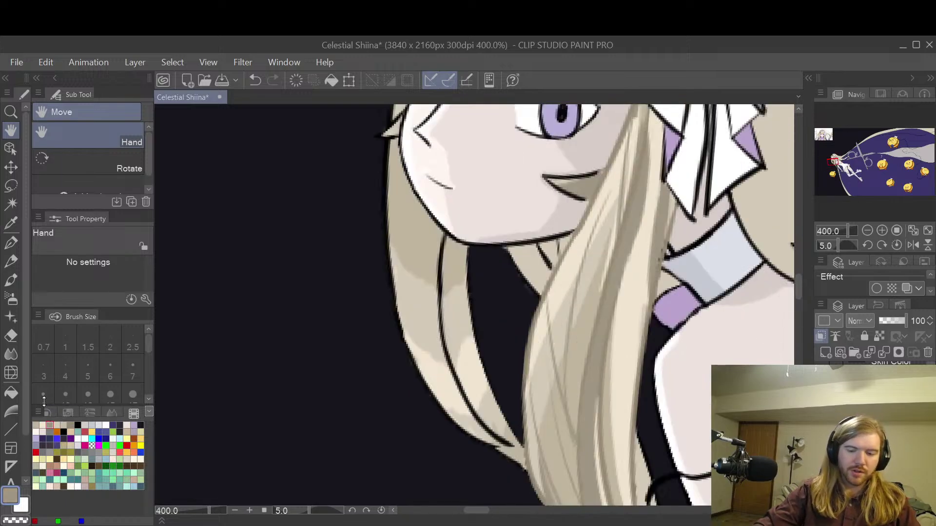
key(p)
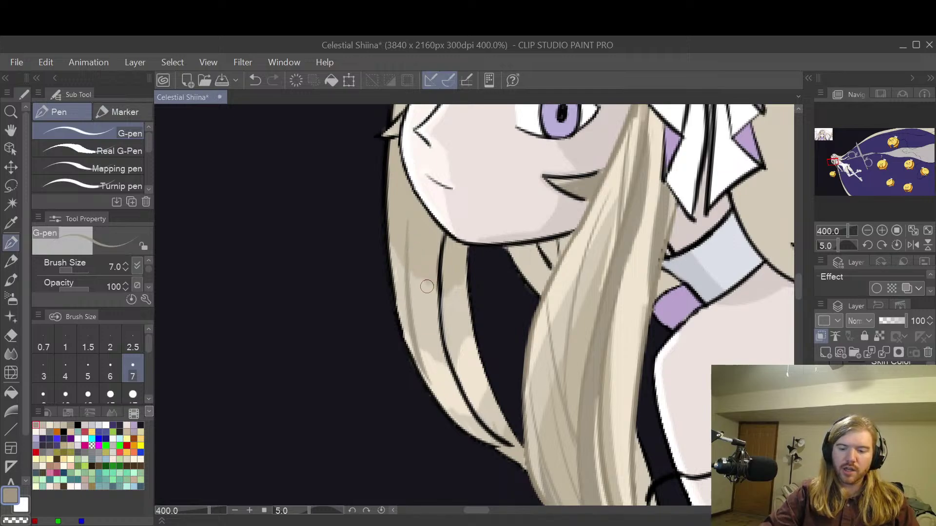
key(ctrl+z)
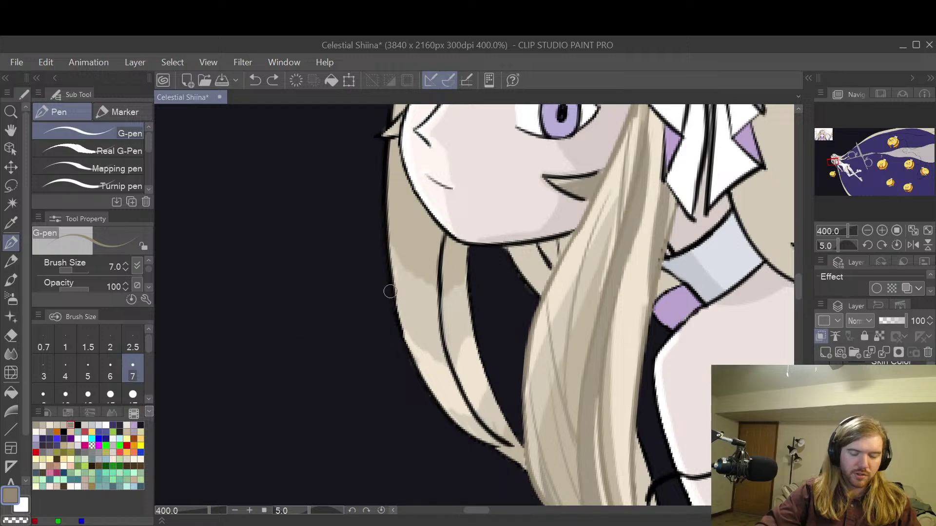
drag(418, 247, 441, 352)
key(ctrl+z)
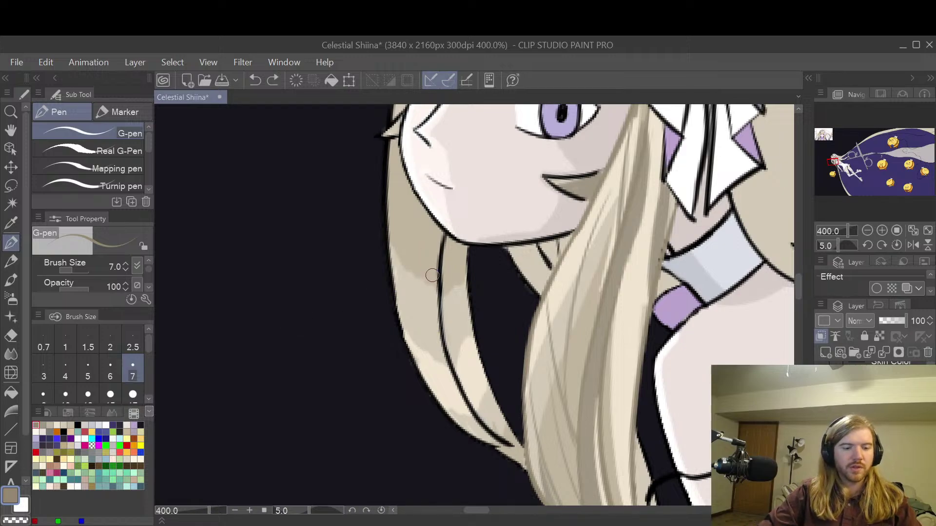
- Set the G-pen to size 5 and try taupe strand lines down the far lock's outer section, undoing them
key(bracketleft)
key(bracketleft)
drag(428, 264, 444, 388)
key(e)
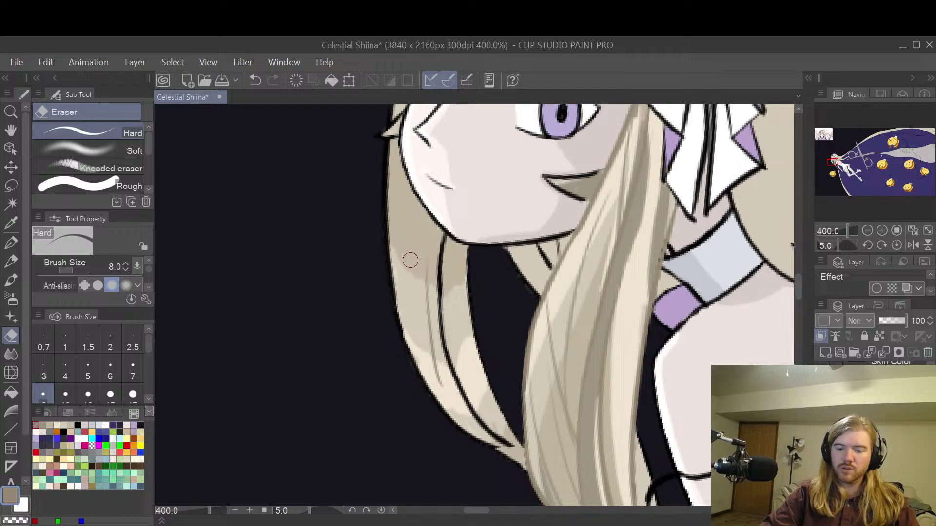
key(ctrl+z)
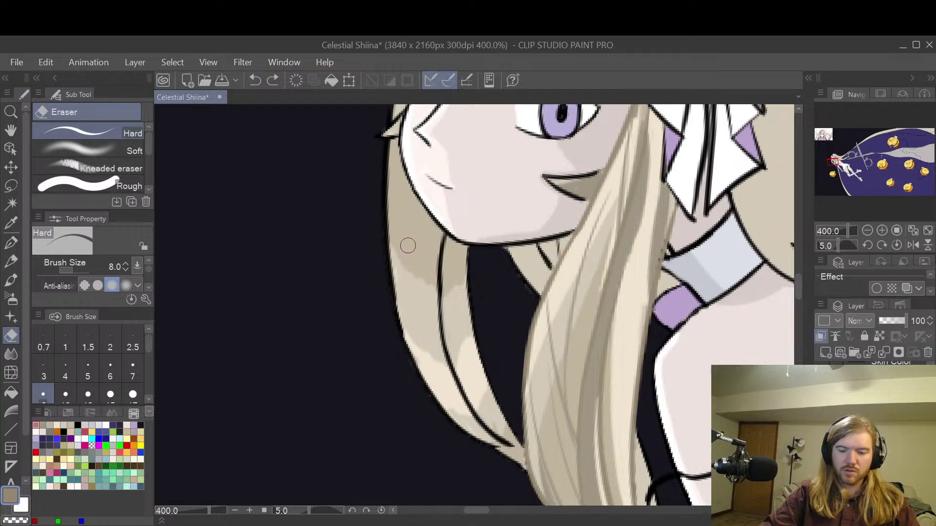
key(p)
drag(398, 246, 422, 326)
key(ctrl+z)
mouse_move(403, 229)
mouse_down()
mouse_move(428, 284)
mouse_move(426, 275)
mouse_move(432, 332)
mouse_up()
key(ctrl+z)
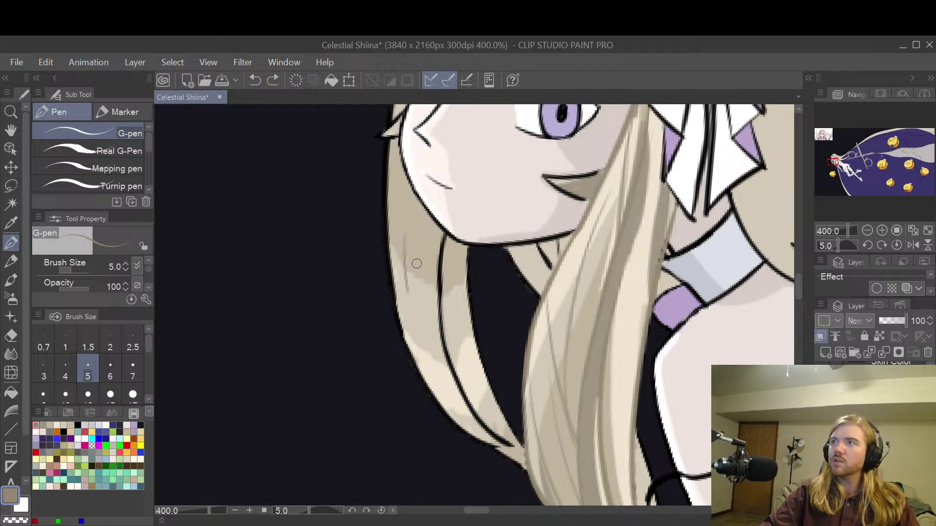
key(ctrl+z)
- Try short taupe strand lines on both the outer and inner sections of the far lock, undoing them
scroll(501, 224, down, 3)
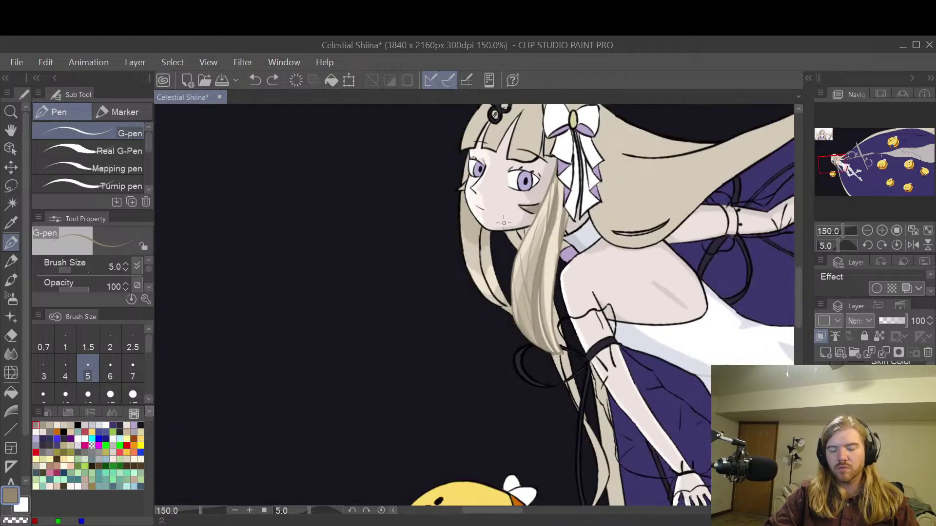
scroll(504, 224, up, 3)
drag(402, 247, 412, 294)
scroll(418, 271, up, 2)
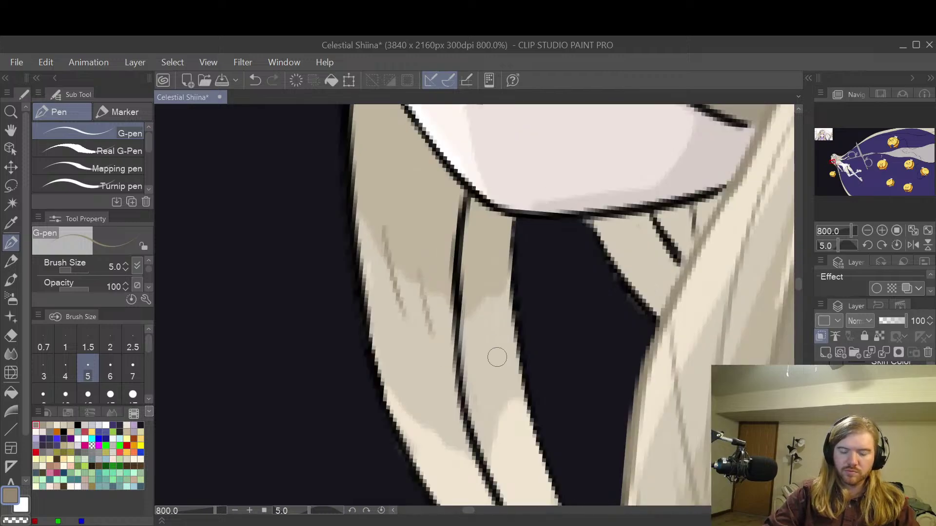
key(ctrl+z)
drag(470, 292, 511, 423)
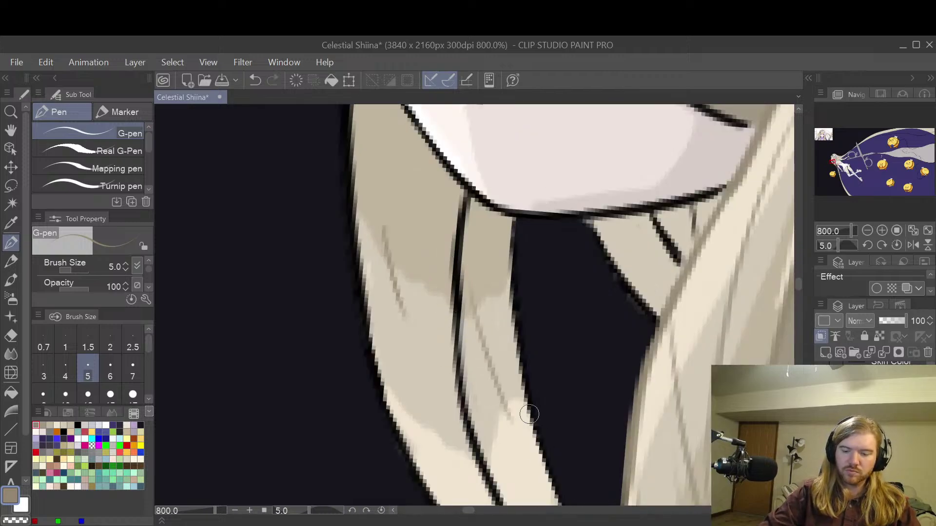
drag(415, 391, 481, 472)
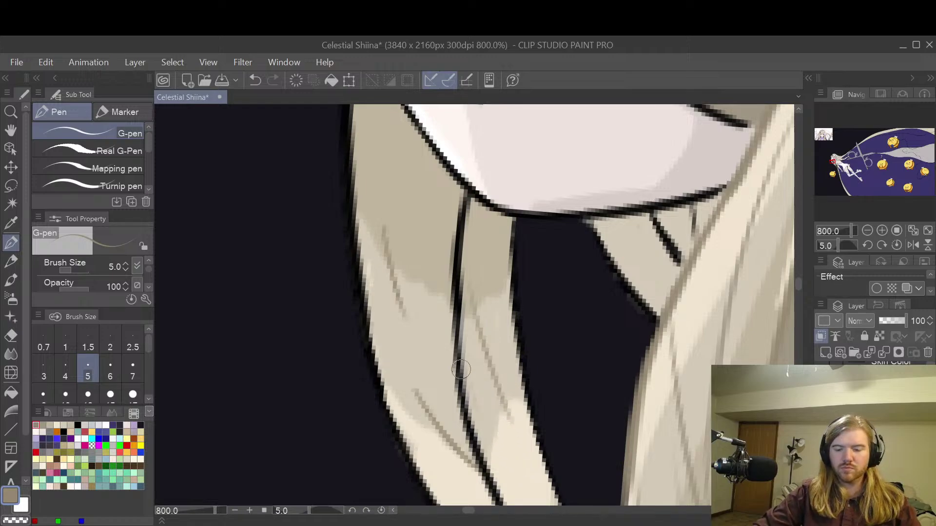
key(ctrl+z)
key(ctrl+z)
key(ctrl+z)
- Draw a short taupe strand crossing the shading edge near the outer contour of the far lock
mouse_move(378, 217)
mouse_down()
mouse_move(381, 285)
mouse_move(379, 215)
mouse_up()
key(ctrl+z)
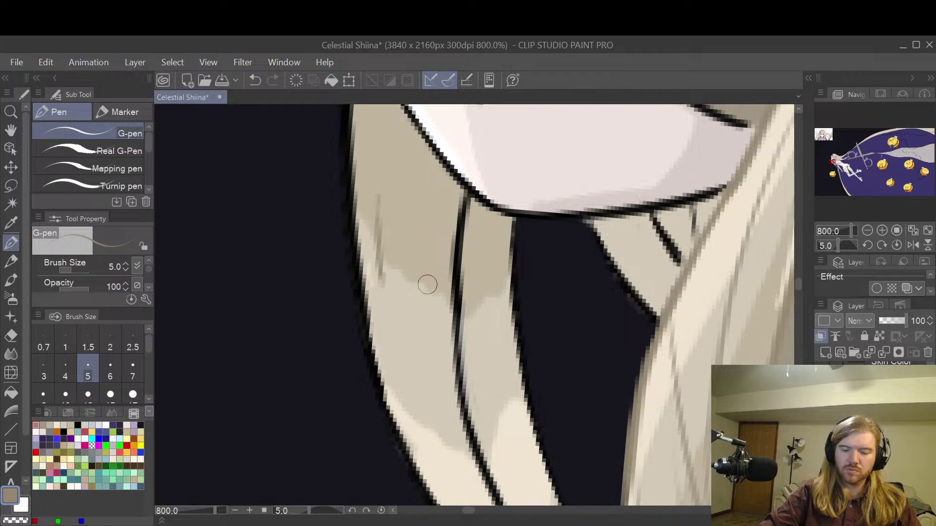
mouse_move(425, 265)
mouse_down()
mouse_move(439, 332)
mouse_move(427, 259)
mouse_move(434, 301)
mouse_up()
key(ctrl+z)
key(ctrl+z)
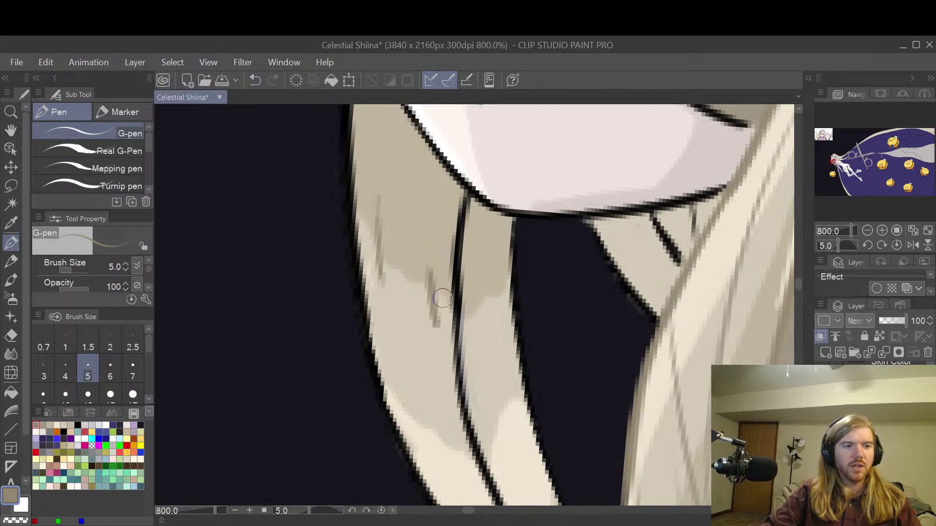
- Draw a second short taupe strand across the shading edge, nearer the black line dividing the far lock's sections
key(space)
mouse_move(501, 351)
mouse_down()
mouse_move(508, 313)
mouse_move(463, 244)
mouse_up()
key(ctrl+z)
drag(410, 196, 441, 298)
key(ctrl+z)
drag(422, 223, 432, 281)
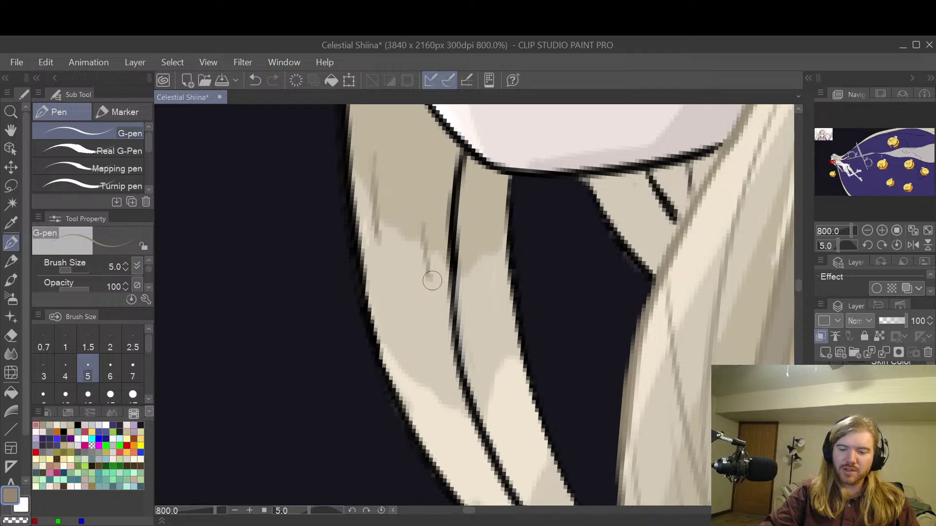
- Retrace the strand near the far lock's outer contour, and try a short one on the inner section, undoing it
drag(367, 159, 384, 251)
key(ctrl+z)
drag(372, 157, 384, 243)
drag(481, 254, 489, 278)
key(ctrl+z)
- Add fine taupe strand lines running into the cream highlights on both sections of the far lock
key(space)
drag(516, 376, 531, 304)
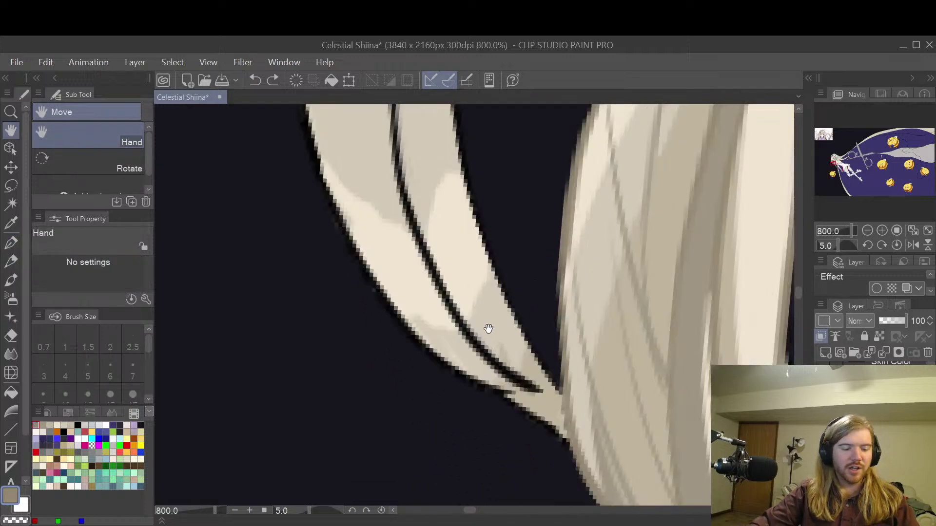
drag(401, 222, 444, 330)
key(ctrl+z)
mouse_move(396, 232)
mouse_down()
mouse_move(418, 280)
mouse_move(472, 292)
mouse_up()
key(ctrl+z)
mouse_move(448, 195)
mouse_down()
mouse_move(453, 219)
mouse_move(491, 239)
mouse_move(502, 294)
mouse_up()
key(ctrl+z)
drag(473, 229, 514, 324)
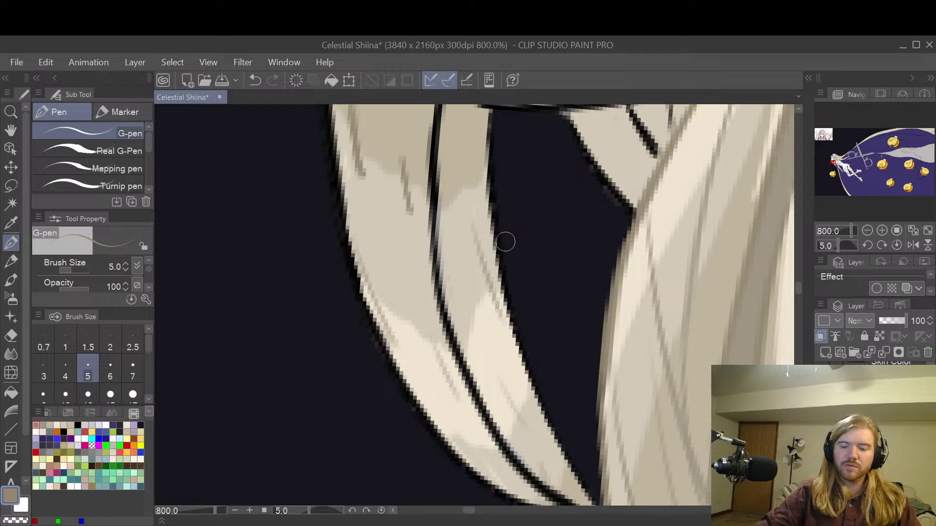
- Choose a paler cream colour and brighten the highlight on the far lock's outer section with the G-pen
scroll(575, 265, down, 2)
key(space)
drag(587, 281, 531, 272)
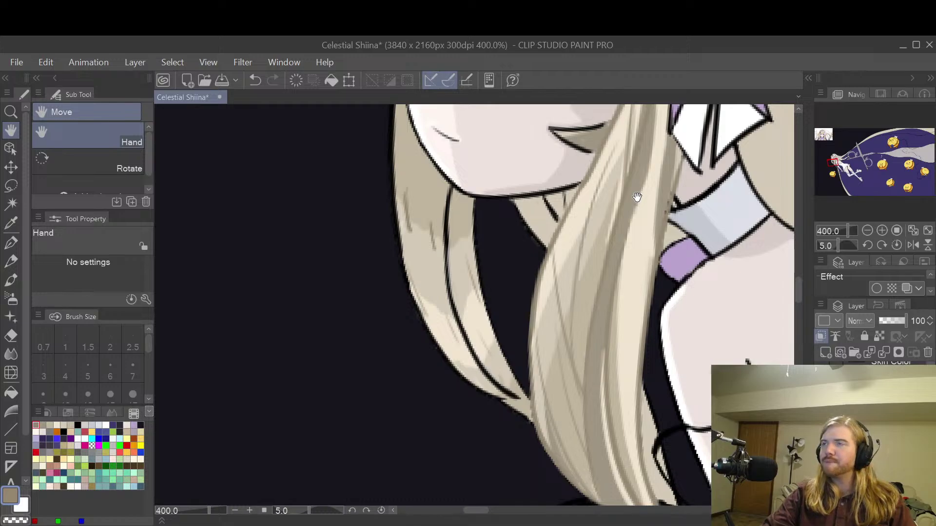
drag(545, 287, 588, 242)
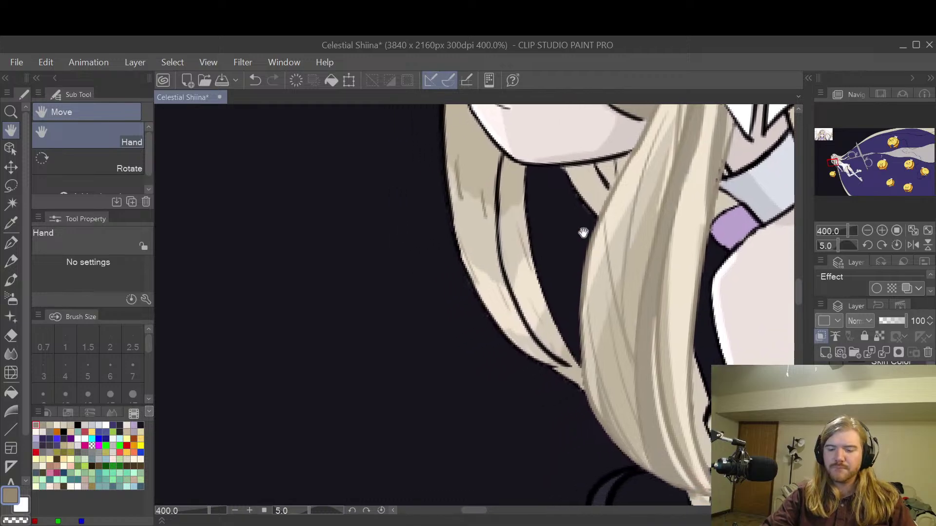
scroll(584, 234, up, 2)
click(56, 425)
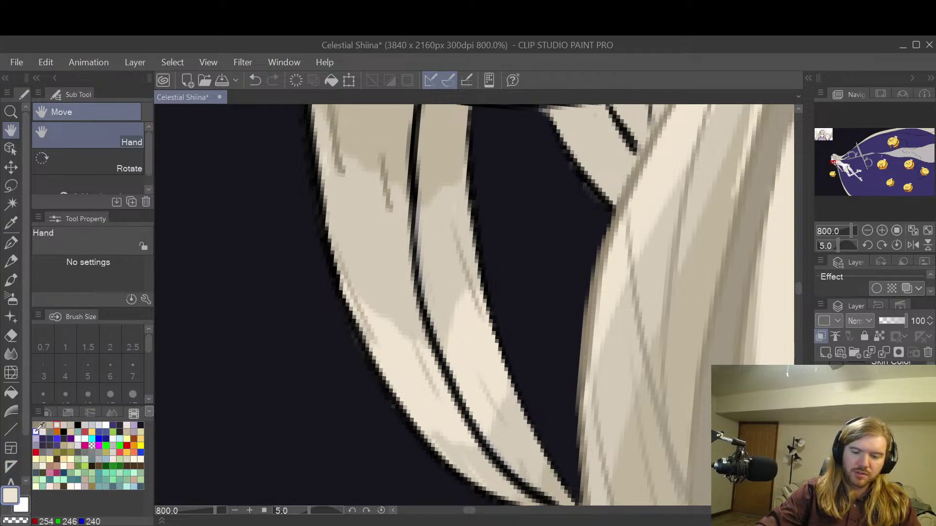
click(9, 497)
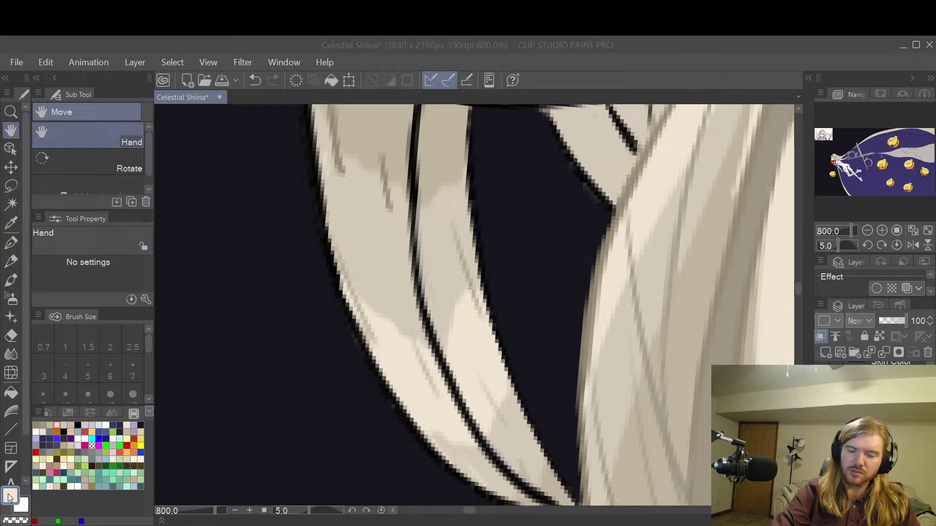
click(357, 210)
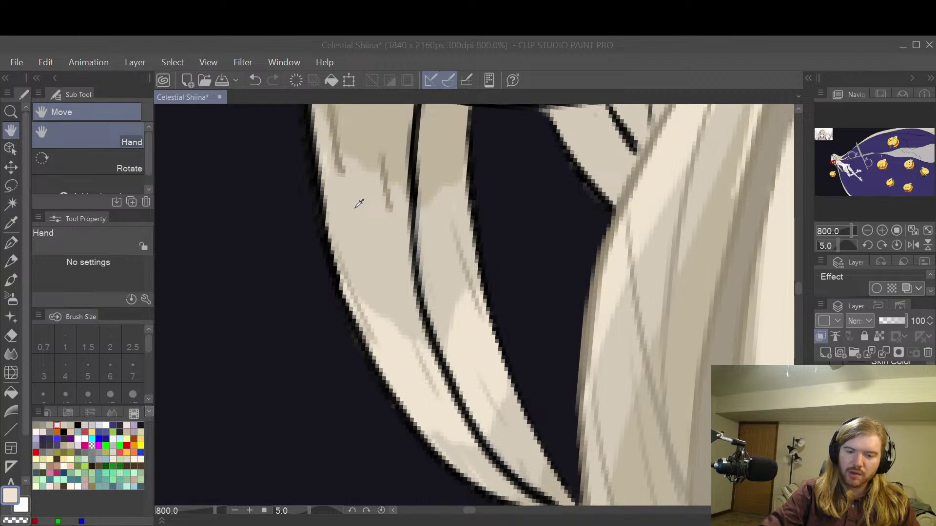
click(684, 158)
key(p)
drag(356, 303, 413, 408)
mouse_move(388, 361)
mouse_down()
mouse_move(441, 440)
mouse_move(404, 370)
mouse_move(413, 391)
mouse_up()
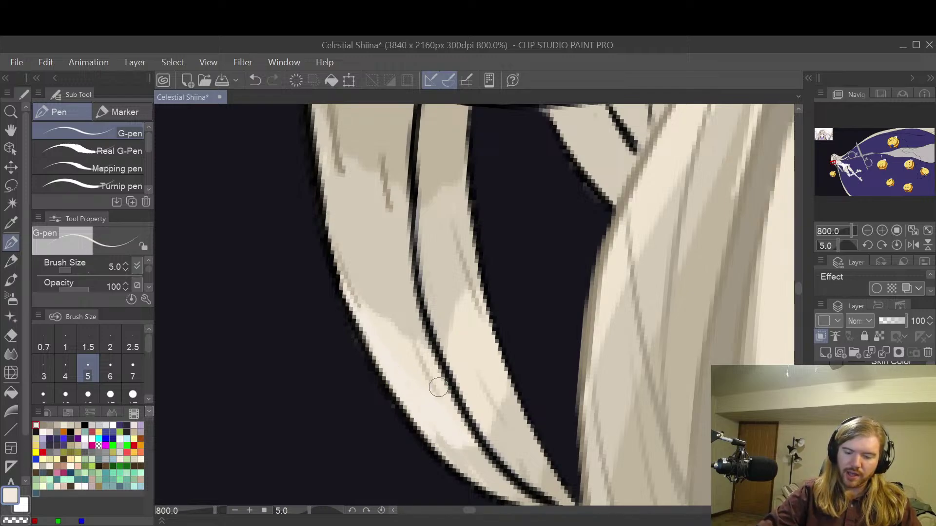
- Brighten the inner section's highlight in pale cream and paint over the strand lines in the outer section's highlight
drag(476, 386, 497, 382)
drag(480, 292, 465, 312)
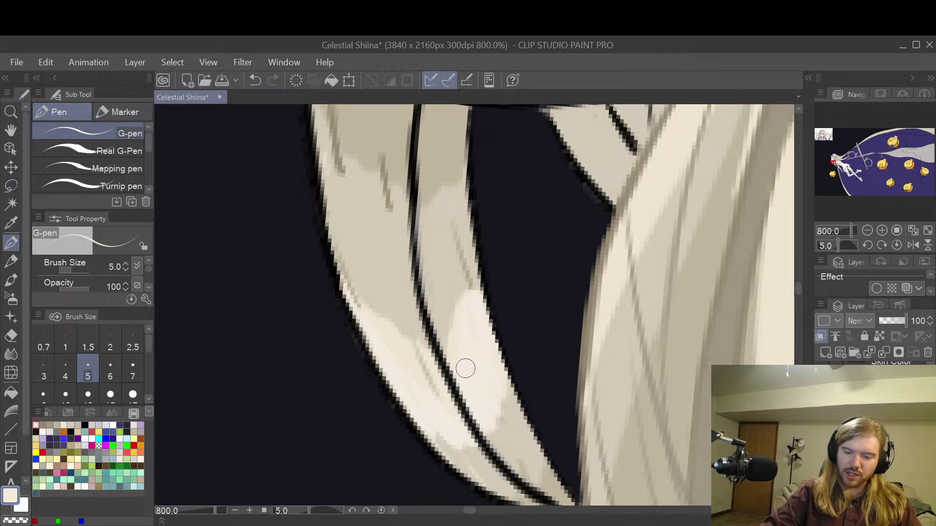
mouse_move(450, 380)
mouse_down()
mouse_move(444, 416)
mouse_move(384, 318)
mouse_move(368, 324)
mouse_move(351, 292)
mouse_up()
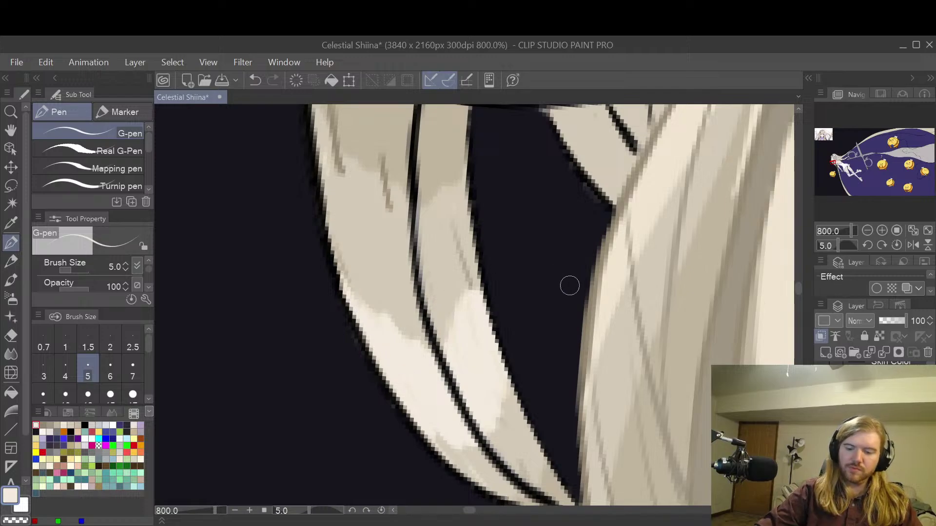
scroll(646, 184, down, 2)
scroll(646, 185, up, 2)
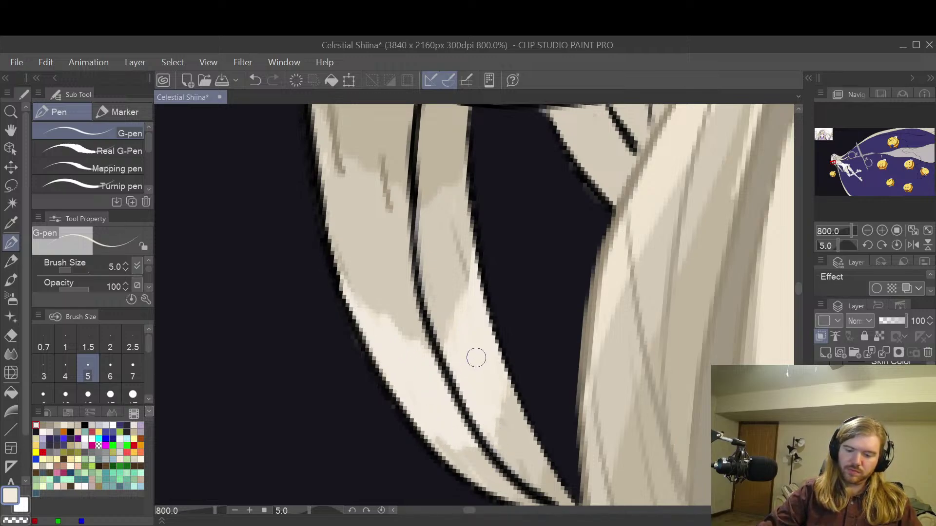
- Soften the shading and highlight transitions along the far lock's two sections using the Blend tool at size 17
key(space)
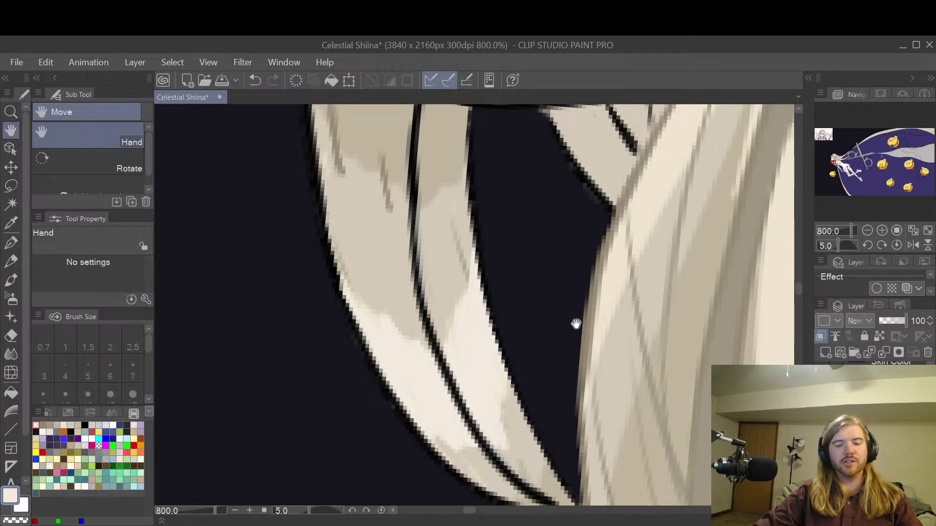
scroll(564, 156, down, 4)
drag(571, 149, 491, 289)
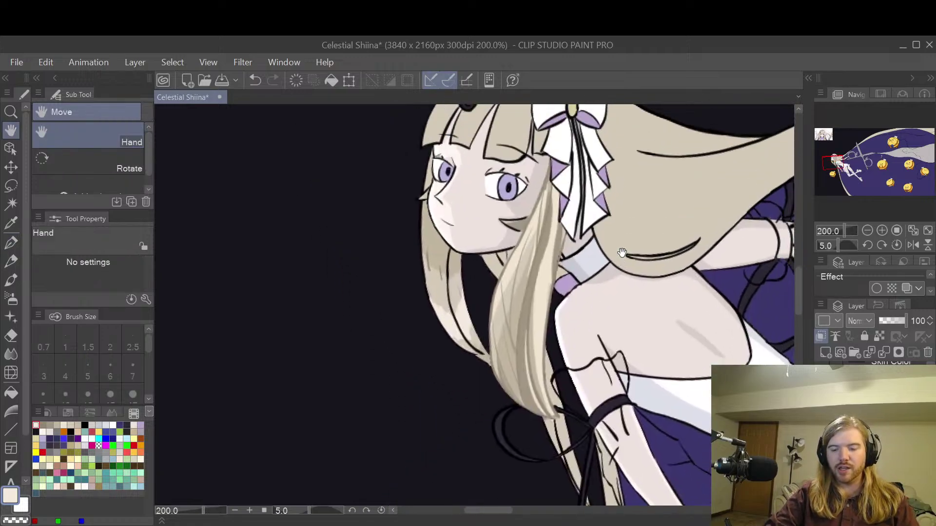
scroll(617, 249, up, 2)
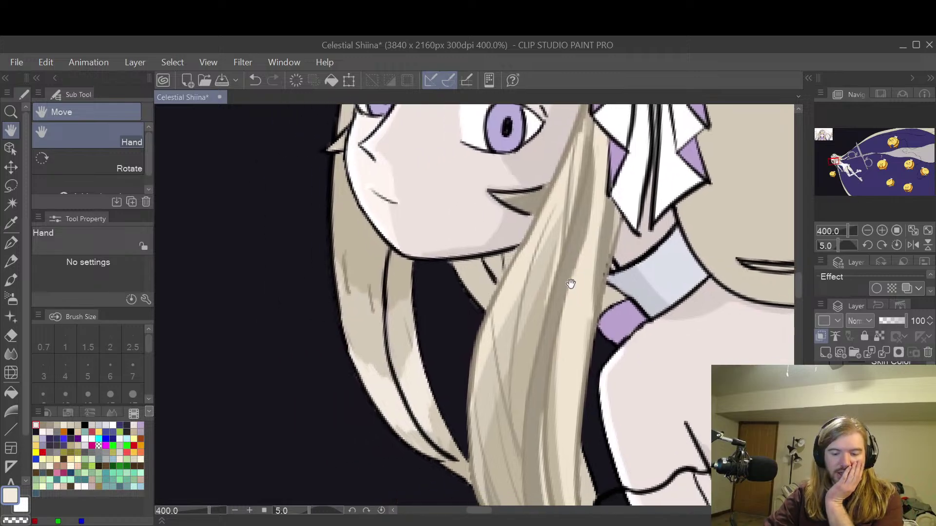
scroll(576, 273, left, 3)
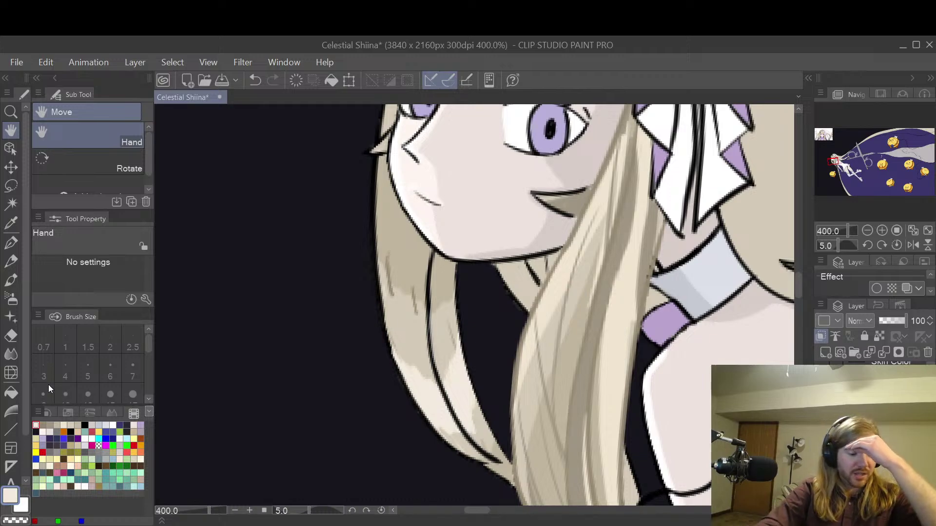
click(16, 350)
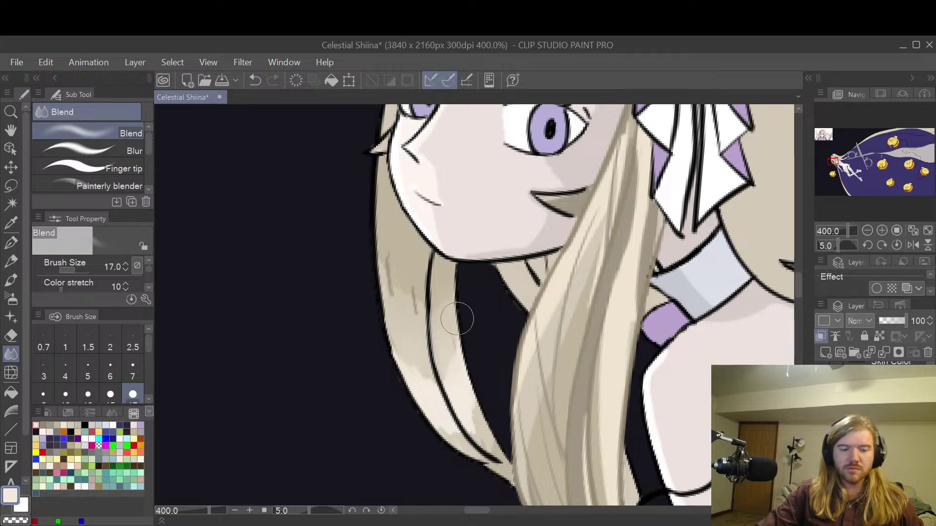
mouse_move(518, 375)
mouse_down()
mouse_move(488, 333)
mouse_move(481, 294)
mouse_up()
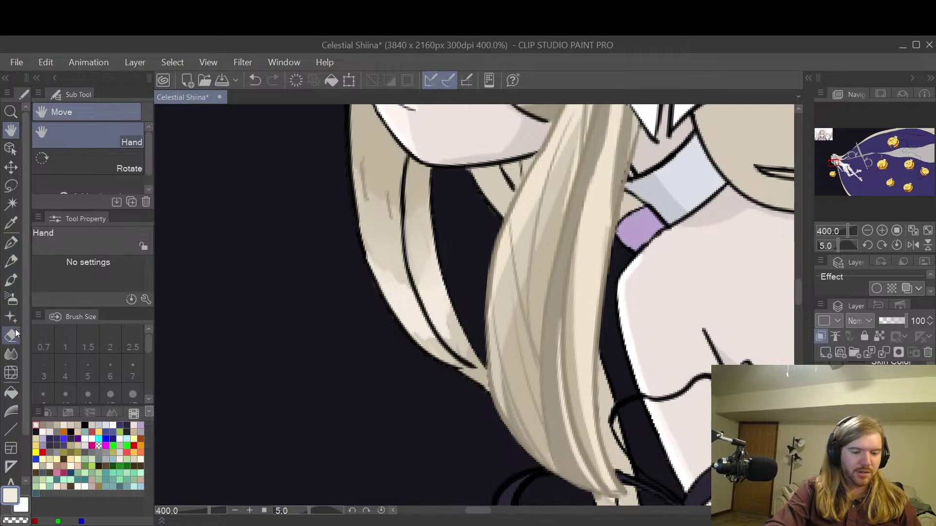
- Blend the pale highlights into the darker beige shading at the far lock's tip
click(10, 354)
scroll(461, 319, up, 2)
mouse_move(448, 329)
mouse_down()
mouse_move(508, 418)
mouse_move(471, 380)
mouse_move(457, 348)
mouse_up()
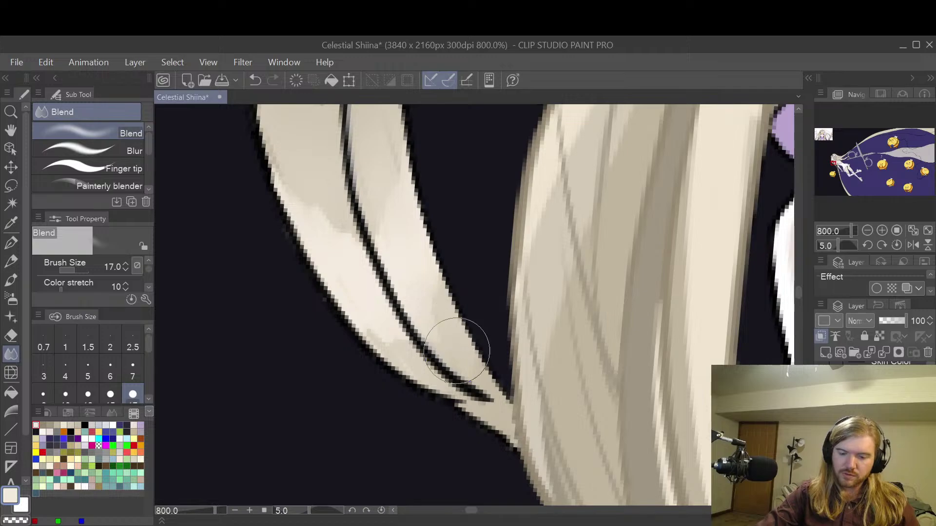
- Blend the edge of the darker beige shading on the far lock's inner section below the jawline
key(space)
drag(466, 249, 481, 286)
scroll(481, 280, down, 2)
drag(509, 235, 484, 300)
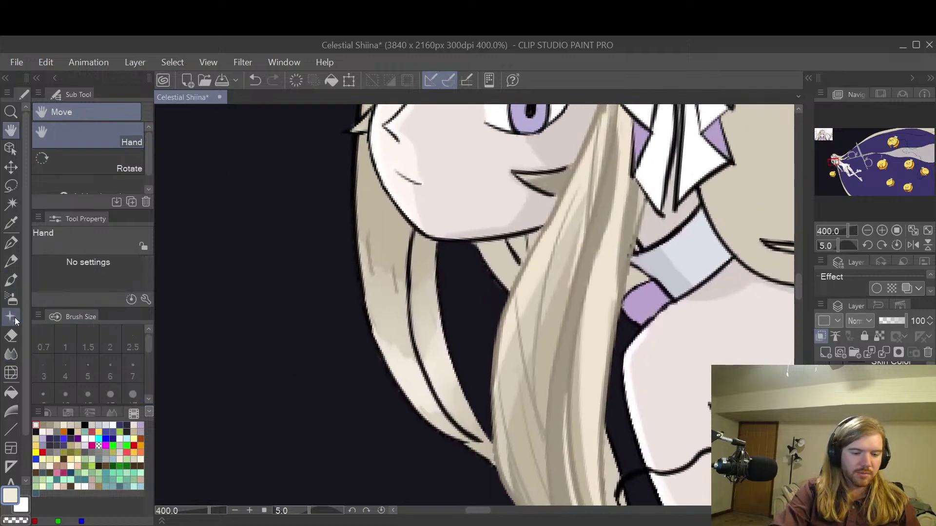
click(11, 353)
scroll(428, 335, up, 2)
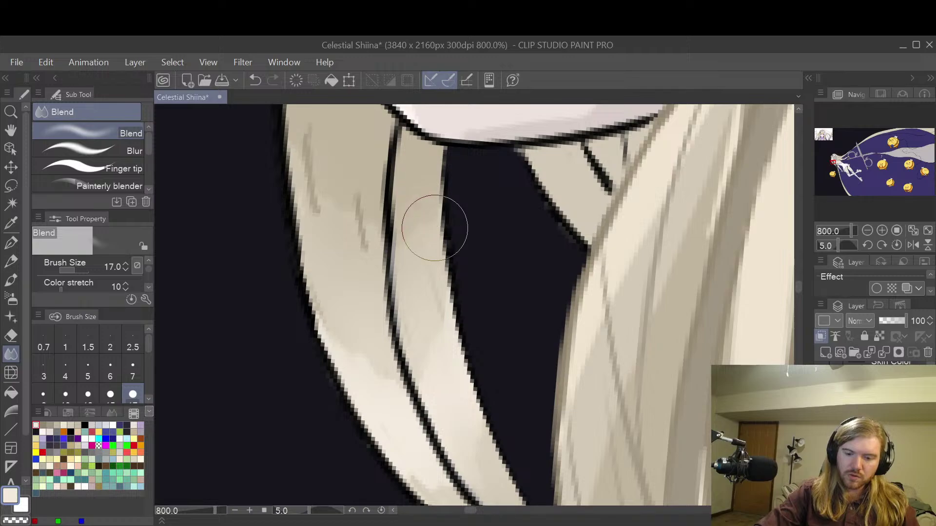
- Switch to the G-pen and choose a darker grey-brown drawing colour for the far lock's strand lines
click(43, 425)
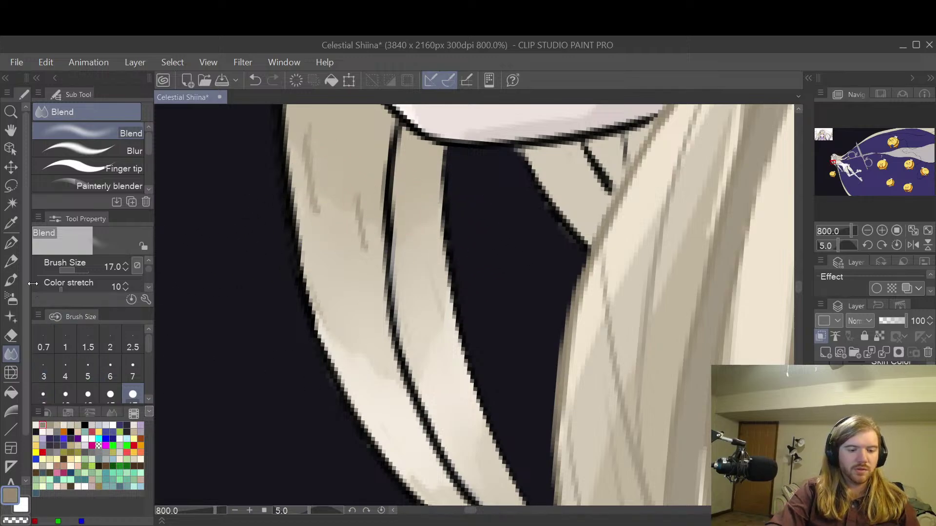
key(p)
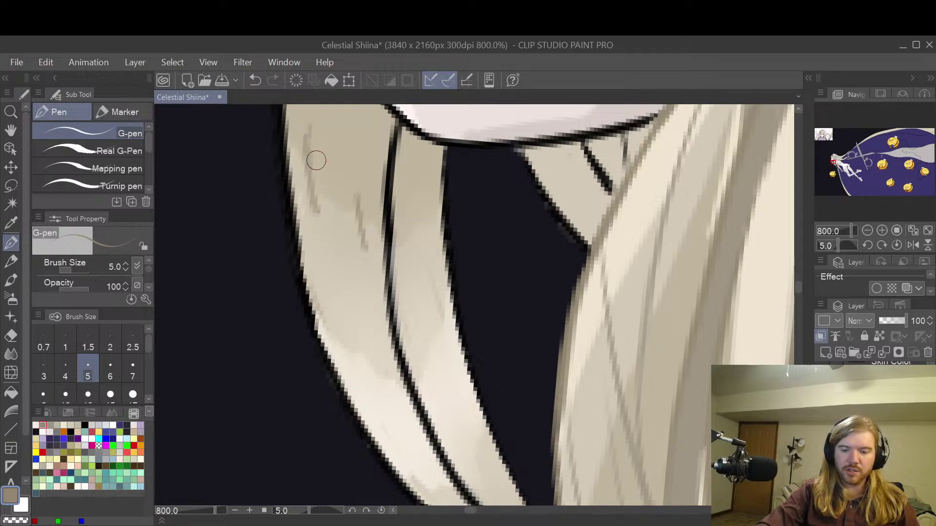
drag(311, 179, 322, 223)
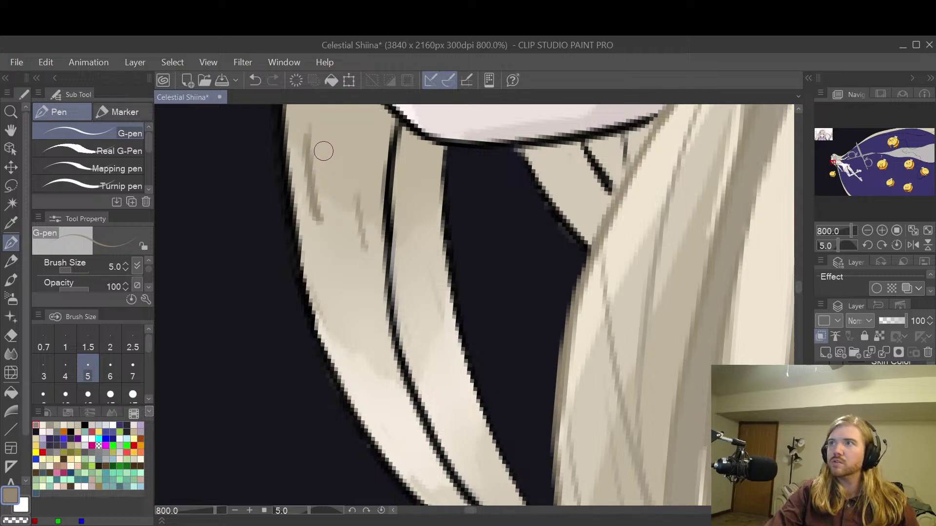
key(ctrl+z)
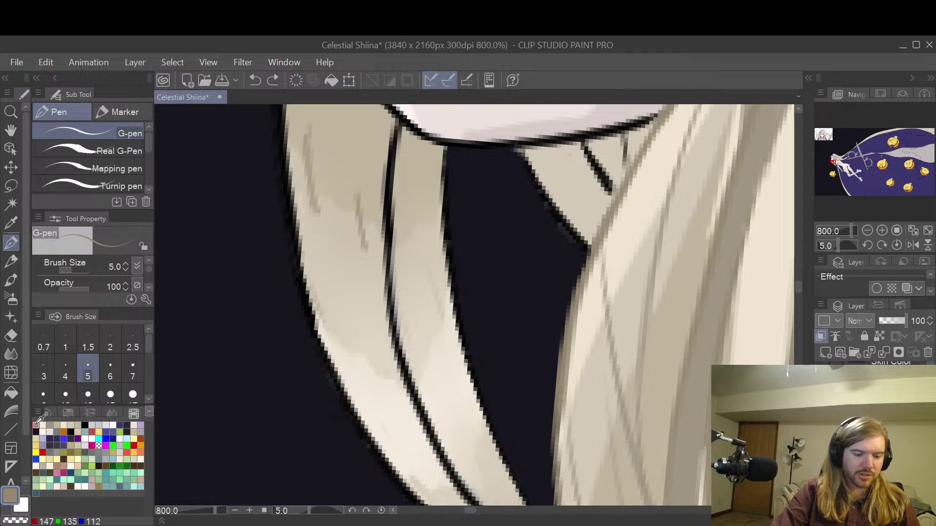
click(42, 398)
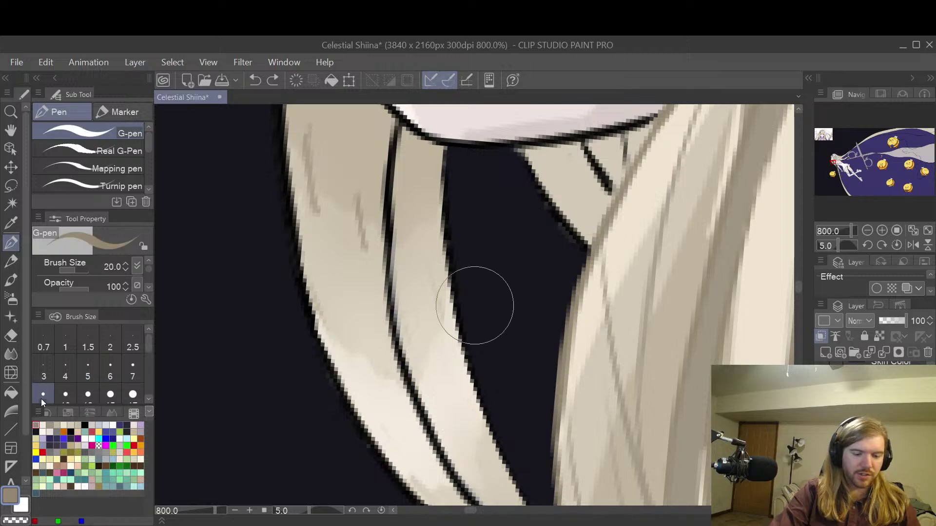
click(11, 495)
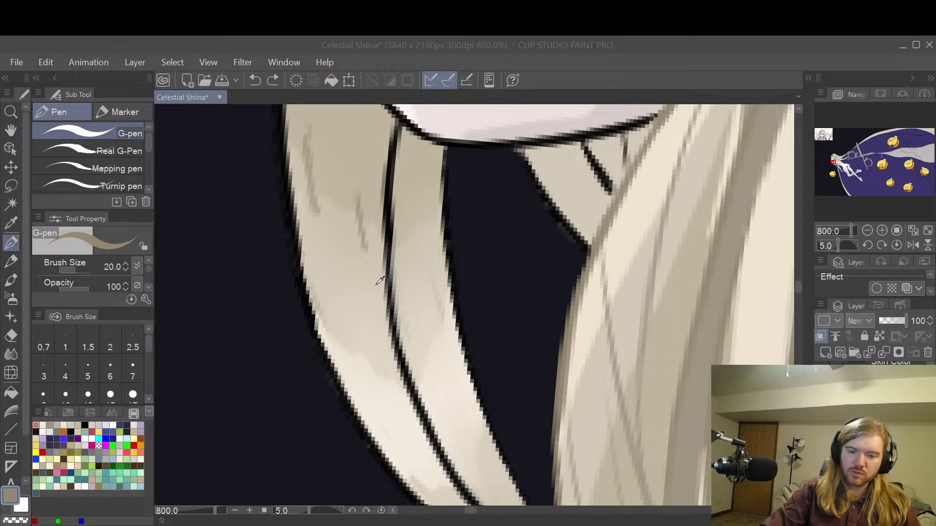
key(Return)
key(p)
mouse_move(294, 146)
mouse_down()
mouse_move(342, 141)
mouse_move(322, 176)
mouse_up()
key(ctrl+z)
key(ctrl+z)
key(p)
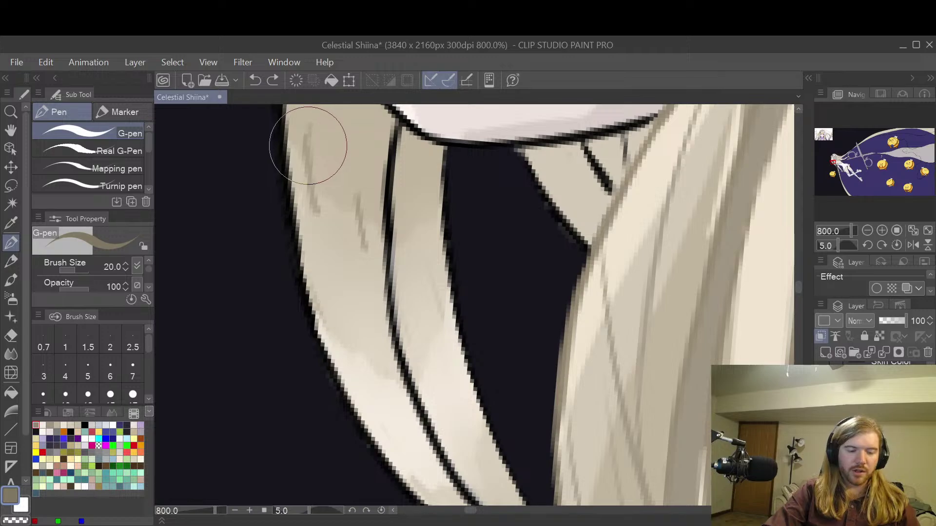
- Reduce the G-pen's brush size to 5
key(bracketleft)
key(bracketleft)
key(bracketleft)
key(bracketleft)
key(bracketleft)
key(bracketleft)
key(bracketleft)
key(bracketleft)
key(bracketleft)
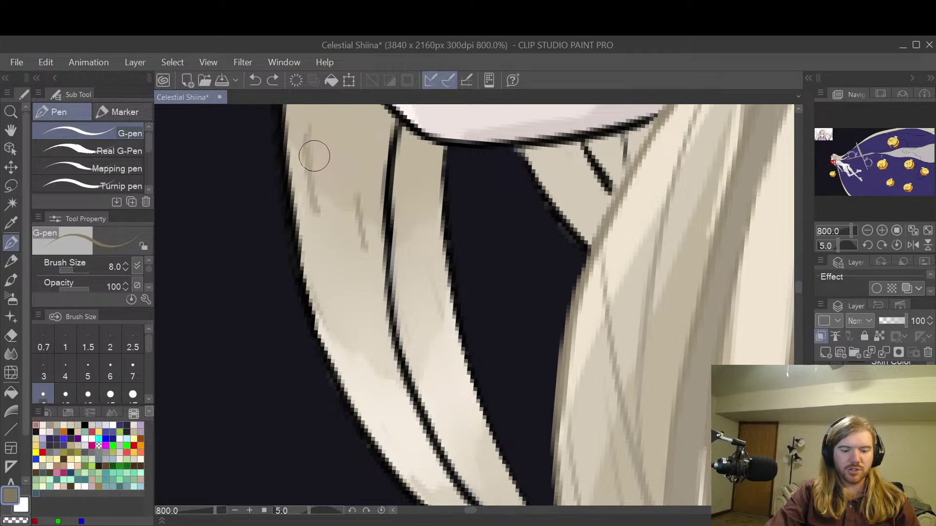
key(bracketright)
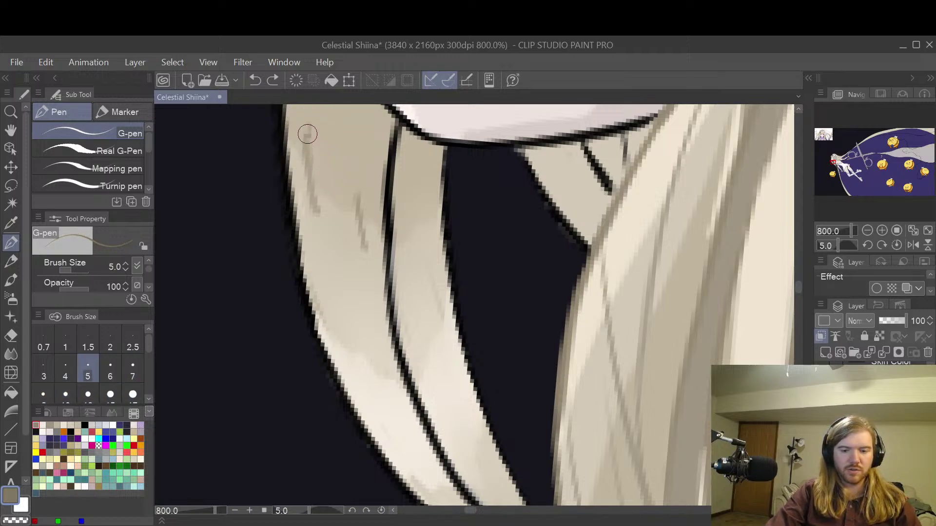
- Try retracing the two short strand lines on the far lock's outer section in the darker grey-brown
drag(309, 130, 320, 212)
key(ctrl+z)
drag(310, 129, 330, 235)
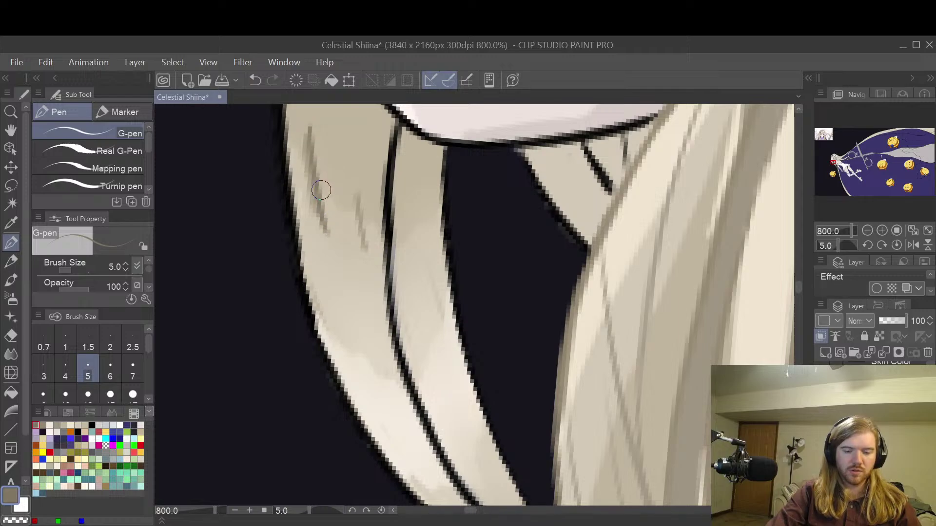
drag(356, 174, 374, 259)
scroll(366, 219, down, 4)
key(space)
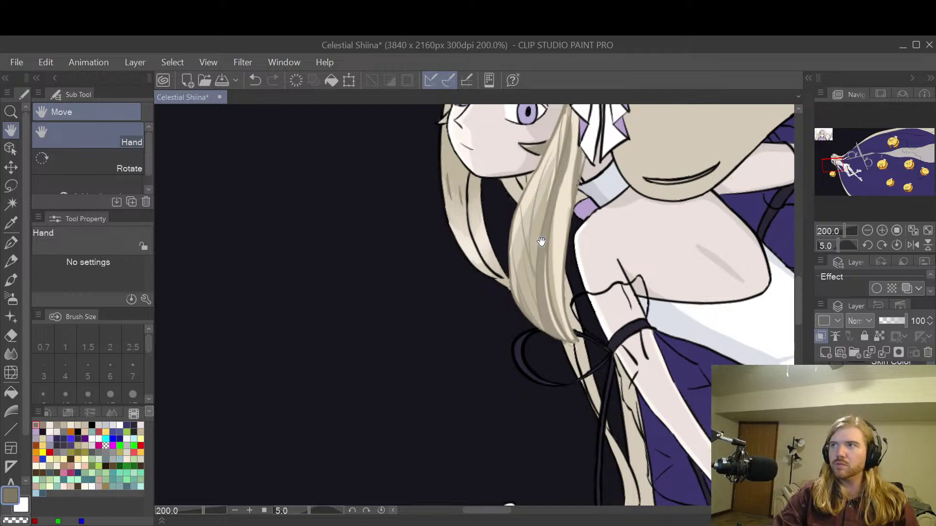
scroll(534, 247, up, 4)
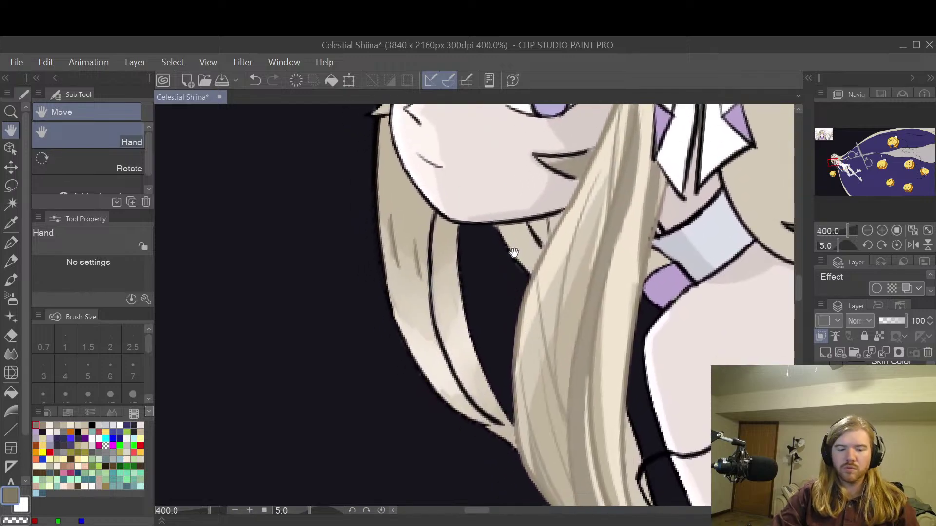
key(ctrl+z)
key(ctrl+z)
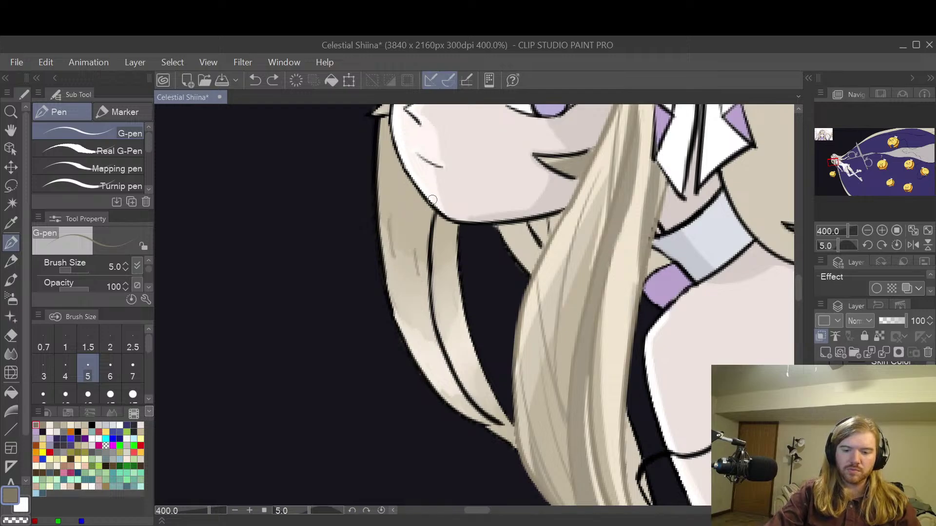
- Draw a long grey-brown strand line down the far lock's outer section, starting beside the lower cheek
mouse_move(409, 168)
mouse_down()
mouse_move(404, 264)
mouse_move(431, 355)
mouse_up()
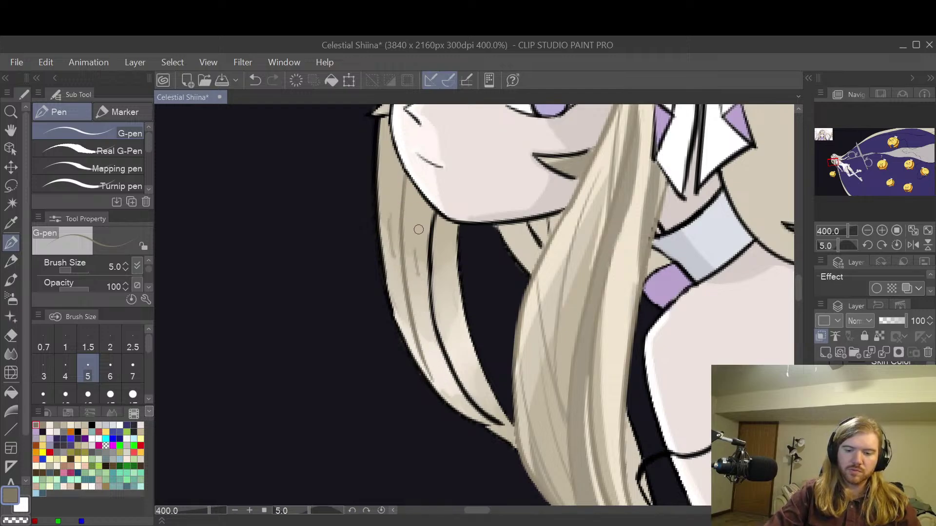
key(ctrl+z)
mouse_move(400, 150)
mouse_down()
mouse_move(399, 280)
mouse_move(443, 397)
mouse_move(432, 359)
mouse_move(438, 376)
mouse_move(434, 366)
mouse_move(421, 375)
mouse_move(409, 279)
mouse_up()
key(ctrl+z)
- Add a second strand line along the lower part of the far lock's outer section, curving toward the tip
drag(407, 331, 445, 402)
drag(406, 303, 429, 380)
key(ctrl+z)
drag(399, 293, 457, 411)
key(ctrl+z)
drag(407, 310, 466, 427)
key(ctrl+z)
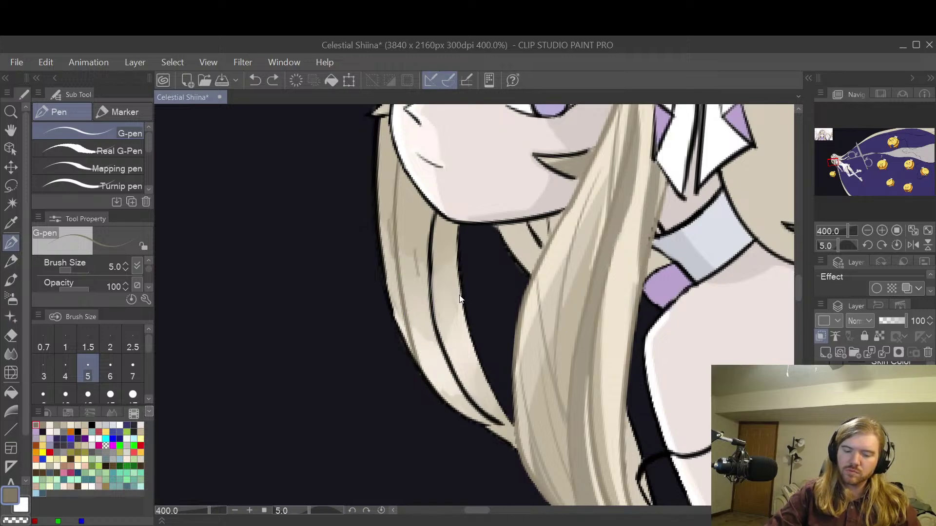
drag(408, 309, 454, 415)
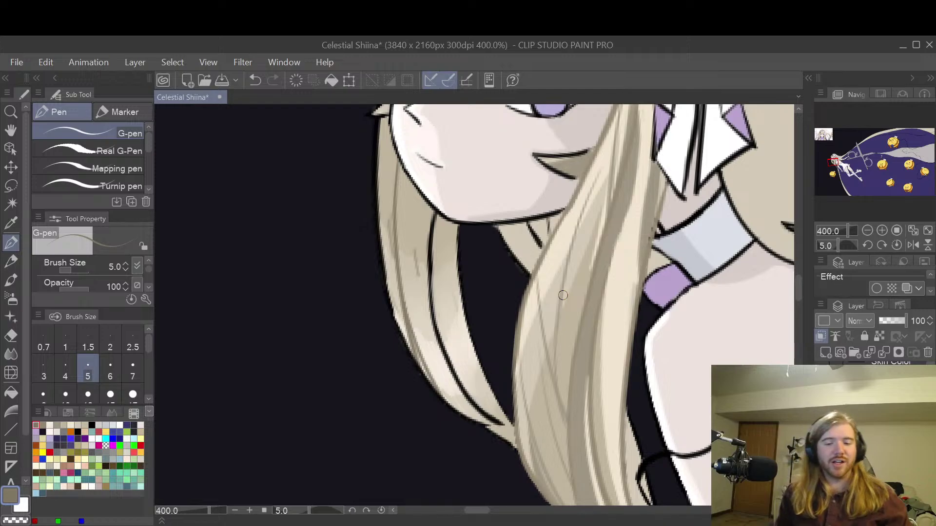
- Check the whole illustration and reset the canvas rotation to 0
scroll(563, 295, down, 5)
key(h)
drag(789, 439, 677, 375)
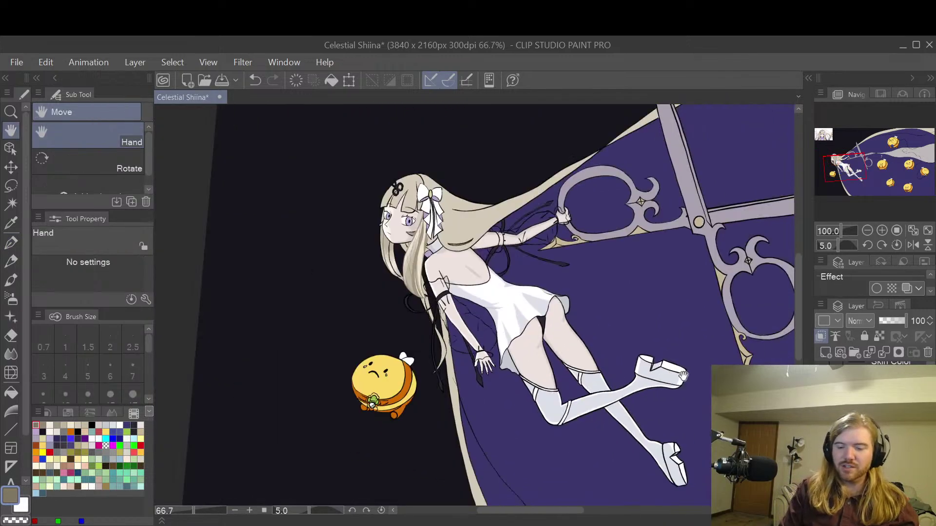
scroll(676, 374, down, 4)
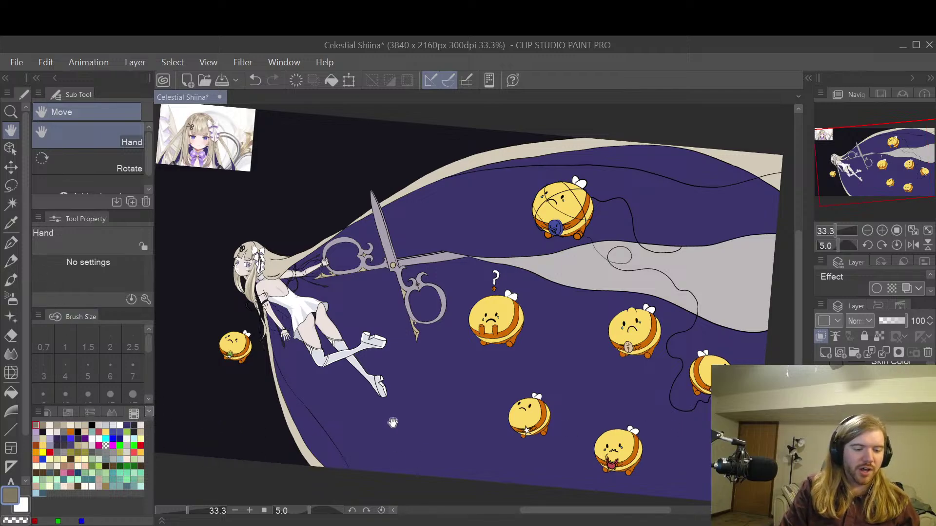
drag(704, 433, 672, 424)
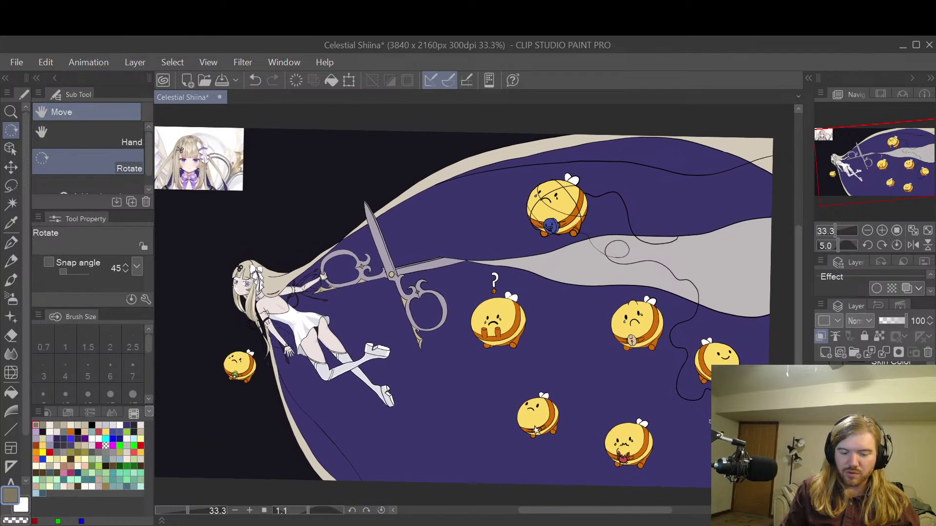
click(366, 510)
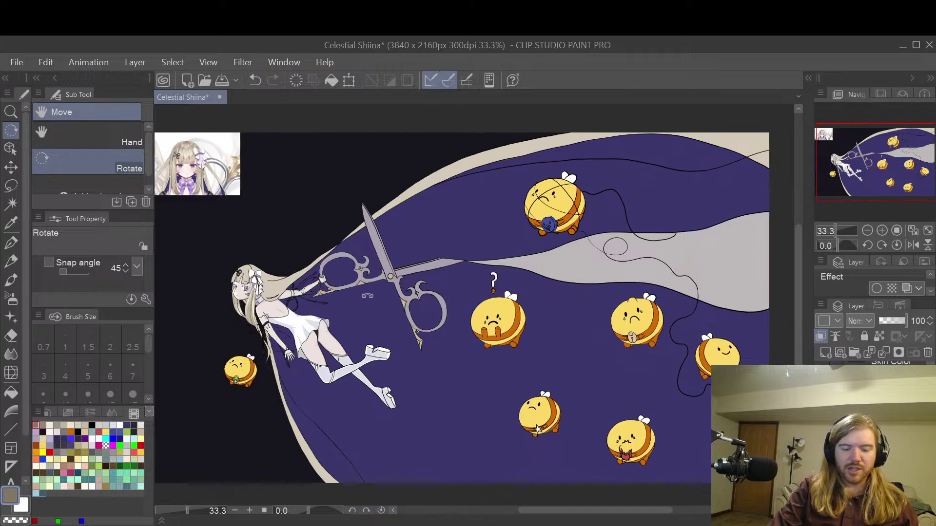
scroll(367, 295, up, 2)
key(space)
drag(368, 340, 543, 324)
drag(355, 223, 439, 286)
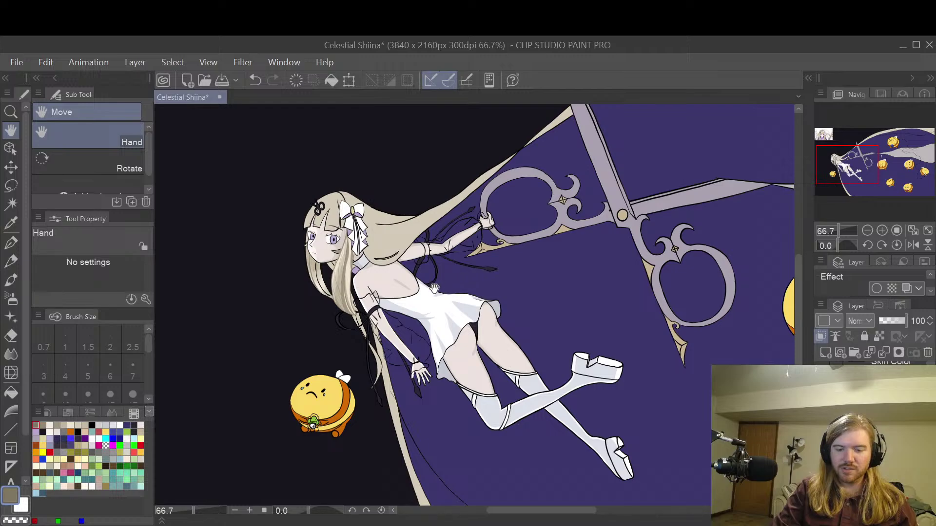
- Redraw the short strand line below the jaw in the far lock's outer section in grey-brown
scroll(439, 286, up, 7)
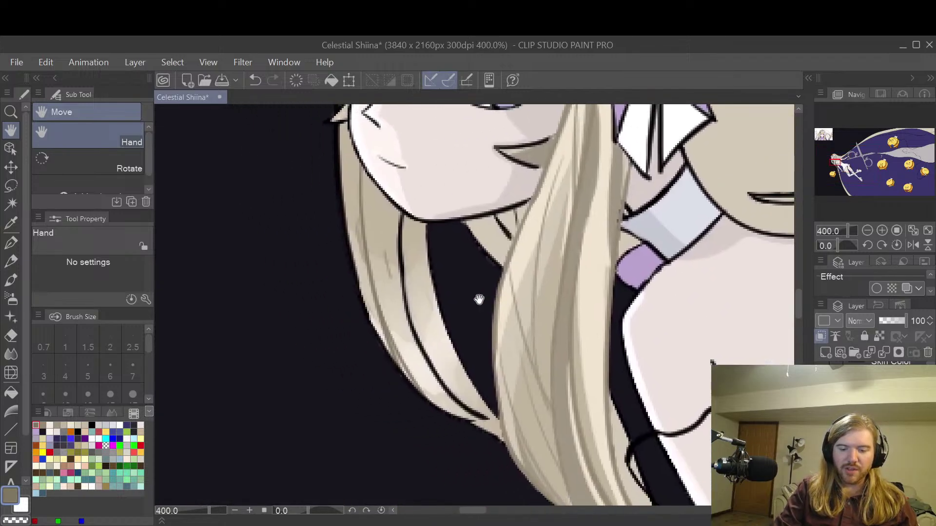
scroll(451, 320, up, 2)
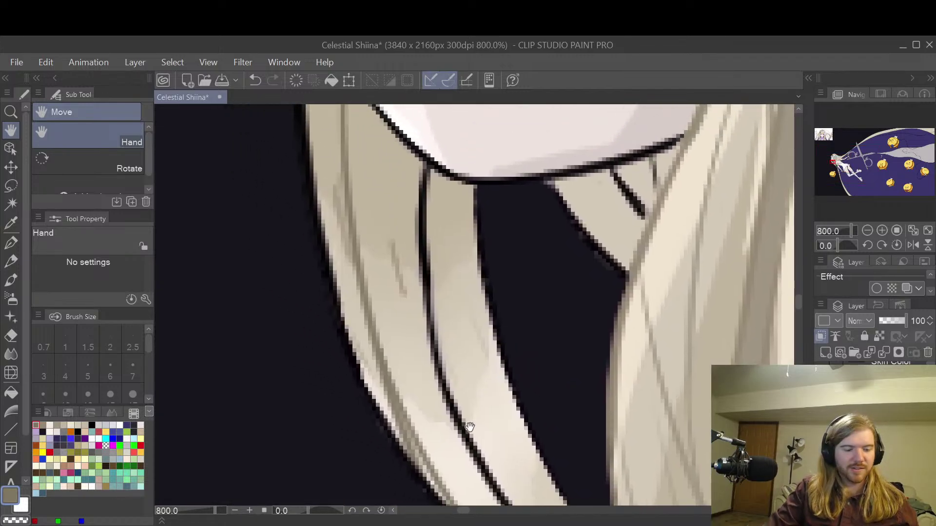
key(p)
drag(397, 236, 439, 343)
key(ctrl+z)
key(ctrl+z)
mouse_move(392, 226)
mouse_down()
mouse_move(414, 312)
mouse_move(412, 302)
mouse_up()
key(ctrl+z)
drag(390, 222, 410, 301)
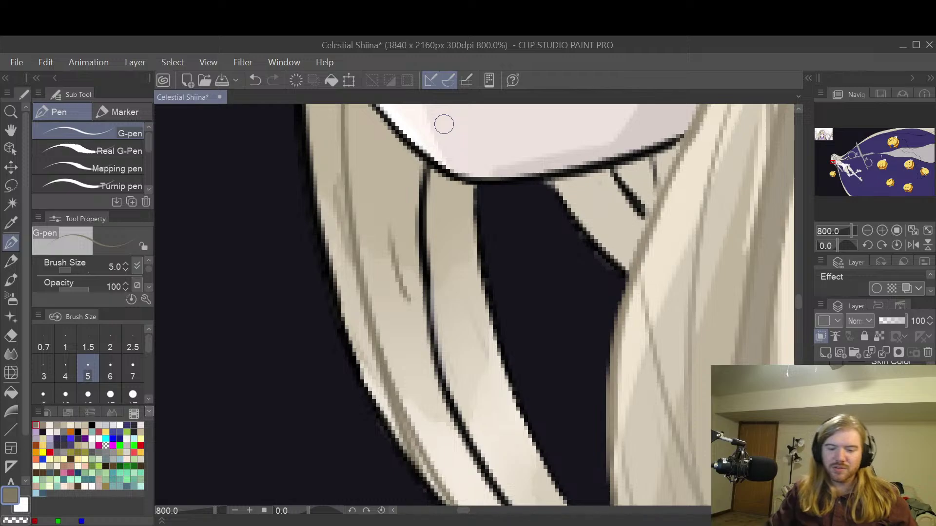
- Extend the short strand line downward until it meets the dark line dividing the far lock's two sections
drag(379, 220, 438, 358)
key(ctrl+z)
drag(402, 272, 438, 347)
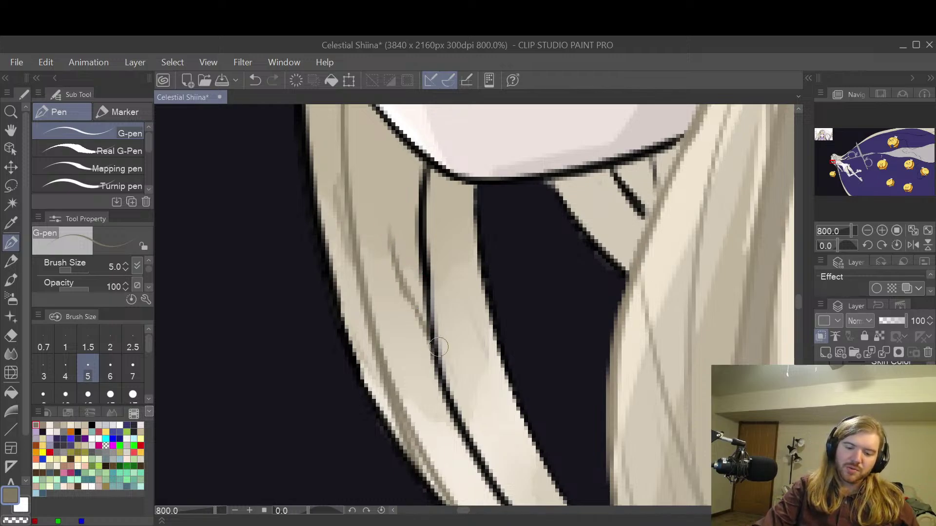
key(ctrl+z)
mouse_move(385, 225)
mouse_down()
mouse_move(444, 345)
mouse_move(430, 274)
mouse_move(393, 250)
mouse_move(433, 324)
mouse_up()
key(ctrl+z)
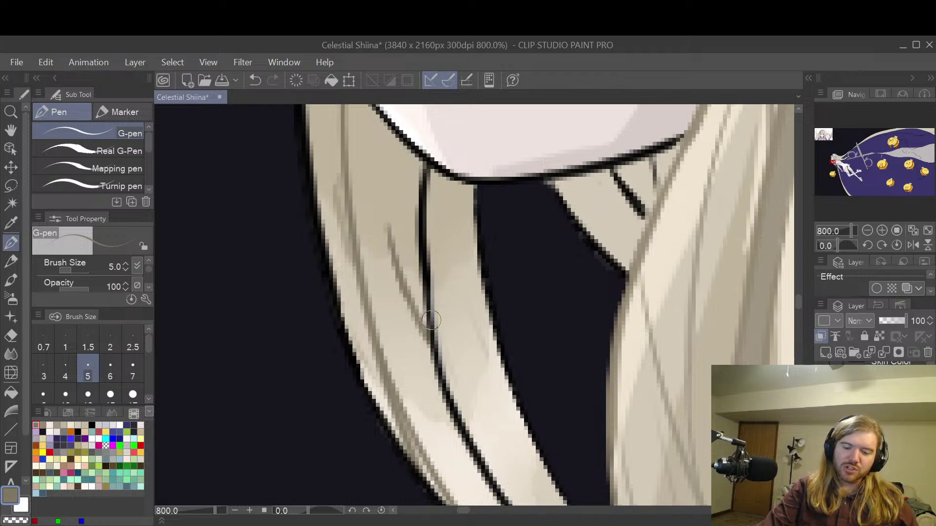
- On the line art layer, recolour the far lock's black outlines and dividing line below the jaw in grey-brown
key(h)
drag(502, 310, 528, 232)
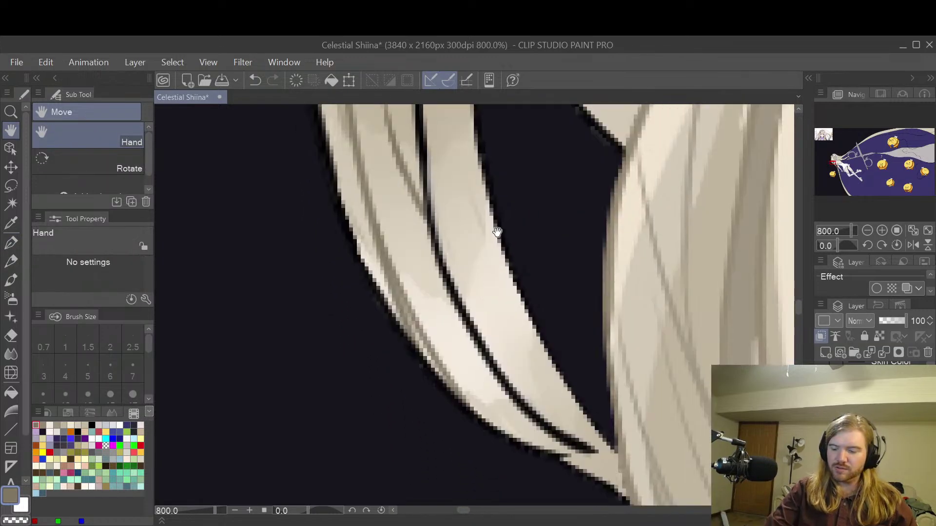
key(ctrl+minus)
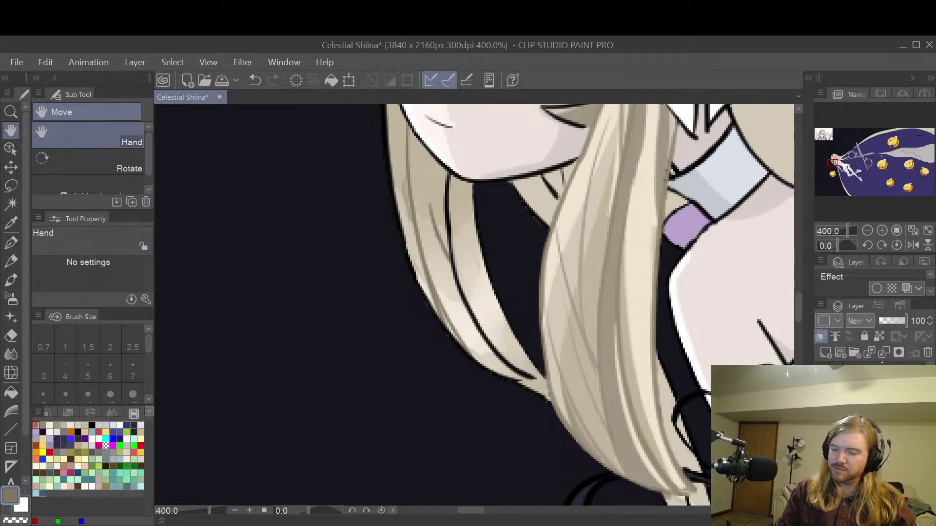
key(alt+bracketleft)
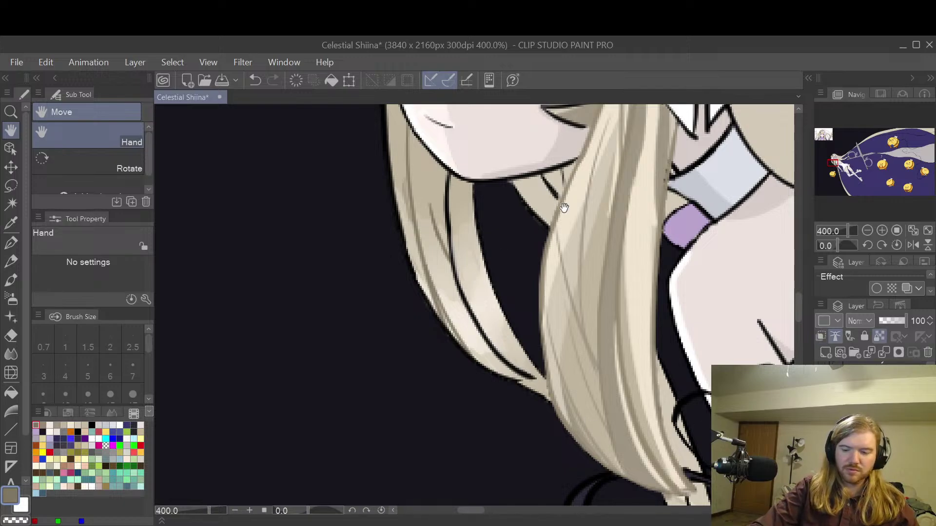
key(p)
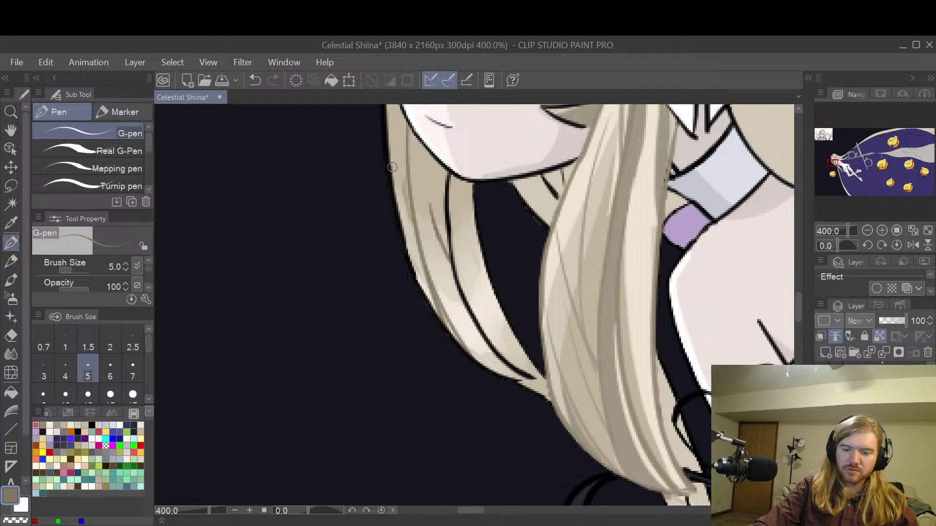
drag(390, 178, 422, 307)
drag(407, 251, 439, 326)
mouse_move(409, 271)
mouse_down()
mouse_move(467, 350)
mouse_move(507, 382)
mouse_move(461, 294)
mouse_move(479, 276)
mouse_move(498, 279)
mouse_move(486, 280)
mouse_move(477, 350)
mouse_move(549, 402)
mouse_move(487, 338)
mouse_move(449, 228)
mouse_up()
drag(471, 189, 490, 280)
drag(505, 311, 542, 377)
drag(511, 326, 548, 387)
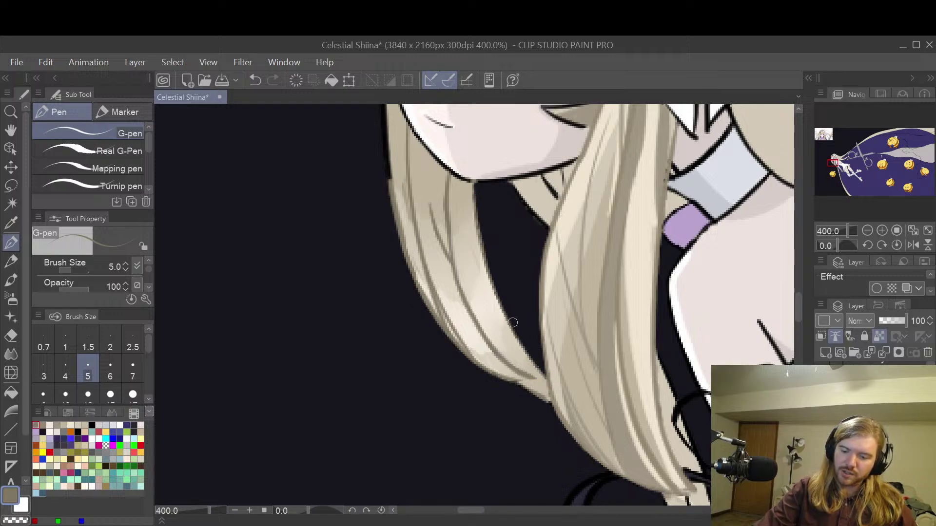
- Continue recolouring the far lock's outer outline in grey-brown upward beside the cheek
key(h)
drag(401, 109, 494, 276)
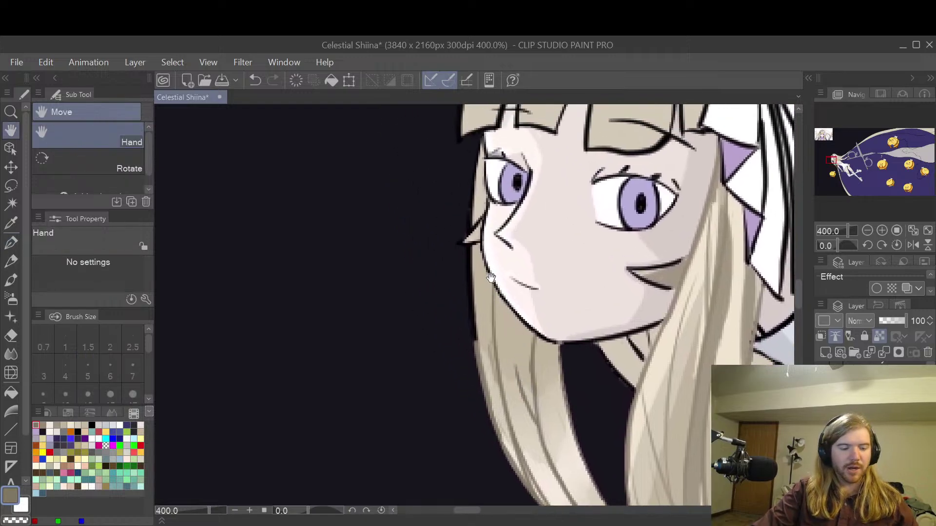
key(p)
drag(470, 247, 477, 371)
key(h)
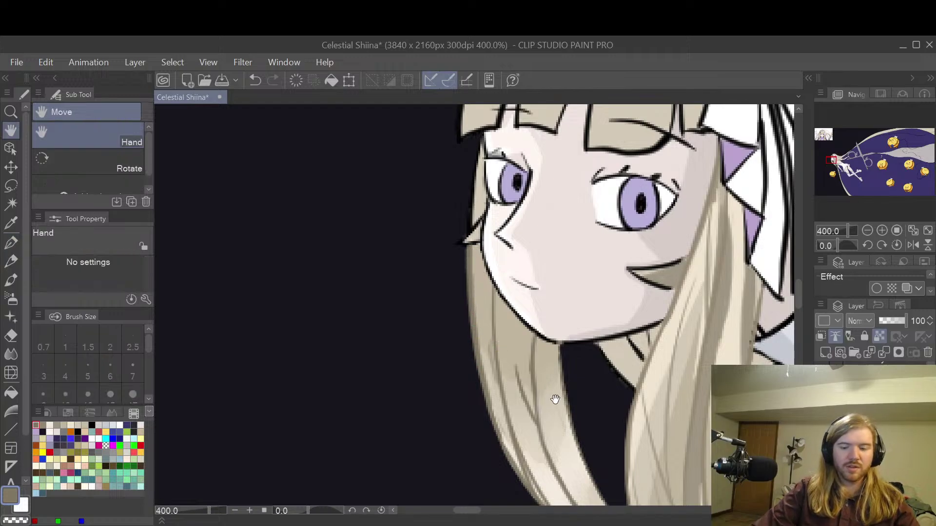
- Erase the narrow shading strip beside the far lock's outer outline near its lower curve, using the hard eraser at size 4
drag(553, 396, 520, 261)
scroll(514, 328, up, 3)
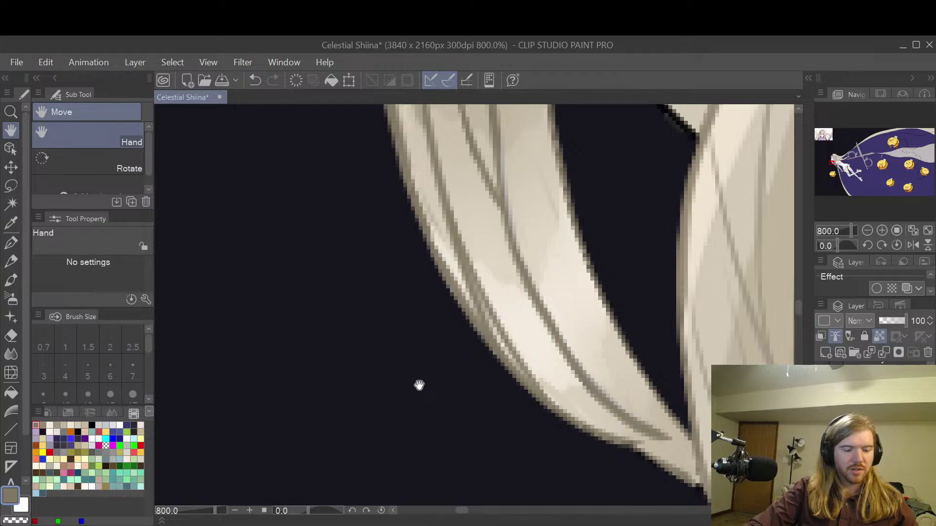
key(e)
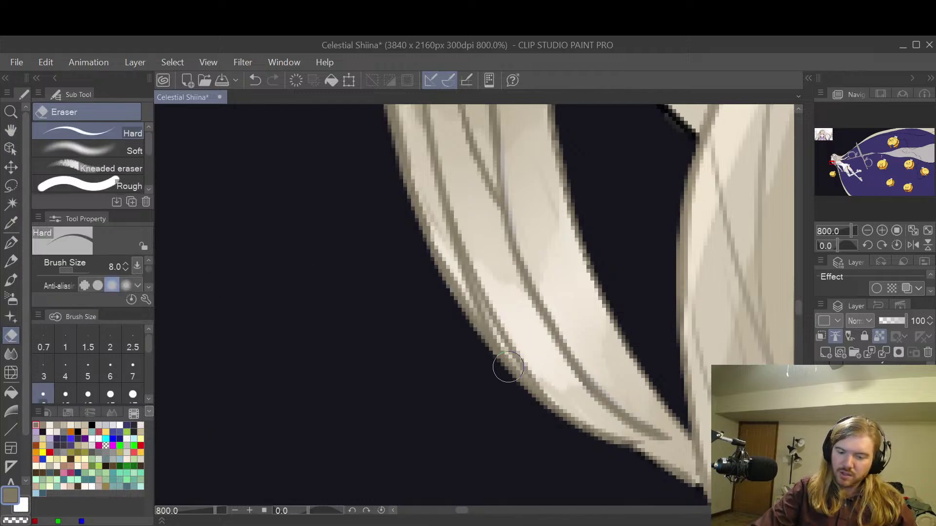
key(bracketleft)
key(bracketleft)
key(bracketleft)
key(bracketleft)
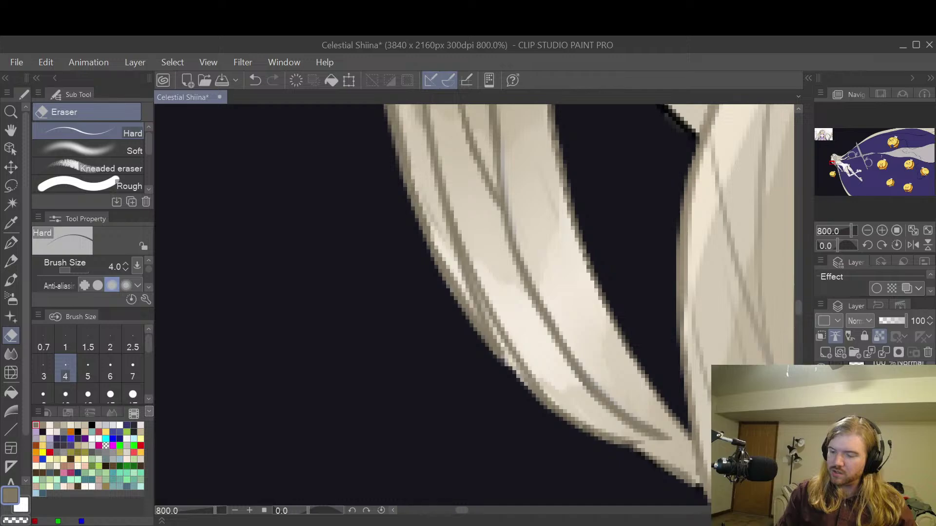
click(872, 414)
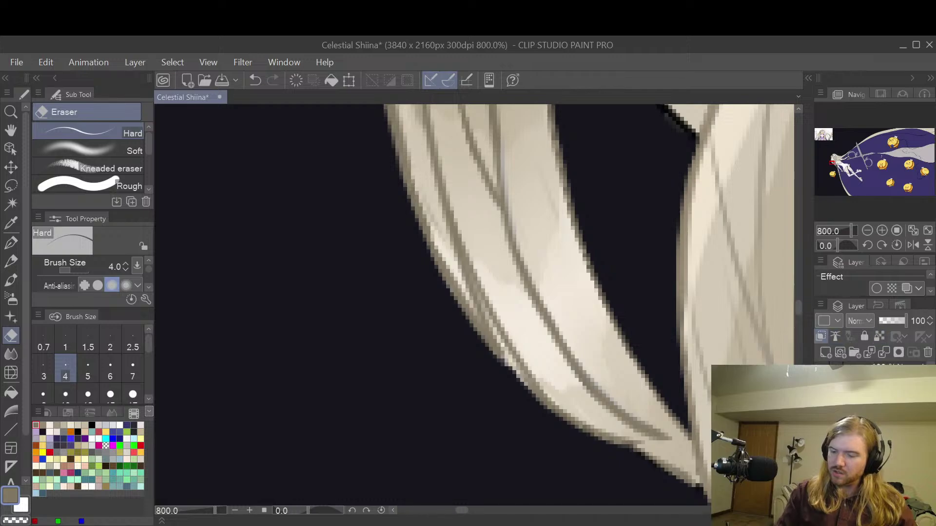
drag(471, 276, 501, 342)
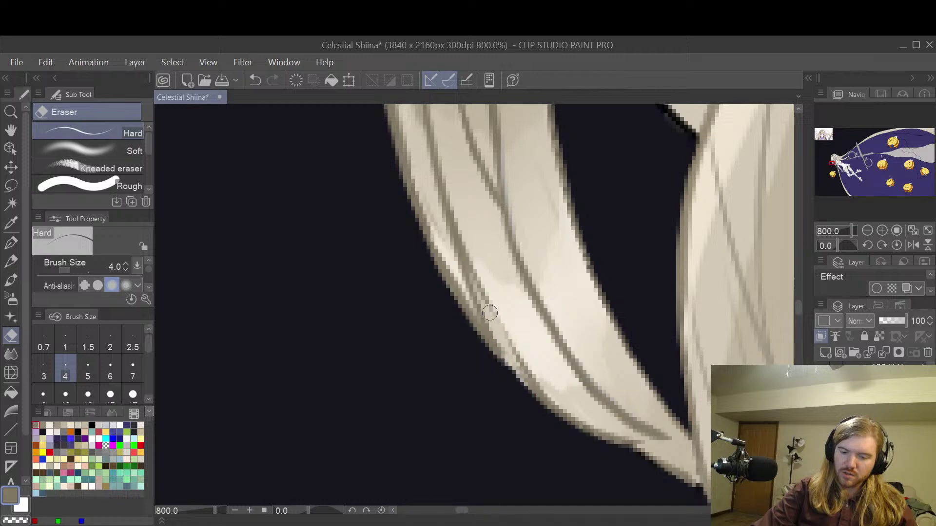
key(ctrl+z)
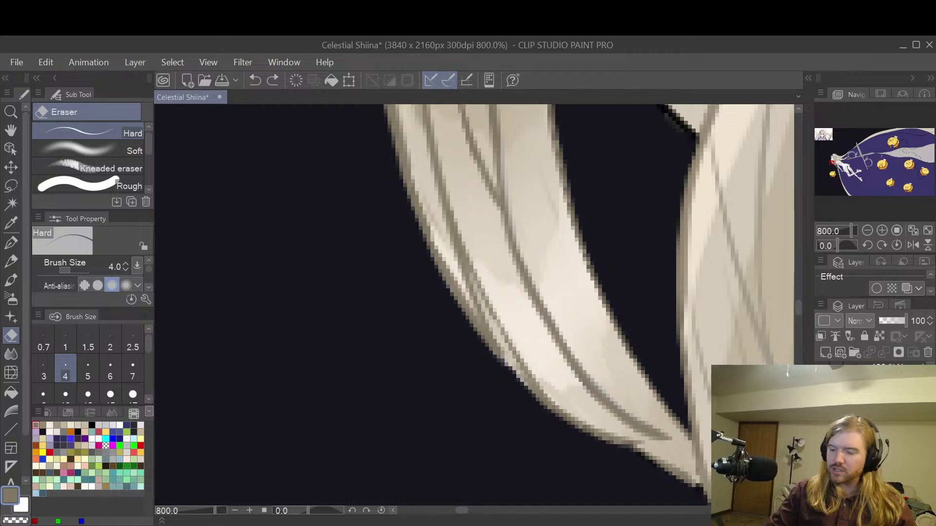
drag(473, 283, 516, 374)
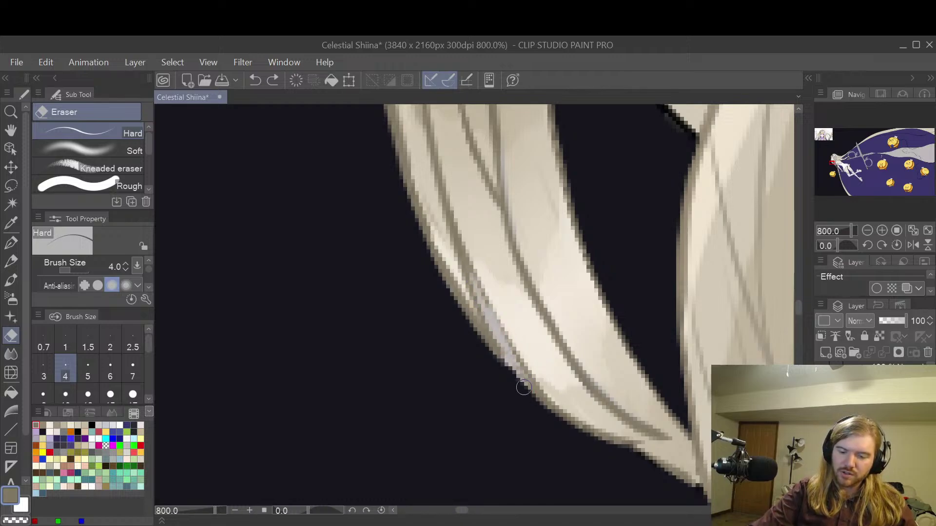
key(ctrl+z)
drag(474, 272, 519, 380)
key(ctrl+z)
click(531, 403)
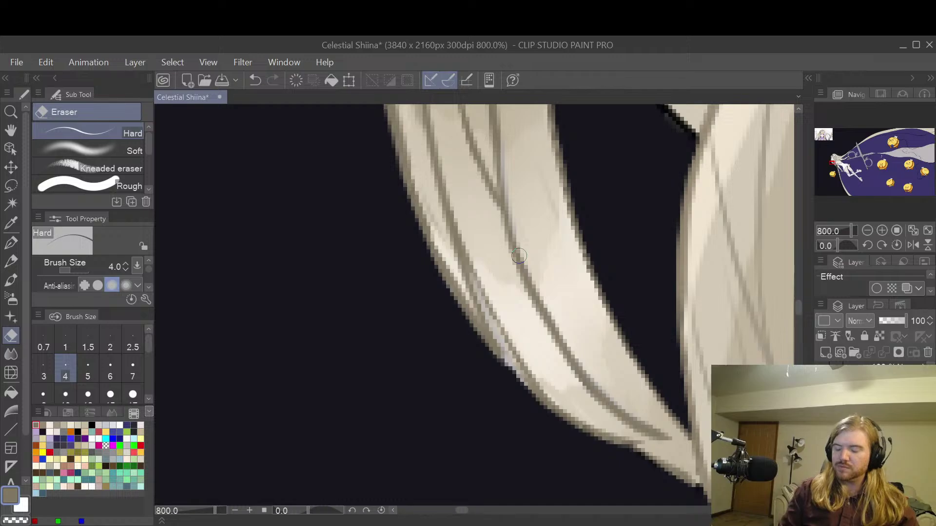
- Hide the character's hair, skin and clothing colour layers to expose the grey base underneath
scroll(519, 256, down, 4)
scroll(473, 307, down, 2)
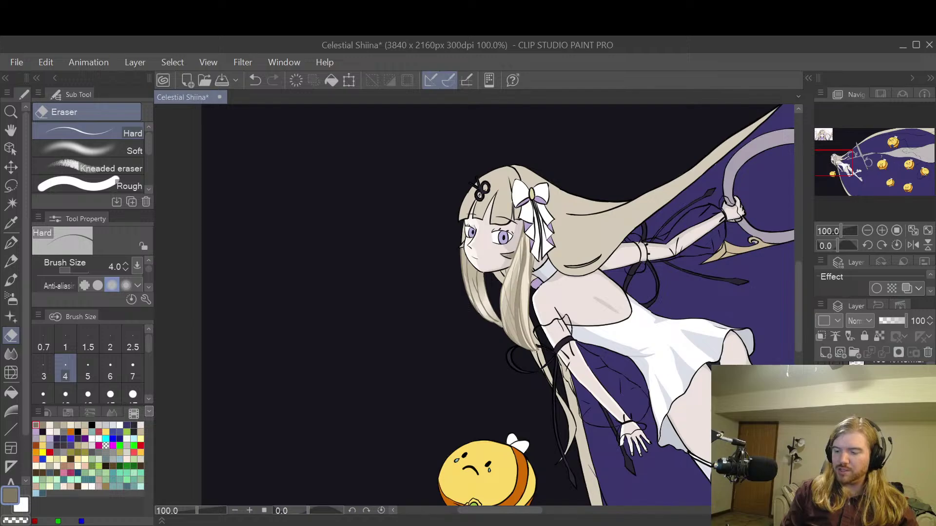
scroll(872, 439, down, 10)
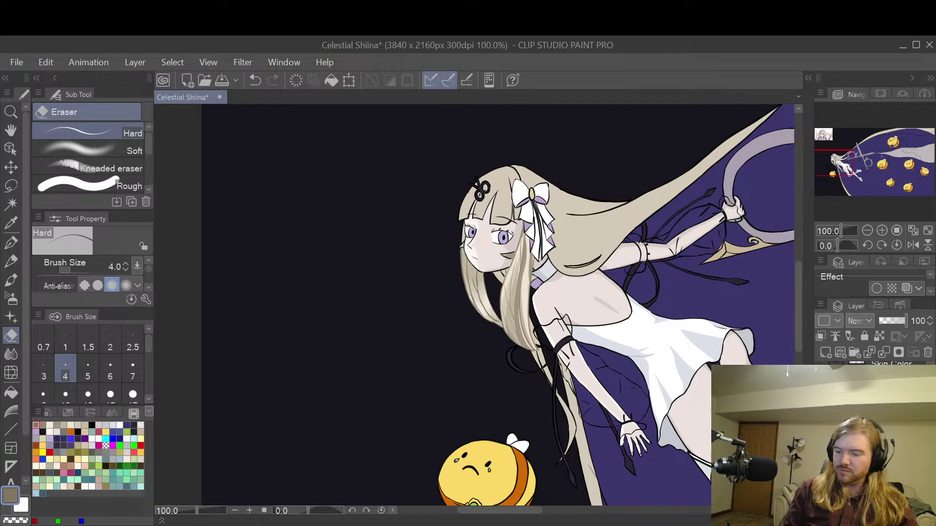
scroll(872, 363, down, 3)
drag(820, 405, 820, 473)
click(821, 473)
scroll(872, 414, down, 5)
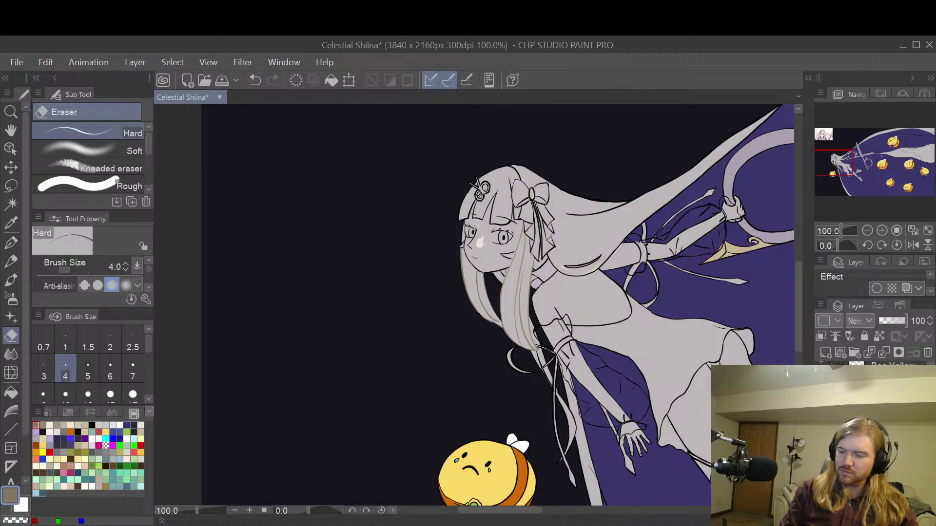
- Hide the bee, scissors, purple background and line art layers, leaving only the grey base silhouettes visible
click(821, 404)
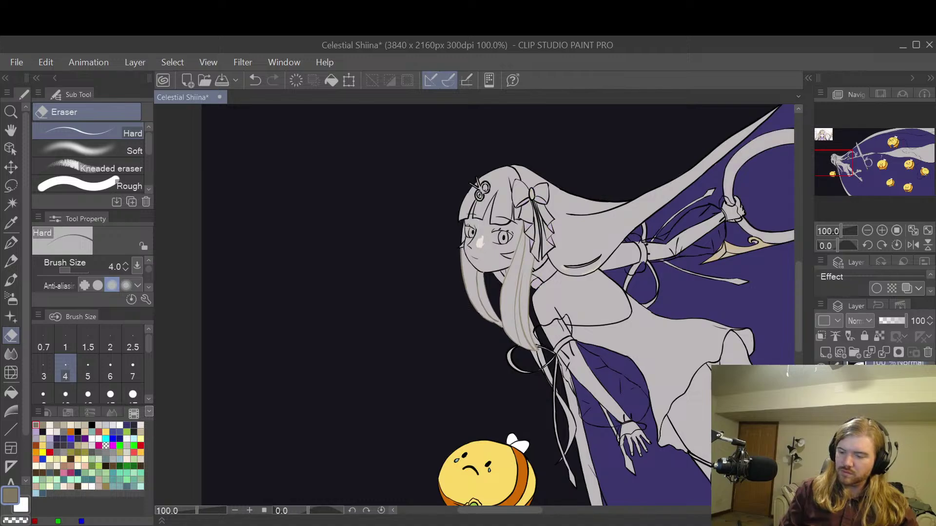
click(821, 424)
click(820, 443)
click(821, 463)
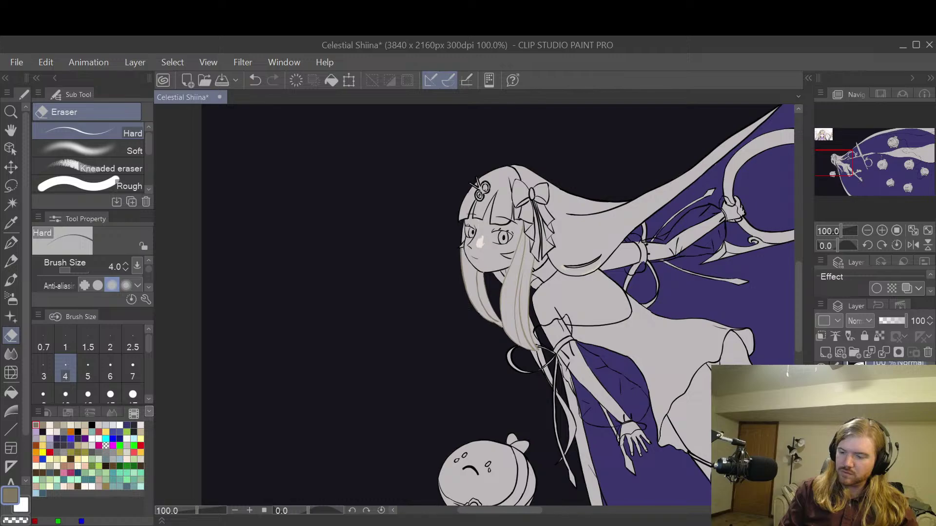
click(821, 478)
scroll(872, 414, down, 3)
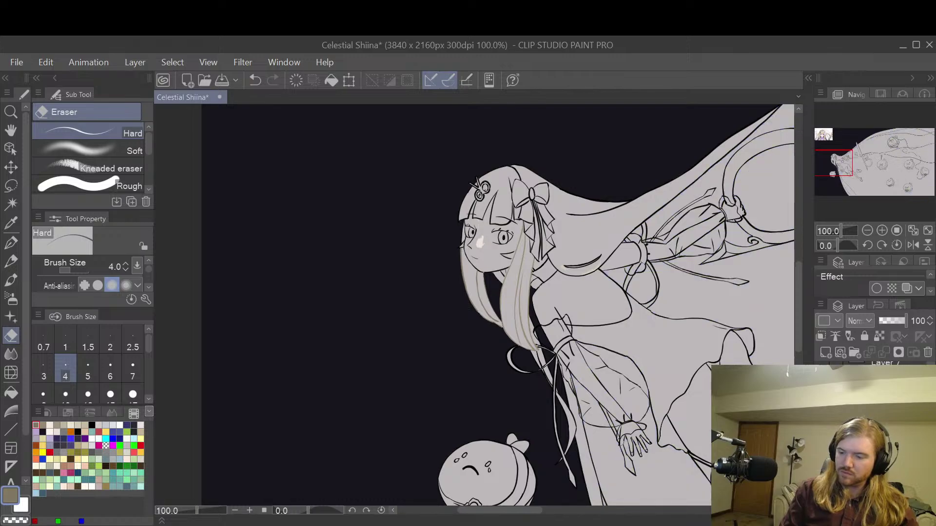
click(820, 424)
click(821, 443)
- Fill the grey base silhouettes of the character and the separate bee with the dark navy background colour
key(h)
mouse_move(667, 394)
mouse_down()
mouse_move(671, 374)
mouse_move(620, 328)
mouse_up()
scroll(621, 328, down, 1)
click(42, 432)
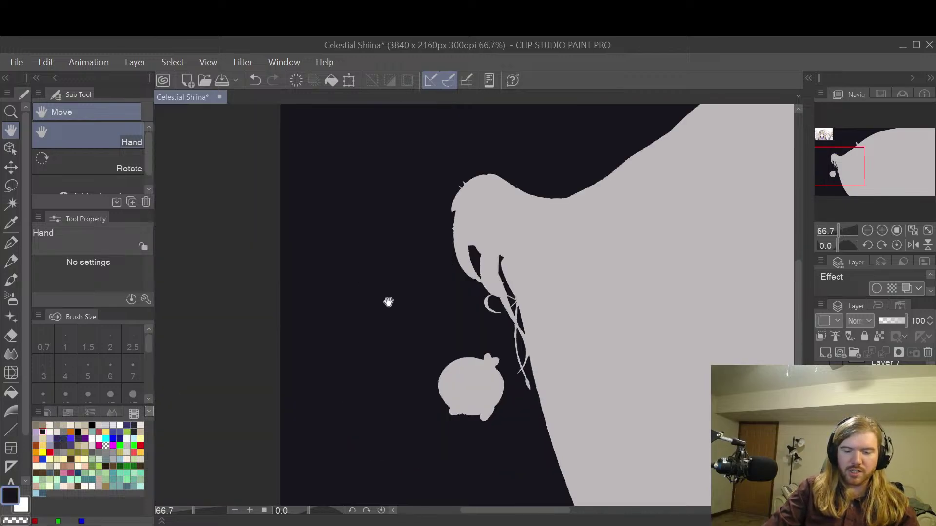
key(g)
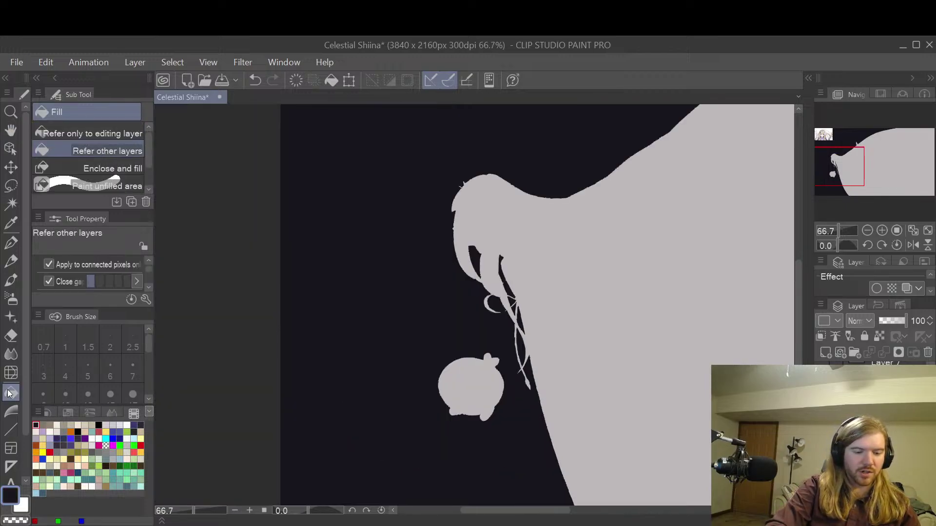
click(632, 288)
click(470, 387)
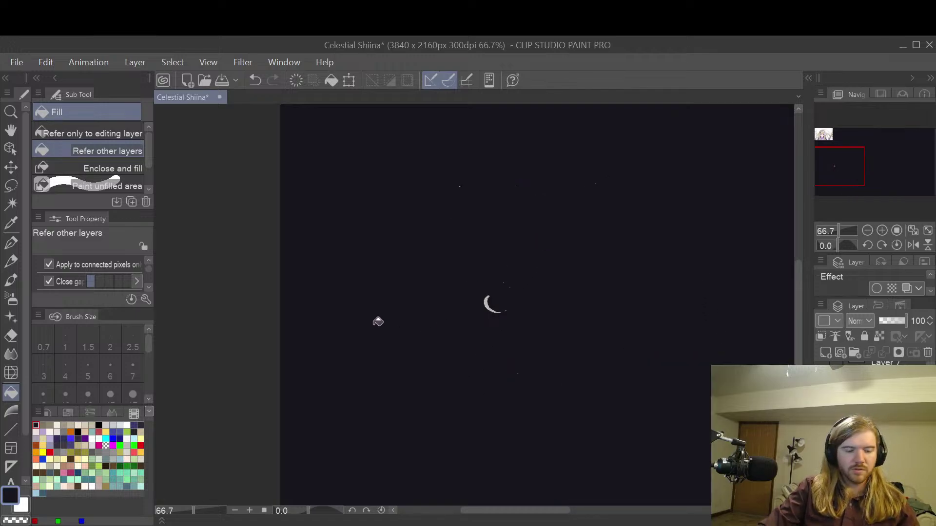
- Paint over the remaining grey crescent and nearby specks in dark navy with the G-pen at size 50
key(p)
key(bracketright)
key(bracketright)
key(bracketright)
key(bracketright)
key(bracketright)
key(bracketright)
key(bracketright)
key(bracketright)
key(bracketright)
key(bracketright)
key(bracketright)
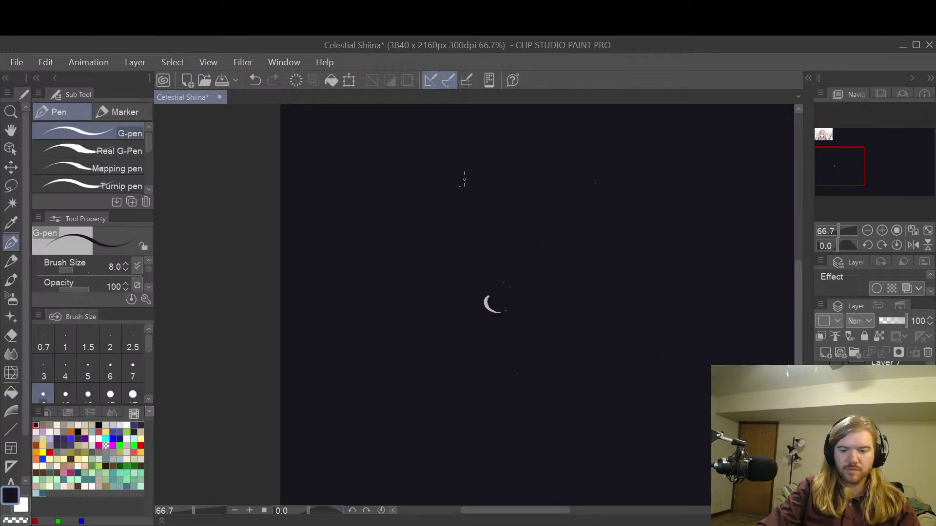
key(bracketright)
drag(463, 247, 513, 329)
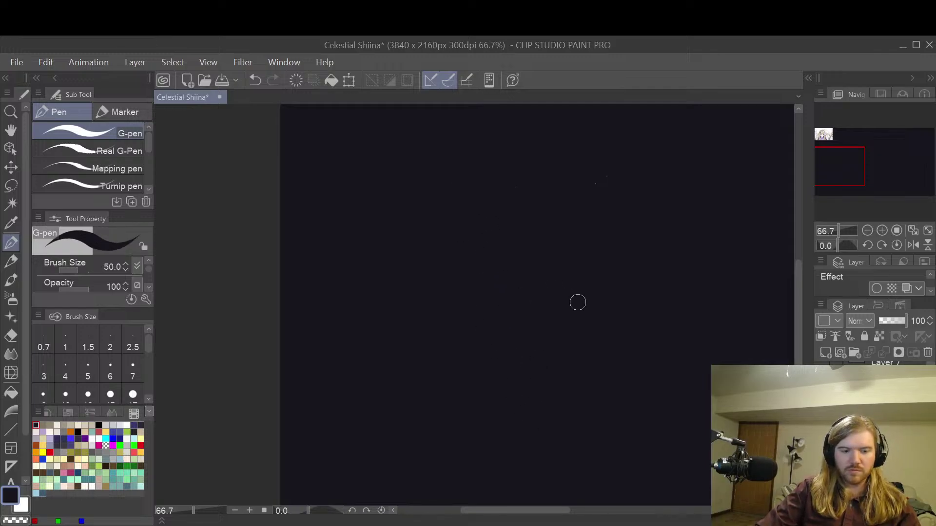
- Turn the blonde hair and white clothing colour layers back on
key(h)
scroll(644, 313, down, 1)
scroll(788, 327, down, 1)
drag(766, 376, 491, 355)
scroll(877, 414, down, 5)
scroll(877, 414, down, 3)
scroll(877, 414, down, 4)
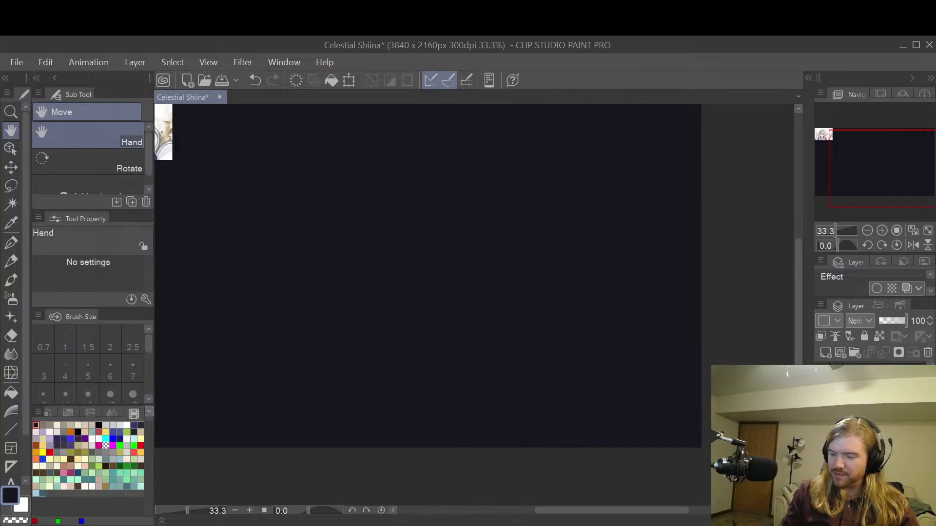
click(821, 467)
click(821, 449)
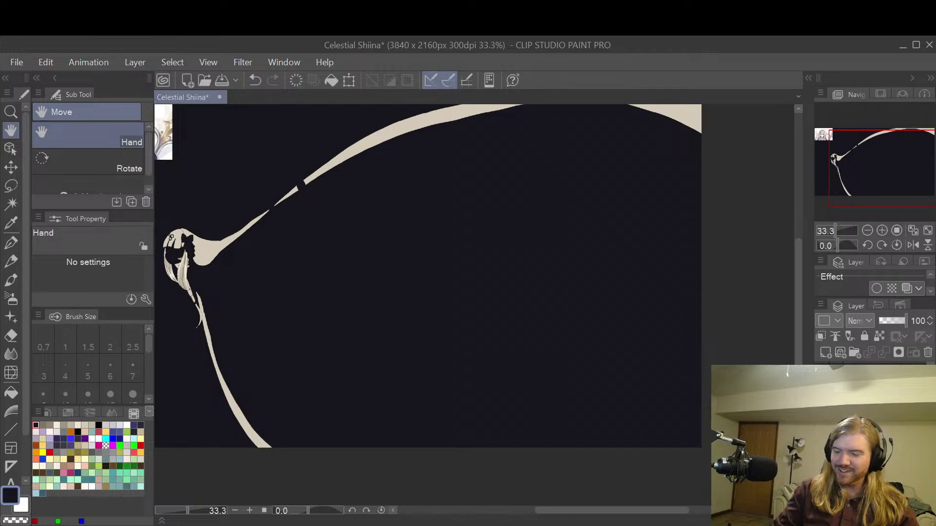
click(822, 429)
drag(528, 390, 639, 420)
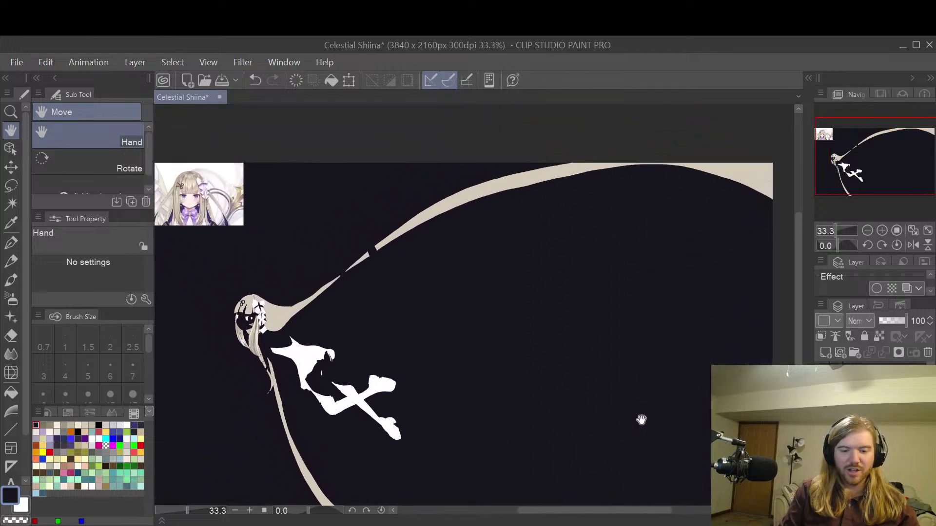
drag(614, 449, 687, 426)
drag(709, 456, 615, 400)
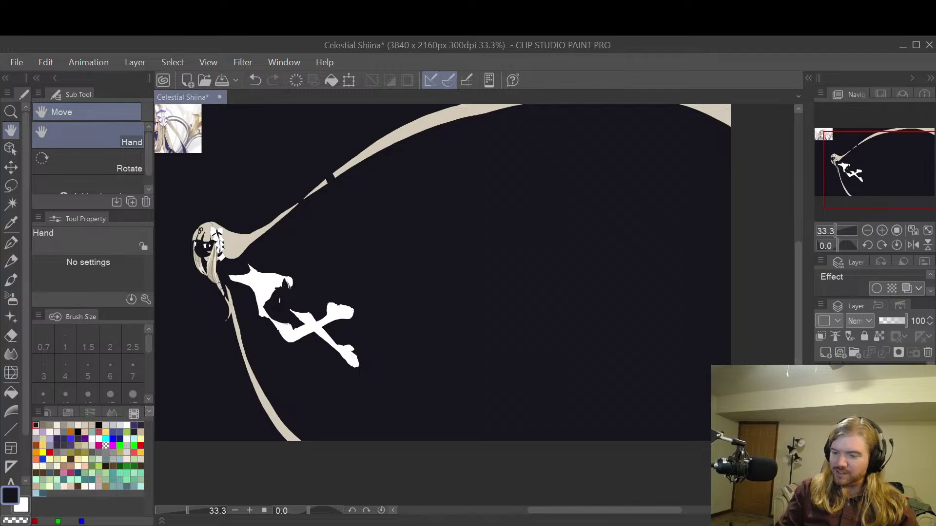
- Turn the layers for the skin, eyes, clothing shading and scissors back on
scroll(872, 429, down, 4)
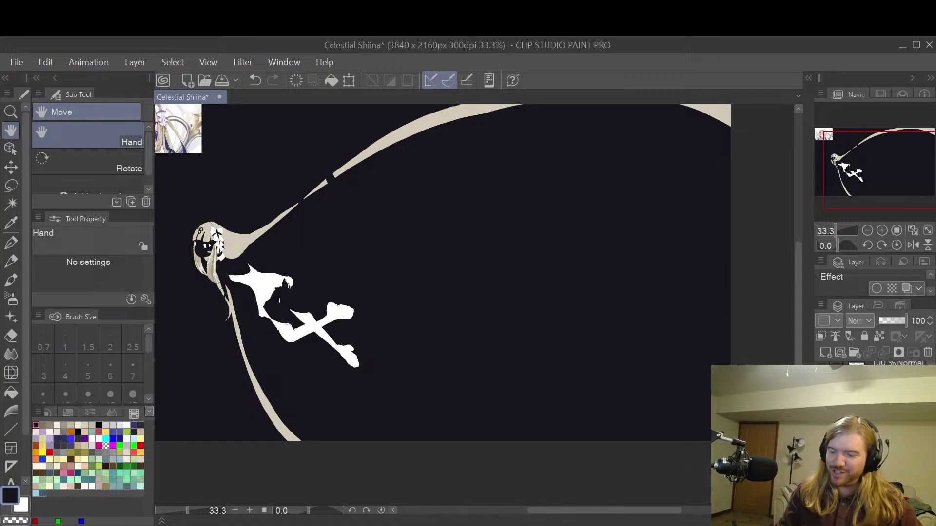
click(822, 439)
click(822, 463)
click(822, 449)
click(822, 439)
scroll(872, 439, up, 3)
click(822, 438)
click(822, 424)
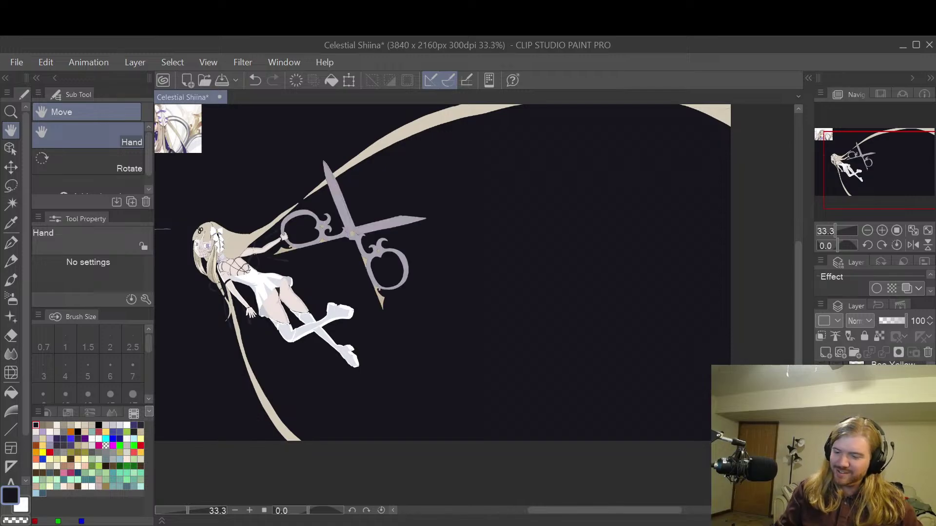
- Turn the bee colours, purple background and black line art layers back on
scroll(872, 438, down, 2)
click(821, 438)
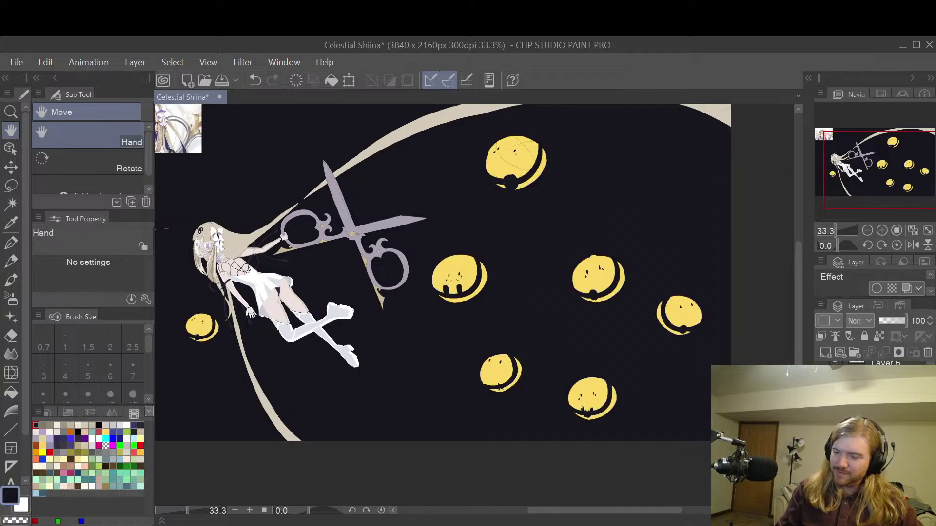
drag(822, 439, 822, 487)
scroll(872, 438, down, 1)
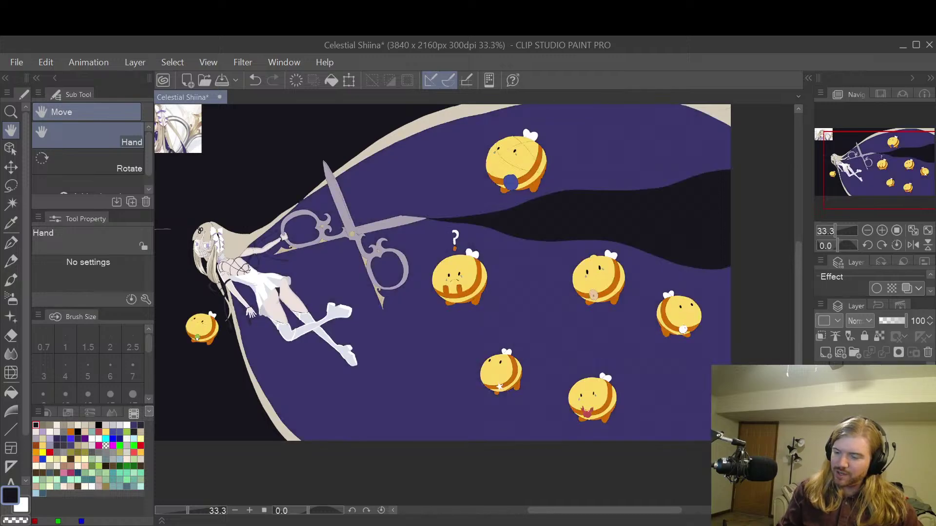
drag(822, 410, 822, 492)
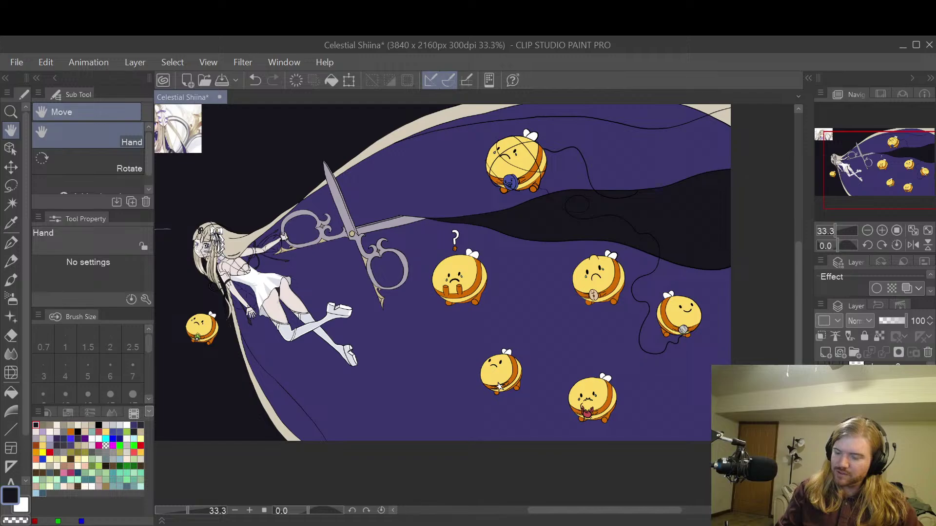
- Hide the extra layers that add stray lines over the character's hair and crossed lines over her back
click(822, 473)
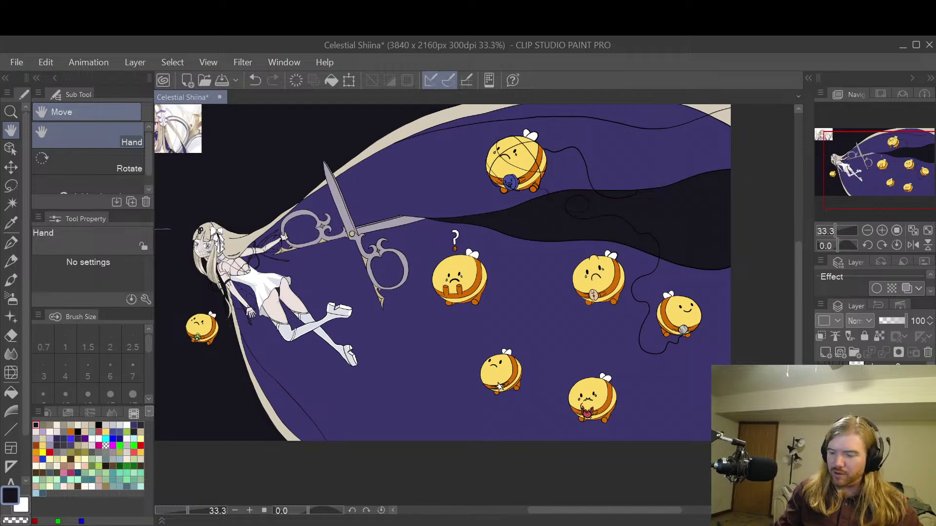
scroll(872, 429, down, 8)
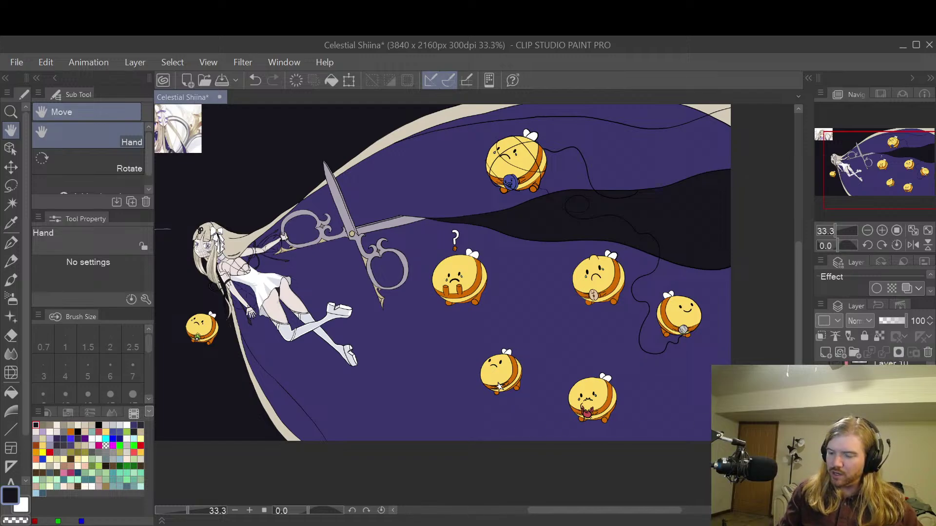
click(822, 438)
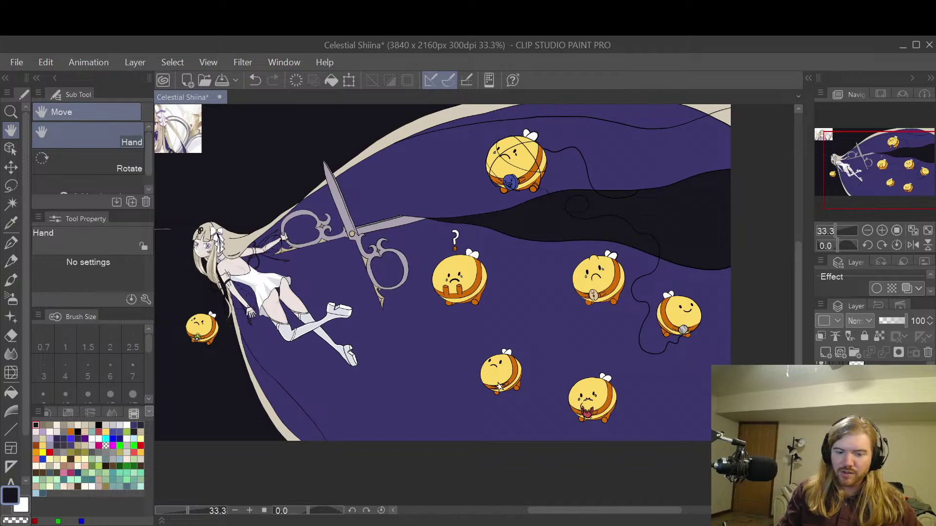
shift+click(873, 438)
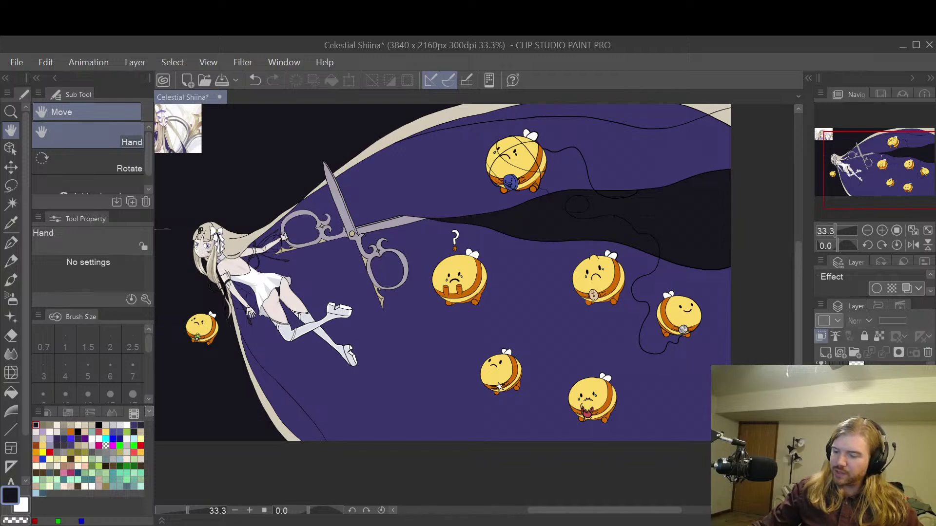
click(858, 439)
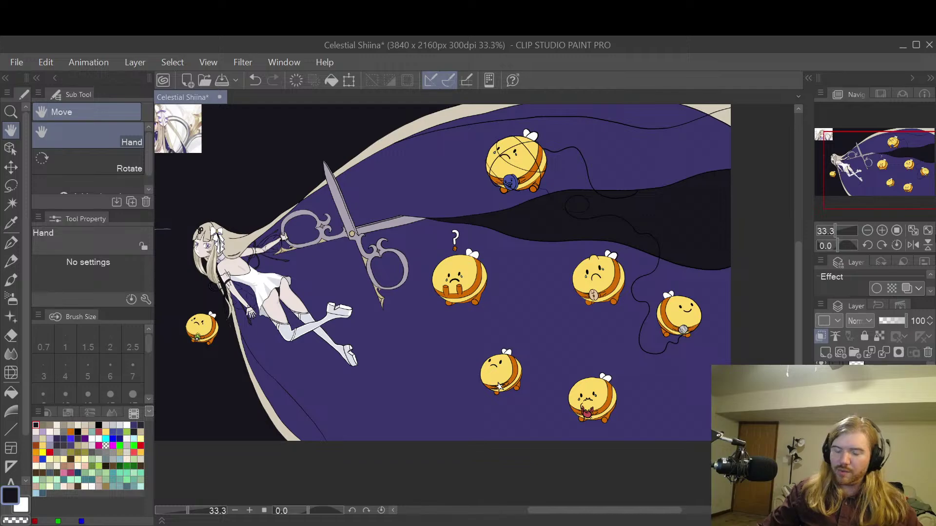
- Step back and forth through the latest edits to trace the stray white line beside the character's head
drag(400, 366, 595, 319)
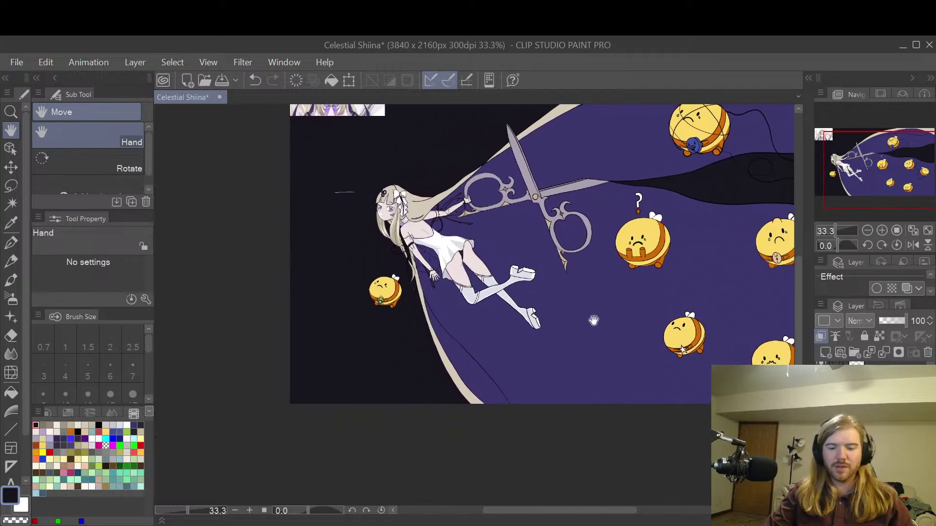
scroll(470, 277, up, 2)
drag(384, 231, 609, 402)
scroll(505, 322, up, 4)
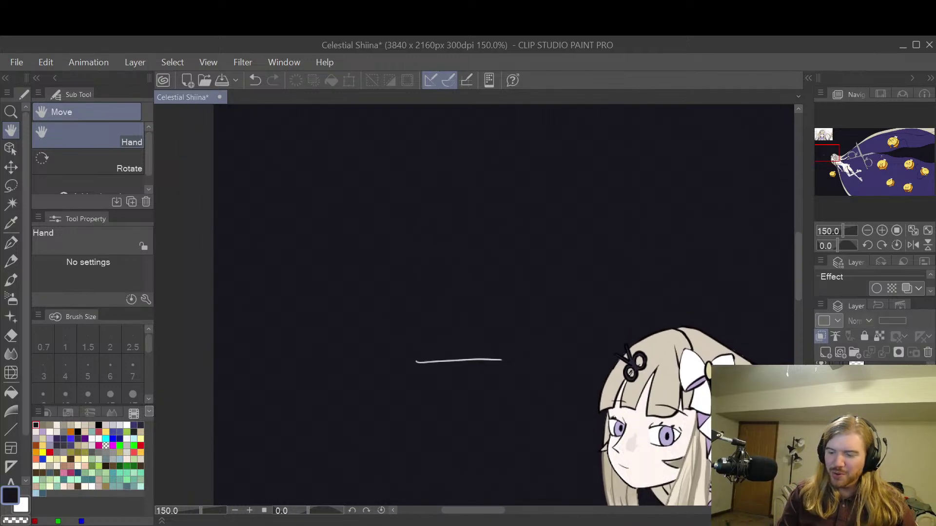
key(ctrl+z)
key(ctrl+z)
key(ctrl+y)
key(ctrl+y)
key(ctrl+z)
key(ctrl+z)
key(ctrl+y)
key(ctrl+y)
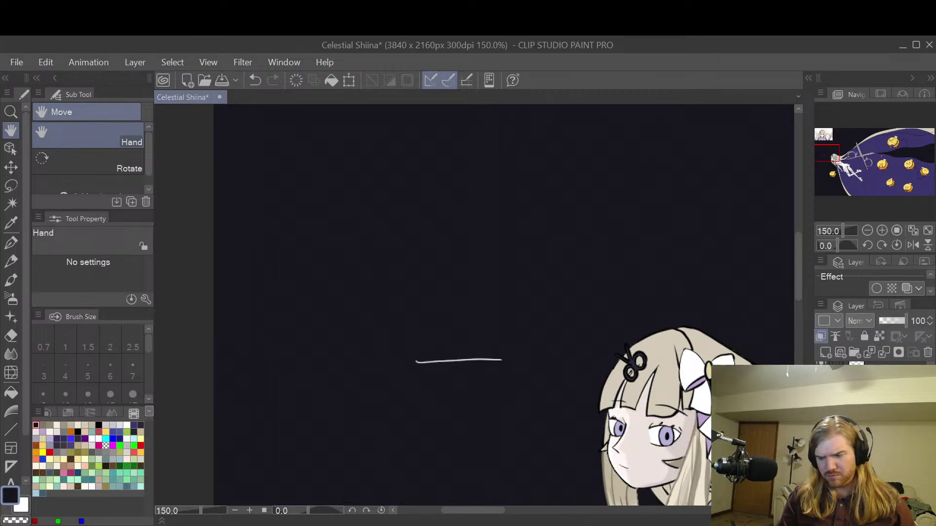
key(ctrl+z)
key(ctrl+z)
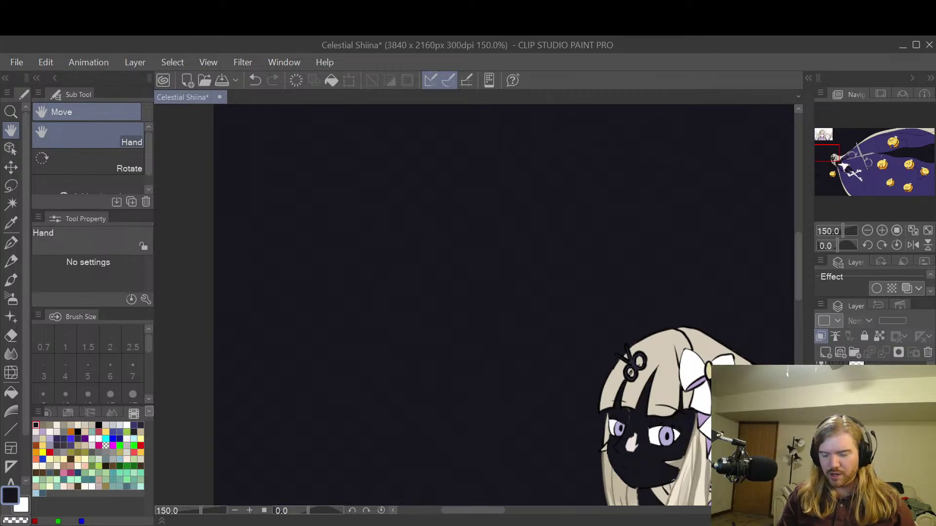
key(ctrl+y)
key(ctrl+y)
- Paint over the stray white line beside the character's head with the dark background colour, using the G-pen at size 50
key(p)
drag(412, 360, 536, 358)
scroll(497, 320, down, 3)
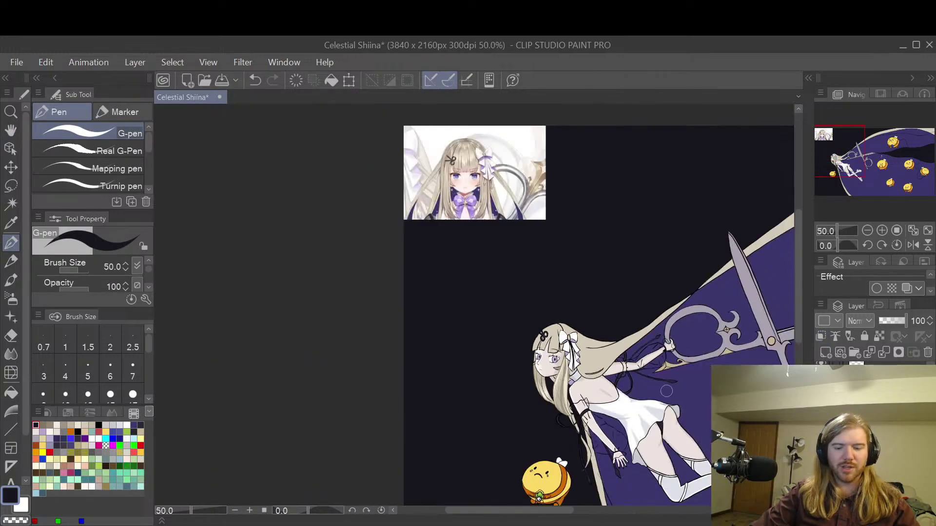
- Erase the stray grey pixels in the narrow gap at the outer edge of the hair lock below the face, using a size 4 hard eraser
key(h)
drag(684, 298, 624, 239)
scroll(624, 238, up, 1)
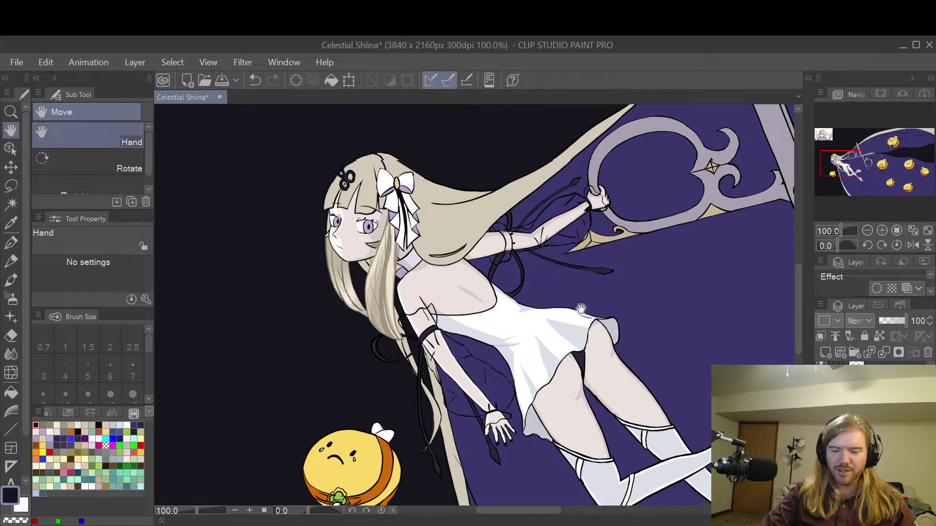
scroll(460, 256, up, 3)
scroll(460, 256, up, 4)
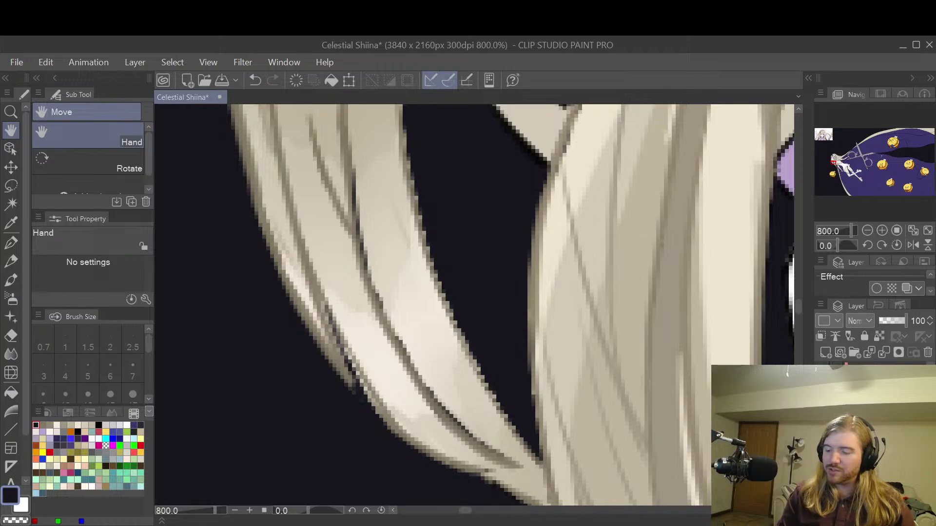
key(p)
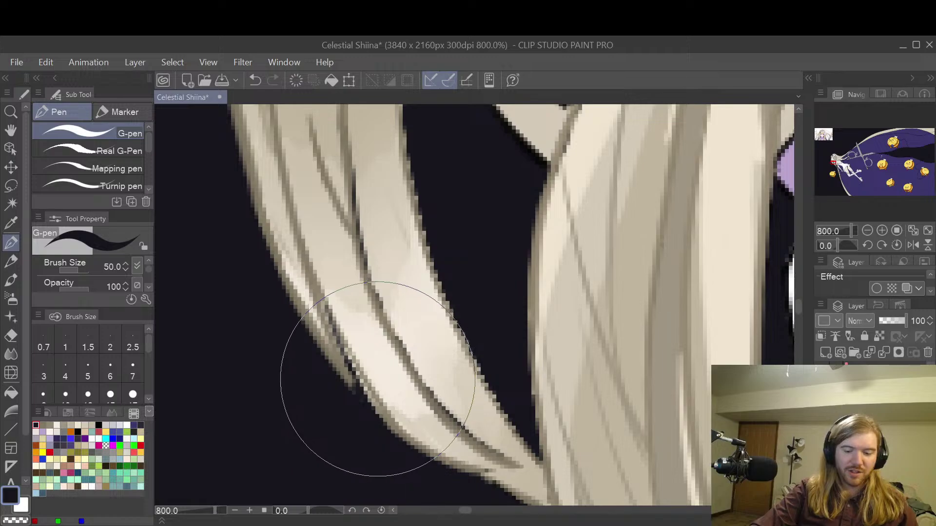
key(bracketleft)
key(bracketleft)
key(bracketleft)
key(bracketleft)
key(bracketleft)
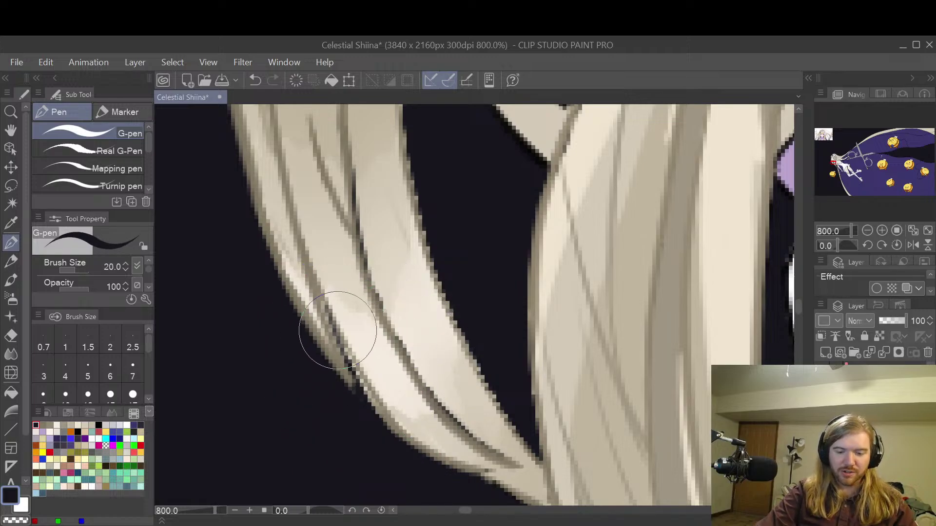
key(e)
drag(329, 318, 383, 418)
drag(341, 354, 383, 418)
drag(360, 378, 359, 388)
drag(319, 297, 398, 447)
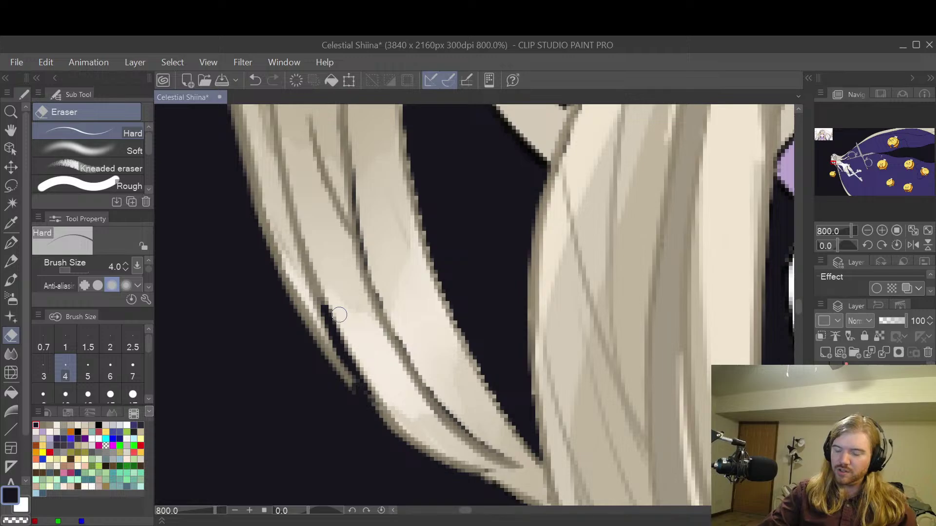
scroll(339, 315, down, 2)
scroll(340, 315, down, 2)
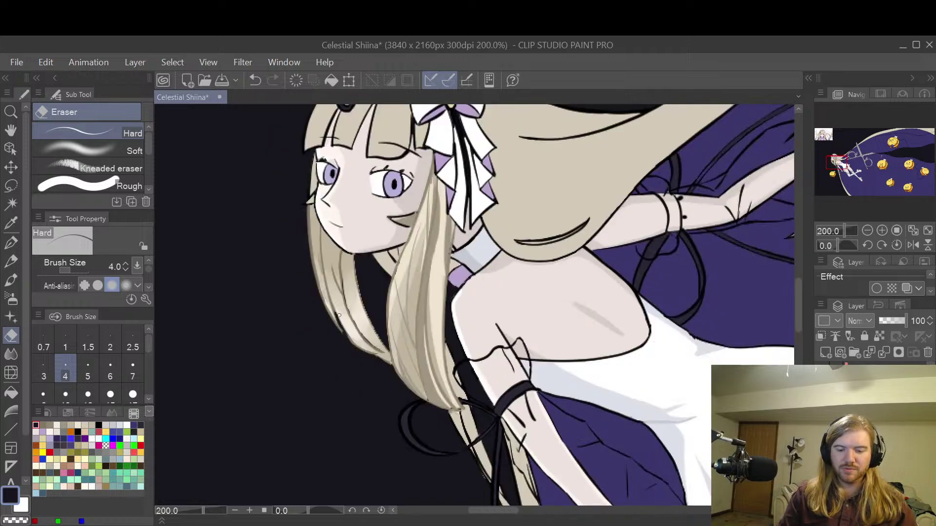
- Look over the whole illustration, from the character's hair past the scissors to the black area and the bees
scroll(340, 315, up, 2)
key(space)
mouse_move(432, 266)
mouse_down()
mouse_move(438, 317)
mouse_move(466, 265)
mouse_up()
scroll(466, 265, down, 2)
mouse_move(712, 344)
mouse_down()
mouse_move(615, 296)
mouse_move(605, 117)
mouse_up()
scroll(699, 334, down, 2)
scroll(692, 322, up, 1)
scroll(637, 273, down, 3)
mouse_move(773, 294)
mouse_down()
mouse_move(687, 267)
mouse_move(629, 268)
mouse_up()
mouse_move(756, 276)
mouse_down()
mouse_move(698, 276)
mouse_move(630, 349)
mouse_up()
drag(723, 297, 624, 359)
scroll(727, 293, down, 1)
scroll(728, 293, down, 1)
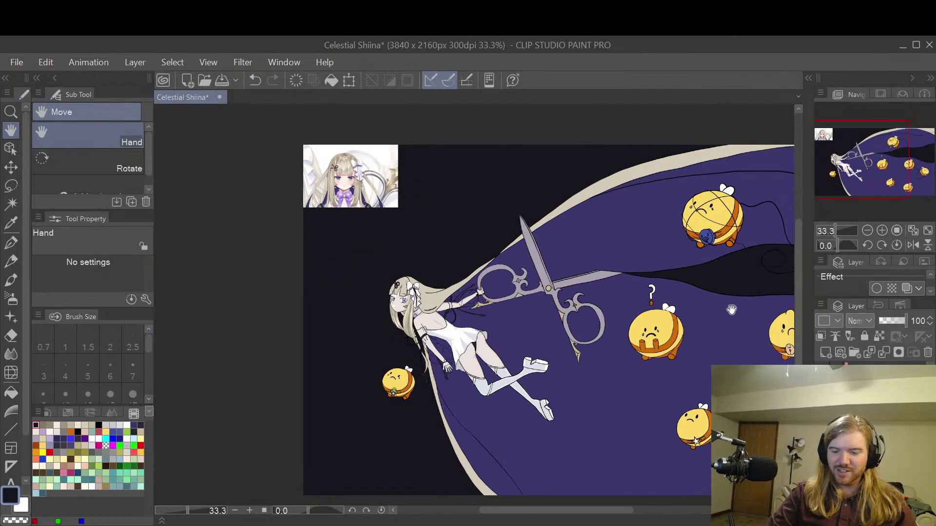
drag(727, 293, 676, 305)
drag(804, 273, 723, 267)
scroll(749, 280, down, 1)
scroll(749, 280, up, 4)
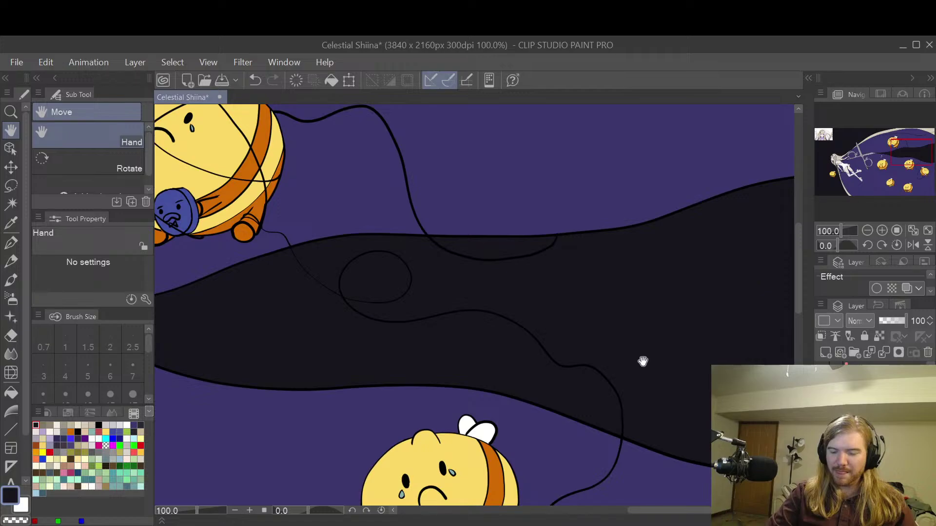
drag(645, 360, 712, 282)
mouse_move(623, 312)
mouse_down()
mouse_move(779, 260)
mouse_move(794, 270)
mouse_up()
drag(609, 329, 836, 266)
mouse_move(549, 329)
mouse_down()
mouse_move(621, 359)
mouse_move(785, 310)
mouse_up()
drag(449, 220, 589, 281)
drag(513, 240, 550, 333)
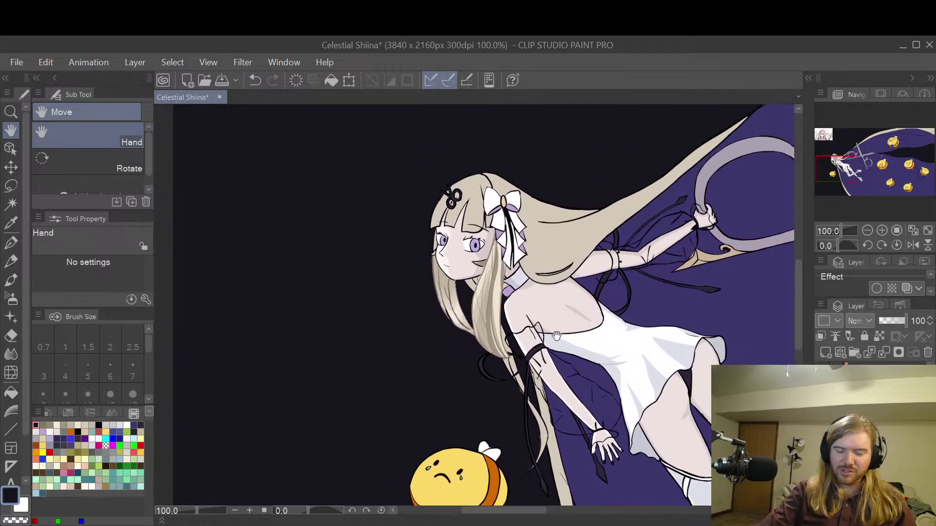
- Fill the dark gaps in the hair lock below the chin with beige sampled from the neighbouring lock, using the G-pen at size 15
scroll(550, 332, up, 4)
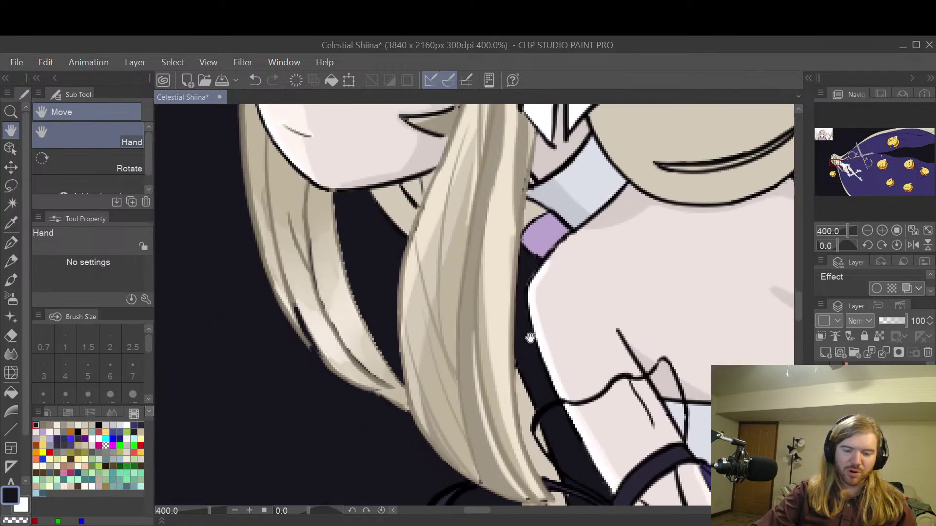
drag(491, 327, 606, 330)
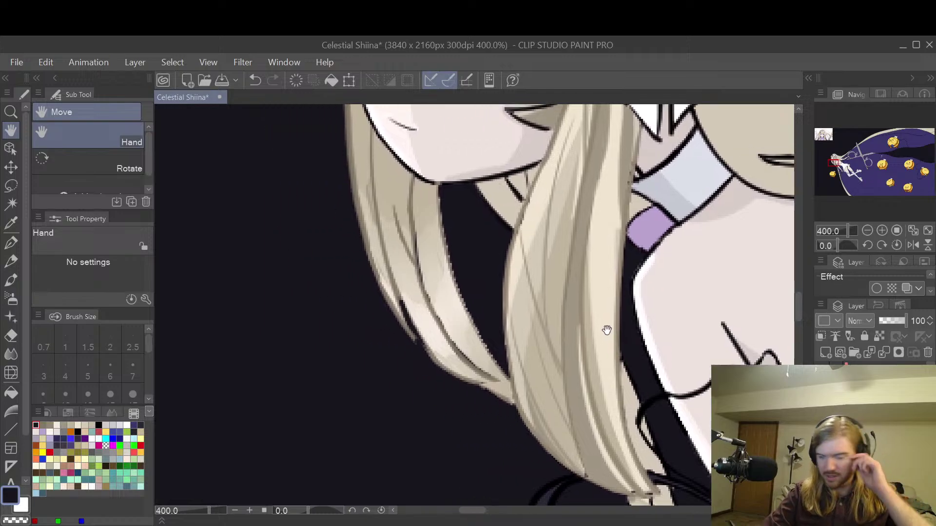
click(877, 438)
click(877, 429)
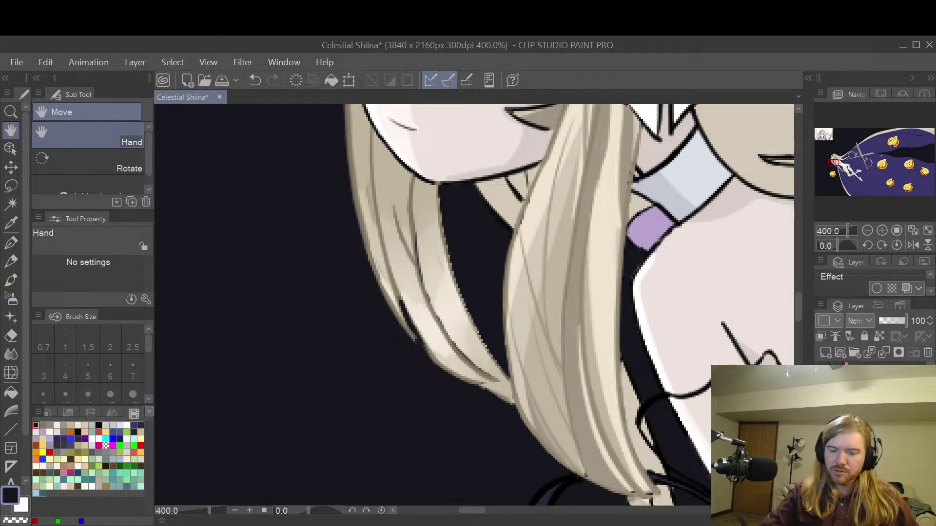
alt+click(537, 261)
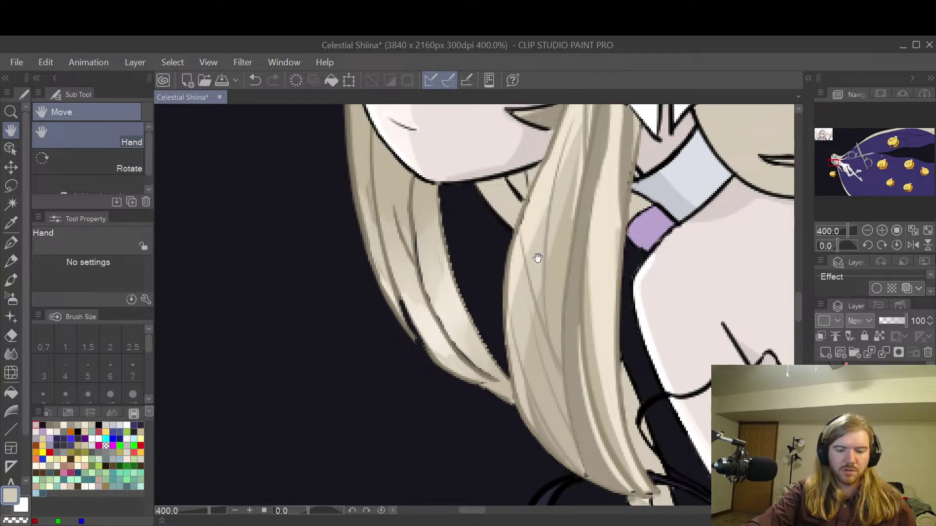
key(p)
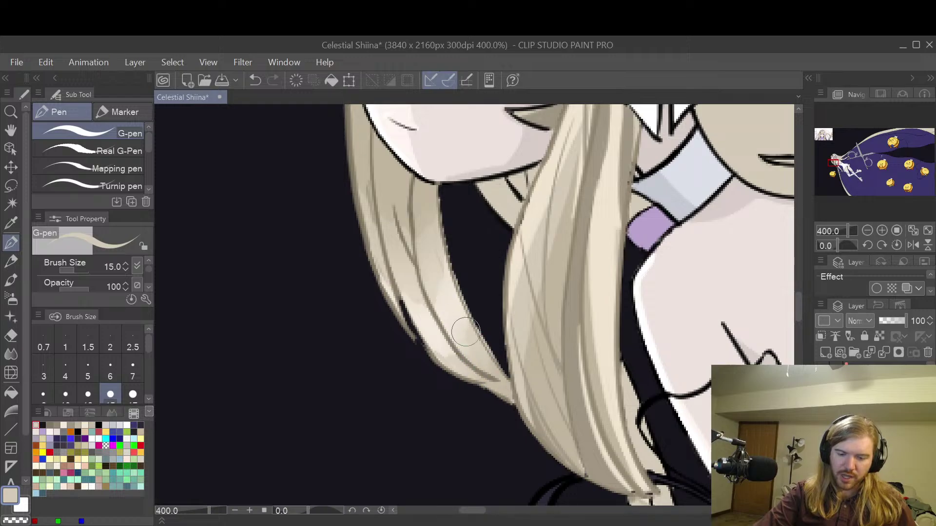
key(ctrl+z)
key(ctrl+z)
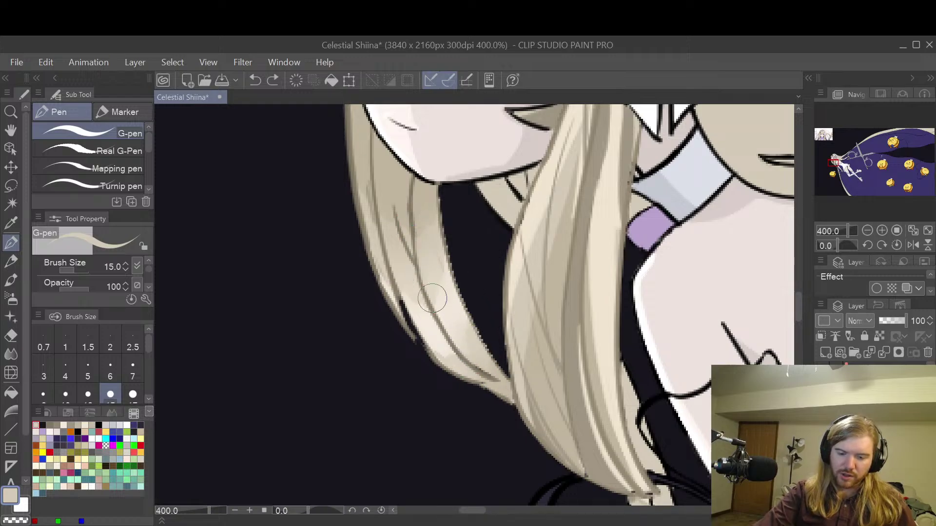
drag(439, 324, 428, 303)
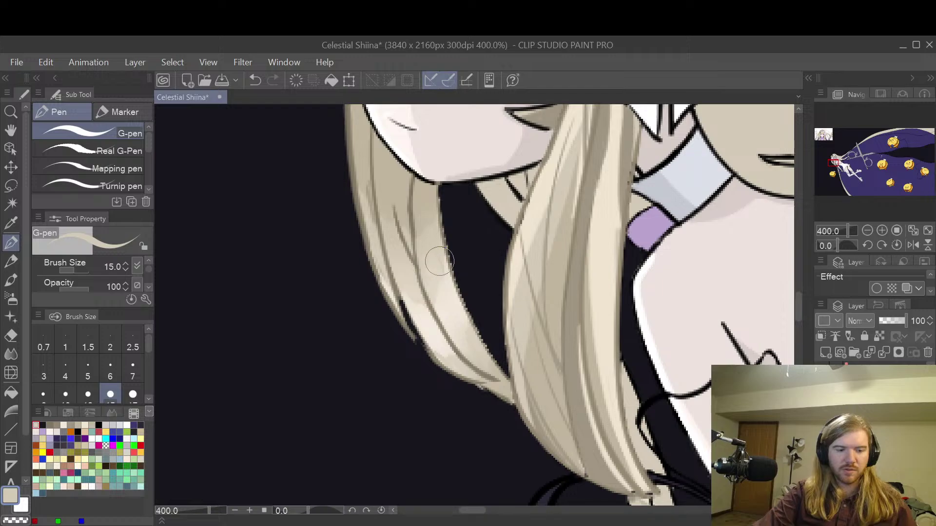
key(space)
mouse_move(511, 272)
mouse_down()
mouse_move(485, 271)
mouse_move(484, 255)
mouse_up()
- Trim the rough inner and lower edges of the hair lock below the chin with the size 4 hard eraser
key(e)
scroll(462, 378, up, 2)
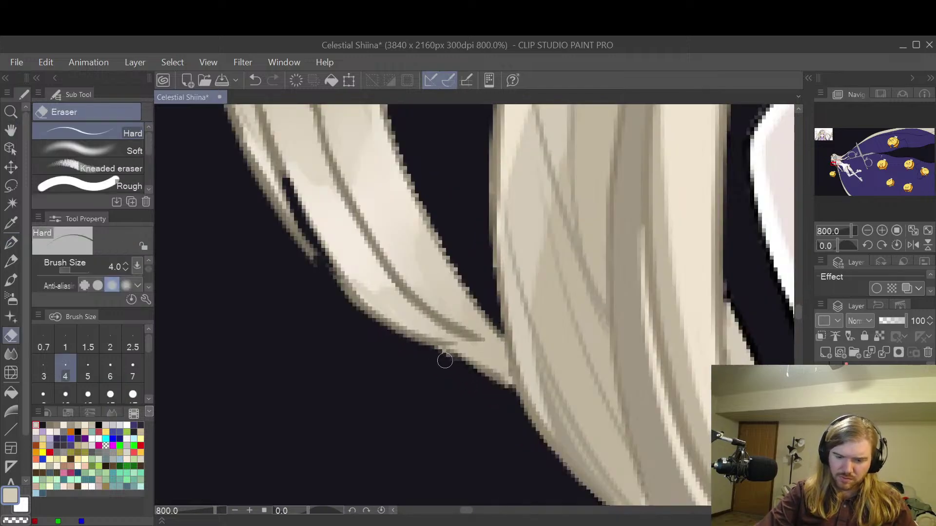
key(space)
mouse_move(463, 224)
mouse_down()
mouse_move(460, 305)
mouse_move(433, 284)
mouse_move(425, 249)
mouse_up()
mouse_move(385, 191)
mouse_down()
mouse_move(401, 313)
mouse_move(401, 289)
mouse_up()
drag(411, 334, 470, 482)
key(space)
drag(469, 408, 402, 215)
drag(379, 246, 445, 360)
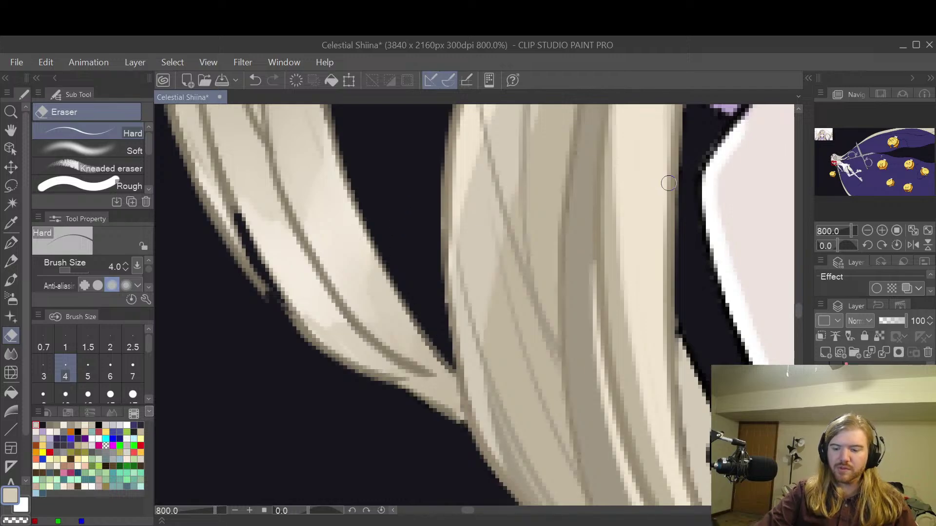
- Extend the short inner strand line of the hair lock up to the jawline with a thin grey-brown G-pen stroke
scroll(670, 183, down, 2)
drag(580, 244, 586, 351)
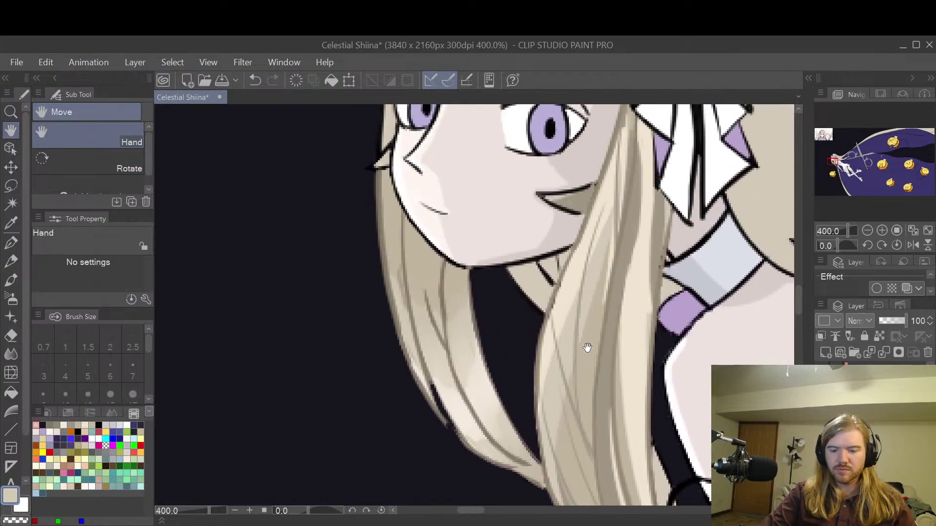
drag(601, 303, 612, 259)
scroll(650, 233, down, 2)
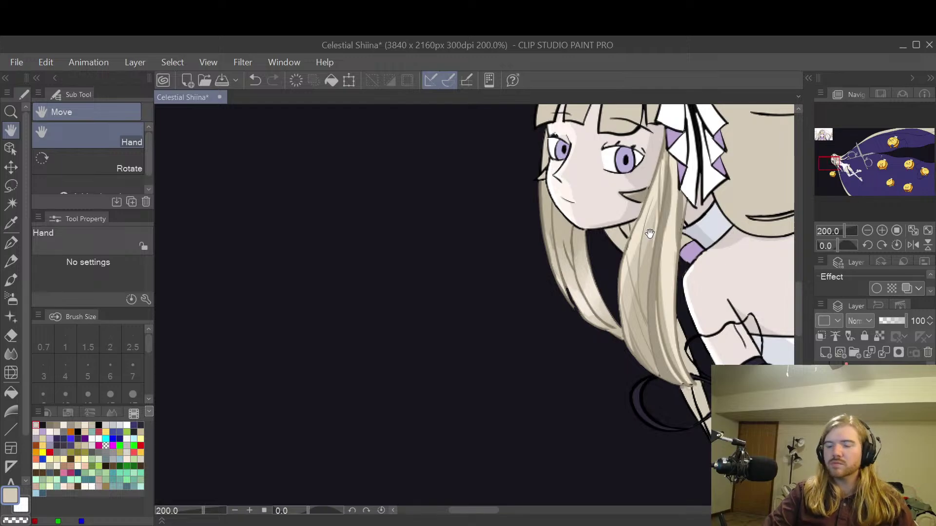
scroll(650, 233, up, 2)
drag(578, 293, 597, 313)
click(870, 402)
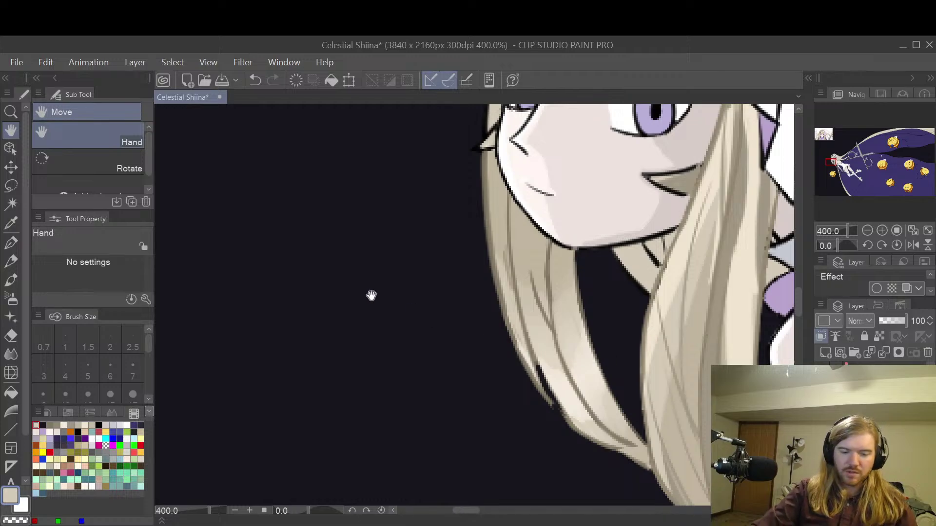
scroll(372, 295, up, 2)
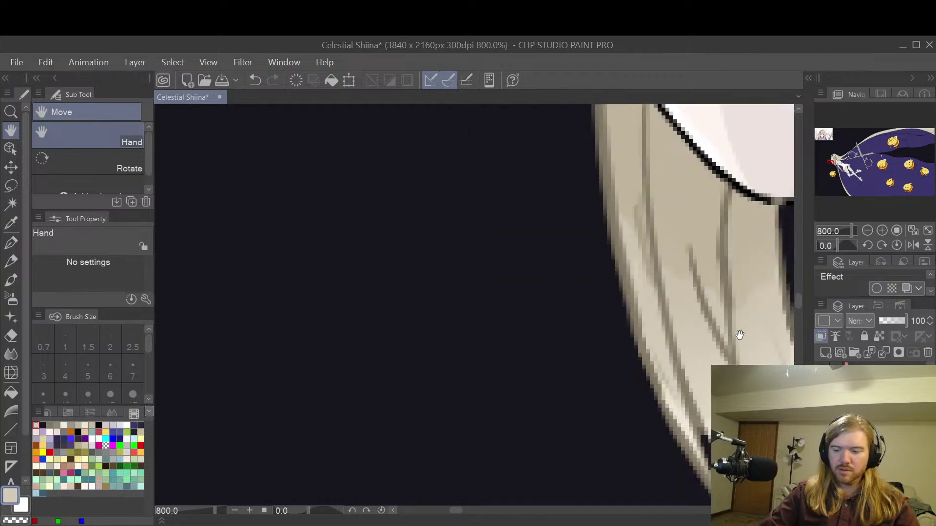
drag(738, 335, 521, 293)
click(50, 425)
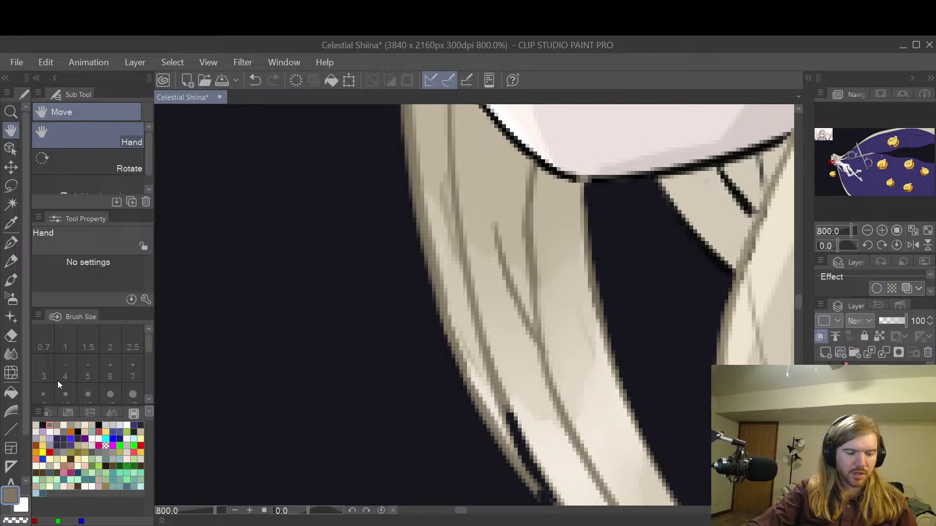
key(p)
key(bracketleft)
key(bracketleft)
key(bracketleft)
key(bracketleft)
key(bracketleft)
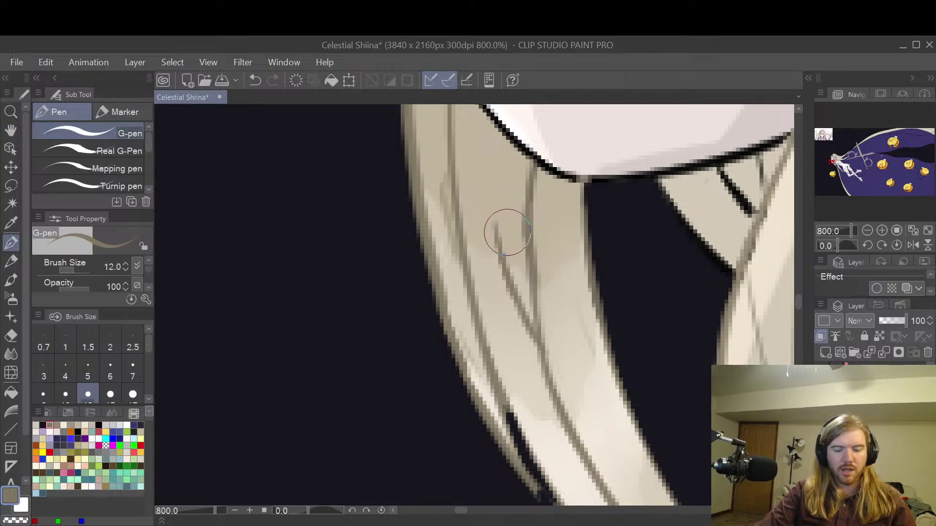
drag(485, 119, 524, 312)
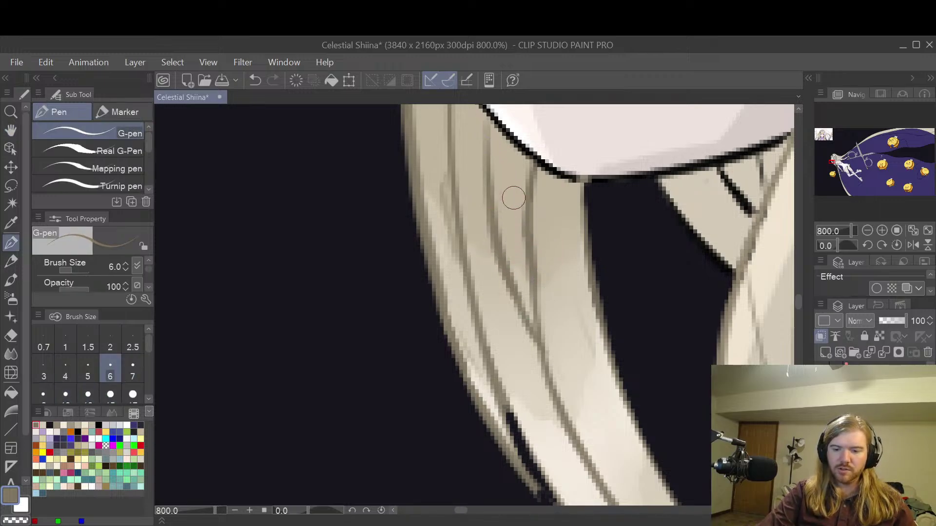
key(ctrl+z)
key(bracketleft)
drag(490, 119, 512, 279)
key(ctrl+z)
key(ctrl+z)
key(h)
scroll(620, 307, down, 4)
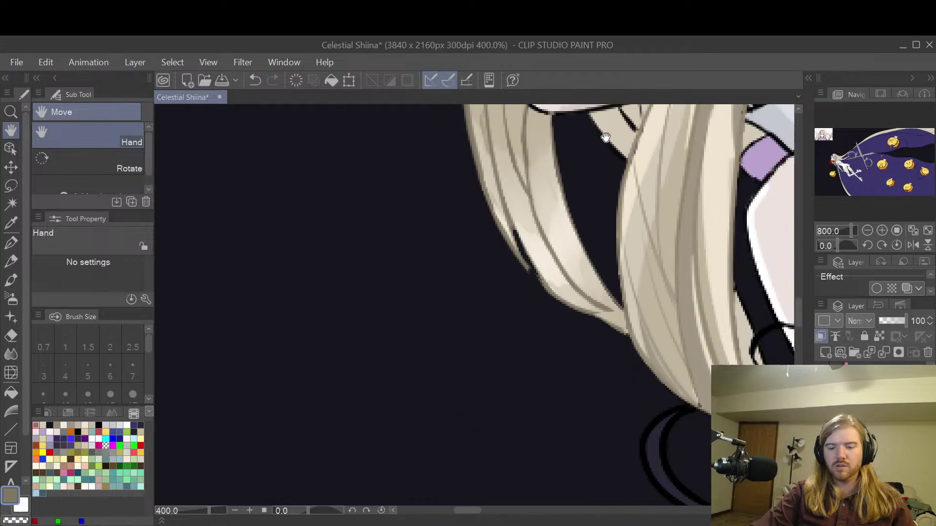
drag(588, 314, 582, 334)
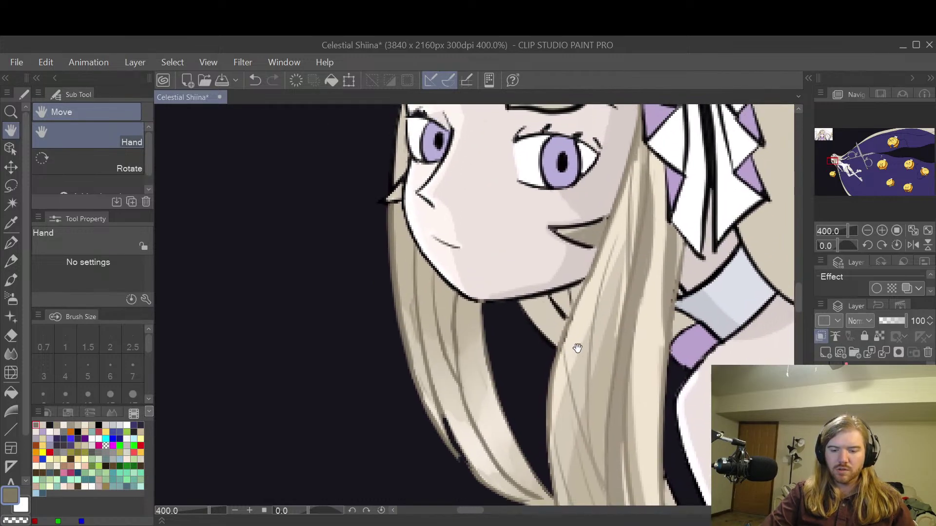
scroll(601, 309, up, 4)
scroll(601, 319, down, 4)
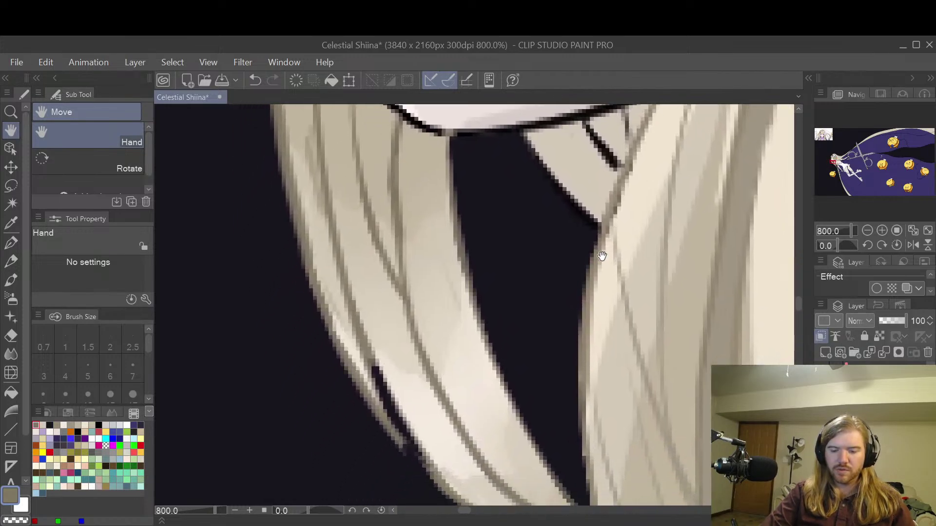
- Try a darker G-pen strand line down the hair lock below the chin, and undo it
drag(568, 259, 592, 257)
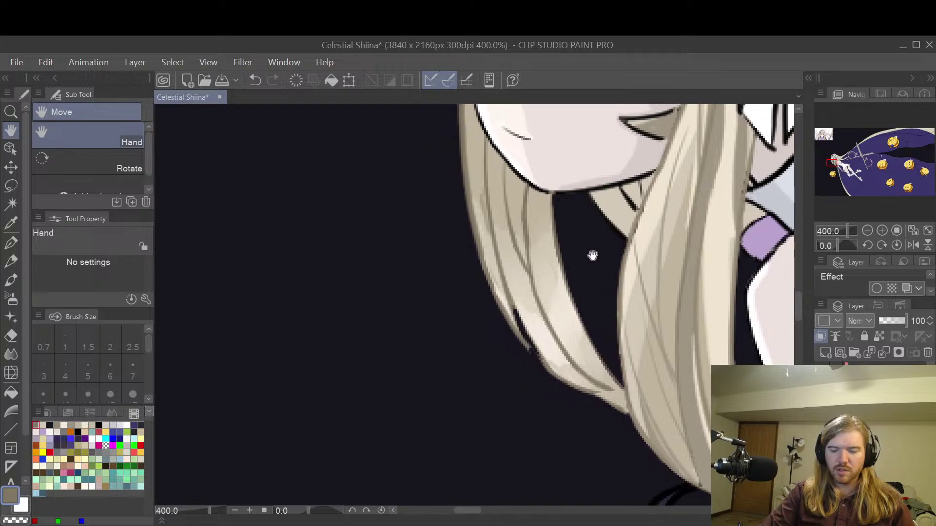
scroll(599, 251, up, 4)
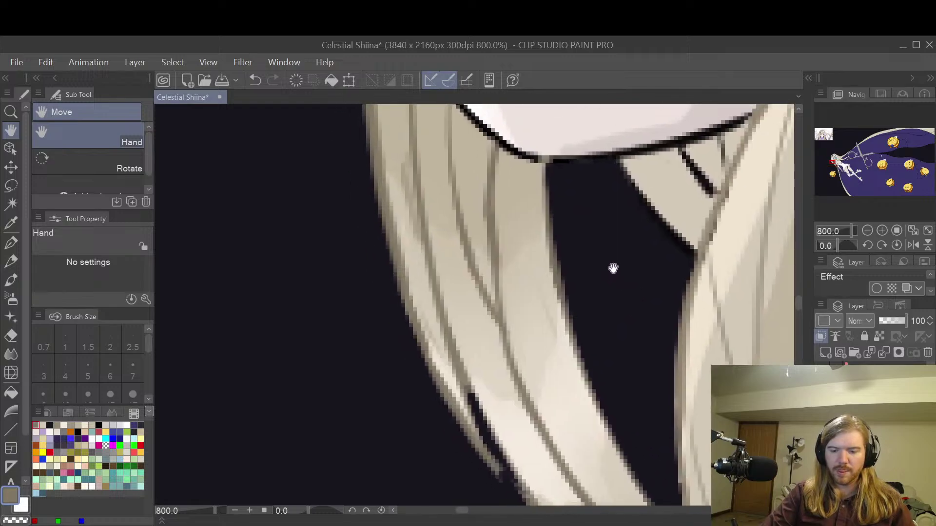
key(p)
mouse_move(492, 127)
mouse_down()
mouse_move(493, 371)
mouse_move(482, 287)
mouse_up()
key(ctrl+z)
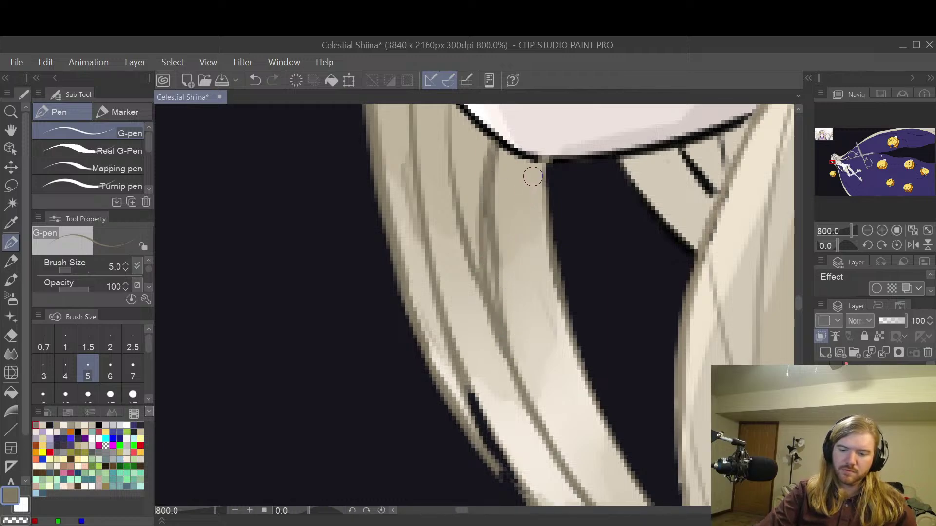
key(ctrl+z)
- Examine the shading of the front hair locks in relation to the face, collar and flowing back hair
scroll(619, 287, down, 2)
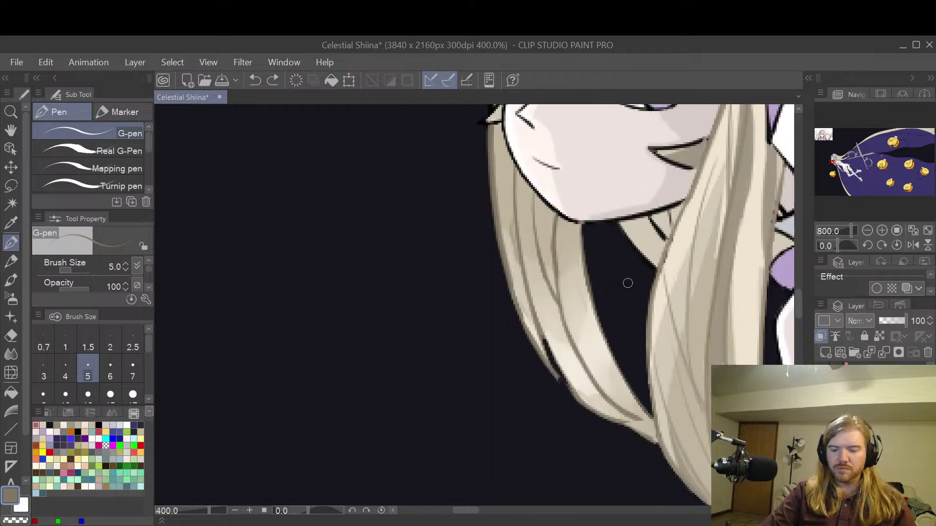
key(space)
drag(649, 274, 594, 256)
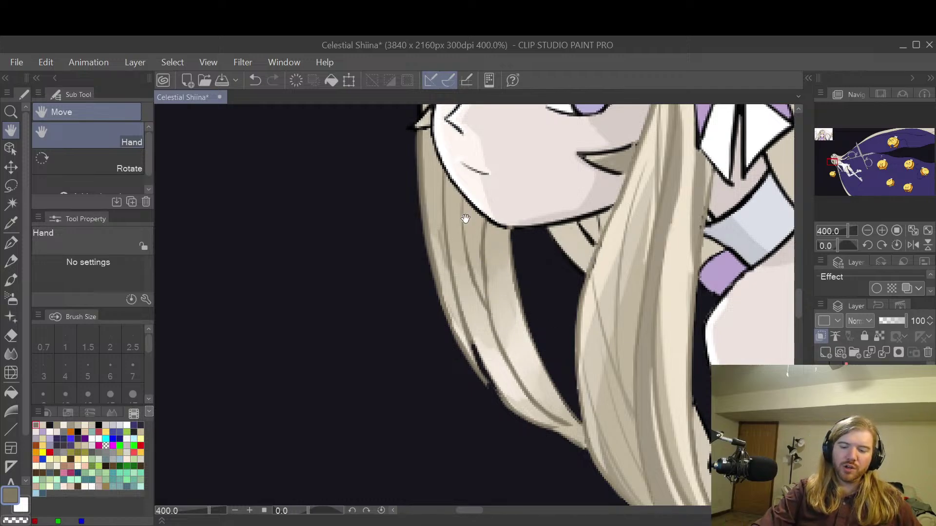
scroll(619, 213, down, 2)
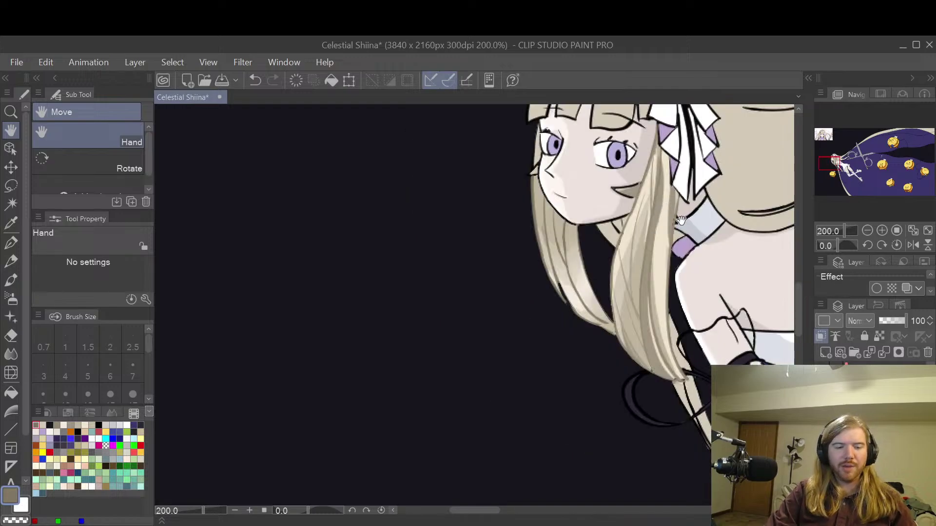
drag(748, 158, 616, 214)
drag(743, 141, 653, 217)
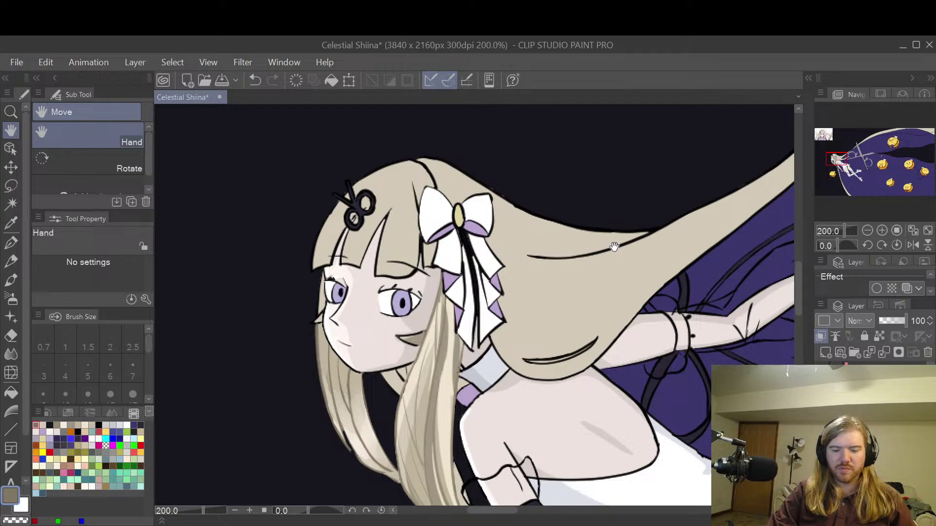
drag(573, 306, 685, 219)
scroll(595, 282, up, 1)
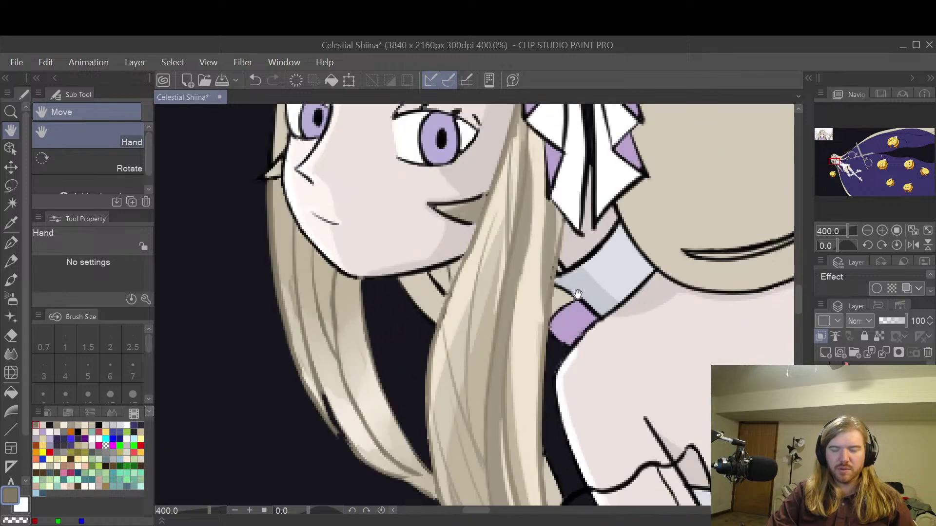
scroll(583, 292, up, 1)
drag(609, 268, 640, 253)
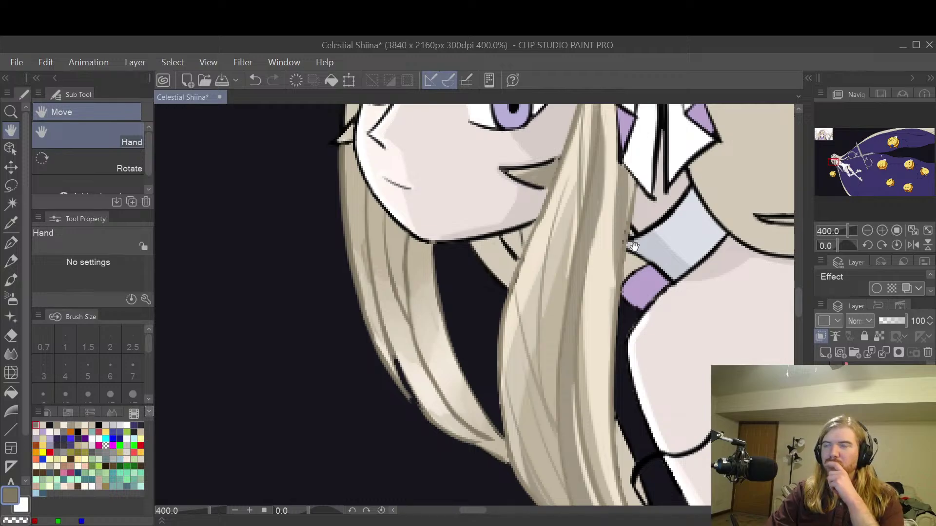
drag(586, 330, 567, 286)
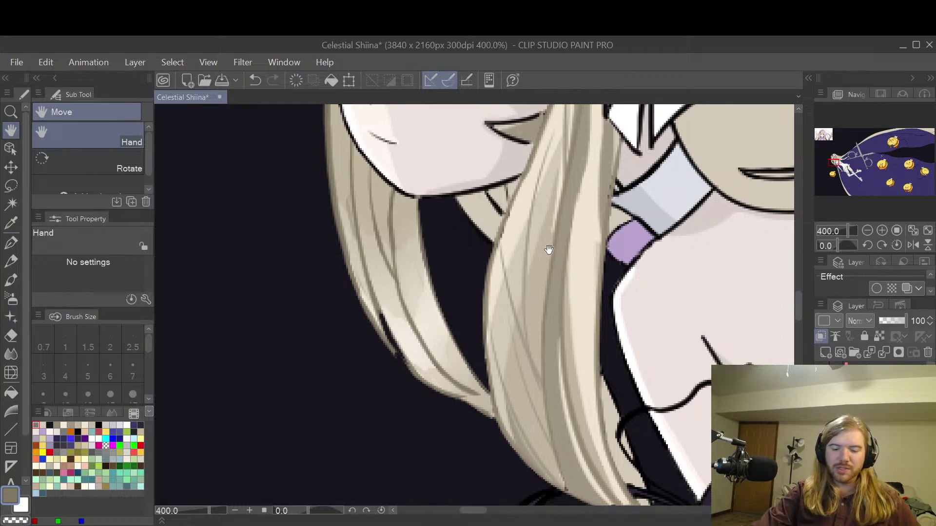
- Pick a taupe swatch and draw a short G-pen stroke of size 5 near the tip of the lock beneath the chin
click(57, 425)
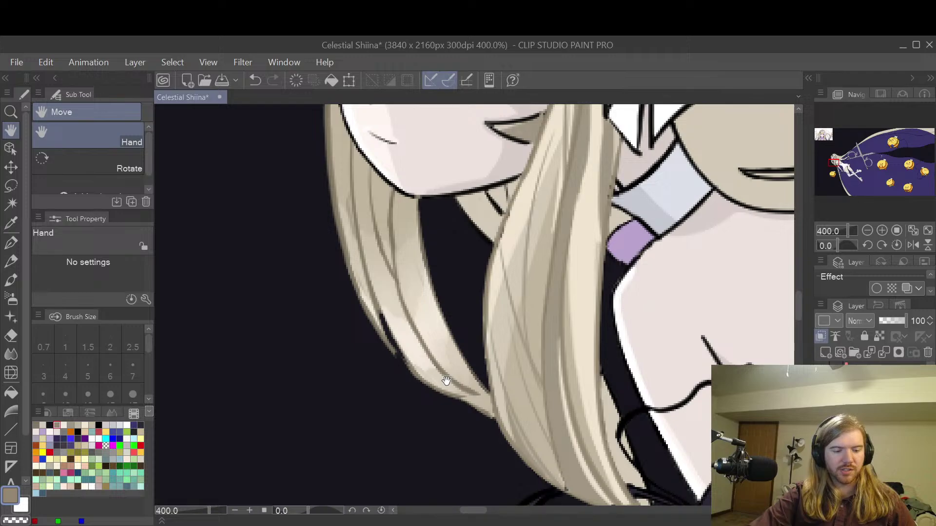
key(p)
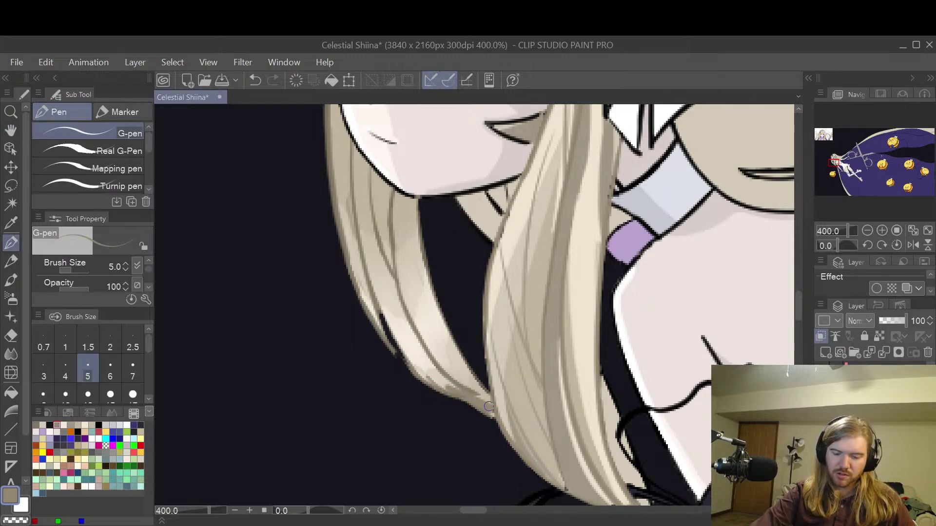
drag(486, 392, 467, 394)
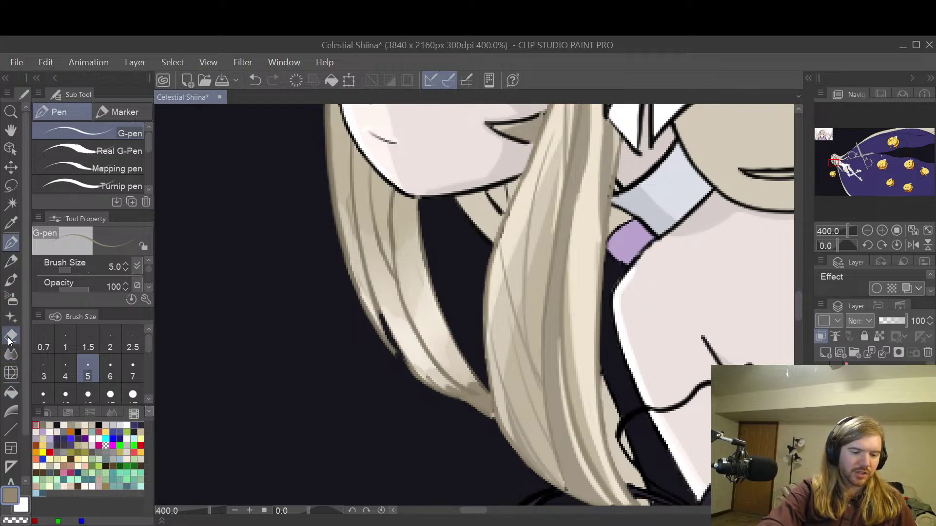
- Soften the strokes and highlights in the lower part of the lock beneath the chin with the Blend tool at size 17
click(10, 357)
mouse_move(477, 385)
mouse_down()
mouse_move(453, 382)
mouse_move(487, 401)
mouse_up()
mouse_move(430, 377)
mouse_down()
mouse_move(461, 390)
mouse_move(434, 364)
mouse_move(473, 392)
mouse_move(424, 341)
mouse_up()
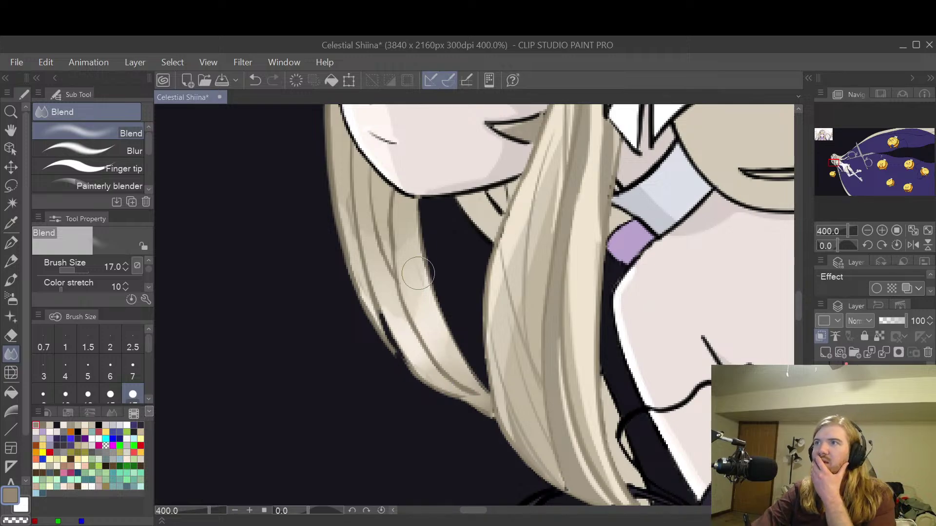
mouse_move(417, 273)
mouse_down()
mouse_move(439, 334)
mouse_move(428, 351)
mouse_move(432, 288)
mouse_move(402, 333)
mouse_move(358, 256)
mouse_move(388, 214)
mouse_move(402, 233)
mouse_move(419, 282)
mouse_move(391, 270)
mouse_move(338, 157)
mouse_move(397, 207)
mouse_move(454, 194)
mouse_move(430, 201)
mouse_move(435, 227)
mouse_move(469, 203)
mouse_move(466, 263)
mouse_move(471, 275)
mouse_move(476, 267)
mouse_up()
- Draw a long, thin G-pen strand line just inside the outer edge of the lock beneath the chin, redoing the stroke until it fits
key(space)
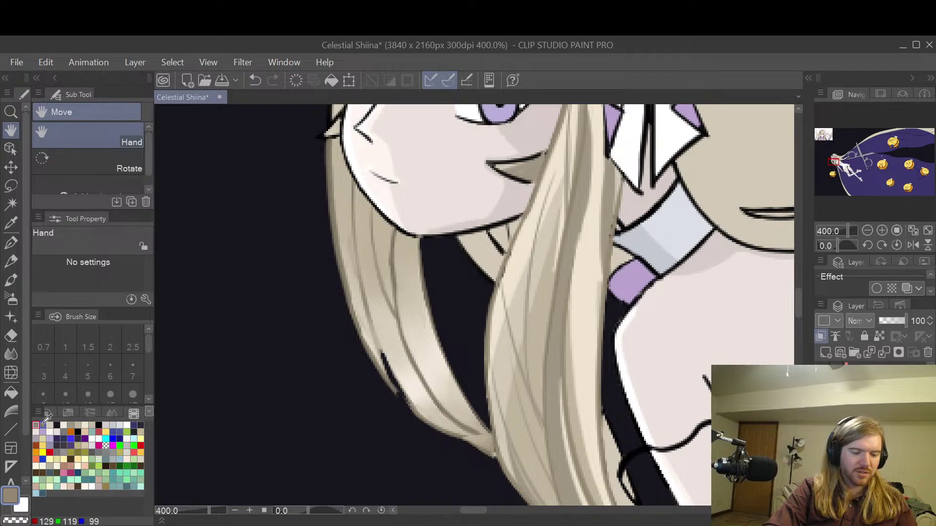
click(11, 242)
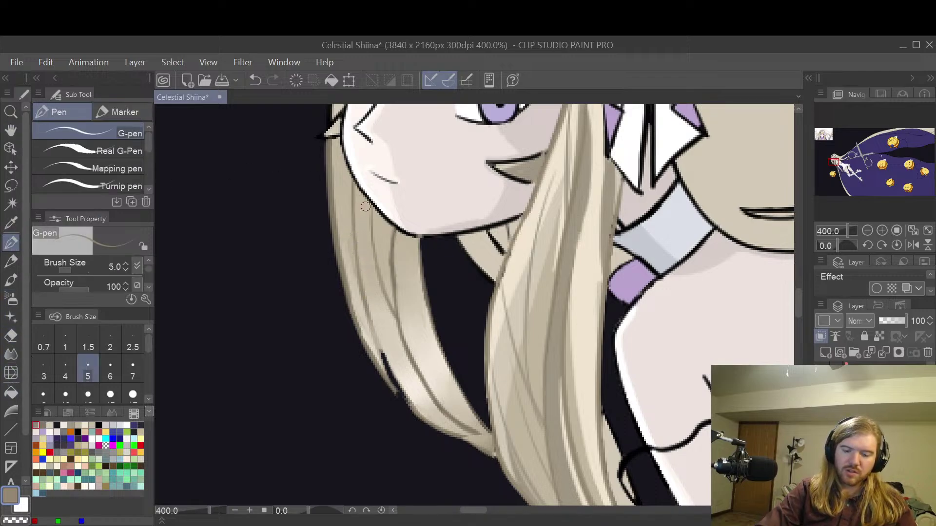
drag(333, 163, 376, 324)
key(ctrl+z)
drag(329, 165, 376, 325)
key(ctrl+z)
drag(334, 195, 376, 325)
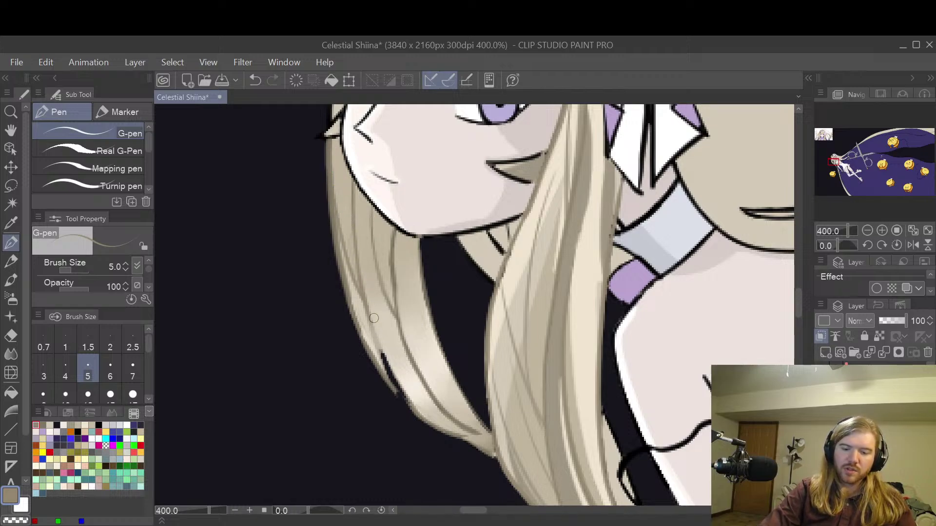
- Draw a G-pen strand line down the middle of the lock beside the face, ending alongside the dark gap near its tip
key(space)
drag(499, 250, 493, 280)
drag(454, 330, 518, 275)
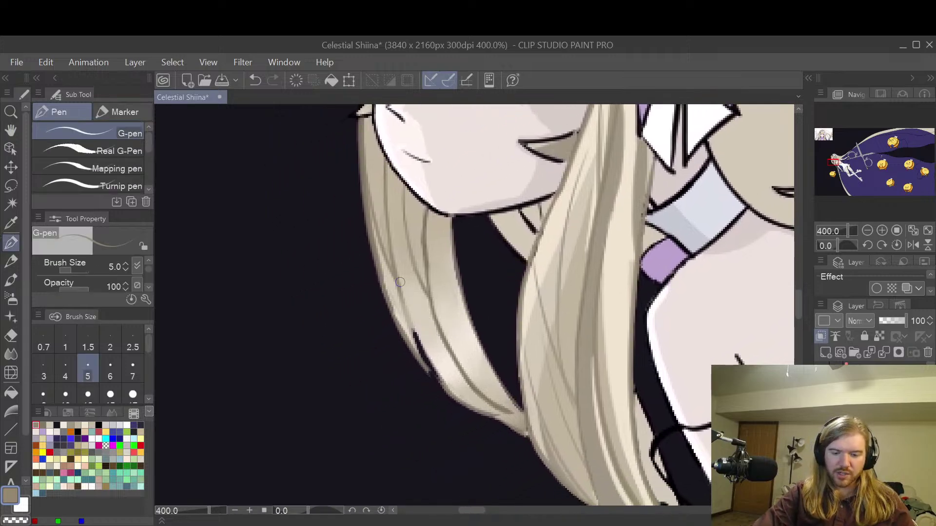
drag(399, 293, 418, 353)
key(ctrl+z)
drag(396, 287, 424, 370)
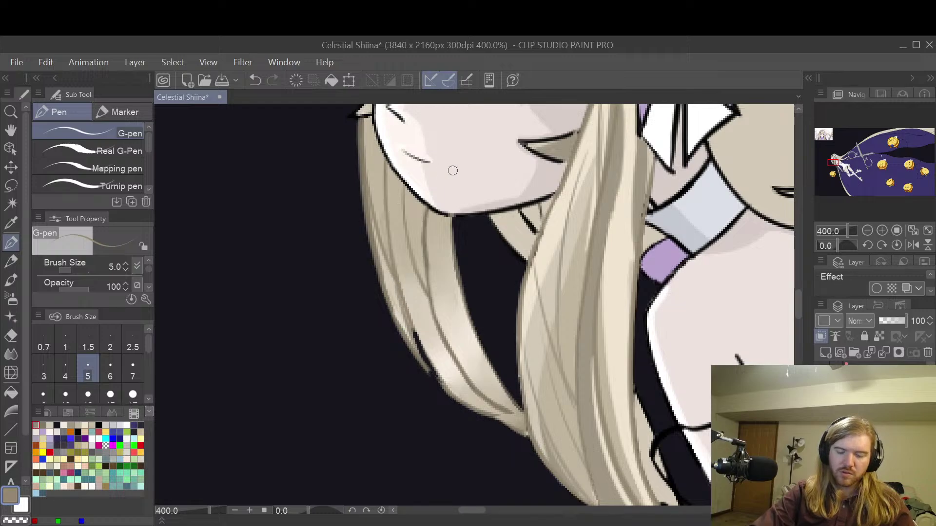
- Add short G-pen strand strokes along the lower edge of the lock beside the face, toward its tip
key(space)
drag(512, 283, 461, 304)
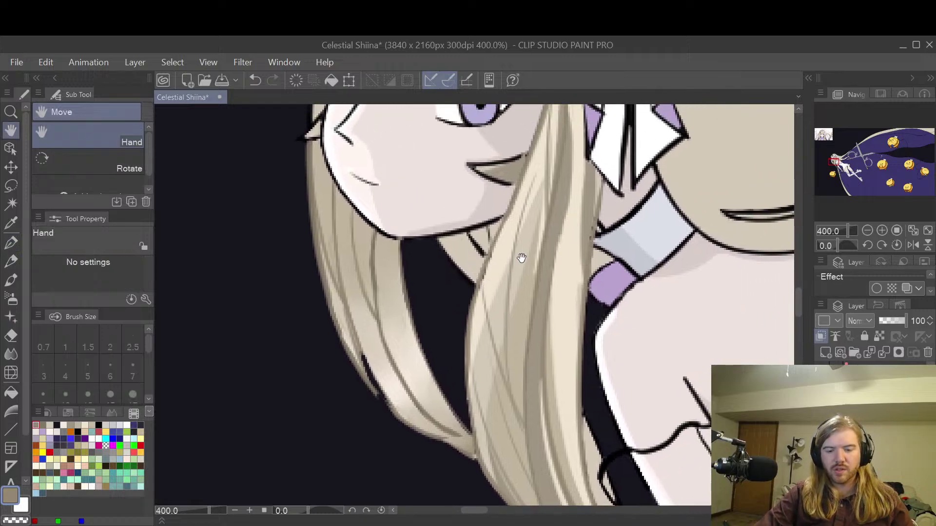
drag(556, 289, 516, 309)
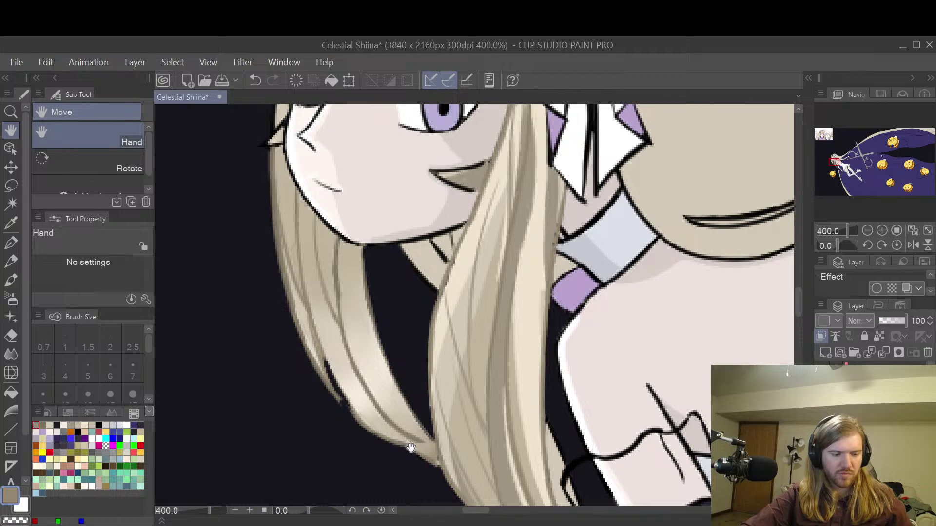
key(p)
key(ctrl+z)
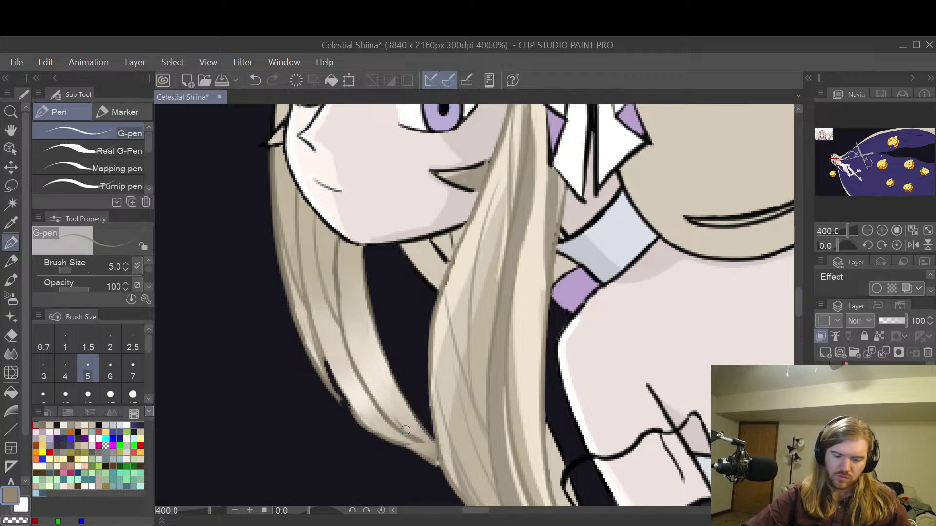
mouse_move(390, 420)
mouse_down()
mouse_move(436, 456)
mouse_move(392, 421)
mouse_move(420, 438)
mouse_up()
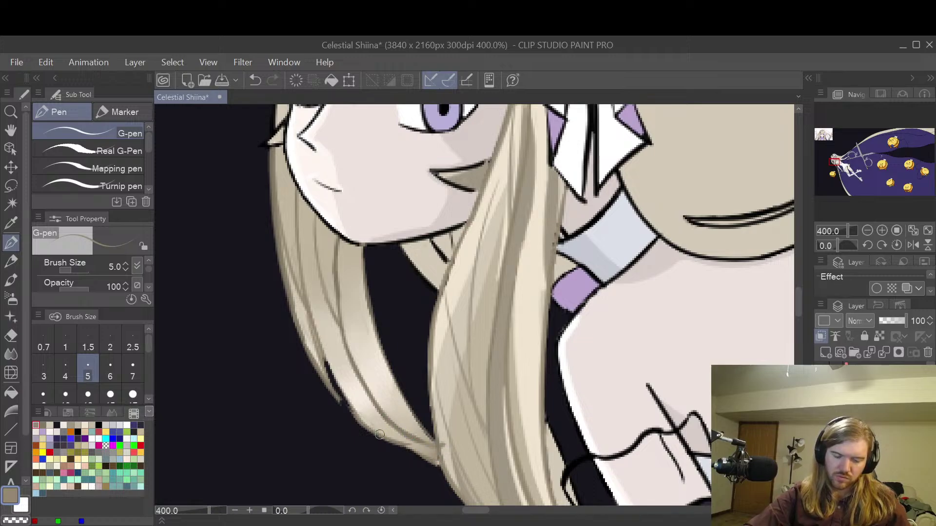
drag(352, 414, 408, 444)
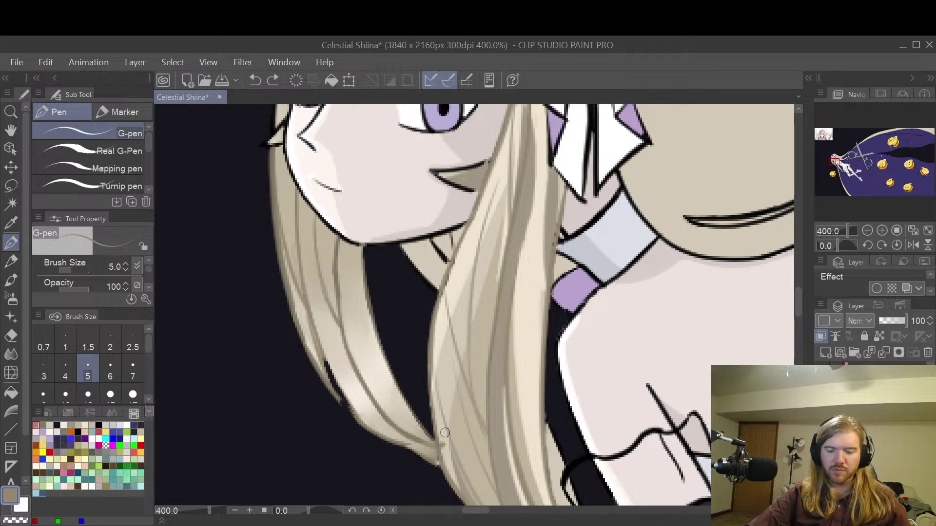
- Draw another G-pen strand line along the outer side of the lock, running down toward the dark gap
key(space)
drag(431, 419, 450, 383)
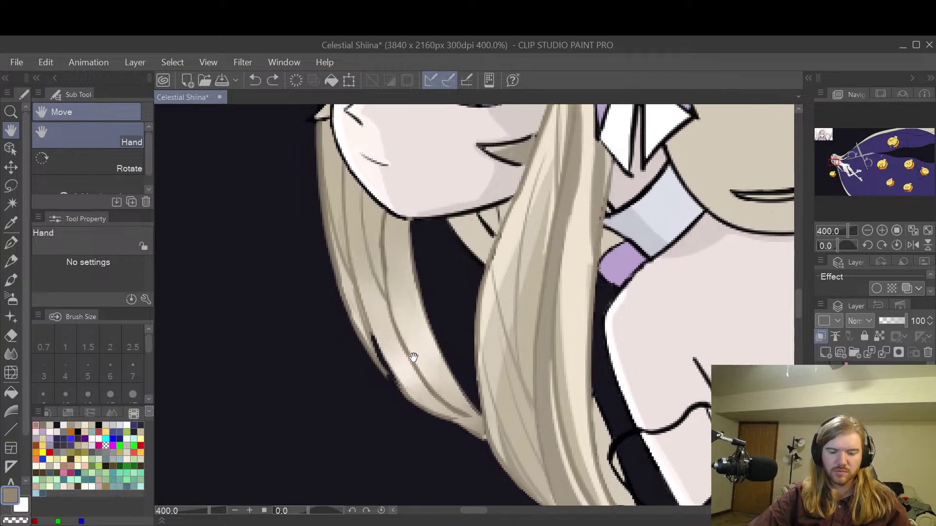
drag(409, 359, 428, 372)
scroll(418, 376, up, 3)
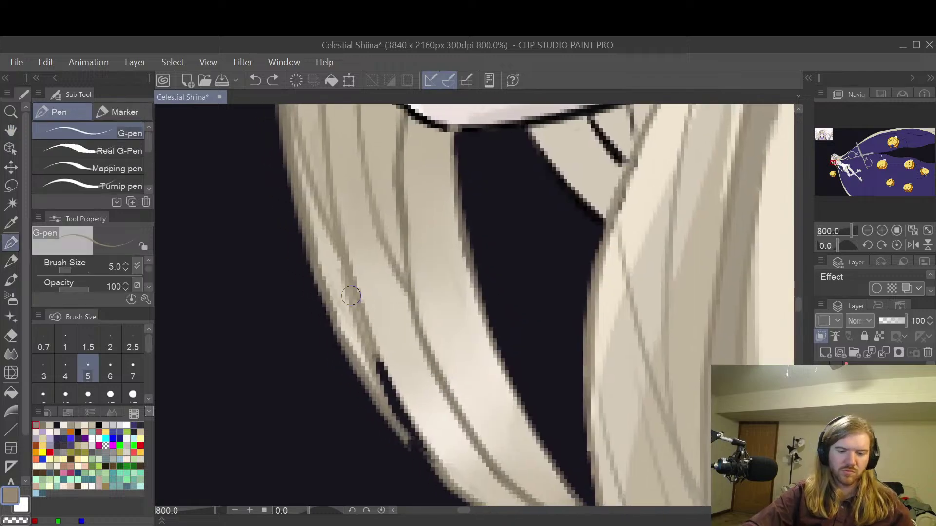
drag(312, 241, 370, 388)
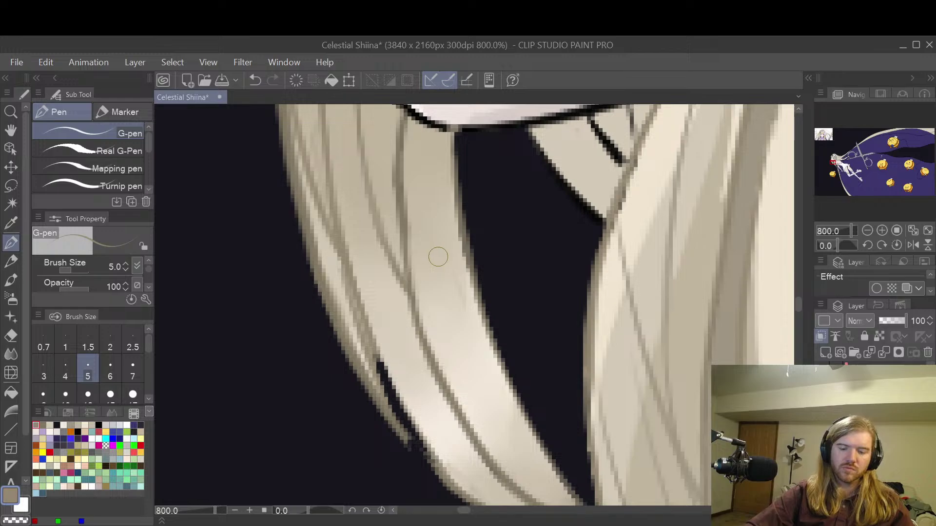
- Erase the inner strand lines in the upper part of the lock with the Hard eraser at size 4
scroll(438, 258, down, 3)
key(space)
drag(501, 280, 462, 310)
key(e)
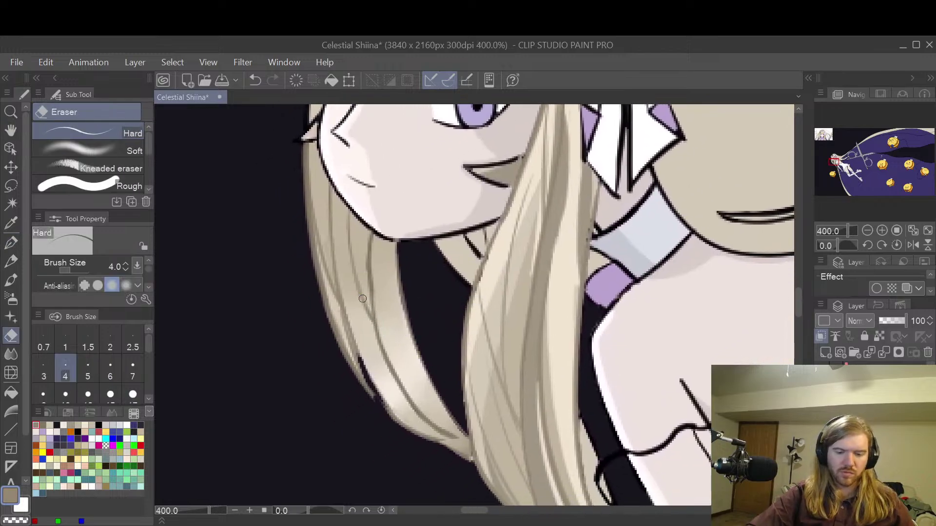
key(ctrl+z)
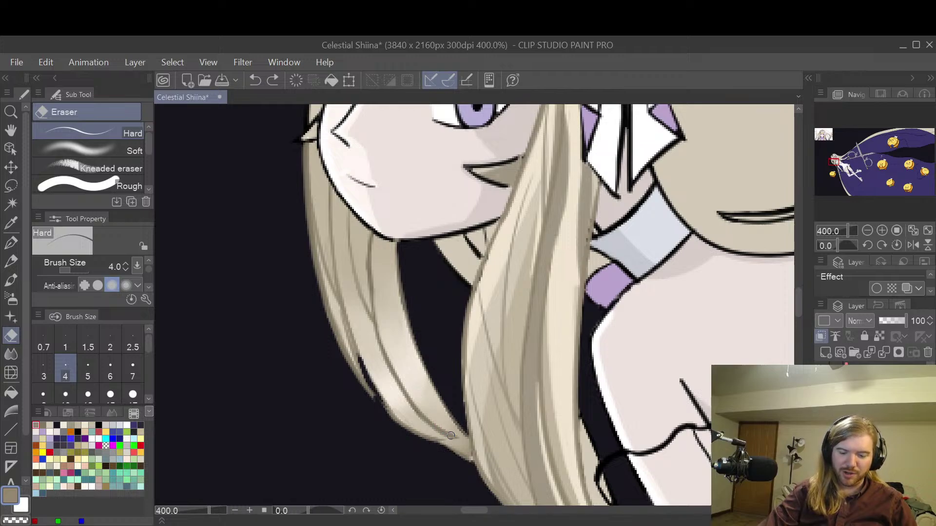
mouse_move(388, 355)
mouse_down()
mouse_move(355, 281)
mouse_move(348, 231)
mouse_up()
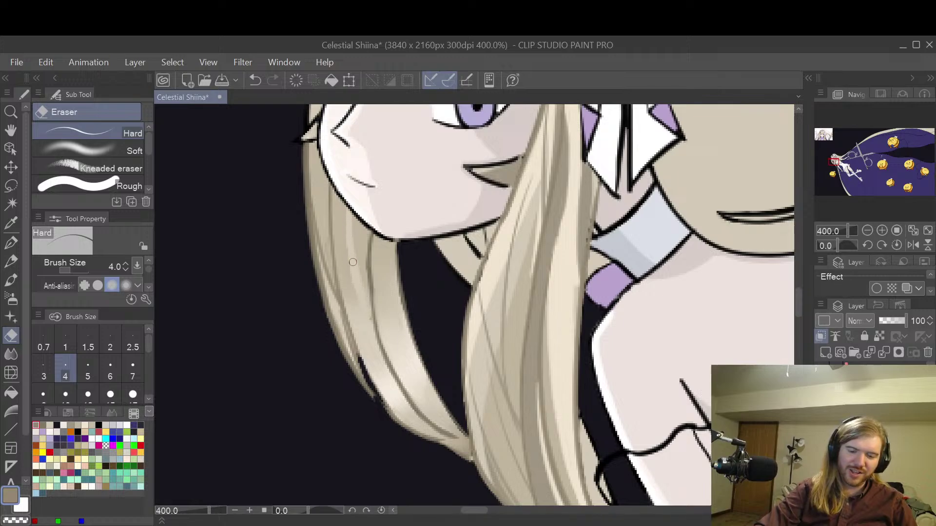
mouse_move(343, 269)
mouse_down()
mouse_move(316, 229)
mouse_move(328, 274)
mouse_move(332, 204)
mouse_up()
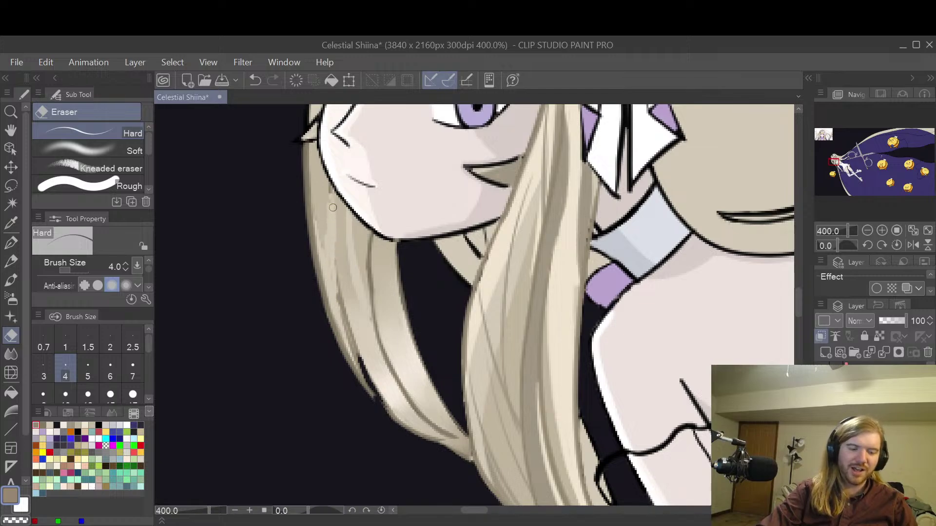
- Enlarge the Hard eraser to size 8 and erase the remaining strand details and shading inside the lock beside the face, down to its tip
key(p)
key(ctrl+z)
key(e)
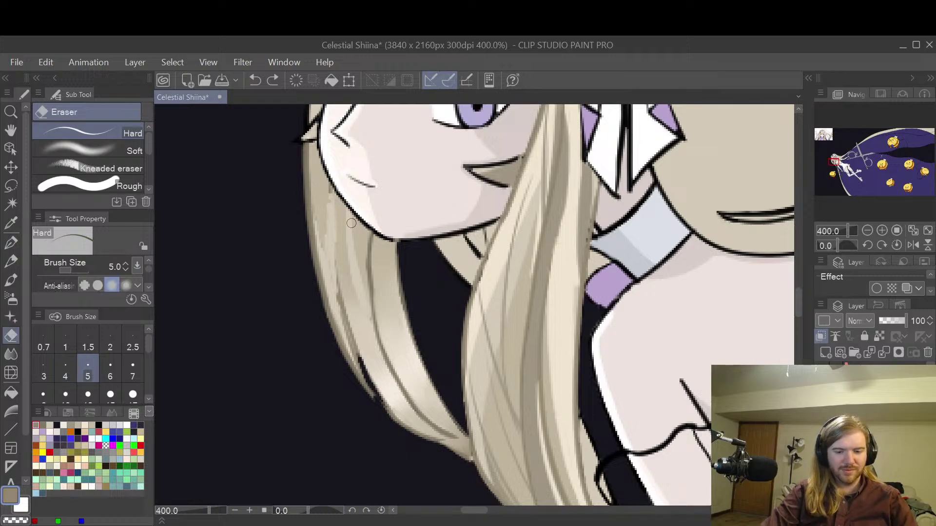
key(bracketright)
key(bracketright)
key(bracketright)
drag(325, 276, 374, 401)
mouse_move(335, 271)
mouse_down()
mouse_move(344, 301)
mouse_move(347, 288)
mouse_move(354, 300)
mouse_move(351, 245)
mouse_move(320, 177)
mouse_move(323, 234)
mouse_move(343, 281)
mouse_move(360, 267)
mouse_move(365, 243)
mouse_move(372, 247)
mouse_move(395, 323)
mouse_move(410, 332)
mouse_move(395, 262)
mouse_move(343, 207)
mouse_move(379, 254)
mouse_move(377, 244)
mouse_move(430, 388)
mouse_move(354, 307)
mouse_move(363, 368)
mouse_move(411, 422)
mouse_move(455, 450)
mouse_move(416, 377)
mouse_up()
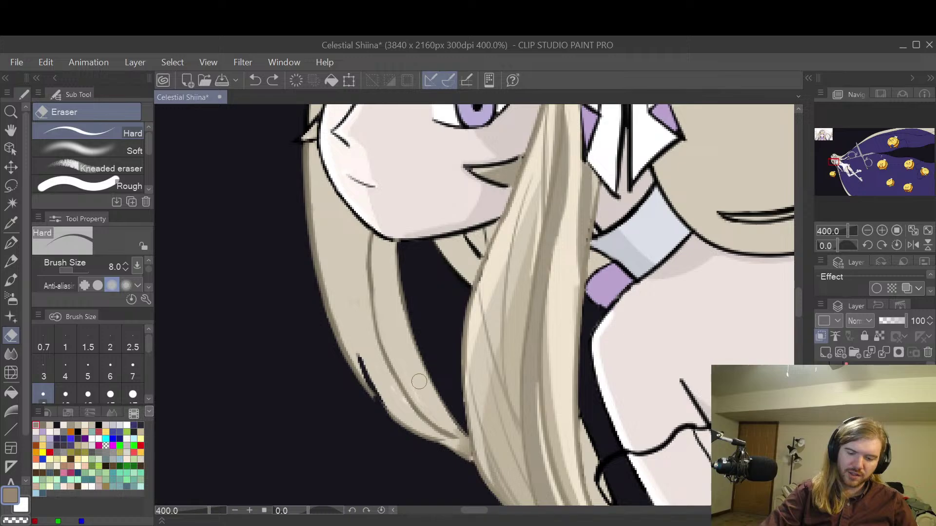
drag(419, 418, 467, 445)
mouse_move(445, 415)
mouse_down()
mouse_move(467, 462)
mouse_move(460, 431)
mouse_up()
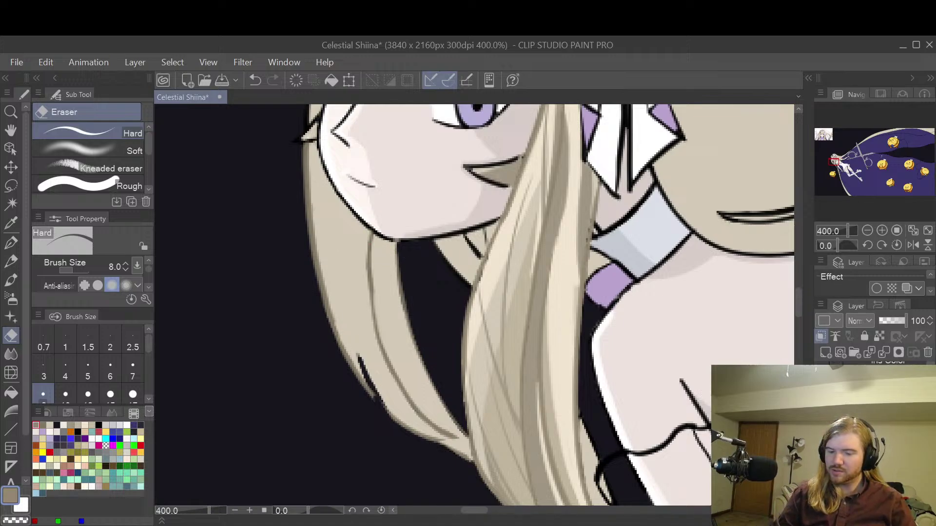
scroll(872, 420, down, 5)
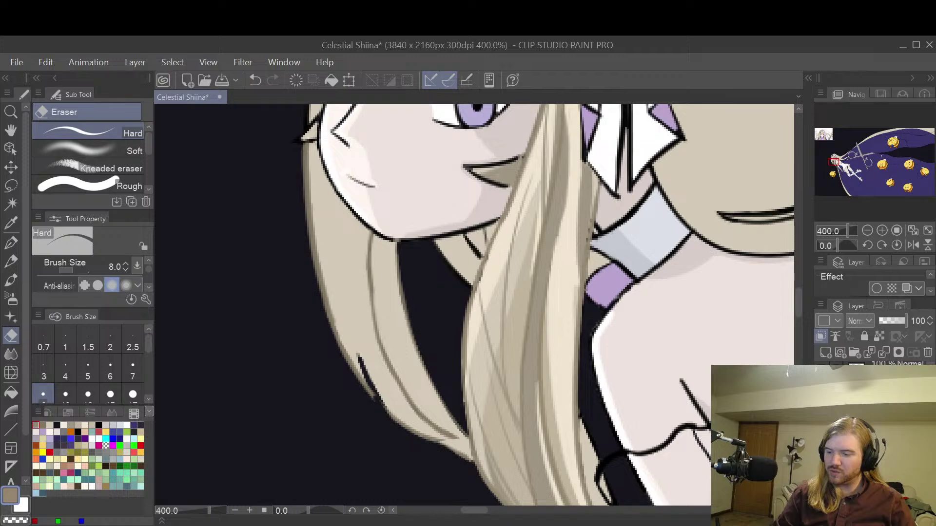
- Sample the hair outline color and draw a short G-pen line at size 5 joining the lock's lower tip to the front lock
click(873, 419)
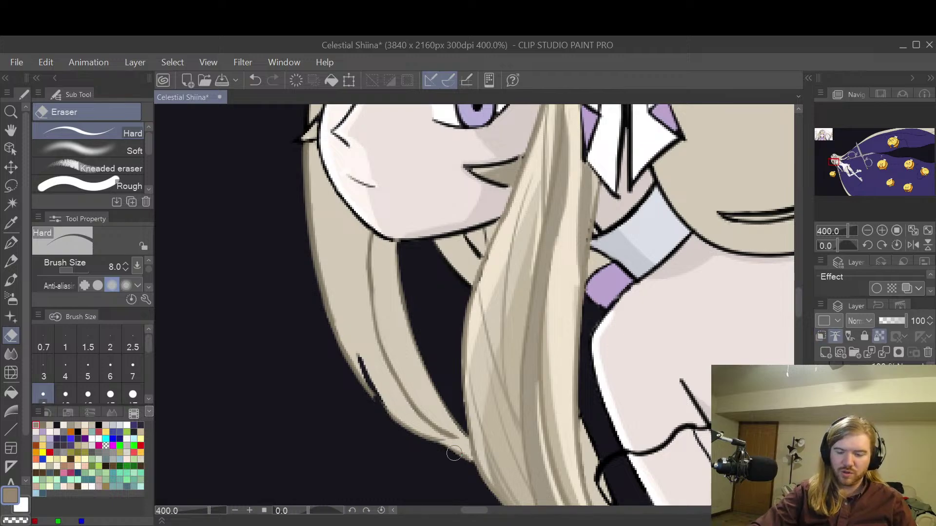
scroll(351, 331, up, 2)
key(h)
drag(350, 355, 326, 246)
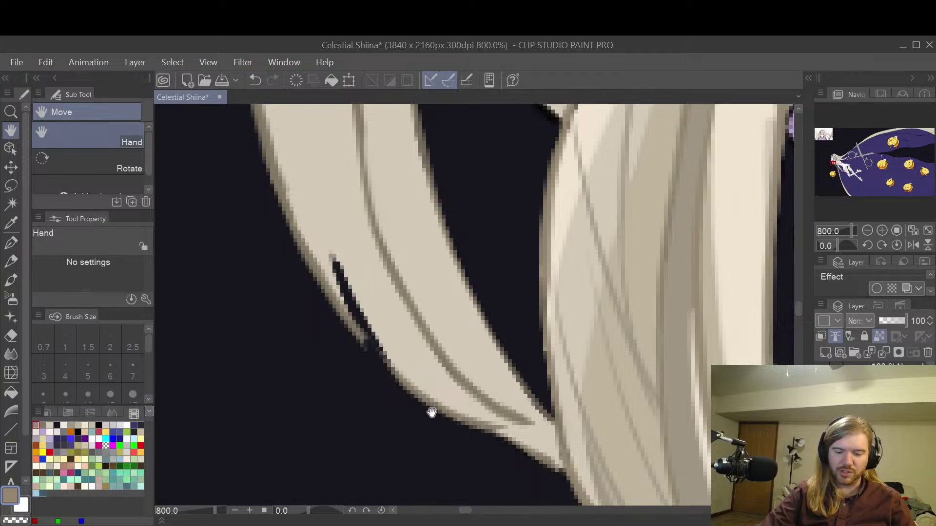
alt+click(441, 400)
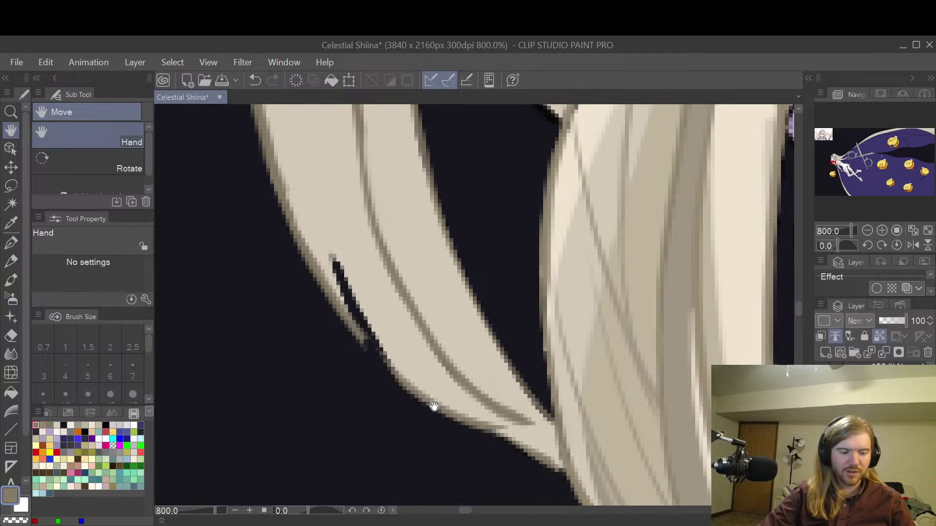
key(p)
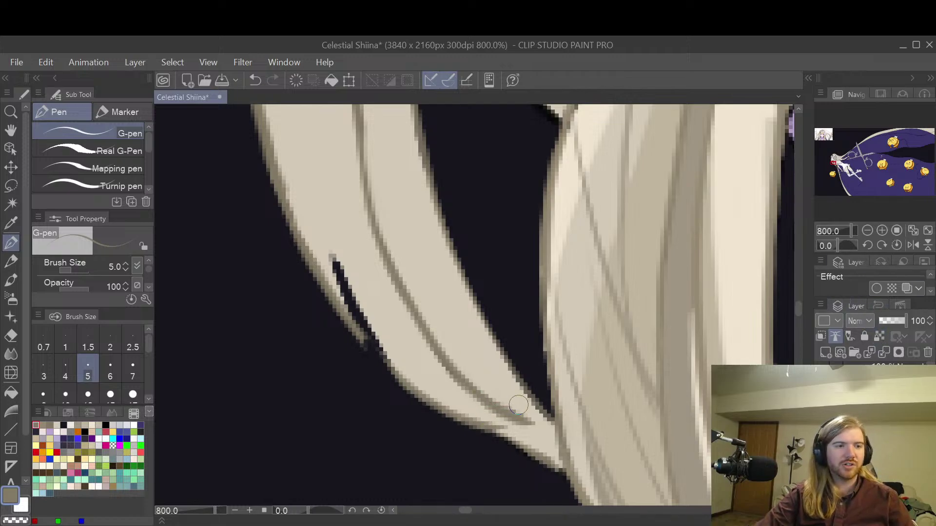
drag(487, 428, 566, 413)
key(ctrl+z)
drag(482, 428, 564, 408)
key(ctrl+z)
mouse_move(467, 425)
mouse_down()
mouse_move(557, 430)
mouse_move(526, 427)
mouse_move(556, 427)
mouse_up()
key(ctrl+z)
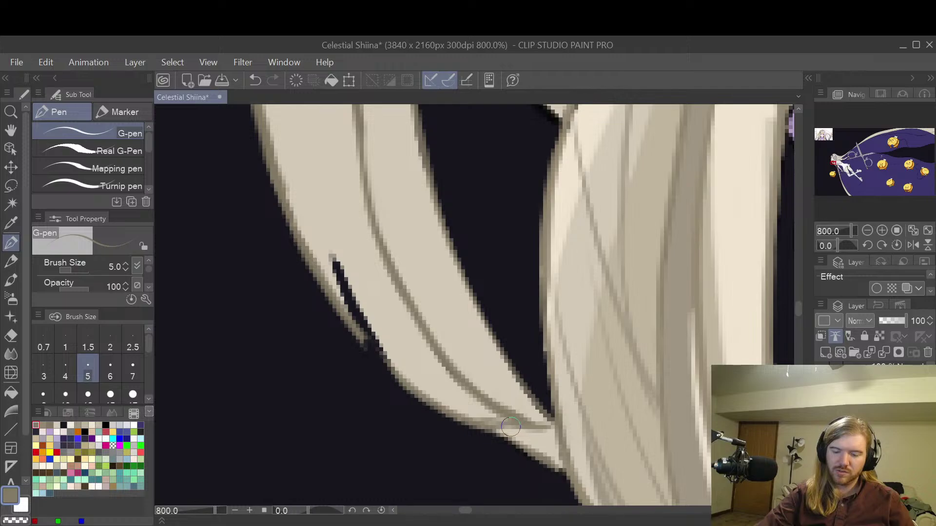
- Erase the joining line and the outline along the underside of the lock's tip with the Hard eraser at size 8
key(e)
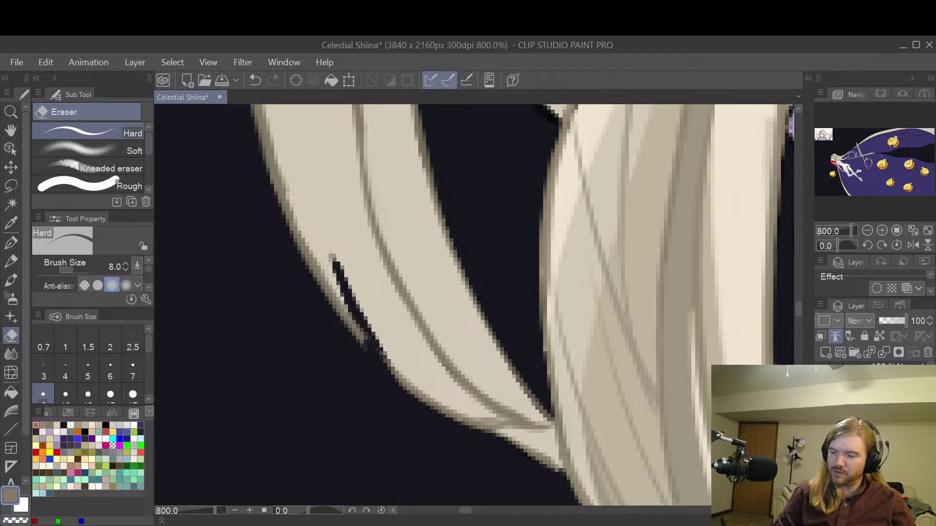
drag(553, 427, 480, 420)
key(ctrl+z)
click(821, 434)
click(820, 434)
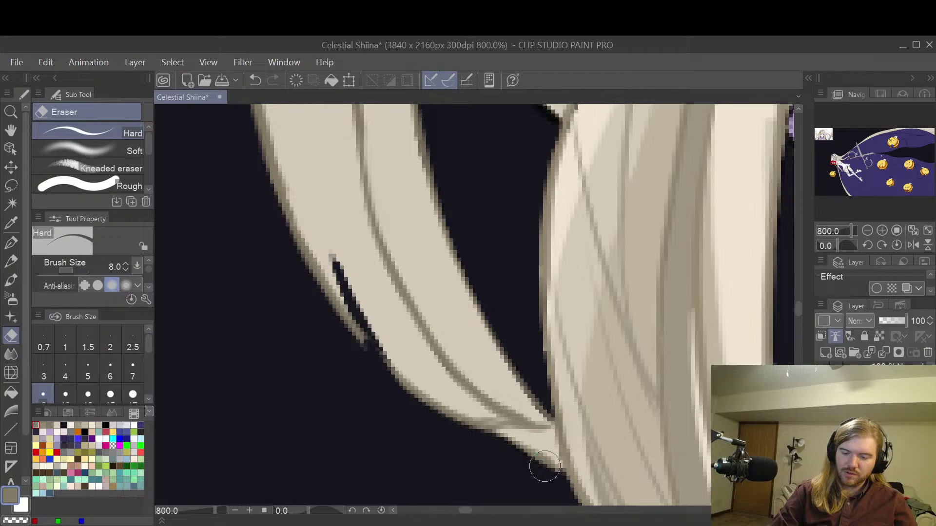
click(879, 336)
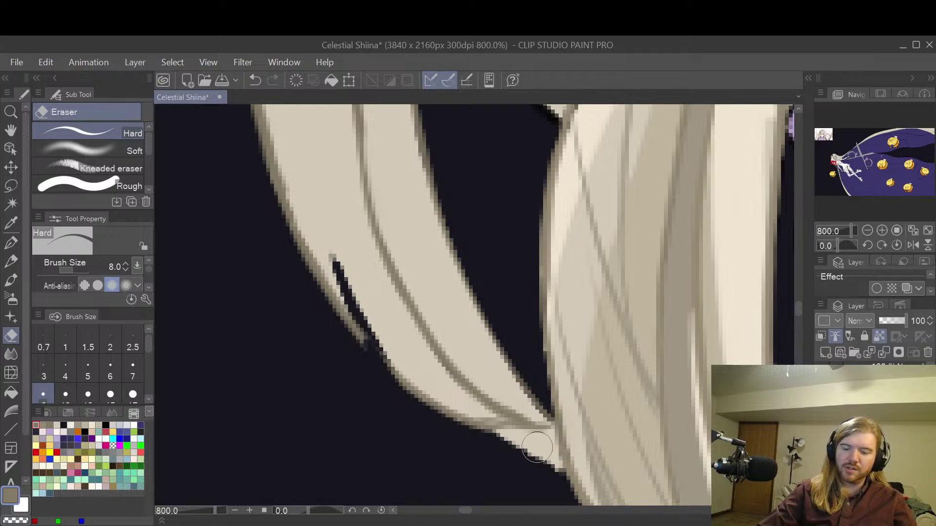
key(ctrl+z)
key(ctrl+z)
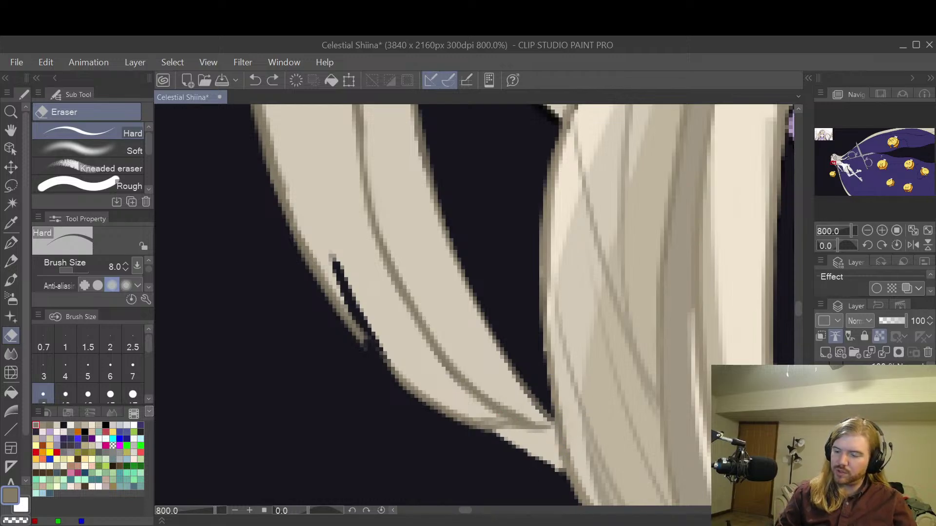
mouse_move(539, 431)
mouse_down()
mouse_move(532, 414)
mouse_move(503, 413)
mouse_move(488, 418)
mouse_move(501, 438)
mouse_up()
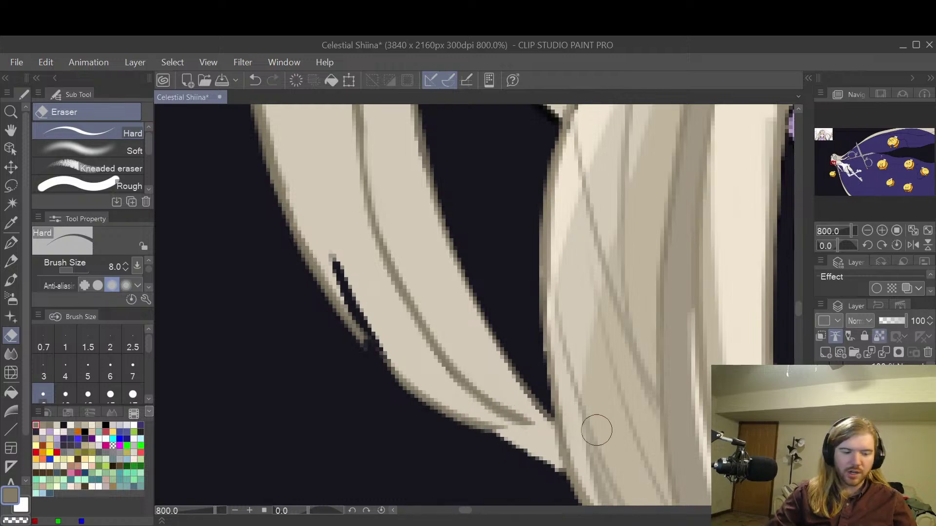
- Redraw the G-pen line curving along the lock's tip to meet the front lock
key(p)
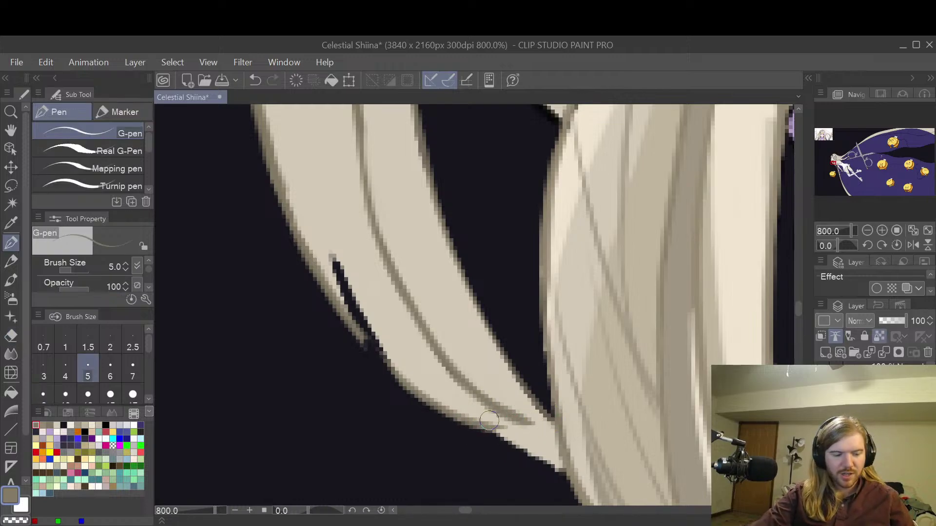
key(p)
key(p)
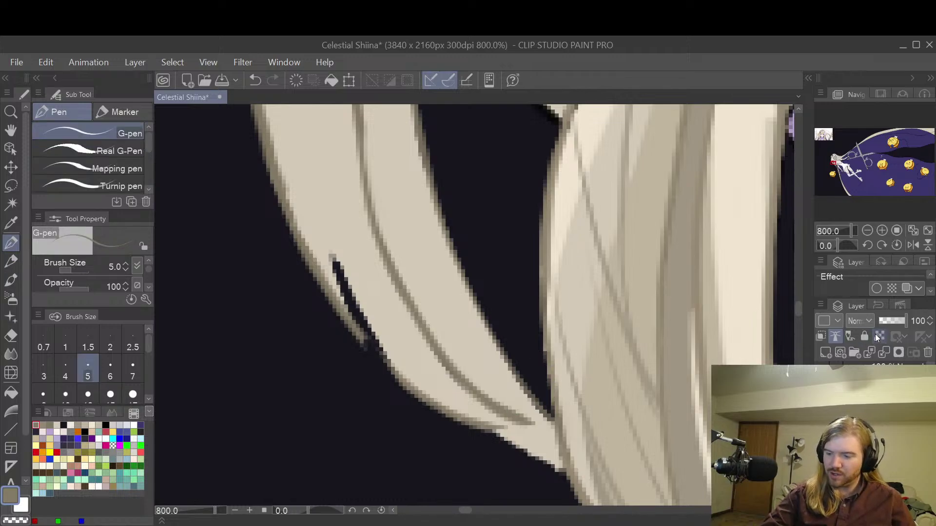
mouse_move(485, 427)
mouse_down()
mouse_move(527, 429)
mouse_move(567, 429)
mouse_up()
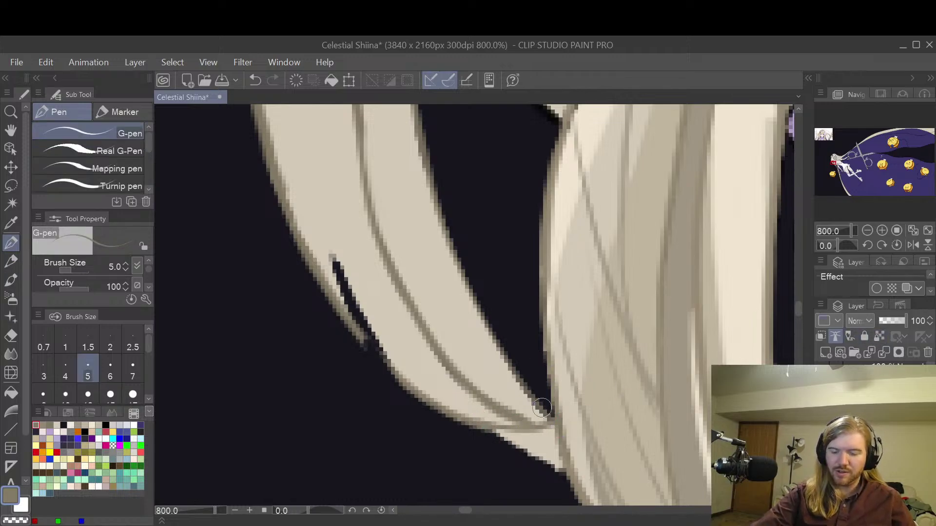
- Draw G-pen strand strokes over the dark gap on the lock's outer edge, continuing down into its lower outline
drag(334, 285, 385, 363)
key(ctrl+z)
key(ctrl+z)
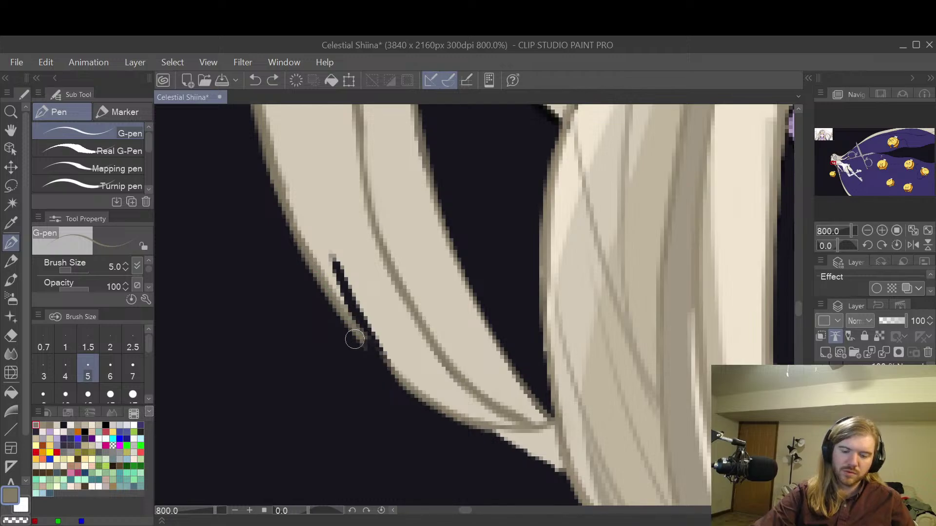
mouse_move(356, 334)
mouse_down()
mouse_move(334, 223)
mouse_move(340, 260)
mouse_move(335, 227)
mouse_move(417, 401)
mouse_up()
key(ctrl+z)
key(ctrl+z)
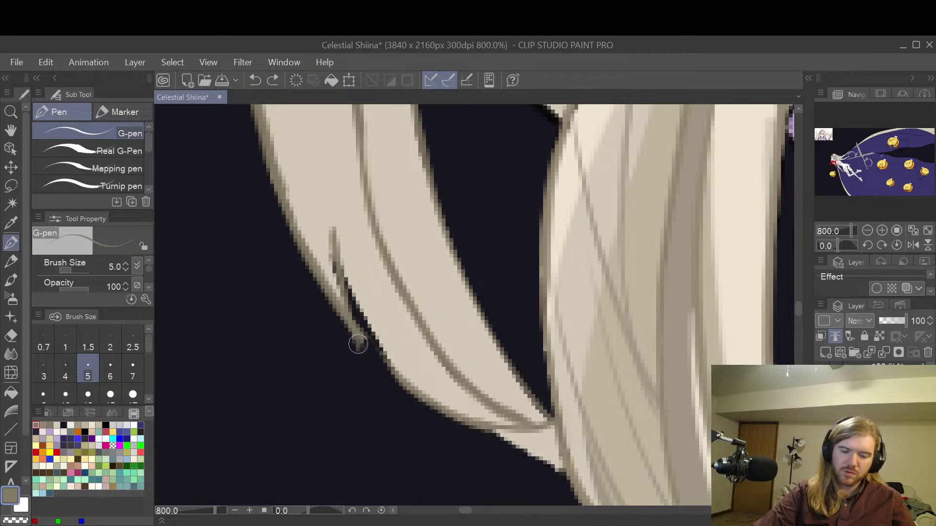
drag(334, 226, 419, 397)
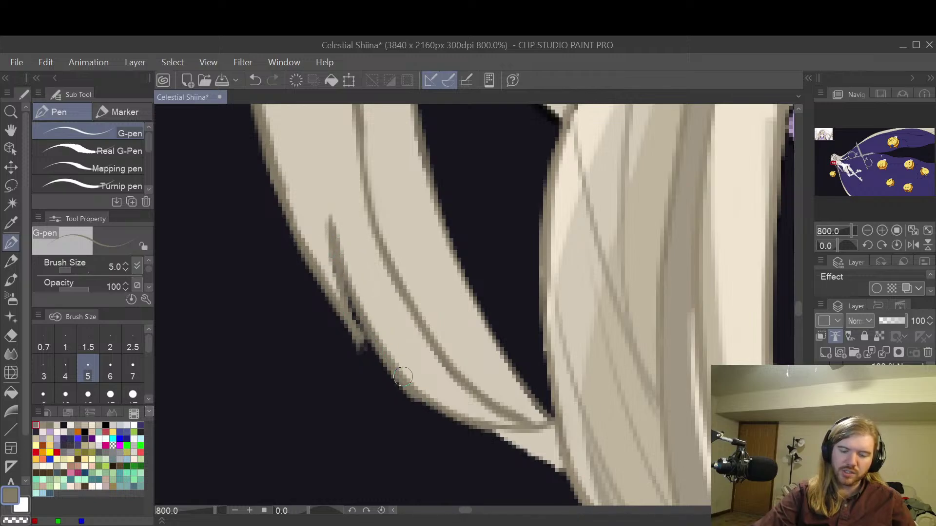
- Extend the strand line above the covered gap with a long, thin G-pen stroke running up inside the lock
key(e)
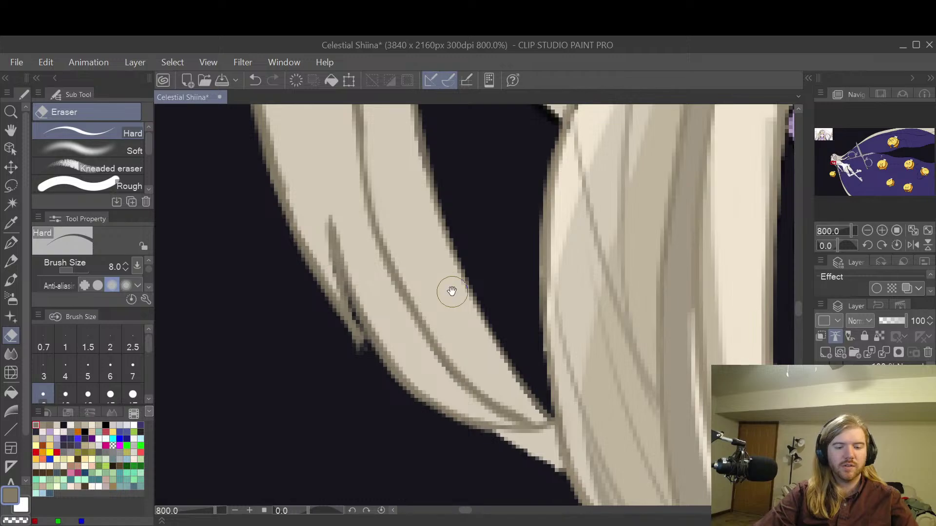
key(h)
scroll(441, 294, down, 4)
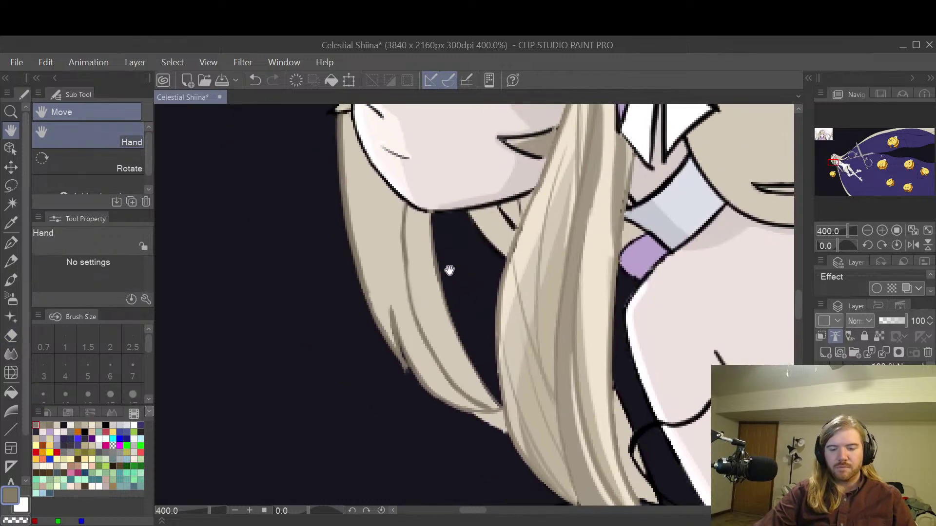
drag(450, 272, 448, 307)
scroll(438, 315, up, 4)
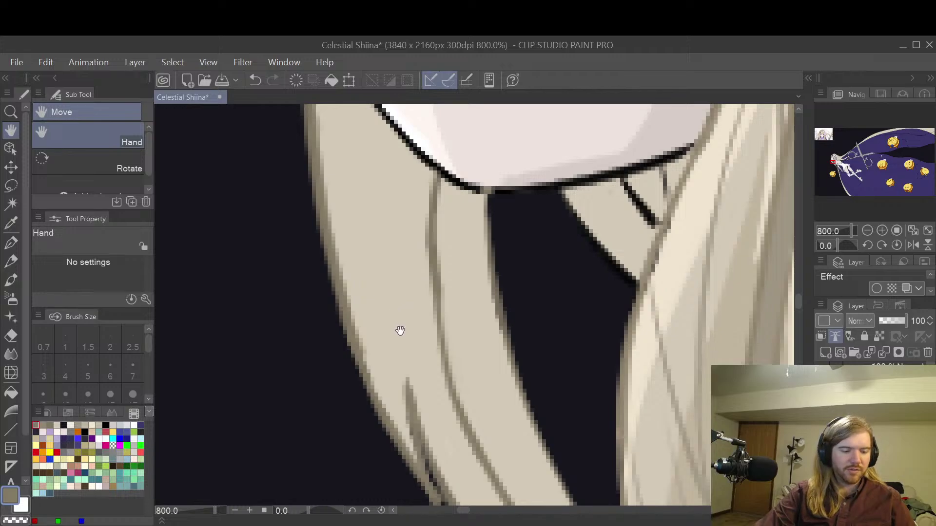
key(e)
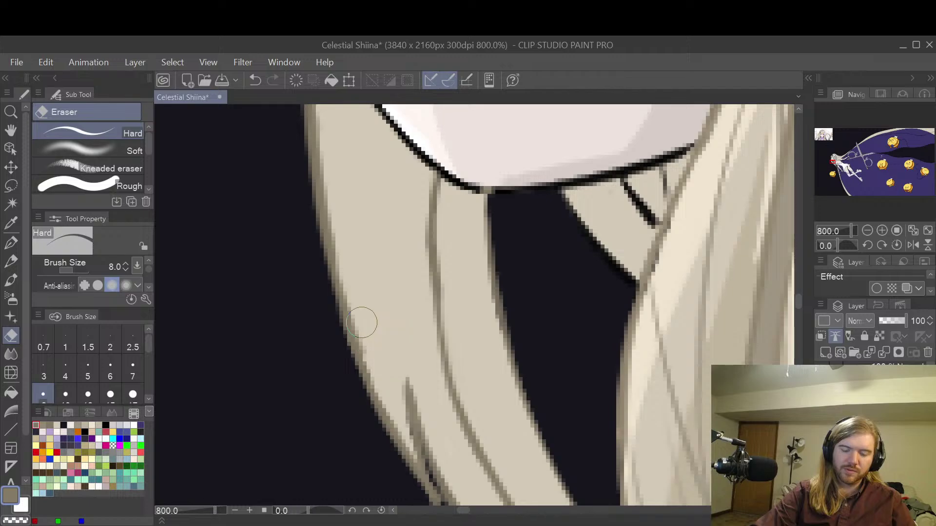
key(space)
drag(433, 265, 457, 235)
scroll(458, 234, down, 1)
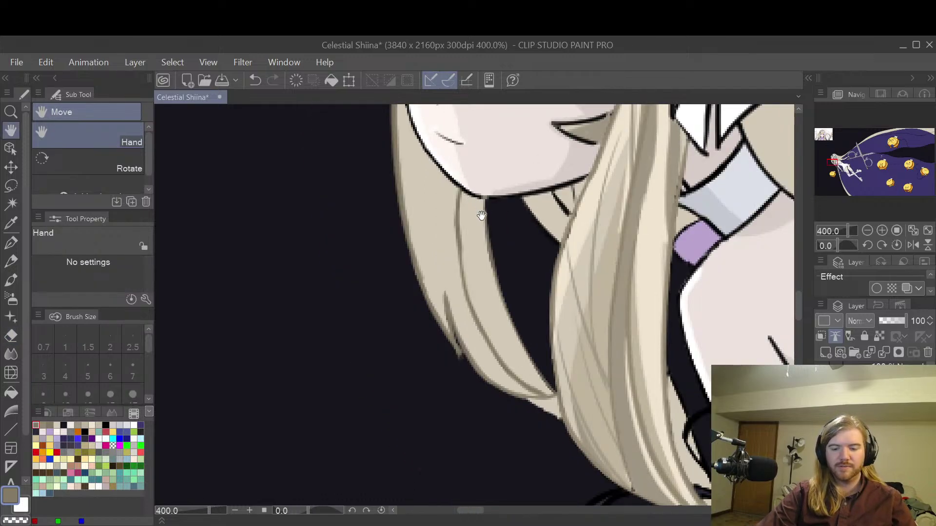
scroll(485, 233, up, 1)
drag(405, 359, 407, 263)
key(ctrl+z)
drag(393, 375, 391, 253)
key(ctrl+z)
mouse_move(404, 371)
mouse_down()
mouse_move(391, 244)
mouse_move(405, 387)
mouse_up()
key(ctrl+z)
key(ctrl+z)
mouse_move(387, 243)
mouse_down()
mouse_move(423, 402)
mouse_move(411, 344)
mouse_up()
- Erase the stray end sticking out below the gap and touch up the strand line there with the G-pen
key(e)
key(h)
scroll(518, 171, down, 3)
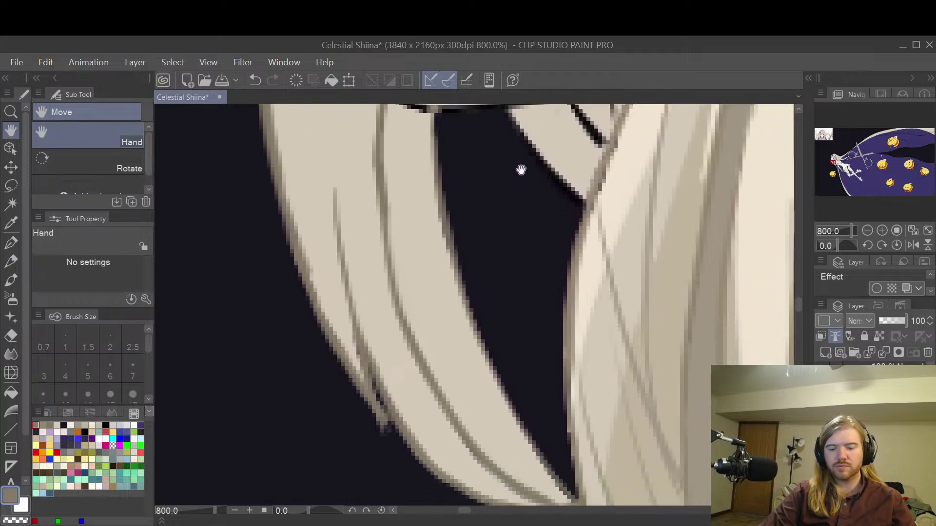
drag(528, 205, 512, 293)
scroll(462, 331, up, 3)
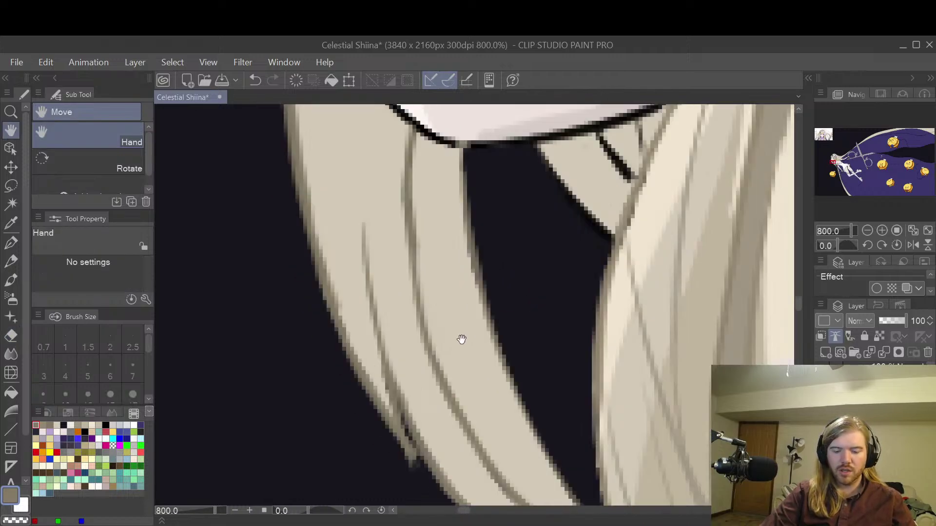
drag(460, 338, 484, 329)
key(e)
mouse_move(428, 459)
mouse_down()
mouse_move(420, 433)
mouse_move(436, 455)
mouse_move(422, 430)
mouse_move(431, 461)
mouse_up()
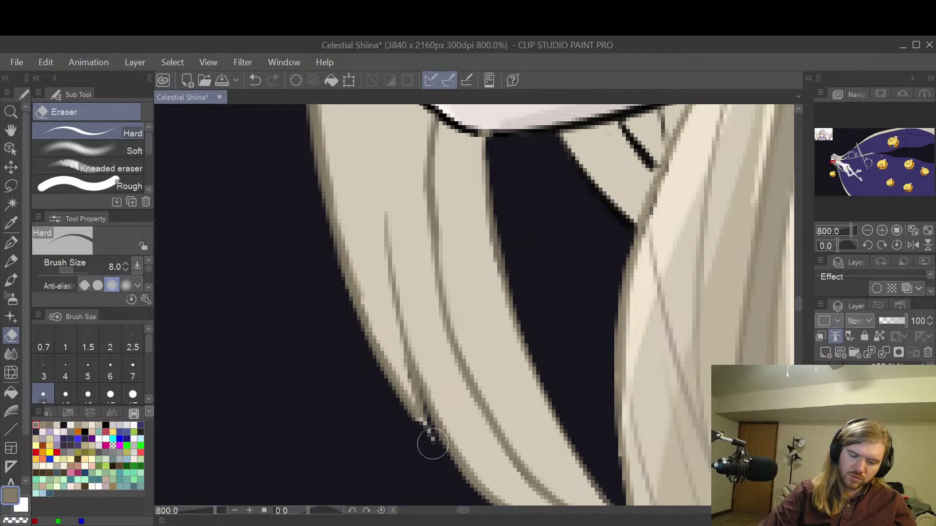
key(p)
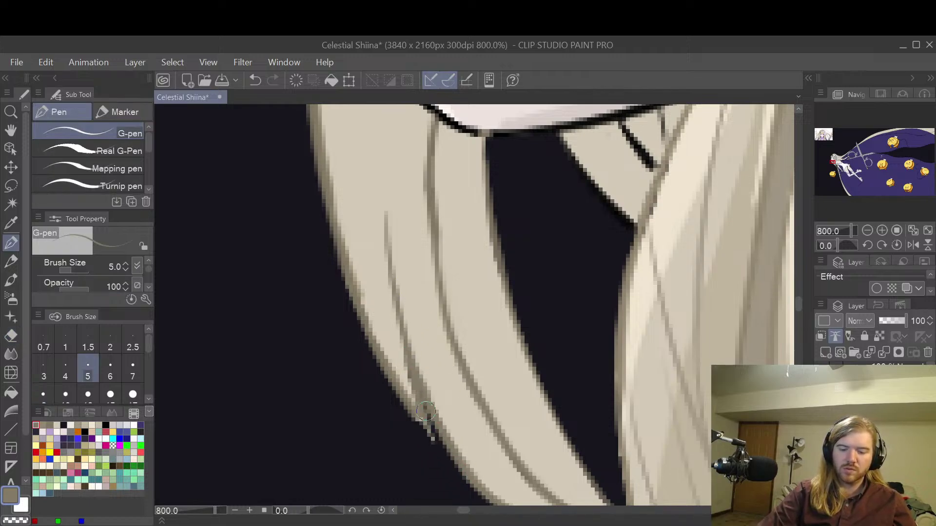
key(e)
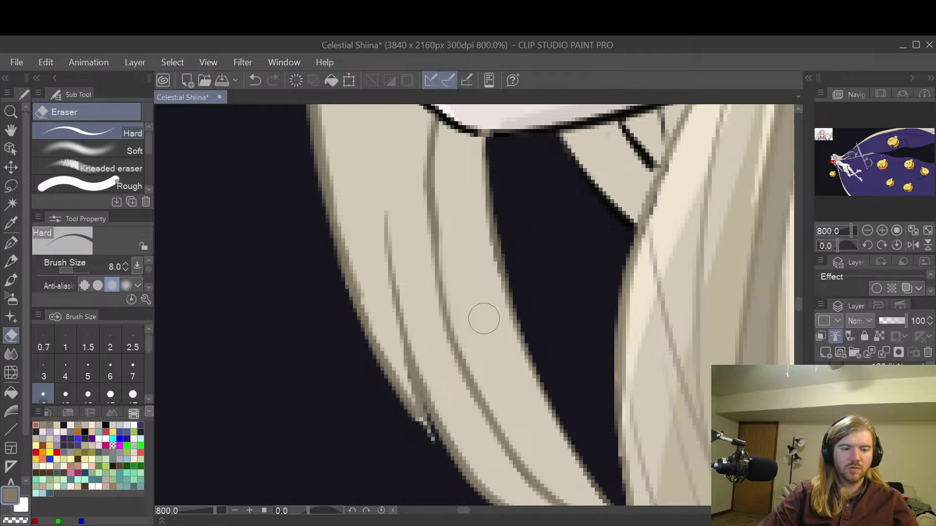
- Draw a new upper section of the inner strand line up to the jaw with the G-pen and erase its old section
key(h)
drag(587, 313, 543, 291)
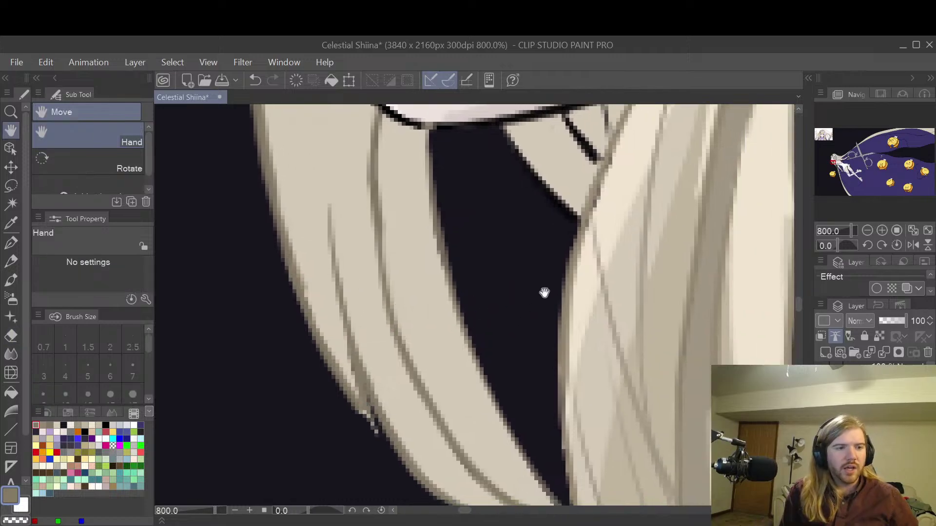
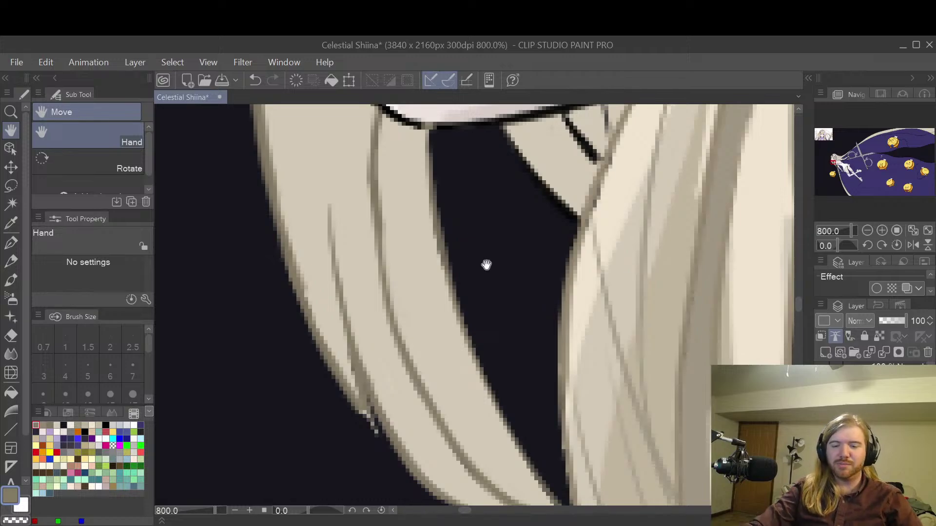
scroll(487, 263, down, 4)
drag(500, 257, 487, 296)
scroll(472, 285, up, 2)
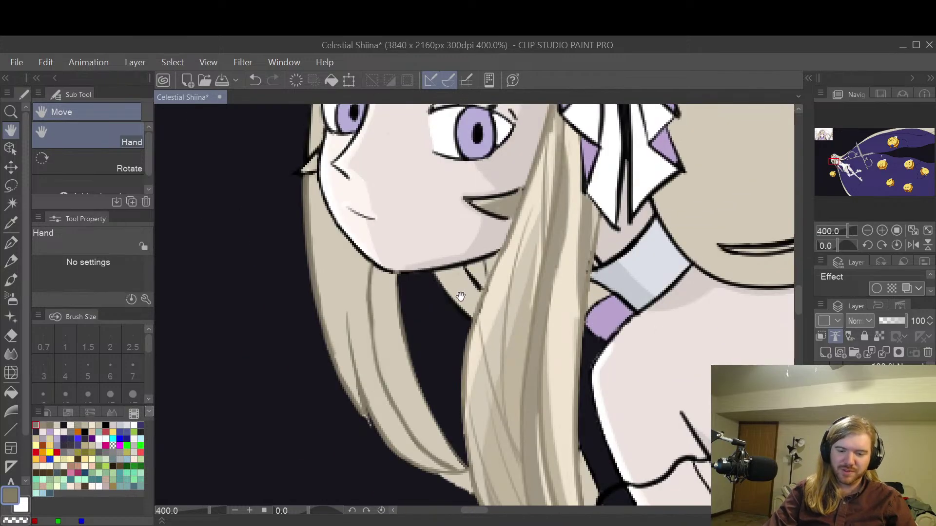
drag(475, 257, 517, 301)
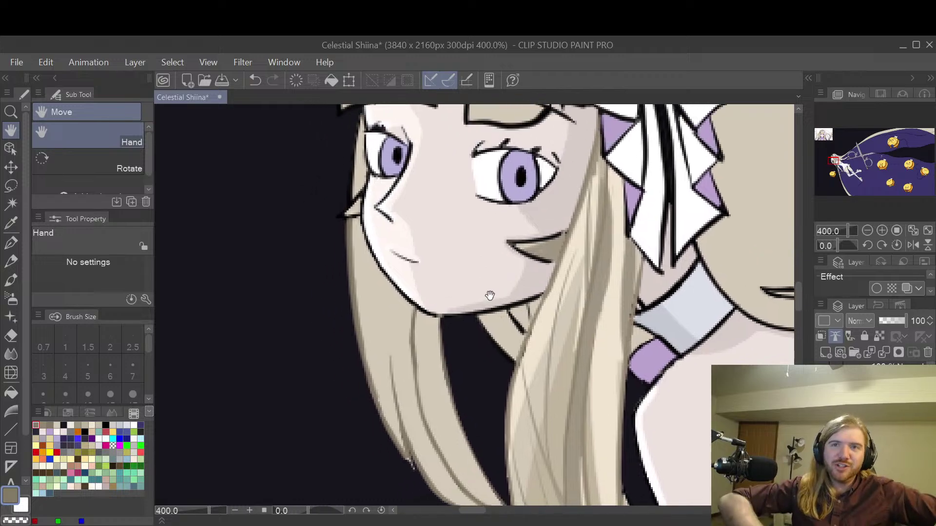
scroll(462, 331, up, 2)
drag(464, 335, 475, 188)
scroll(506, 294, down, 2)
drag(508, 287, 488, 306)
scroll(489, 306, up, 2)
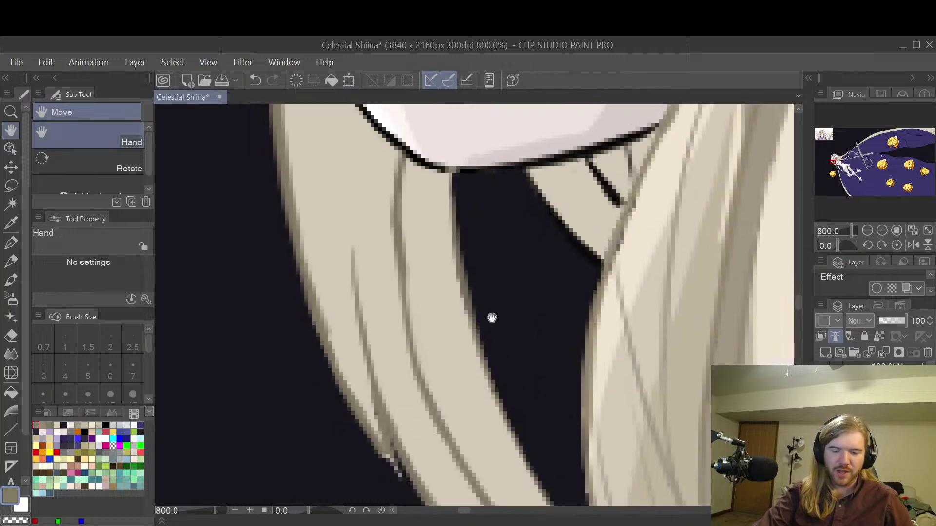
key(p)
drag(429, 340, 400, 124)
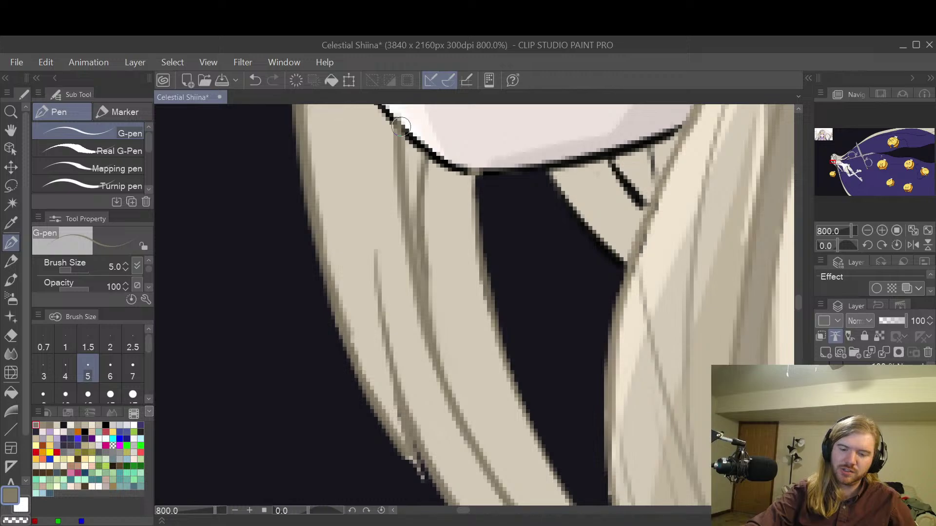
key(e)
drag(424, 156, 429, 252)
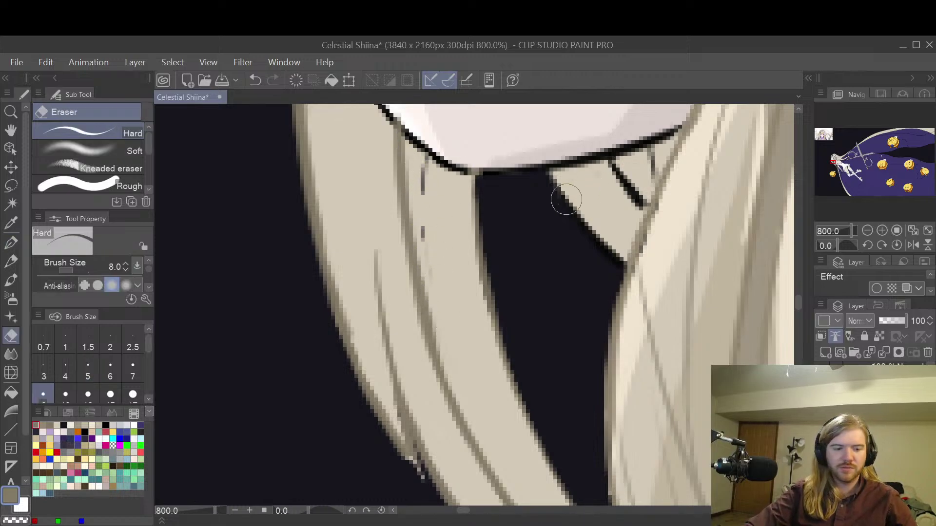
- Touch up the black jaw outline with the G-pen where the lock's inner strand line meets it
key(h)
drag(506, 161, 537, 324)
key(e)
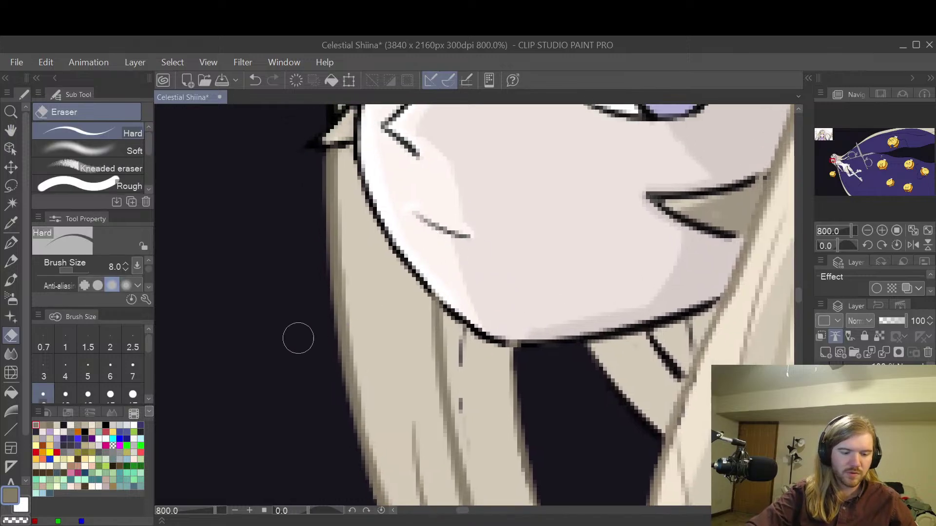
click(105, 425)
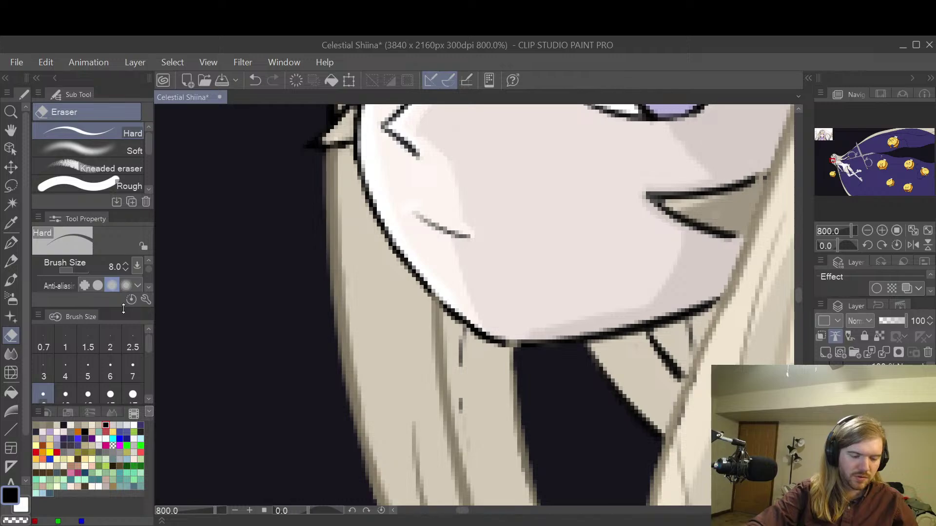
key(p)
drag(423, 282, 438, 298)
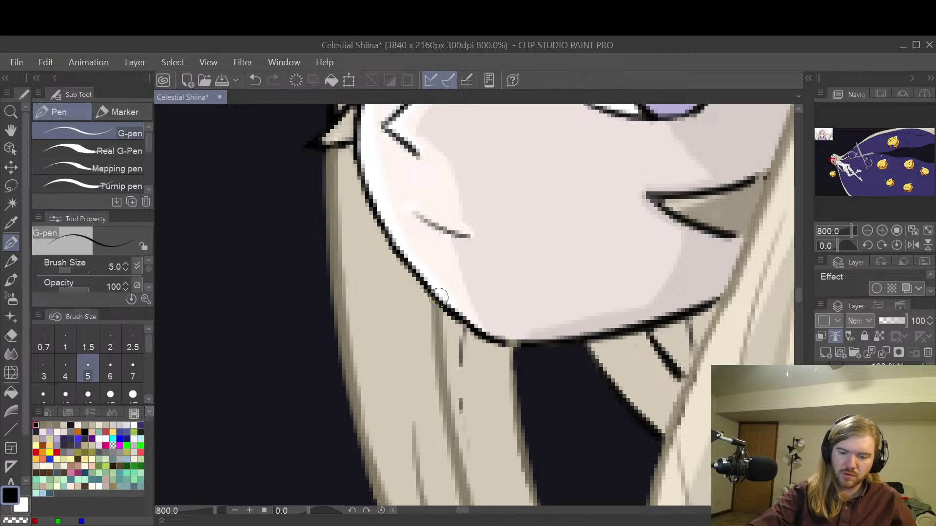
- Check the redrawn lock beside the face up close and against the whole head and figure
key(h)
scroll(438, 297, down, 2)
mouse_move(550, 372)
mouse_down()
mouse_move(522, 274)
mouse_move(601, 273)
mouse_move(575, 285)
mouse_up()
key(e)
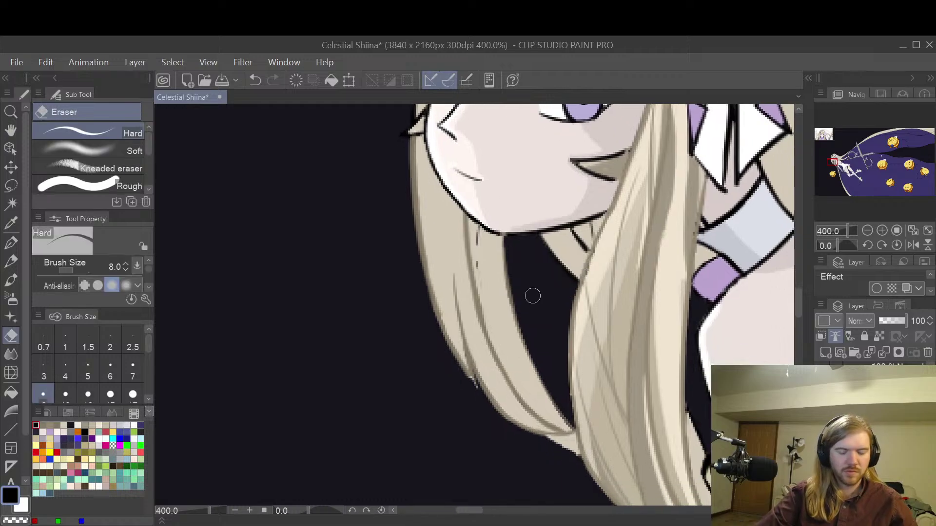
scroll(487, 284, up, 2)
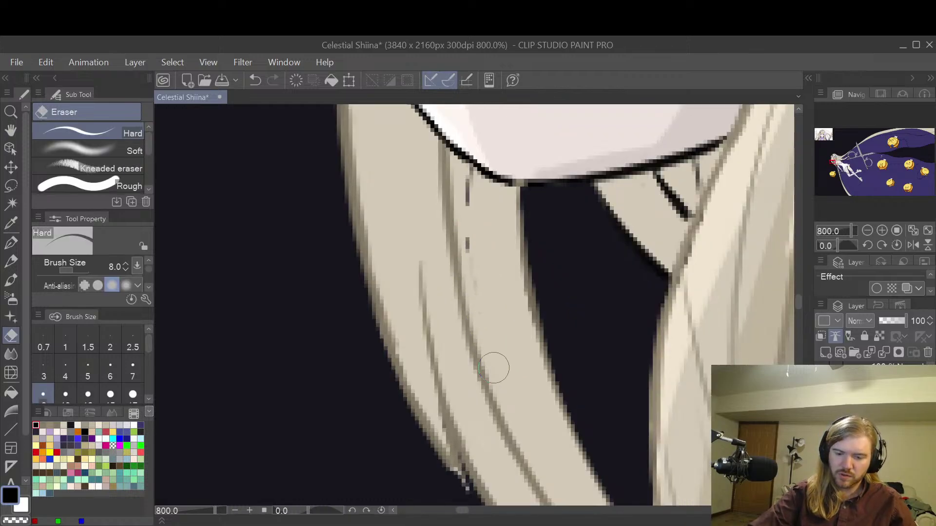
scroll(536, 273, down, 2)
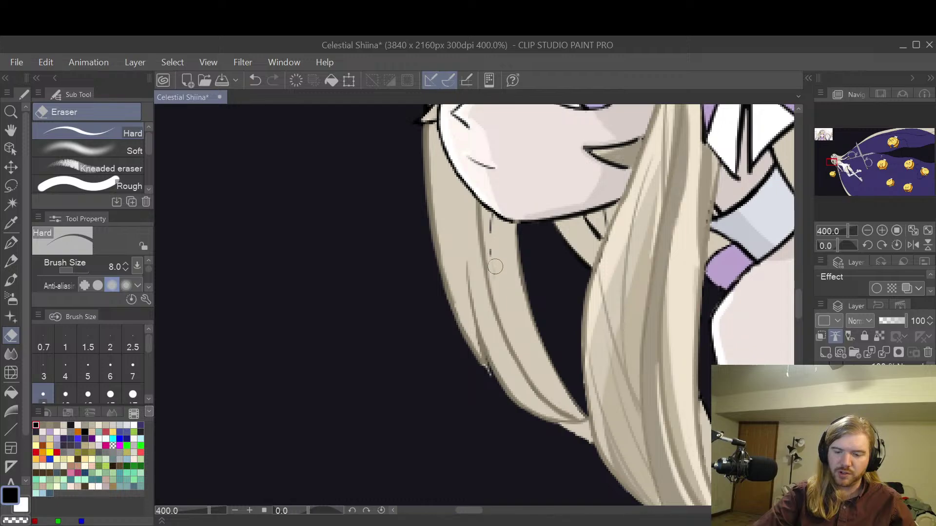
key(h)
drag(612, 273, 559, 276)
scroll(609, 230, down, 4)
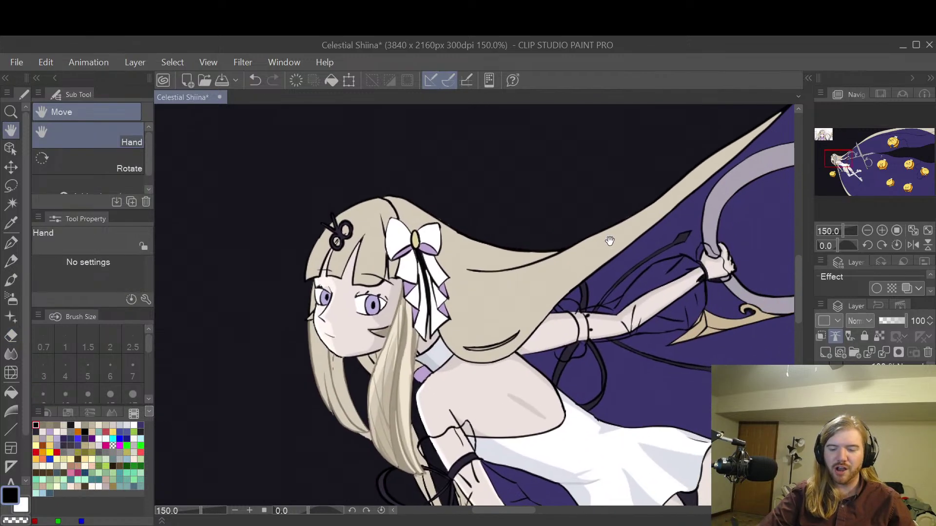
scroll(608, 241, down, 1)
drag(577, 202, 615, 172)
scroll(570, 228, up, 2)
drag(570, 228, 580, 346)
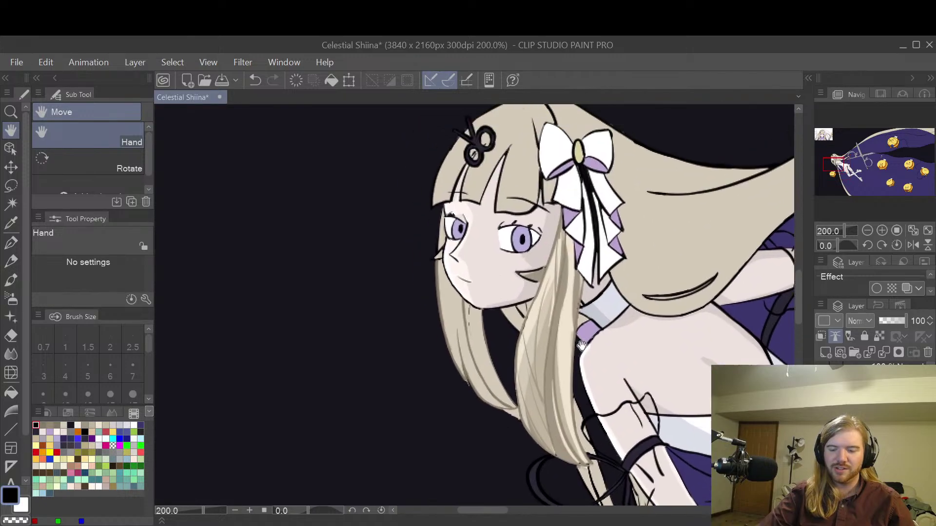
- Inspect the lock's strand lines and outer outline from its lower tip up to the face
scroll(580, 346, up, 2)
drag(577, 415, 565, 290)
scroll(556, 318, up, 2)
drag(546, 323, 545, 299)
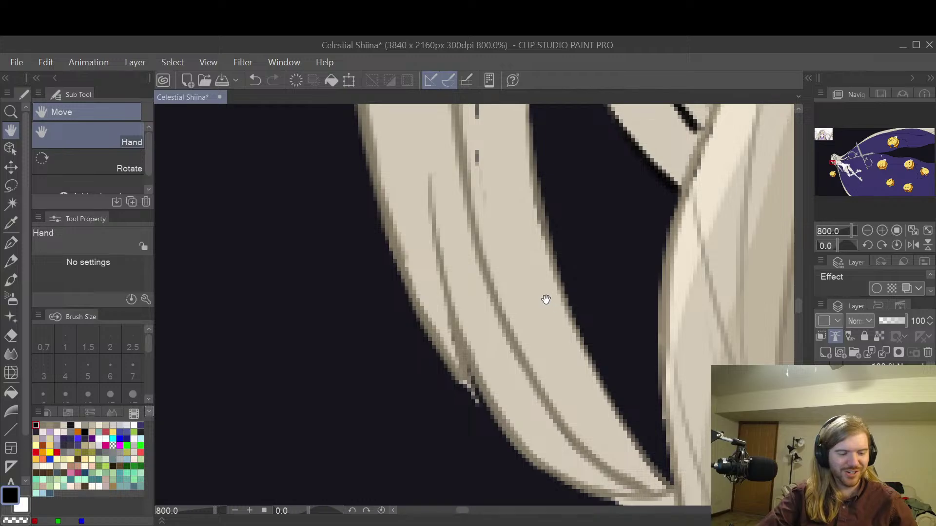
key(e)
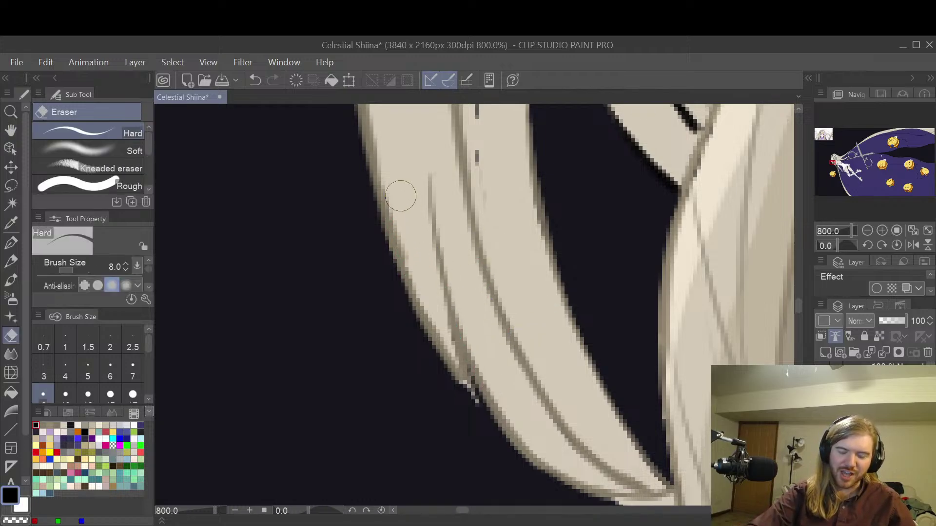
key(h)
drag(482, 233, 545, 347)
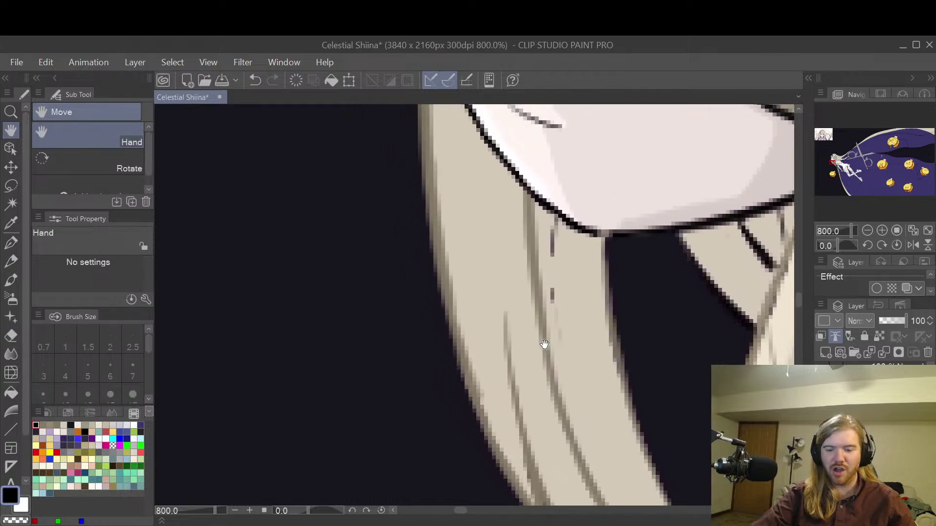
key(e)
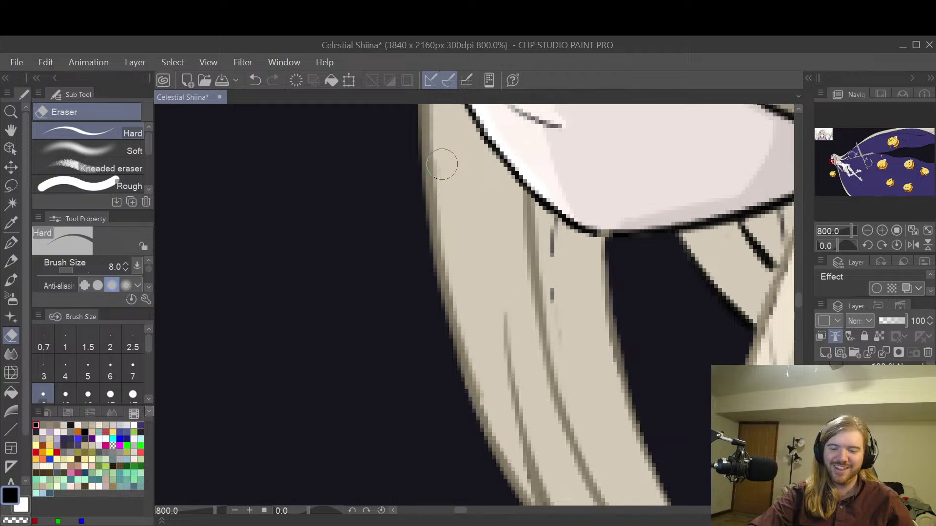
key(h)
mouse_move(482, 211)
mouse_down()
mouse_move(496, 325)
mouse_move(487, 338)
mouse_up()
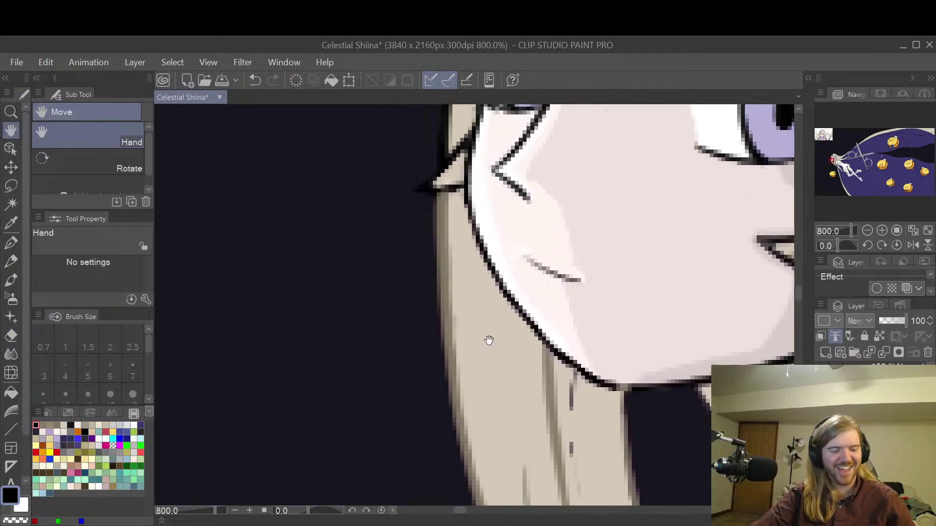
key(e)
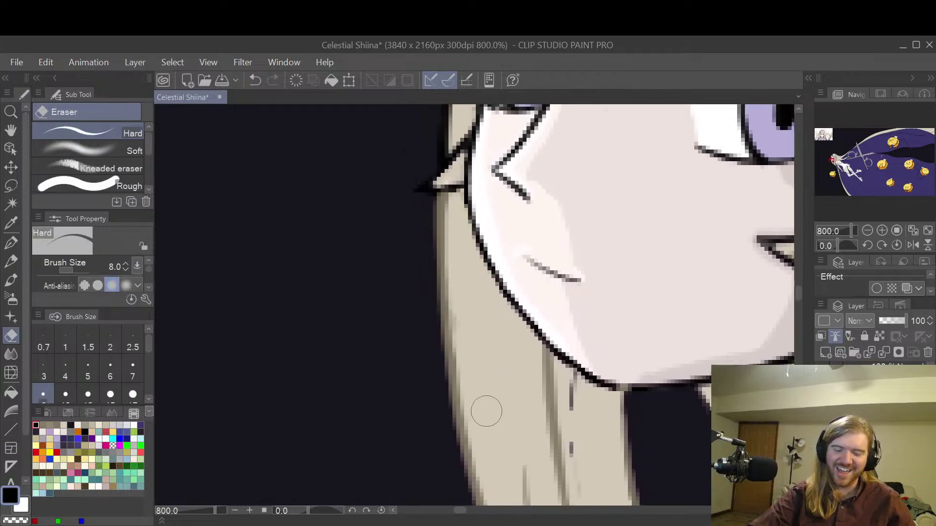
scroll(485, 397, down, 2)
key(h)
drag(543, 324, 532, 266)
drag(531, 351, 516, 293)
scroll(520, 286, up, 2)
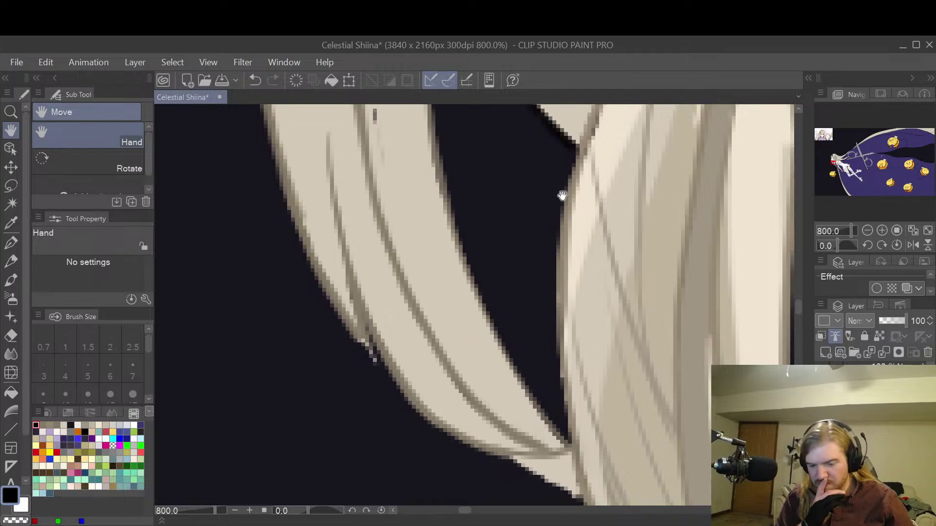
scroll(562, 196, down, 4)
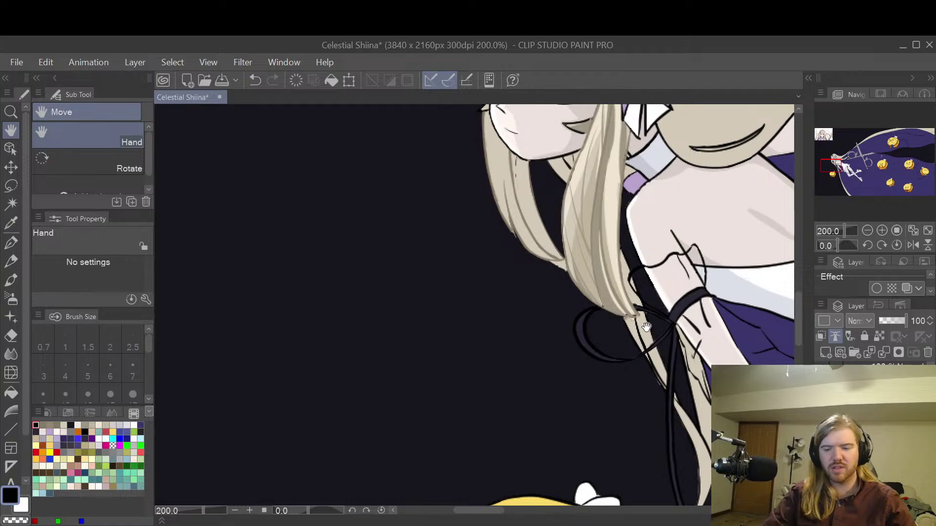
drag(645, 328, 629, 524)
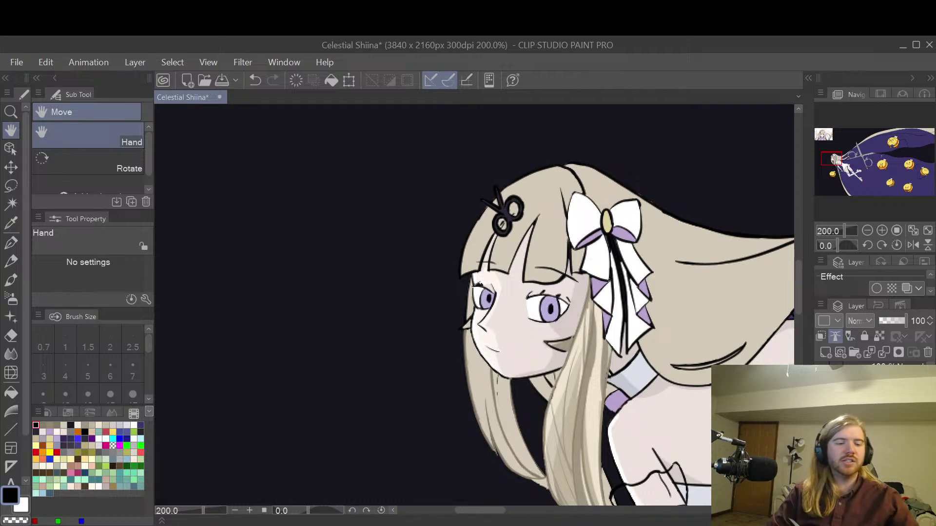
scroll(540, 407, up, 3)
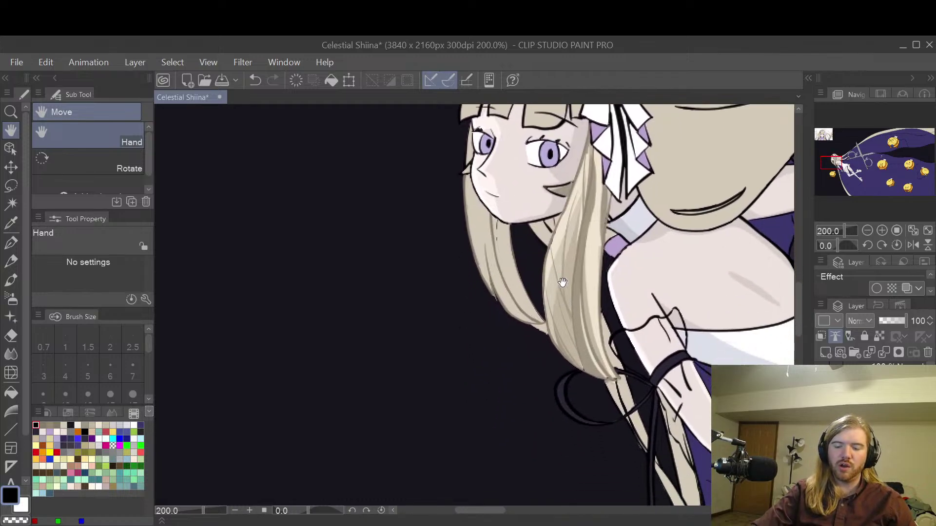
drag(522, 228, 542, 242)
drag(528, 332, 534, 318)
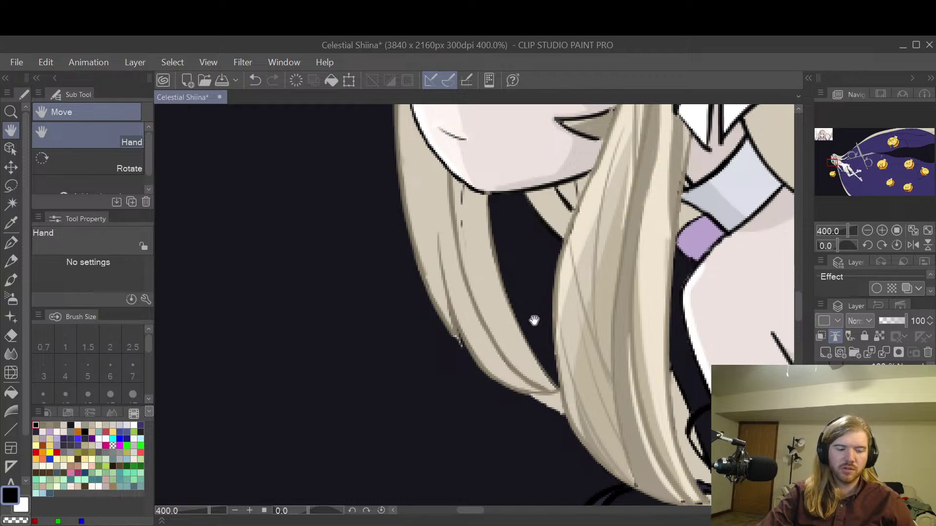
key(e)
drag(503, 353, 531, 378)
key(ctrl+z)
key(p)
key(ctrl+z)
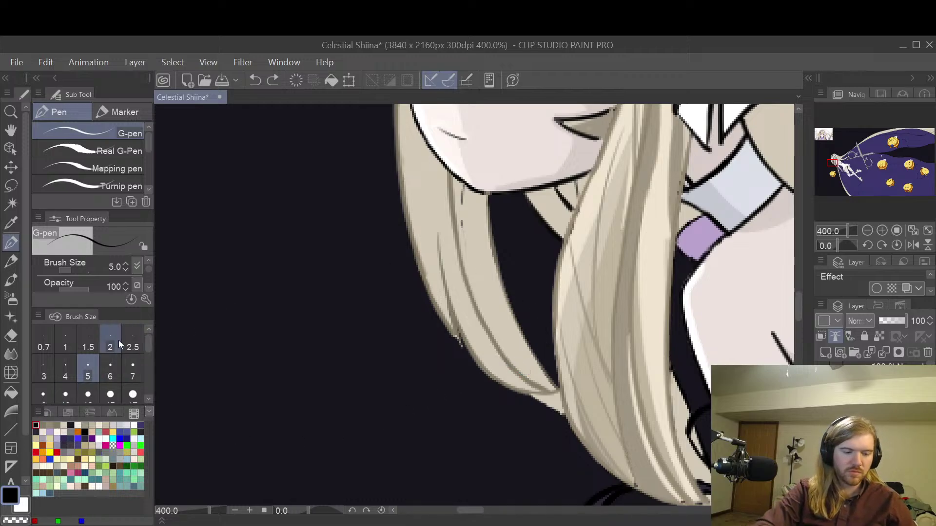
- Thicken the lower end of the lock's inner strand line near its tip with a short grey-brown G-pen stroke
key(p)
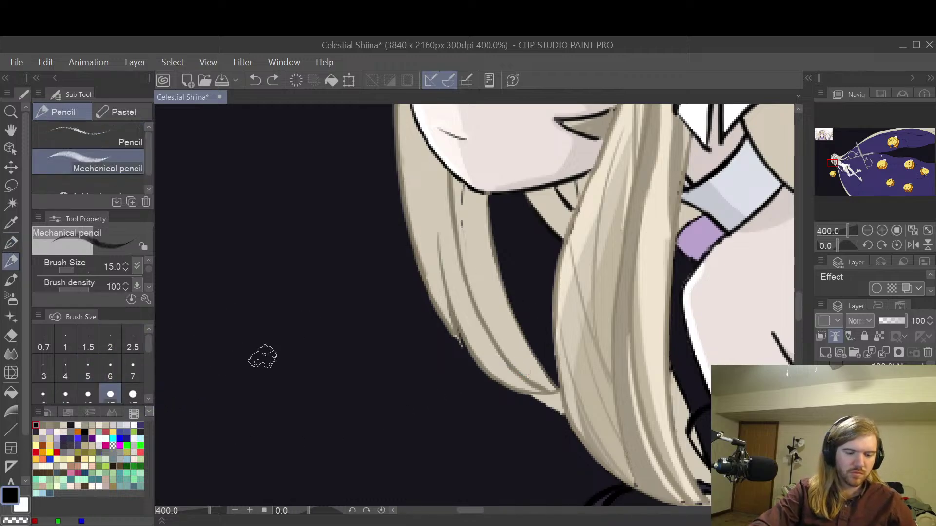
click(43, 426)
key(p)
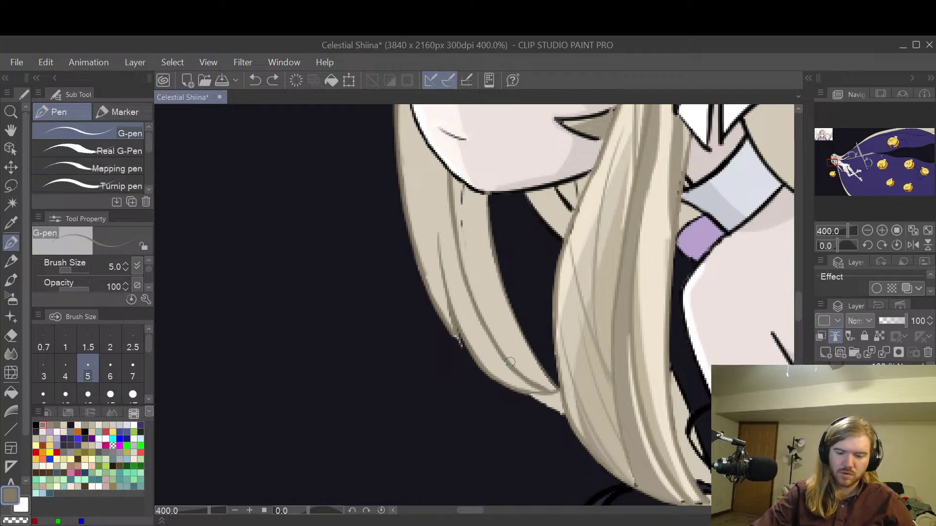
mouse_move(537, 385)
mouse_down()
mouse_move(512, 359)
mouse_move(519, 315)
mouse_up()
key(ctrl+z)
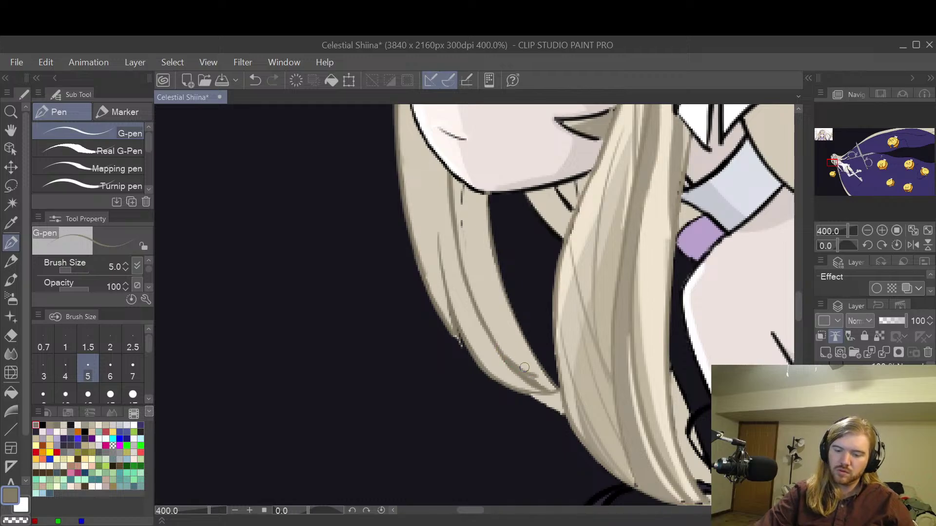
- Try extra thin G-pen strand strokes rising from the lock's tip and undo them
drag(538, 376, 495, 322)
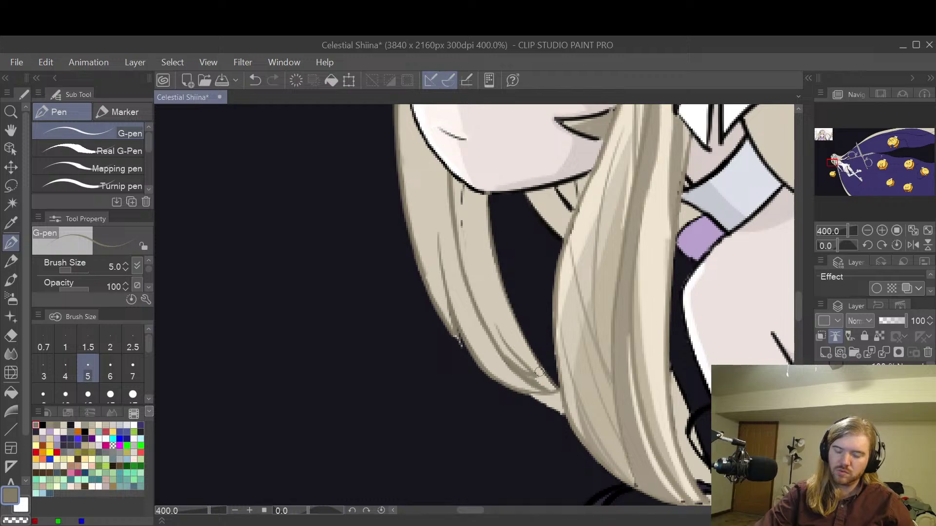
drag(519, 329, 544, 382)
key(ctrl+z)
key(ctrl+z)
key(ctrl+z)
- Draw G-pen strokes along the inner edge and underside of the lock's tip, running to the neighbouring lock
drag(521, 333, 568, 412)
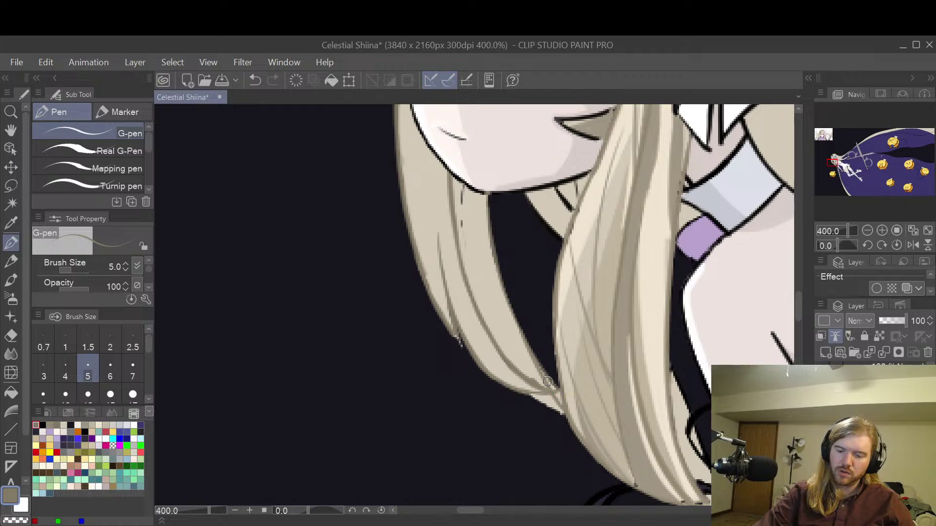
key(ctrl+z)
mouse_move(518, 327)
mouse_down()
mouse_move(557, 401)
mouse_move(551, 389)
mouse_move(518, 386)
mouse_move(569, 411)
mouse_up()
drag(519, 388, 568, 414)
drag(512, 321, 538, 385)
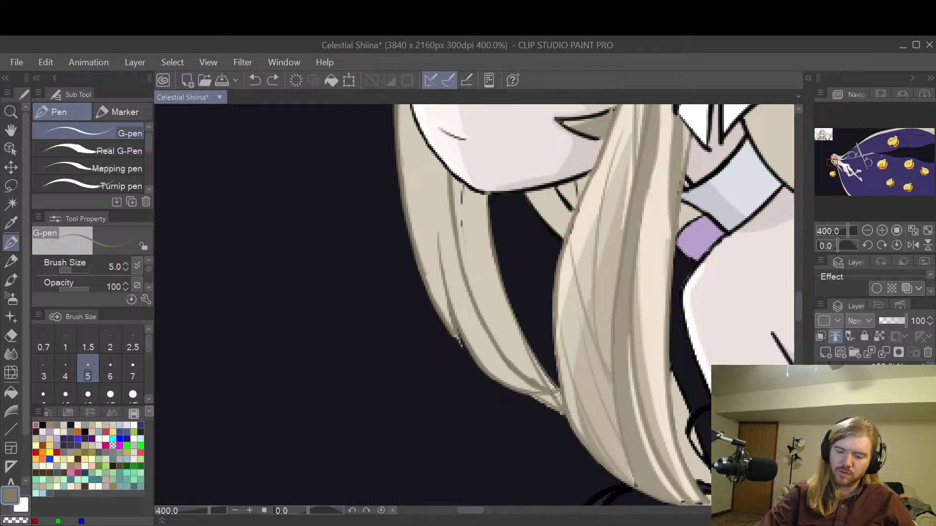
- Clean up the underside of the lock's tip with the dark background color and redraw its outline in grey-brown with the G-pen
scroll(564, 399, up, 2)
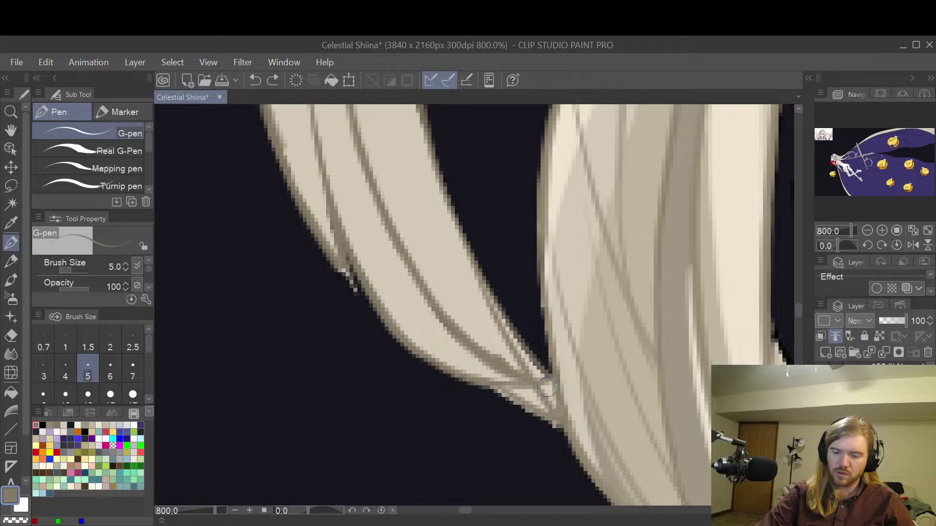
alt+click(496, 397)
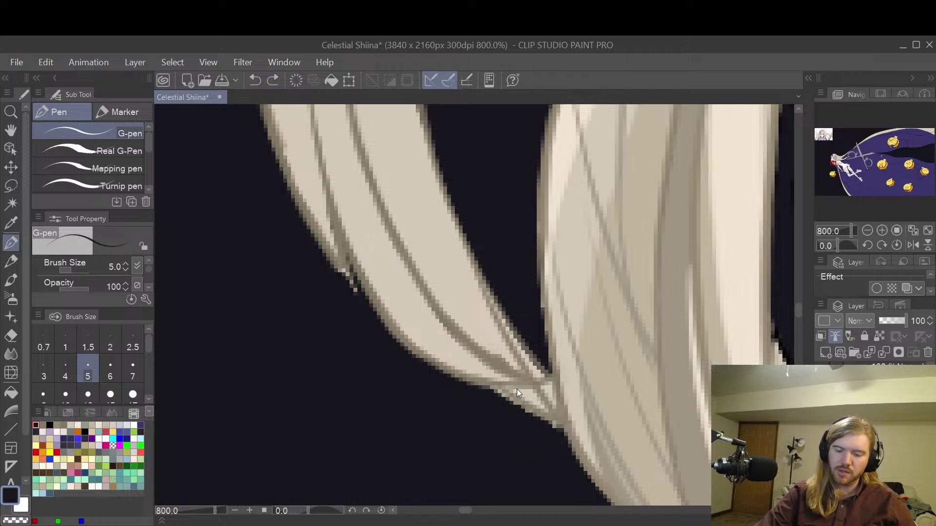
mouse_move(489, 372)
mouse_down()
mouse_move(506, 397)
mouse_move(496, 390)
mouse_move(555, 422)
mouse_up()
key(ctrl+z)
click(42, 425)
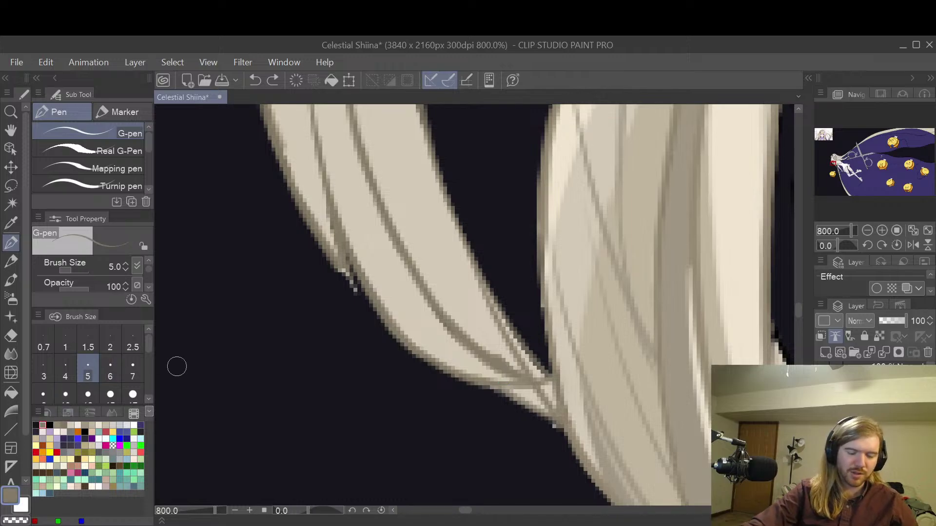
key(p)
key(p)
drag(489, 383, 561, 422)
key(ctrl+z)
drag(494, 388, 570, 421)
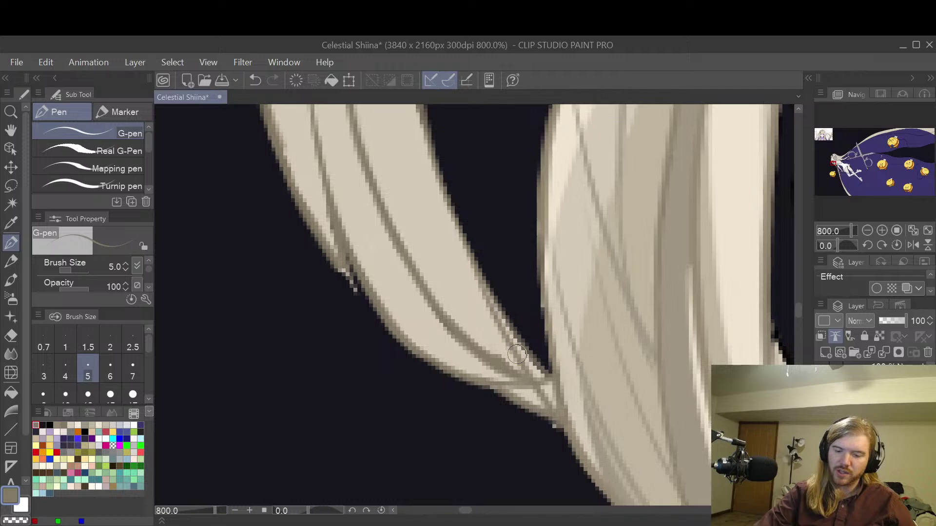
- Draw a short G-pen wisp branching off the lock's inner edge just above its tip, retrying the stroke until it fits
key(e)
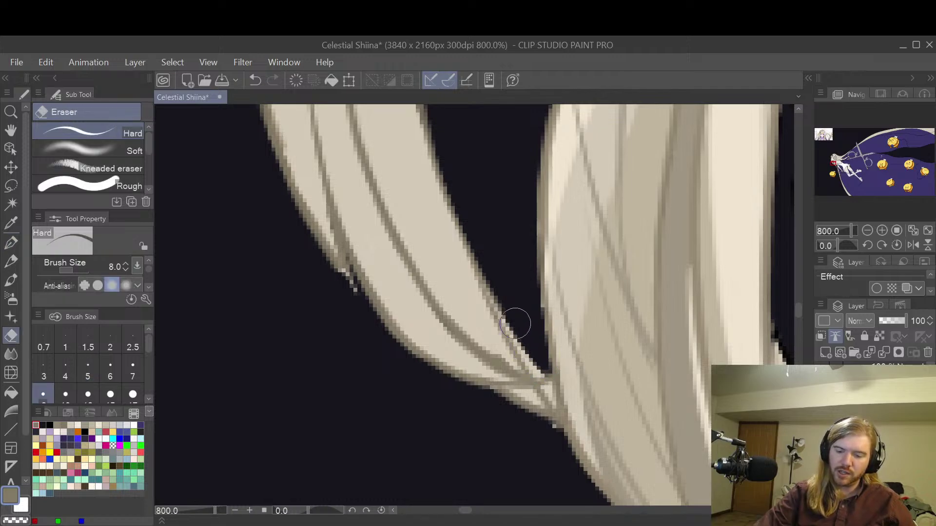
key(p)
drag(482, 282, 533, 349)
key(ctrl+z)
drag(471, 263, 550, 368)
key(ctrl+z)
drag(477, 276, 536, 347)
key(ctrl+z)
drag(465, 234, 542, 340)
key(ctrl+z)
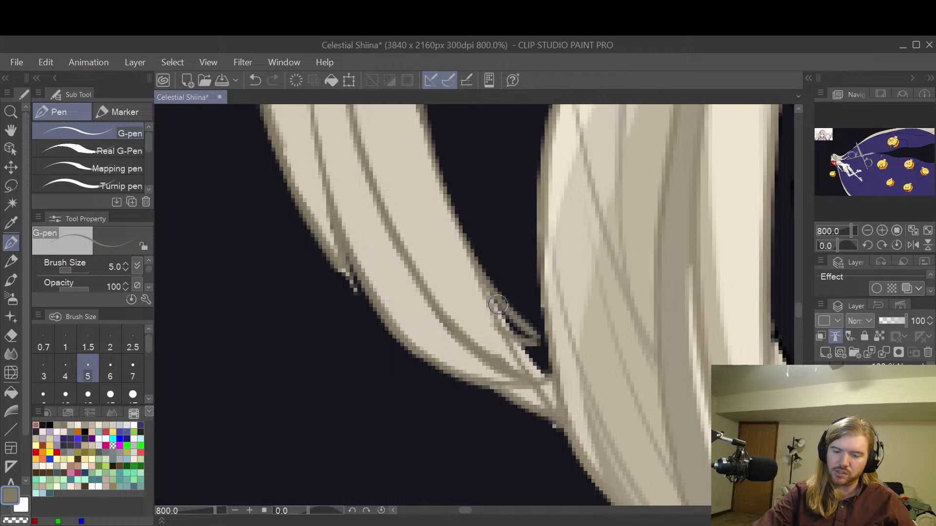
drag(536, 338, 479, 274)
key(e)
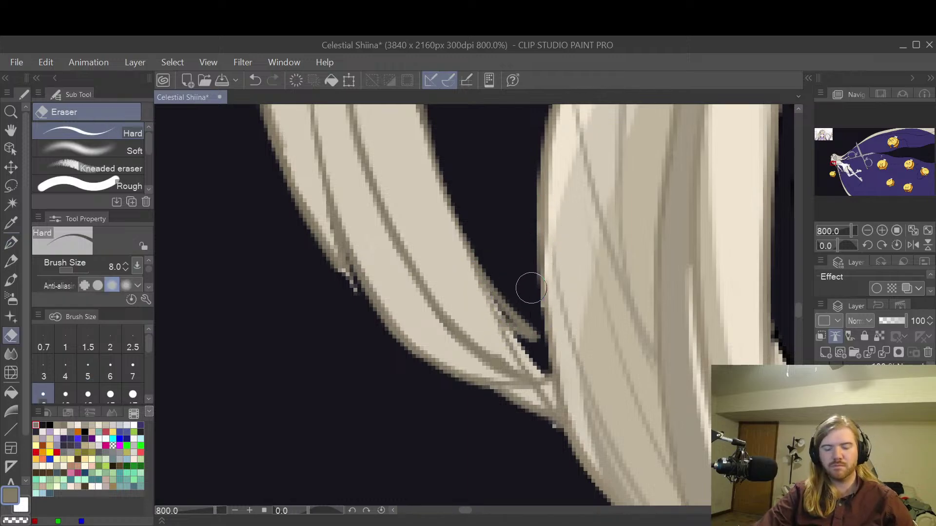
key(p)
key(h)
mouse_move(511, 229)
mouse_down()
mouse_move(505, 268)
mouse_move(515, 306)
mouse_up()
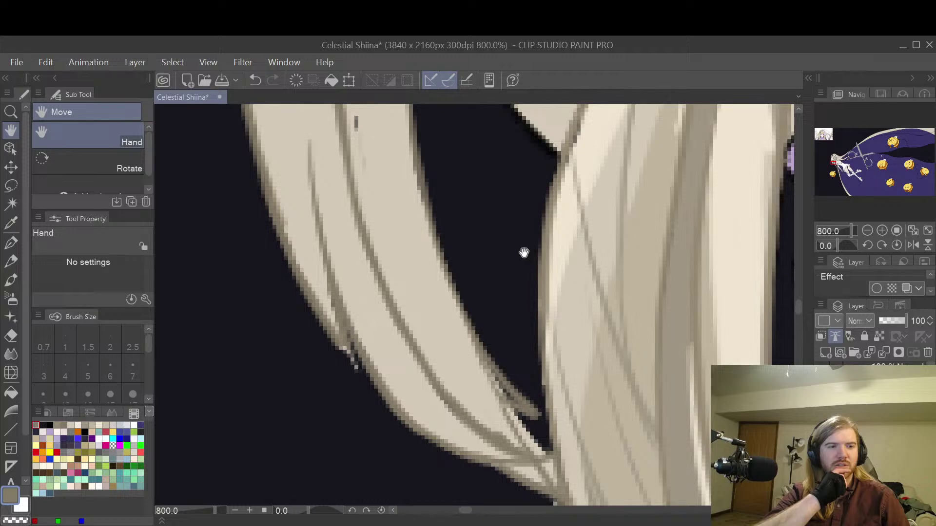
scroll(465, 211, down, 2)
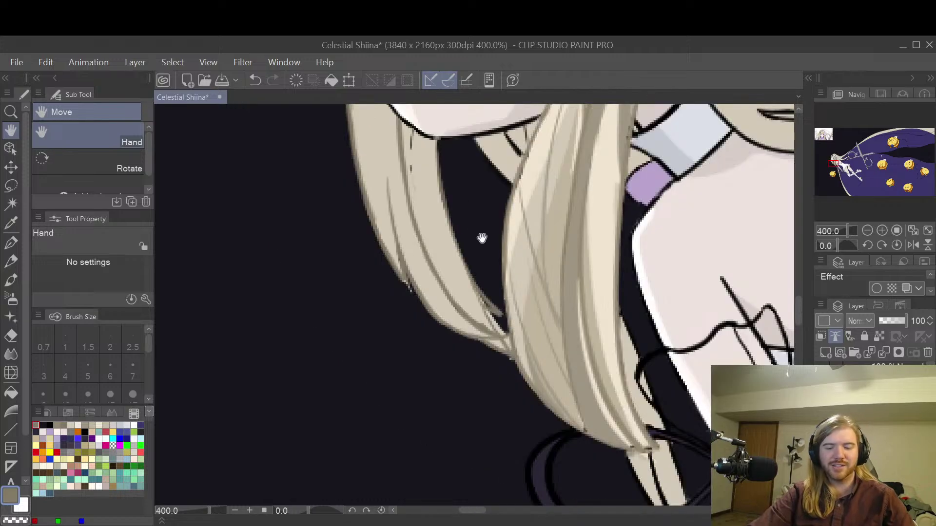
- Try G-pen strand strokes down the middle of the lock towards its tip and undo them
drag(475, 255, 459, 267)
scroll(459, 268, up, 2)
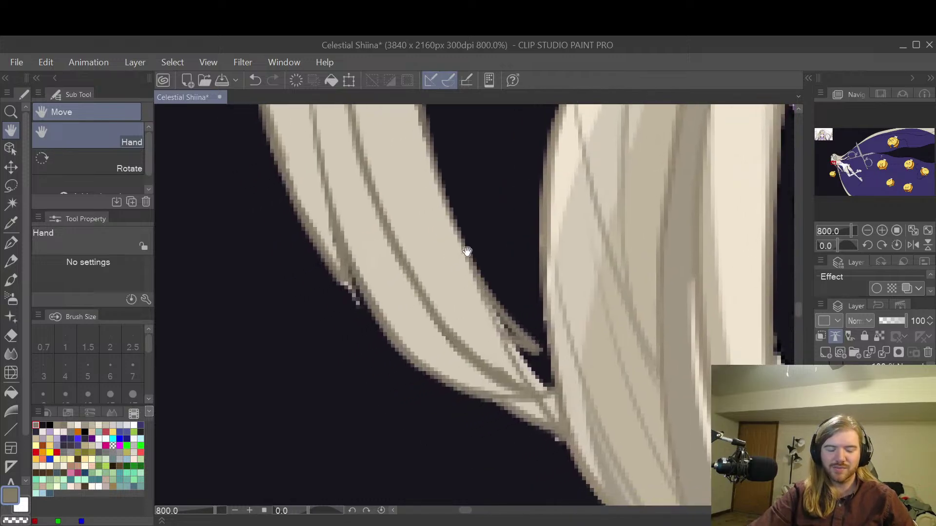
key(p)
mouse_move(372, 194)
mouse_down()
mouse_move(397, 274)
mouse_move(484, 393)
mouse_up()
key(ctrl+z)
drag(373, 194, 455, 387)
key(ctrl+z)
drag(372, 191, 453, 363)
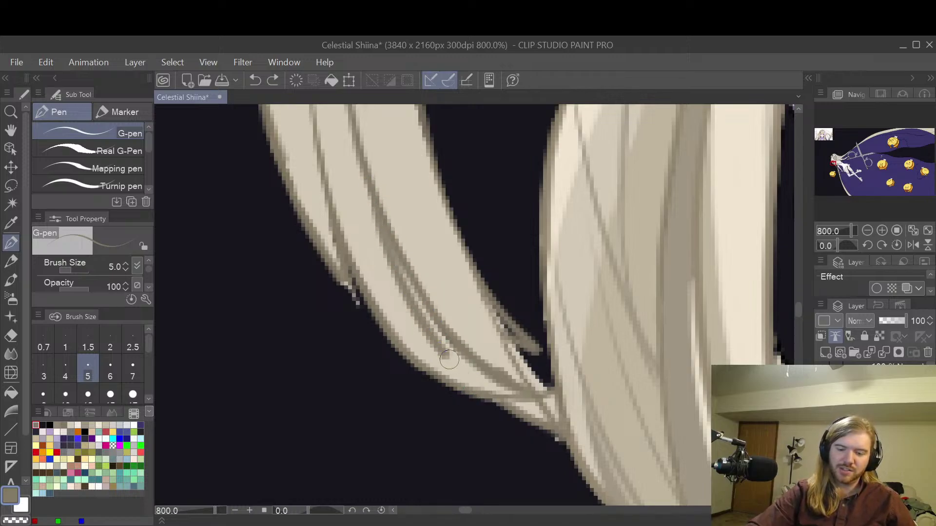
drag(366, 313, 475, 348)
key(ctrl+z)
drag(369, 313, 468, 380)
key(ctrl+z)
key(ctrl+z)
- Draw a G-pen strand down the lock that runs out past its underside as a pointed wisp, and outline the wisp's outer edge
mouse_move(369, 183)
mouse_down()
mouse_move(389, 297)
mouse_move(414, 358)
mouse_up()
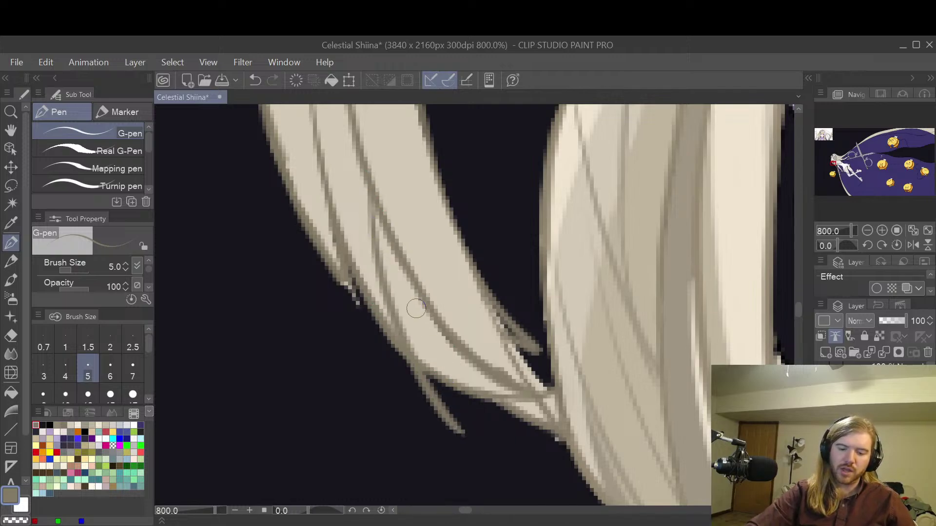
key(ctrl+z)
mouse_move(356, 133)
mouse_down()
mouse_move(435, 405)
mouse_move(460, 441)
mouse_up()
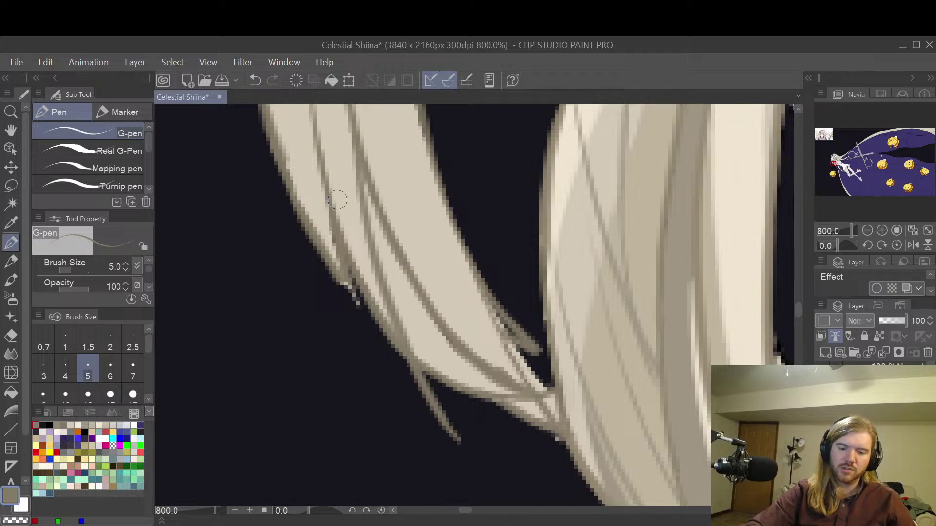
key(ctrl+z)
drag(341, 230, 475, 441)
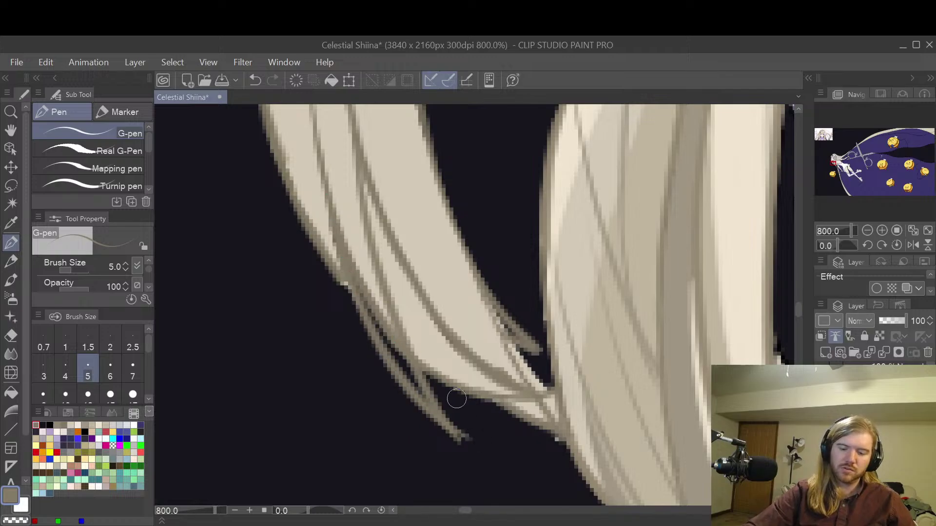
- Erase the gap between the new wisp and the lock's outer edge with the Hard eraser, and trim the wisp's tip
key(space)
scroll(487, 270, down, 3)
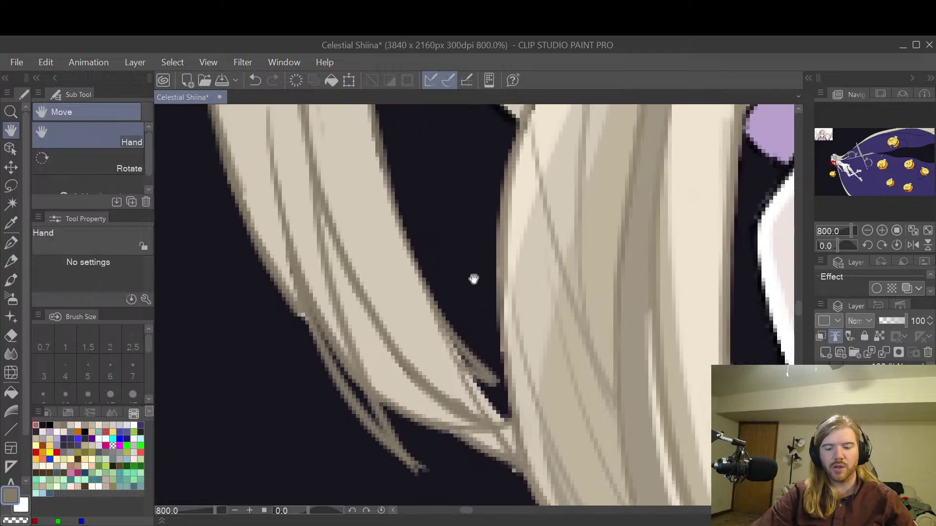
scroll(487, 265, up, 3)
key(e)
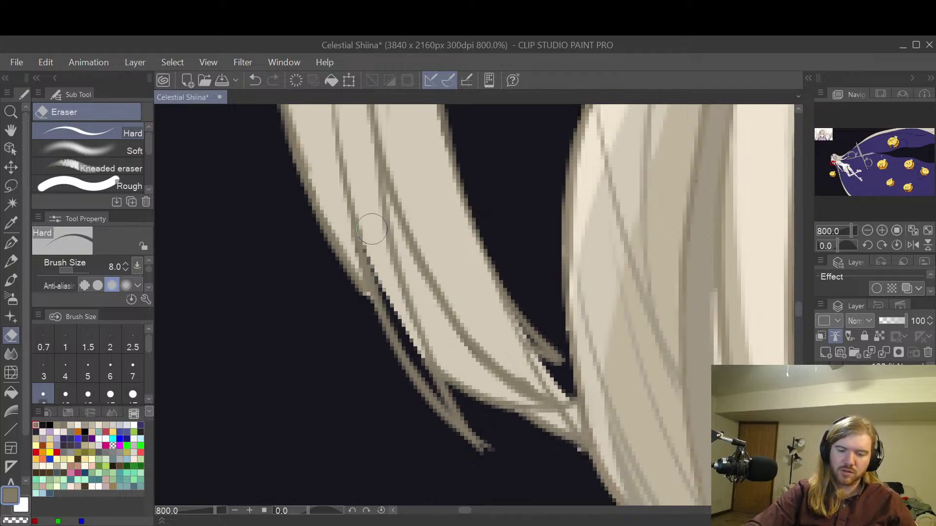
key(space)
scroll(516, 251, down, 6)
mouse_move(537, 154)
mouse_down()
mouse_move(515, 203)
mouse_move(540, 300)
mouse_up()
scroll(524, 312, up, 3)
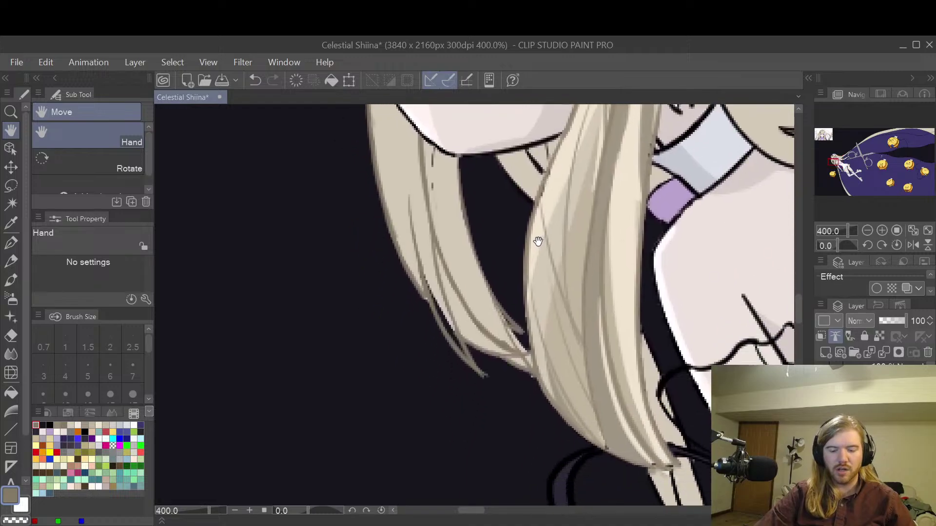
scroll(497, 377, up, 3)
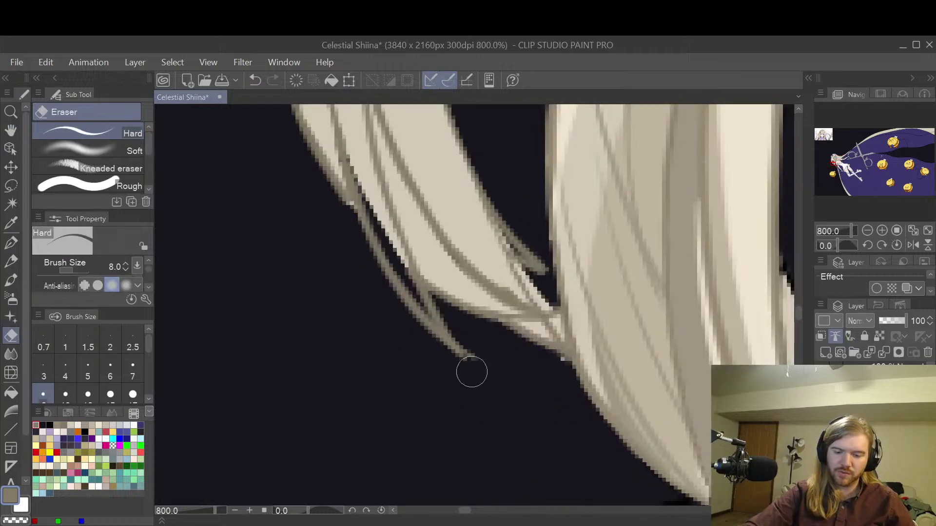
click(458, 355)
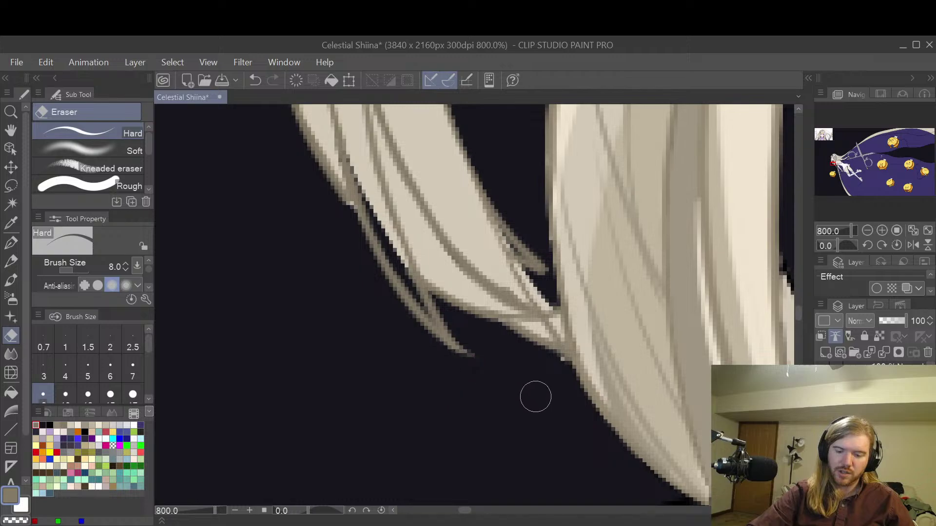
key(space)
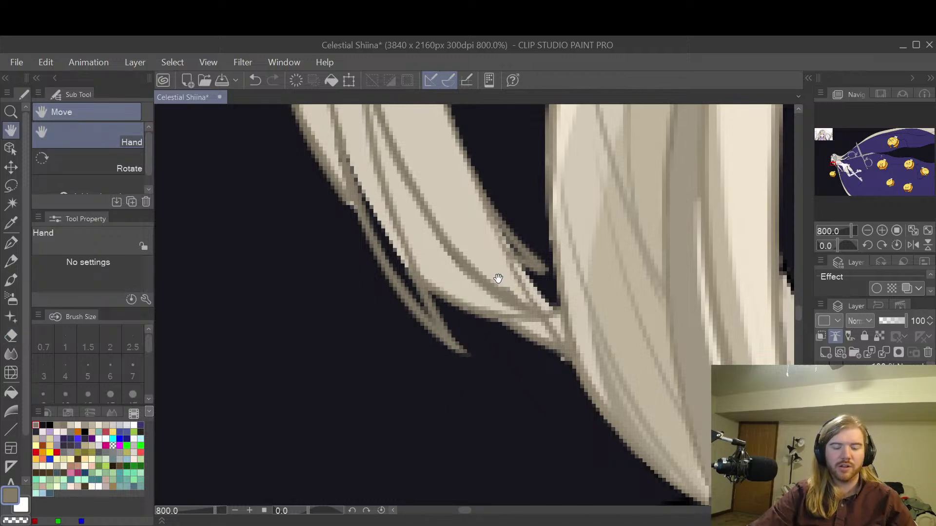
- Draw curved G-pen strand strokes from the lock's outer half across to its central strand, just above the wisp
drag(490, 269, 507, 314)
scroll(507, 314, down, 4)
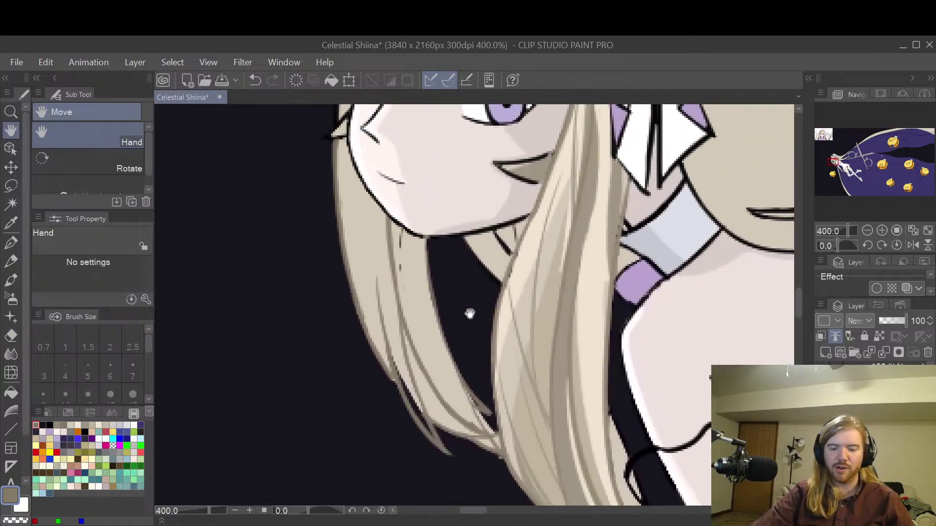
key(p)
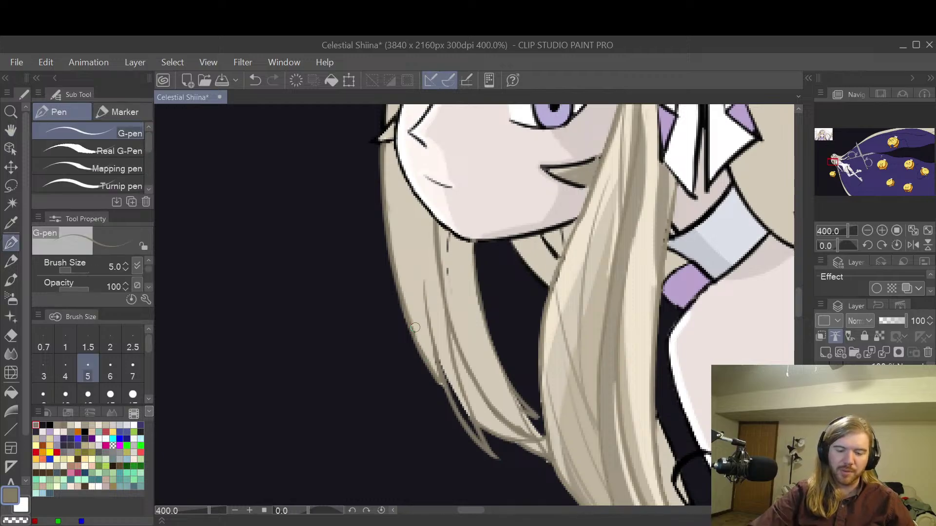
key(p)
key(p)
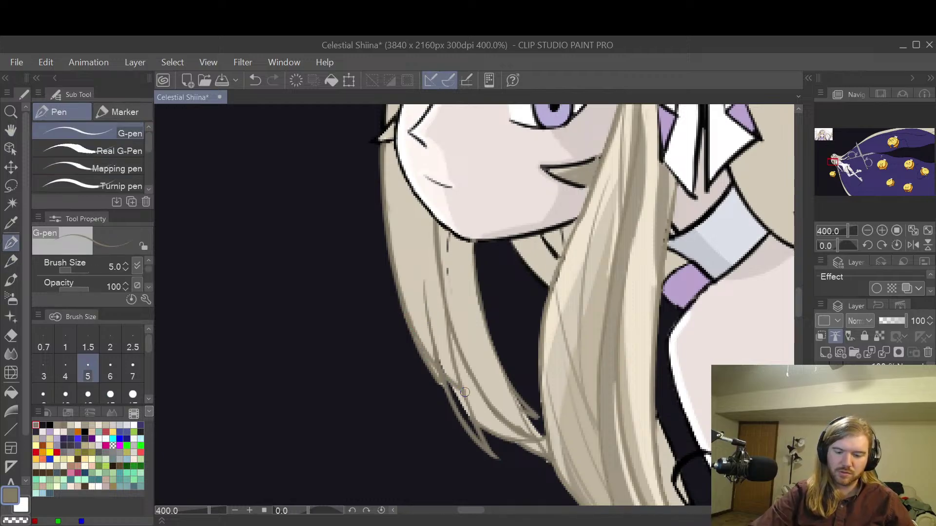
key(ctrl+z)
drag(461, 375, 417, 272)
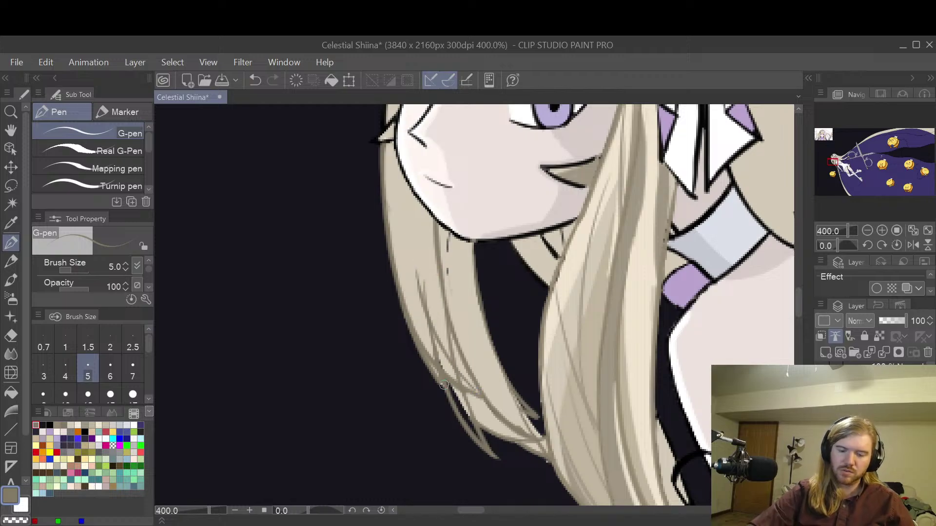
- Clean up the crossing strand lines near the lock's outer edge with the Hard eraser, reducing its size to 4
key(e)
scroll(441, 375, up, 3)
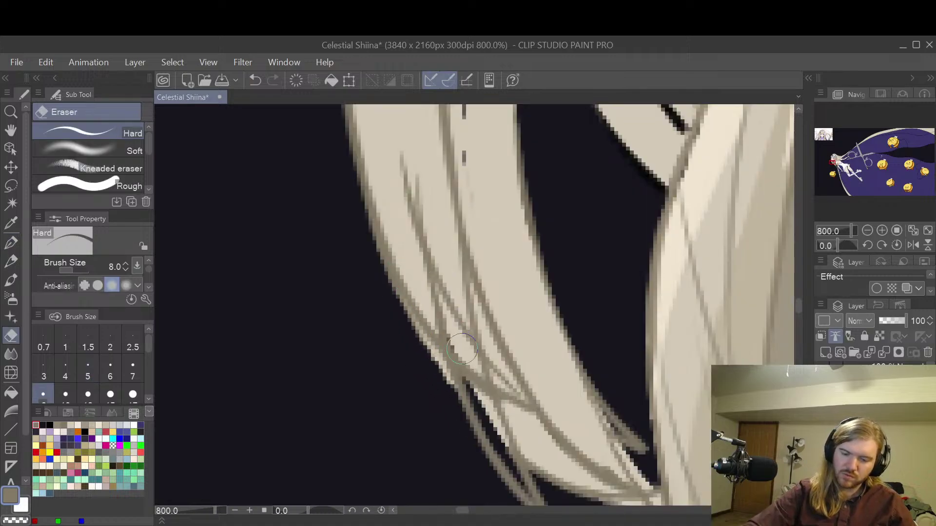
key(bracketleft)
key(bracketleft)
key(bracketleft)
key(bracketleft)
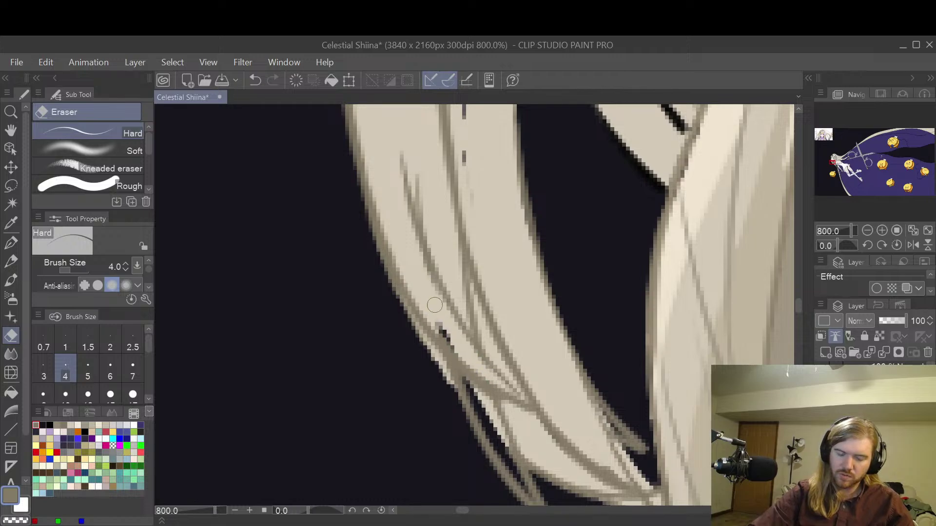
- Try G-pen strand strokes from the jawline down into the lock and undo them
key(space)
drag(548, 277, 478, 256)
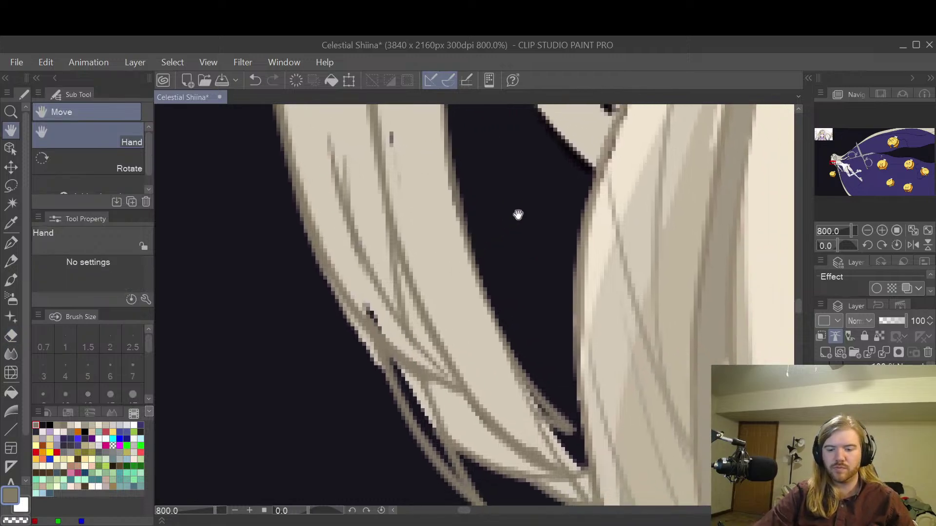
scroll(518, 214, down, 3)
scroll(531, 224, up, 2)
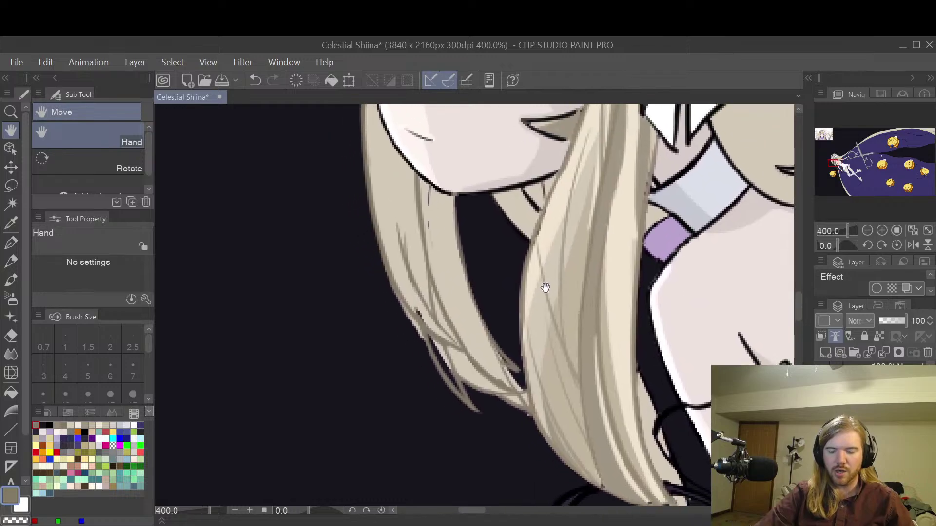
drag(488, 238, 497, 296)
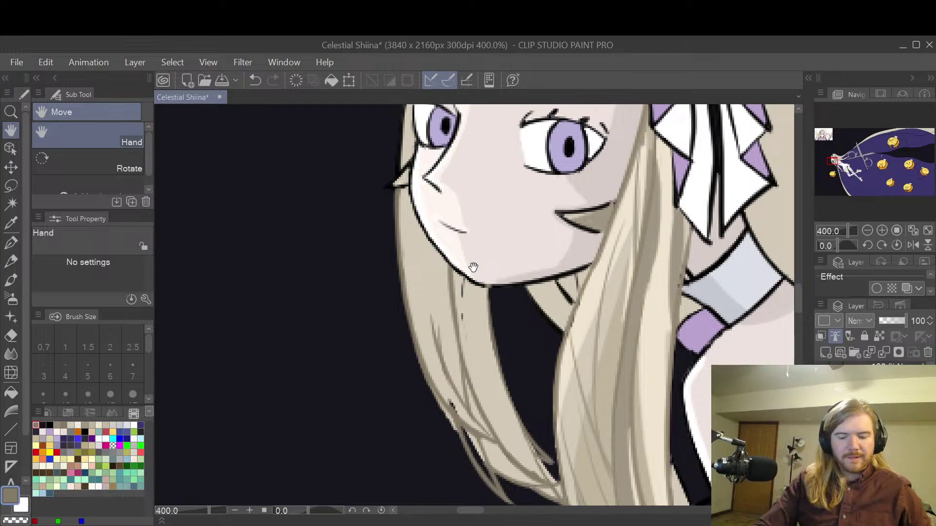
key(p)
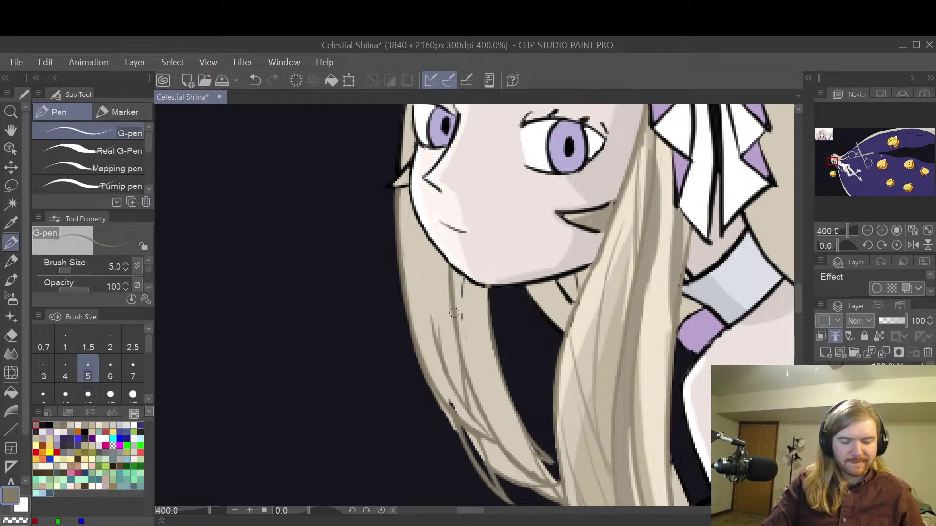
drag(434, 249, 450, 366)
key(ctrl+z)
drag(437, 251, 440, 351)
key(ctrl+z)
mouse_move(425, 227)
mouse_down()
mouse_move(435, 332)
mouse_move(456, 375)
mouse_up()
key(ctrl+z)
drag(445, 261, 439, 391)
key(ctrl+z)
mouse_move(441, 254)
mouse_down()
mouse_move(430, 330)
mouse_move(452, 403)
mouse_up()
key(ctrl+z)
drag(445, 254, 446, 374)
key(ctrl+z)
drag(443, 254, 452, 389)
key(ctrl+z)
key(ctrl+z)
drag(444, 250, 438, 366)
key(ctrl+z)
drag(444, 251, 440, 361)
key(ctrl+z)
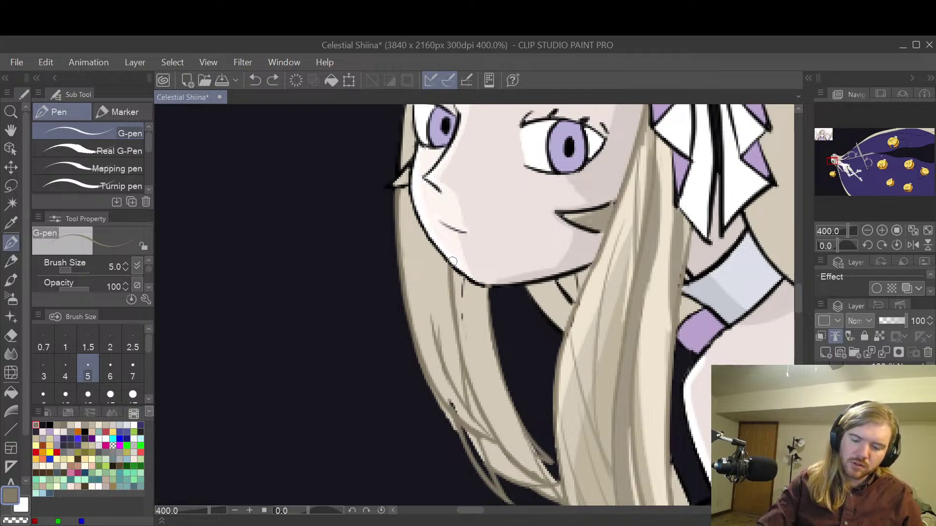
- Try G-pen strand strokes rising from the middle of the lock towards the side of the face and undo them
mouse_move(449, 263)
mouse_down()
mouse_move(436, 317)
mouse_move(443, 351)
mouse_move(403, 179)
mouse_up()
key(ctrl+z)
key(ctrl+z)
key(ctrl+z)
key(ctrl+z)
drag(435, 325, 417, 168)
key(ctrl+z)
mouse_move(444, 364)
mouse_down()
mouse_move(419, 307)
mouse_move(400, 185)
mouse_up()
key(ctrl+z)
drag(435, 348, 397, 200)
key(ctrl+z)
mouse_move(443, 358)
mouse_down()
mouse_move(415, 296)
mouse_move(399, 175)
mouse_move(420, 138)
mouse_up()
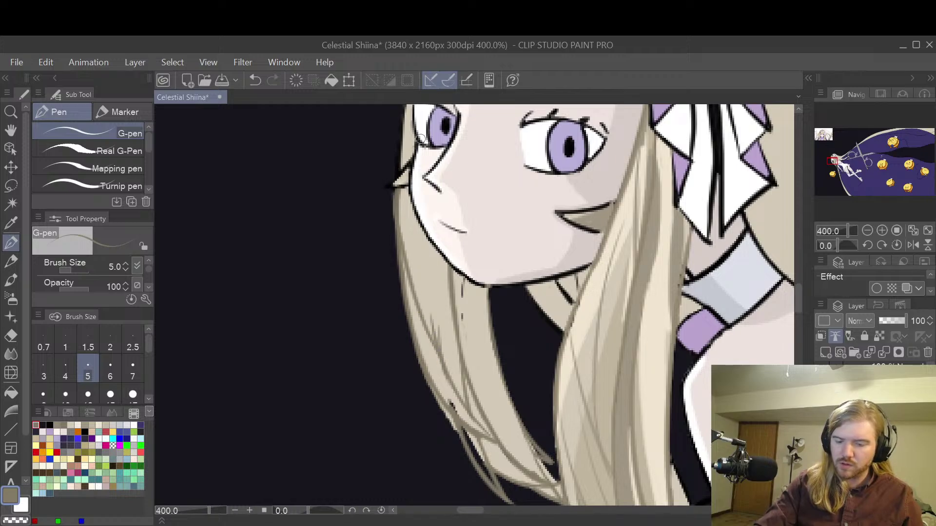
key(ctrl+z)
mouse_move(442, 363)
mouse_down()
mouse_move(417, 312)
mouse_move(397, 195)
mouse_up()
key(ctrl+z)
mouse_move(435, 348)
mouse_down()
mouse_move(410, 287)
mouse_move(399, 212)
mouse_move(404, 156)
mouse_up()
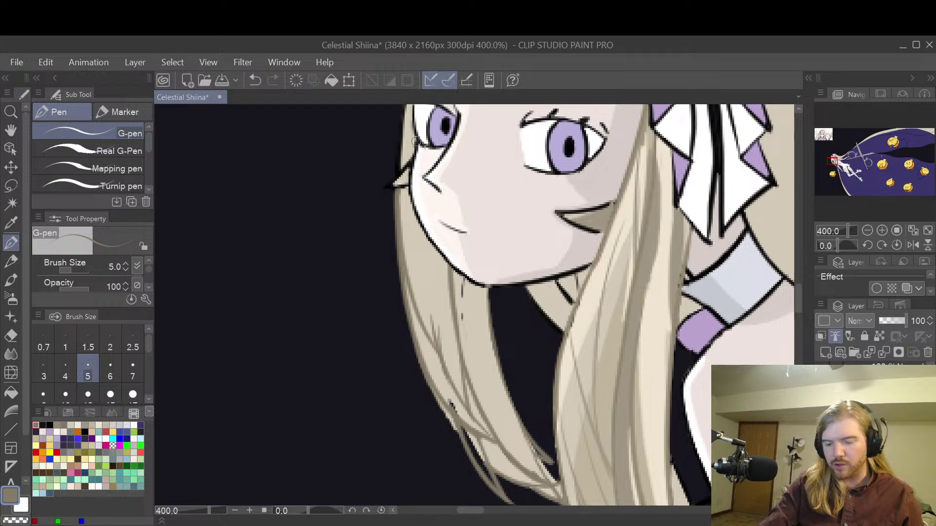
key(space)
drag(515, 348, 485, 293)
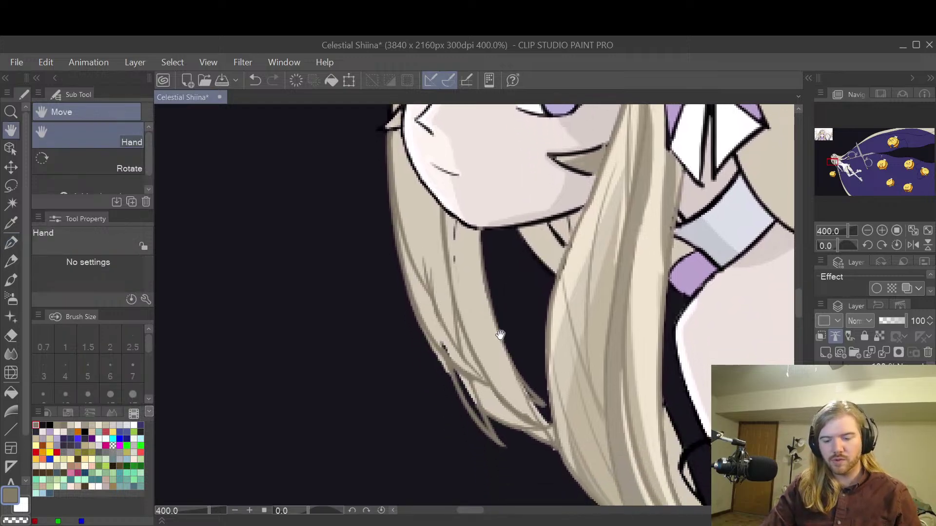
mouse_move(490, 337)
mouse_down()
mouse_move(497, 323)
mouse_move(492, 335)
mouse_up()
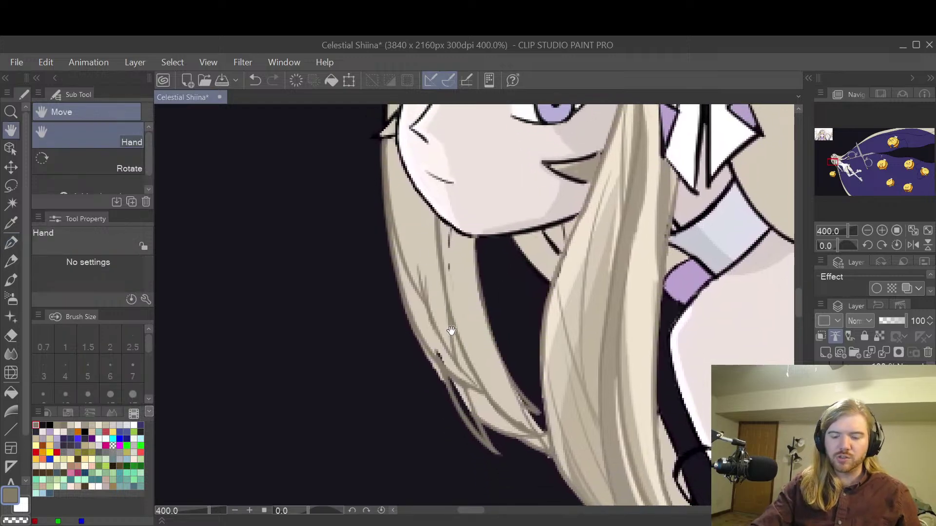
key(ctrl+z)
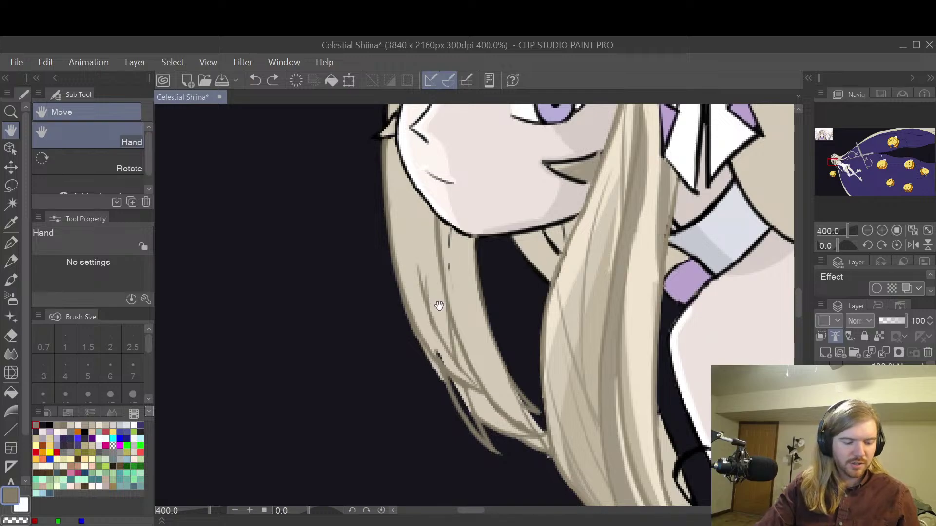
- Extend the lock's short strand line up to the edge of the face with the G-pen, retrying the stroke, and tidy it with the Hard eraser
key(p)
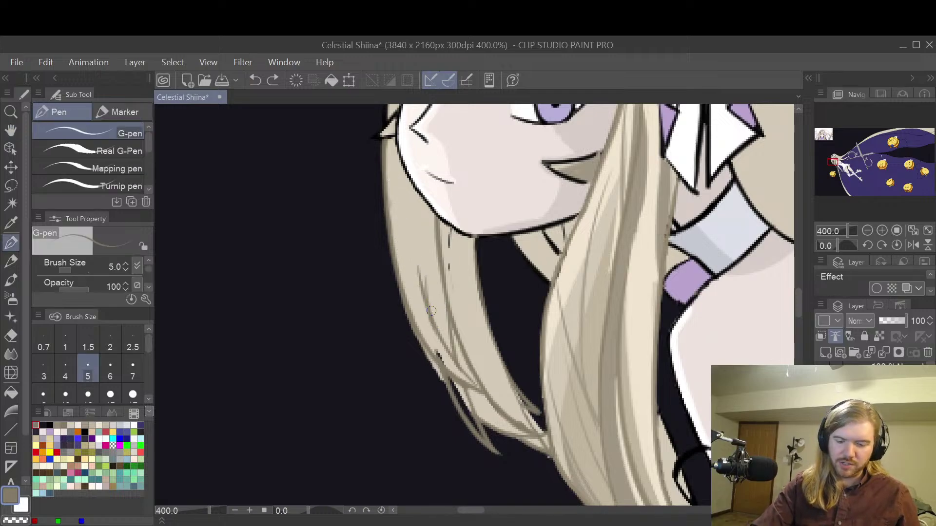
mouse_move(386, 155)
mouse_down()
mouse_move(391, 240)
mouse_move(447, 360)
mouse_up()
key(ctrl+z)
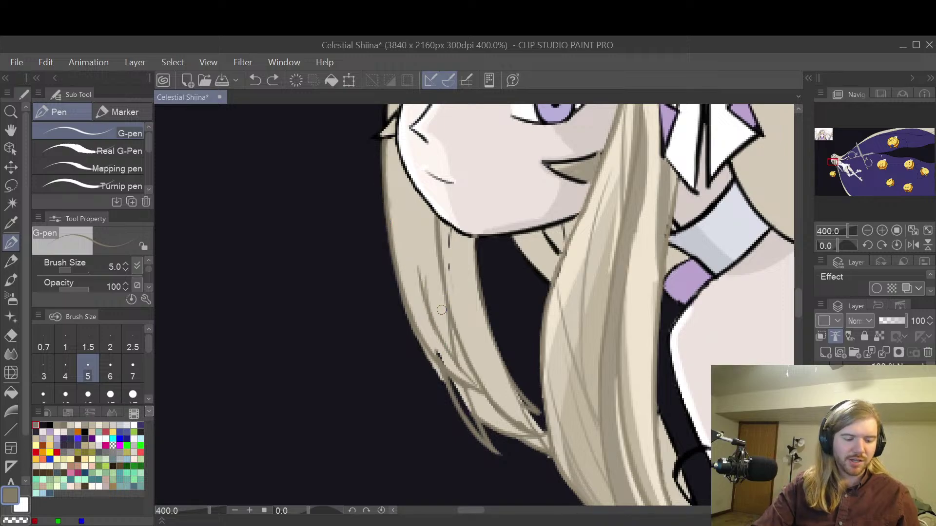
key(p)
key(p)
mouse_move(426, 315)
mouse_down()
mouse_move(416, 236)
mouse_move(422, 188)
mouse_up()
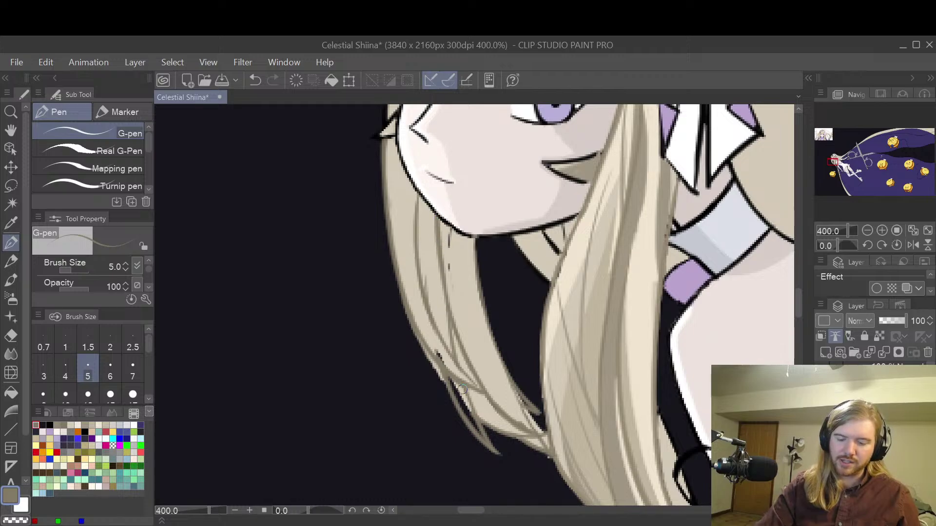
key(ctrl+z)
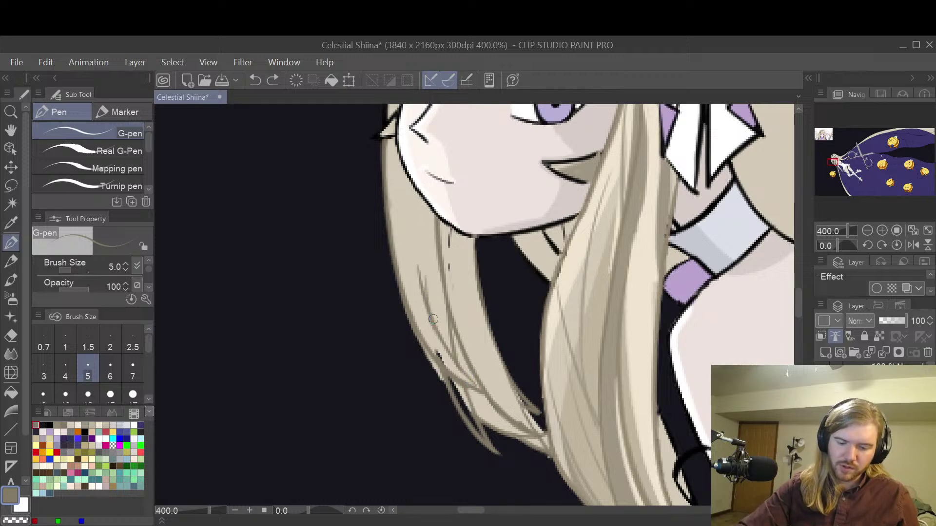
drag(427, 312, 404, 173)
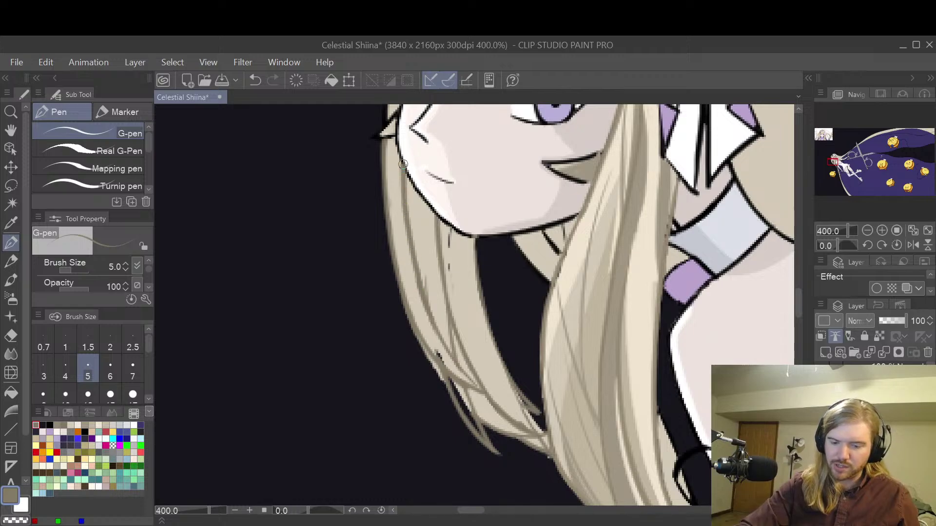
key(ctrl+z)
mouse_move(427, 305)
mouse_down()
mouse_move(404, 234)
mouse_move(404, 162)
mouse_up()
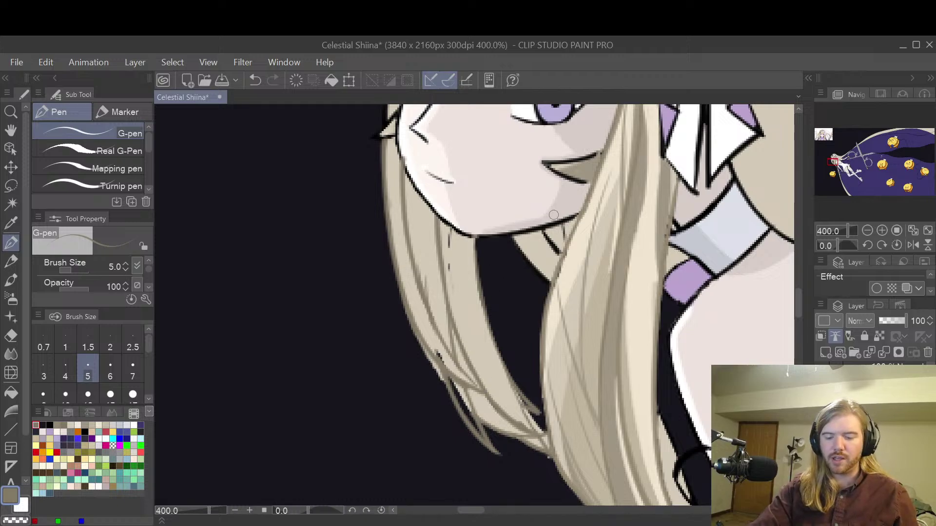
key(e)
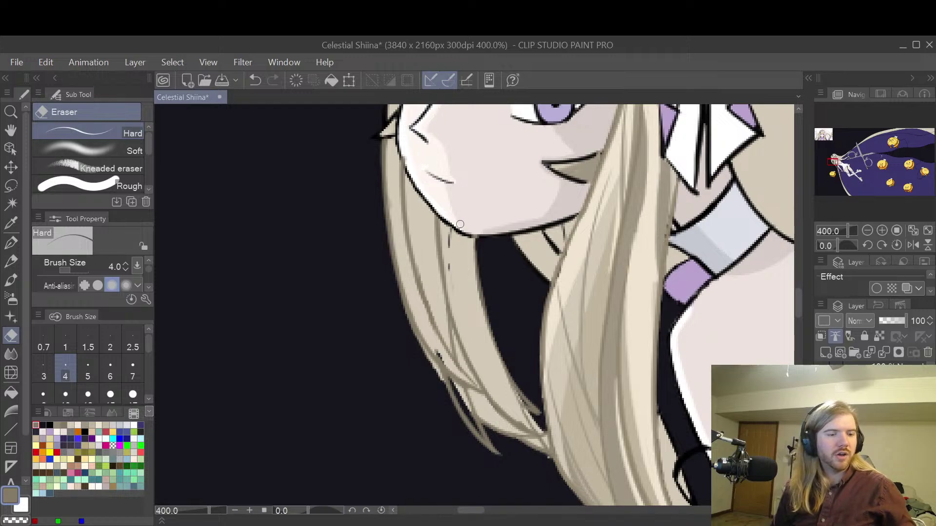
key(h)
drag(630, 376, 633, 318)
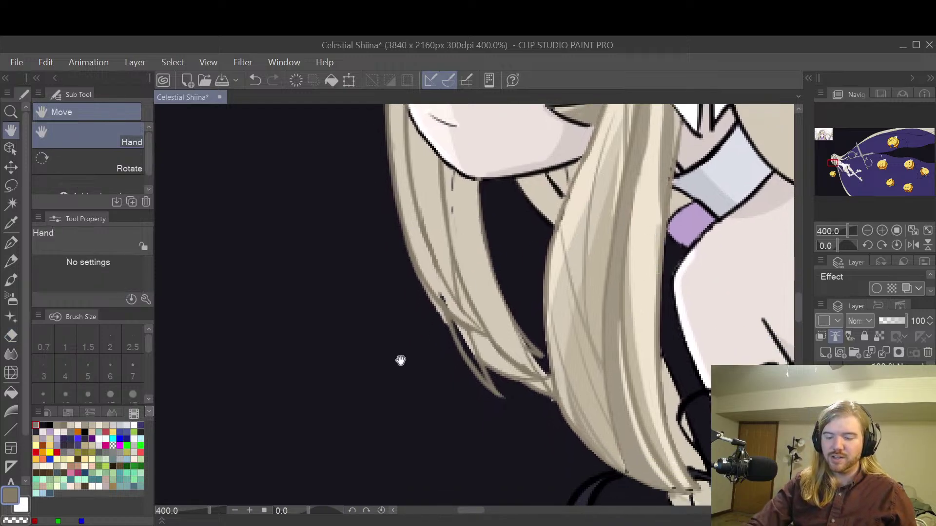
- Examine the front hair locks from the side of the face down to their tips
drag(589, 294, 555, 281)
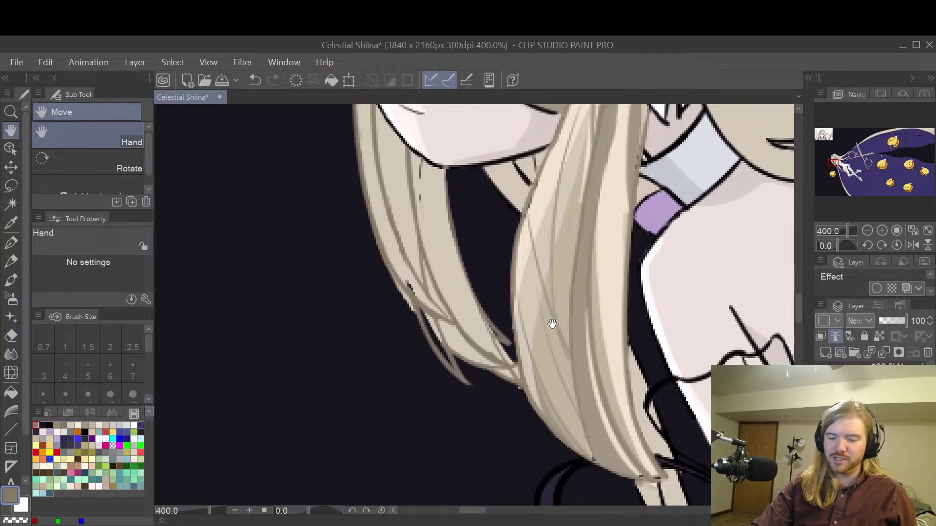
drag(552, 324, 560, 351)
drag(529, 287, 556, 370)
drag(542, 322, 557, 345)
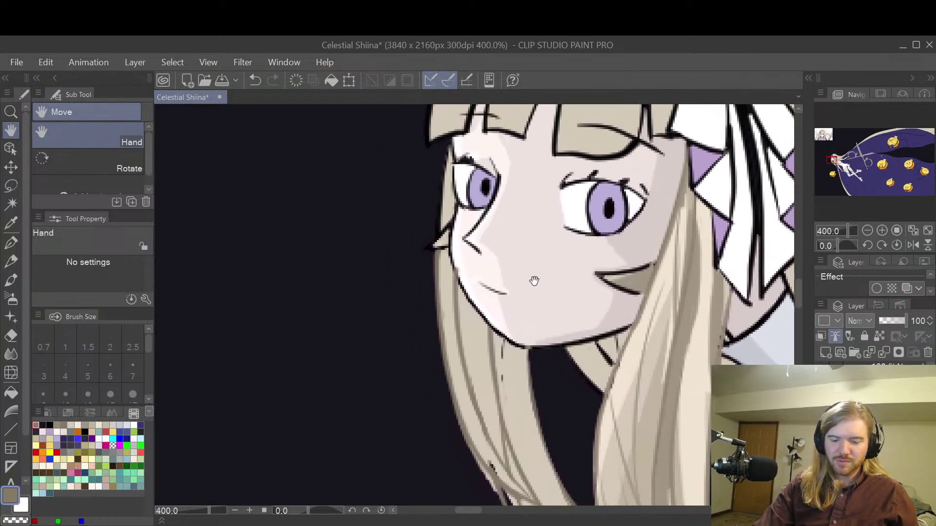
key(e)
scroll(462, 268, up, 2)
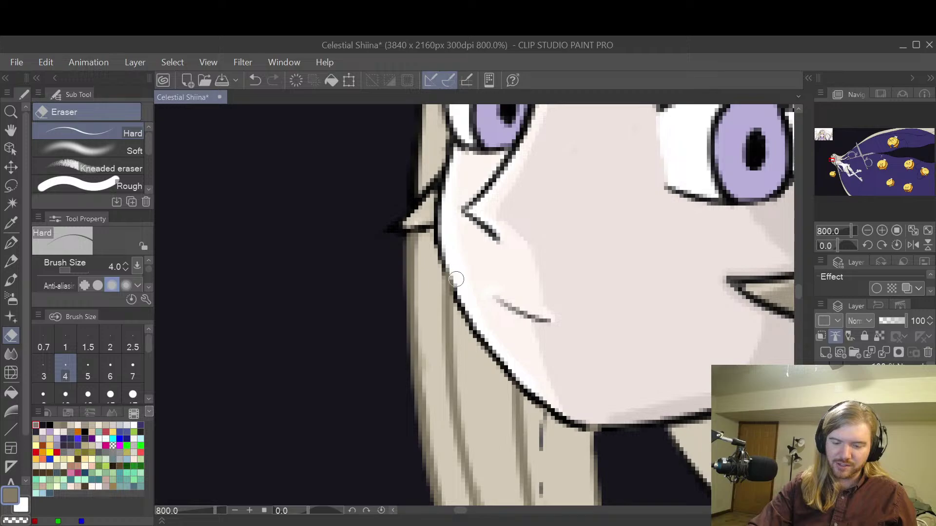
scroll(520, 189, down, 2)
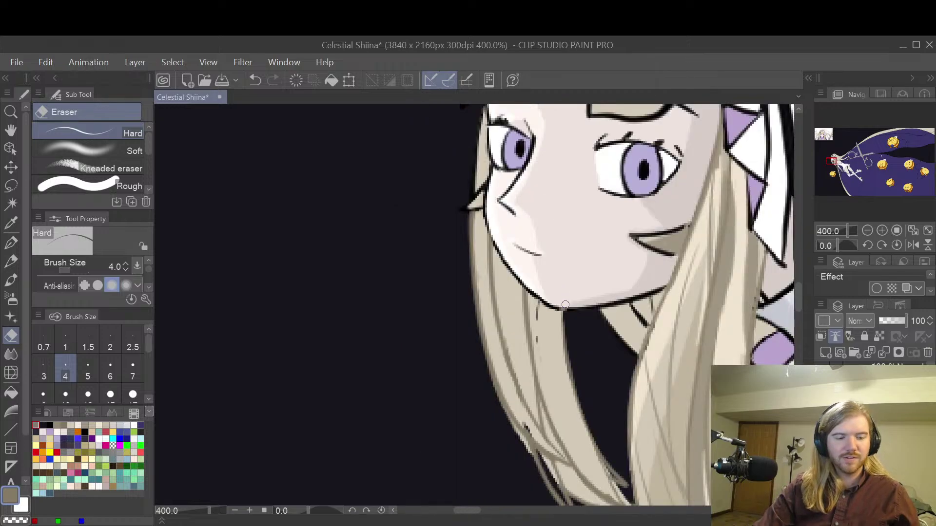
key(h)
drag(599, 411, 514, 242)
drag(547, 305, 576, 318)
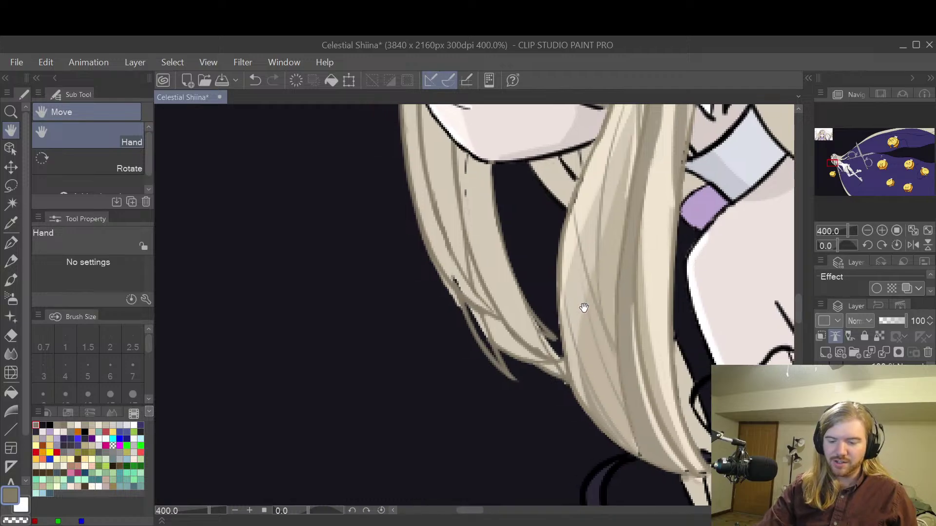
- Draw short G-pen strand lines along the front lock's inner edge, linking the small wisp to the lock's tip
scroll(582, 322, up, 2)
key(p)
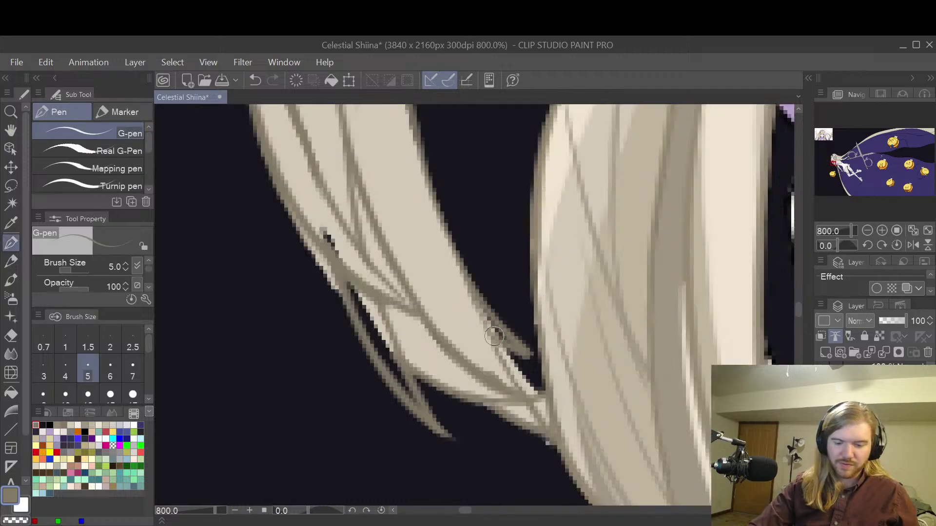
drag(459, 254, 524, 386)
drag(495, 329, 525, 395)
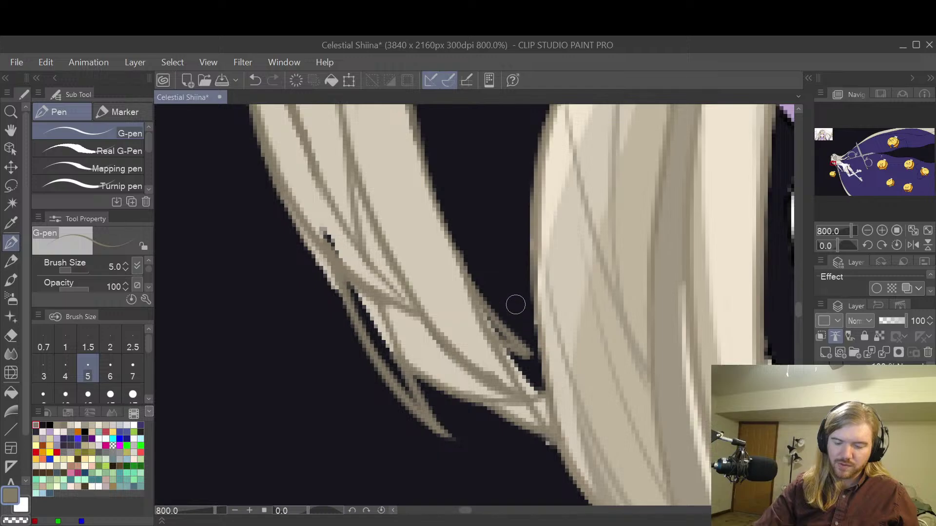
- Retrace the front lock's inner outline above the small wisp with the G-pen, retrying the stroke
key(h)
drag(505, 255, 518, 223)
drag(476, 191, 521, 337)
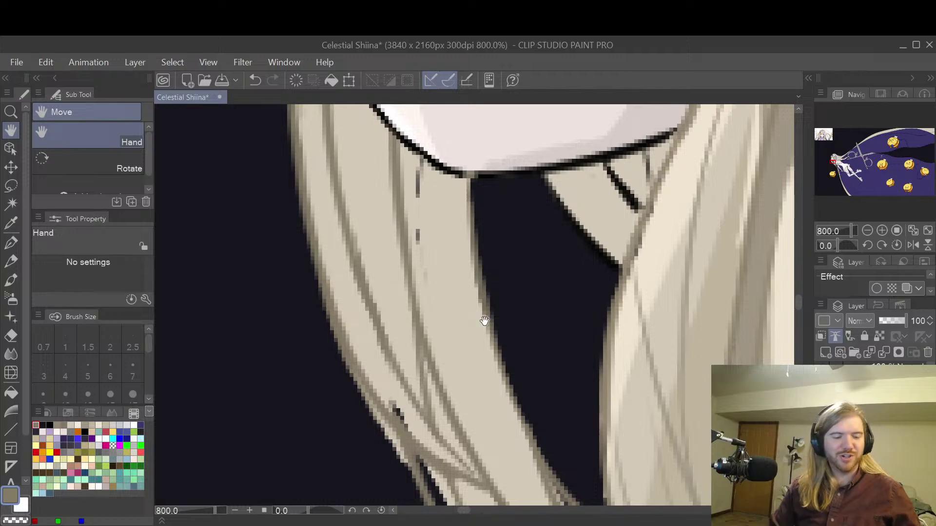
drag(526, 346, 524, 255)
drag(525, 195, 528, 199)
key(p)
drag(441, 215, 493, 341)
key(ctrl+z)
mouse_move(436, 200)
mouse_down()
mouse_move(474, 307)
mouse_move(462, 246)
mouse_up()
key(e)
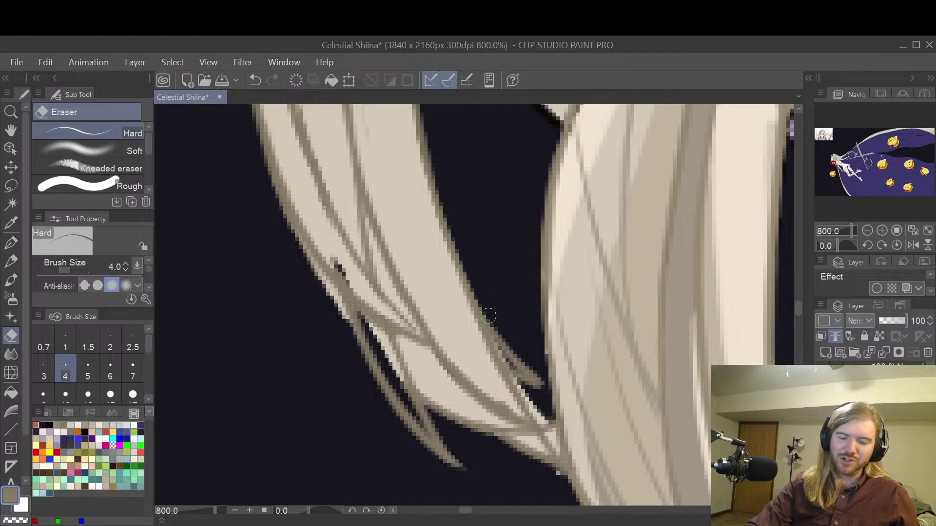
- Draw a thin G-pen wisp curving outward from the lock's inner edge above the existing wisp, retrying the stroke
scroll(489, 177, down, 2)
key(h)
mouse_move(508, 173)
mouse_down()
mouse_move(502, 340)
mouse_move(501, 293)
mouse_up()
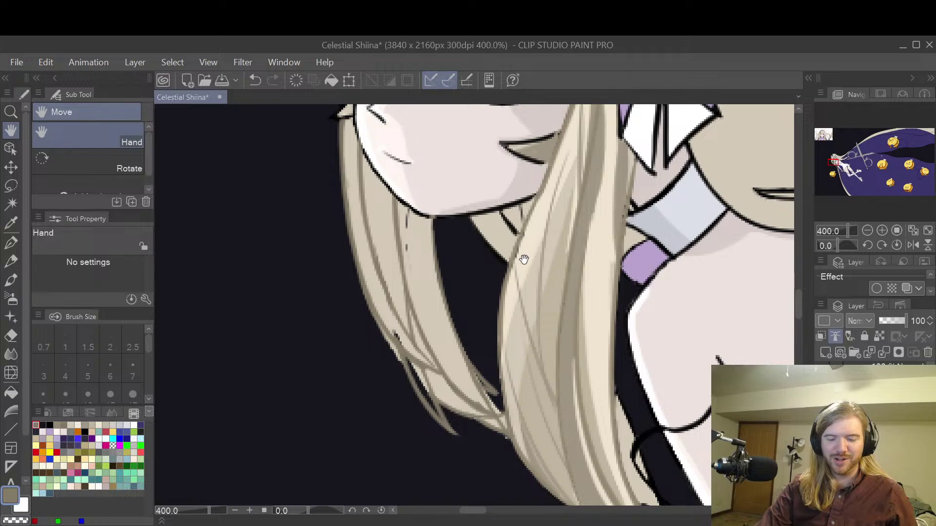
scroll(536, 249, down, 2)
scroll(541, 250, up, 2)
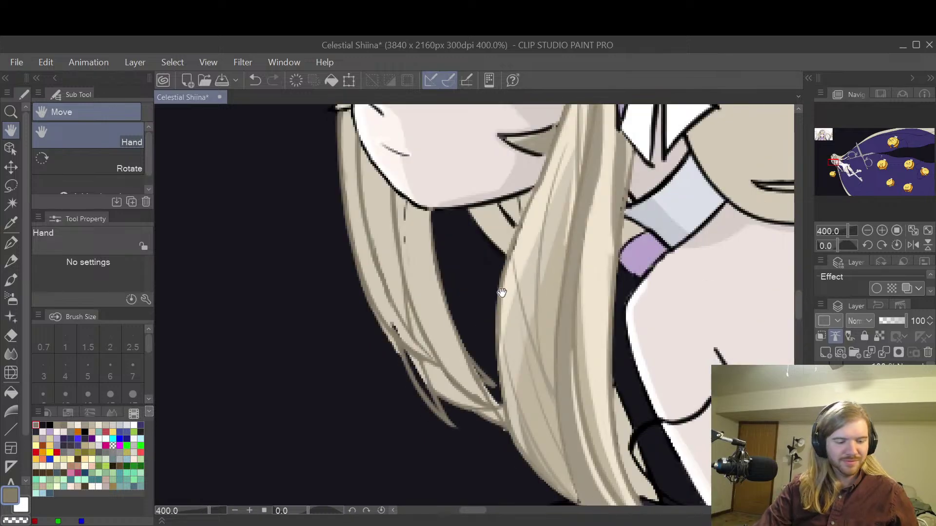
key(p)
scroll(445, 299, up, 2)
mouse_move(456, 335)
mouse_down()
mouse_move(506, 384)
mouse_move(516, 408)
mouse_up()
key(ctrl+z)
drag(447, 287, 515, 397)
key(ctrl+z)
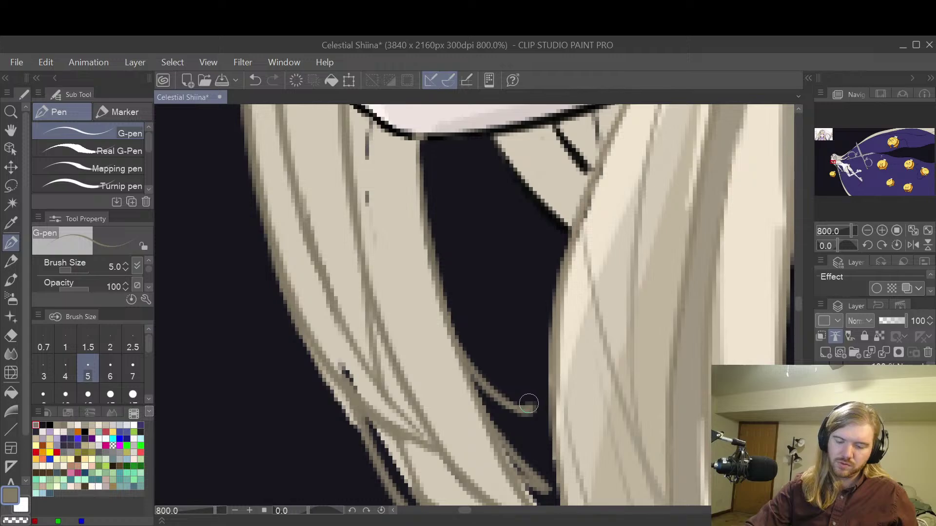
- Thicken the new wisp with a G-pen stroke from its tip back to the lock's inner edge, retrying until it fits
drag(533, 396, 455, 336)
key(ctrl+z)
drag(529, 402, 453, 332)
key(ctrl+z)
drag(533, 409, 453, 336)
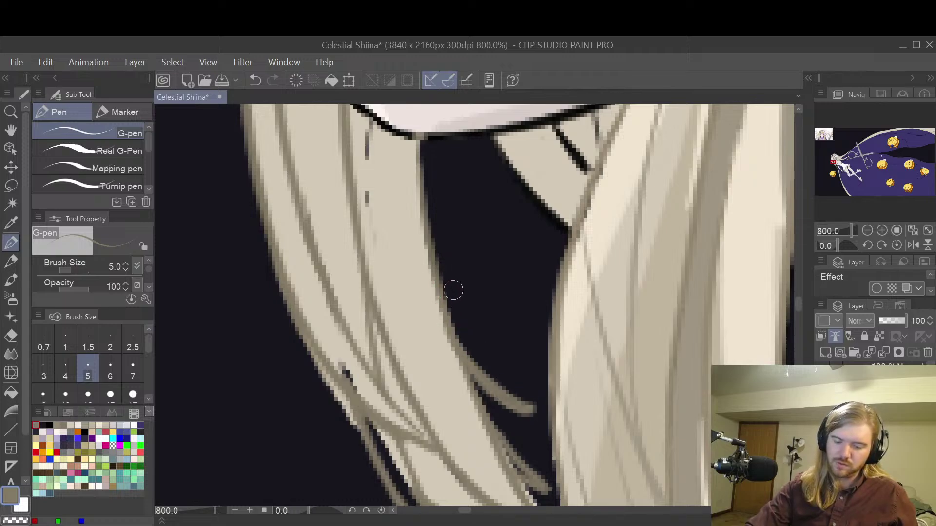
key(space)
mouse_move(516, 326)
mouse_down()
mouse_move(509, 231)
mouse_move(520, 315)
mouse_up()
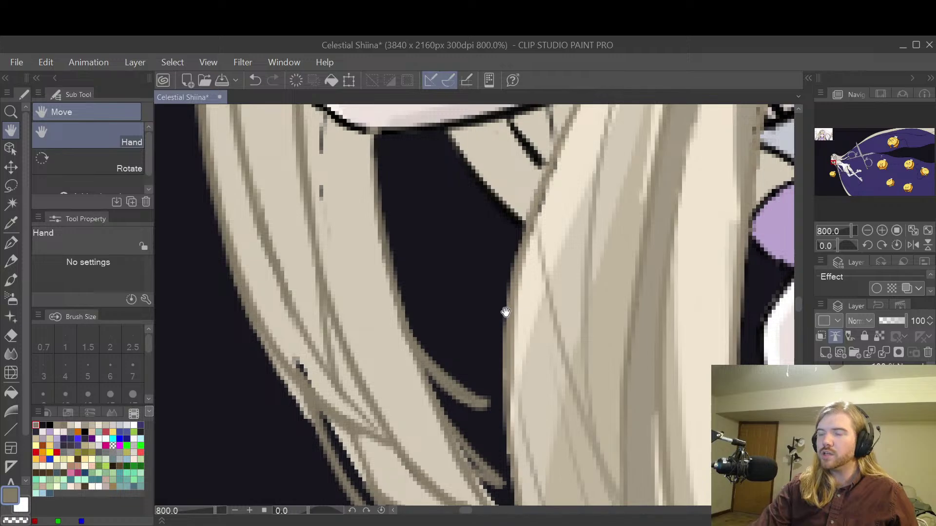
- Add a second G-pen line above the upper wisp and sharpen its tip with the Hard eraser
scroll(536, 268, down, 4)
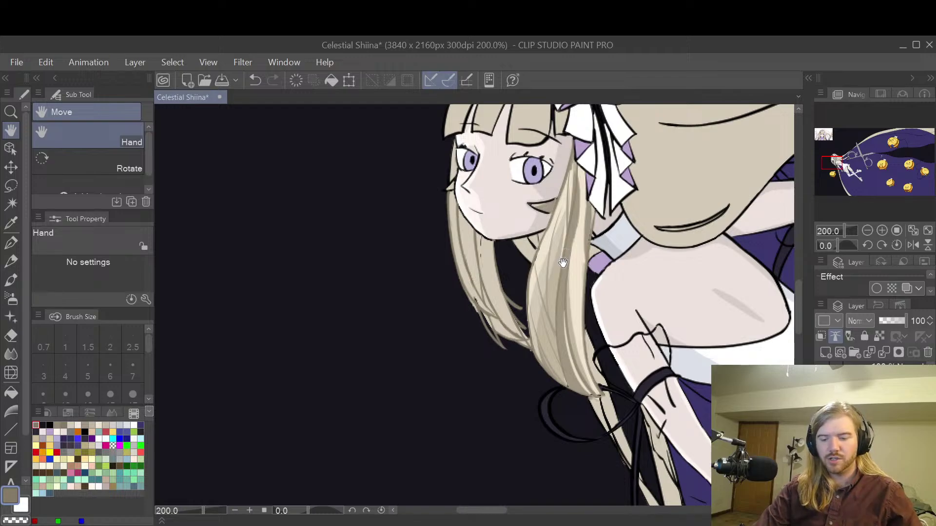
scroll(543, 278, up, 2)
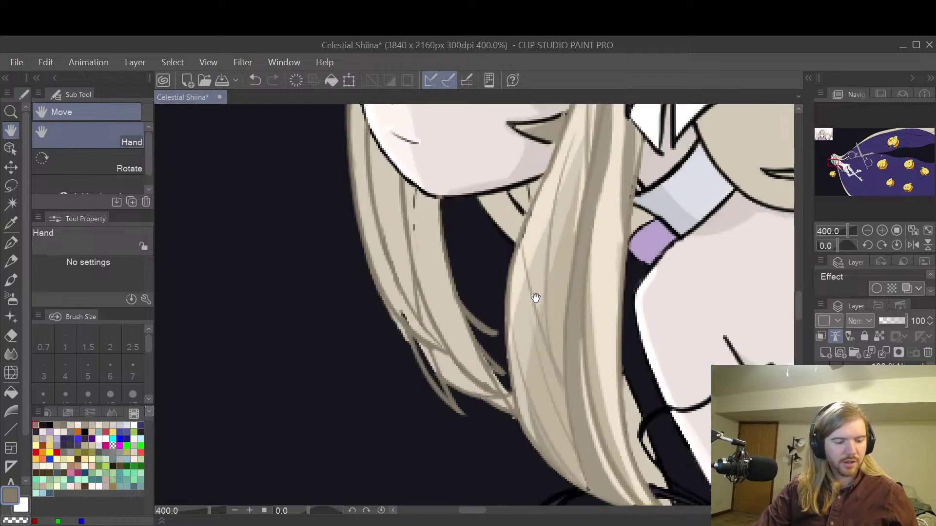
key(p)
scroll(500, 307, up, 2)
mouse_move(462, 291)
mouse_down()
mouse_move(408, 205)
mouse_move(504, 347)
mouse_up()
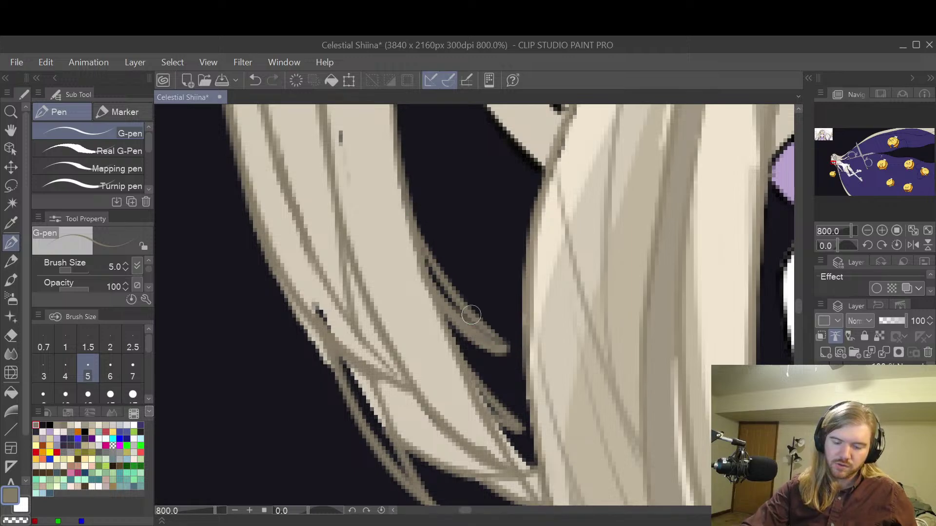
drag(445, 265, 428, 255)
key(ctrl+z)
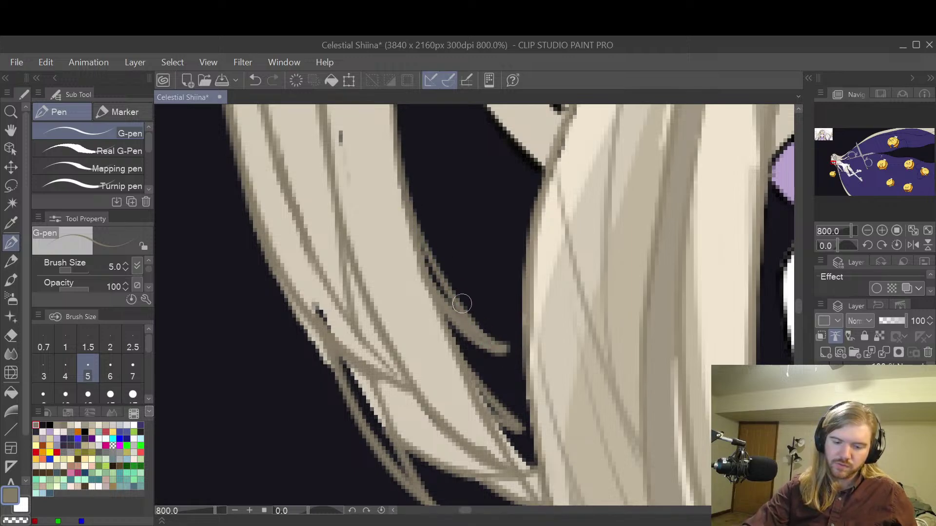
key(e)
drag(510, 352, 500, 345)
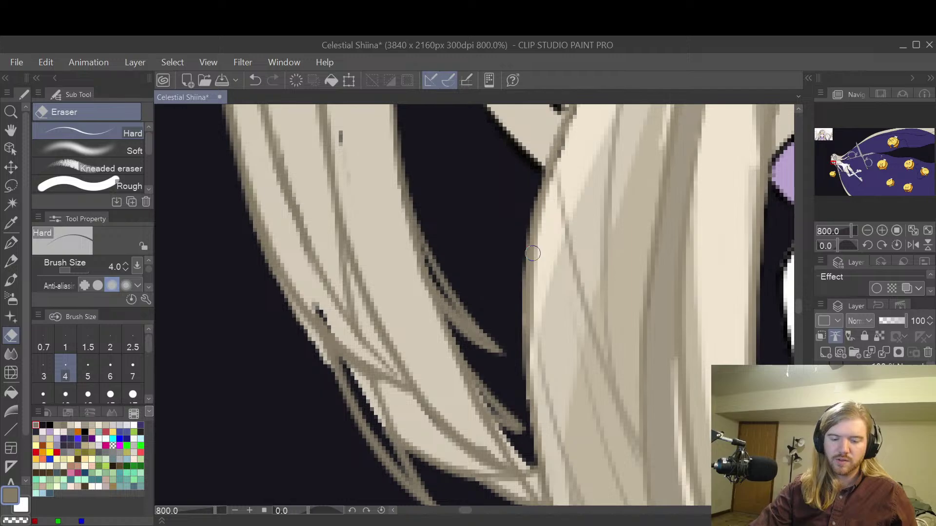
- Erase the pale fringe between the lower wisp and the lock's tip with the Hard eraser
scroll(534, 253, down, 2)
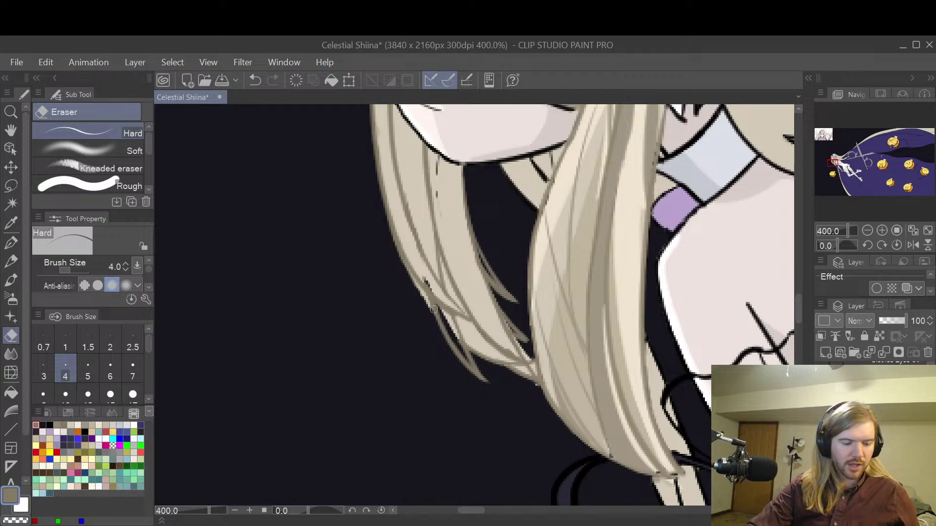
scroll(427, 298, up, 2)
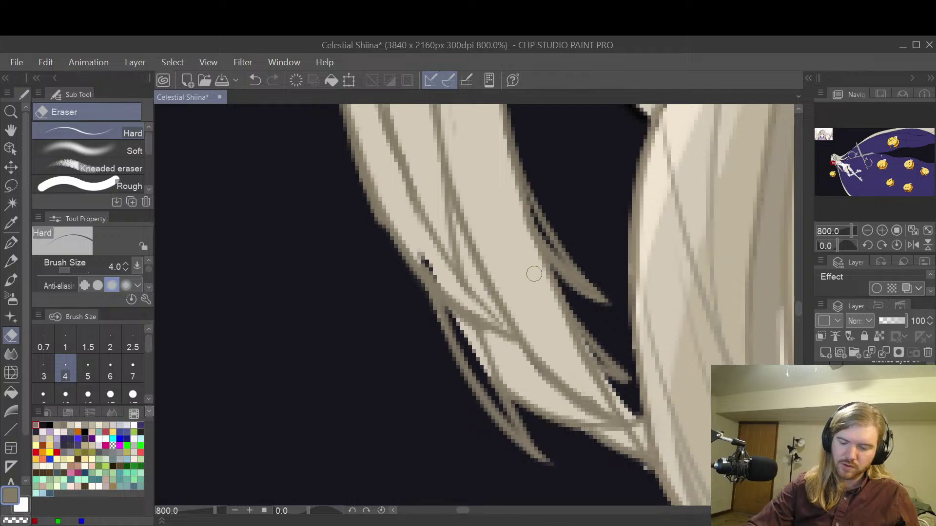
mouse_move(631, 397)
mouse_down()
mouse_move(643, 442)
mouse_move(637, 415)
mouse_move(579, 332)
mouse_move(599, 359)
mouse_up()
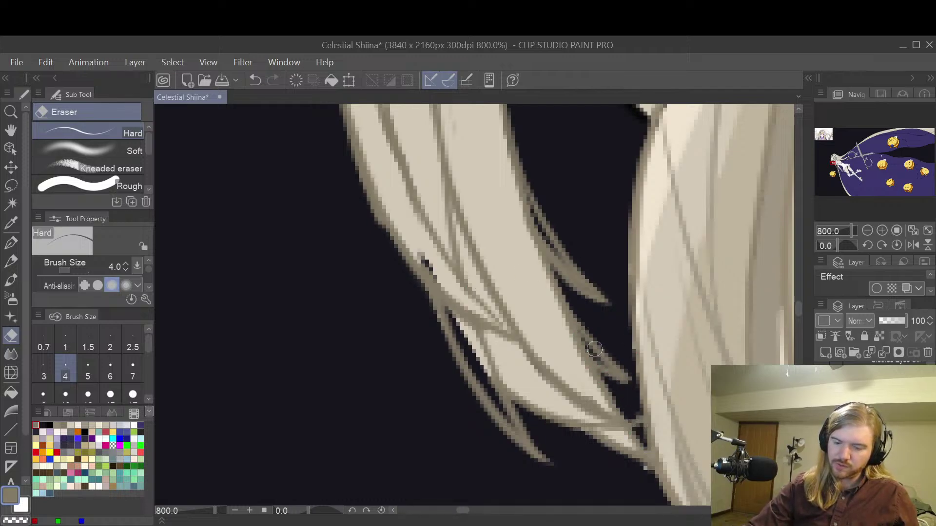
key(h)
mouse_move(557, 198)
mouse_down()
mouse_move(549, 246)
mouse_move(528, 248)
mouse_up()
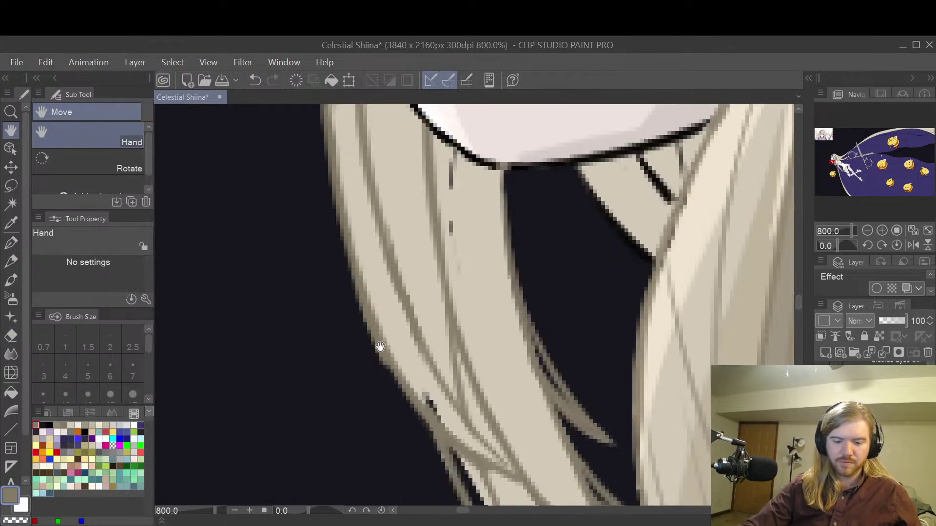
- Sample the light beige hair color and paint over the dark dashes inside the lock below the jaw with the G-pen
key(e)
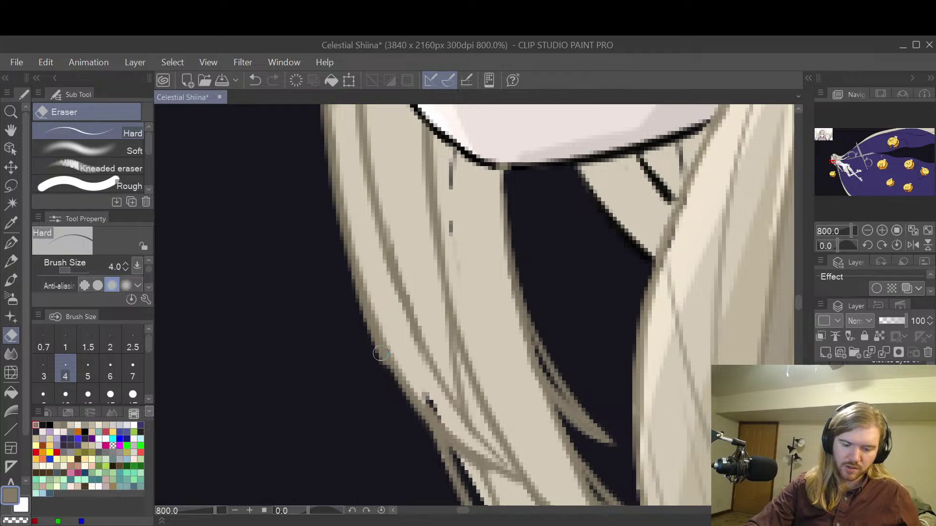
alt+click(487, 299)
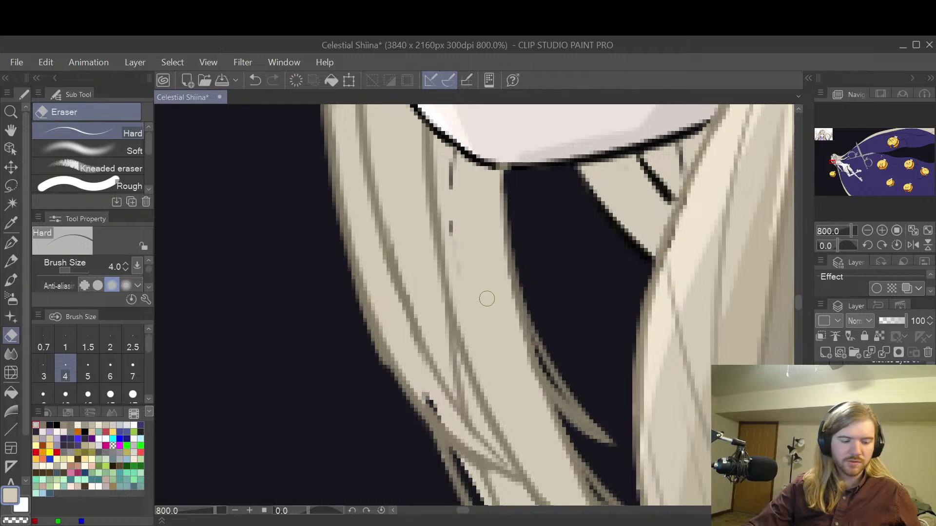
key(p)
drag(450, 218, 458, 255)
drag(452, 180, 454, 164)
- Fill the dark gaps inside the upper wisp and along the lock's outer lower strands with light beige using the G-pen
key(h)
mouse_move(477, 313)
mouse_down()
mouse_move(485, 242)
mouse_move(469, 224)
mouse_move(526, 307)
mouse_up()
key(p)
drag(496, 252, 536, 328)
key(h)
drag(499, 391, 480, 306)
key(p)
mouse_move(390, 275)
mouse_down()
mouse_move(455, 393)
mouse_move(439, 351)
mouse_up()
mouse_move(372, 207)
mouse_down()
mouse_move(375, 246)
mouse_move(370, 232)
mouse_up()
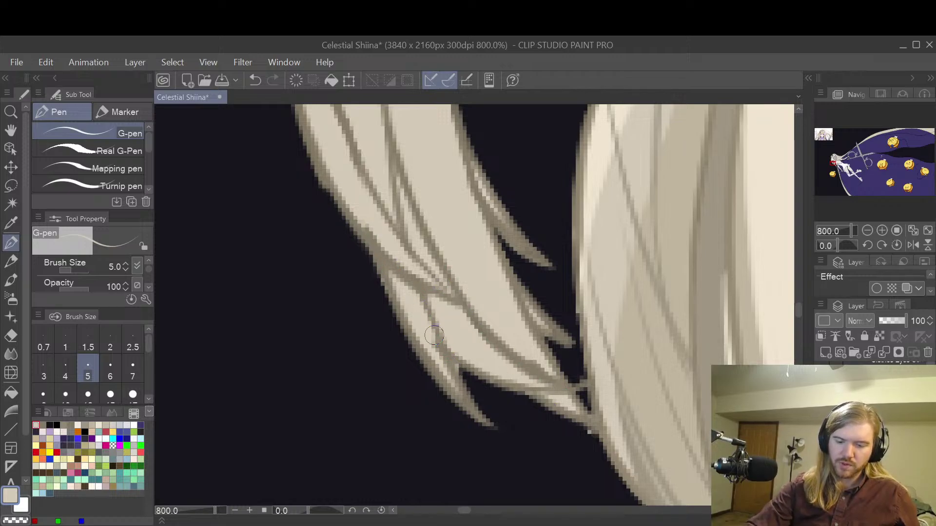
- Smooth the small bump on the lock's outer outline with the Hard eraser
key(h)
drag(450, 243, 483, 291)
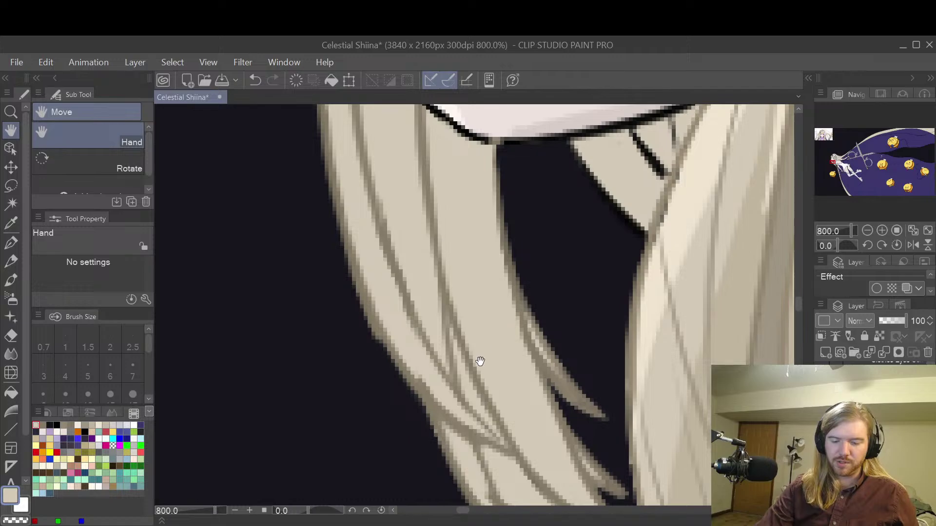
drag(480, 359, 480, 318)
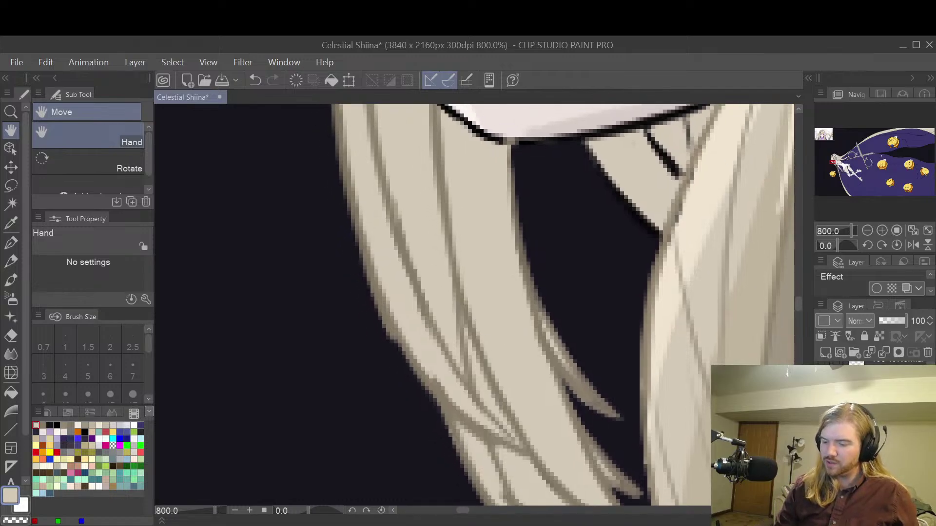
click(836, 336)
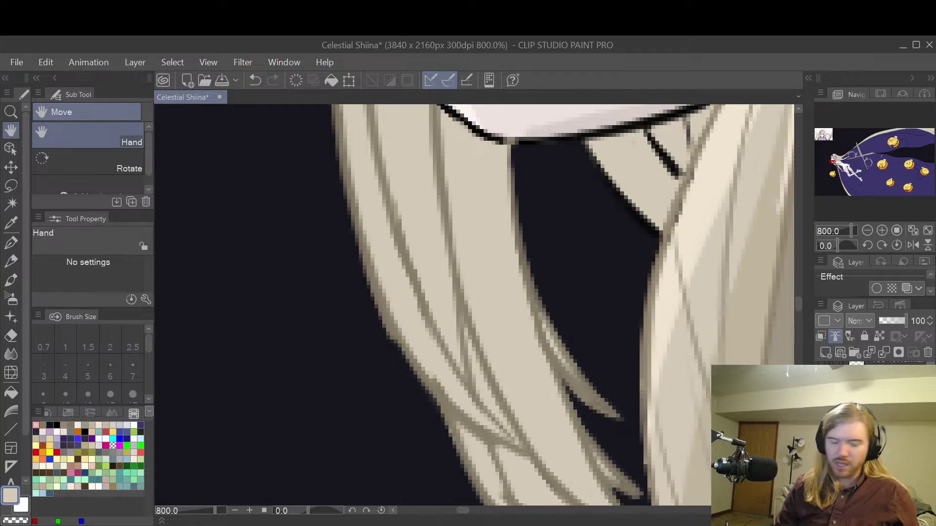
key(e)
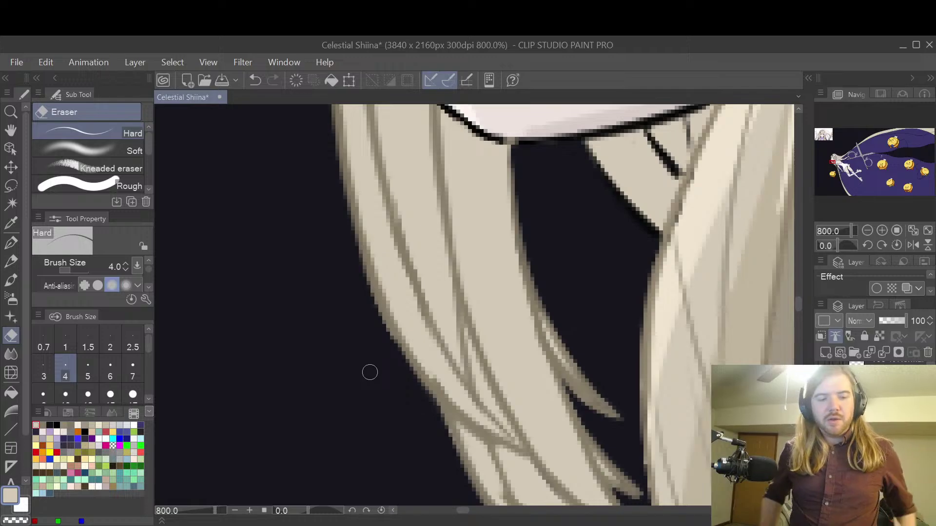
- Review the wider illustration and check how the reworked front hair lock looks beside the face
scroll(609, 224, down, 10)
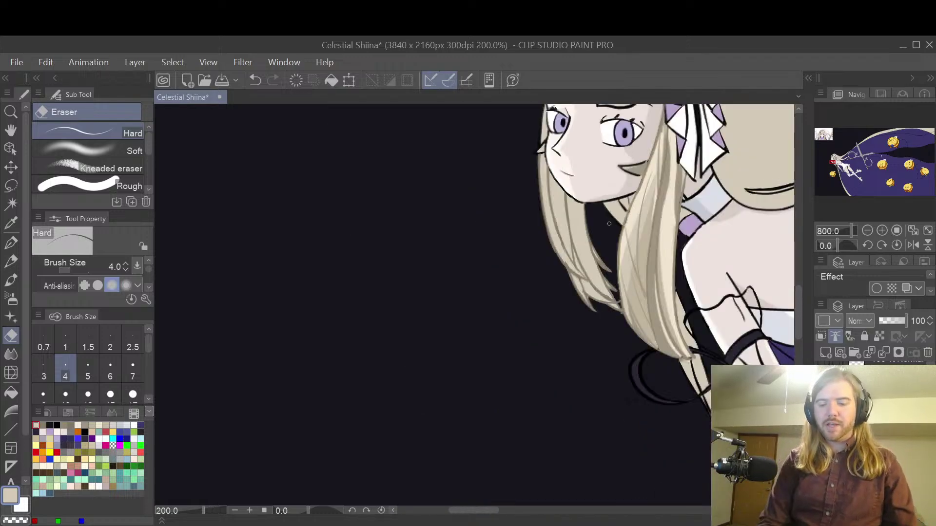
key(space)
drag(736, 353, 310, 276)
drag(767, 260, 703, 357)
drag(523, 380, 750, 346)
scroll(507, 374, up, 5)
scroll(515, 320, up, 3)
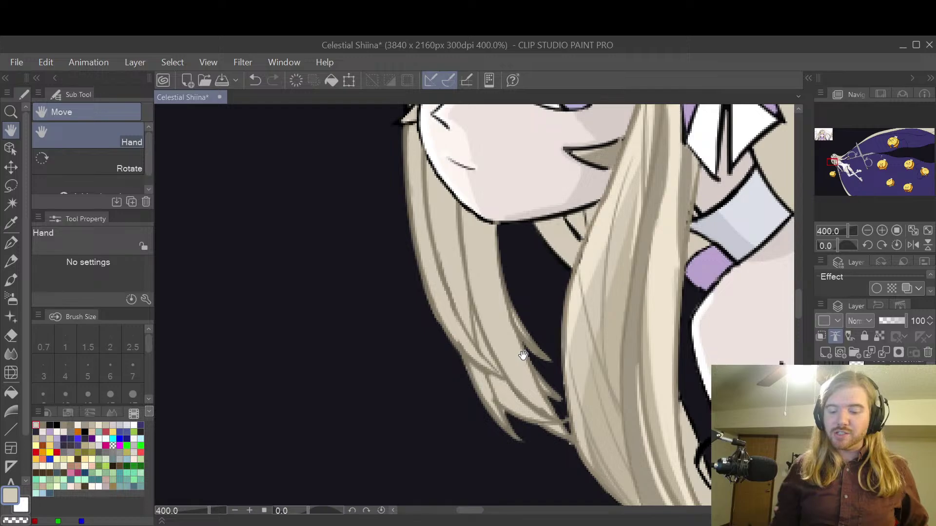
scroll(493, 317, up, 1)
scroll(491, 356, up, 1)
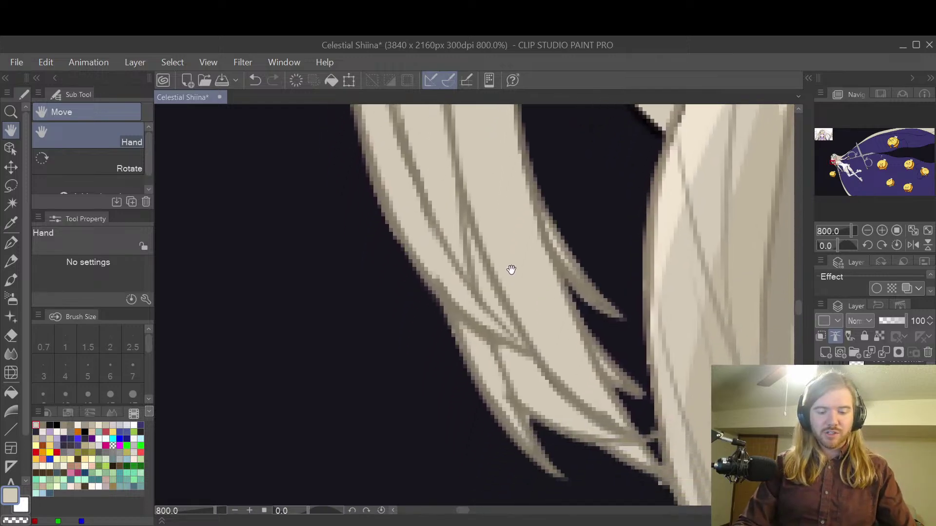
- Thin and smooth the lock's outer outline from below the face to the crossing strands with the Hard eraser
drag(508, 276, 522, 359)
key(e)
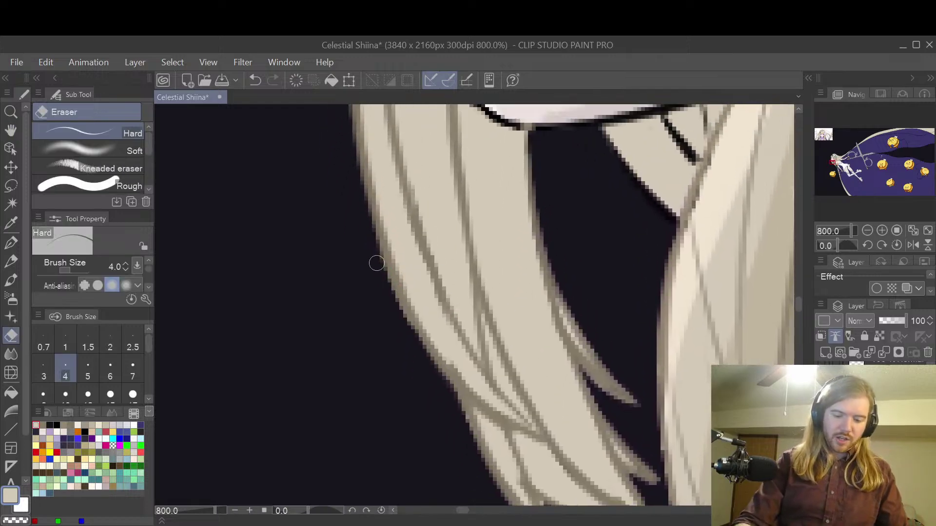
drag(370, 238, 422, 356)
mouse_move(472, 377)
mouse_down()
mouse_move(452, 359)
mouse_move(509, 418)
mouse_up()
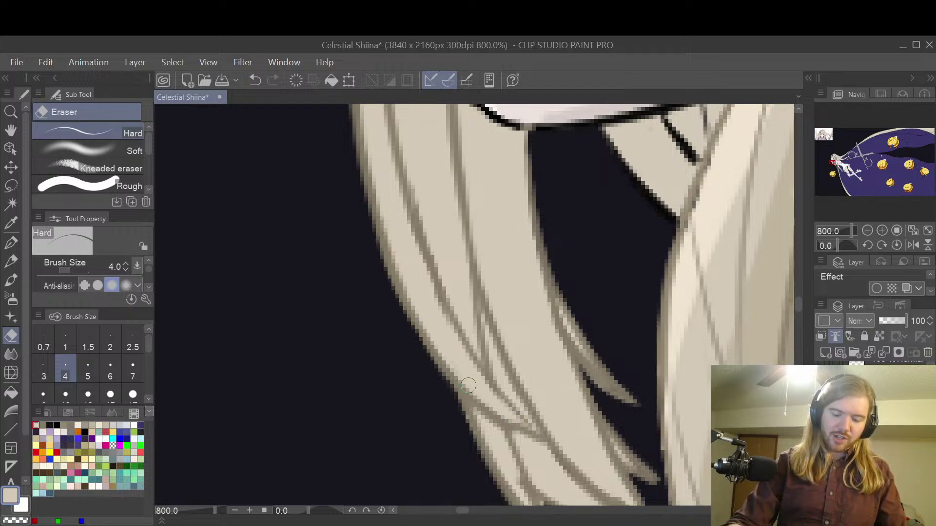
- Clean up the outer edge of the lock's lowest strand down to its pointed tip with the Hard eraser
key(space)
drag(545, 352, 583, 246)
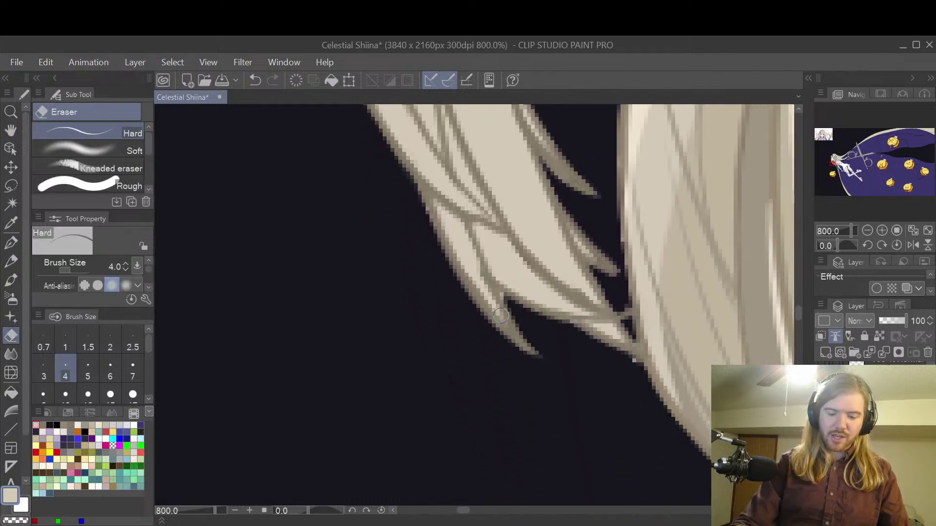
drag(442, 216, 513, 332)
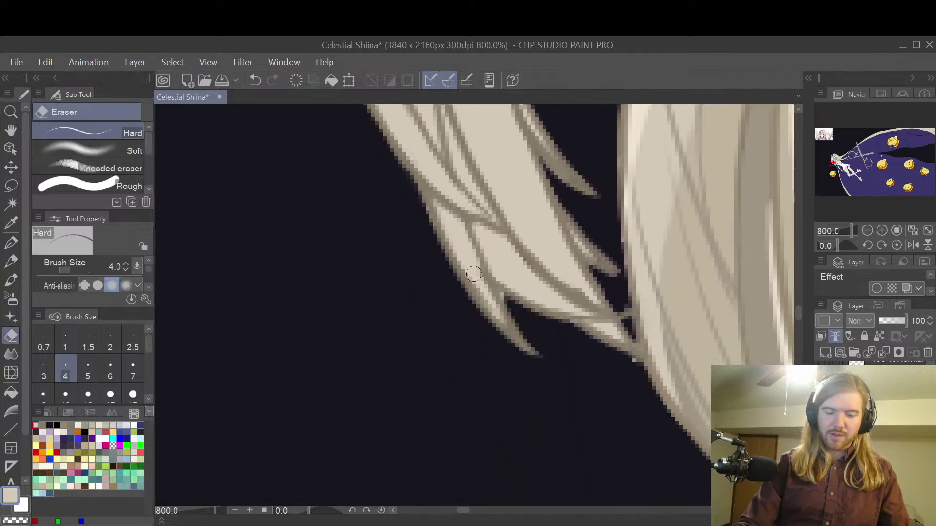
key(space)
drag(570, 337, 531, 324)
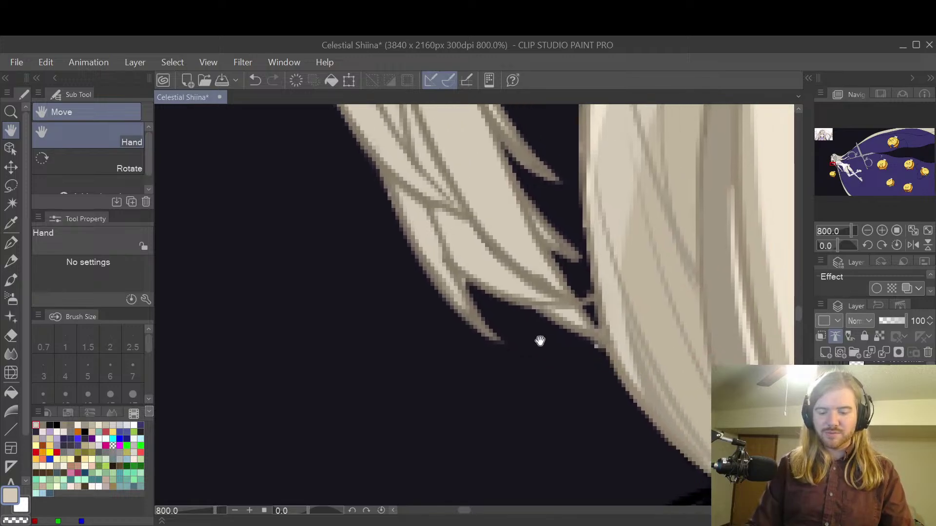
drag(433, 240, 455, 273)
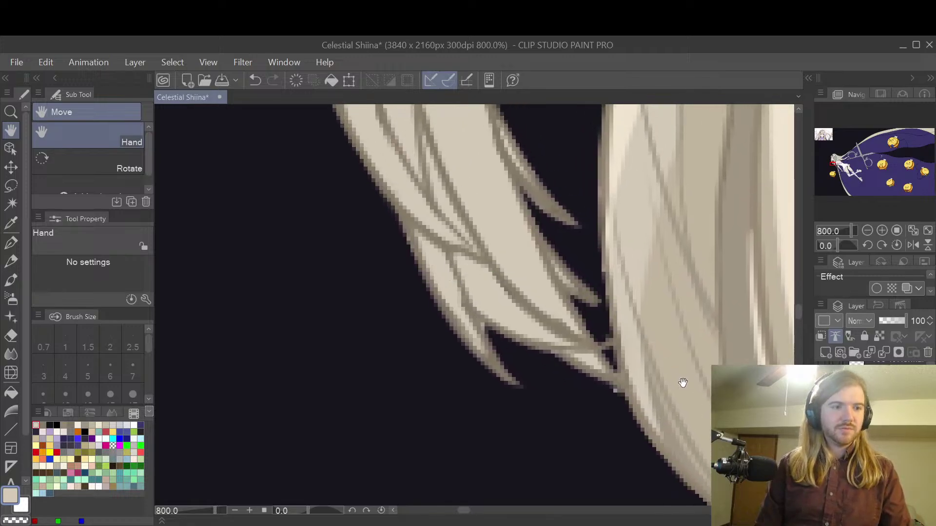
- Examine the lock's lower strands and tips up close and against the face and shoulder in the wider illustration
scroll(697, 382, down, 4)
drag(766, 379, 579, 334)
drag(652, 360, 632, 378)
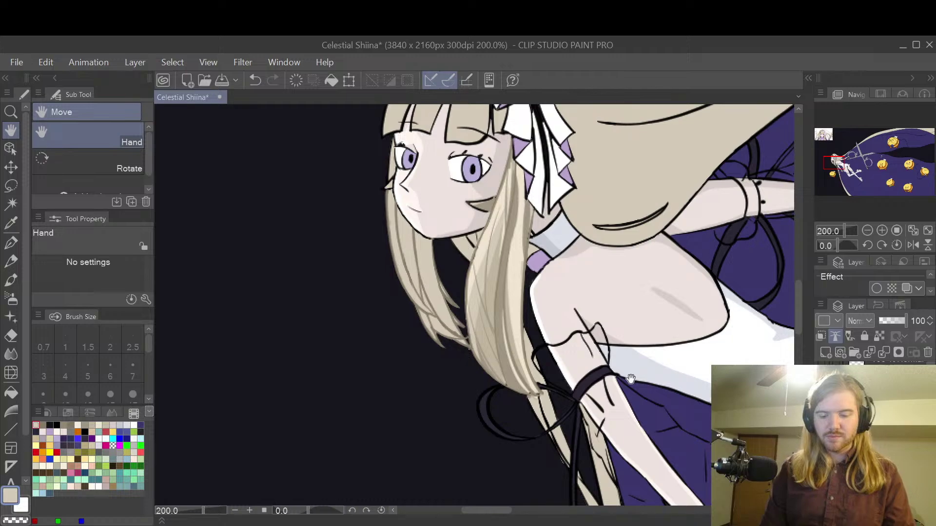
scroll(597, 360, up, 2)
drag(464, 335, 577, 355)
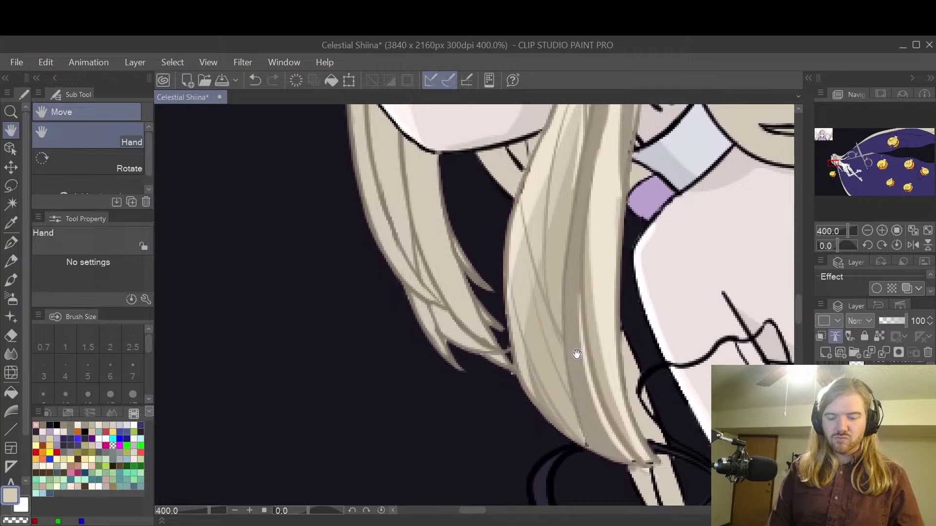
drag(576, 353, 642, 314)
scroll(587, 332, up, 1)
scroll(624, 334, down, 1)
scroll(634, 314, up, 1)
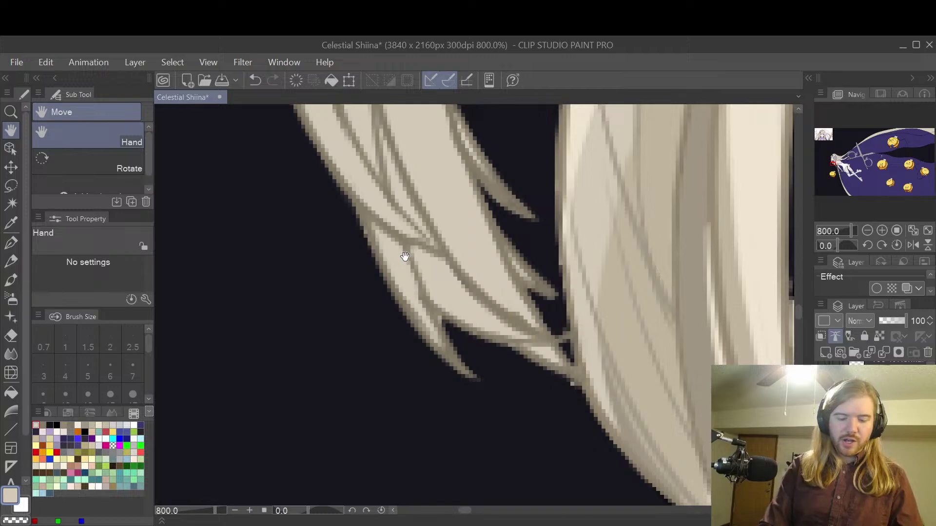
key(e)
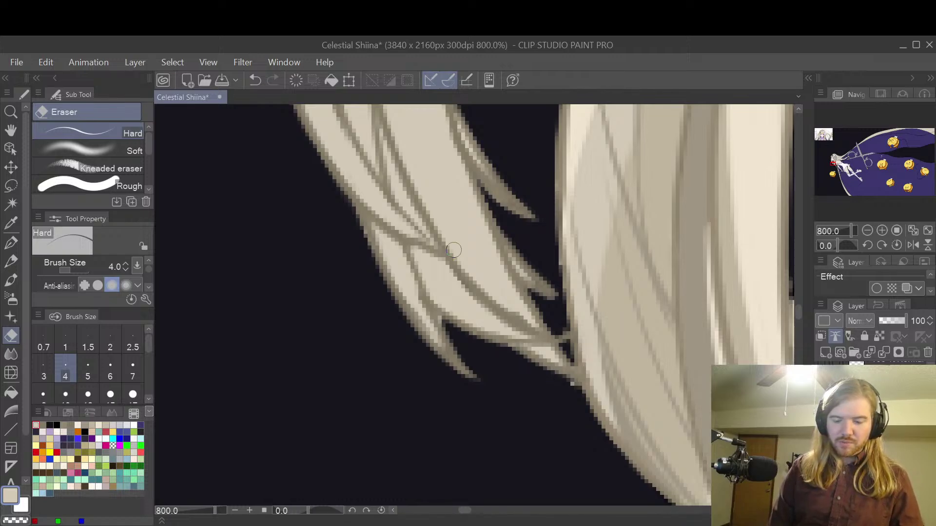
key(h)
scroll(453, 250, down, 6)
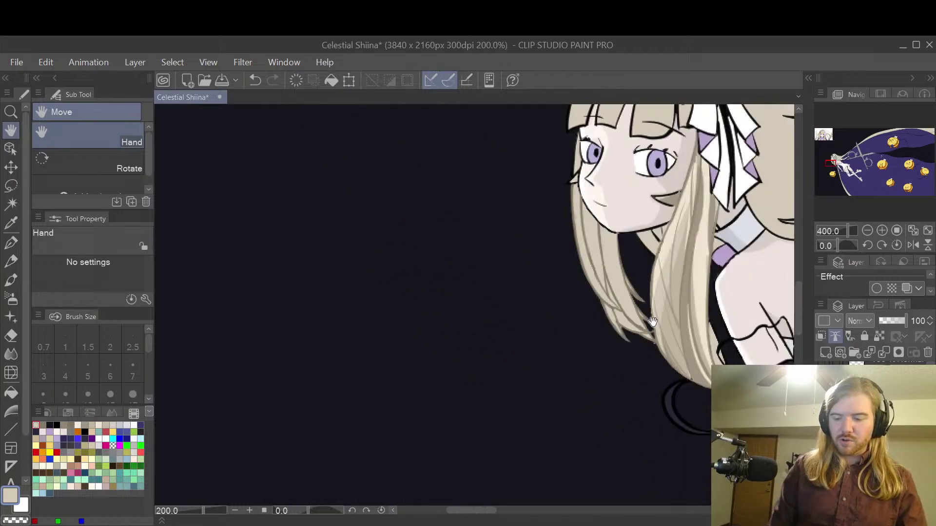
scroll(653, 322, up, 2)
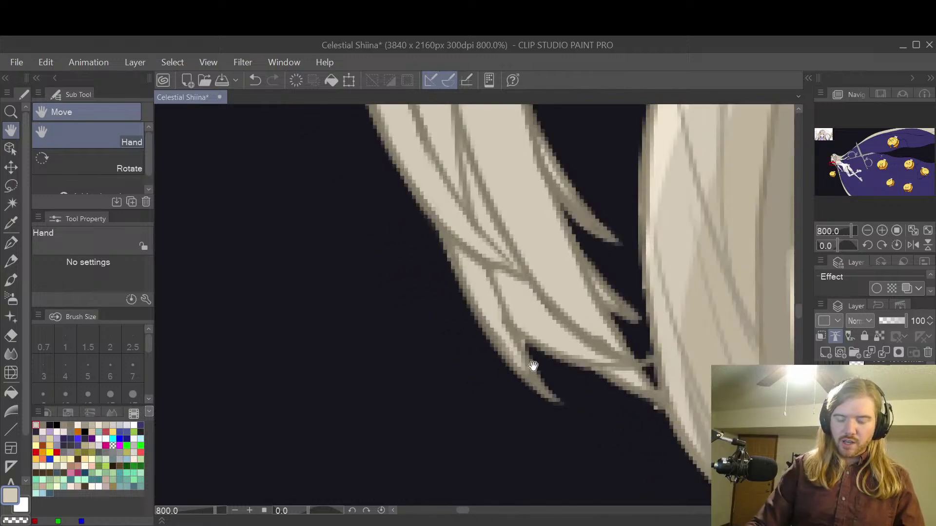
scroll(569, 334, up, 1)
scroll(565, 339, up, 2)
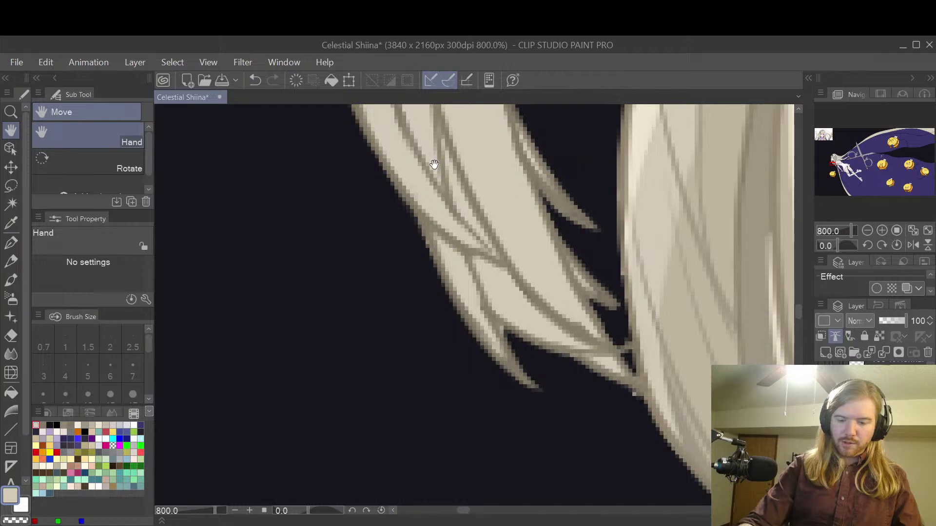
drag(434, 163, 451, 184)
- Erase the short branching line between the lock's two inner strands above the crossing point
key(e)
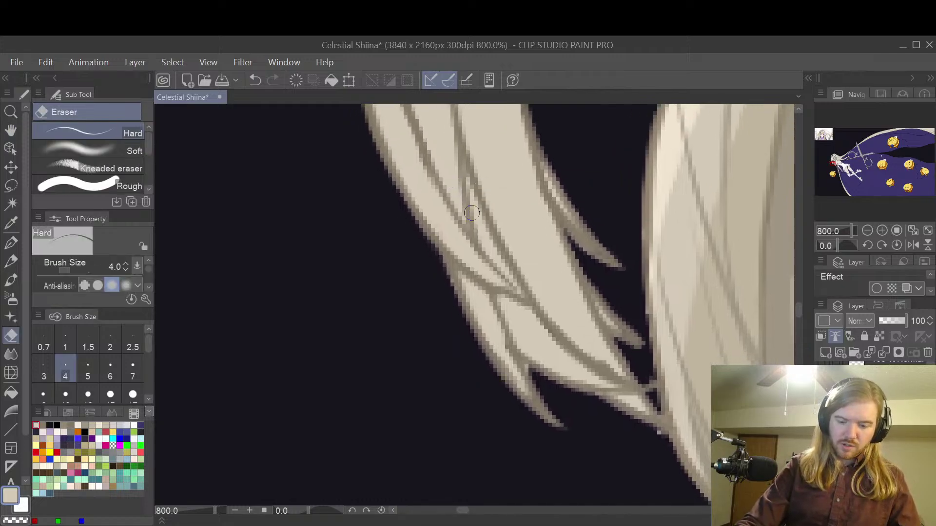
drag(463, 180, 477, 222)
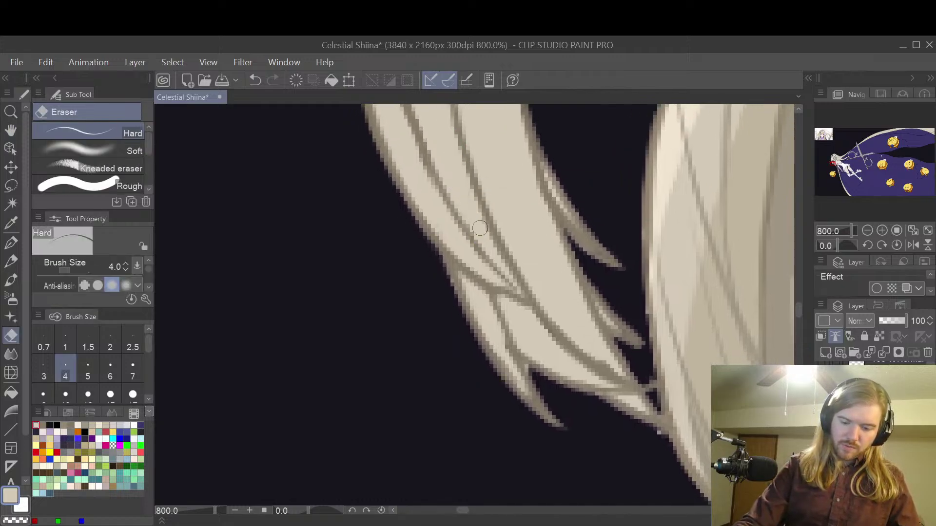
key(h)
drag(538, 311, 510, 250)
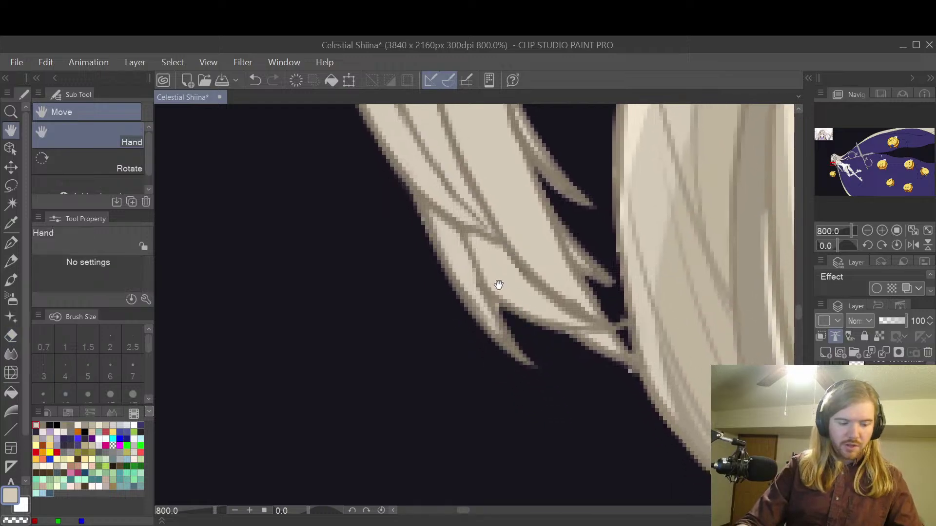
- Try covering the lock's lowest pointed tip with light beige using the G-pen, and undo the strokes
key(p)
mouse_move(507, 333)
mouse_down()
mouse_move(447, 268)
mouse_move(464, 299)
mouse_move(497, 325)
mouse_move(477, 287)
mouse_move(540, 386)
mouse_move(524, 388)
mouse_move(502, 370)
mouse_move(503, 398)
mouse_move(484, 398)
mouse_move(487, 340)
mouse_up()
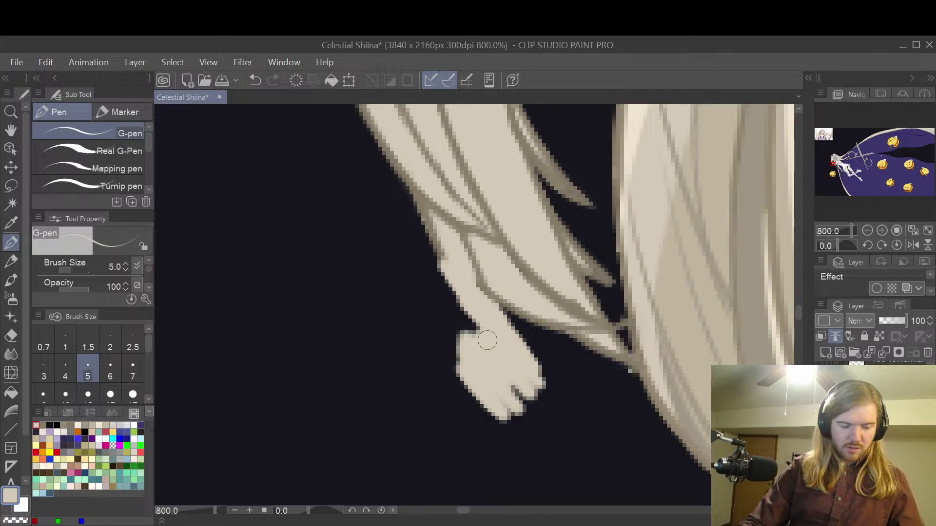
key(ctrl+z)
key(e)
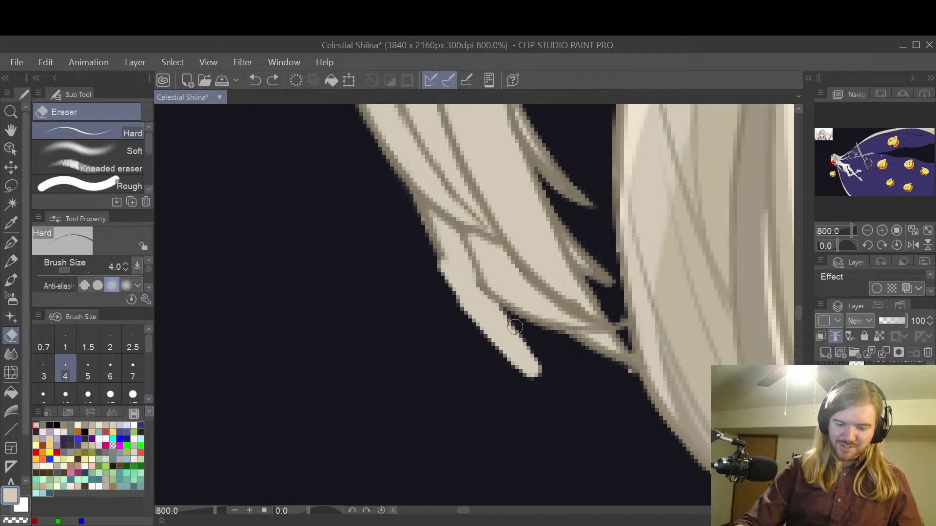
drag(517, 328, 516, 328)
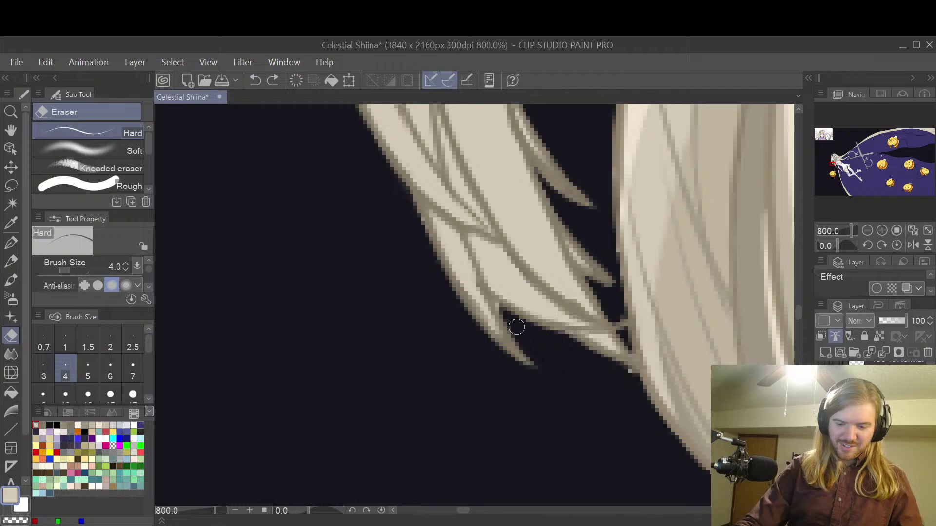
- Remove the short branching line between the inner strands with the Hard eraser and clean its remnant off the neighbouring line
mouse_move(427, 125)
mouse_down()
mouse_move(454, 181)
mouse_move(433, 116)
mouse_move(442, 141)
mouse_up()
key(space)
drag(518, 175, 532, 263)
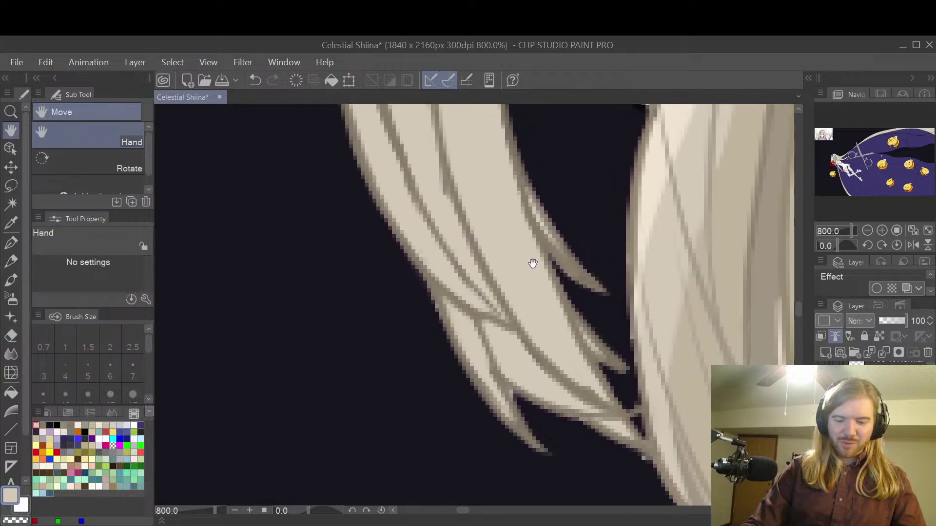
drag(444, 197, 441, 183)
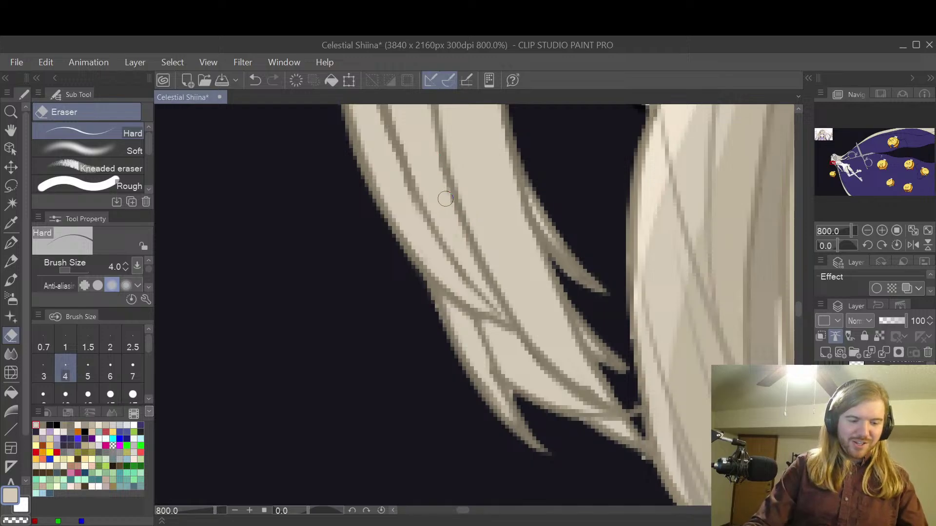
- Remove the outline and inner line of the lowest pointed strand, covering it with light beige using the G-pen
key(space)
drag(531, 351, 512, 236)
mouse_move(458, 254)
mouse_down()
mouse_move(512, 328)
mouse_move(470, 291)
mouse_move(417, 207)
mouse_up()
mouse_move(476, 241)
mouse_down()
mouse_move(493, 262)
mouse_move(476, 236)
mouse_up()
key(p)
key(ctrl+z)
key(ctrl+z)
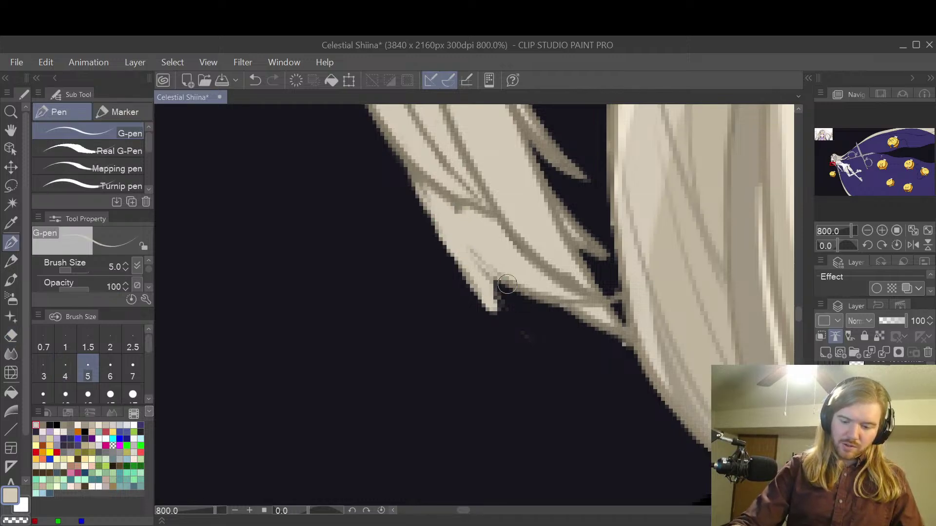
key(ctrl+y)
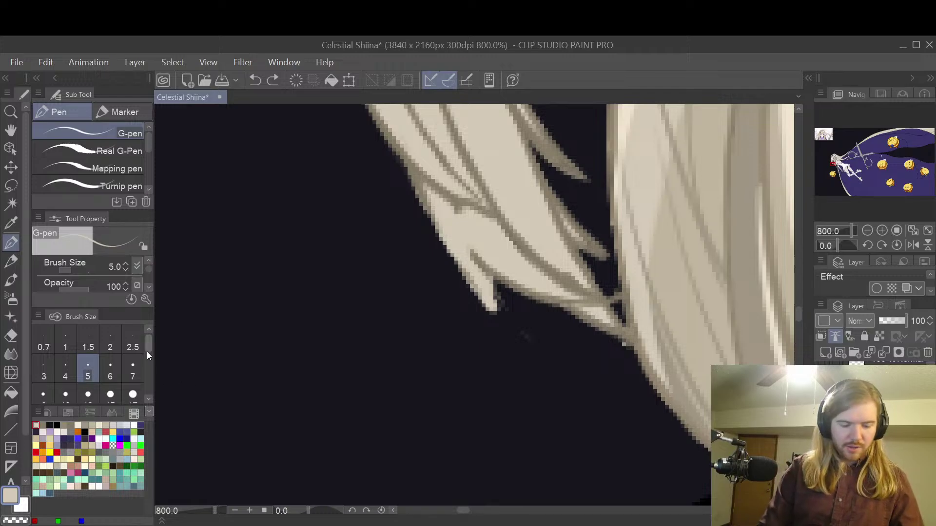
- Draw a curved grayish-brown outline from the crossing strands to the lock's lower edge with the G-pen, and erase the leftover line stub
click(43, 425)
drag(450, 237, 498, 273)
key(ctrl+z)
drag(428, 206, 518, 285)
key(ctrl+z)
mouse_move(420, 185)
mouse_down()
mouse_move(438, 220)
mouse_move(509, 285)
mouse_up()
key(e)
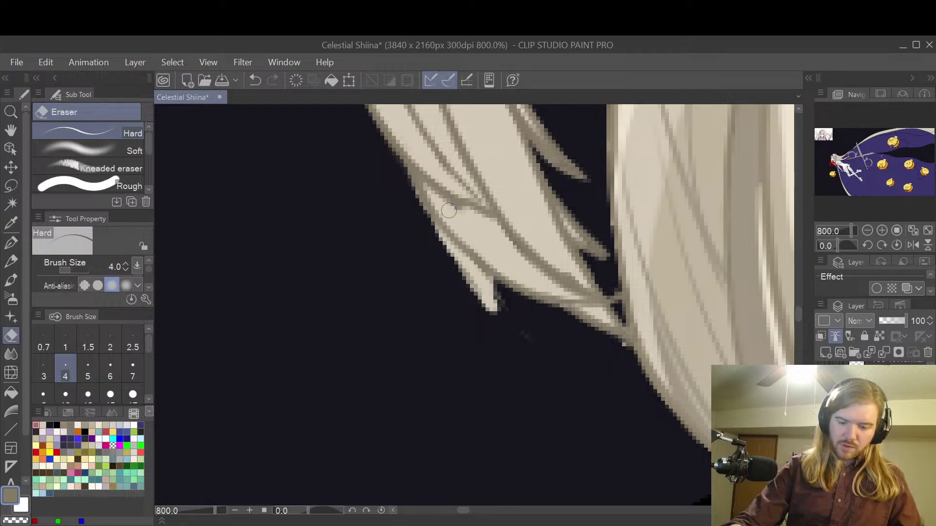
- Erase the light beige tip protruding outside the lock's new lower outline with the Hard eraser
key(space)
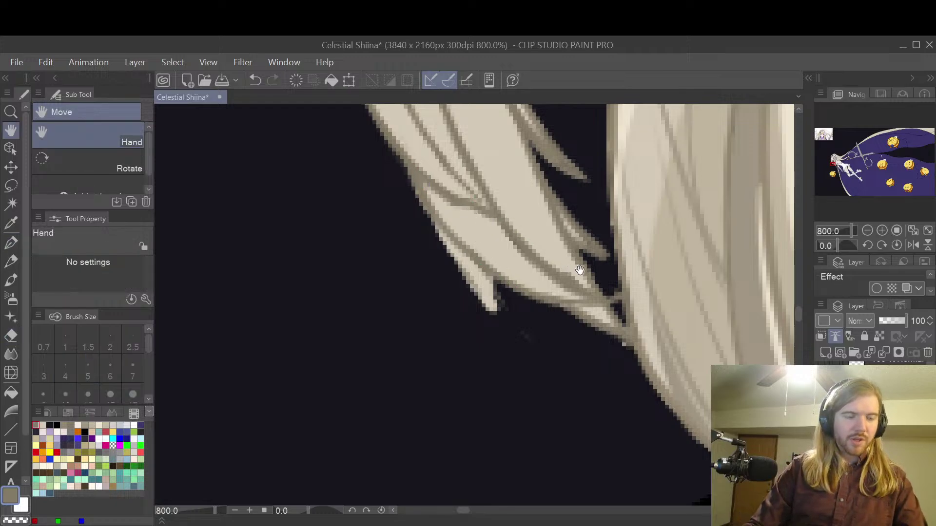
scroll(579, 267, down, 2)
mouse_move(547, 334)
mouse_down()
mouse_move(531, 417)
mouse_move(589, 378)
mouse_up()
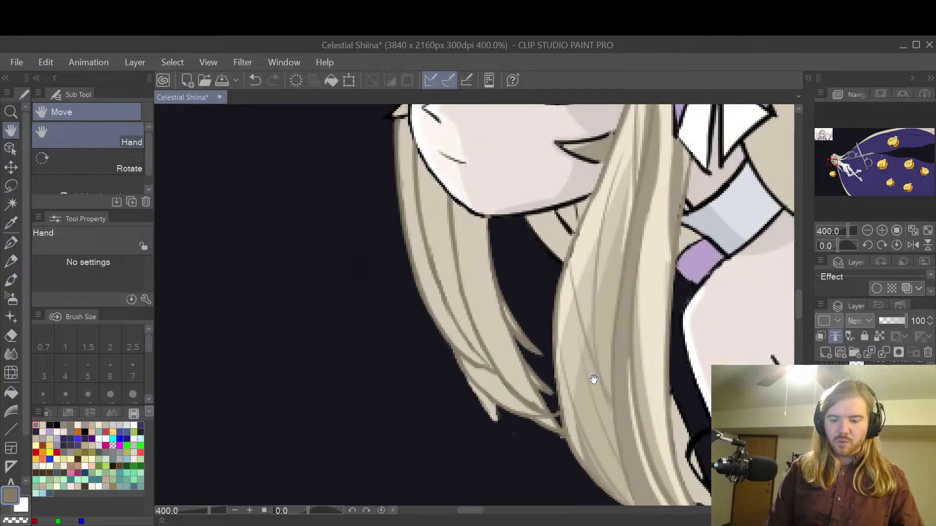
scroll(582, 402, up, 2)
drag(578, 403, 569, 282)
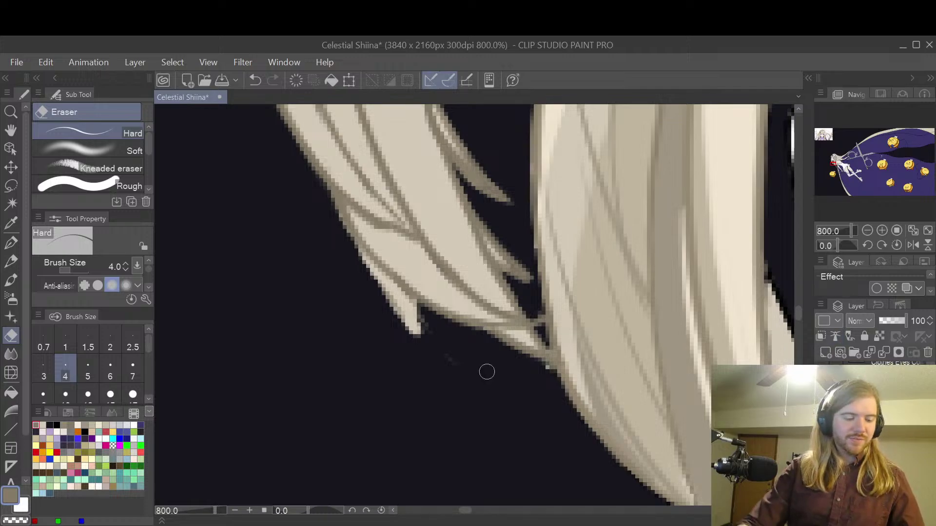
mouse_move(397, 314)
mouse_down()
mouse_move(467, 373)
mouse_move(425, 343)
mouse_move(369, 275)
mouse_move(428, 326)
mouse_move(349, 231)
mouse_move(371, 266)
mouse_up()
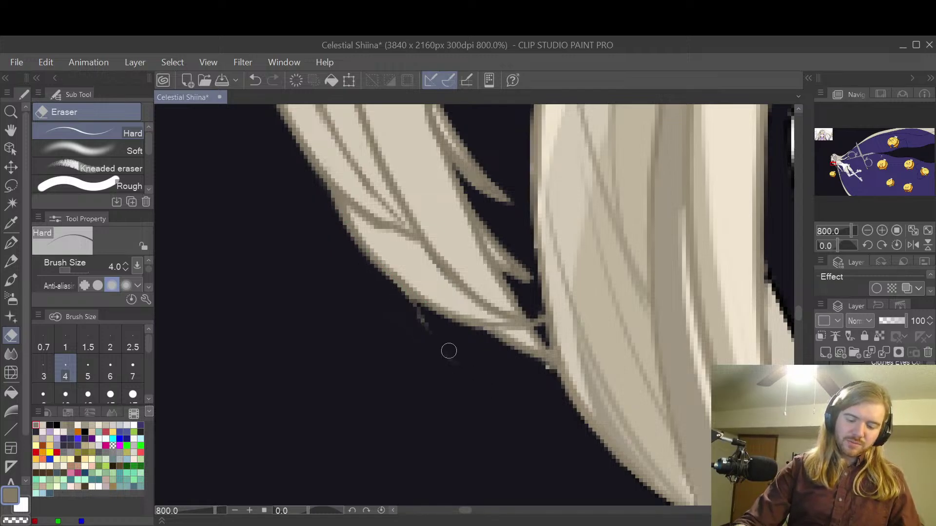
- Erase the faint stray marks left below the lock's new lower outline with the Hard eraser
key(space)
mouse_move(544, 339)
mouse_down()
mouse_move(560, 387)
mouse_move(620, 376)
mouse_up()
scroll(620, 376, down, 4)
drag(707, 414, 593, 405)
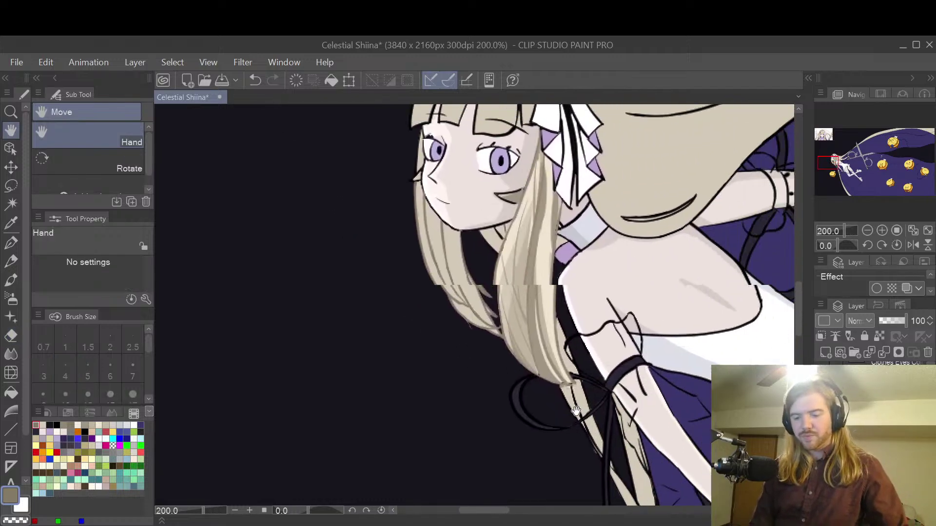
scroll(494, 286, up, 4)
drag(493, 286, 623, 291)
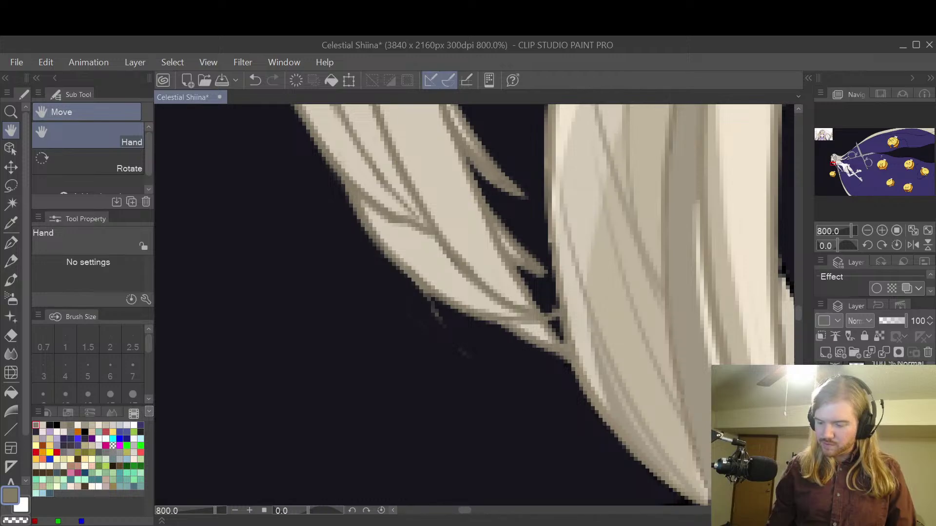
click(834, 336)
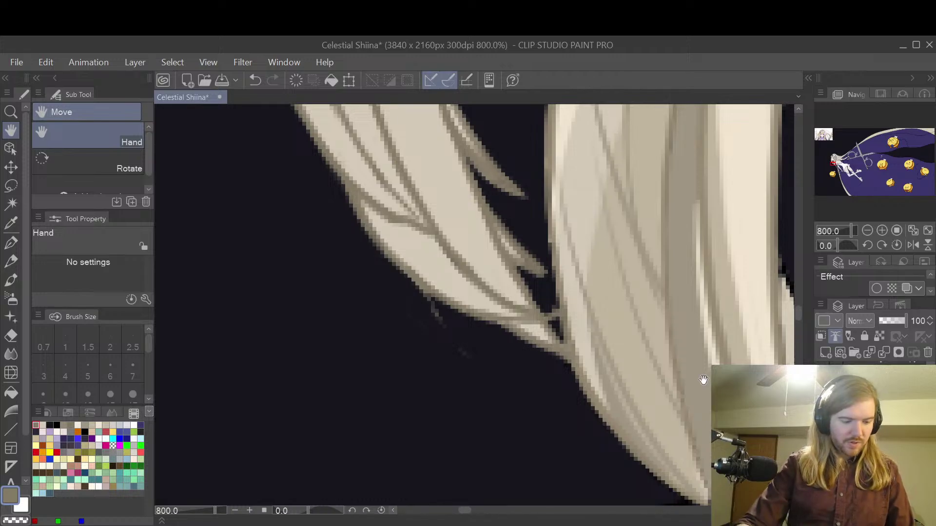
key(e)
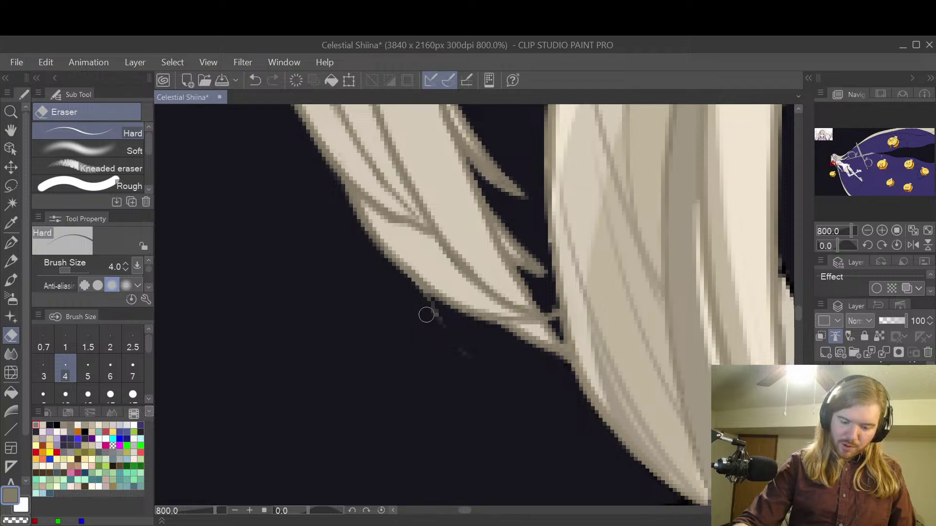
click(821, 404)
click(821, 404)
click(821, 424)
click(820, 424)
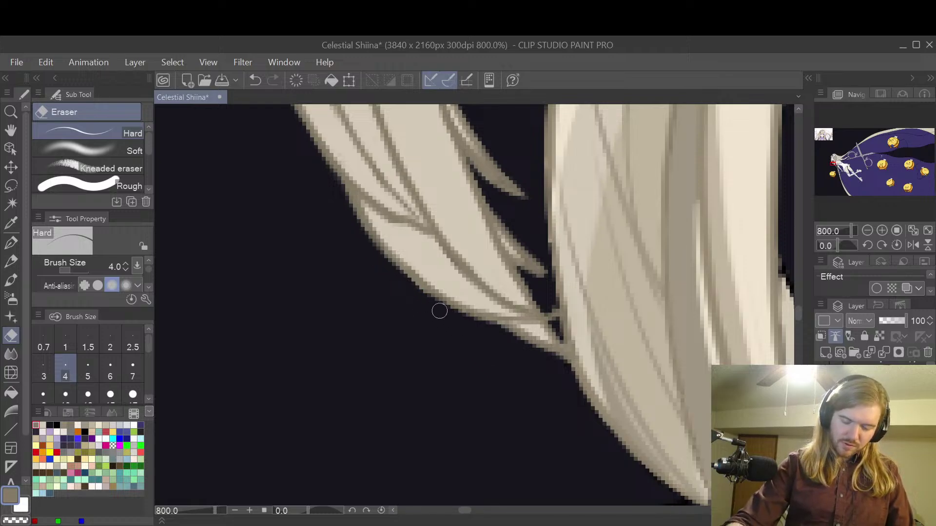
- Review how the simplified lower edge of the front hair lock looks beside the face and the neighbouring lock
scroll(383, 257, down, 4)
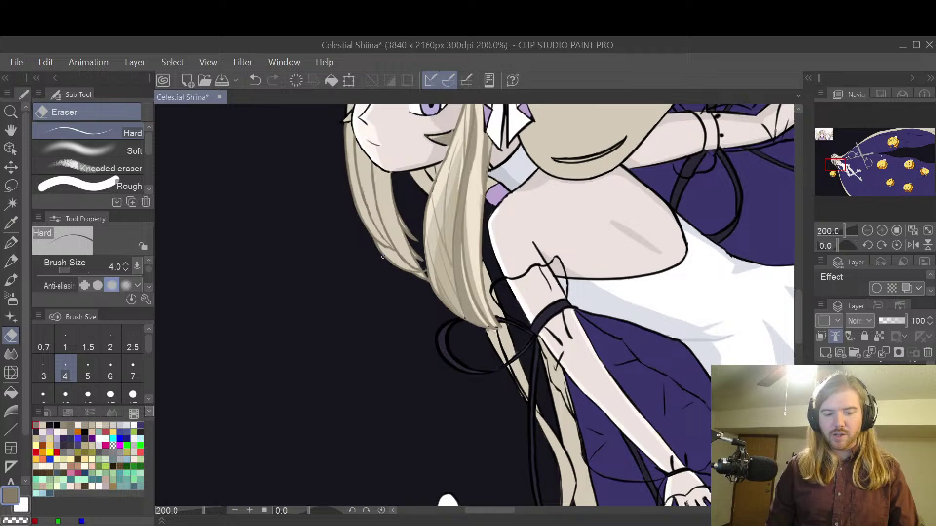
key(space)
drag(531, 296, 655, 411)
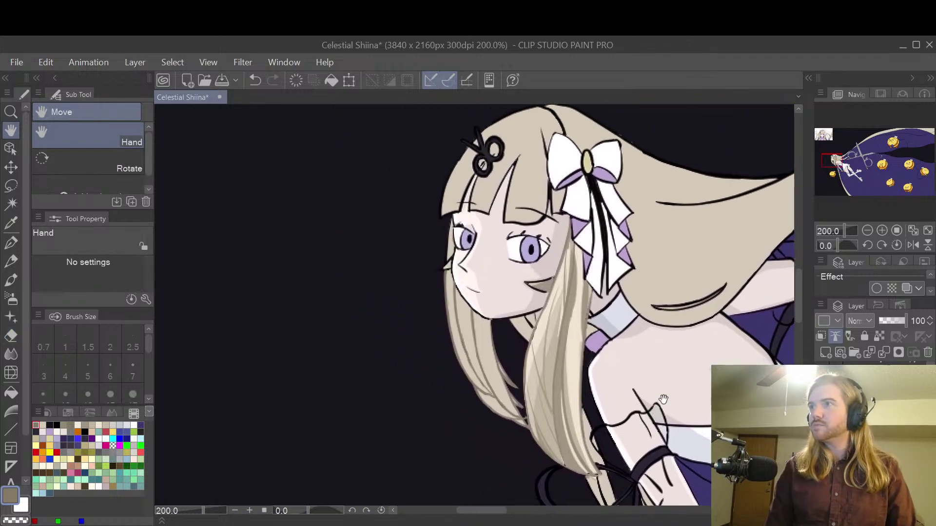
scroll(644, 431, up, 2)
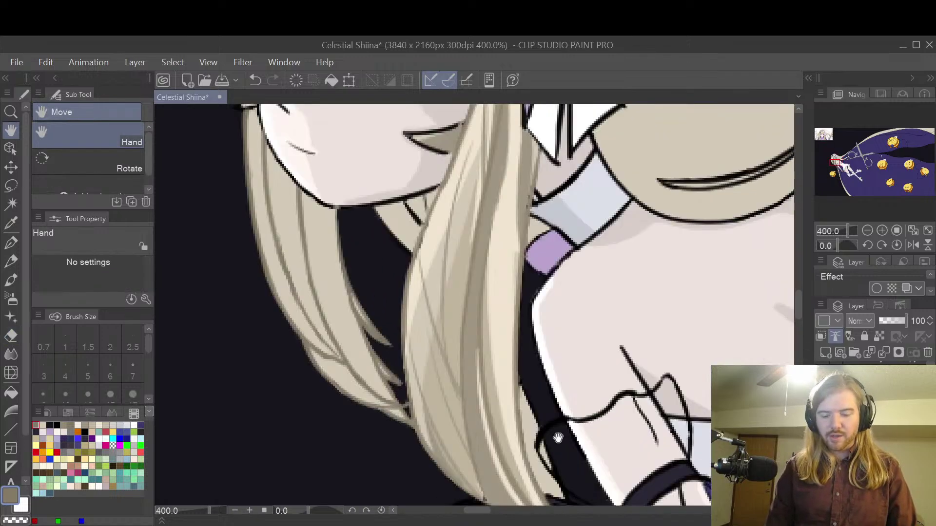
drag(563, 401, 617, 359)
scroll(872, 429, down, 5)
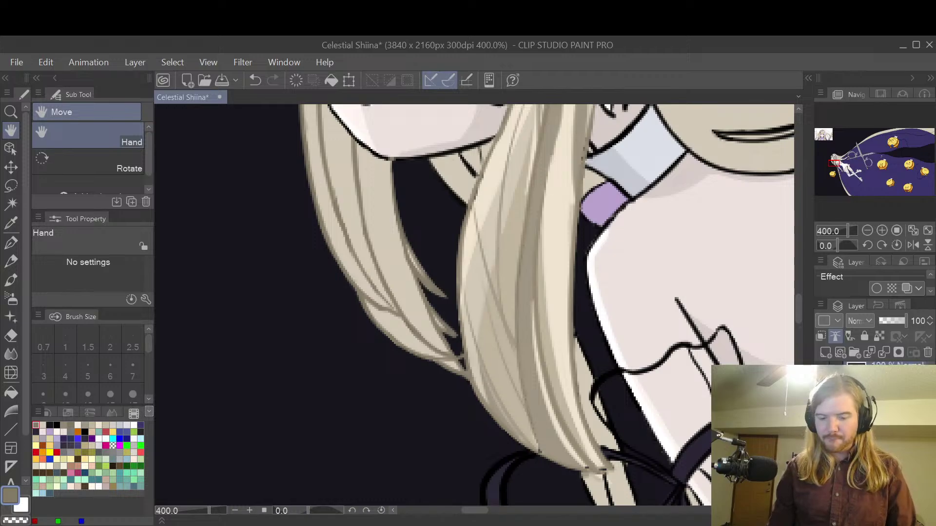
- Select the layer for coloring the simplified front hair lock beside the face
scroll(389, 308, up, 2)
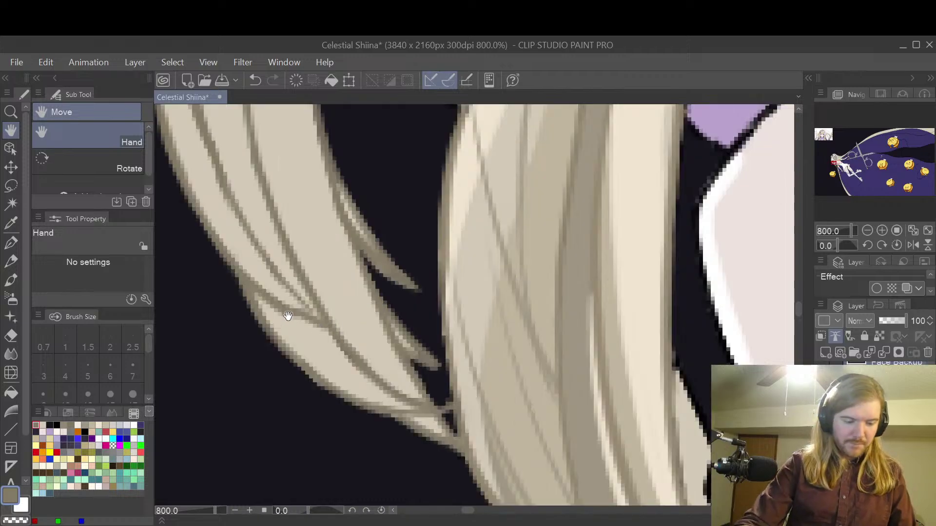
key(e)
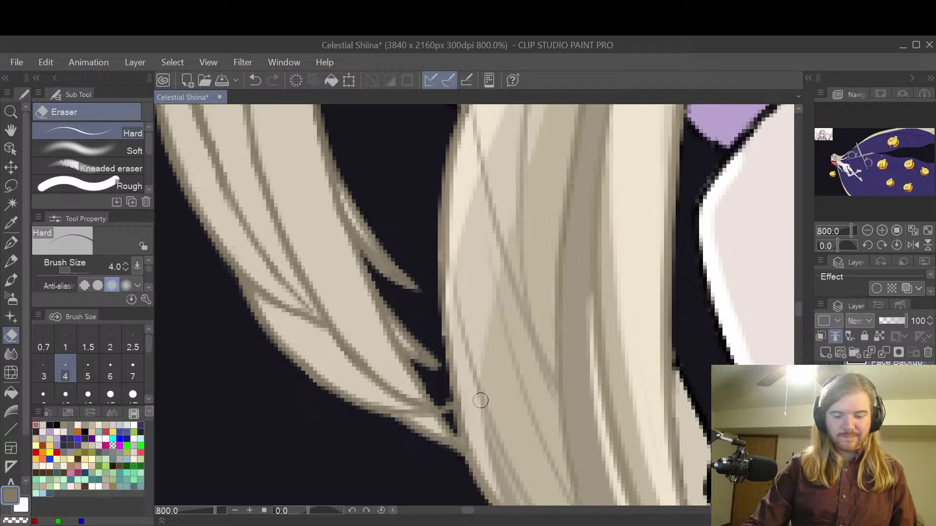
scroll(872, 414, down, 4)
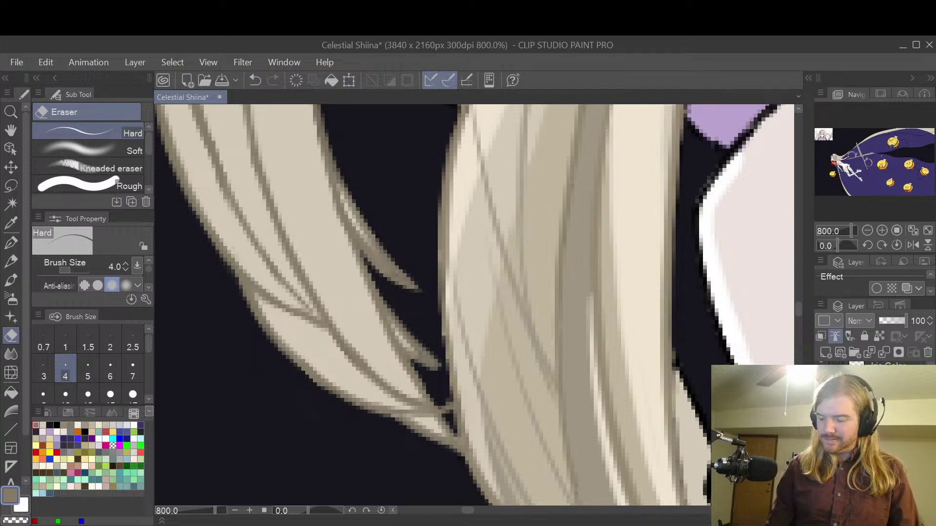
scroll(872, 415, down, 4)
click(877, 419)
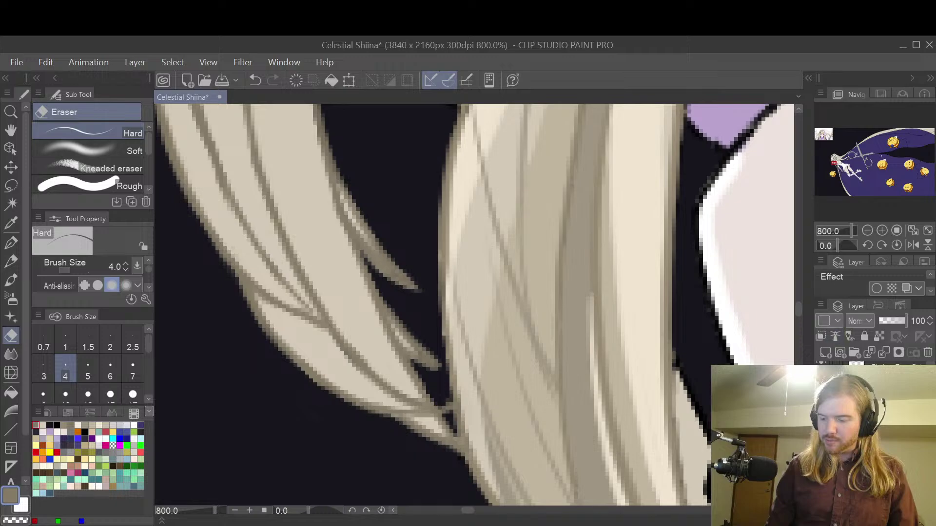
scroll(566, 366, down, 4)
drag(476, 390, 654, 353)
scroll(648, 352, up, 4)
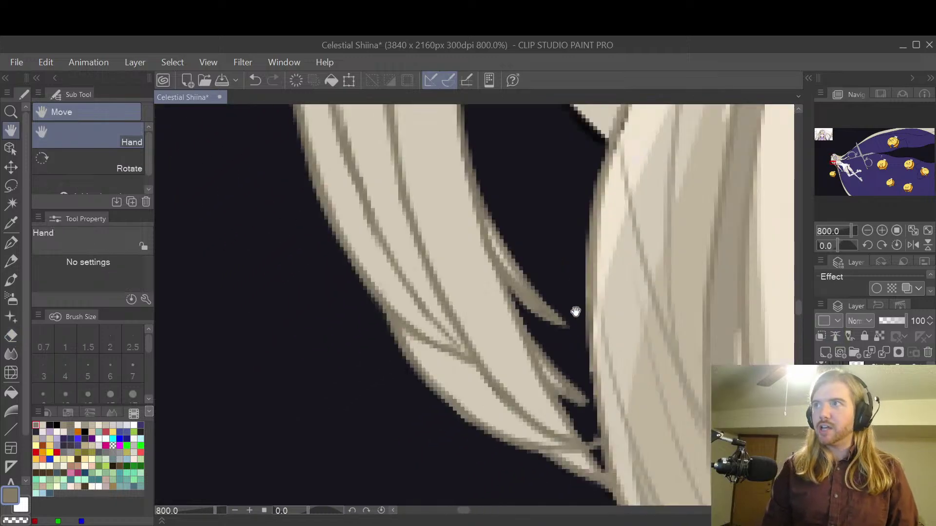
drag(570, 296, 587, 309)
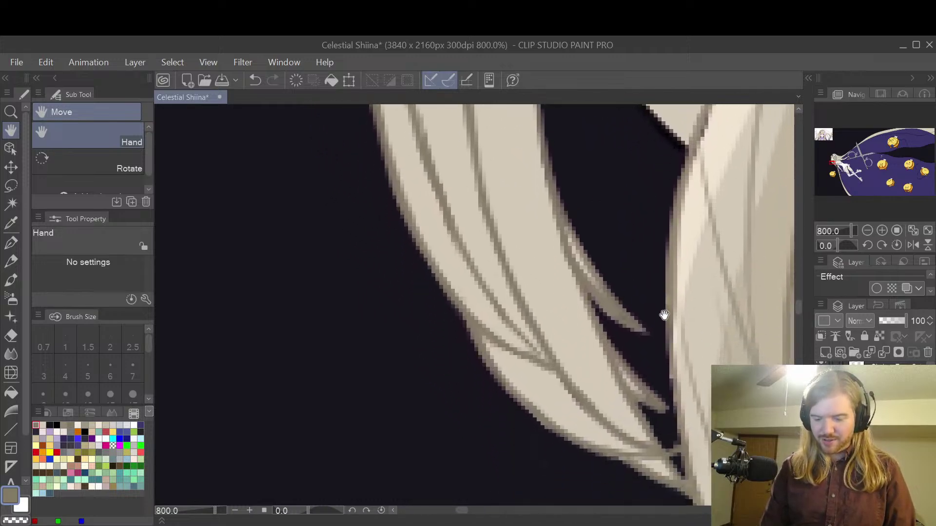
- Examine how the front hair locks look beside the face, neck and upper body, both close up and from a distance
scroll(665, 295, down, 4)
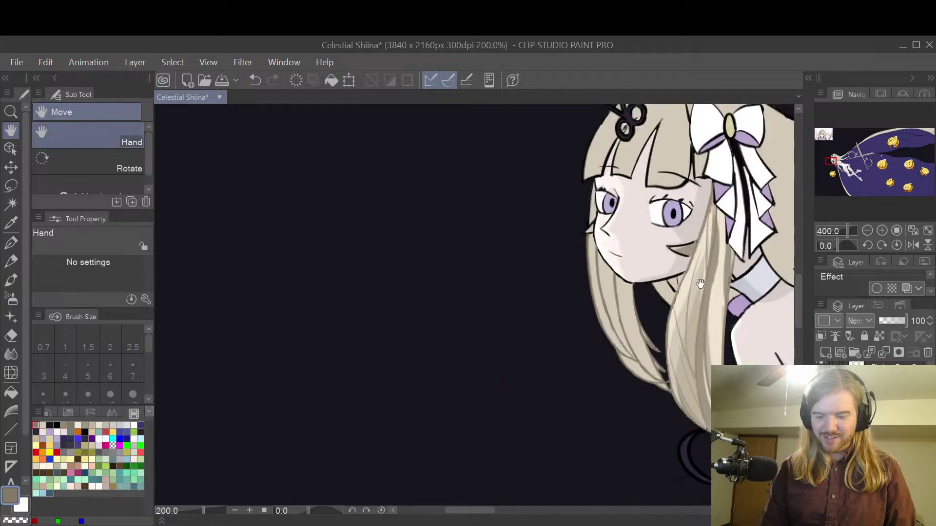
scroll(726, 333, down, 2)
drag(760, 322, 639, 196)
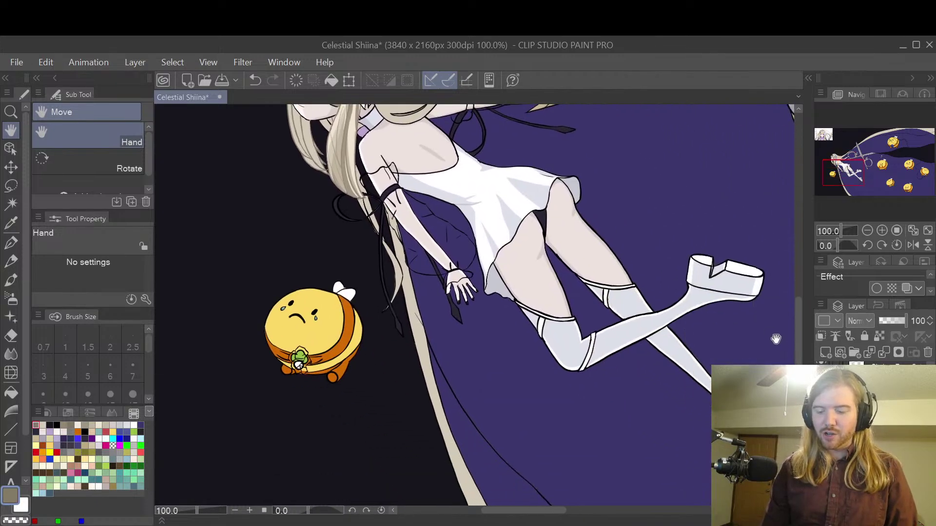
drag(430, 153, 599, 259)
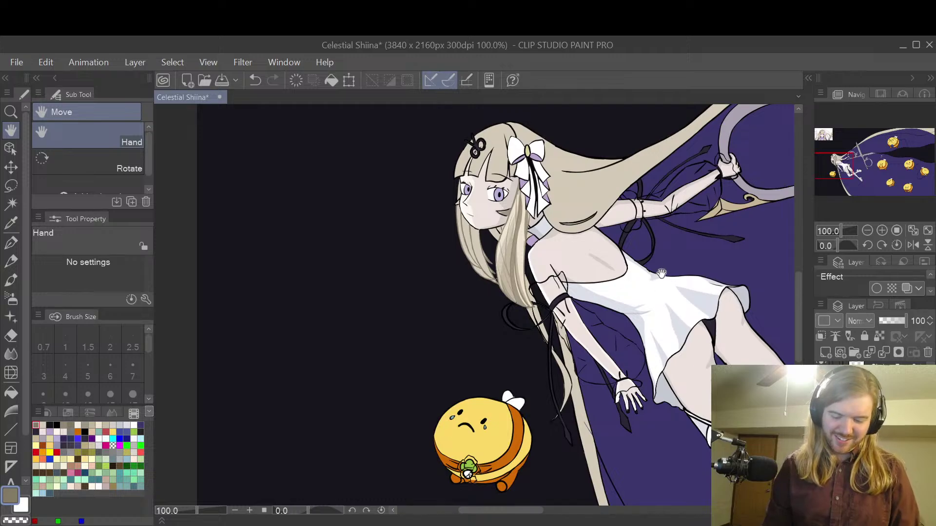
scroll(657, 277, up, 1)
scroll(657, 277, up, 1)
drag(656, 340, 622, 315)
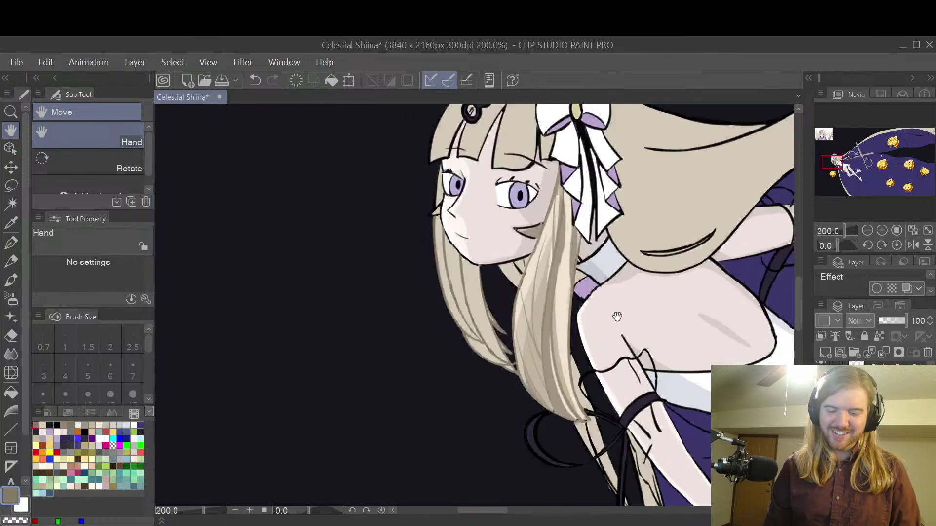
scroll(621, 316, up, 2)
drag(475, 314, 678, 313)
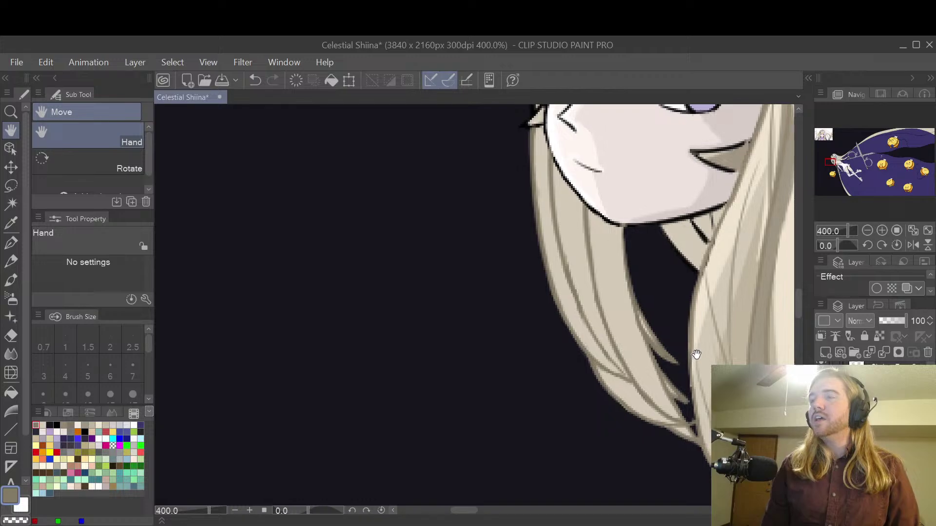
scroll(697, 356, down, 1)
scroll(637, 359, down, 3)
drag(637, 359, 629, 334)
scroll(420, 275, up, 1)
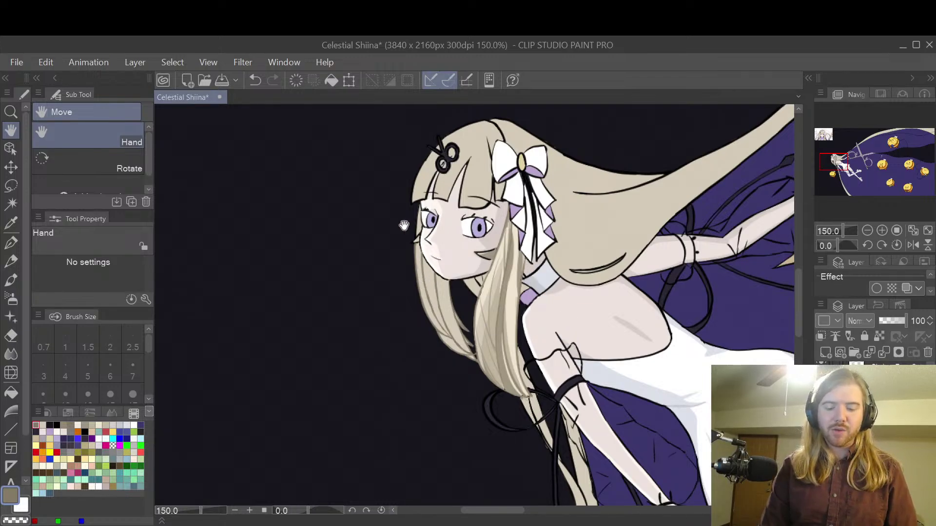
- Examine the long flowing hair, the outstretched arm, the dress and the large scissors in the illustration
drag(707, 286, 427, 352)
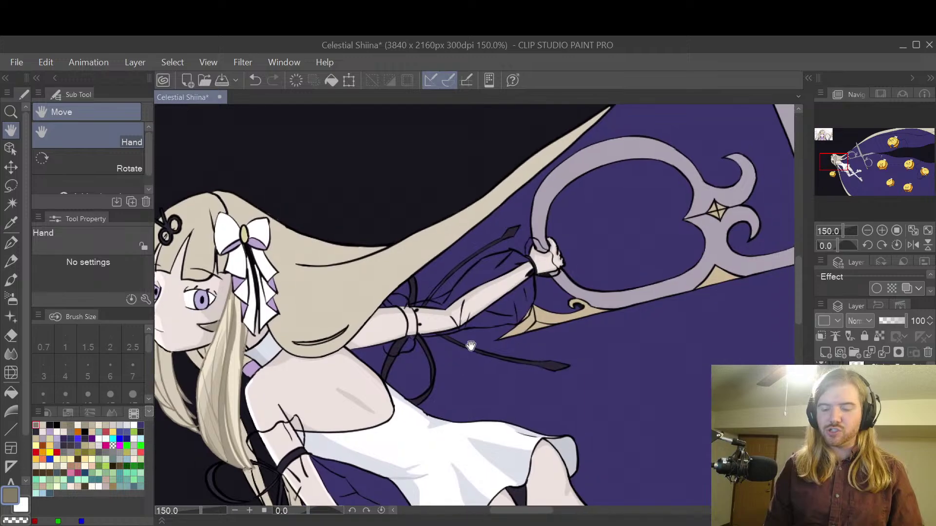
scroll(427, 352, down, 2)
scroll(646, 110, down, 1)
drag(646, 109, 556, 183)
drag(355, 445, 569, 187)
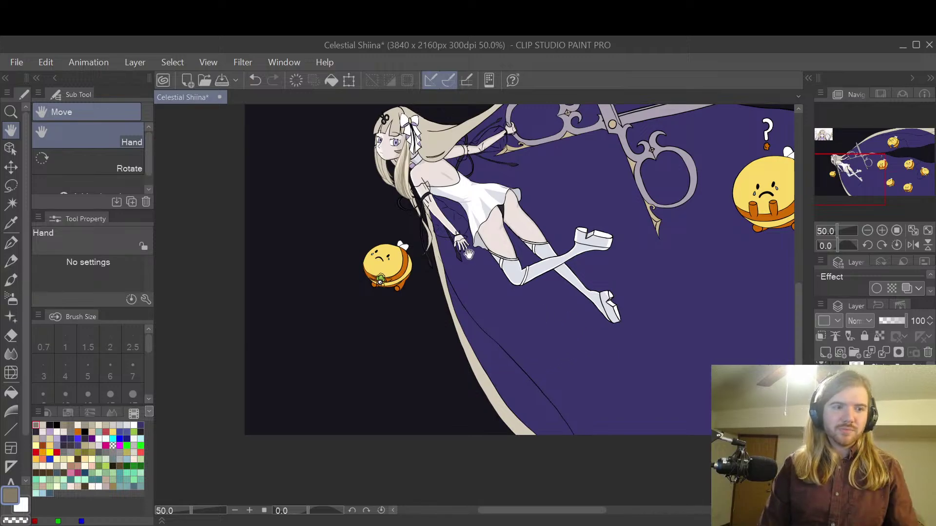
drag(614, 365, 697, 390)
scroll(570, 292, up, 2)
scroll(569, 293, up, 4)
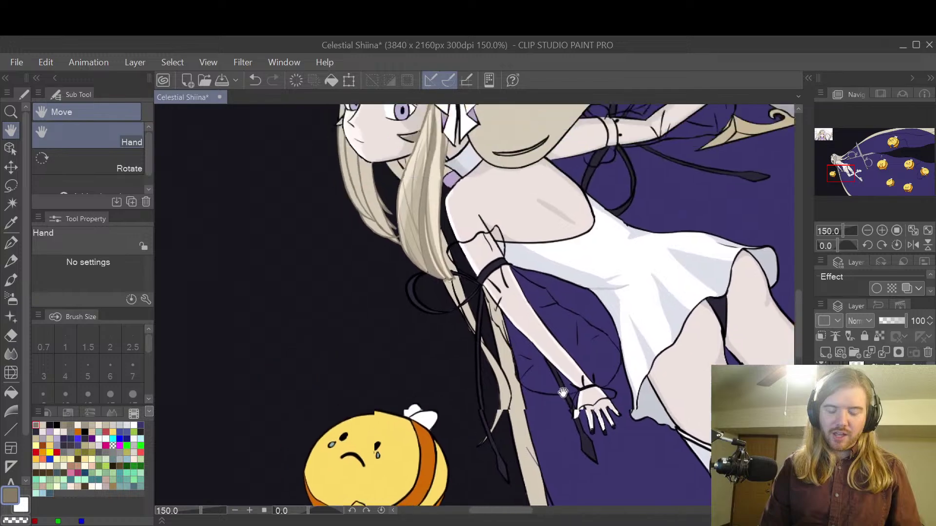
drag(555, 357, 564, 364)
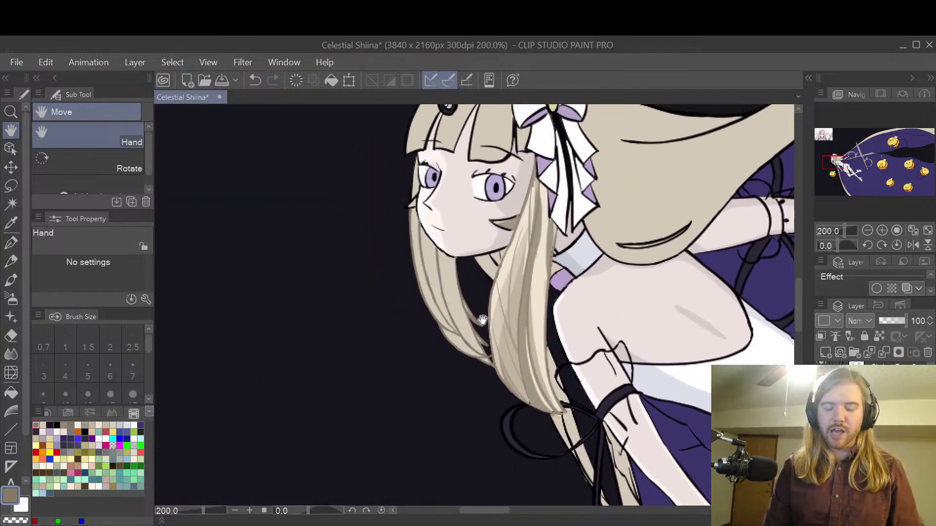
scroll(701, 310, down, 2)
drag(701, 310, 325, 436)
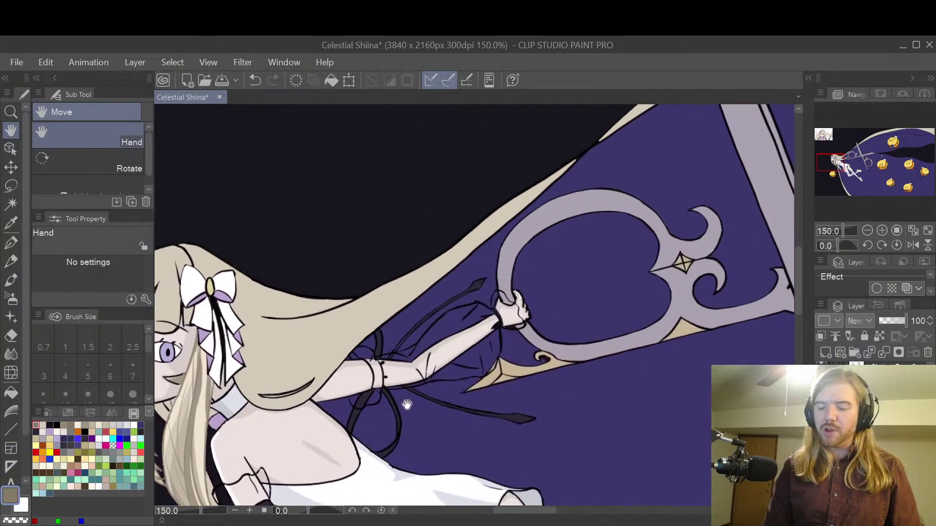
scroll(566, 382, down, 2)
drag(565, 382, 558, 394)
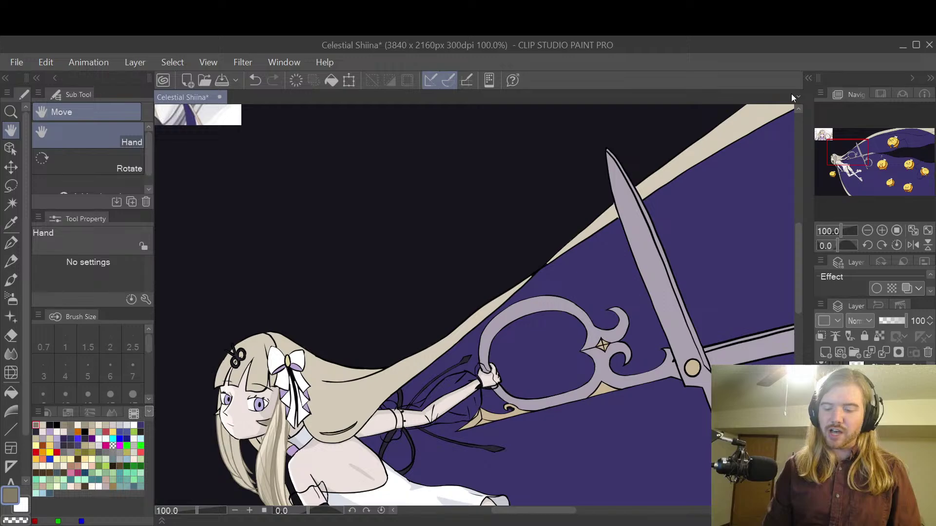
drag(711, 302, 605, 312)
scroll(356, 321, down, 2)
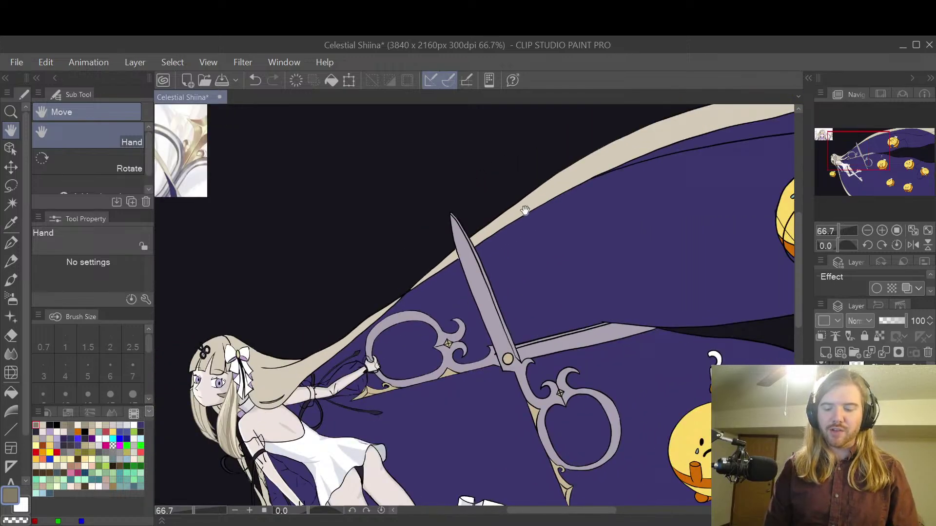
- Review the whole composition, including the round yellow creatures and the hair sweeping around the background, and return to the front locks
scroll(438, 414, up, 2)
drag(323, 408, 522, 295)
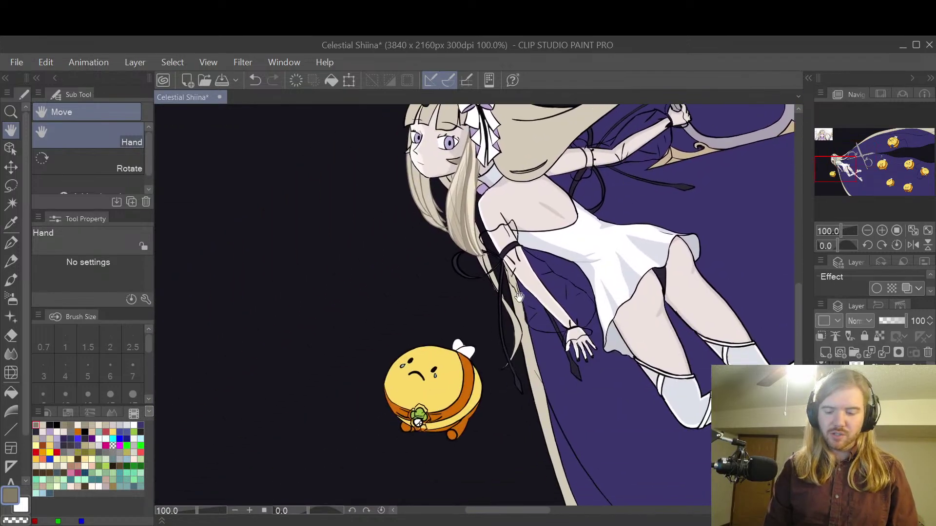
scroll(522, 295, up, 1)
scroll(608, 424, down, 2)
drag(629, 428, 554, 117)
drag(633, 312, 553, 470)
scroll(607, 336, down, 1)
drag(457, 266, 487, 339)
drag(681, 329, 229, 450)
scroll(228, 452, down, 2)
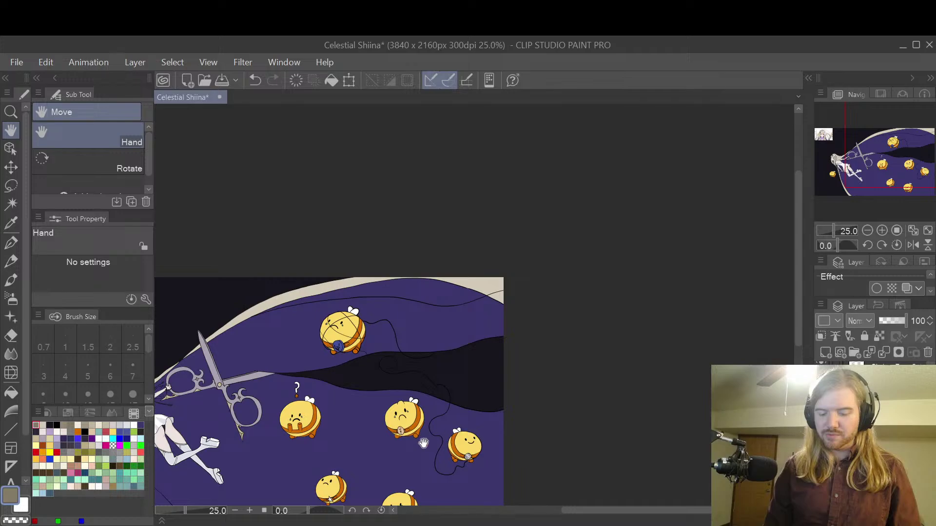
drag(431, 440, 765, 216)
drag(524, 181, 548, 272)
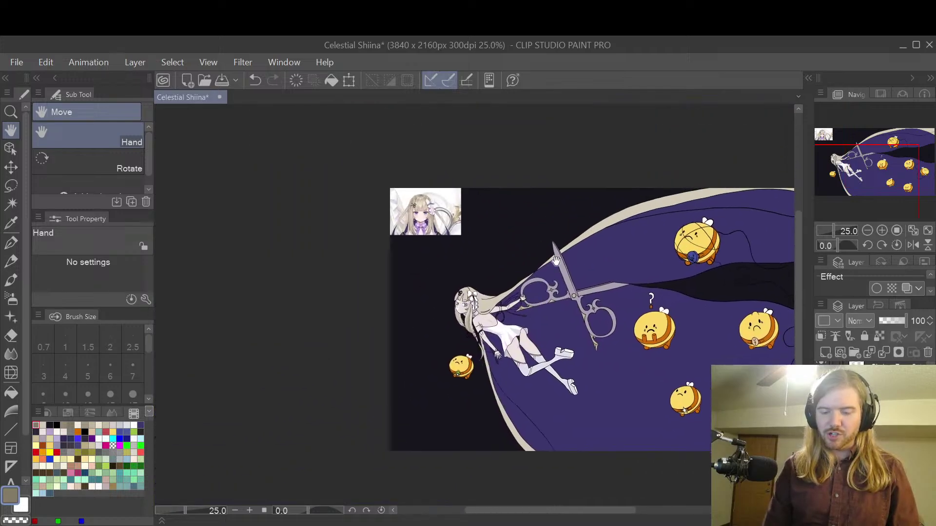
scroll(549, 272, up, 5)
drag(552, 201, 657, 233)
scroll(523, 355, up, 4)
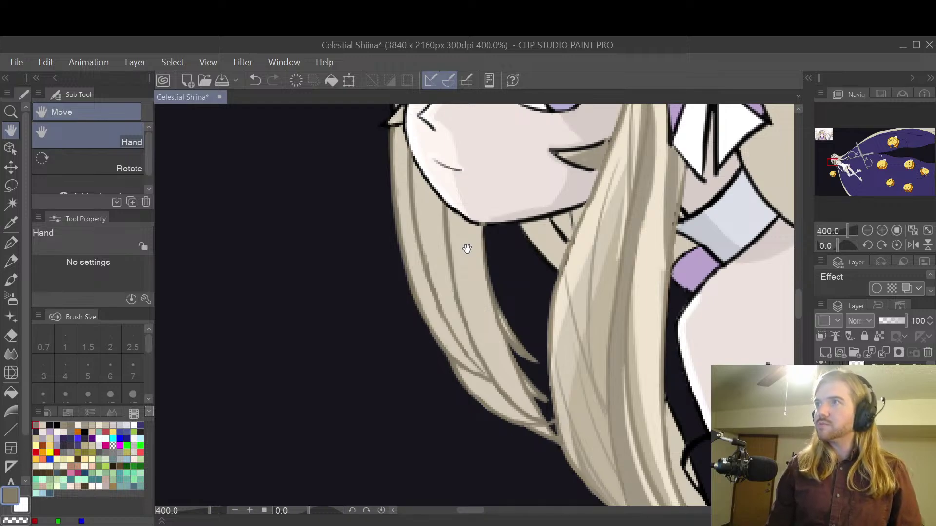
click(63, 426)
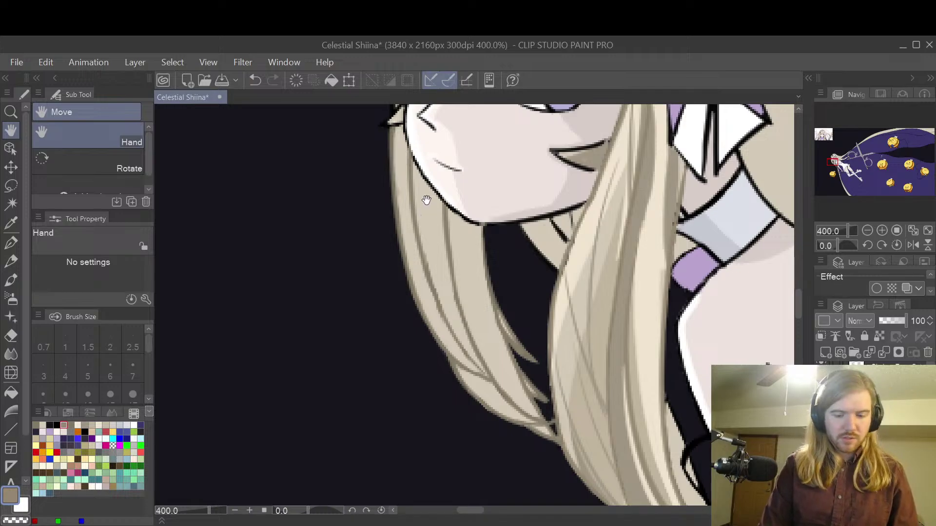
key(p)
drag(398, 146, 400, 201)
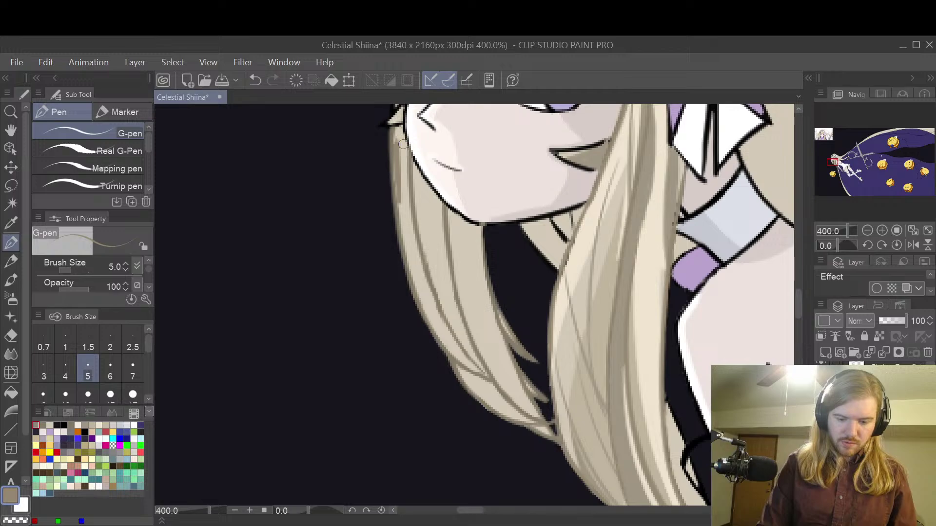
click(86, 424)
click(95, 422)
mouse_move(397, 163)
mouse_down()
mouse_move(402, 227)
mouse_move(407, 219)
mouse_up()
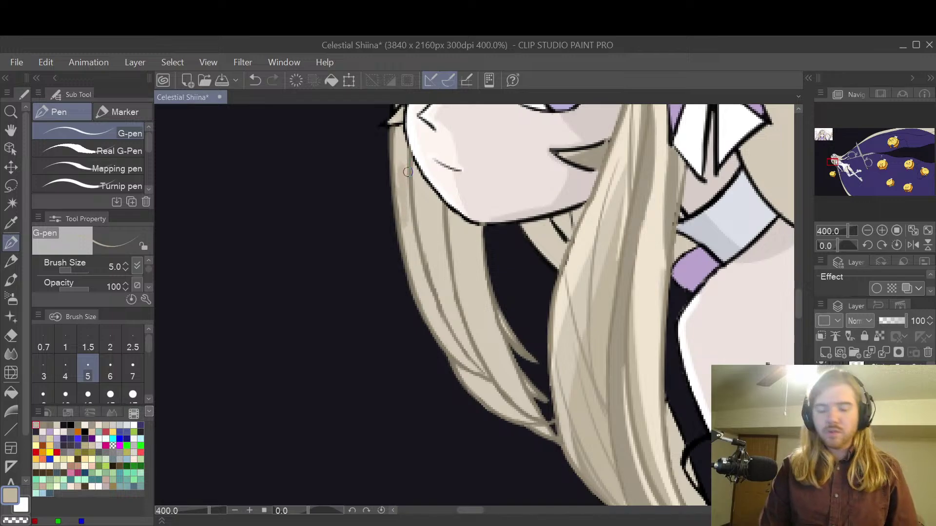
key(ctrl+z)
key(ctrl+z)
click(42, 425)
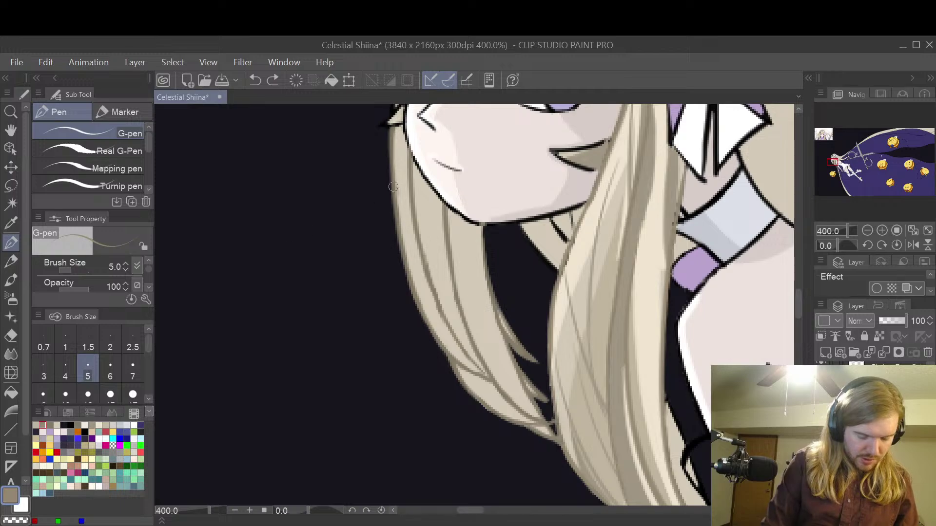
mouse_move(405, 171)
mouse_down()
mouse_move(410, 205)
mouse_move(420, 209)
mouse_up()
key(ctrl+z)
key(ctrl+z)
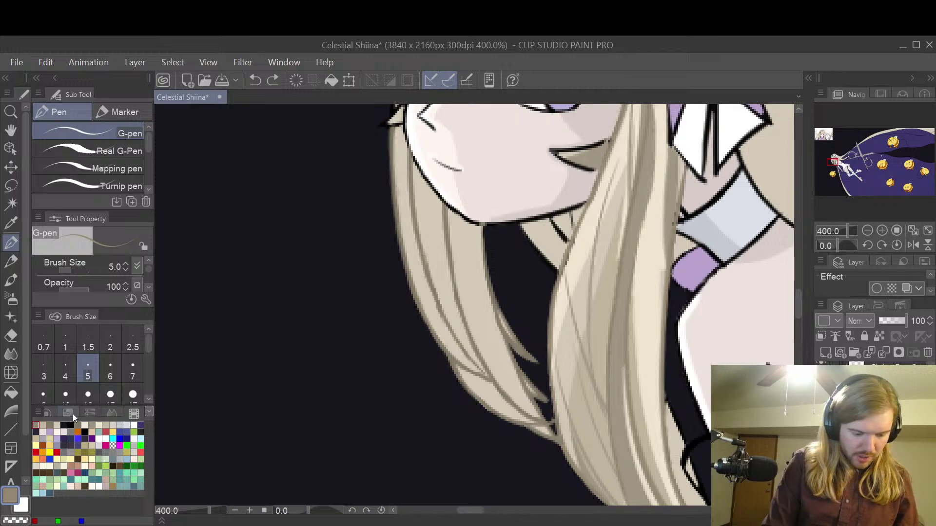
- Shade the top of the front hair lock along the jawline in grayish beige with the G-pen, on a layer clipped to the one below
click(100, 422)
mouse_move(399, 166)
mouse_down()
mouse_move(400, 187)
mouse_move(418, 208)
mouse_up()
key(ctrl+z)
key(ctrl+z)
mouse_move(396, 151)
mouse_down()
mouse_move(399, 183)
mouse_move(396, 152)
mouse_up()
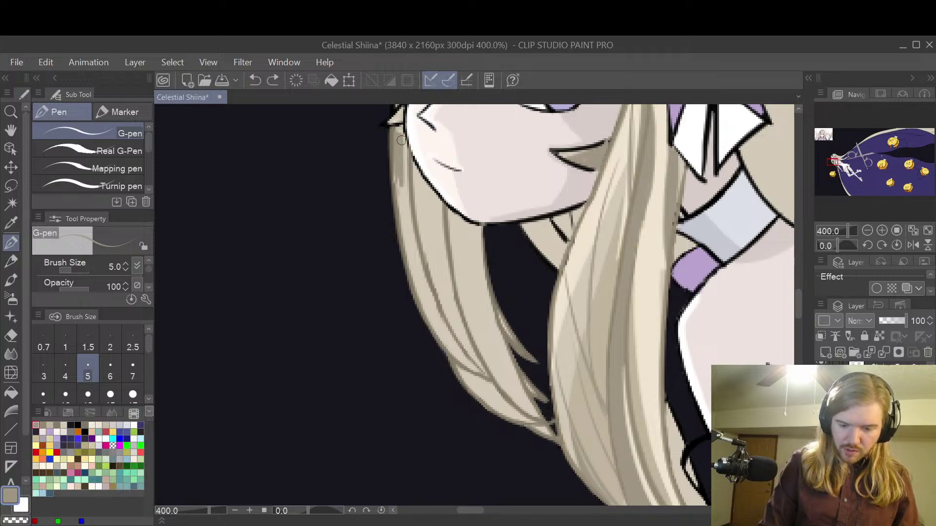
mouse_move(411, 174)
mouse_down()
mouse_move(419, 194)
mouse_move(422, 176)
mouse_move(429, 207)
mouse_move(402, 166)
mouse_move(429, 193)
mouse_move(437, 226)
mouse_move(436, 192)
mouse_move(449, 234)
mouse_move(457, 211)
mouse_move(466, 242)
mouse_move(478, 217)
mouse_up()
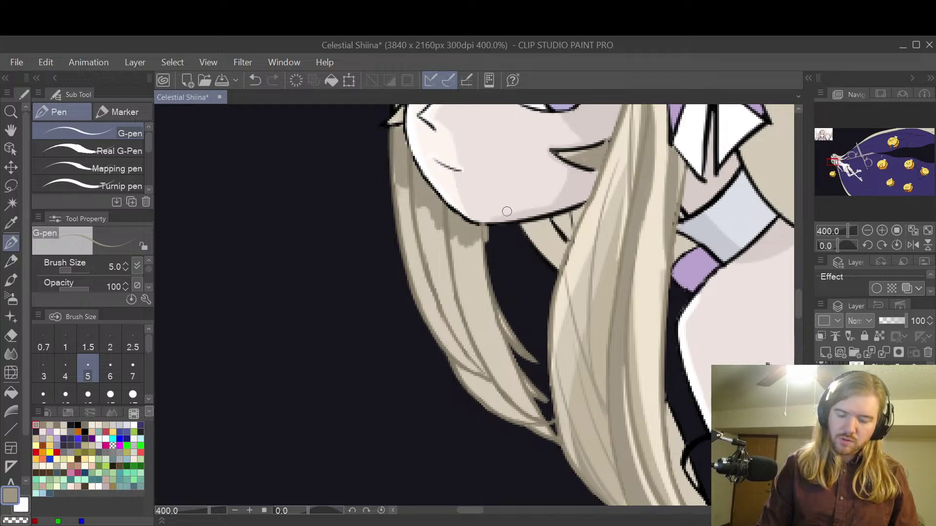
mouse_move(490, 231)
mouse_down()
mouse_move(495, 261)
mouse_move(519, 288)
mouse_up()
key(ctrl+z)
key(ctrl+z)
key(ctrl+z)
mouse_move(399, 160)
mouse_down()
mouse_move(400, 184)
mouse_move(429, 180)
mouse_up()
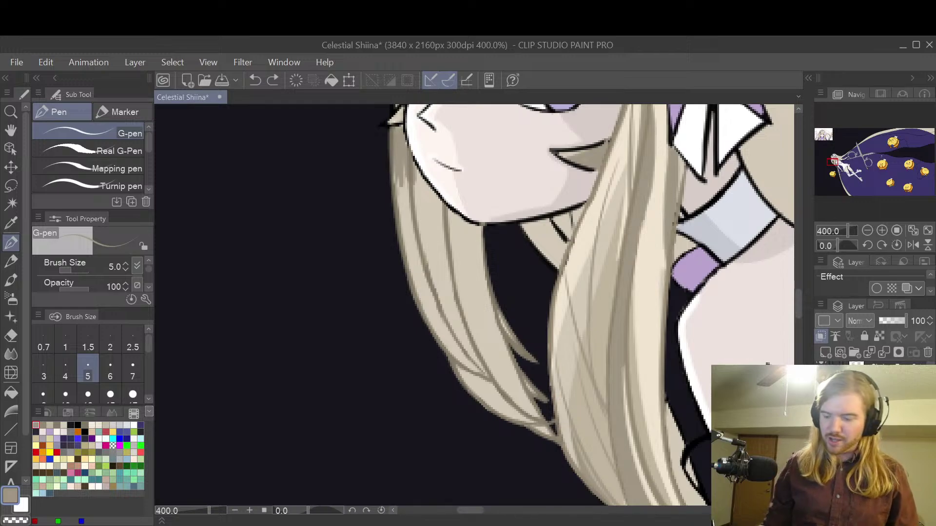
mouse_move(394, 131)
mouse_down()
mouse_move(419, 200)
mouse_move(423, 174)
mouse_move(431, 206)
mouse_move(442, 188)
mouse_move(456, 241)
mouse_move(471, 210)
mouse_move(488, 243)
mouse_move(474, 226)
mouse_up()
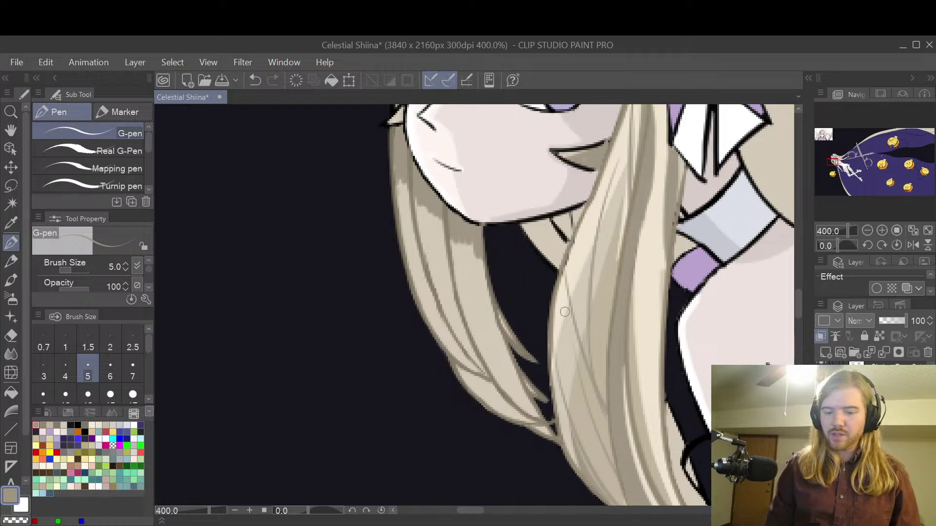
- Paint pale cream highlights across the middle of the front lock's strands with the G-pen, and switch the drawing color back to grayish beige
click(91, 425)
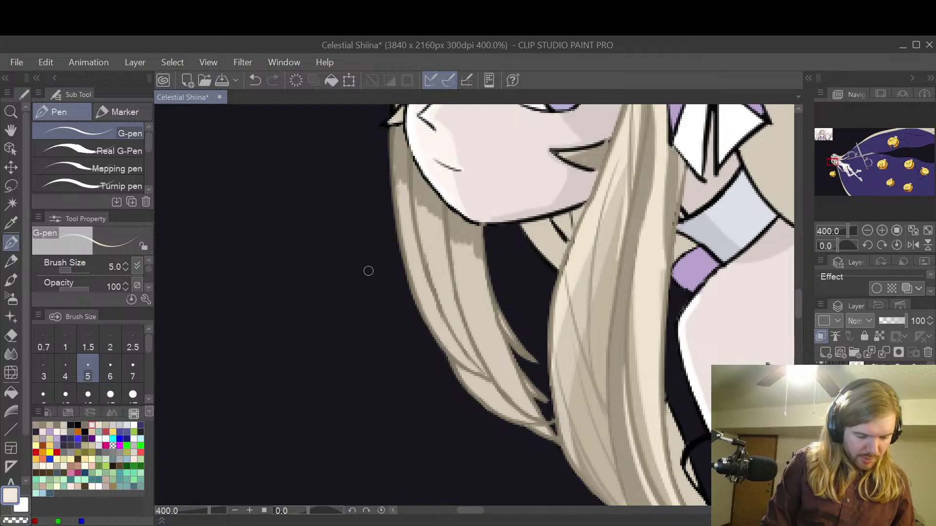
mouse_move(415, 278)
mouse_down()
mouse_move(445, 332)
mouse_move(427, 284)
mouse_move(438, 301)
mouse_move(449, 310)
mouse_up()
mouse_move(462, 303)
mouse_down()
mouse_move(483, 350)
mouse_move(479, 311)
mouse_move(504, 344)
mouse_up()
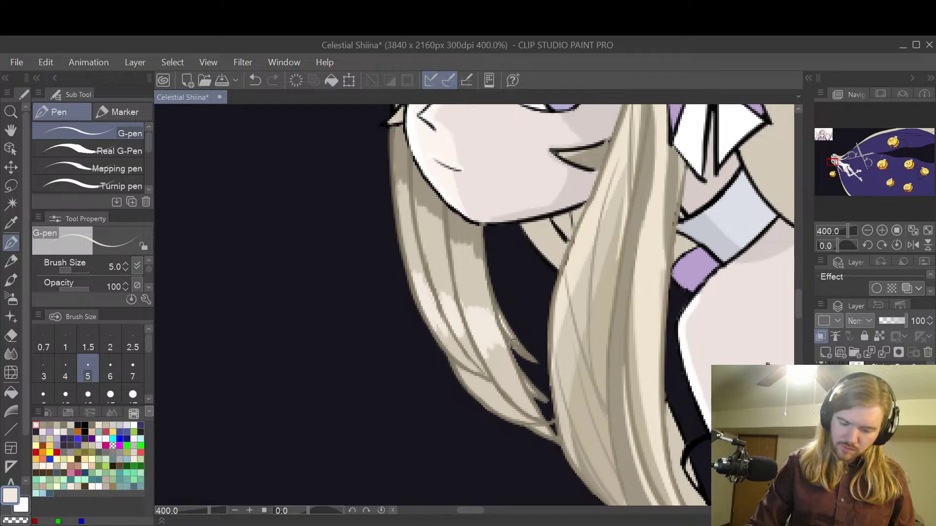
click(43, 426)
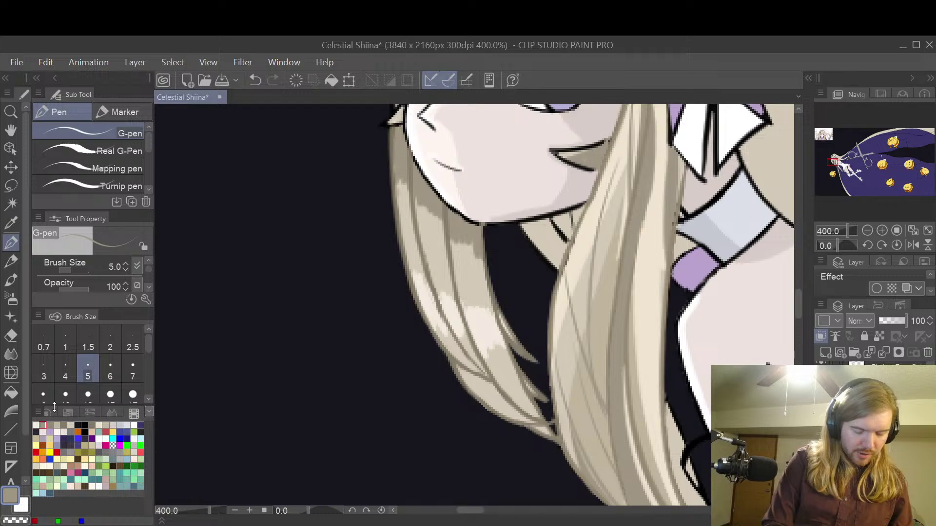
- Shade the lower strands of the front hair lock in grayish beige, and soften its highlights and shading with the Blend tool at size 17
mouse_move(474, 387)
mouse_down()
mouse_move(554, 438)
mouse_move(511, 398)
mouse_move(545, 423)
mouse_move(530, 402)
mouse_up()
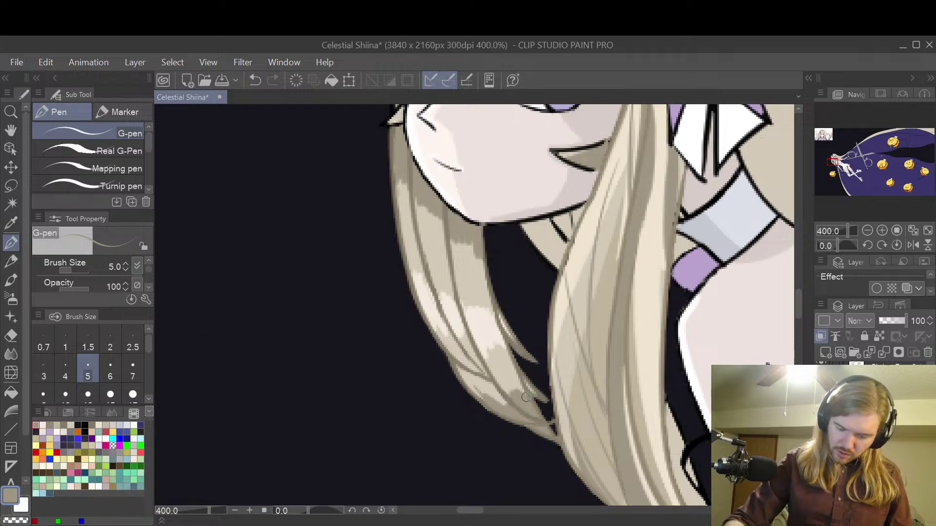
mouse_move(467, 357)
mouse_down()
mouse_move(510, 414)
mouse_move(482, 385)
mouse_move(507, 404)
mouse_move(524, 401)
mouse_move(532, 385)
mouse_move(497, 336)
mouse_move(495, 307)
mouse_move(486, 340)
mouse_up()
click(12, 353)
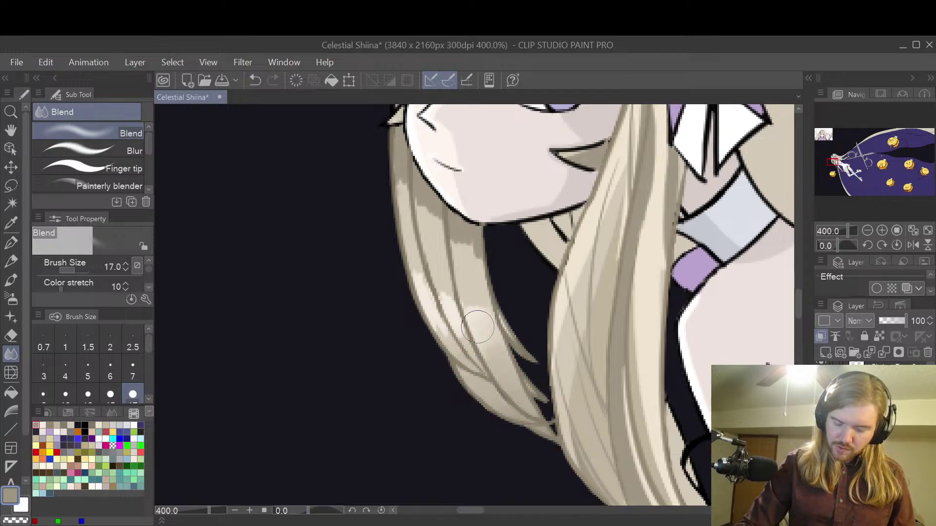
key(ctrl+z)
key(ctrl+z)
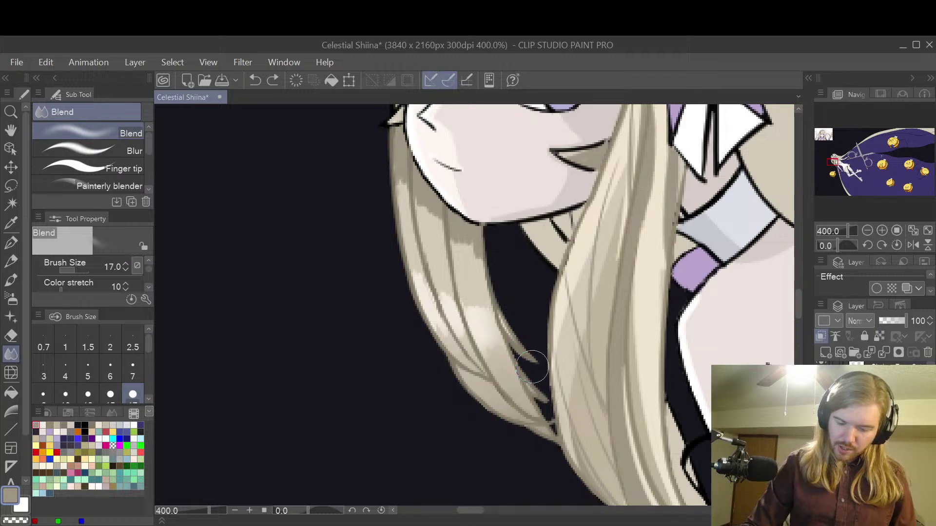
key(ctrl+z)
mouse_move(482, 331)
mouse_down()
mouse_move(467, 274)
mouse_move(474, 269)
mouse_up()
mouse_move(447, 307)
mouse_down()
mouse_move(439, 279)
mouse_move(414, 260)
mouse_up()
mouse_move(477, 239)
mouse_down()
mouse_move(472, 268)
mouse_move(453, 232)
mouse_move(478, 252)
mouse_move(463, 214)
mouse_move(474, 267)
mouse_move(482, 235)
mouse_move(453, 243)
mouse_move(429, 205)
mouse_move(422, 219)
mouse_move(417, 210)
mouse_move(415, 197)
mouse_move(438, 226)
mouse_move(417, 190)
mouse_move(403, 202)
mouse_move(406, 169)
mouse_move(417, 218)
mouse_move(485, 246)
mouse_up()
key(ctrl+z)
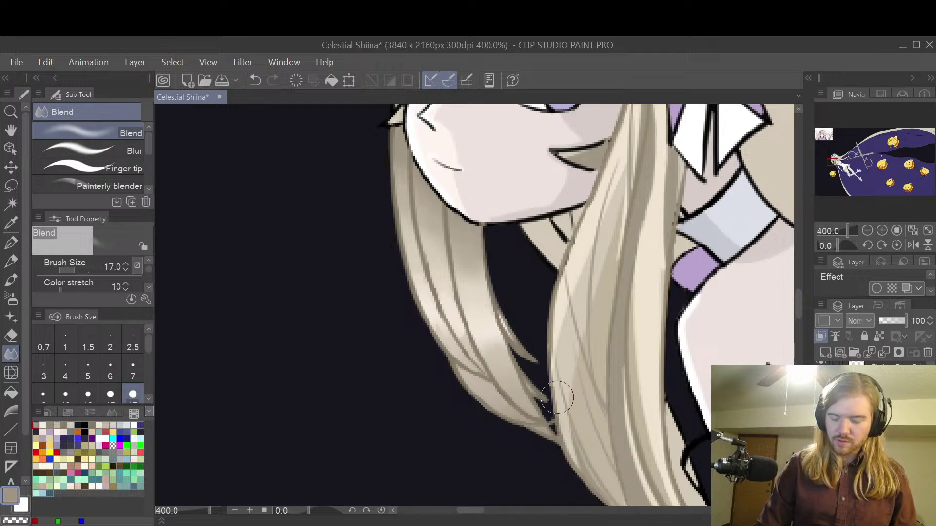
- Review the blended front locks in the context of the full figure, the scissors and the whole composition
key(space)
drag(596, 401, 595, 282)
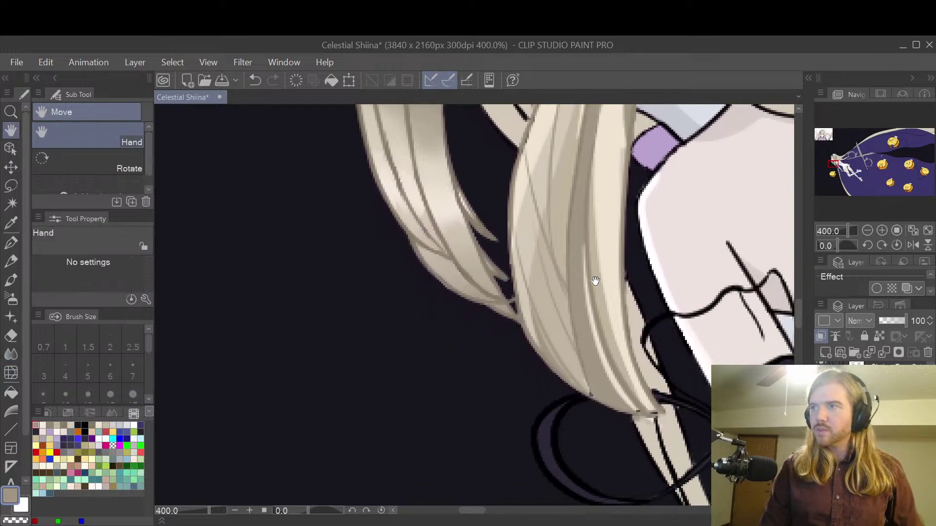
scroll(621, 299, down, 4)
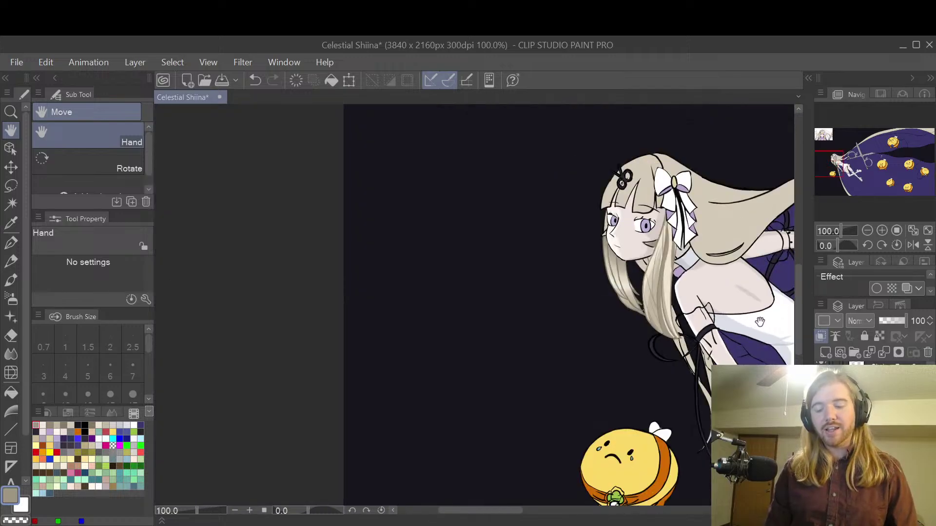
scroll(769, 360, down, 2)
drag(717, 382, 612, 345)
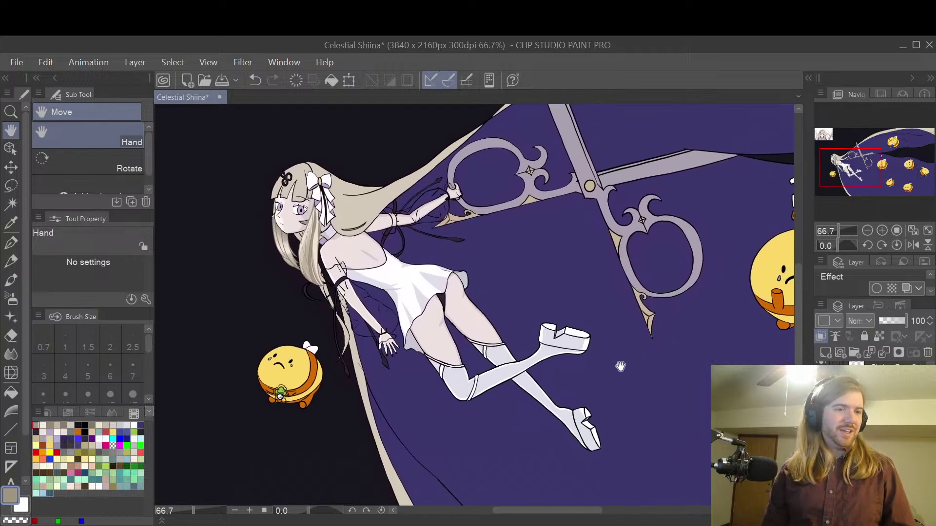
scroll(614, 372, down, 2)
drag(688, 355, 584, 286)
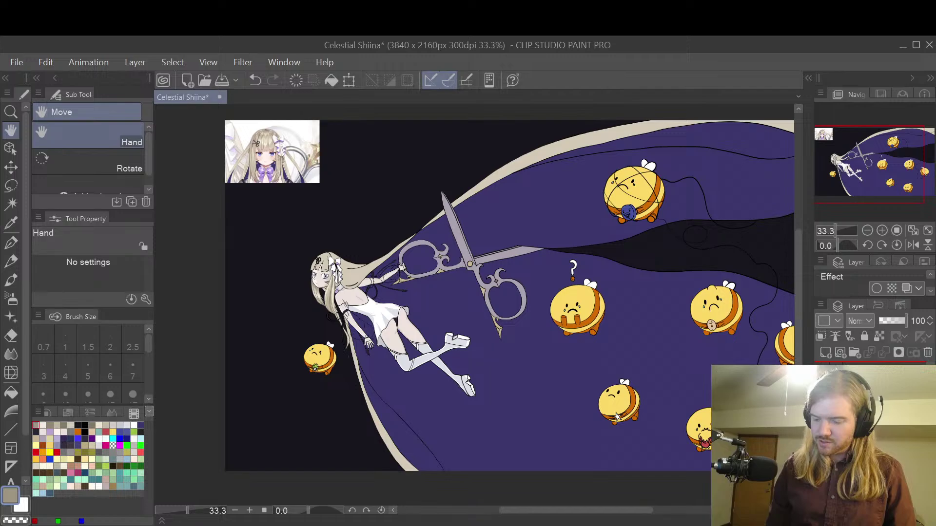
- Show the full-body character reference on the canvas and hide the portrait reference behind it
drag(877, 368, 877, 363)
scroll(348, 217, up, 3)
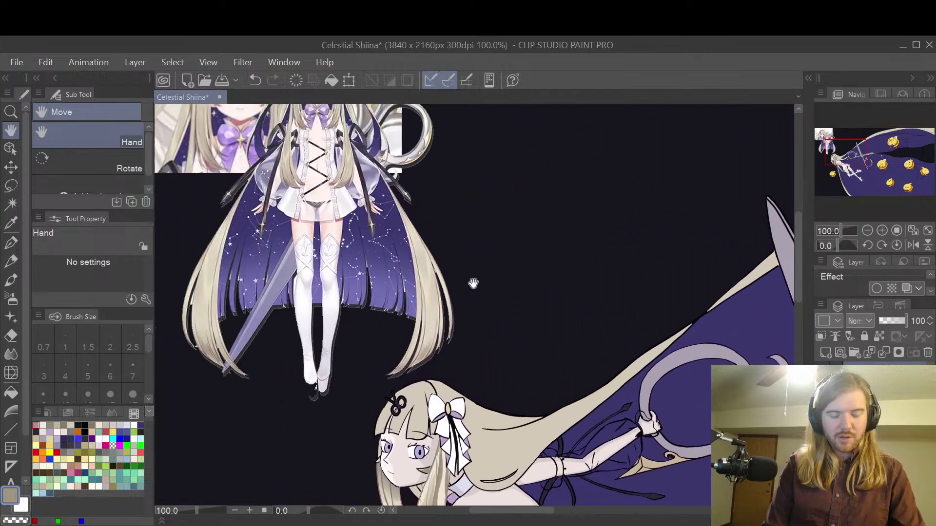
drag(473, 283, 607, 341)
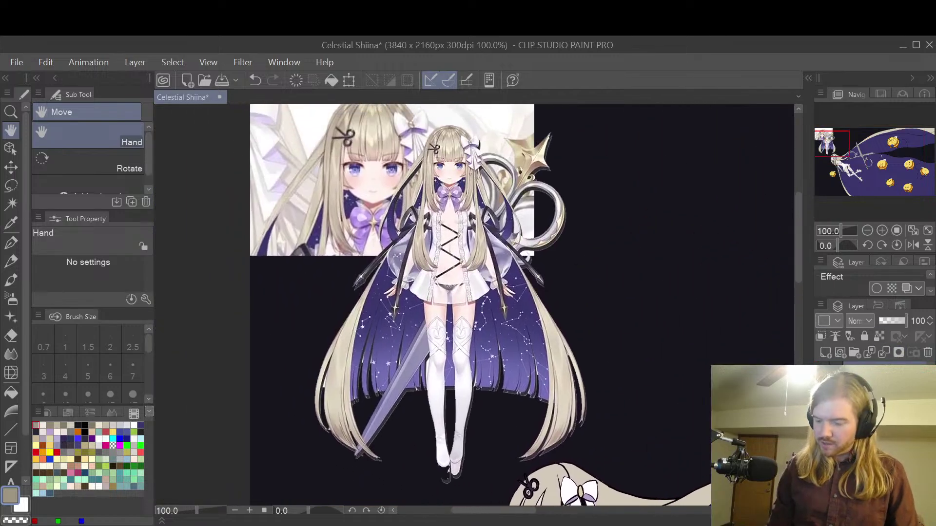
drag(590, 323, 589, 259)
drag(605, 224, 585, 271)
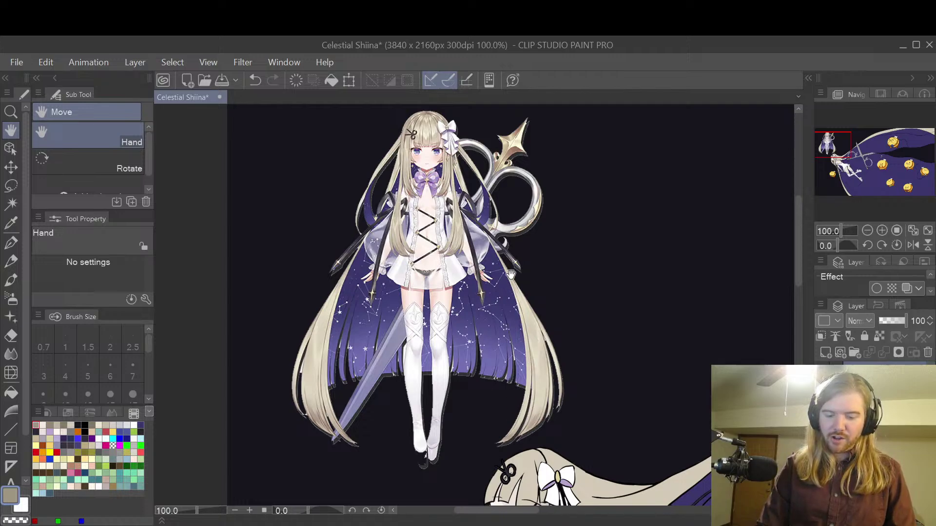
- Examine the whole illustration beside the full-body reference, including the yellow creatures, the thread and the sweeping starry-side hair
drag(644, 419, 446, 318)
scroll(599, 307, down, 3)
scroll(446, 319, down, 2)
scroll(536, 341, up, 1)
drag(504, 333, 600, 383)
drag(747, 370, 617, 382)
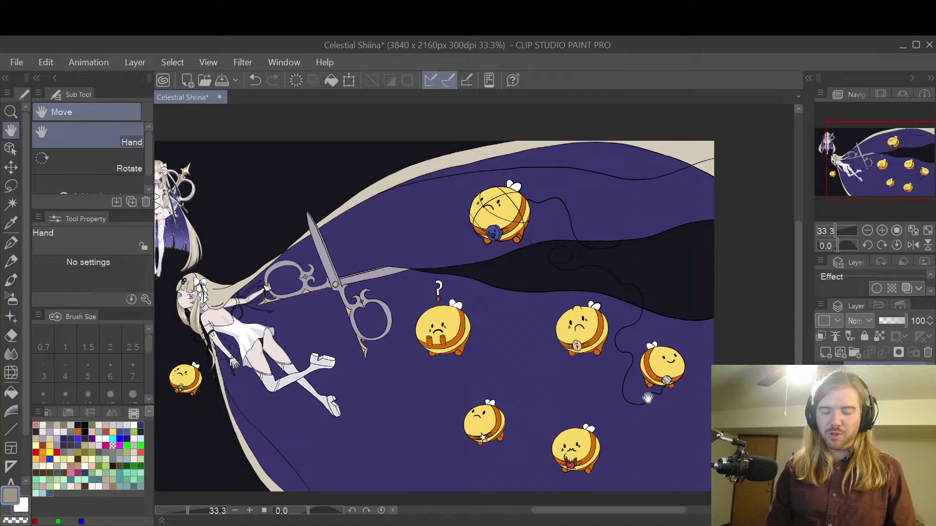
drag(455, 332, 528, 337)
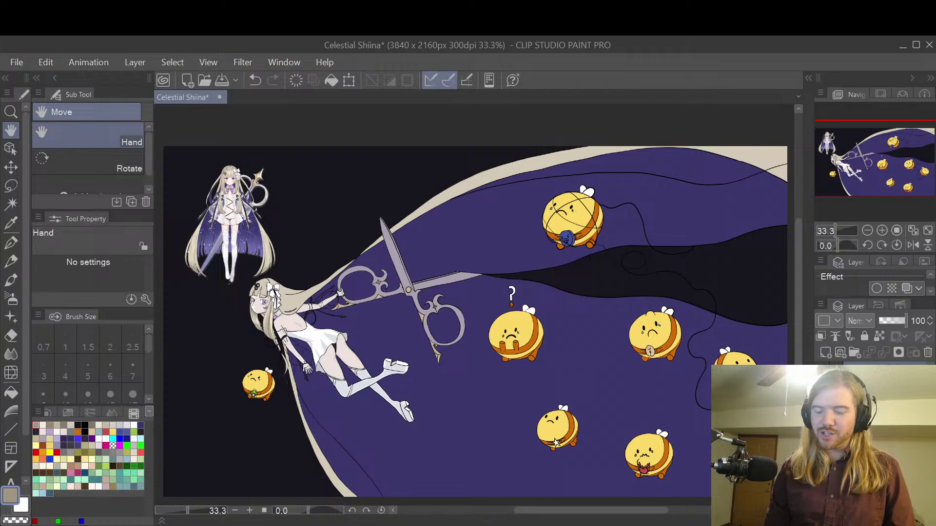
drag(785, 392, 678, 359)
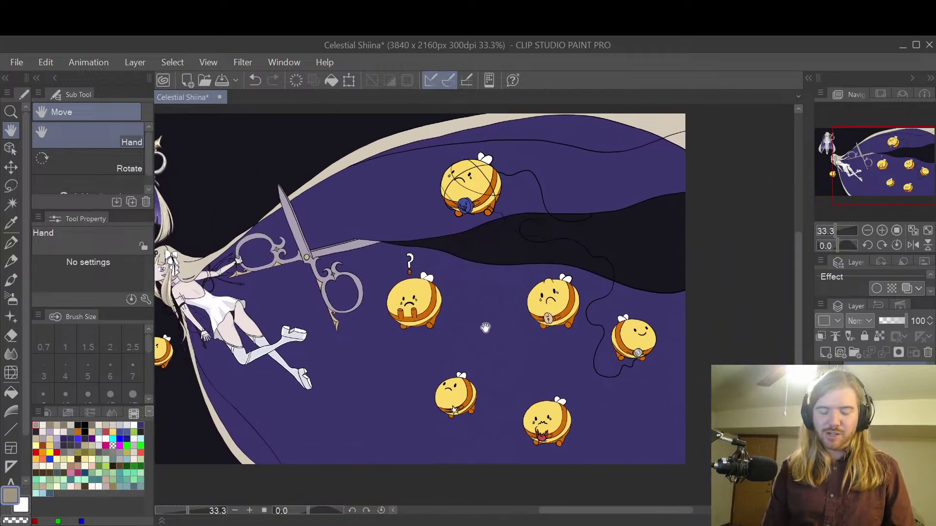
scroll(495, 323, up, 1)
drag(419, 314, 580, 309)
scroll(579, 339, up, 1)
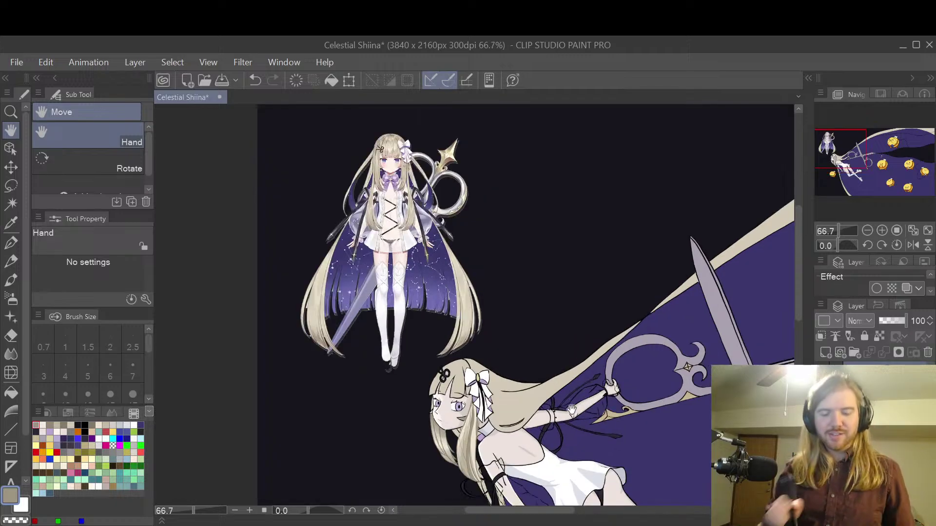
- Compare the hair in the full-body reference with the flying character's hair, and return to the front locks below the face
scroll(501, 297, up, 1)
drag(478, 307, 584, 327)
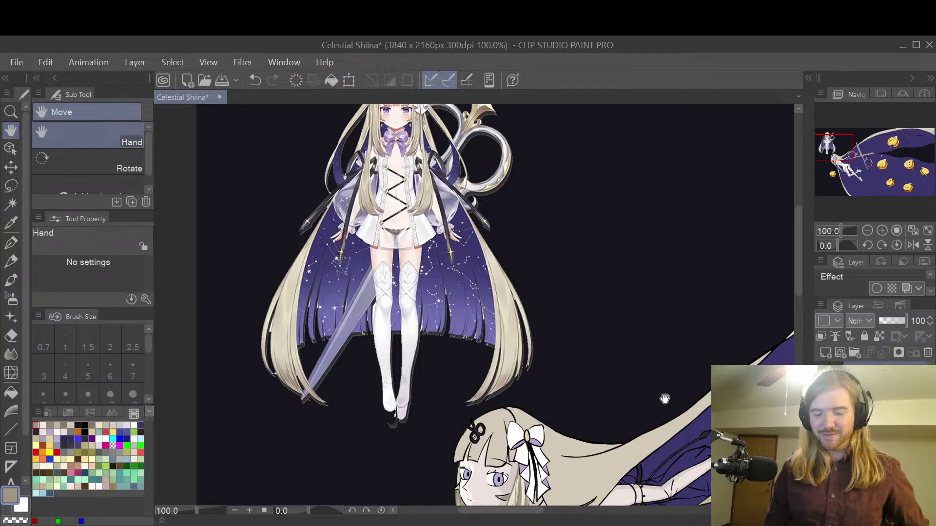
scroll(714, 371, down, 2)
drag(715, 372, 512, 221)
drag(754, 376, 654, 304)
drag(739, 354, 651, 335)
scroll(491, 316, down, 2)
scroll(515, 327, up, 1)
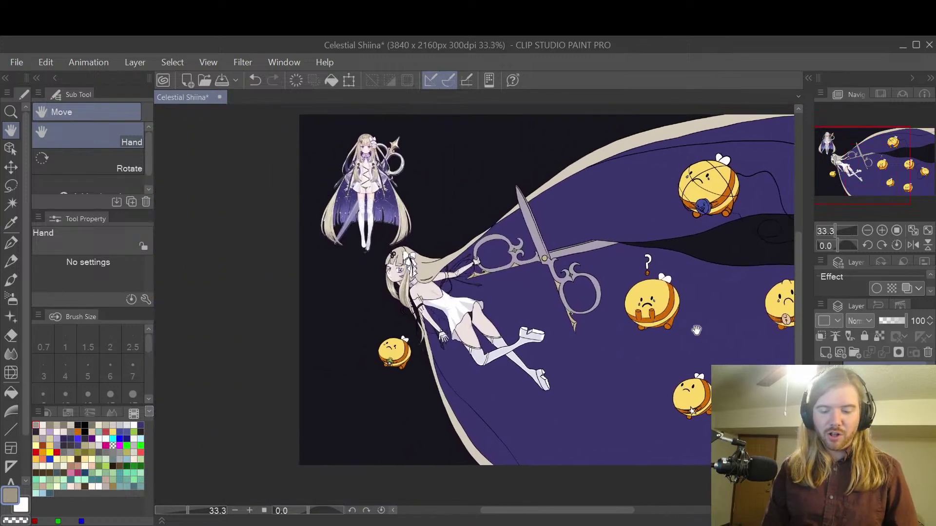
scroll(651, 335, up, 1)
drag(465, 360, 649, 314)
scroll(675, 311, up, 1)
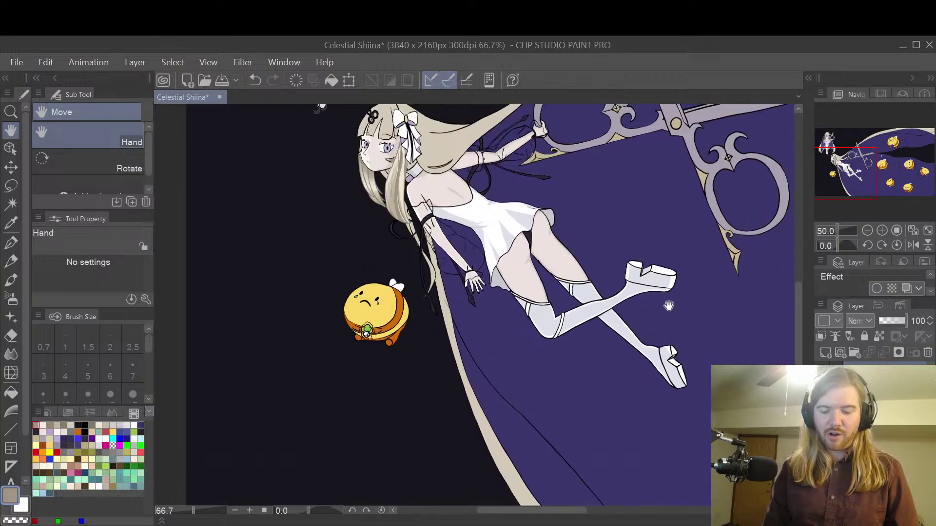
drag(475, 299, 596, 356)
scroll(596, 355, up, 1)
scroll(595, 356, up, 1)
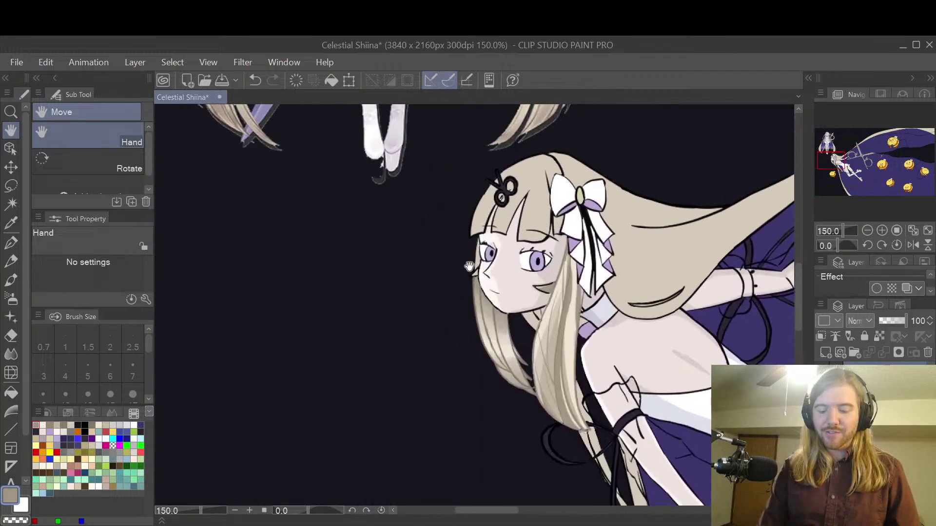
scroll(519, 385, up, 3)
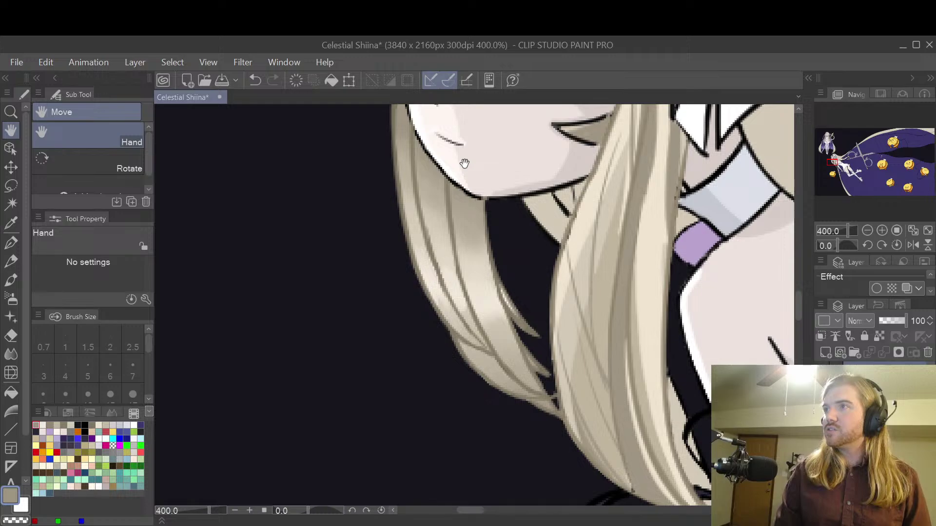
- Add a fine grayish beige strand line to the front hair lock with the G-pen at size 5, checking it with and without the stroke
drag(653, 150, 628, 284)
drag(545, 345, 531, 205)
click(43, 425)
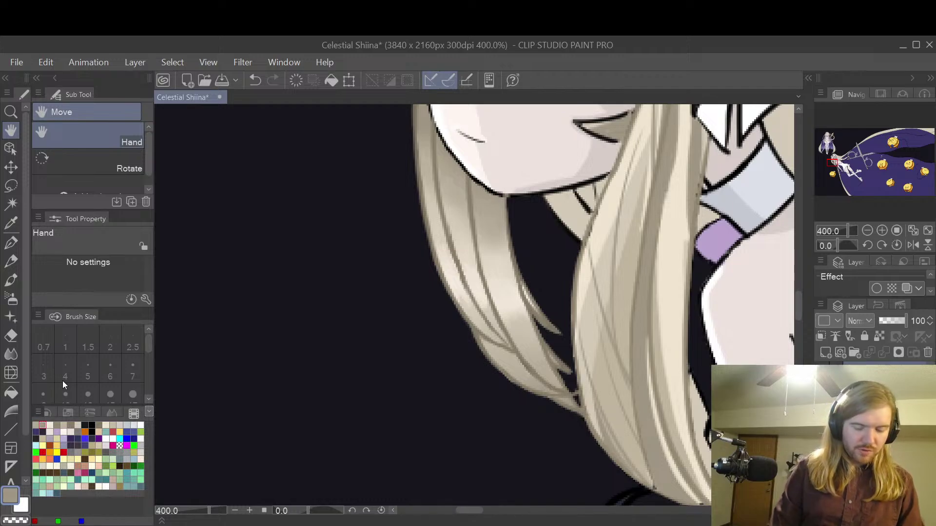
key(p)
drag(495, 238, 516, 276)
key(ctrl+z)
drag(498, 243, 529, 343)
key(ctrl+z)
key(ctrl+y)
key(ctrl+z)
key(ctrl+y)
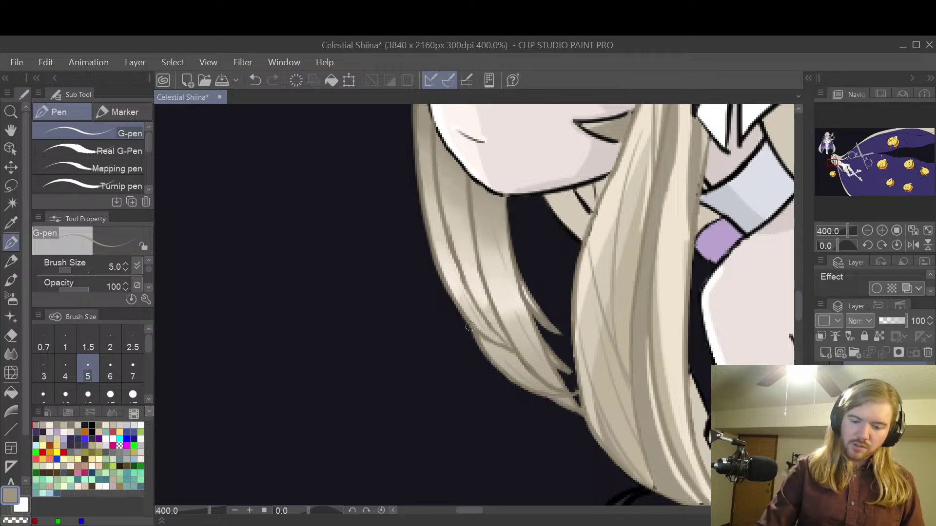
key(ctrl+z)
key(ctrl+y)
key(ctrl+z)
key(ctrl+y)
- Draw more thin grayish beige strand lines down the middle of the front lock with the G-pen and undo the unwanted last stroke
drag(456, 187, 481, 292)
drag(478, 190, 515, 325)
key(ctrl+z)
drag(482, 209, 503, 336)
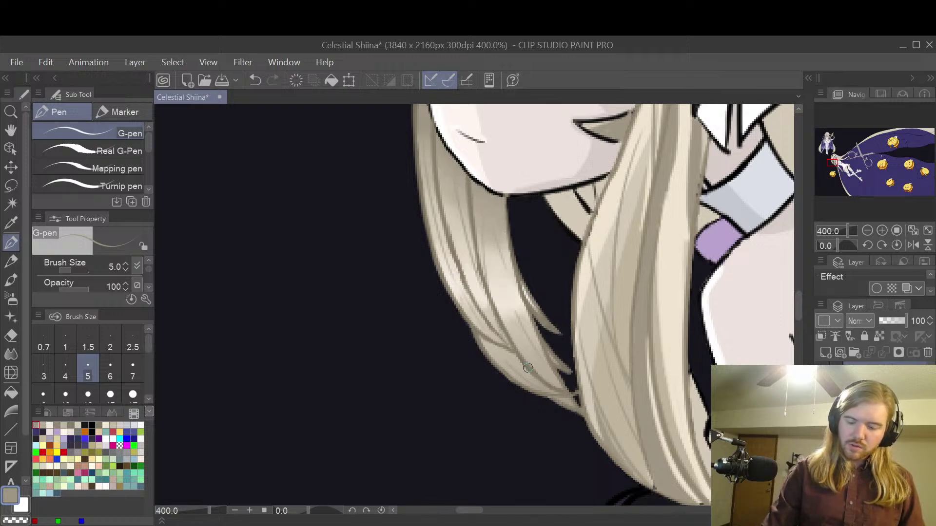
key(ctrl+z)
key(ctrl+y)
key(ctrl+z)
key(ctrl+y)
key(ctrl+z)
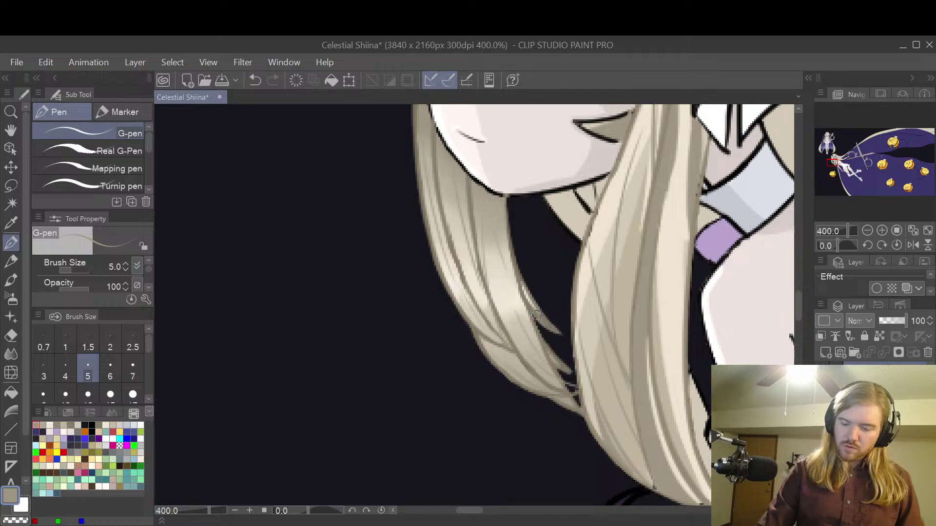
key(ctrl+z)
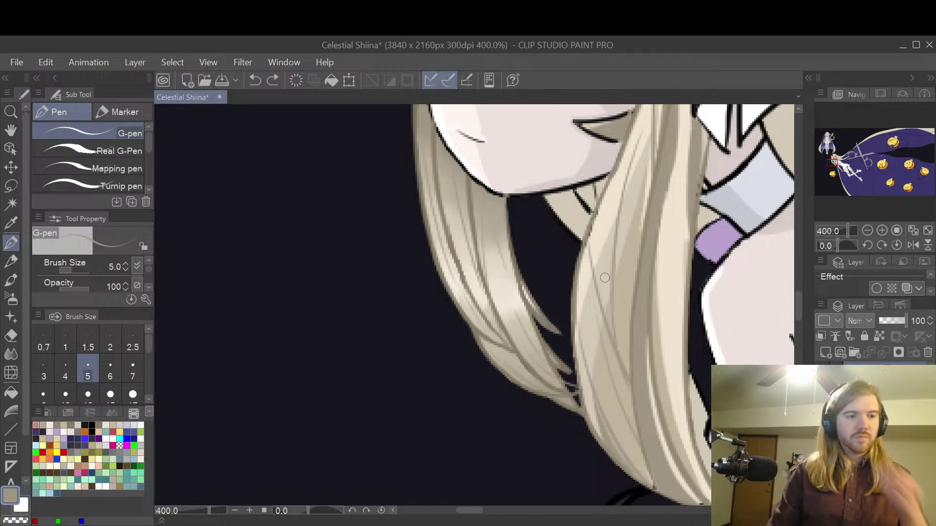
- Check the new strand lines of the front locks against the face, the bow and the full-body reference
scroll(695, 322, down, 4)
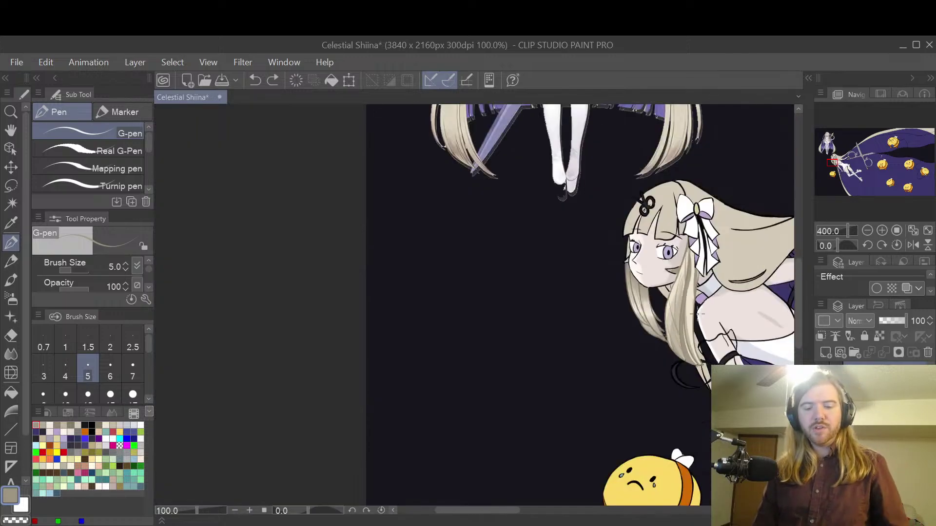
key(space)
drag(748, 106, 584, 251)
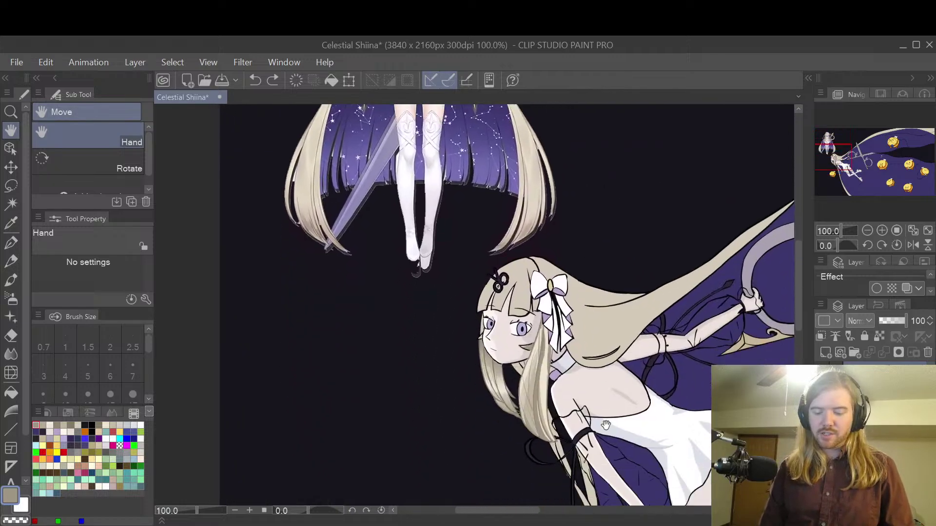
drag(607, 421, 623, 336)
scroll(623, 331, up, 1)
drag(551, 332, 570, 276)
scroll(487, 363, up, 1)
drag(487, 363, 499, 323)
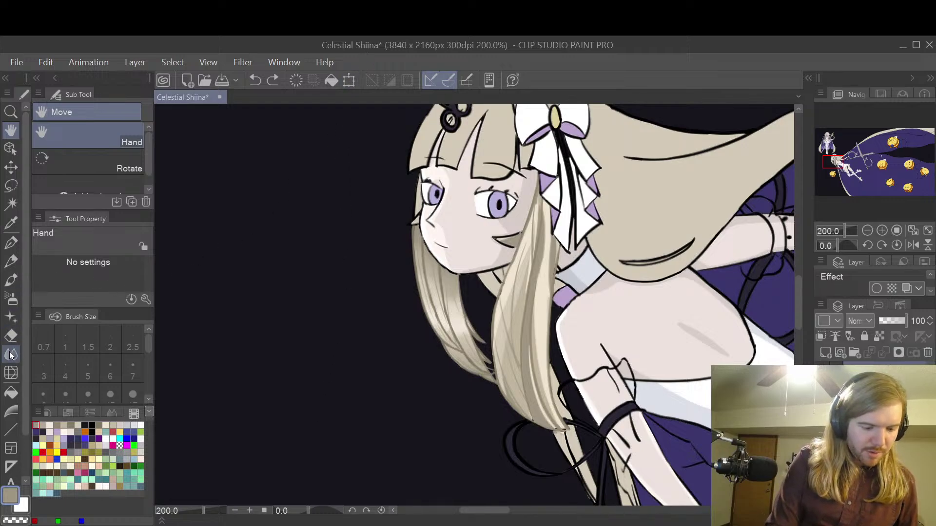
click(10, 242)
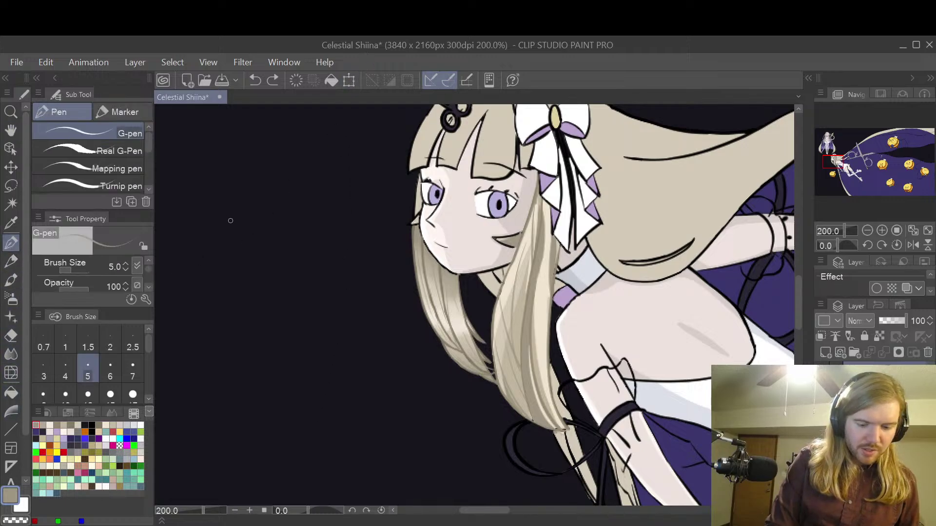
click(11, 130)
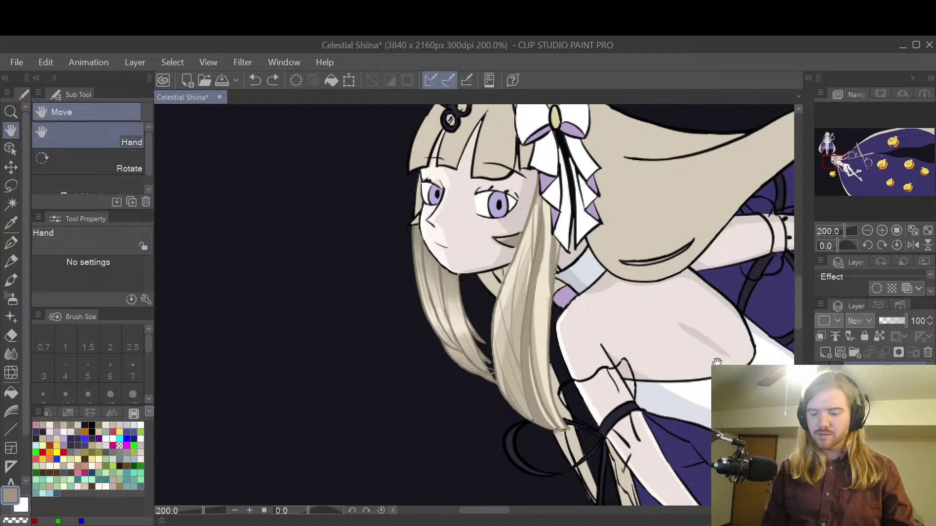
- Inspect both front locks up close and again together with the shoulder and the black arm ribbons
drag(716, 361, 606, 282)
drag(653, 356, 769, 330)
drag(608, 310, 590, 349)
scroll(590, 349, up, 3)
drag(511, 359, 684, 372)
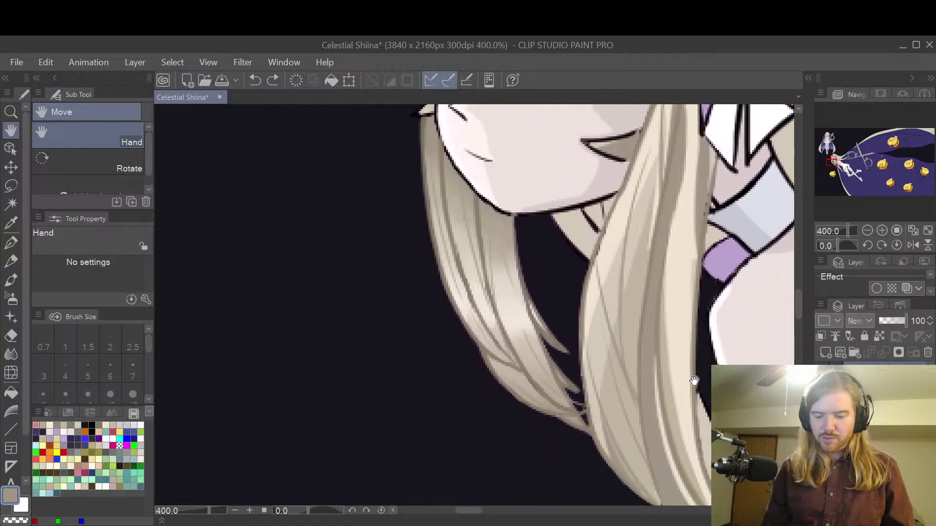
scroll(692, 386, down, 3)
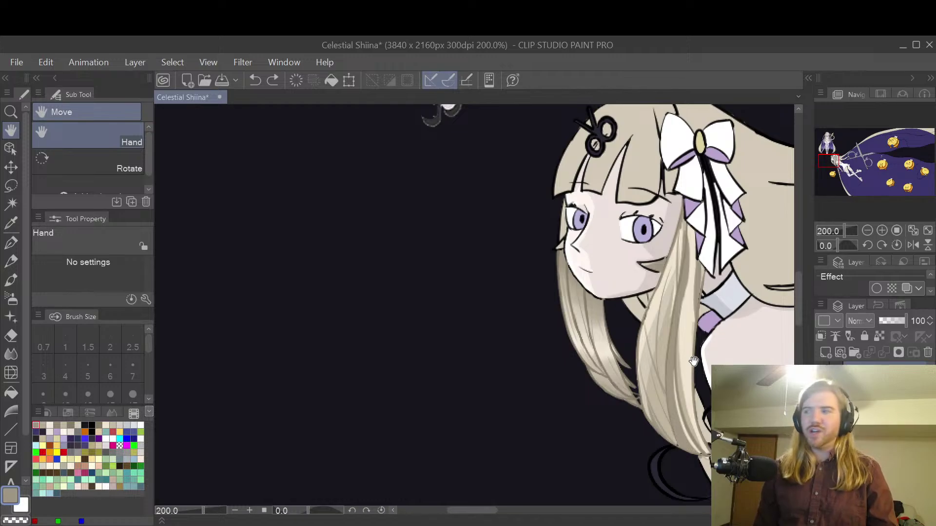
drag(693, 361, 586, 265)
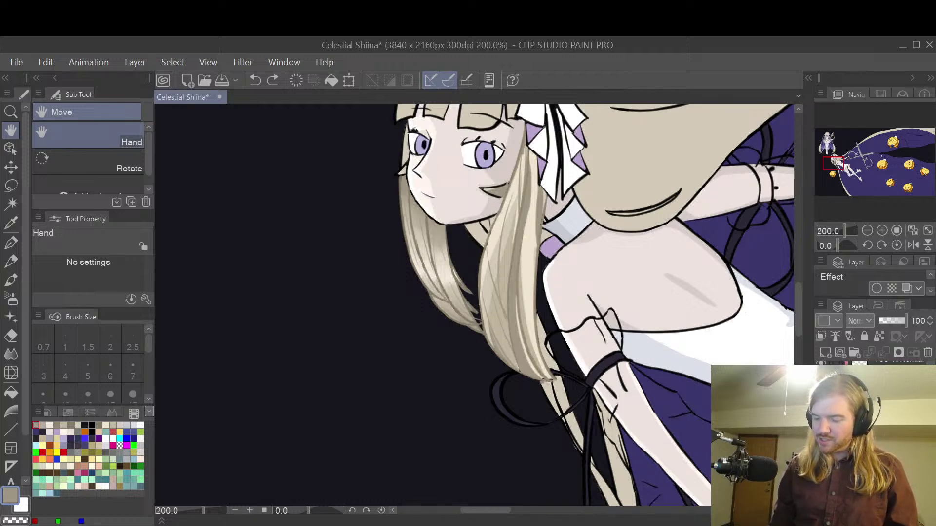
- Erase the shading, highlights and fine strand lines inside the large front hair lock with the hard eraser at size 15
key(e)
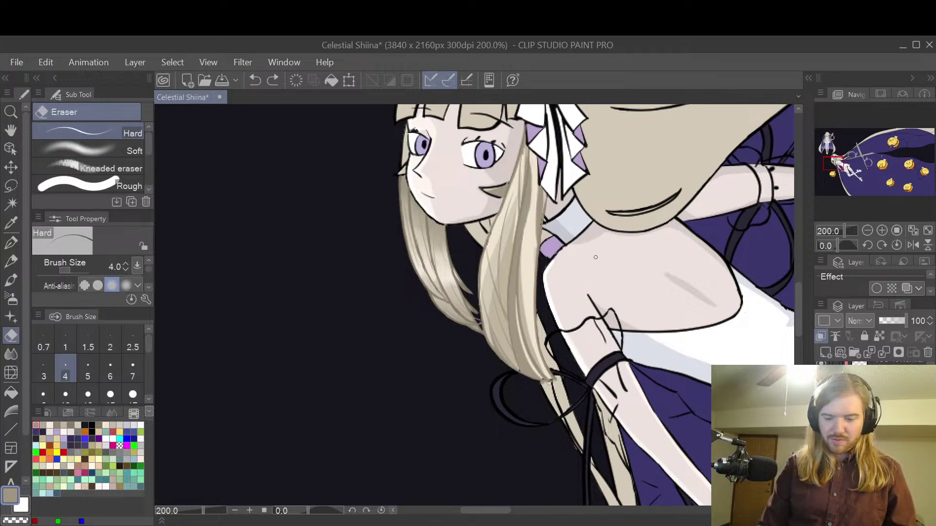
key(bracketright)
key(bracketright)
key(bracketright)
key(bracketright)
key(bracketright)
key(bracketright)
key(bracketright)
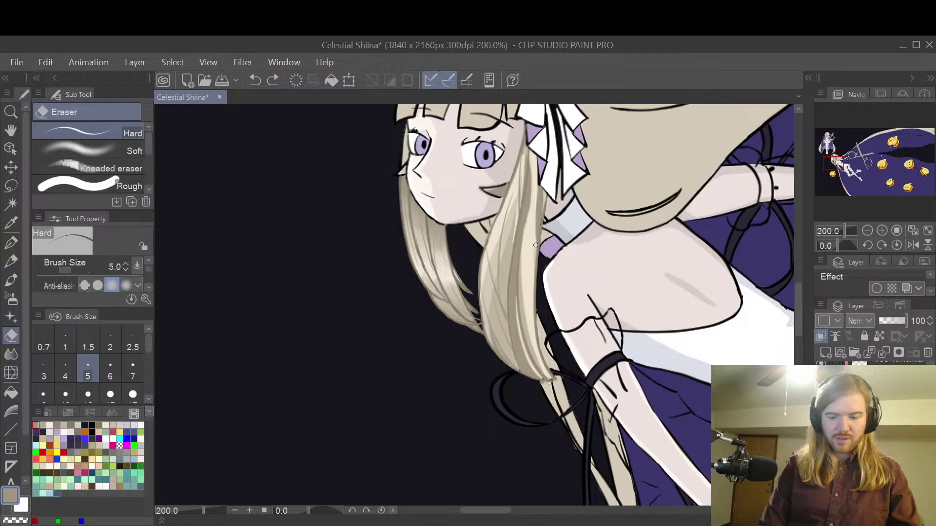
scroll(539, 204, up, 1)
scroll(542, 203, down, 1)
mouse_move(540, 191)
mouse_down()
mouse_move(533, 223)
mouse_move(529, 147)
mouse_move(497, 234)
mouse_move(483, 191)
mouse_move(512, 254)
mouse_move(487, 273)
mouse_move(482, 302)
mouse_move(496, 330)
mouse_move(512, 302)
mouse_move(492, 283)
mouse_move(534, 370)
mouse_move(533, 251)
mouse_move(509, 312)
mouse_up()
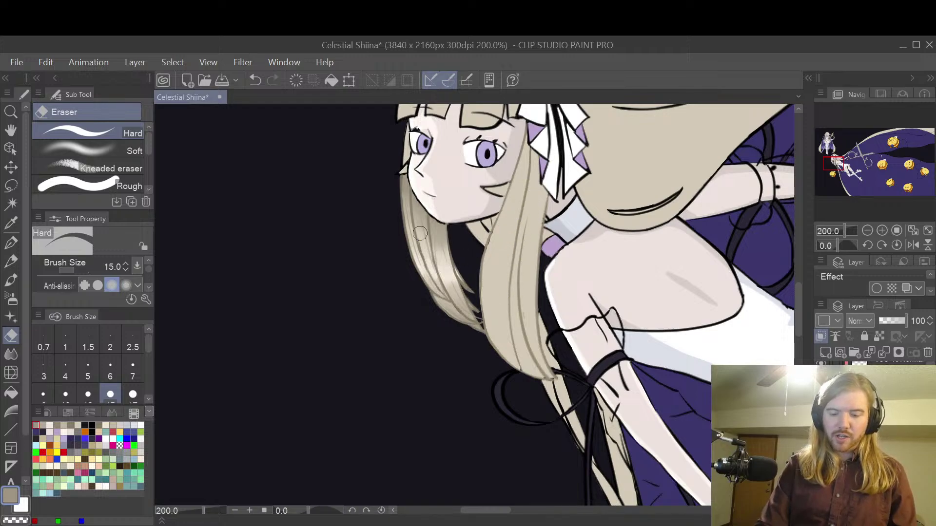
- Try a short grayish beige strand stroke in the middle of the large front lock with the G-pen at size 5, and erase it
key(h)
scroll(561, 316, down, 2)
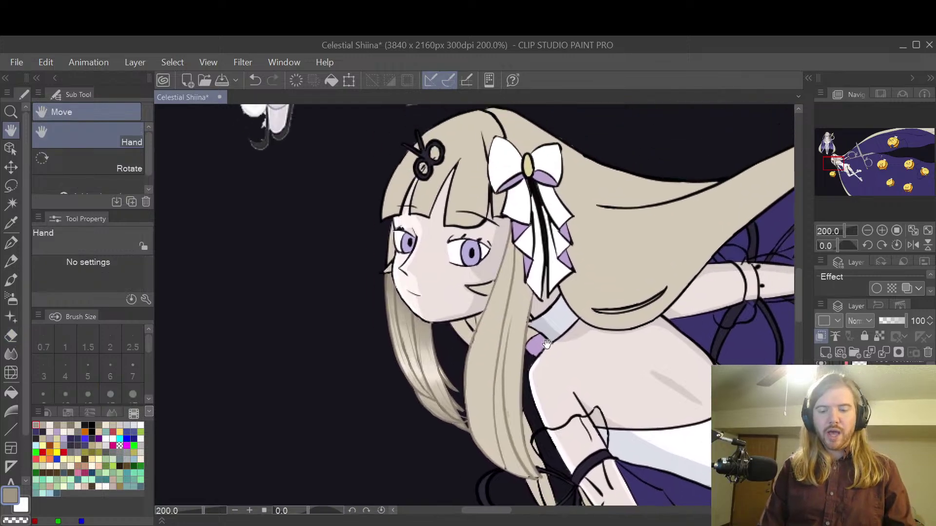
scroll(549, 359, up, 4)
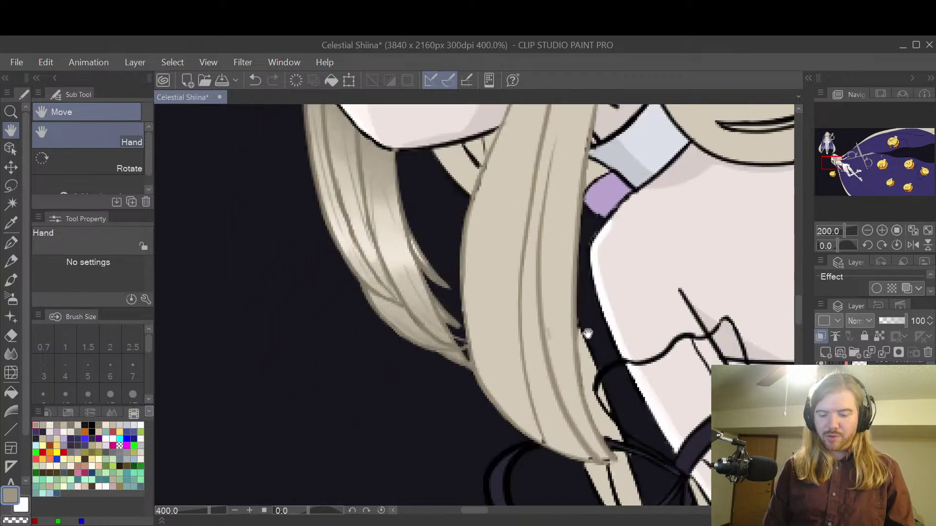
key(p)
drag(541, 275, 564, 375)
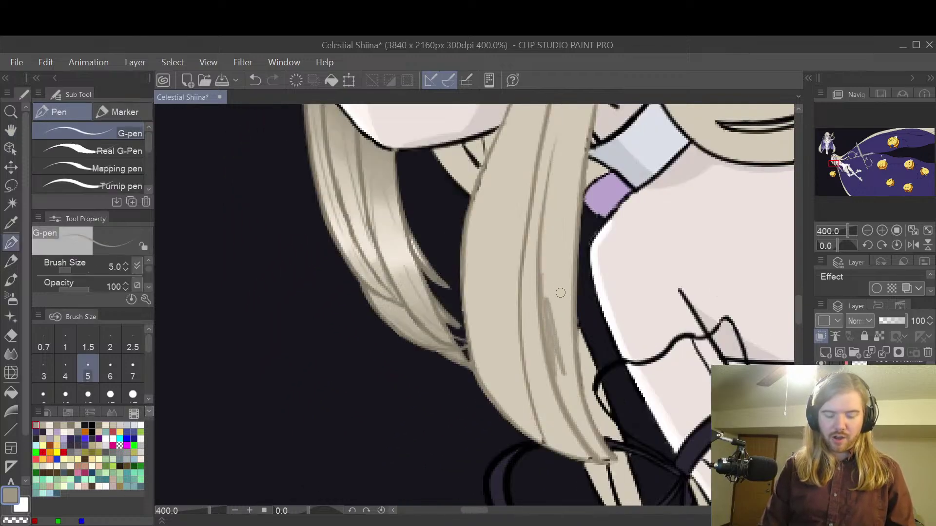
key(e)
mouse_move(548, 268)
mouse_down()
mouse_move(554, 340)
mouse_move(557, 316)
mouse_up()
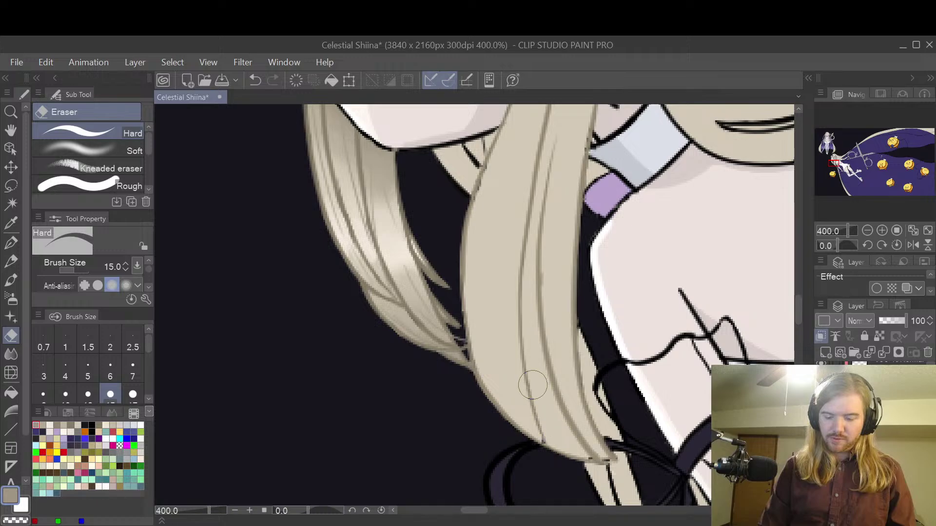
- Compare the cleared front lock and the shaded smaller lock with the hair of the full-body reference, from head to hair tips
key(h)
scroll(594, 273, down, 3)
drag(595, 273, 638, 372)
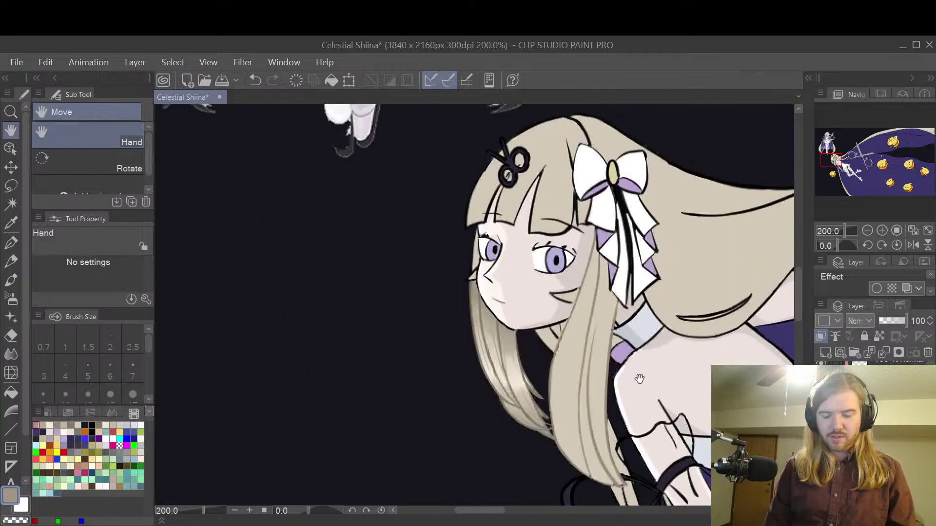
scroll(640, 381, up, 2)
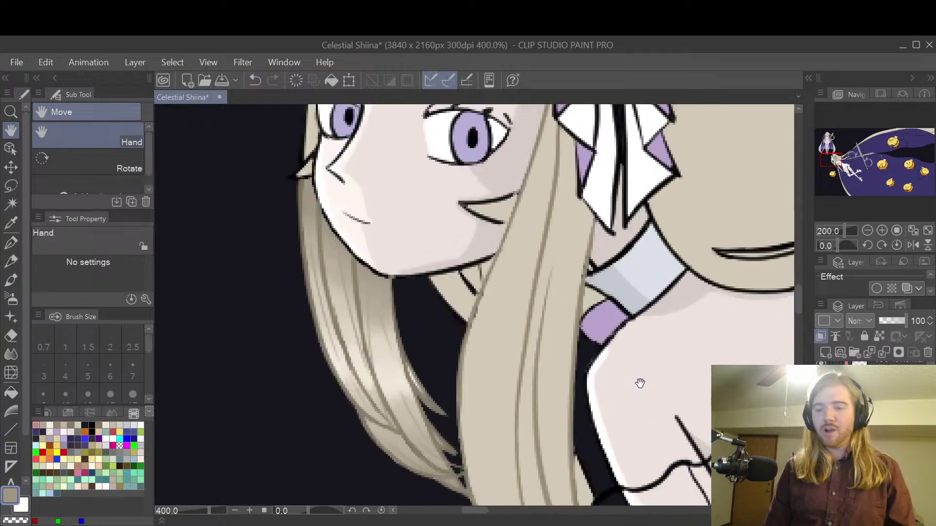
drag(606, 419, 634, 291)
scroll(648, 337, down, 2)
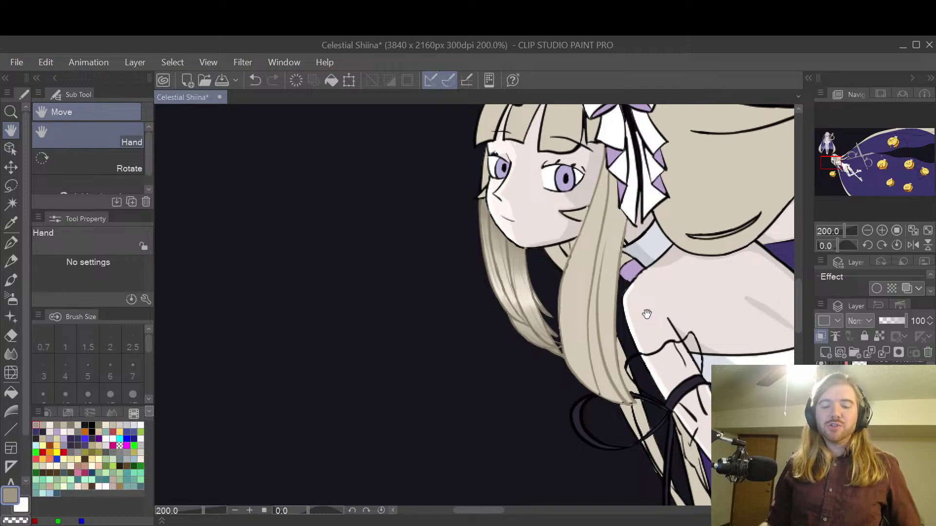
drag(465, 192, 614, 433)
drag(560, 161, 561, 439)
drag(575, 195, 512, 436)
drag(565, 161, 606, 339)
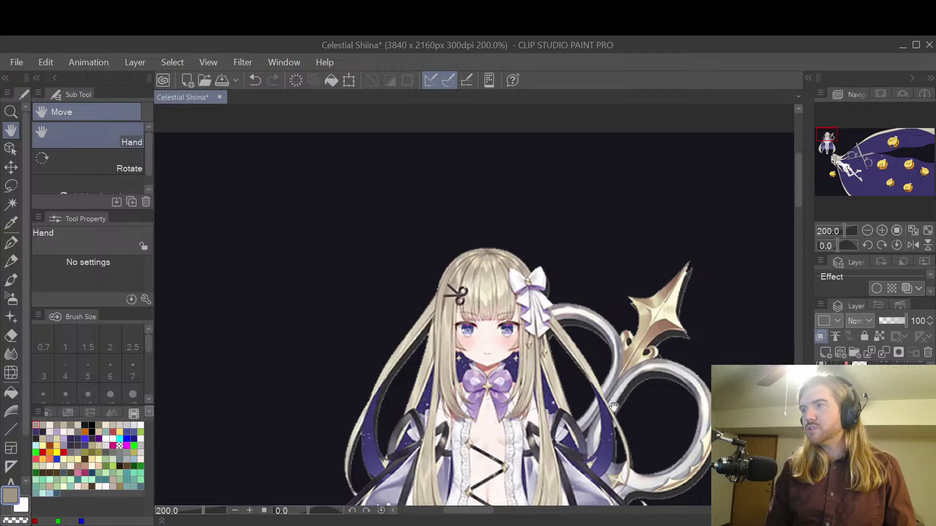
drag(614, 407, 607, 239)
scroll(675, 413, down, 1)
drag(663, 409, 648, 161)
scroll(330, 188, up, 5)
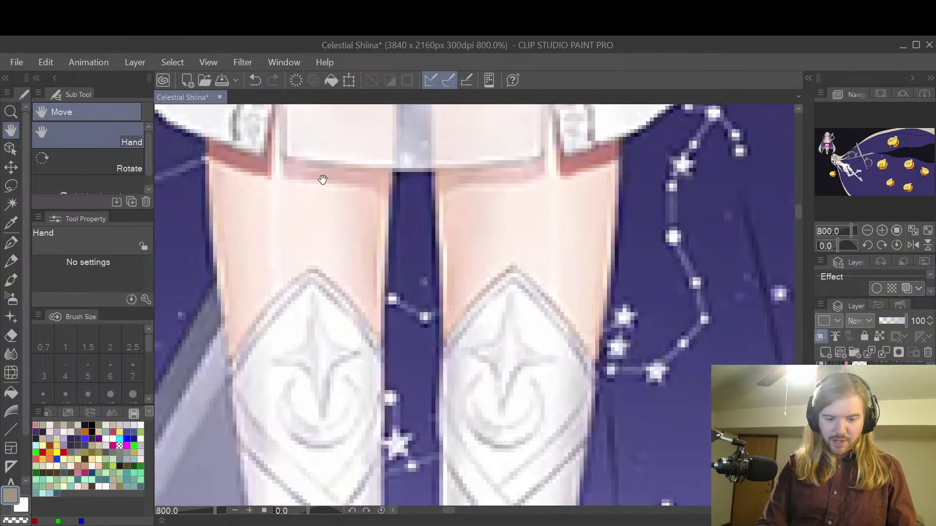
scroll(629, 358, down, 4)
drag(641, 441, 599, 205)
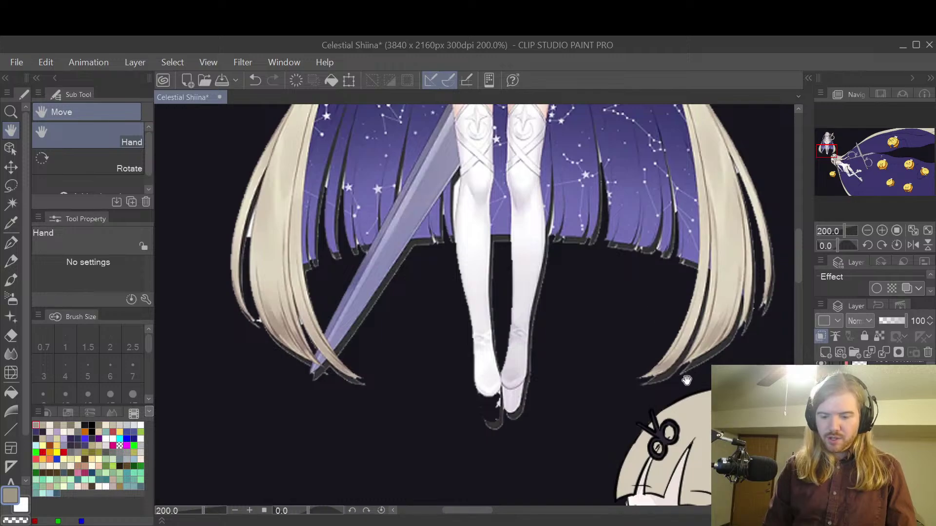
scroll(686, 381, down, 2)
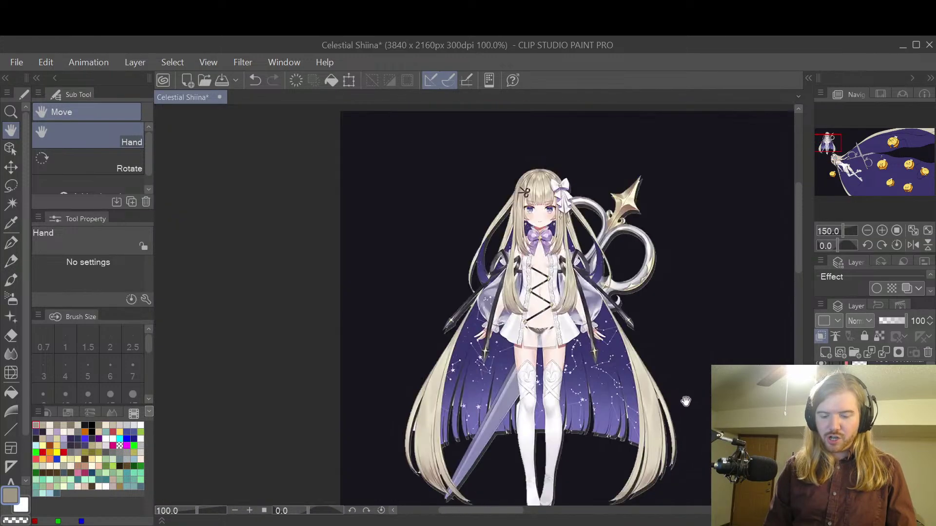
drag(708, 442, 568, 177)
scroll(631, 236, down, 1)
drag(667, 379, 632, 293)
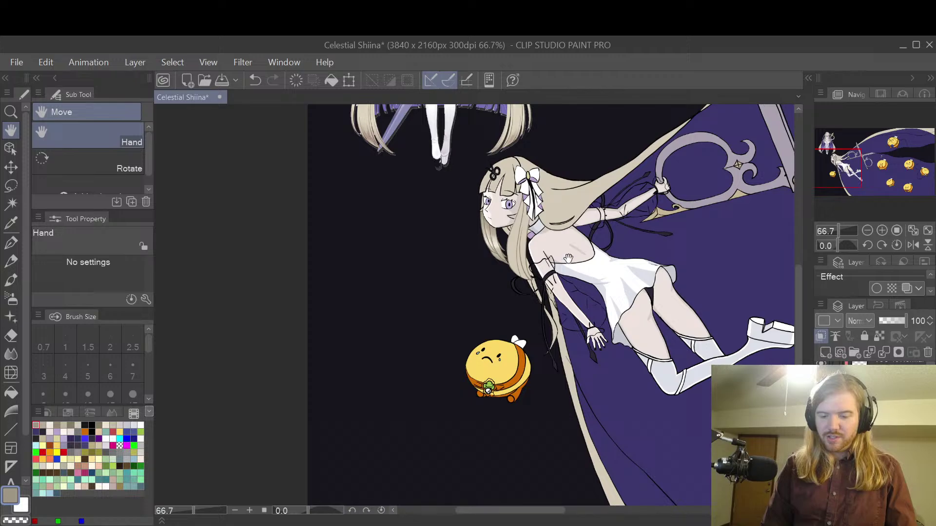
- Look over the whole illustration, including the figure, the scissors, the cape and the round yellow characters
scroll(543, 241, up, 3)
drag(527, 237, 610, 361)
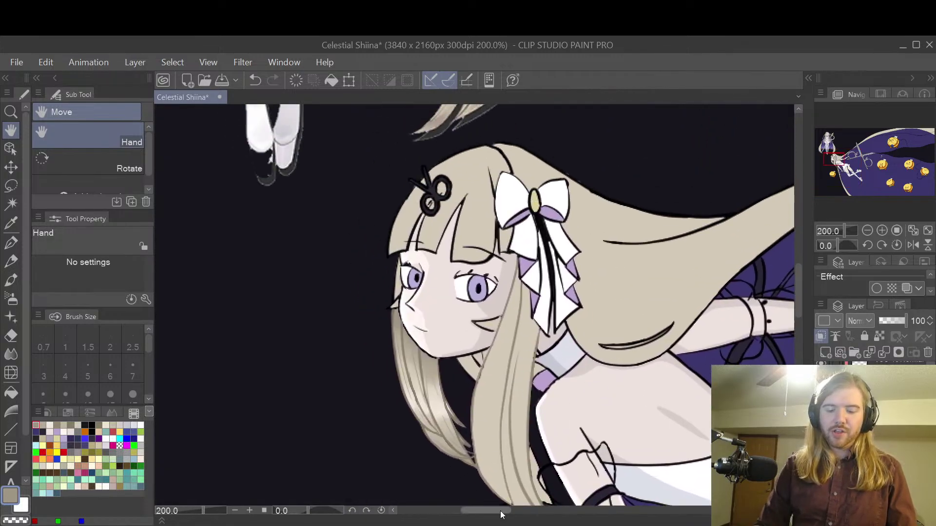
scroll(459, 165, down, 2)
drag(578, 373, 299, 269)
scroll(300, 269, down, 1)
drag(779, 161, 332, 265)
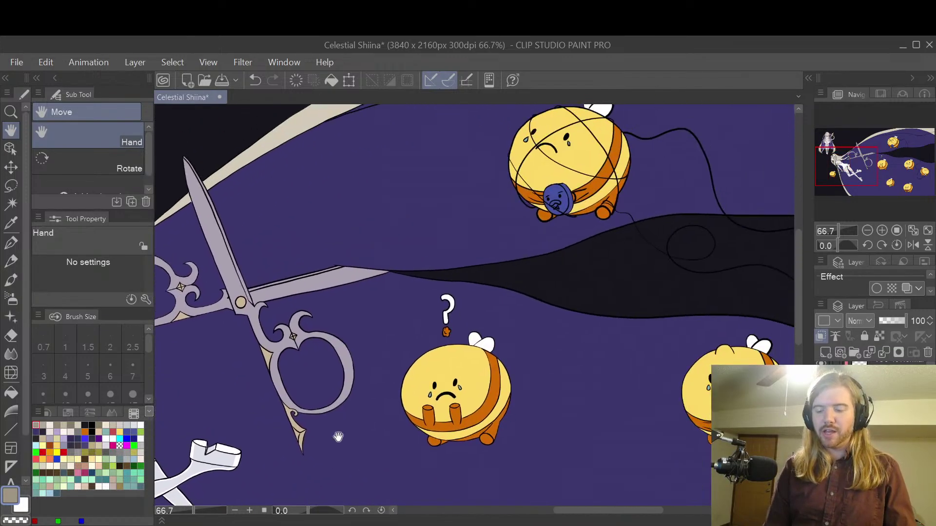
scroll(788, 312, down, 2)
drag(478, 387, 702, 309)
drag(672, 273, 521, 296)
scroll(446, 304, up, 2)
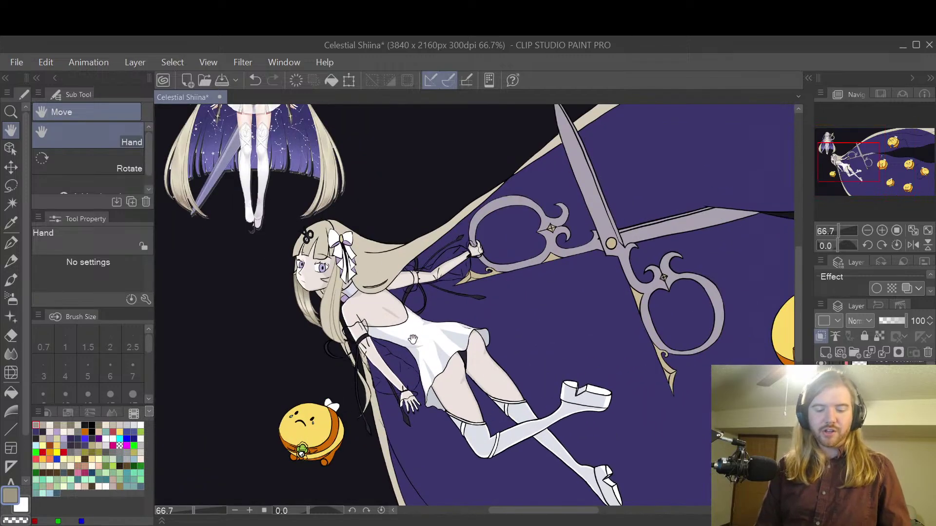
scroll(492, 309, down, 3)
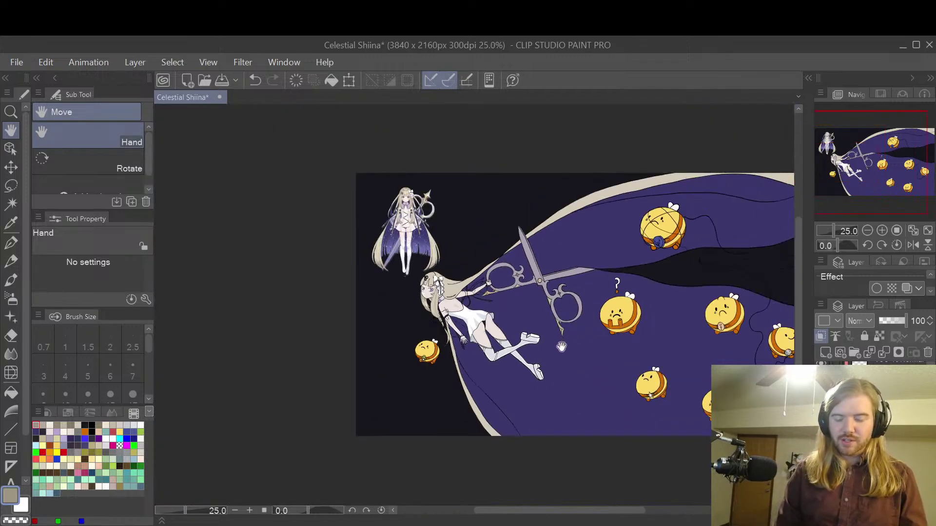
scroll(558, 350, down, 2)
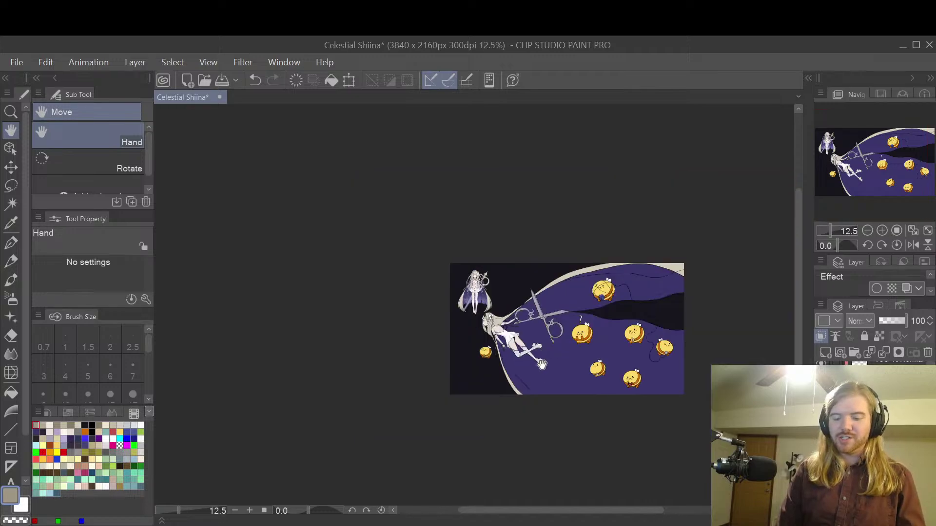
- Mirror the canvas view horizontally to check the figure's face and hair, and restore the normal orientation
scroll(540, 363, up, 2)
scroll(620, 383, up, 1)
drag(620, 383, 624, 433)
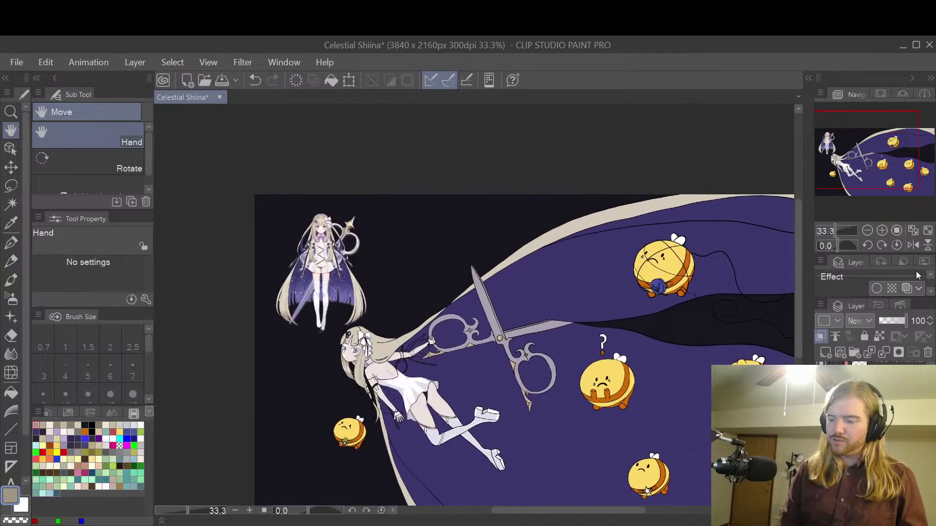
click(913, 245)
scroll(649, 393, up, 2)
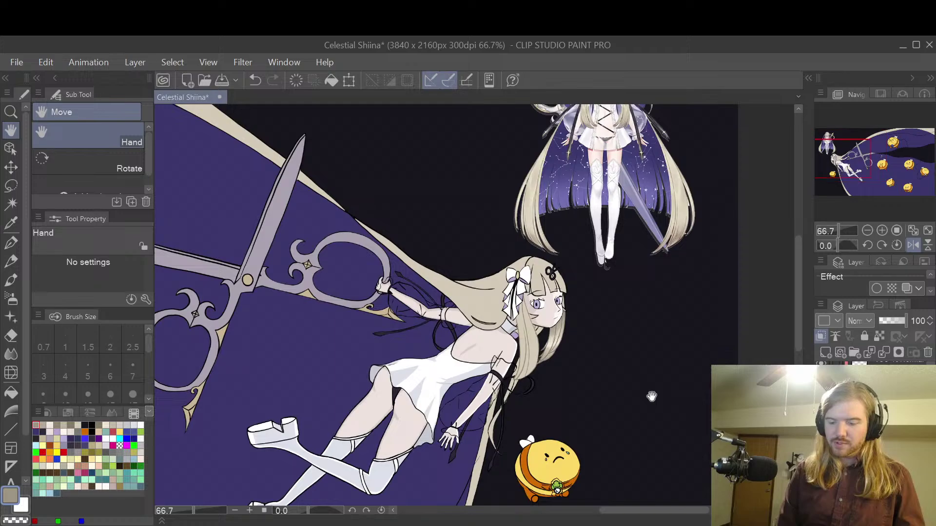
scroll(651, 397, up, 1)
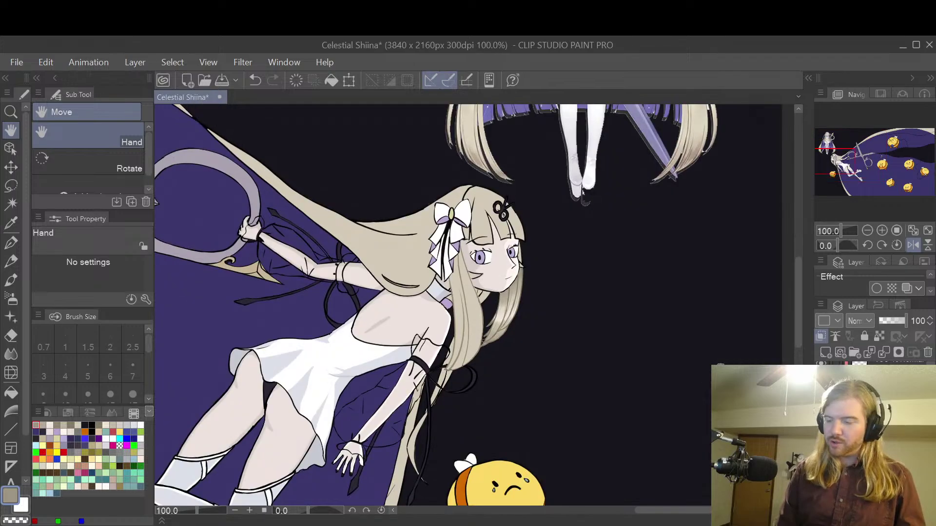
click(913, 247)
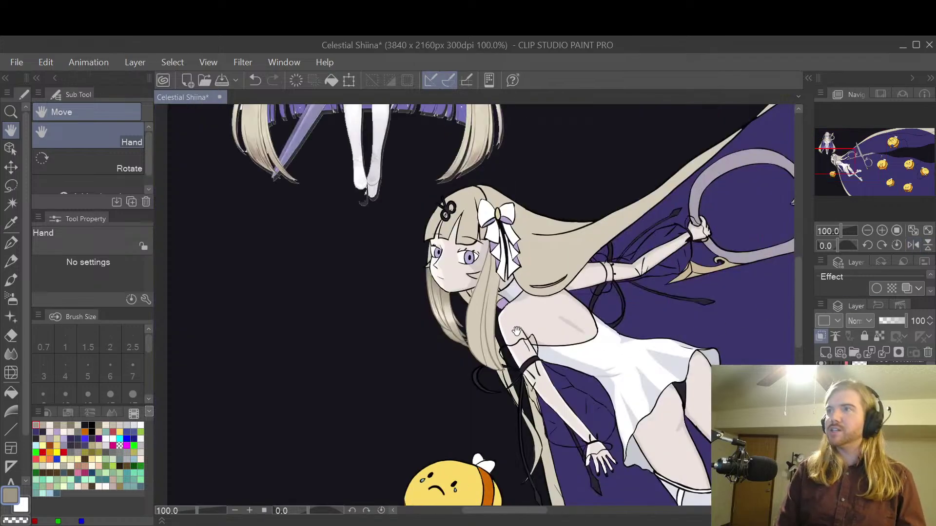
- Examine the figure's face, bow and both front hair locks up close and in context with the shoulder
scroll(522, 347, up, 1)
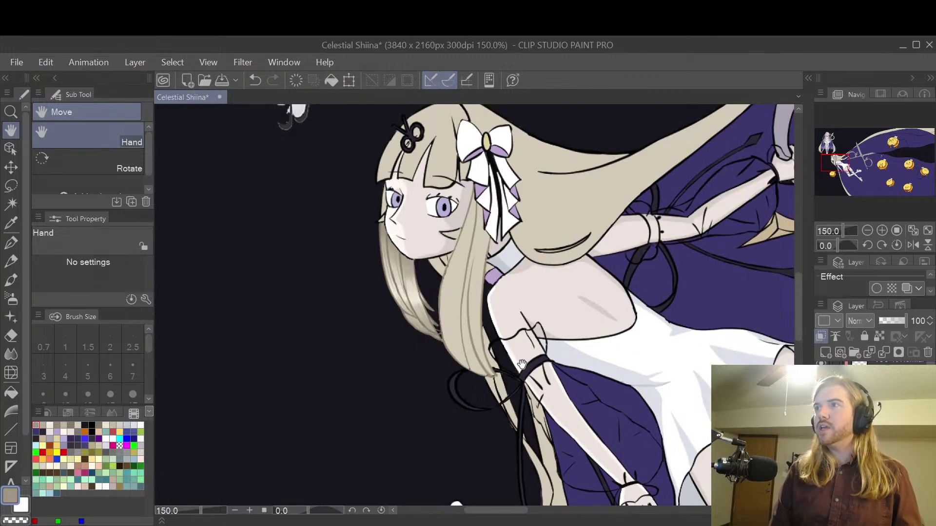
scroll(522, 364, up, 1)
drag(460, 275, 550, 380)
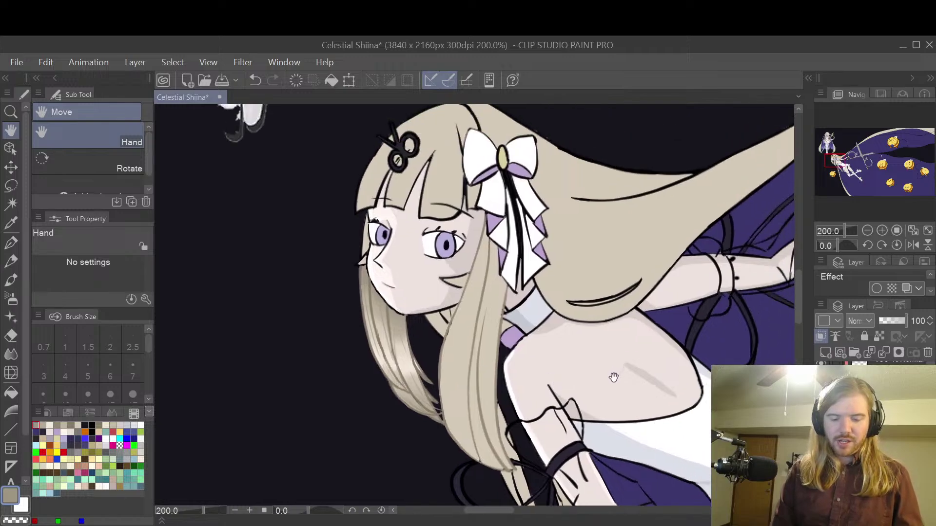
scroll(614, 379, down, 1)
scroll(614, 378, up, 1)
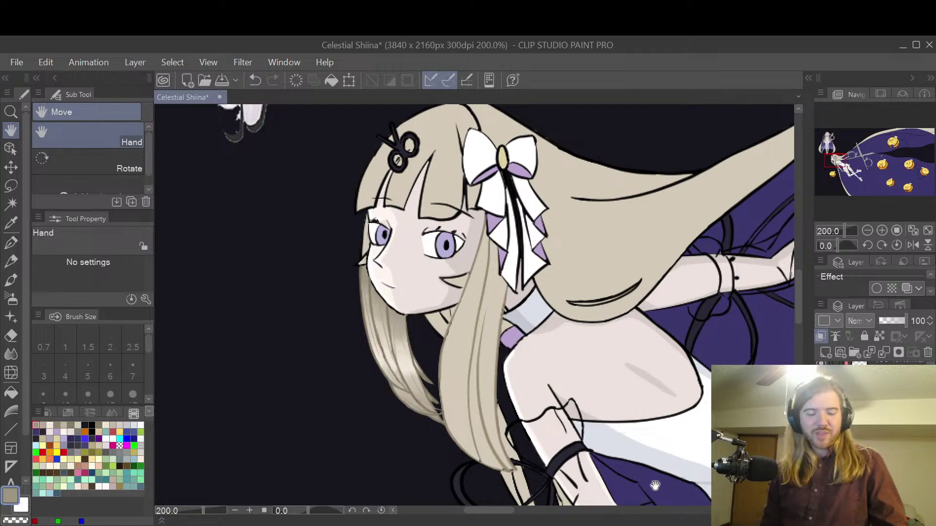
drag(502, 312, 619, 322)
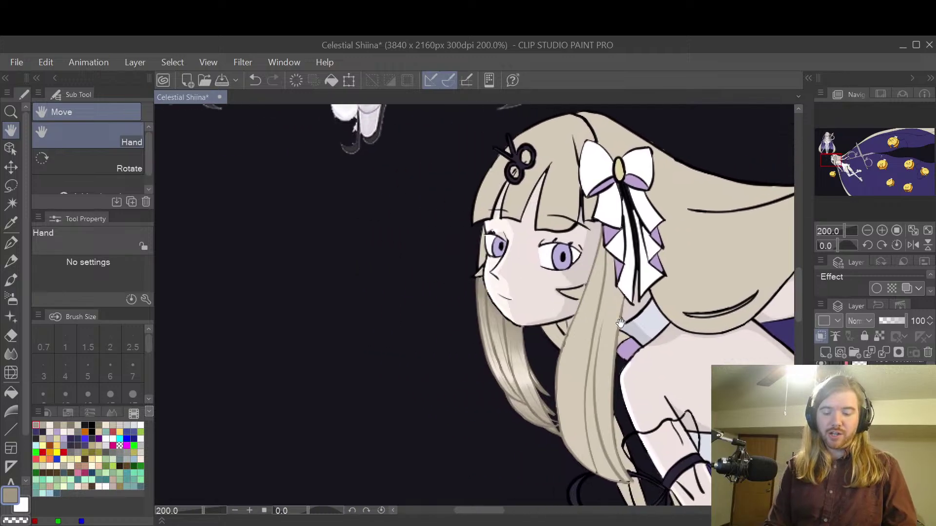
scroll(623, 333, up, 2)
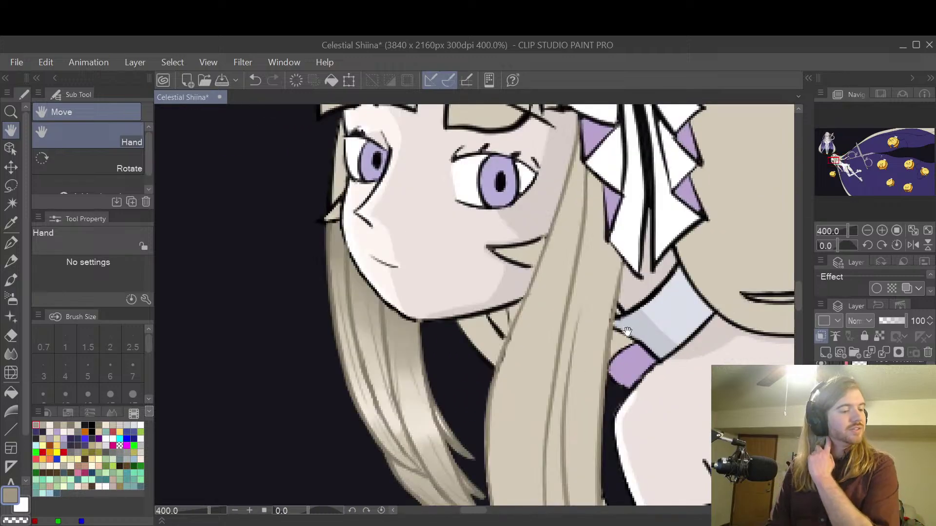
drag(625, 371, 614, 348)
drag(624, 380, 647, 336)
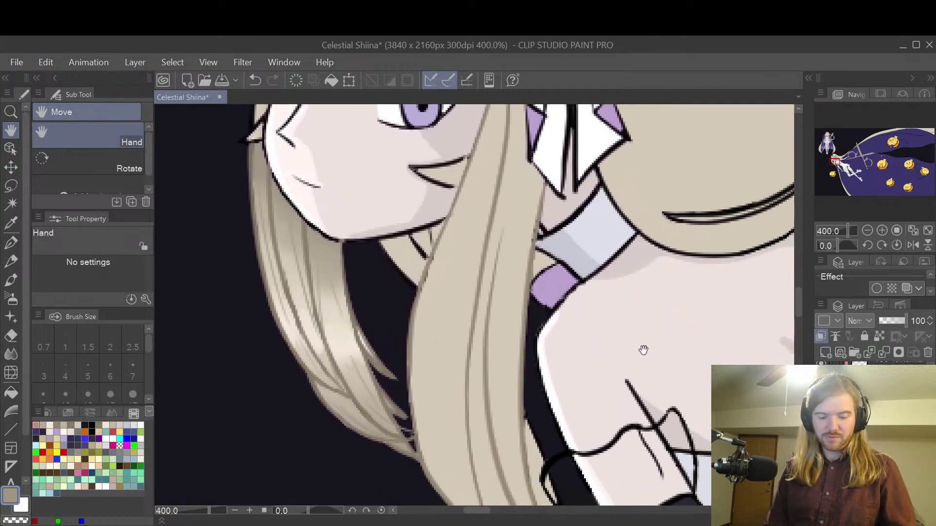
scroll(643, 350, down, 2)
scroll(643, 351, up, 2)
drag(565, 386, 620, 324)
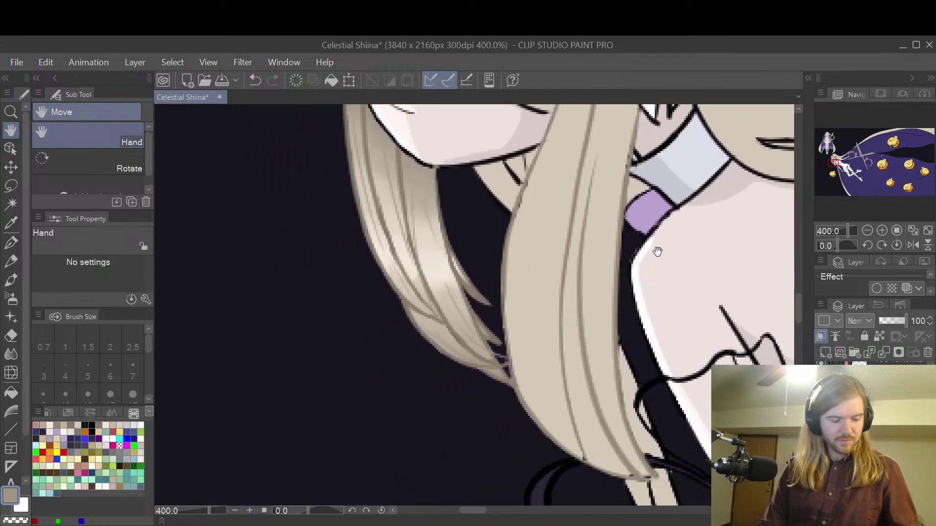
- Set the hard eraser to size 7 and check the outer edge and tips of the smaller front lock
key(e)
scroll(404, 319, up, 2)
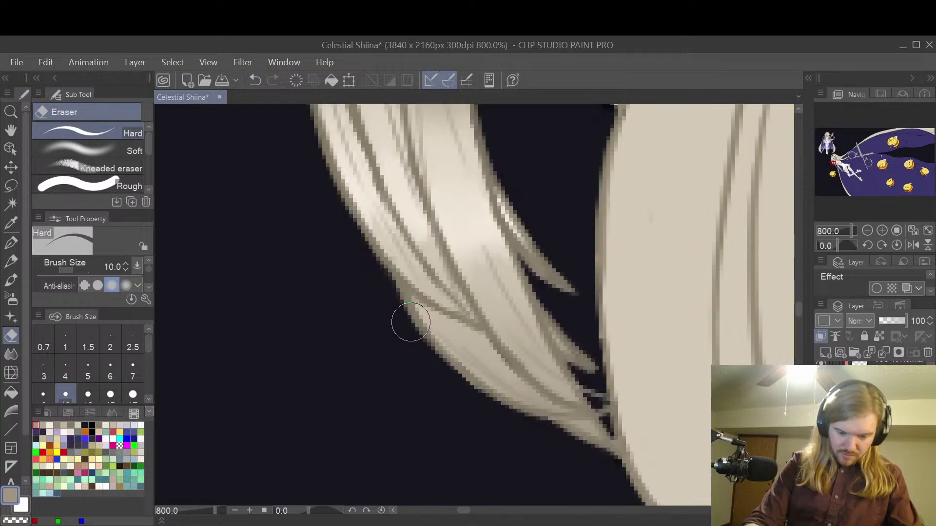
key(bracketleft)
key(bracketleft)
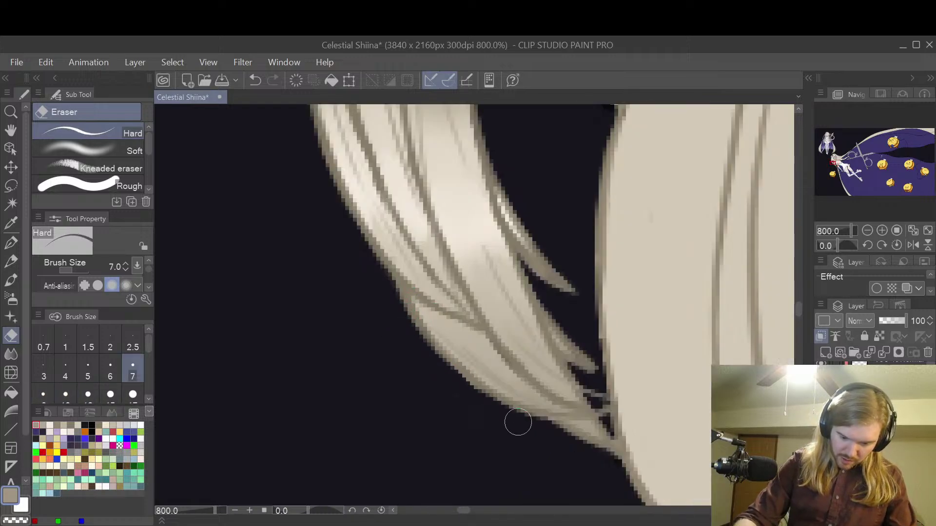
scroll(602, 463, down, 2)
scroll(677, 407, down, 2)
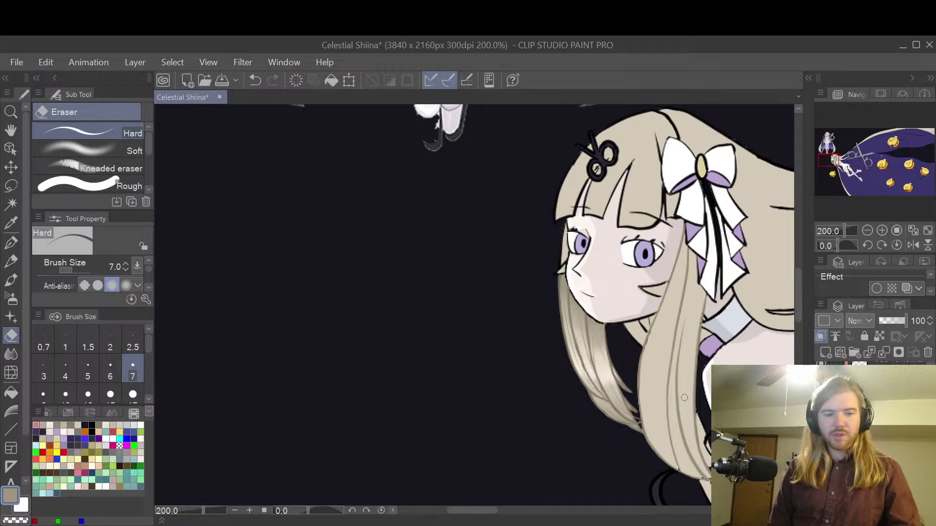
key(h)
drag(730, 347, 621, 263)
drag(689, 328, 626, 382)
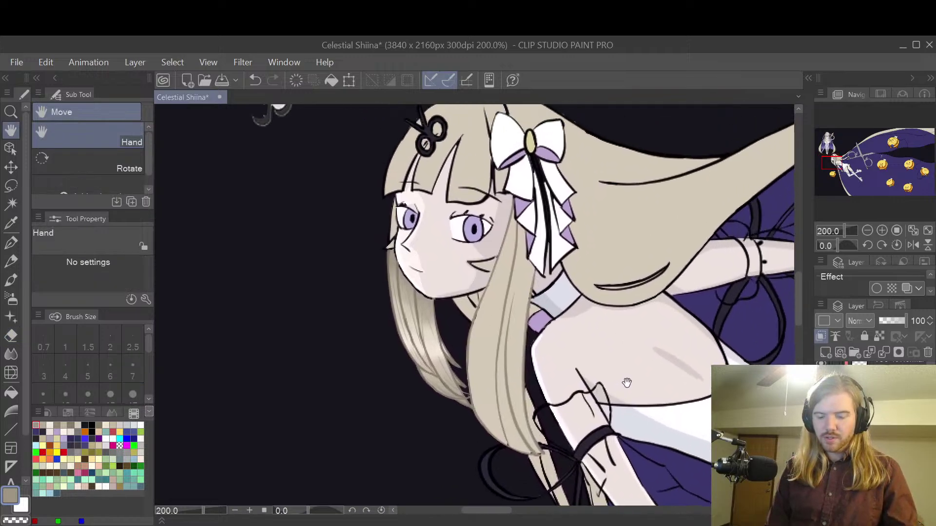
- Examine the figure's face and both front hair locks up close and against the bow, shoulder and flowing back hair
drag(419, 259, 520, 351)
scroll(529, 290, up, 1)
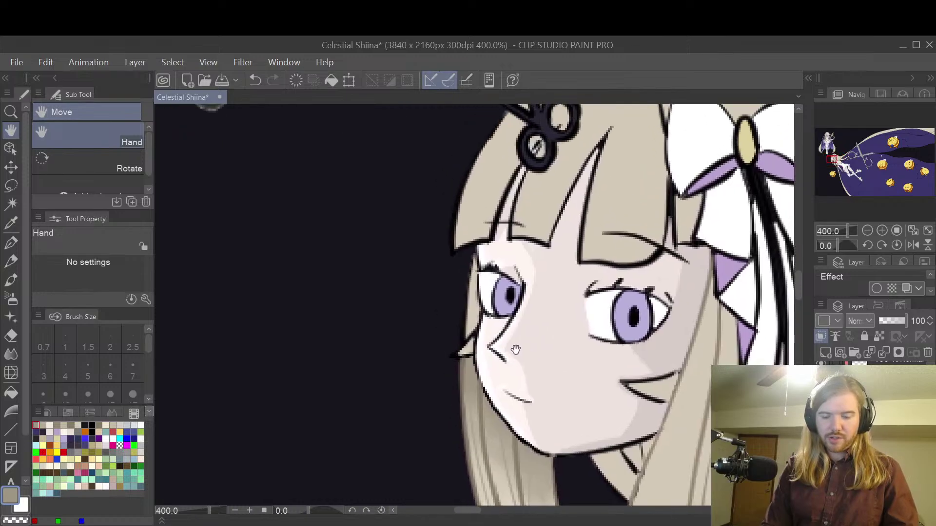
scroll(487, 334, down, 1)
drag(677, 385, 583, 361)
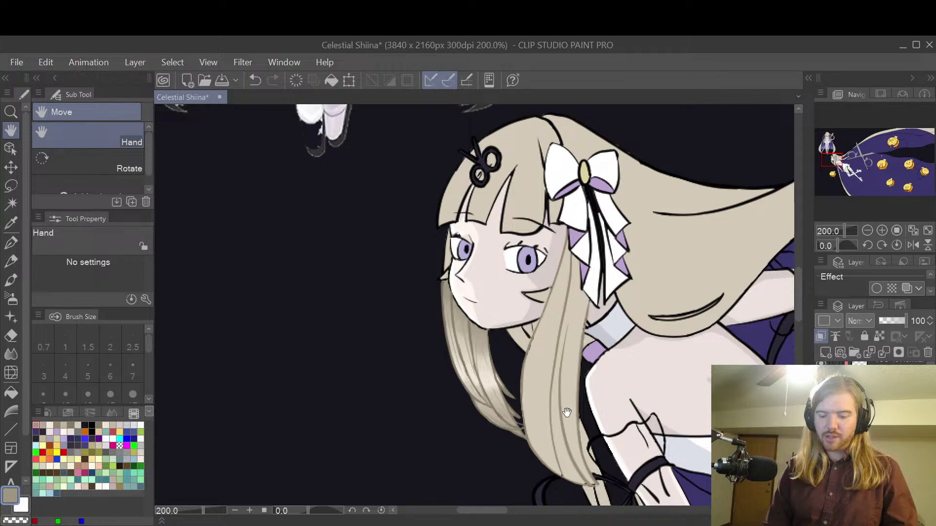
scroll(565, 370, down, 1)
drag(641, 391, 583, 429)
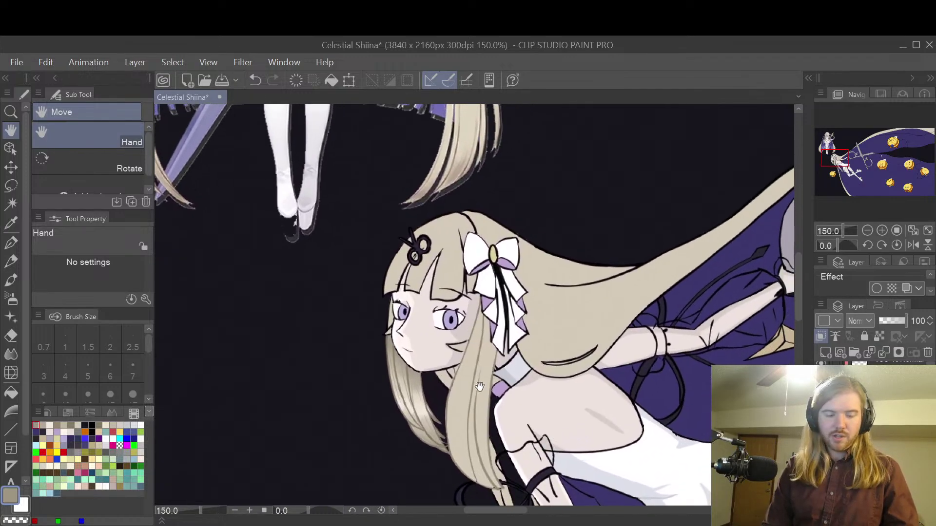
drag(410, 423, 434, 361)
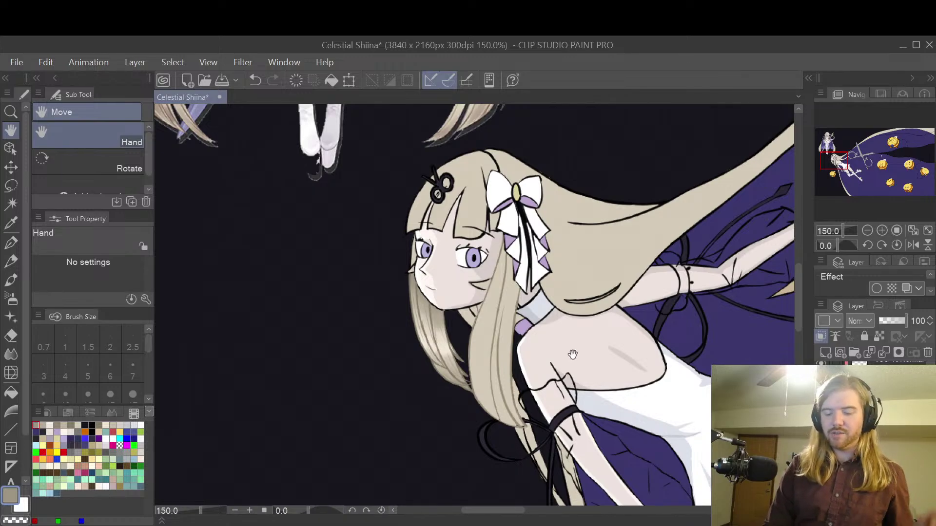
drag(636, 431, 609, 302)
drag(595, 251, 639, 444)
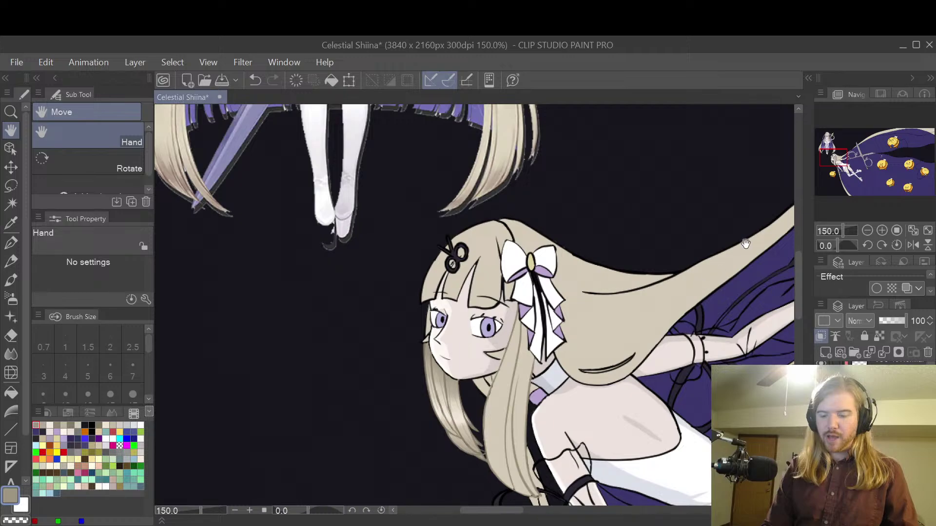
- Examine the long back hair strand flowing along the cape, plus the outstretched arm and hand gripping the scissors handle
drag(689, 360, 299, 411)
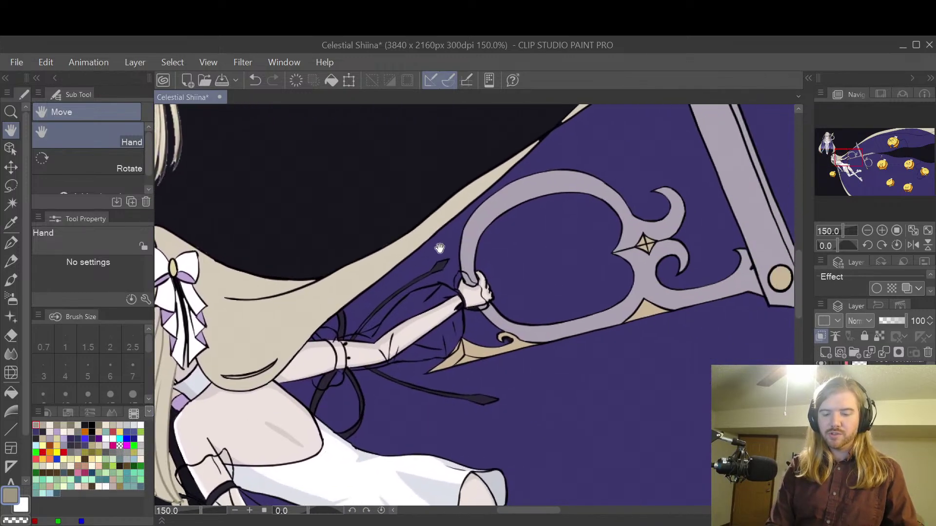
scroll(589, 248, down, 2)
scroll(618, 340, up, 1)
scroll(619, 340, up, 1)
drag(494, 316, 615, 366)
scroll(592, 323, up, 1)
scroll(592, 322, down, 2)
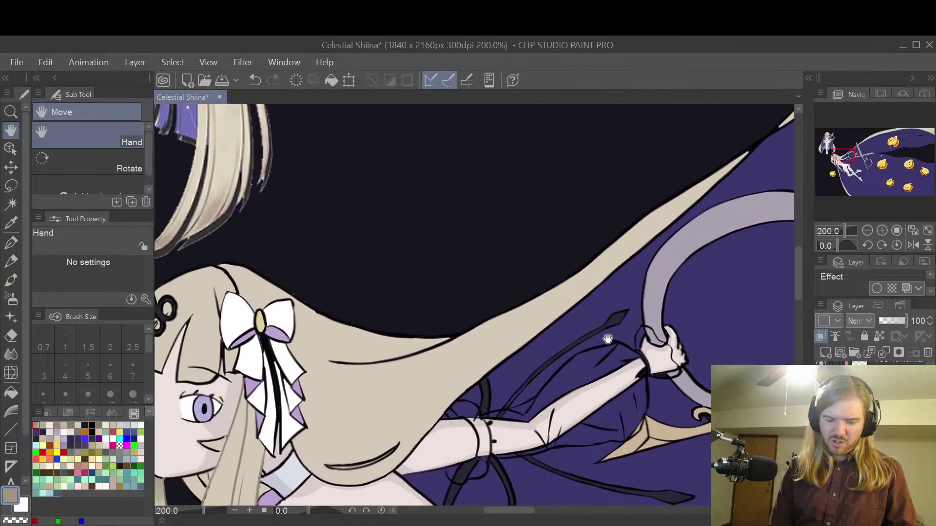
scroll(512, 327, up, 4)
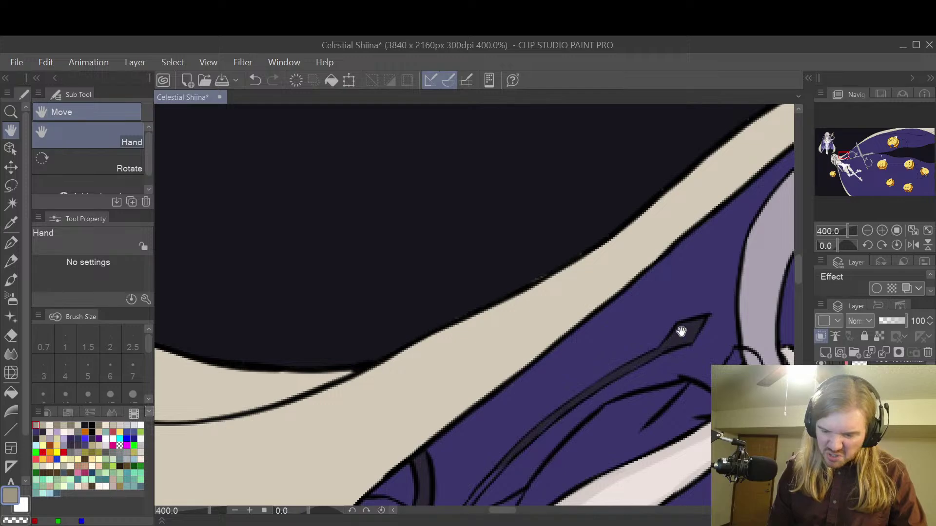
scroll(689, 328, down, 3)
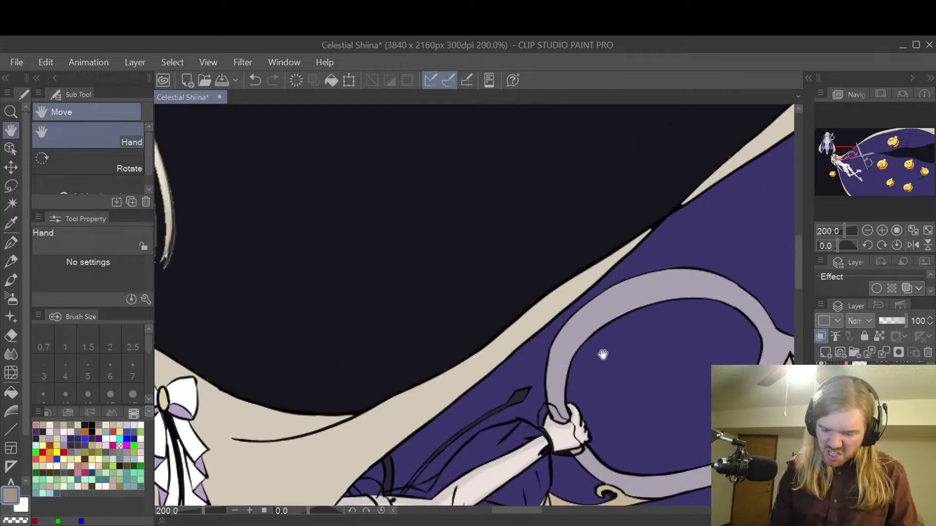
scroll(613, 374, up, 2)
drag(593, 378, 773, 224)
scroll(692, 307, down, 3)
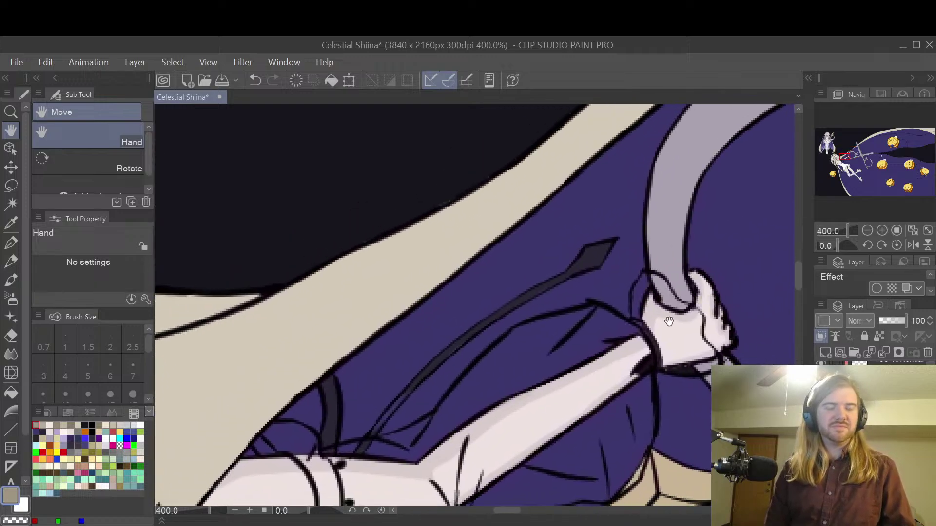
drag(652, 429, 720, 261)
scroll(720, 260, down, 2)
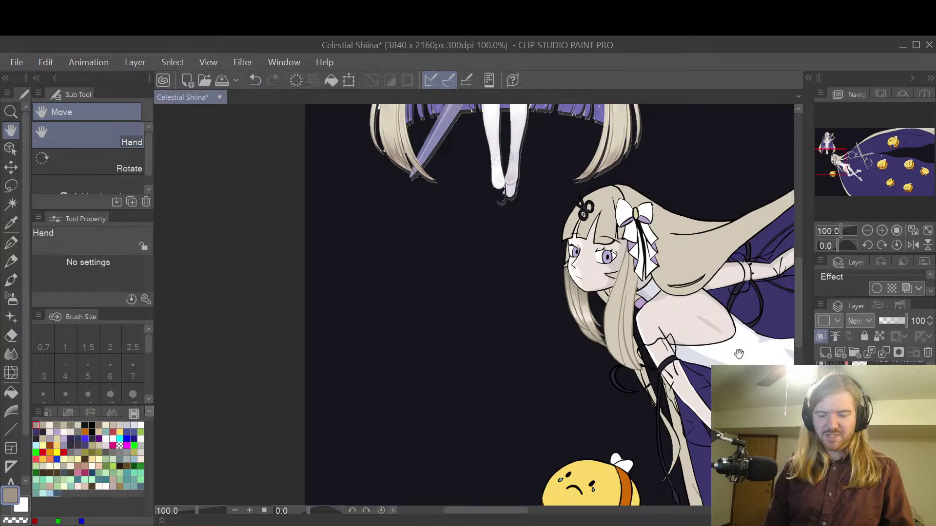
- Study the full-body reference character, focusing on the front hair locks, ribbons, laced outfit and sleeves
drag(739, 353, 633, 381)
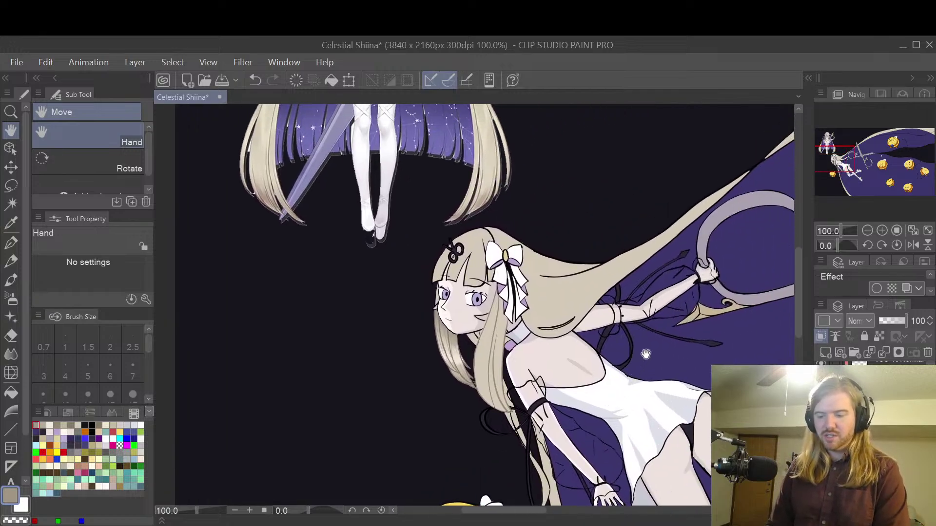
drag(707, 380, 609, 325)
drag(443, 242, 670, 460)
drag(570, 218, 591, 343)
scroll(590, 336, up, 2)
drag(583, 291, 583, 401)
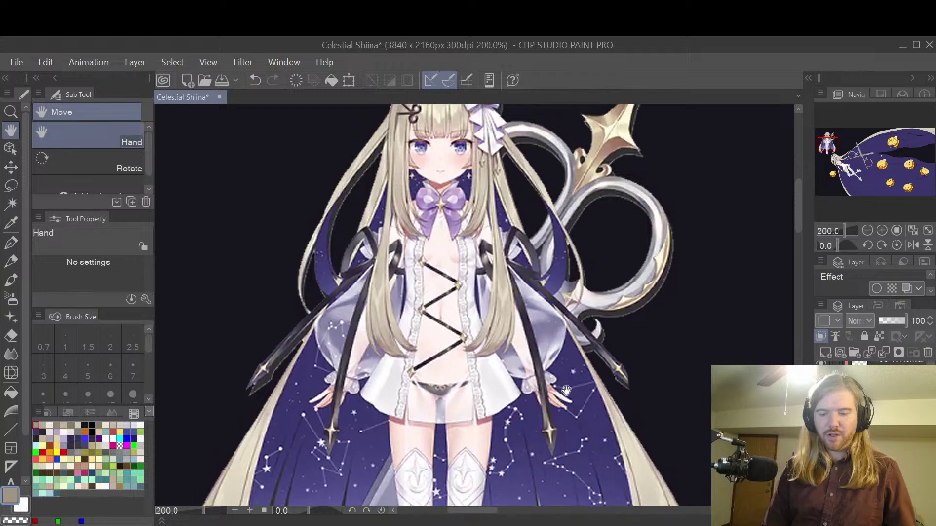
scroll(440, 284, up, 2)
drag(440, 284, 617, 284)
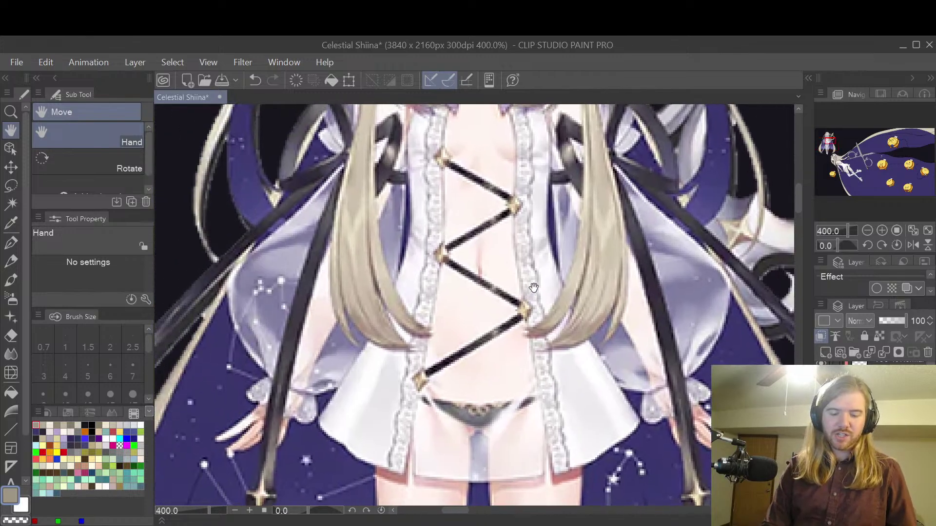
scroll(571, 407, down, 5)
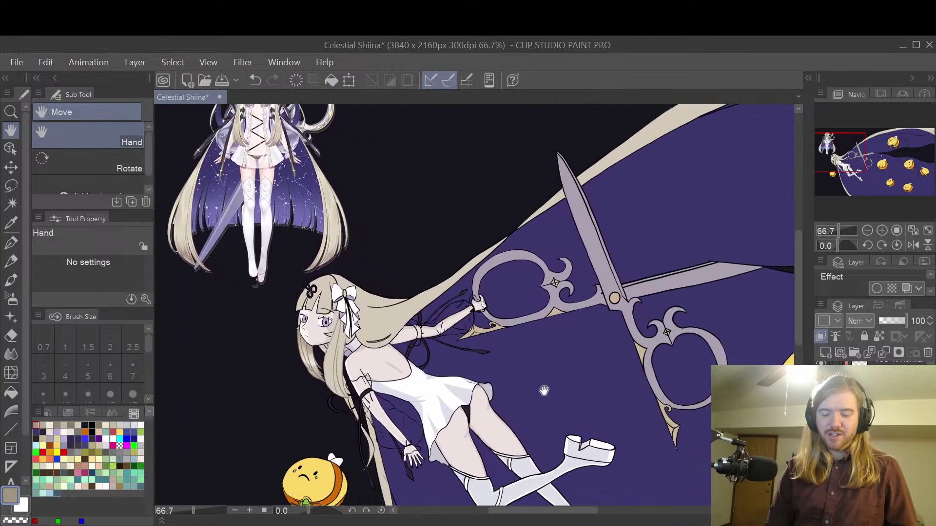
- Review the figure's dress, arms and legs beside the yellow character, and recheck the face, front hair locks and shoulder
drag(458, 352, 560, 352)
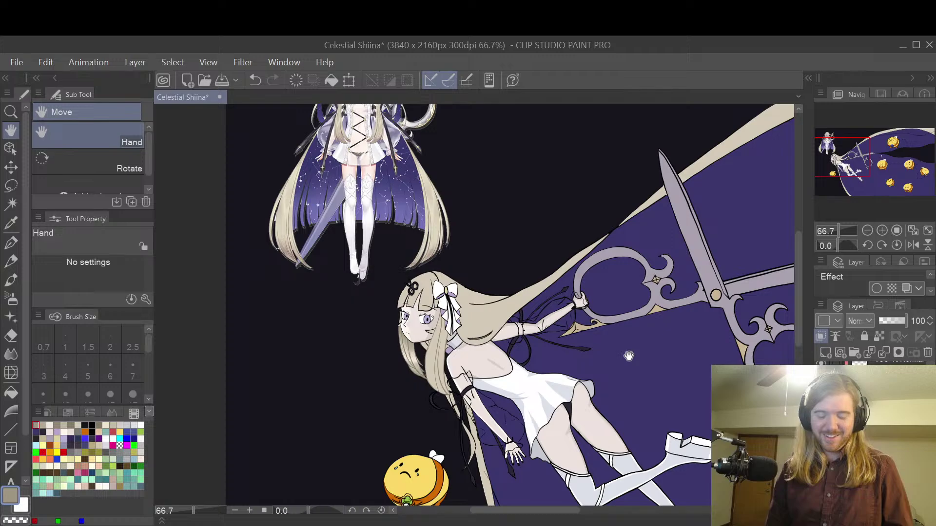
scroll(628, 356, up, 1)
drag(448, 254, 654, 365)
drag(597, 365, 540, 360)
drag(526, 407, 473, 194)
drag(583, 407, 538, 204)
drag(563, 315, 561, 349)
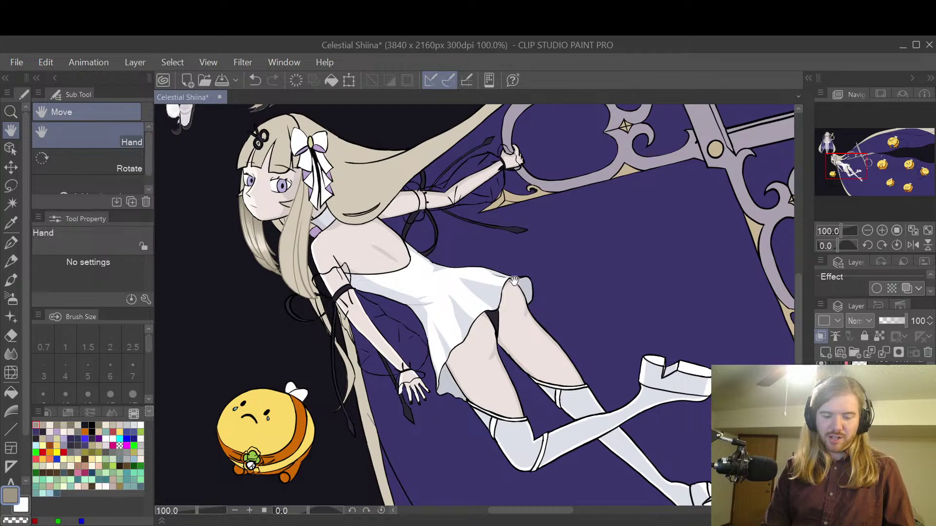
scroll(509, 271, up, 4)
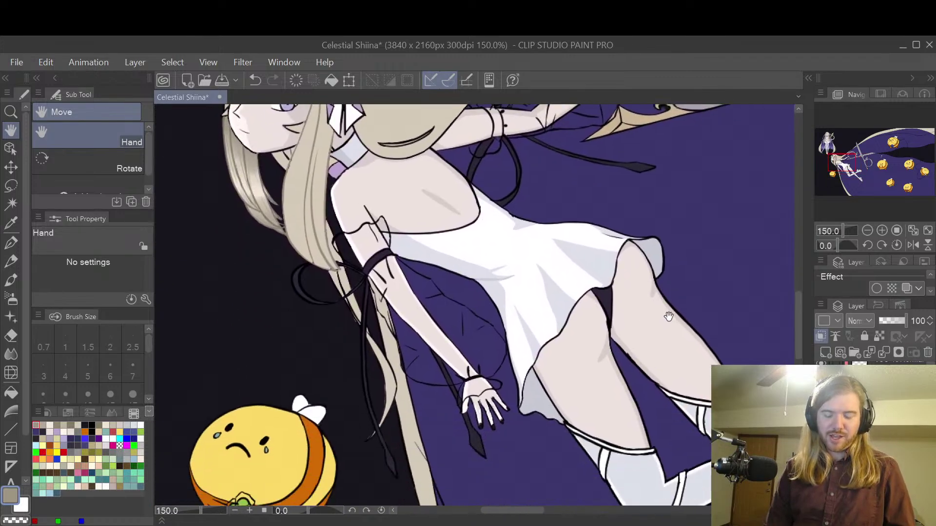
scroll(668, 317, down, 4)
drag(659, 296, 662, 347)
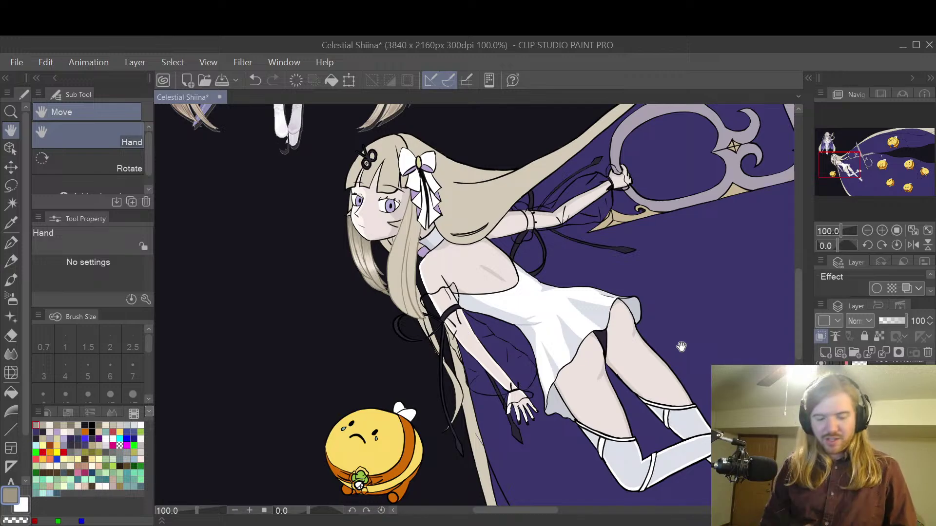
drag(414, 252, 444, 290)
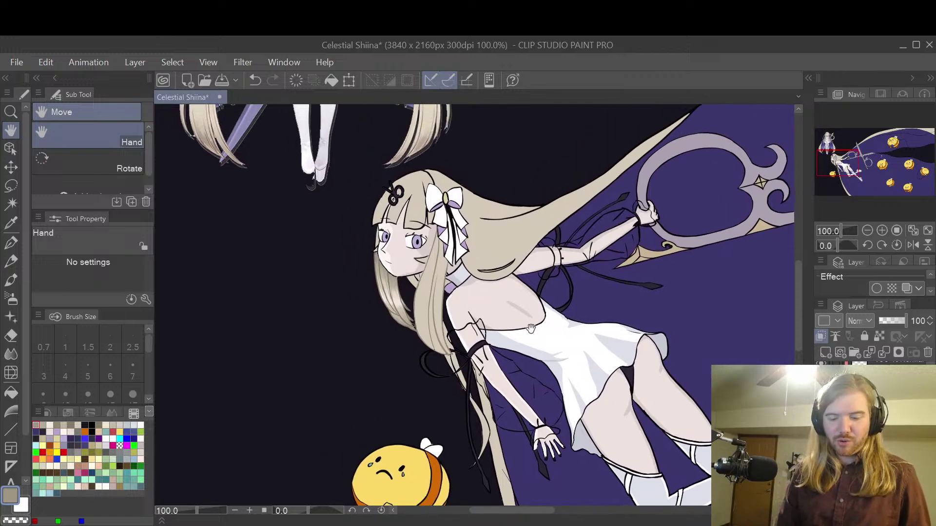
scroll(549, 338, up, 1)
drag(515, 284, 538, 307)
scroll(505, 351, up, 1)
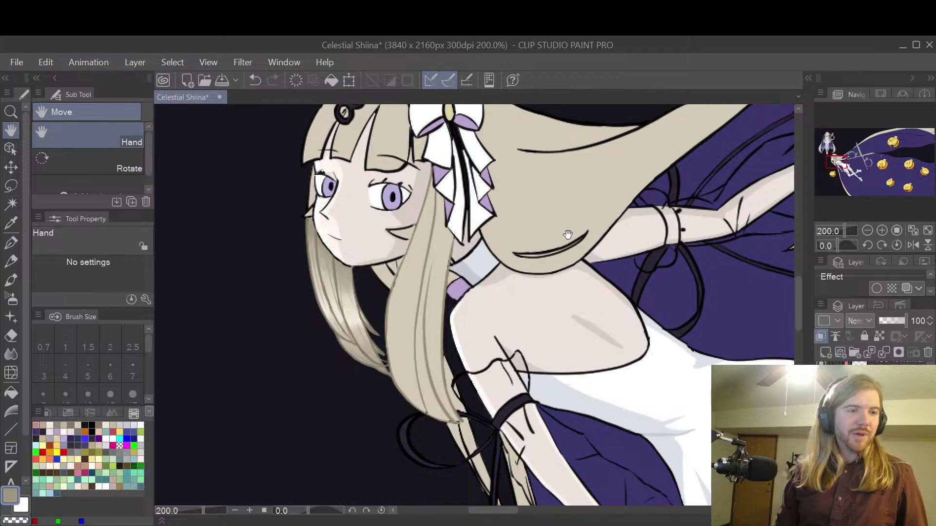